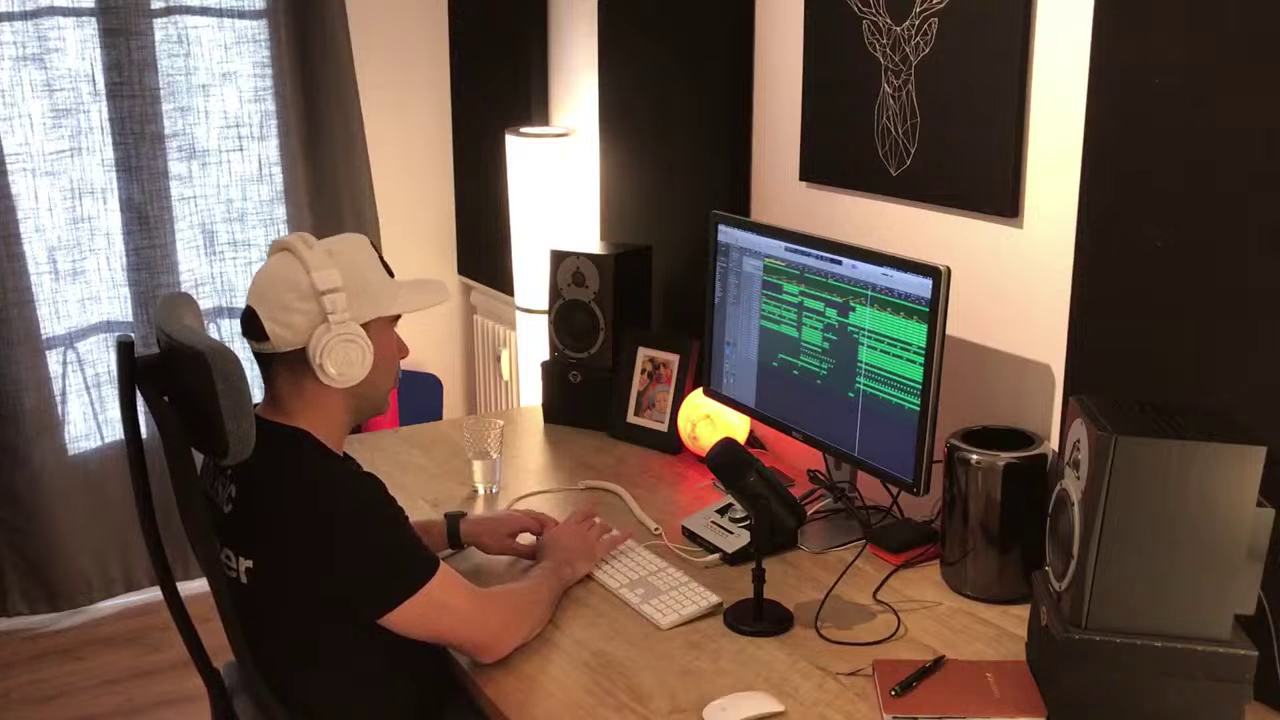
key(ctrl+super+r)
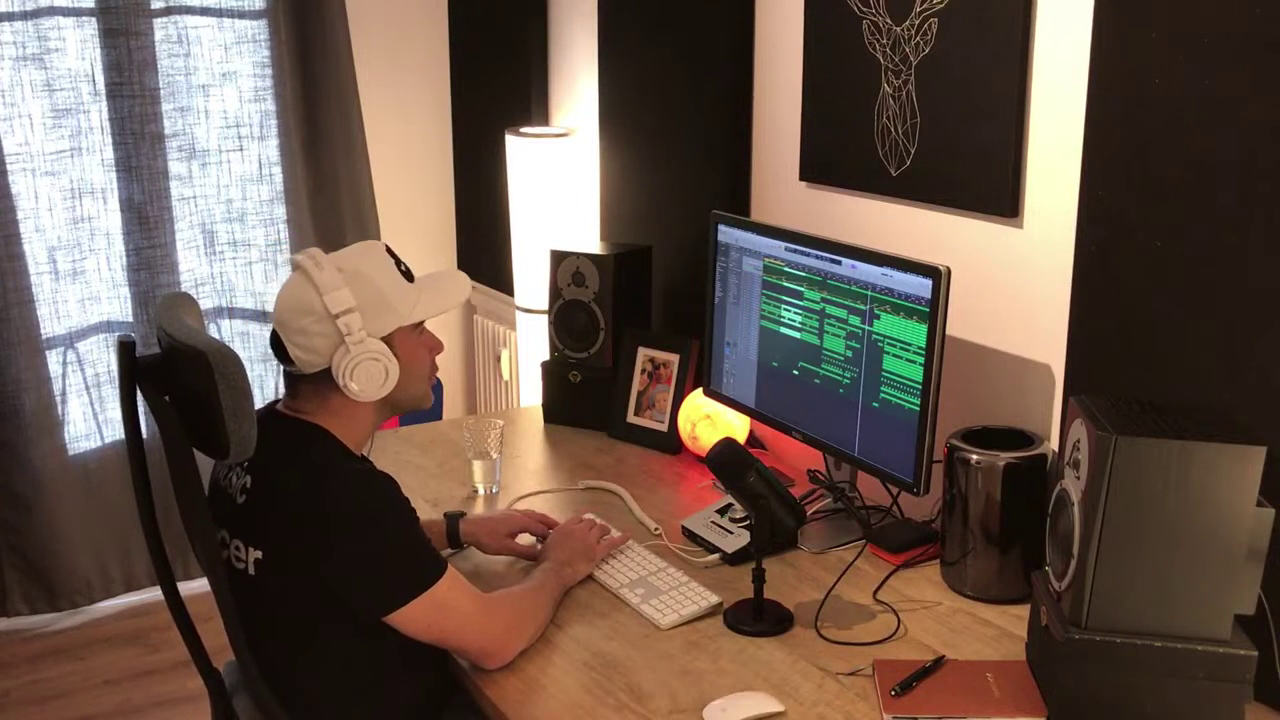
key(ctrl+super+r)
key(ctrl+super+r)
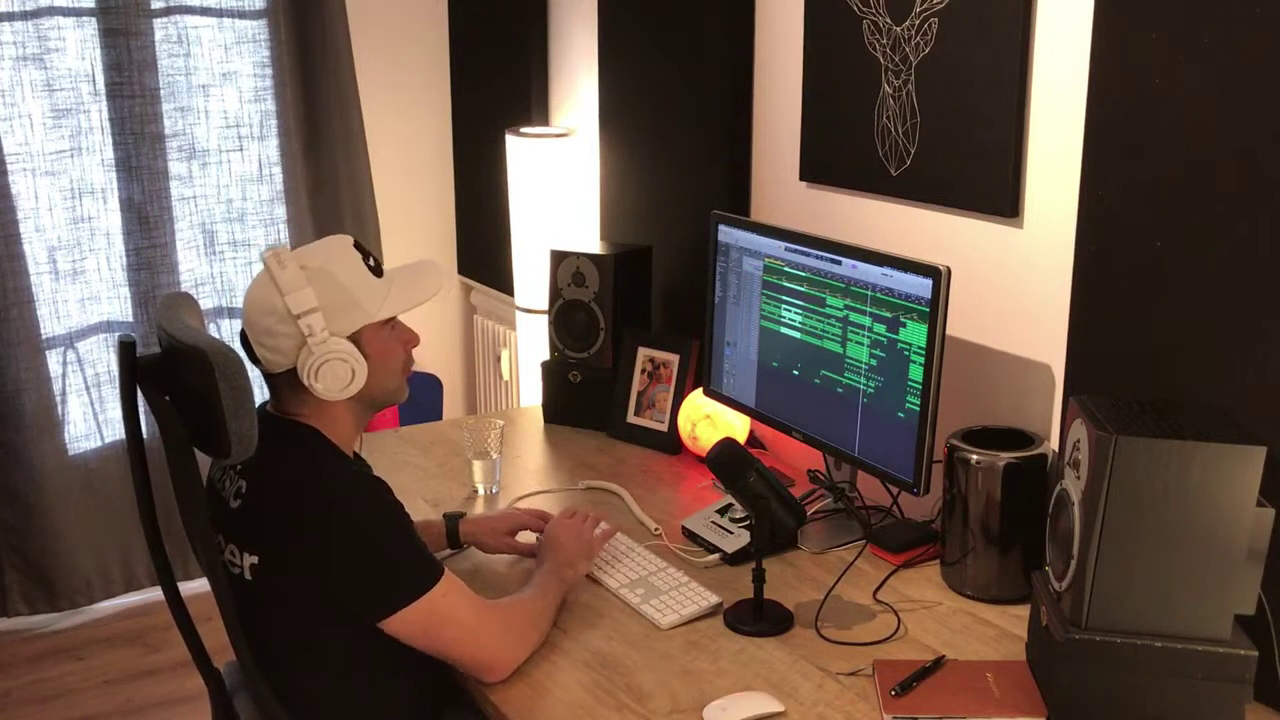
scroll(845, 350, down, 3)
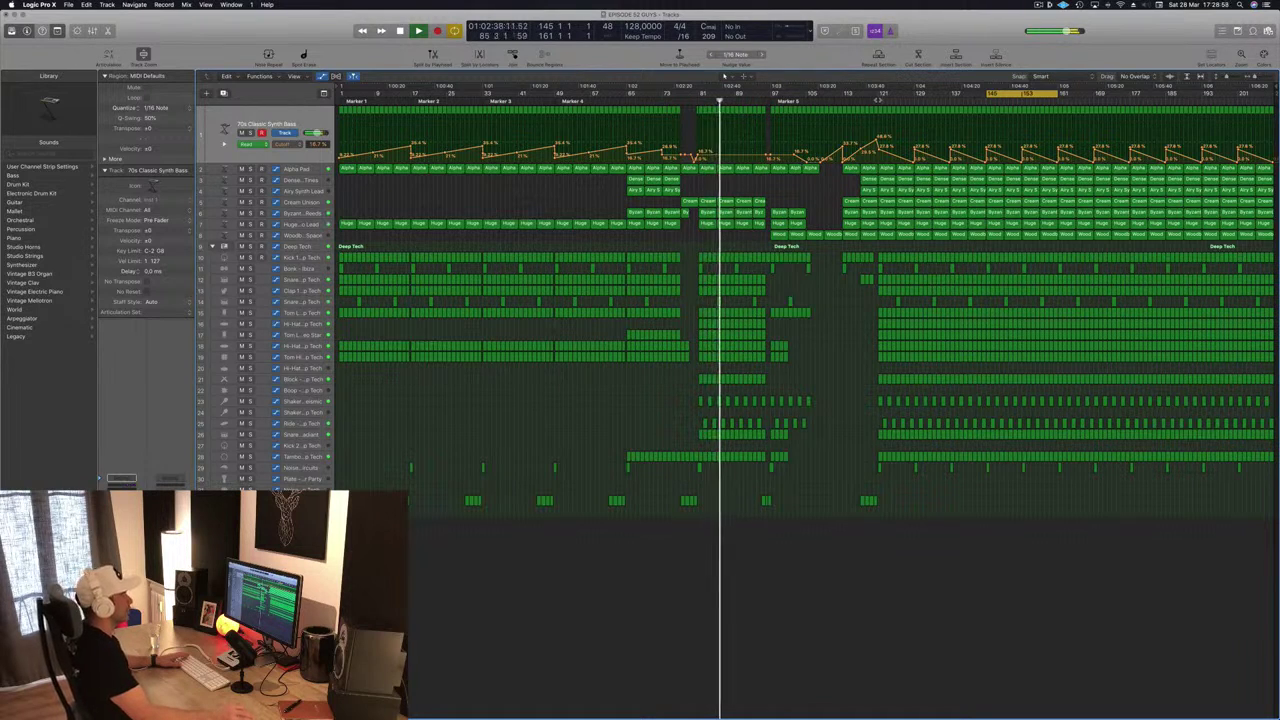
Play the arrangement from bar 121, audition the Woodblock Space track in solo, and return to the full mix before stopping.
click(878, 99)
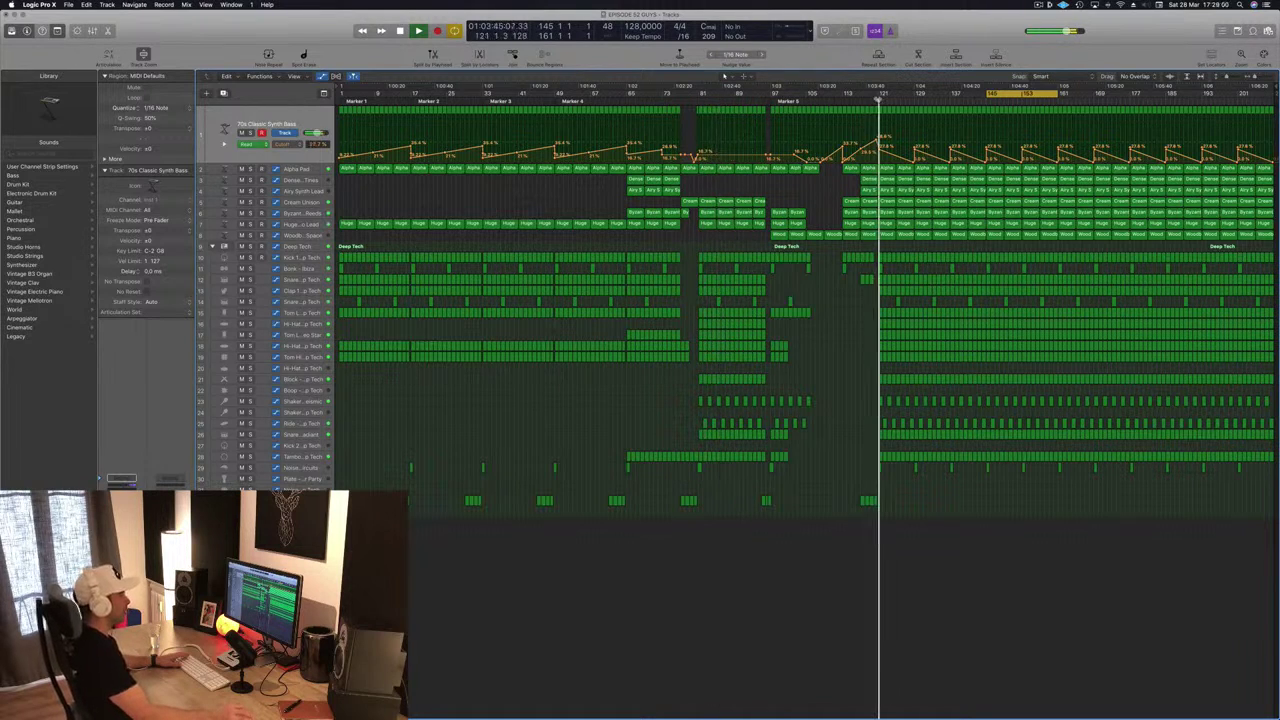
click(316, 240)
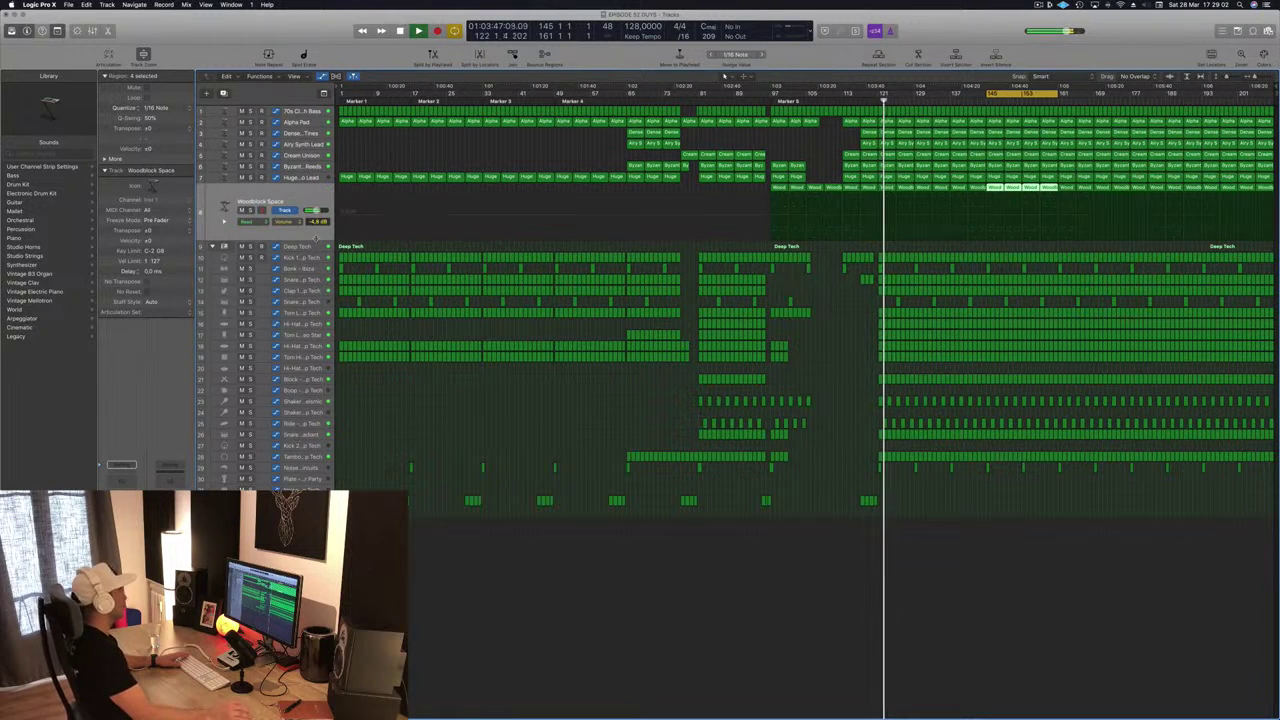
click(250, 210)
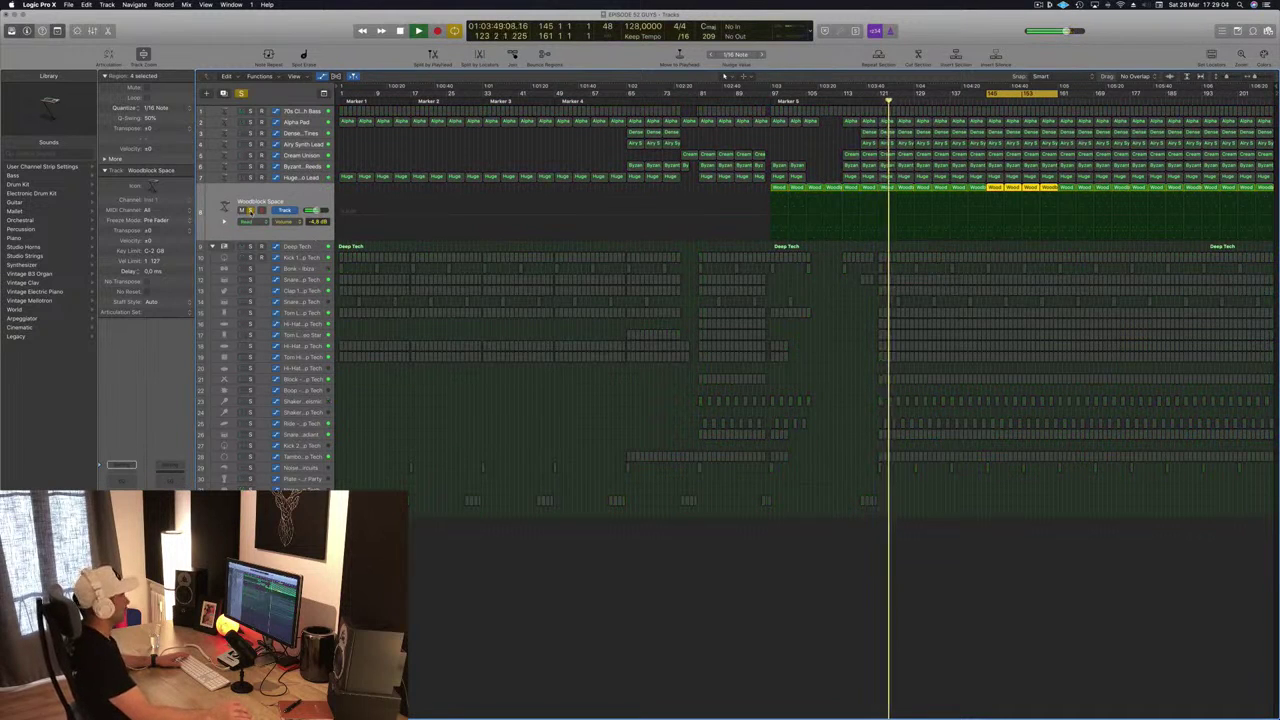
click(250, 210)
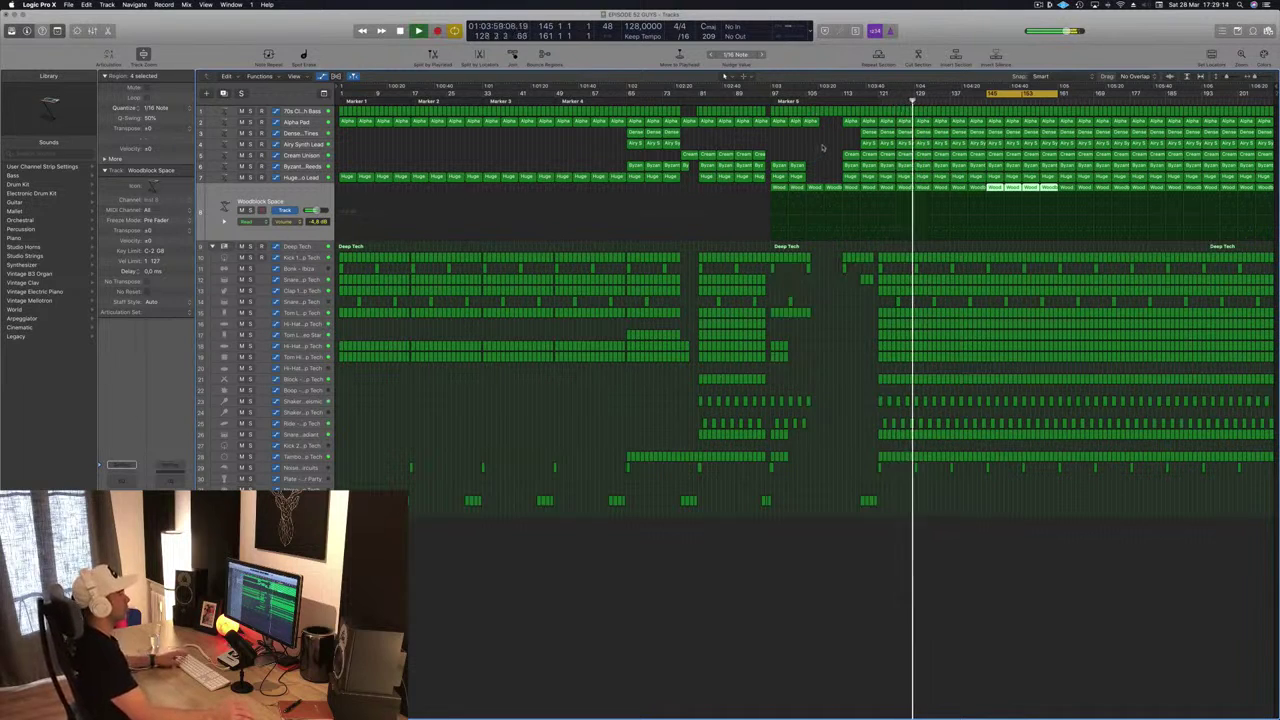
key(space)
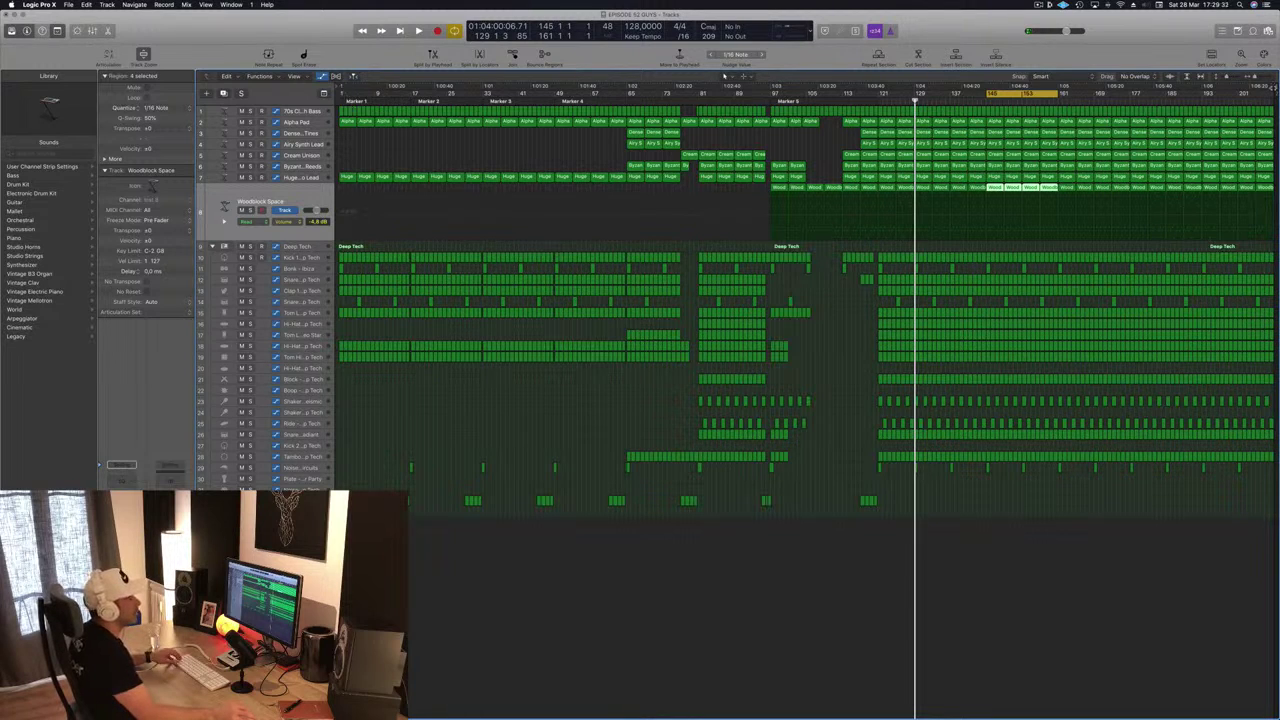
Set the cycle range over the intro, ending at bar 33, and play it briefly.
click(1274, 88)
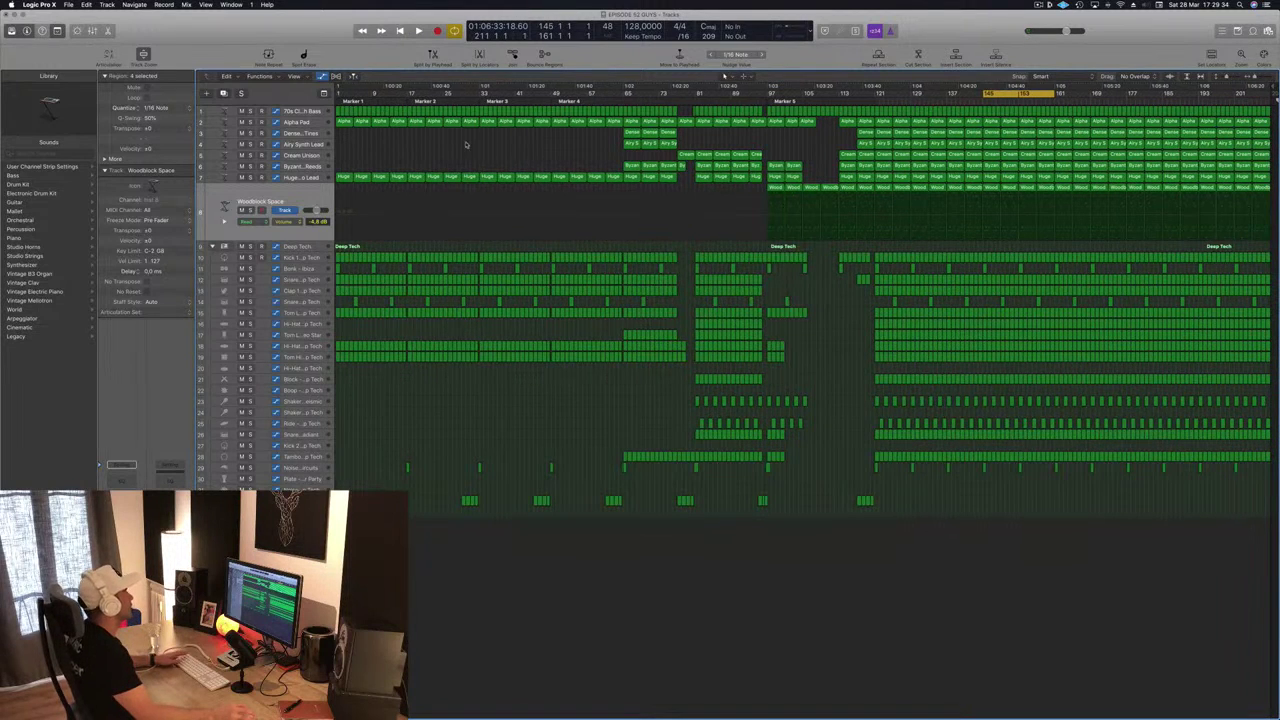
drag(338, 90, 484, 90)
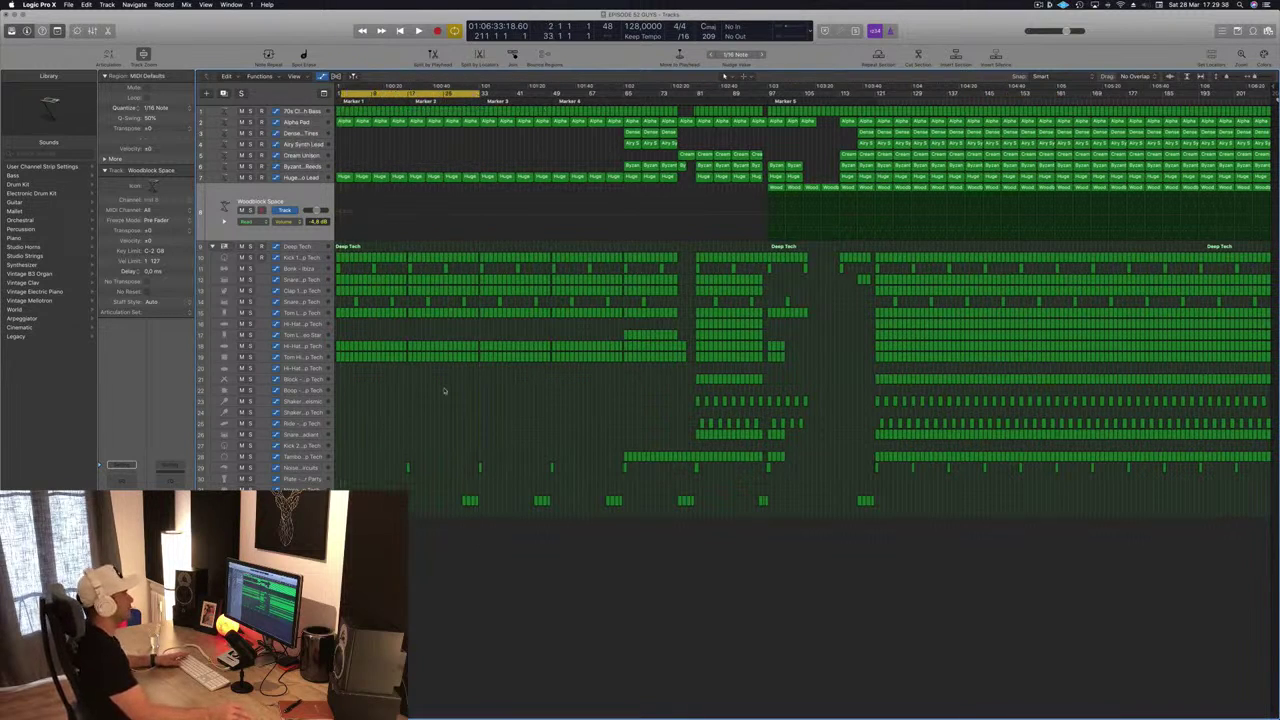
key(space)
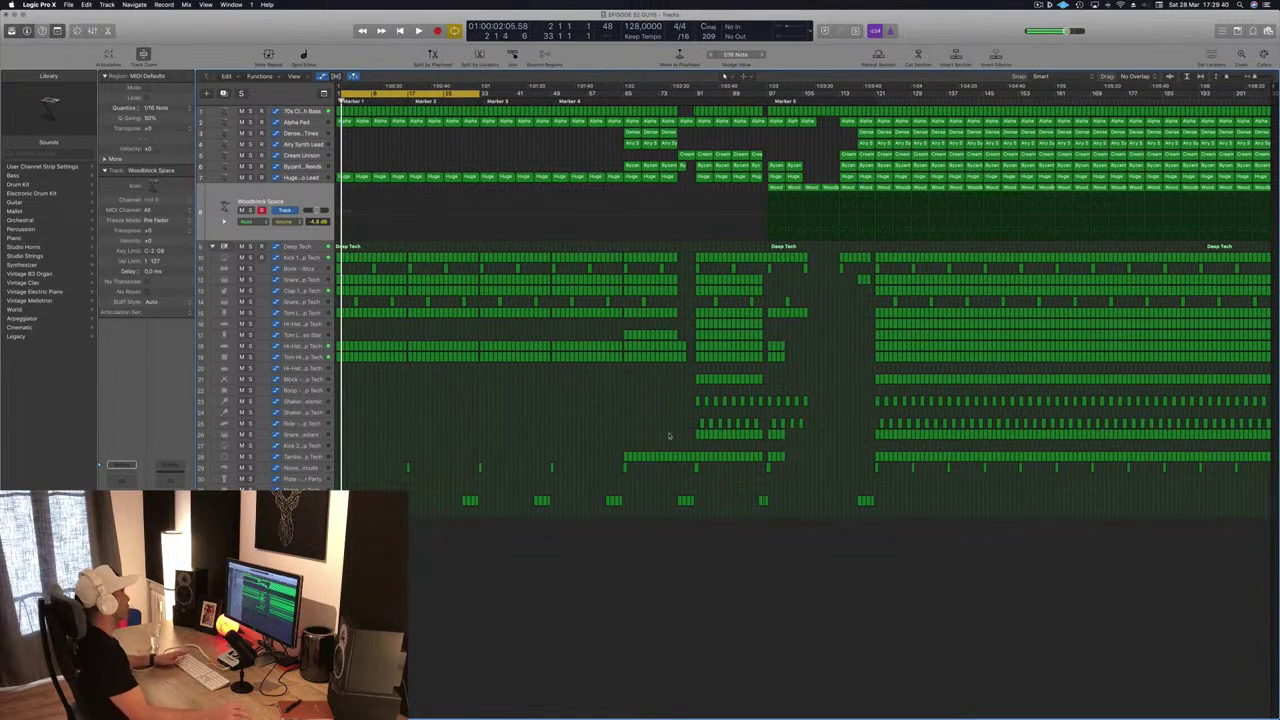
key(super+Right)
key(super+Right)
key(super+Right)
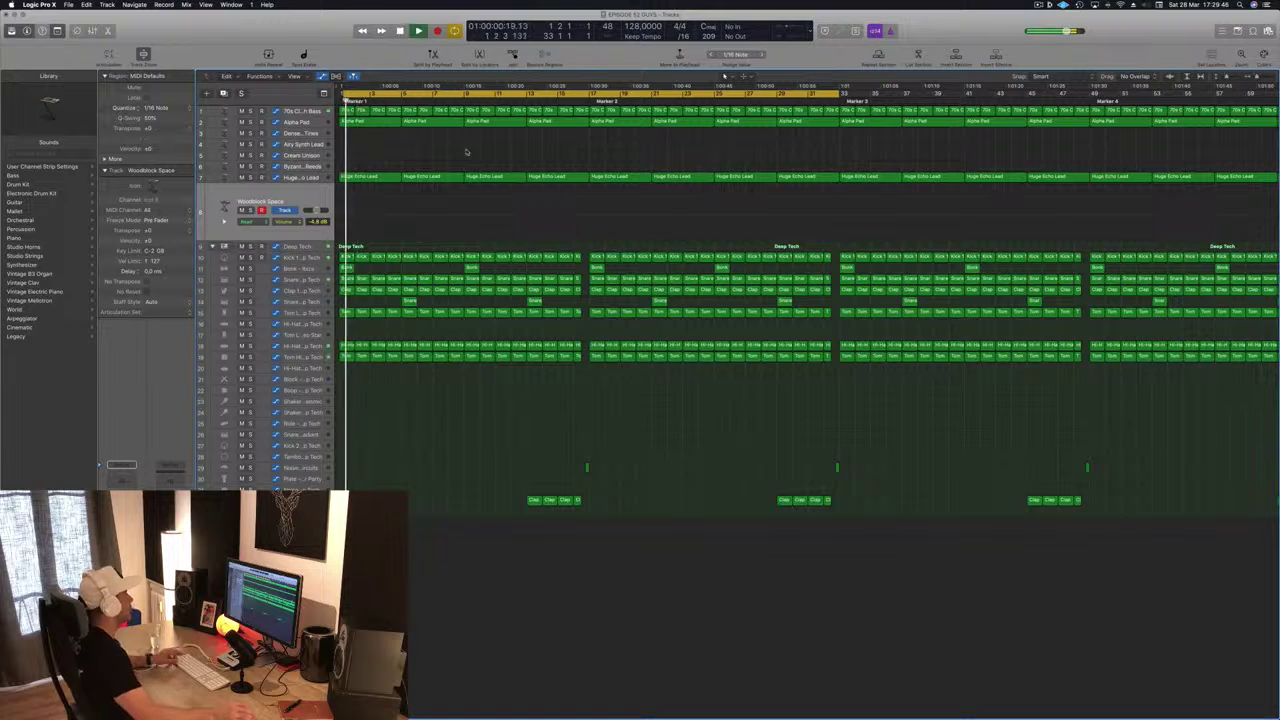
key(super+Left)
key(super+Left)
key(super+Left)
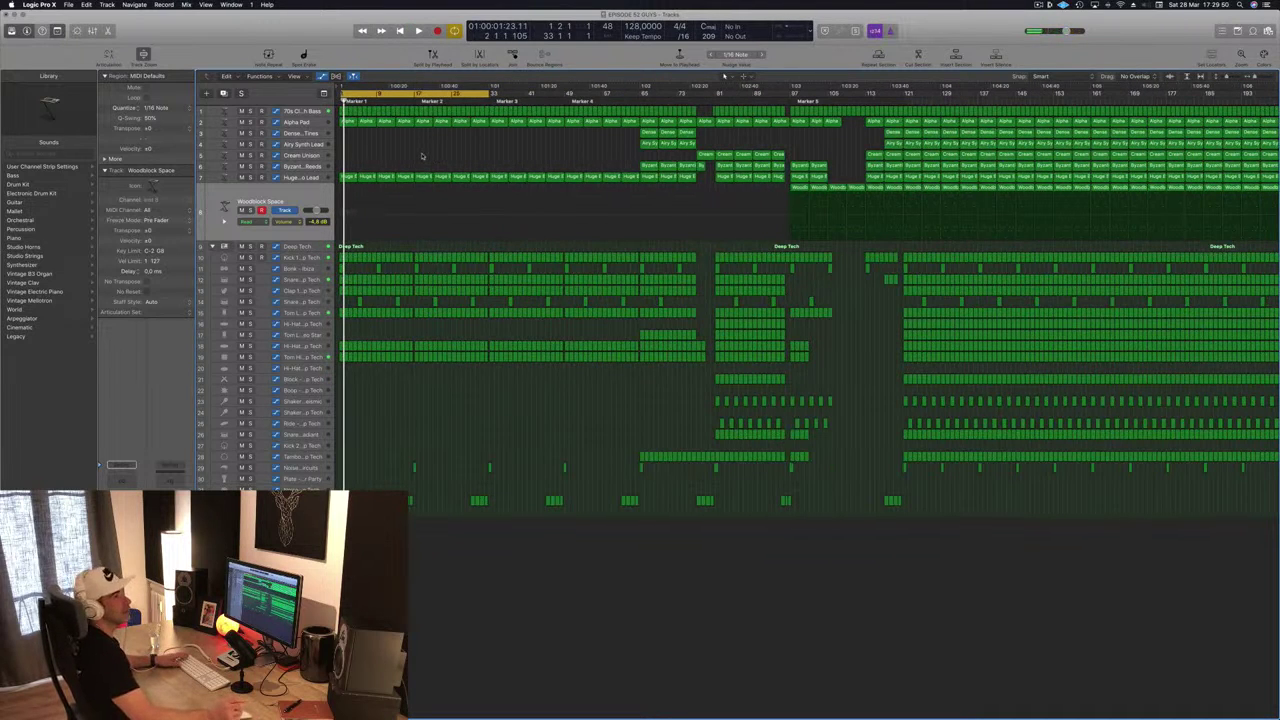
Play the intro again, select the Huge Echo Lead track while listening, and stop playback.
key(space)
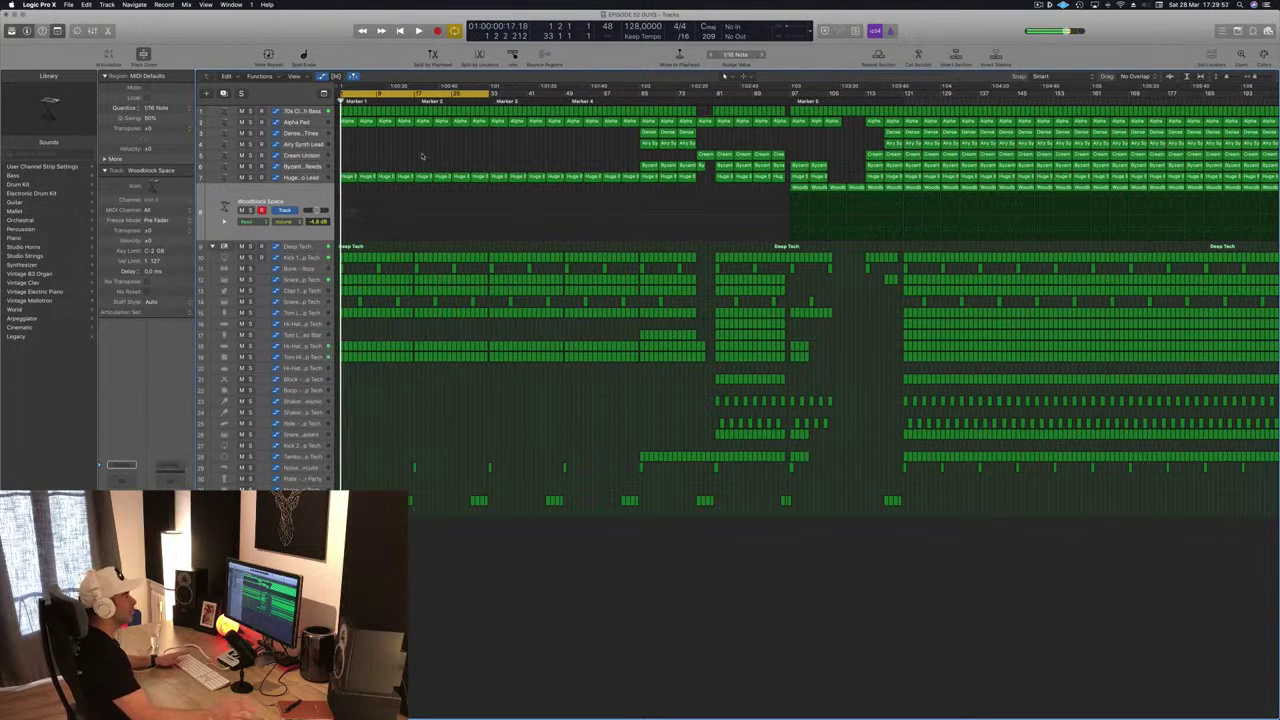
key(super+Right)
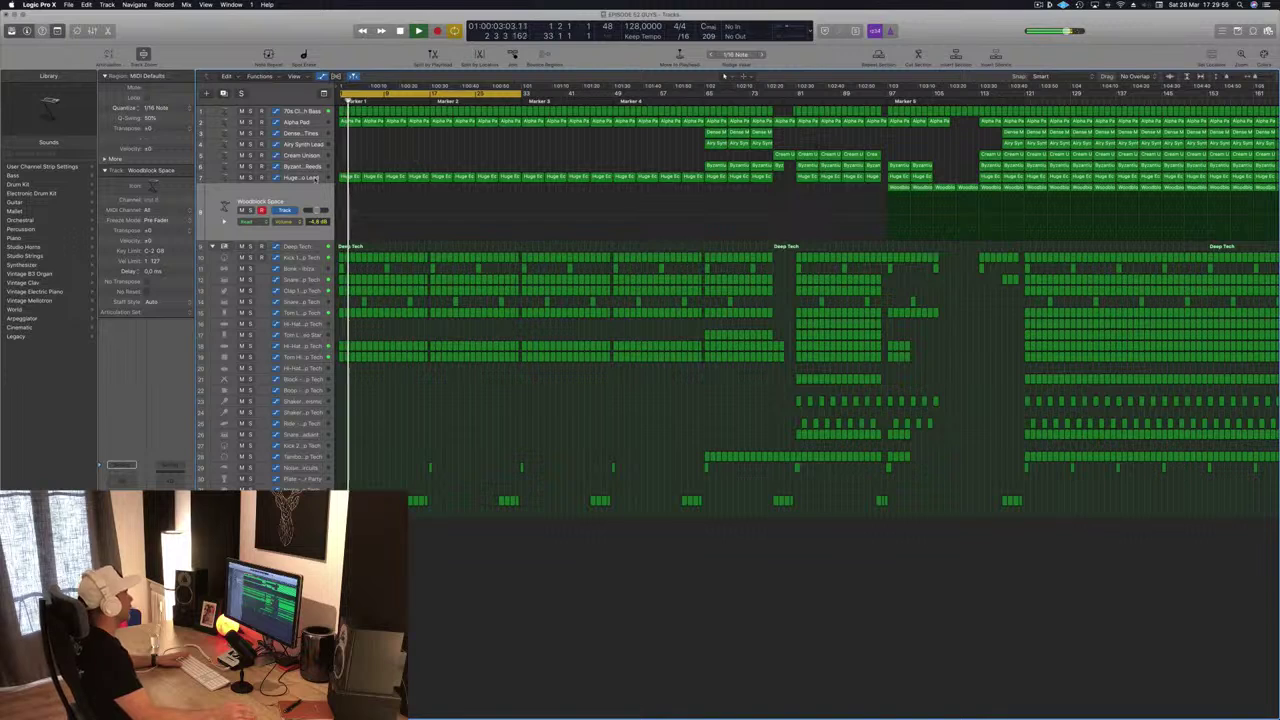
click(316, 178)
click(399, 140)
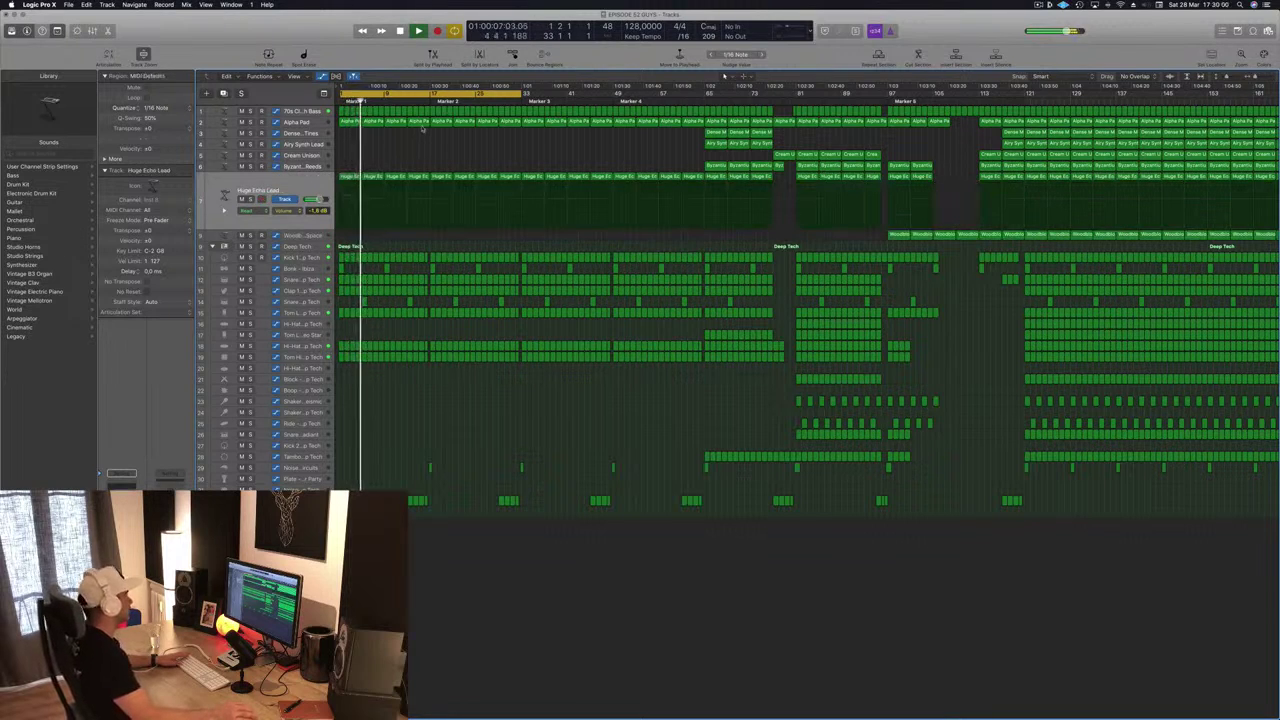
key(space)
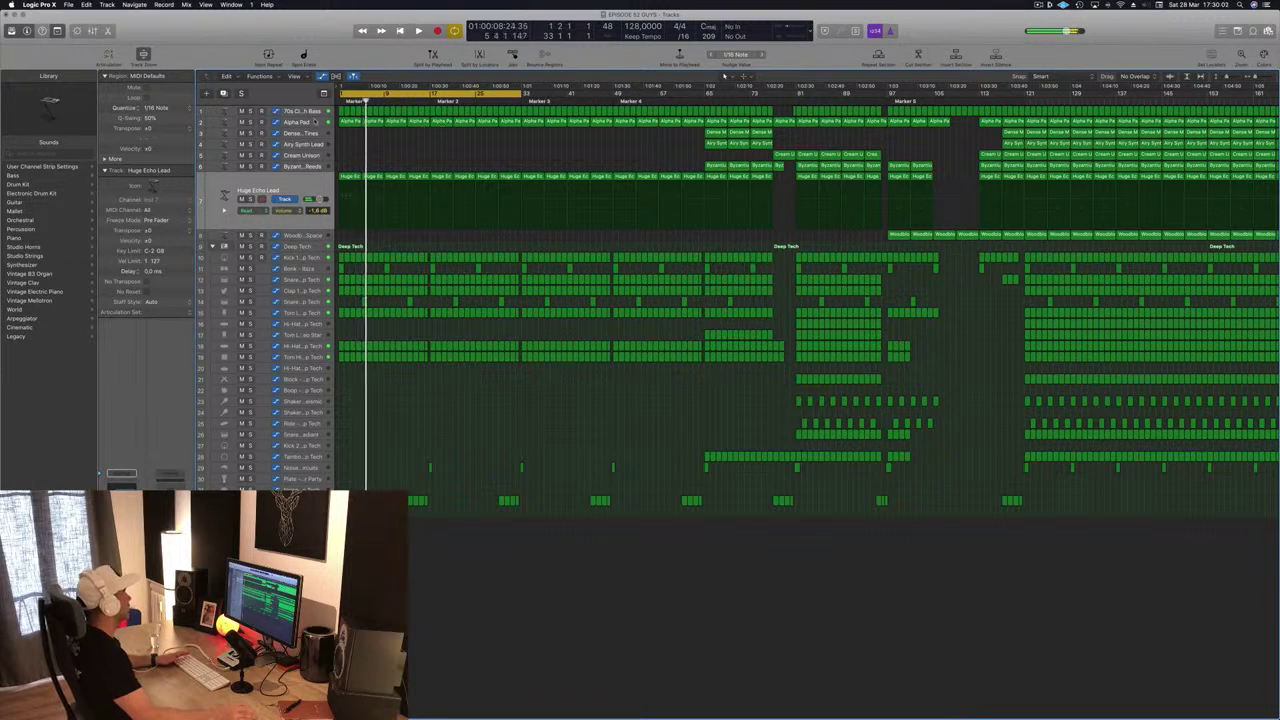
Try deleting the first four Alpha Pad regions, before bar 17, and audition the intro without them.
click(320, 124)
click(340, 186)
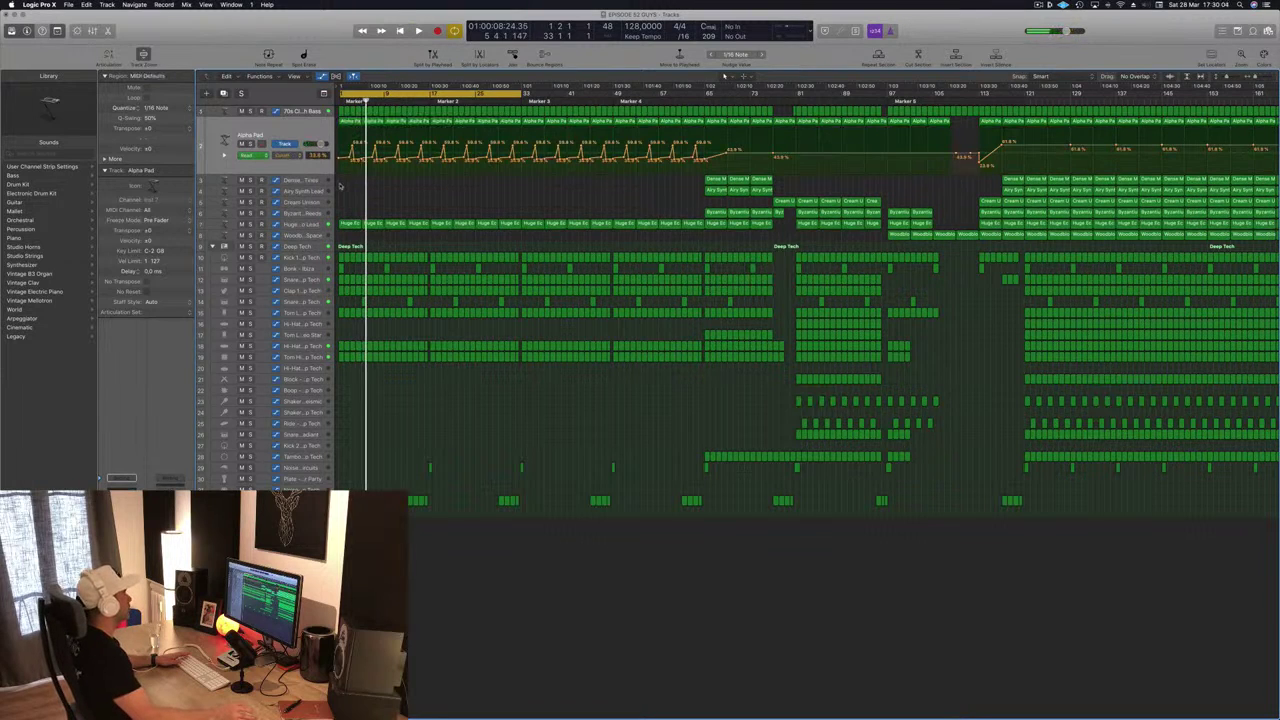
drag(340, 184, 430, 116)
key(Delete)
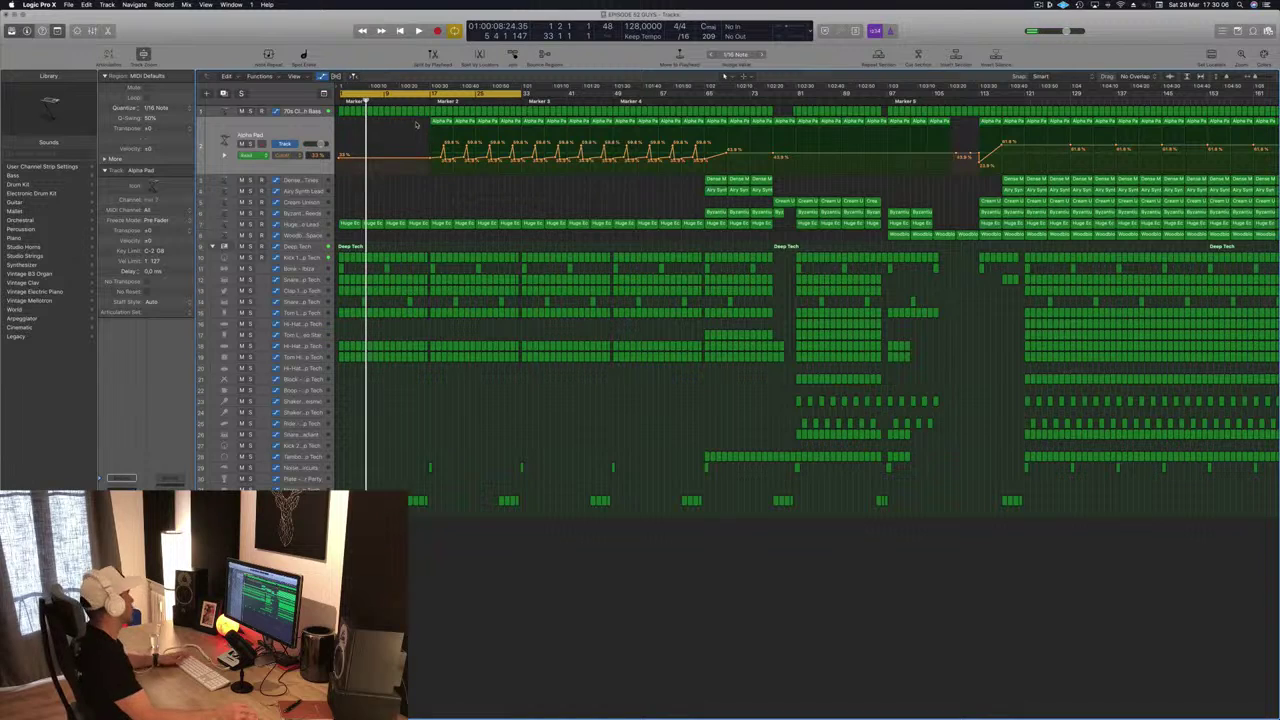
key(Return)
key(space)
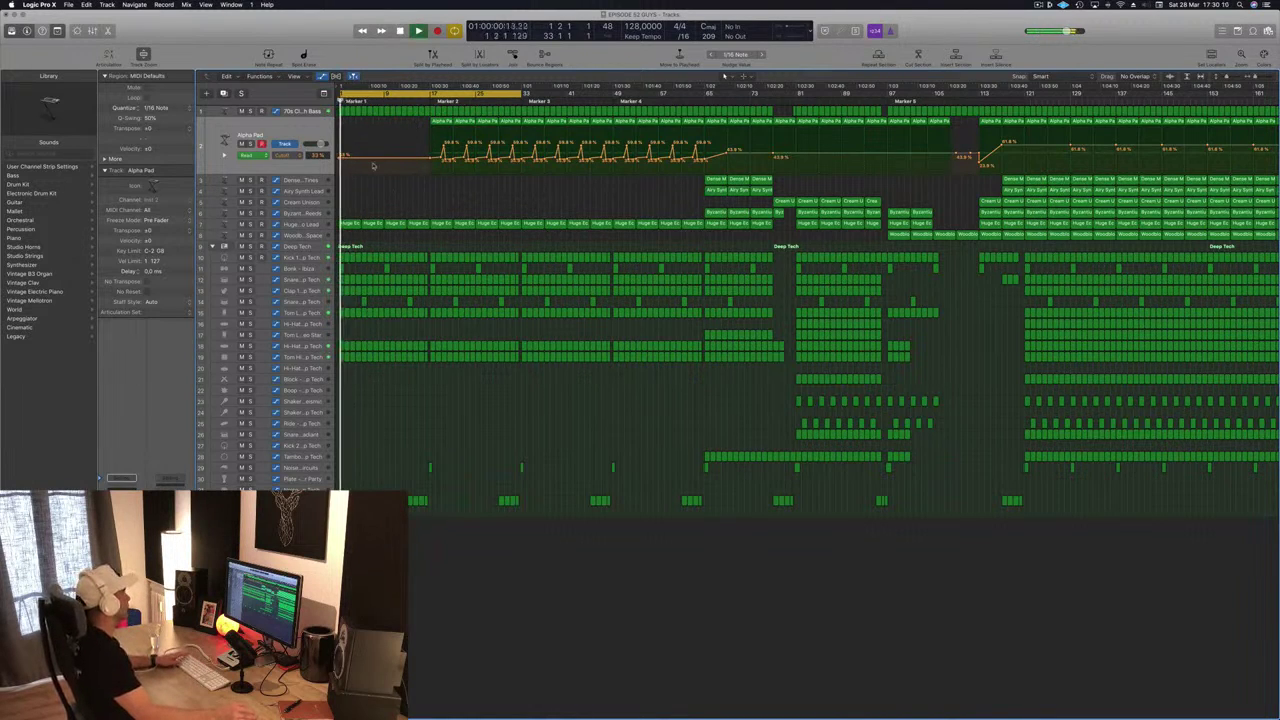
key(space)
key(super+z)
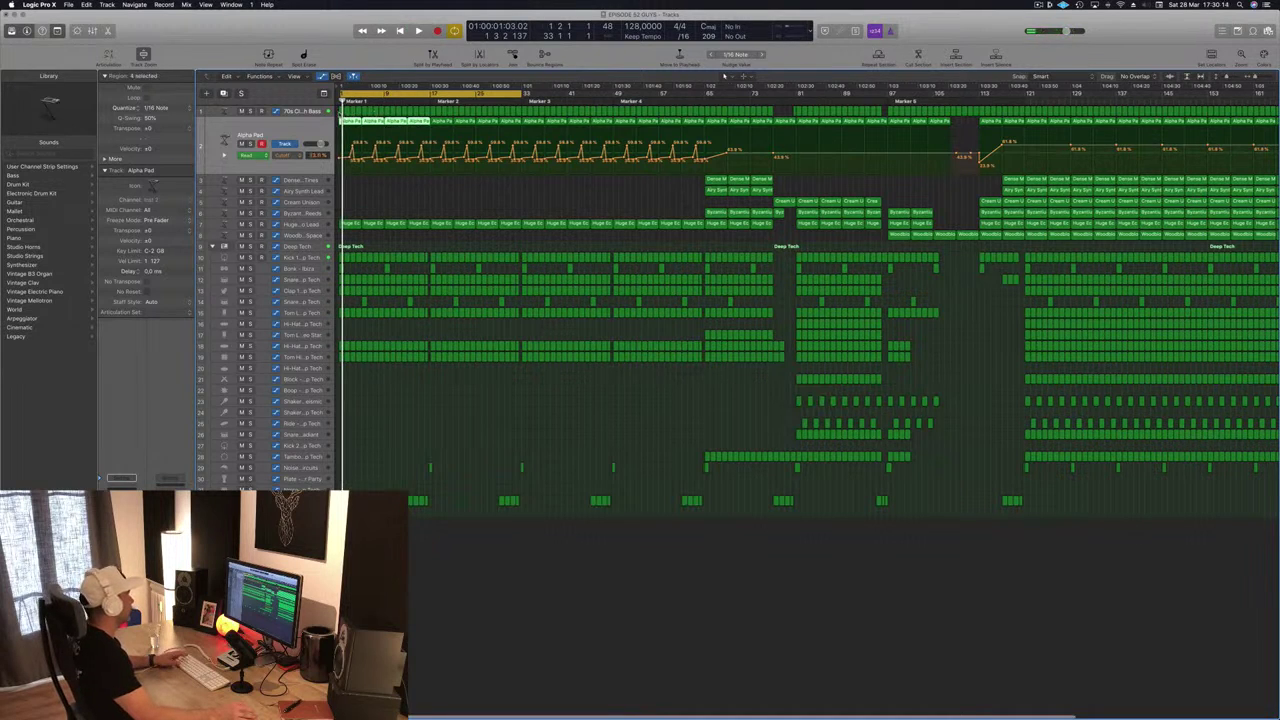
Delete the 70s Classic Synth Bass regions before bar 17 and play the intro.
drag(339, 114, 425, 116)
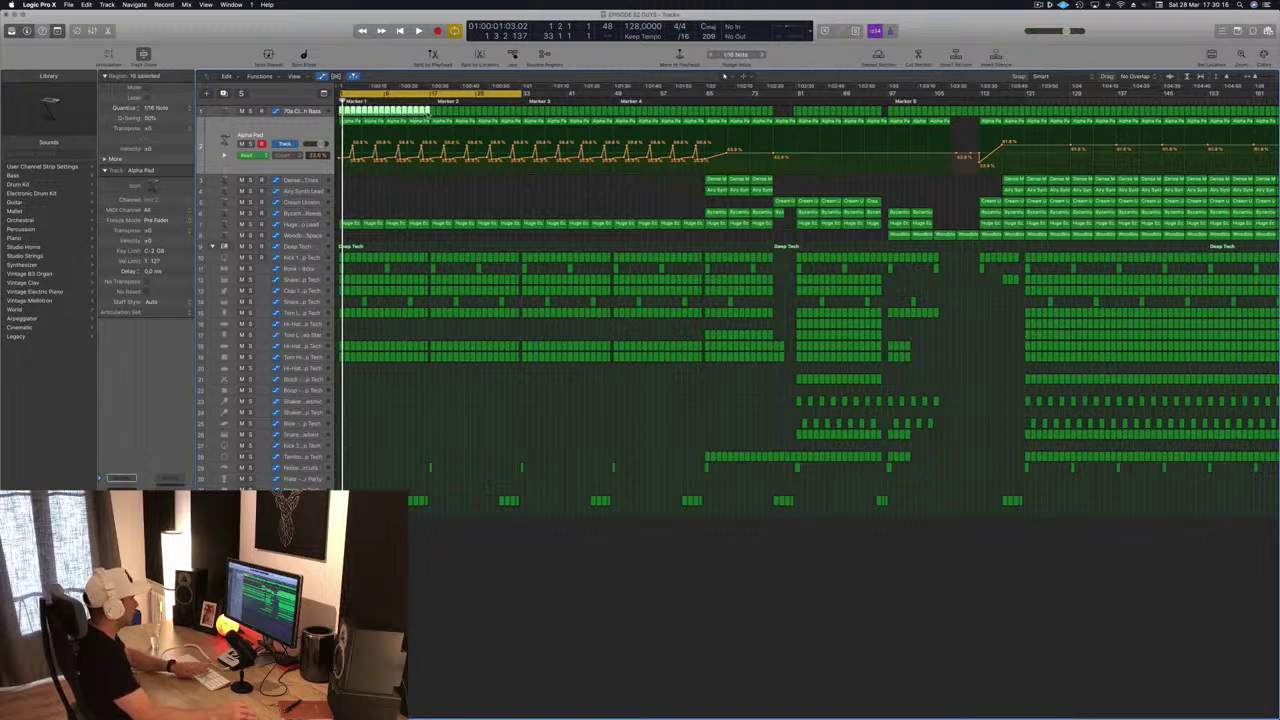
key(space)
key(super+Left)
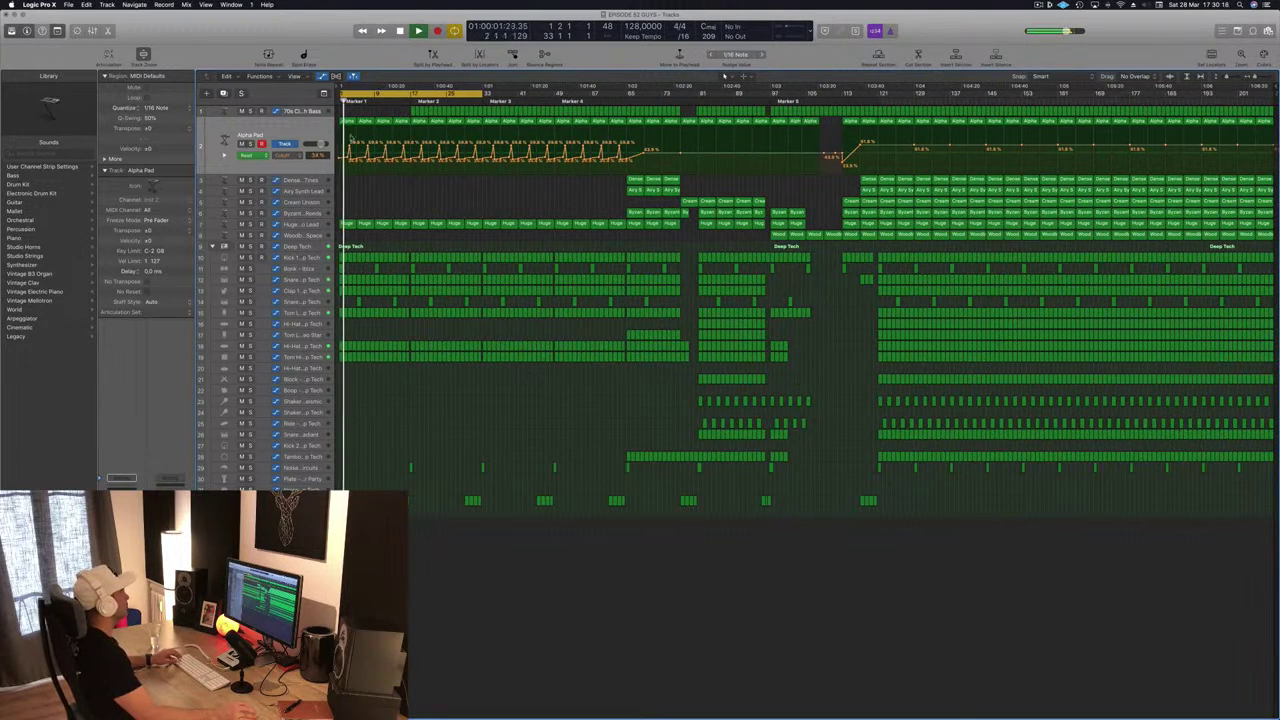
key(space)
key(space)
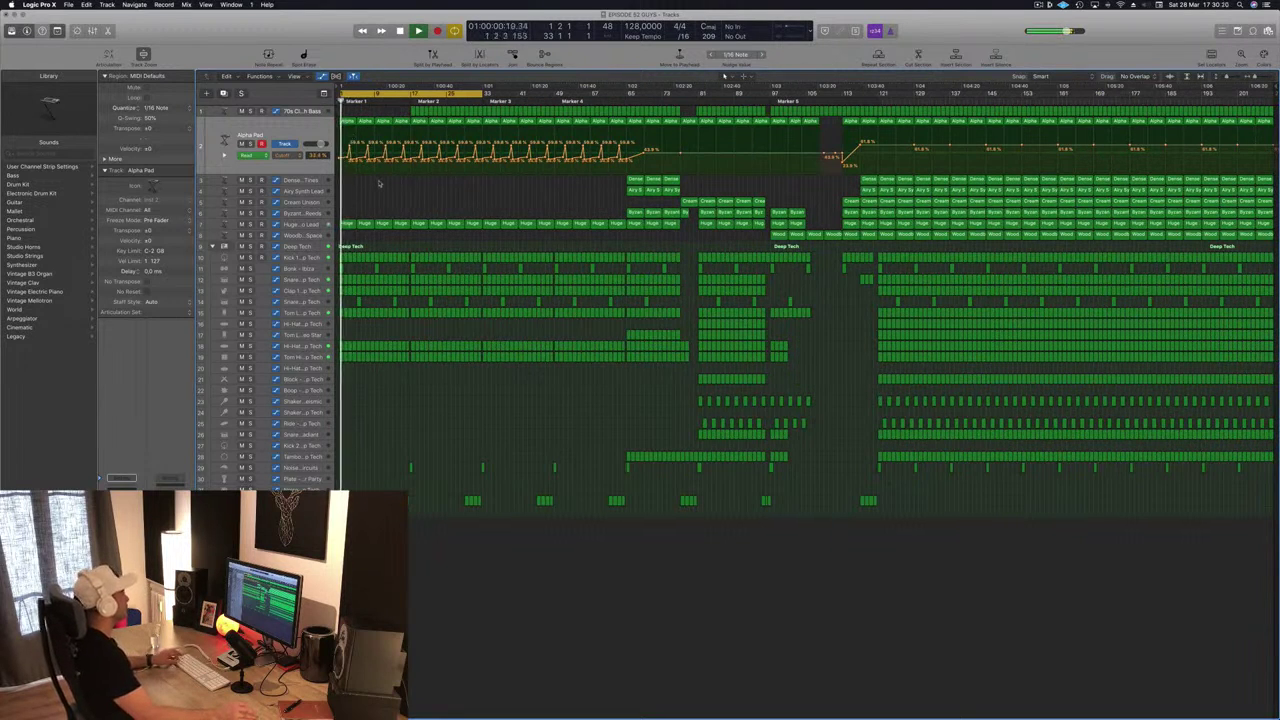
scroll(379, 181, up, 1)
scroll(379, 181, up, 6)
scroll(379, 182, down, 4)
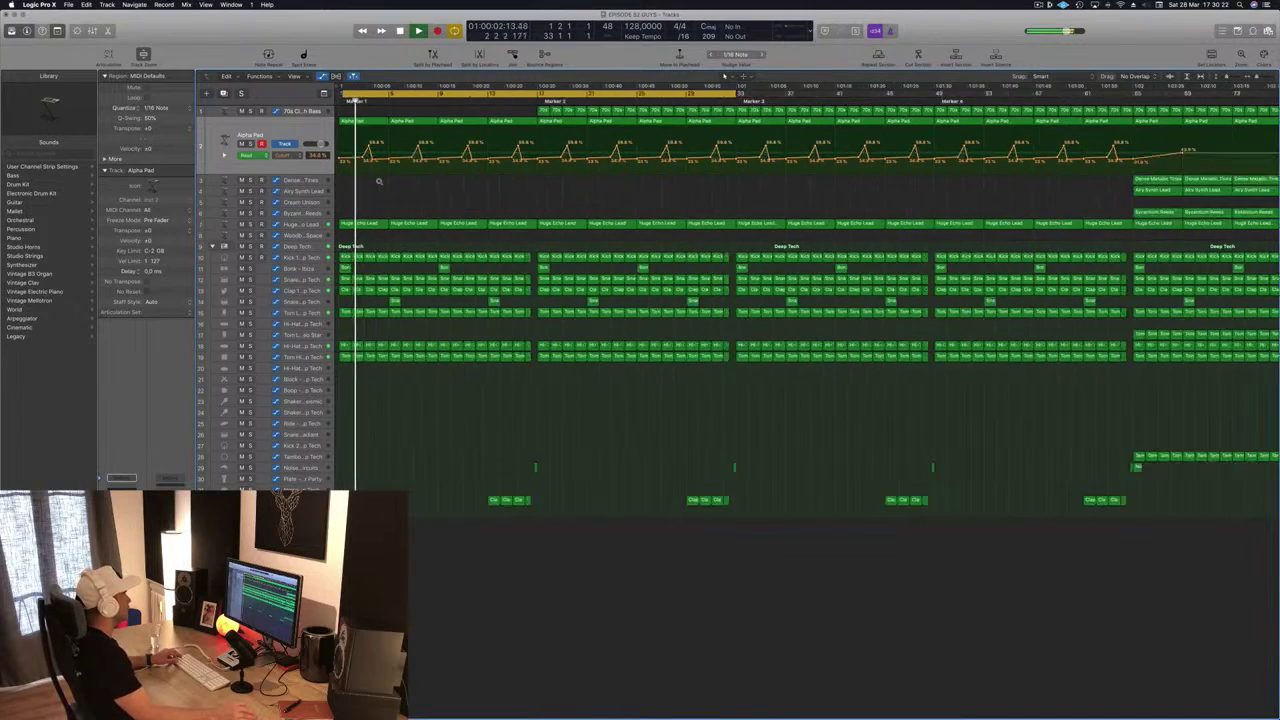
scroll(379, 183, down, 3)
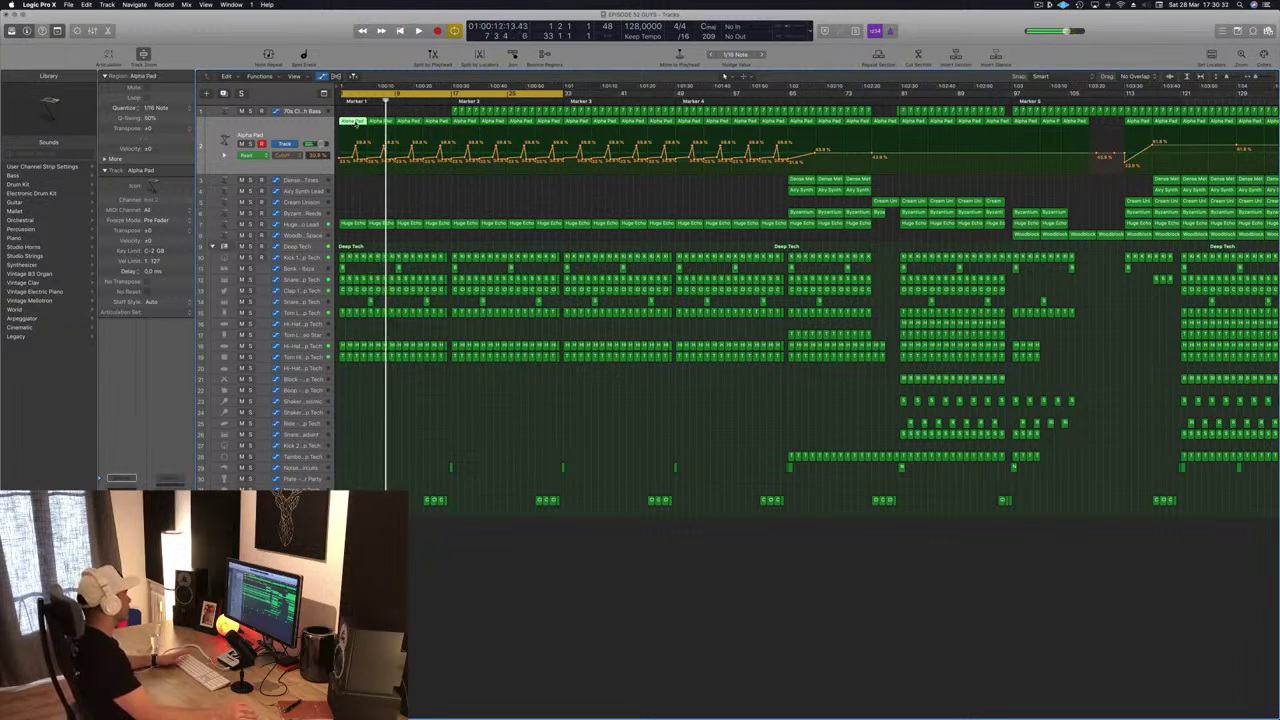
Extend the start of the cycle range back to exactly bar 1, making it 32 bars long up to bar 33.
key(super+Right)
key(super+Right)
key(super+Right)
key(super+Right)
key(super+Right)
key(super+Right)
key(super+Right)
key(super+Right)
key(super+Right)
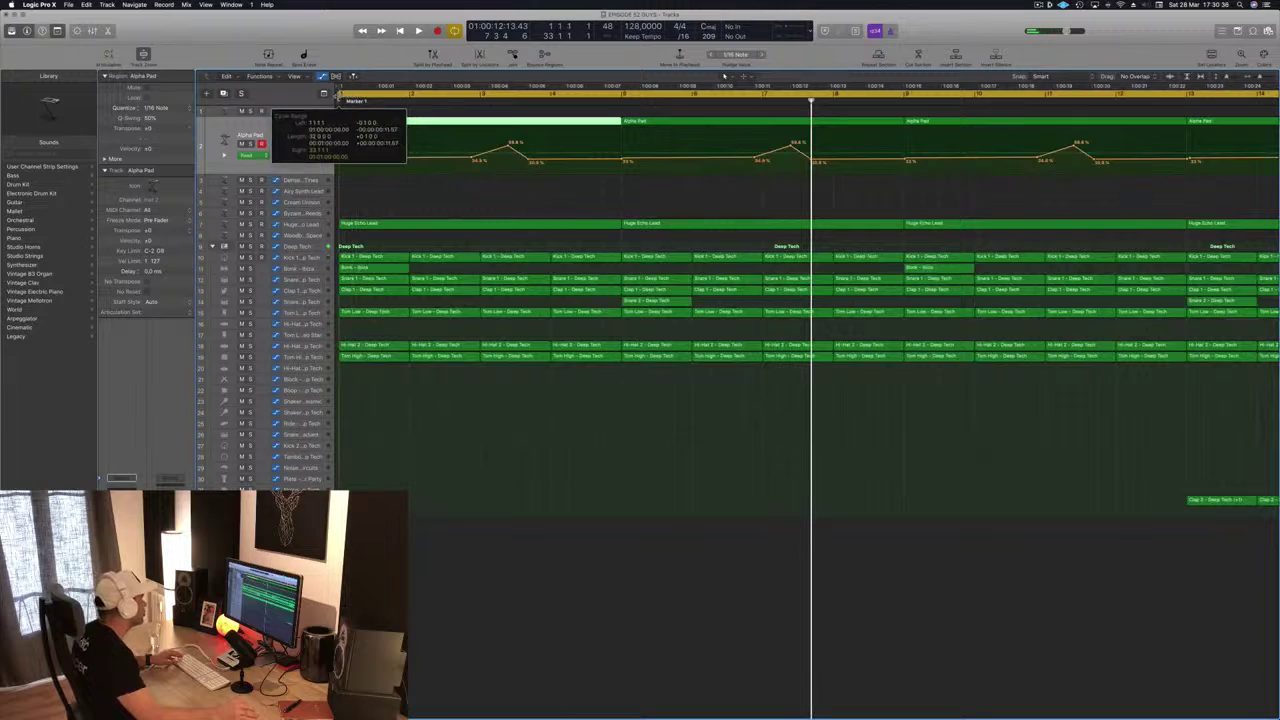
Play the intro from bar 1 while examining the Alpha Pad track's automation curve.
key(Return)
key(space)
key(super+Left)
key(super+Left)
key(super+Left)
key(super+Left)
key(super+Left)
key(super+Left)
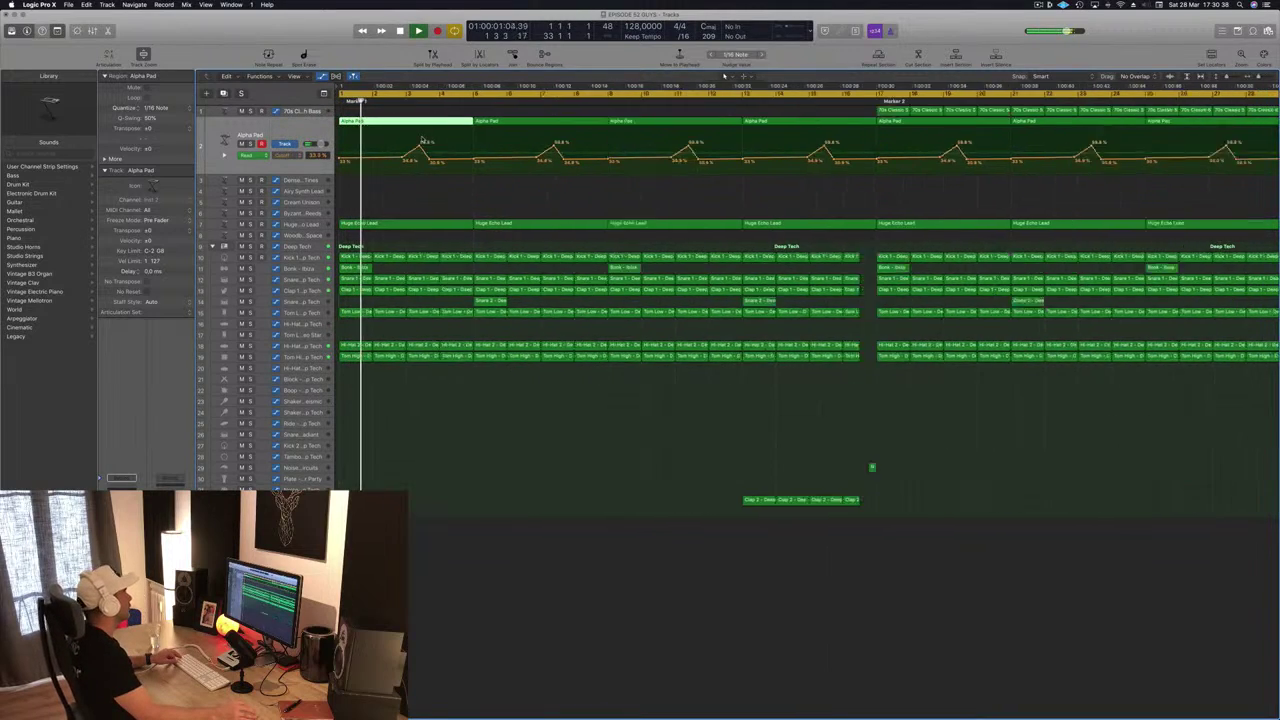
key(super+Left)
key(super+Left)
key(super+Left)
key(super+Right)
key(super+Right)
key(super+Right)
key(super+Right)
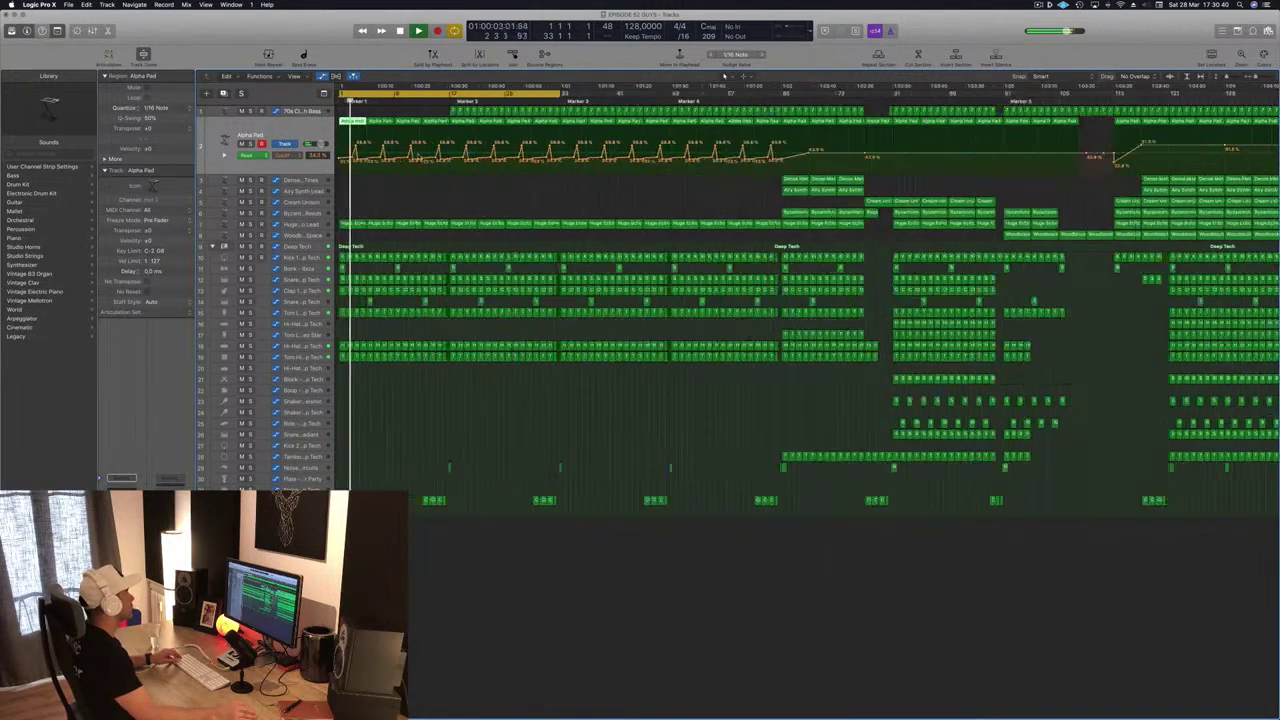
scroll(418, 156, left, 1)
scroll(418, 156, left, 2)
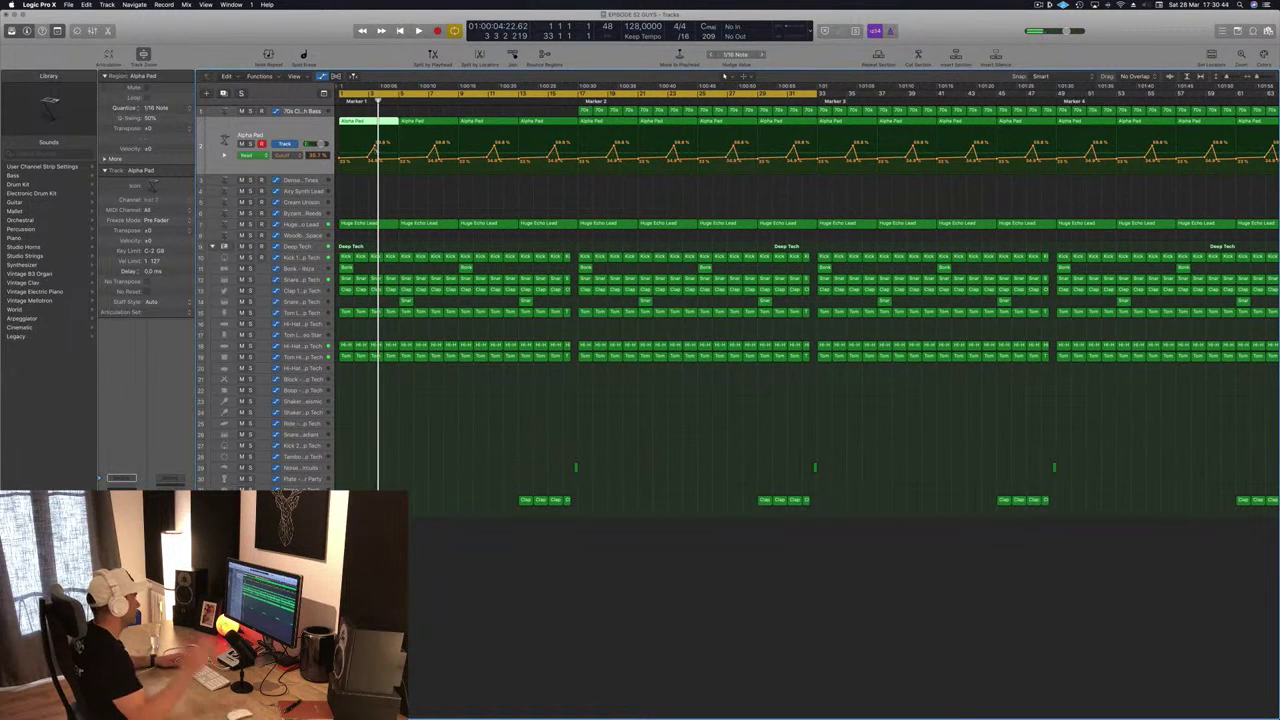
Restart playback from the beginning and check the Huge Echo Lead track within the intro.
key(Return)
key(space)
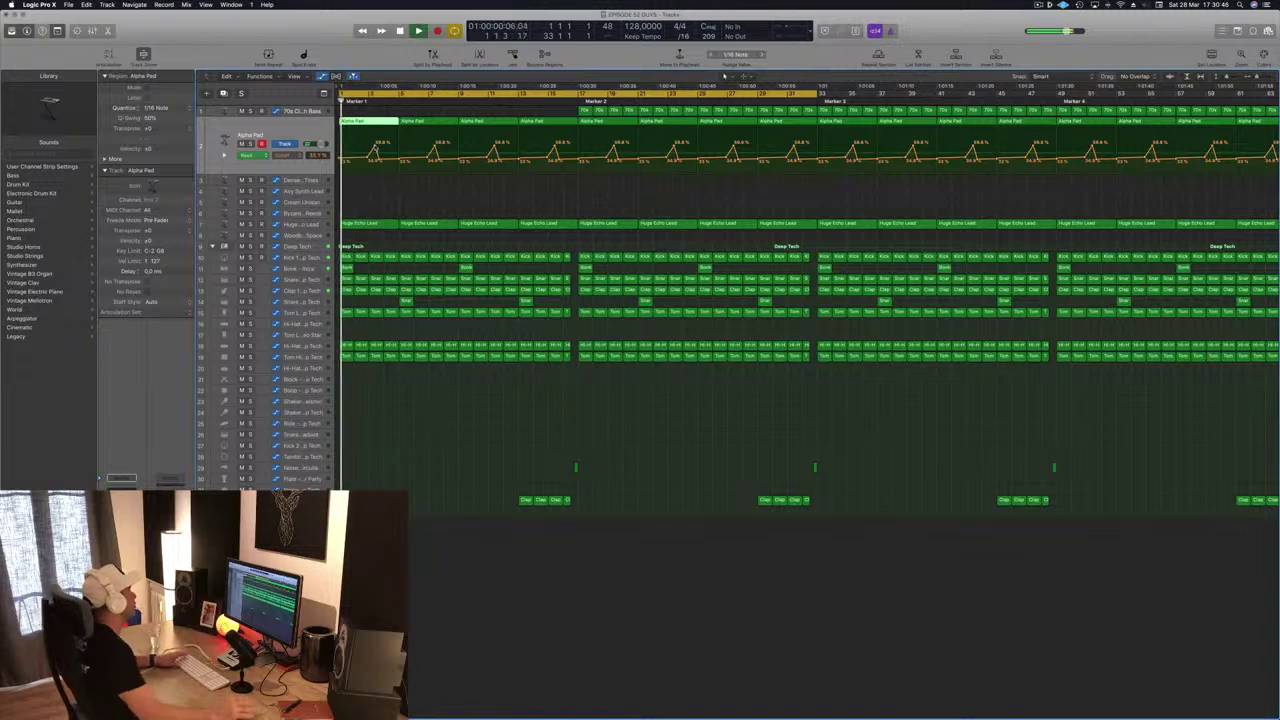
key(super+Left)
key(super+Left)
key(super+Left)
key(super+Left)
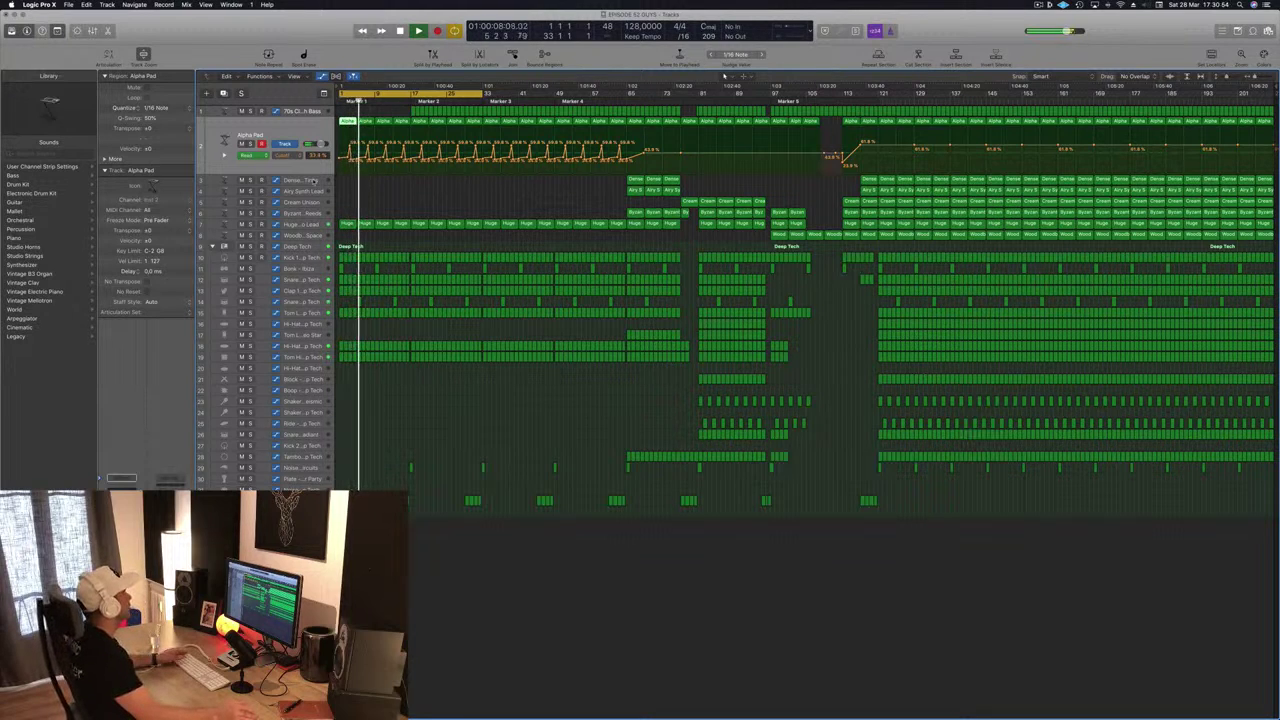
click(302, 225)
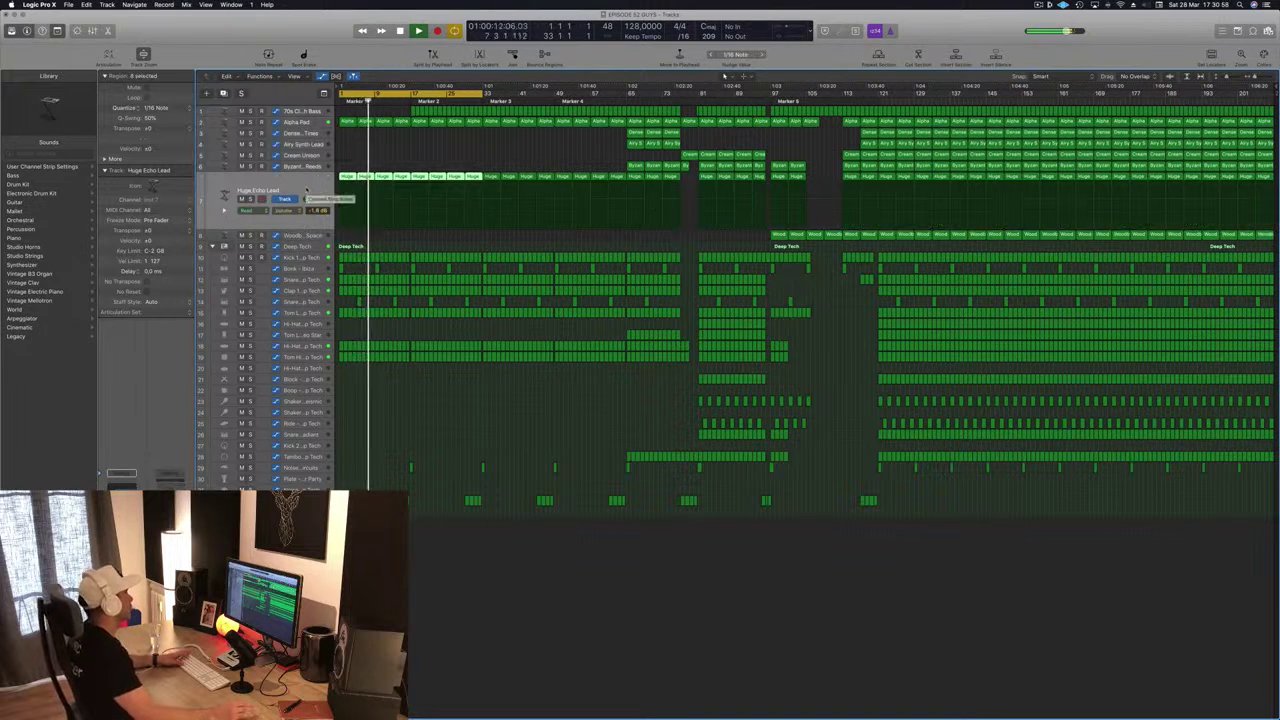
click(402, 155)
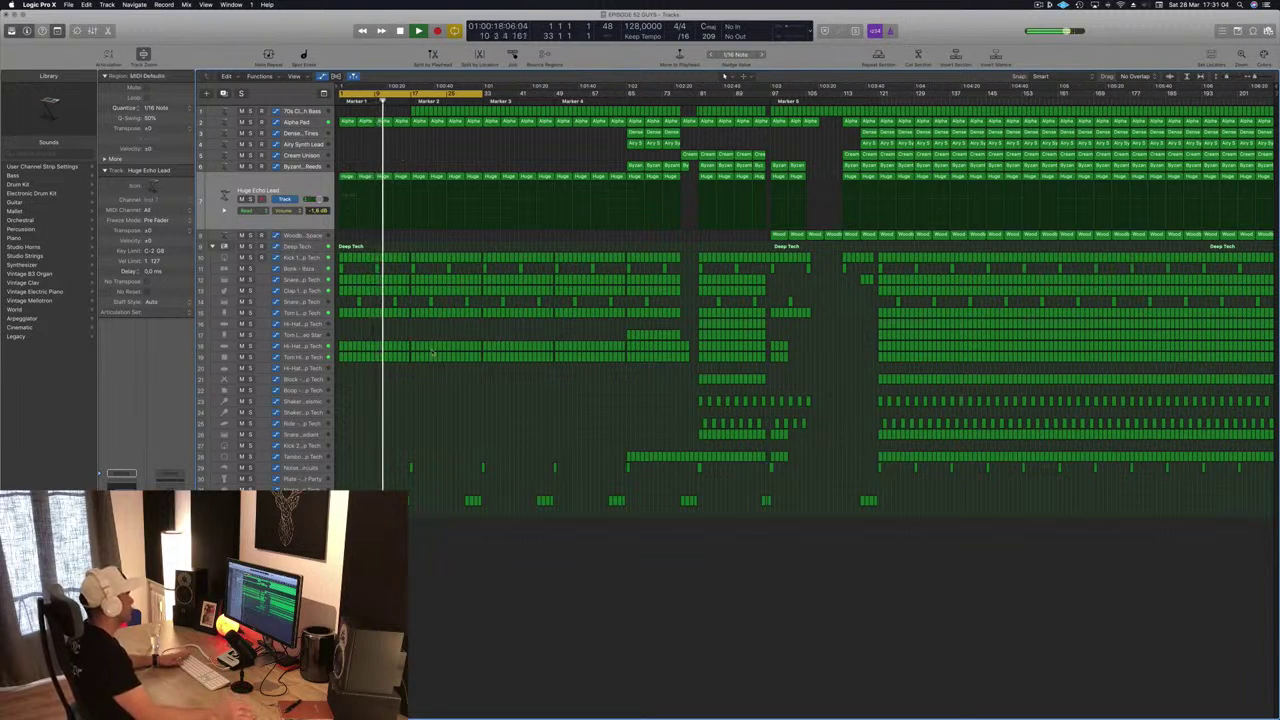
Copy the tambourine regions that start at bar 65 to bar 1 and play the intro with them.
drag(603, 440, 343, 468)
key(space)
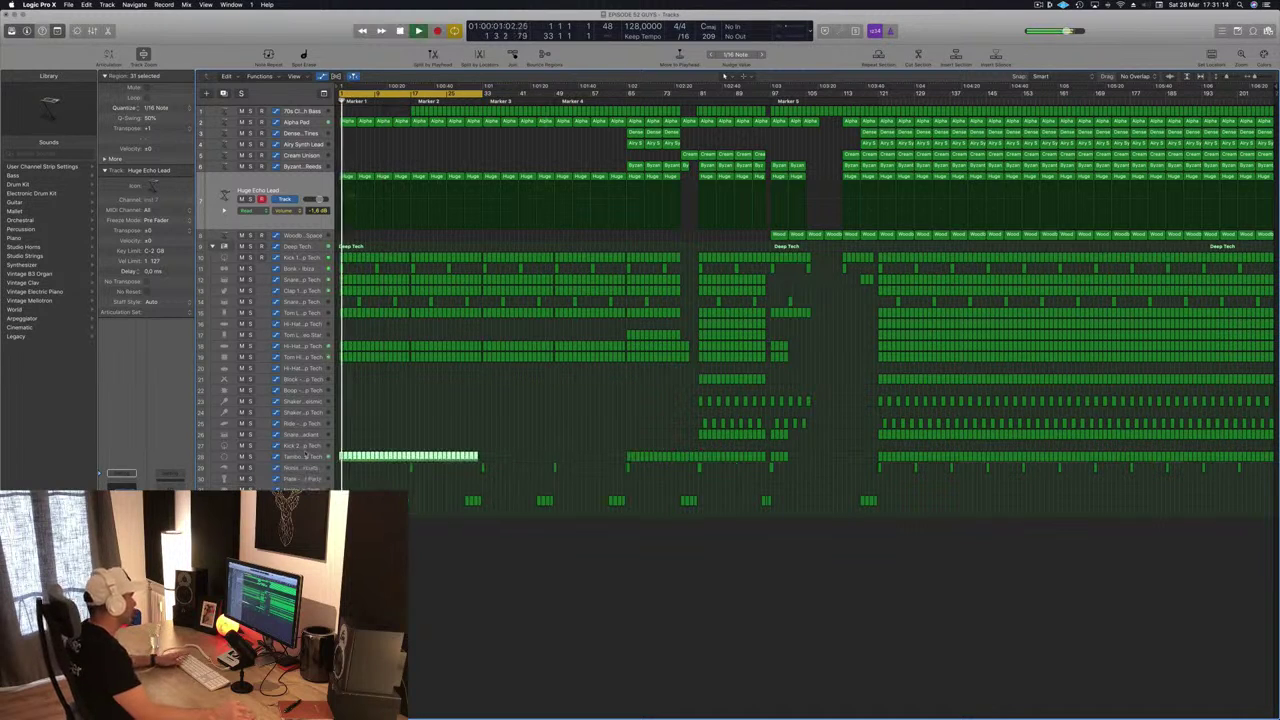
Select the Tambourine - Deep Tech track, deselect its regions and replay the intro from bar 1.
click(268, 456)
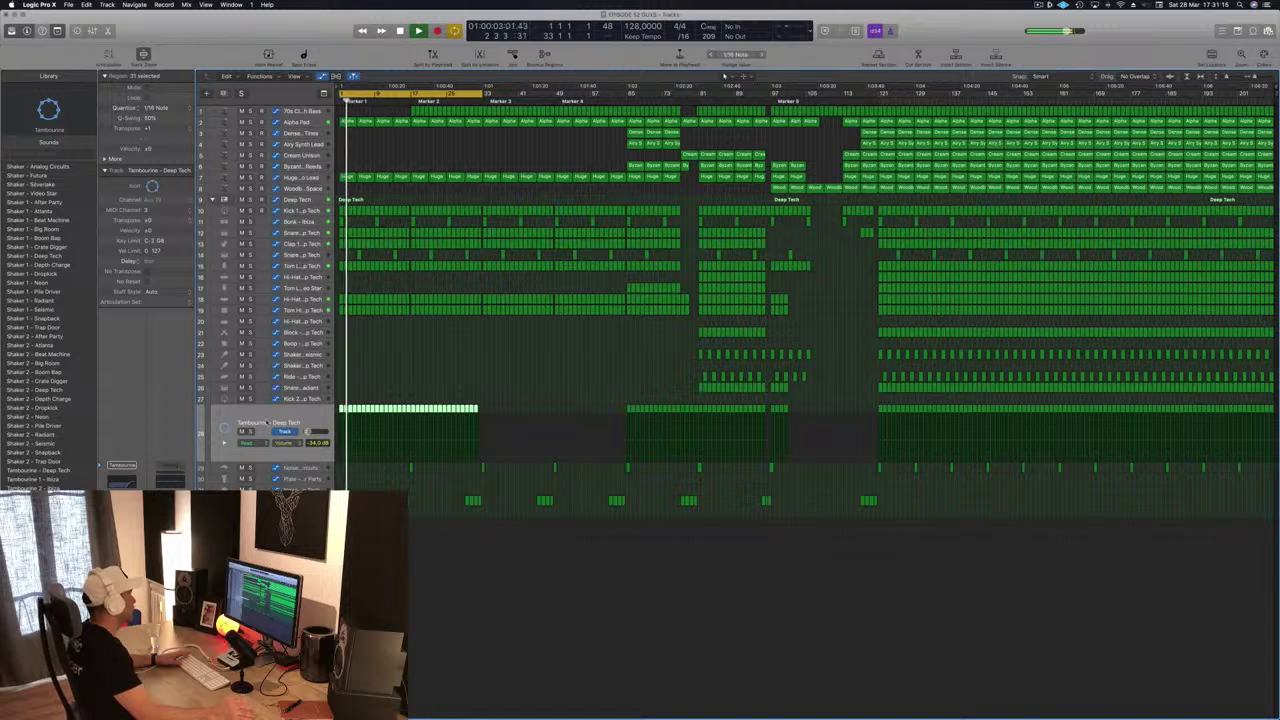
click(364, 378)
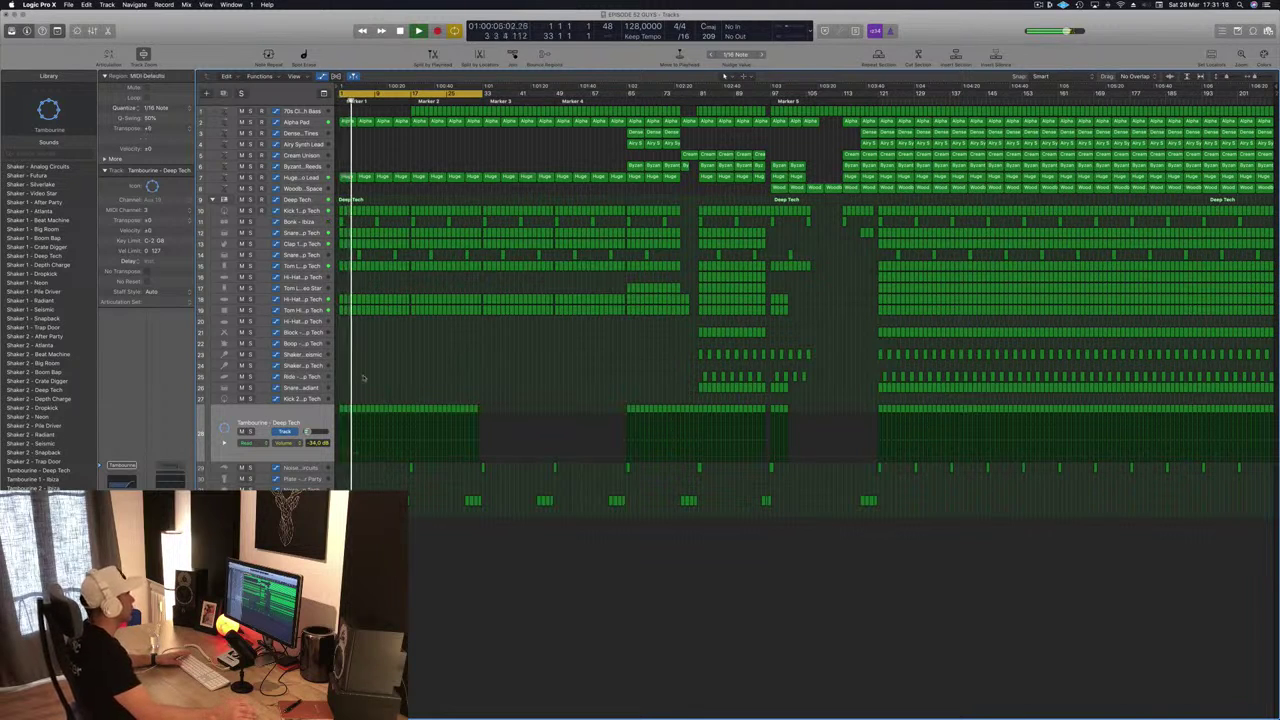
key(super+Right)
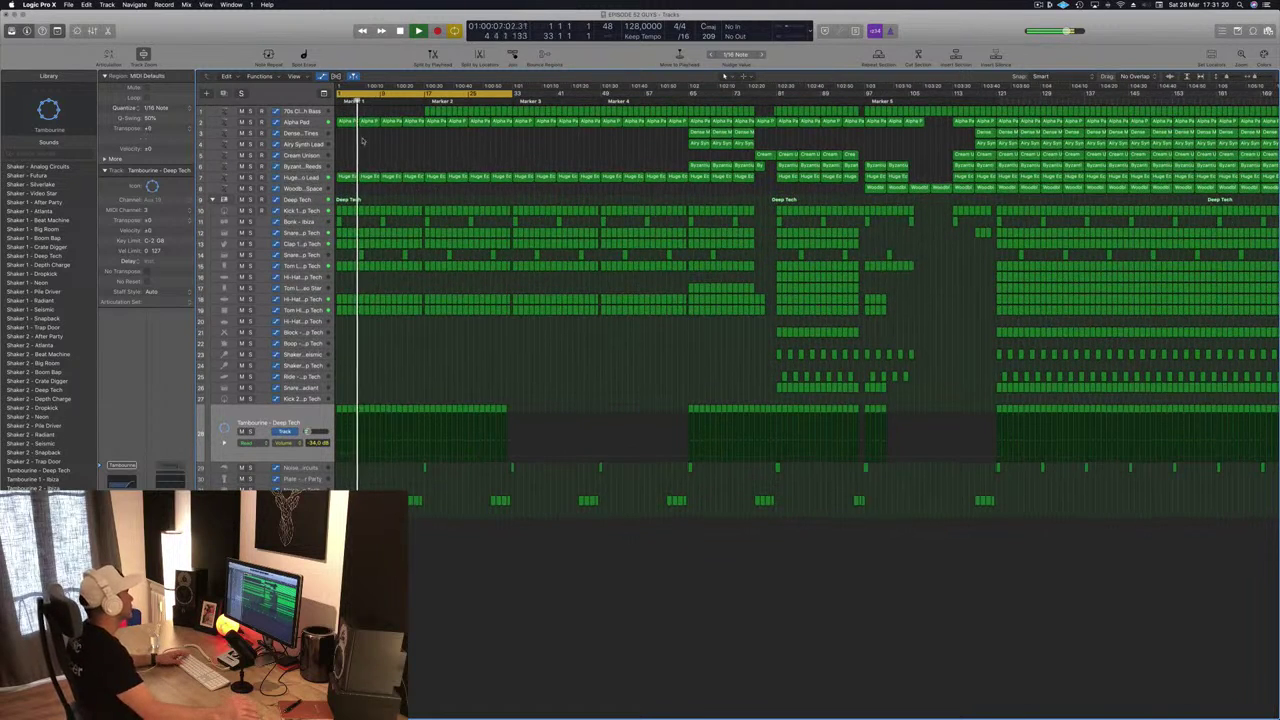
key(Return)
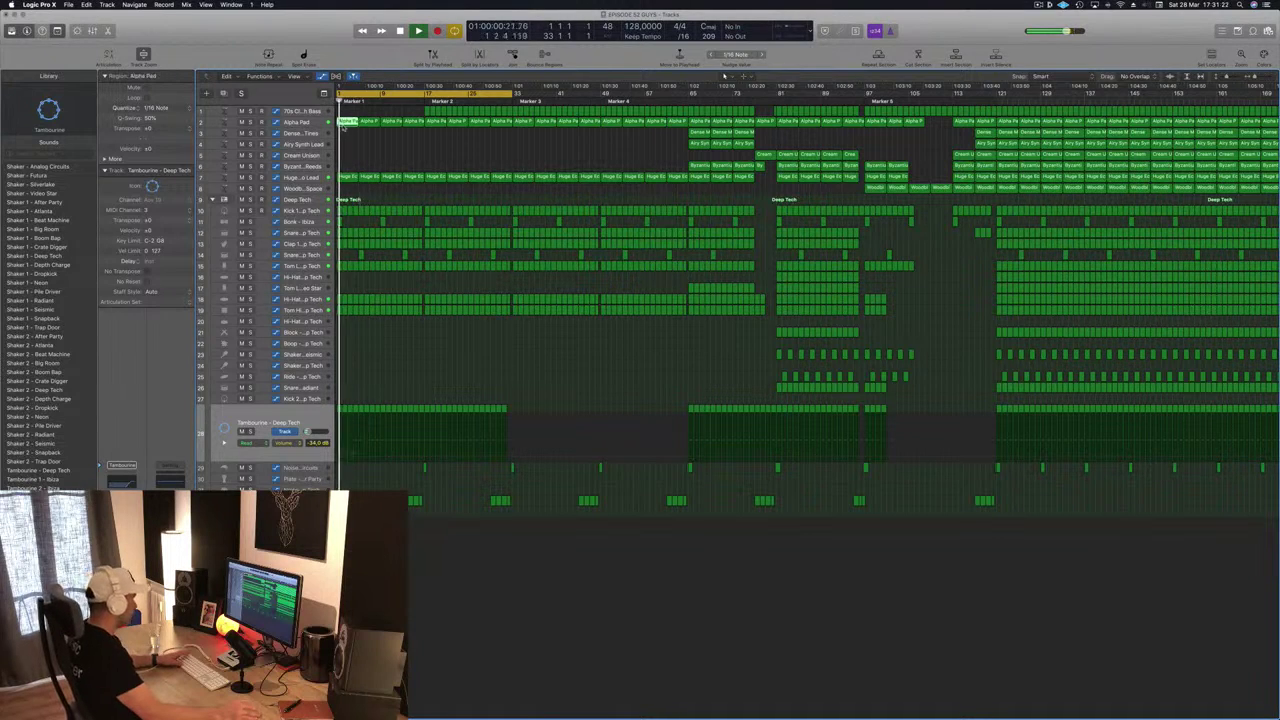
Delete the Alpha Pad regions in bars 1 to 16 and select the Huge Echo Lead track.
drag(342, 126, 406, 124)
key(BackSpace)
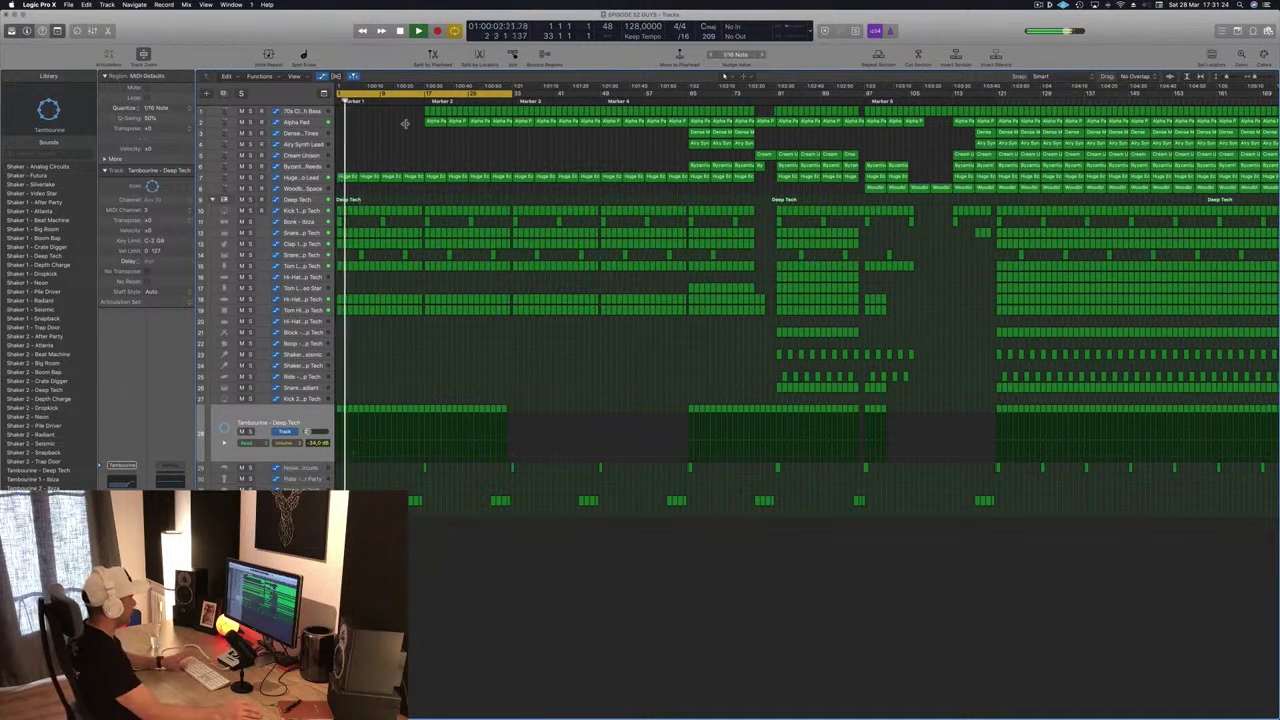
click(313, 177)
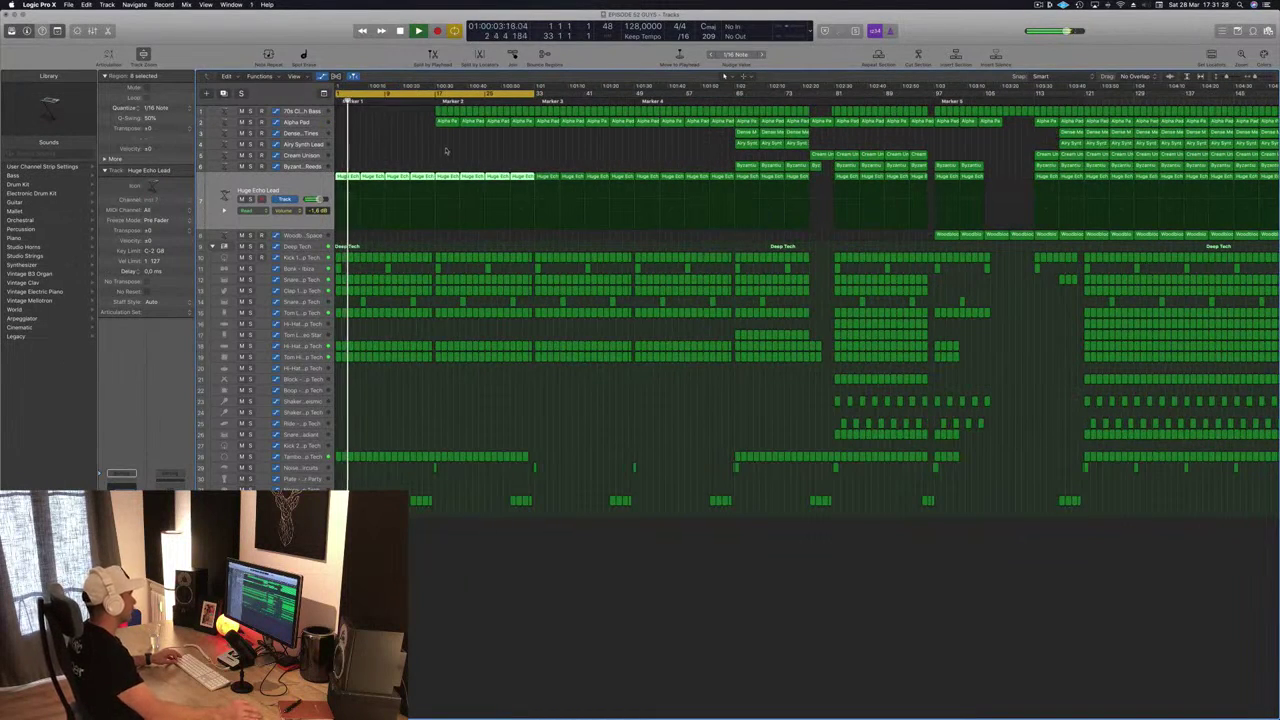
Try a copy of the Clap 2 fill regions from bar 13 at bar 5, and delete that copy.
click(428, 501)
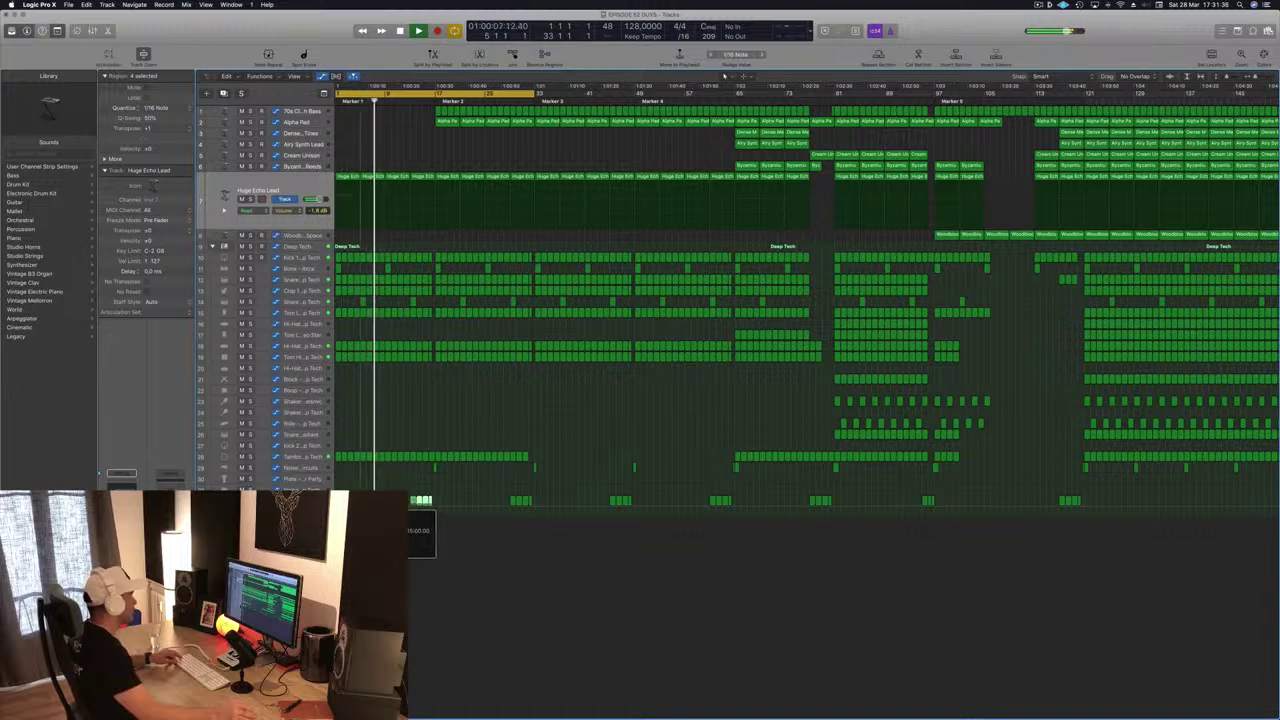
click(435, 220)
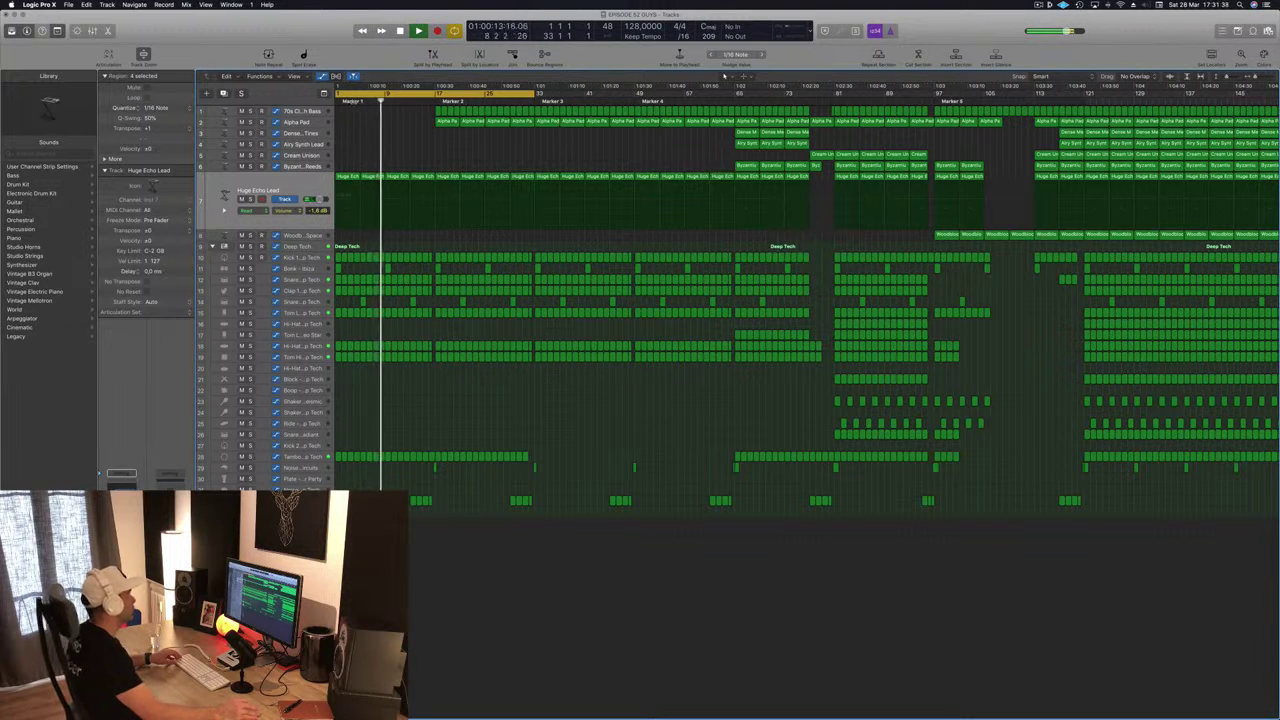
key(super+Left)
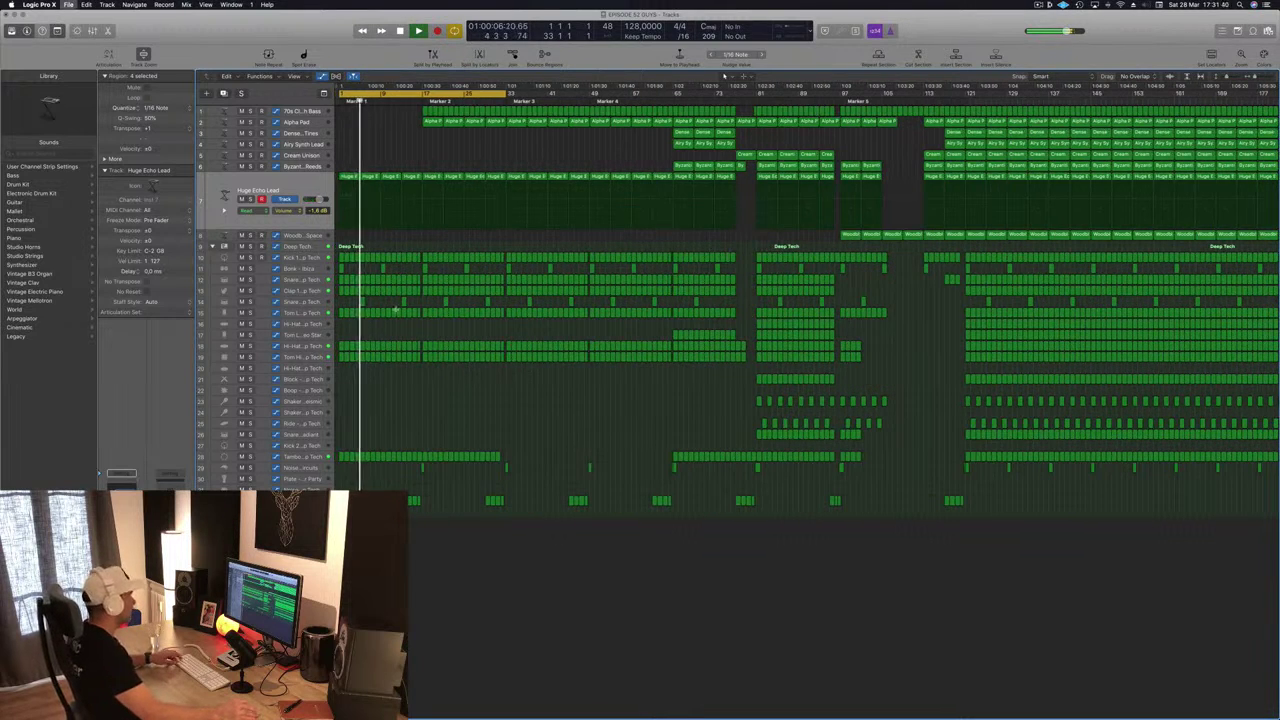
key(super+Right)
key(super+Right)
key(super+Right)
key(super+Right)
key(super+Right)
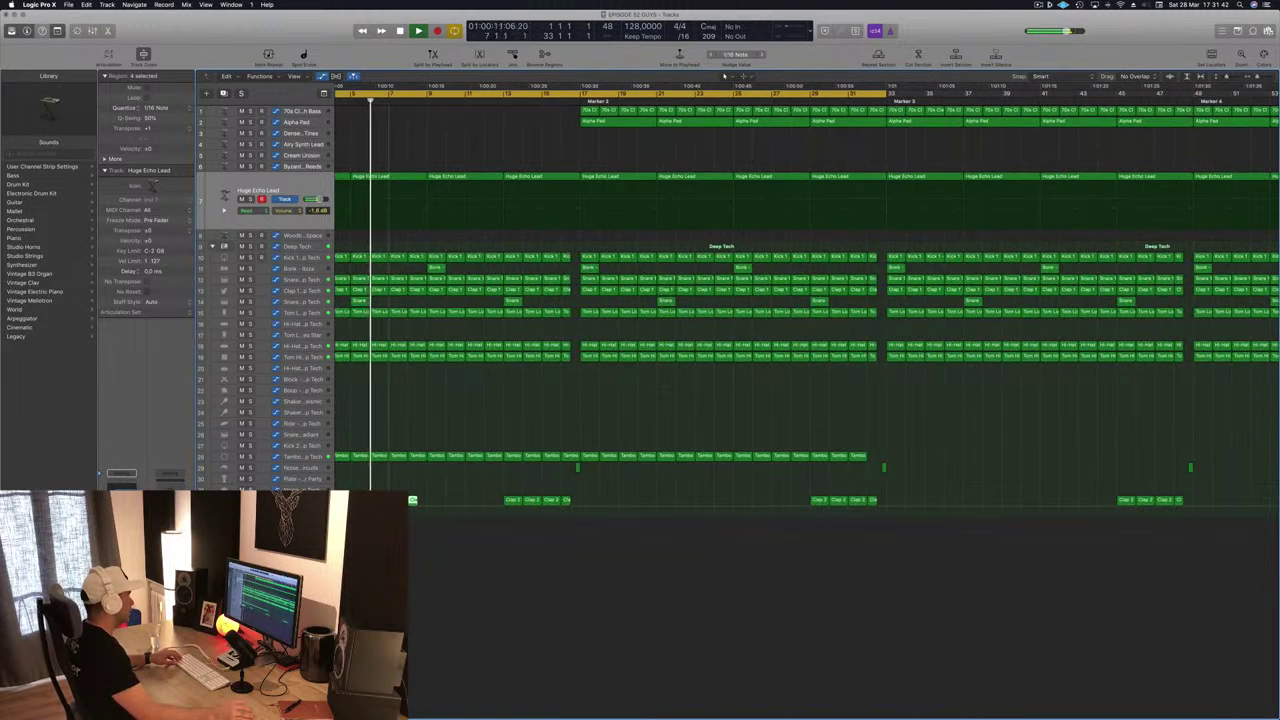
scroll(806, 300, left, 3)
key(Delete)
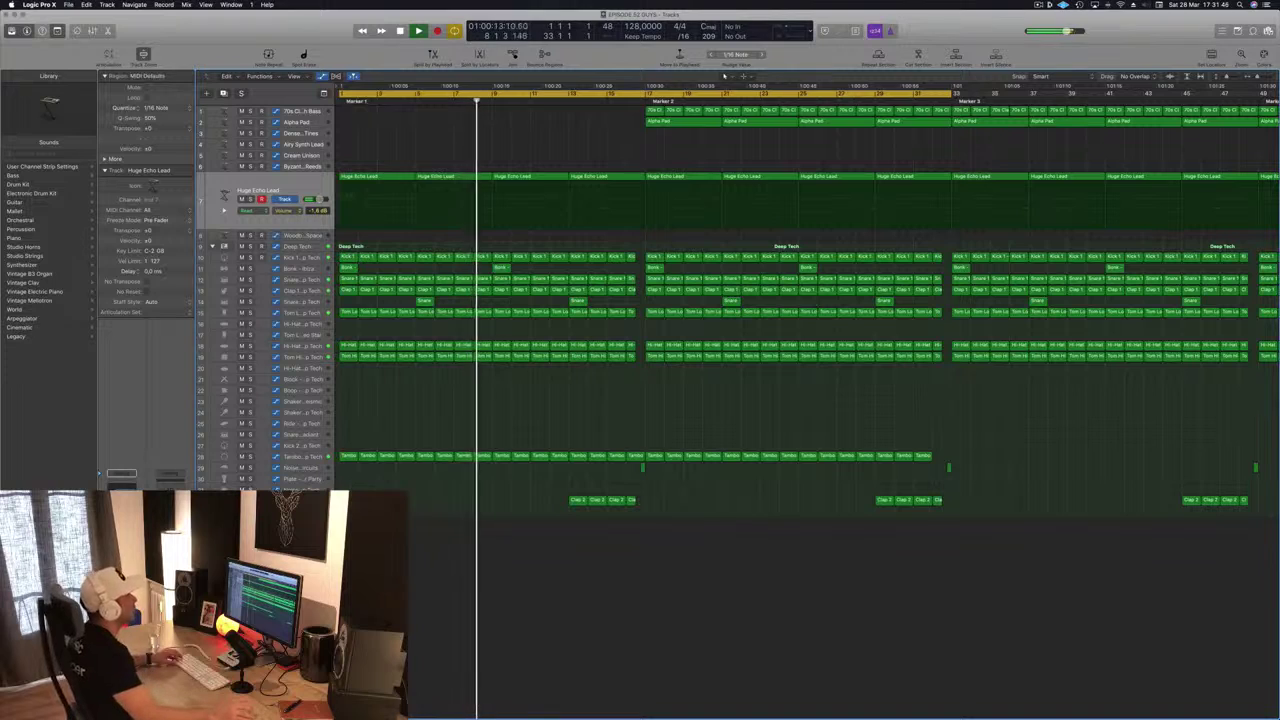
View the whole arrangement and restart playback from bar 1.
ctrl+alt+click(503, 431)
ctrl+alt+click(503, 431)
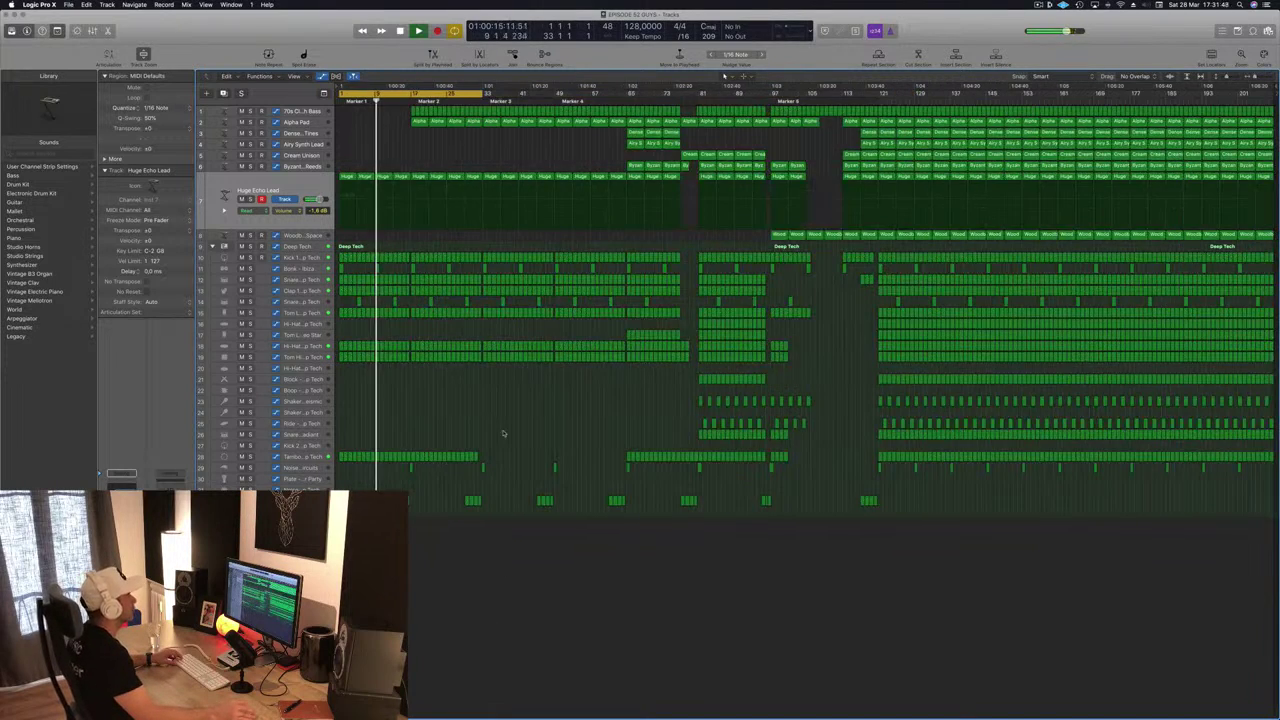
ctrl+alt+click(503, 431)
key(space)
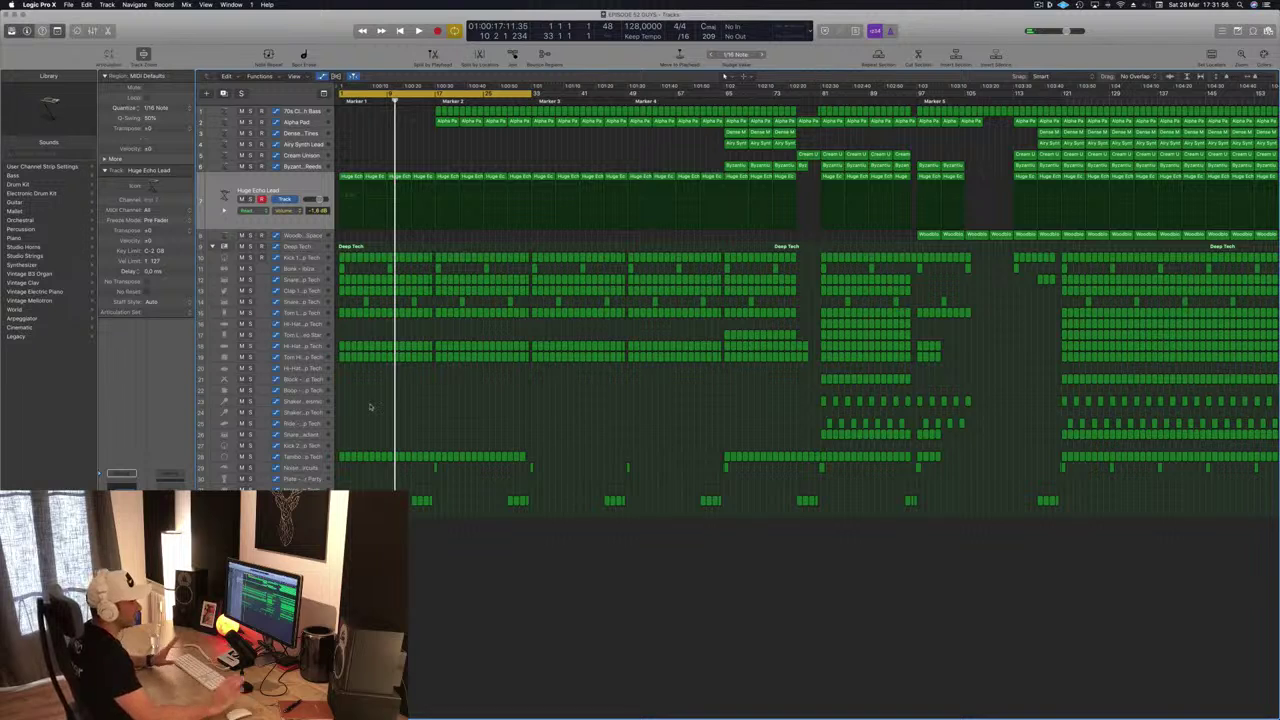
key(Return)
key(space)
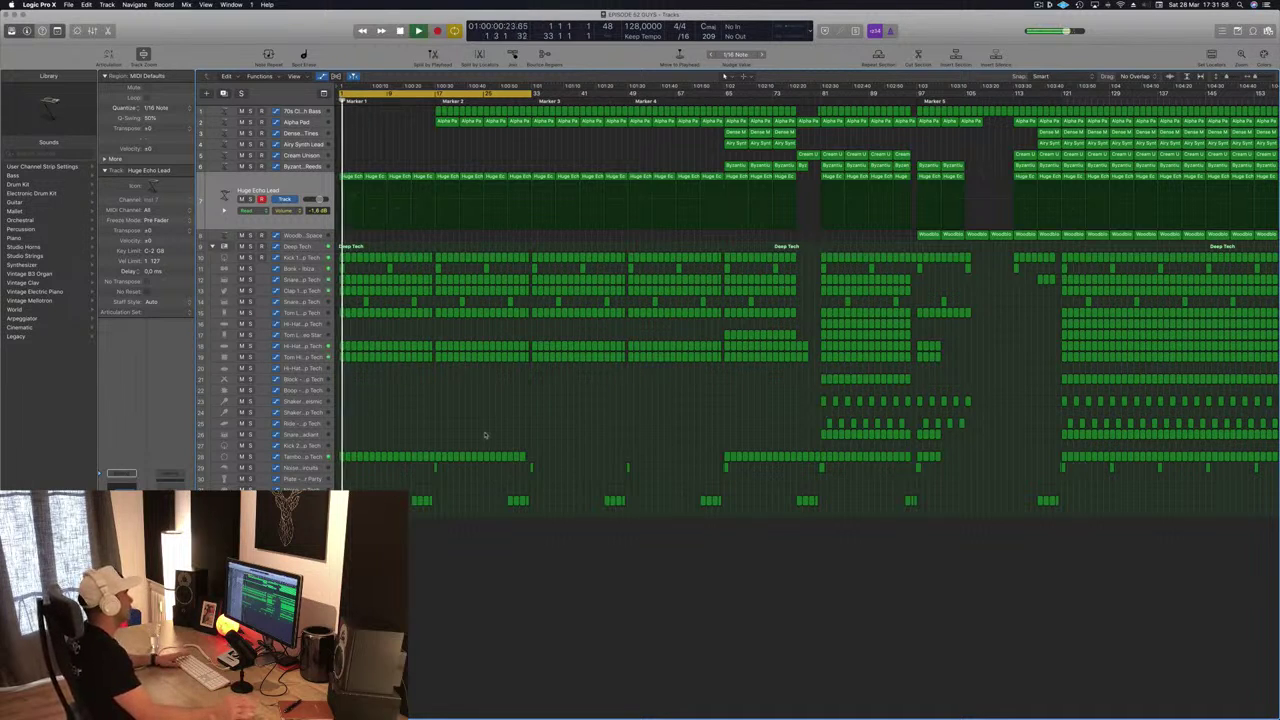
Delete the 70s bass regions between bars 17 and 33, keeping the Alpha Pad regions there.
scroll(388, 132, up, 5)
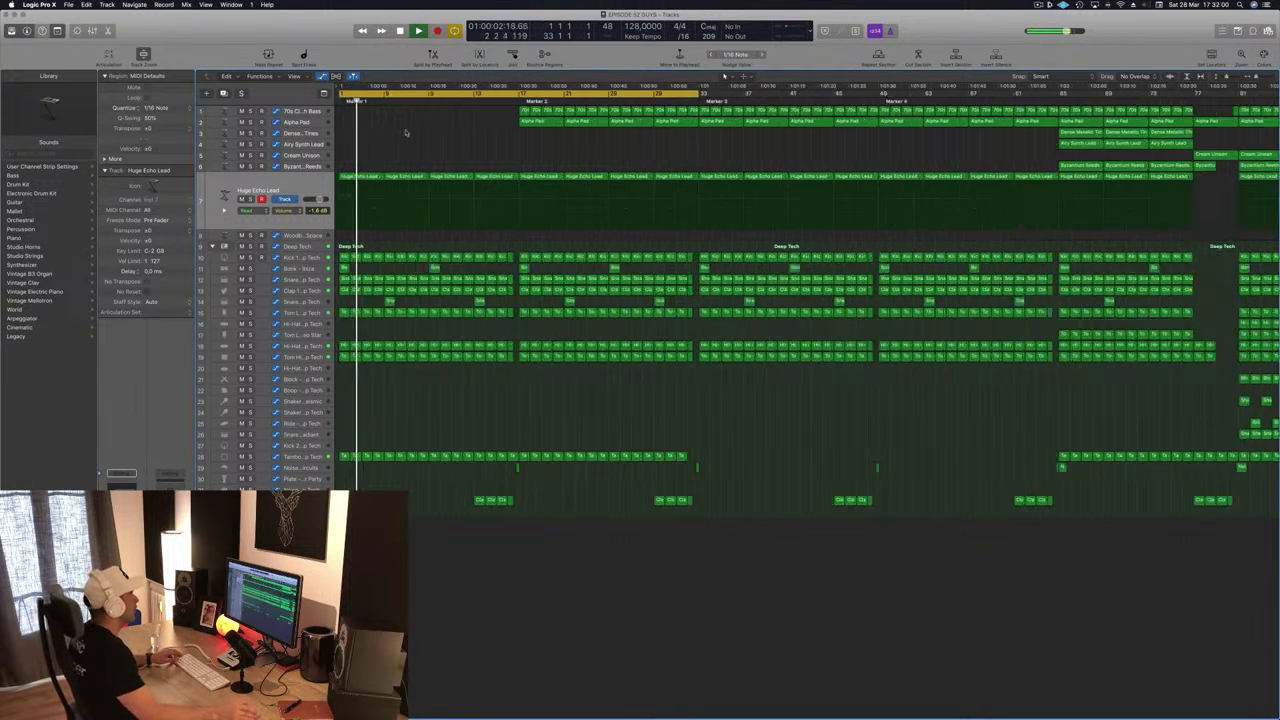
scroll(408, 129, down, 2)
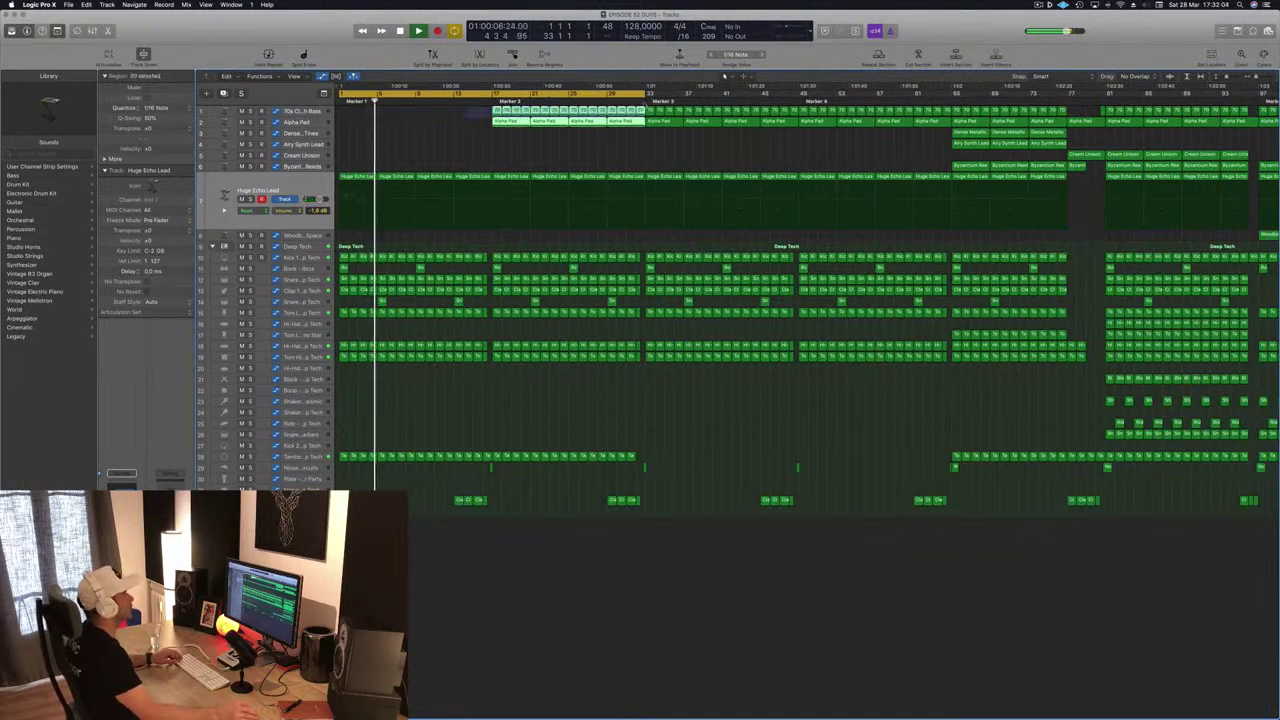
drag(463, 122, 640, 110)
key(Delete)
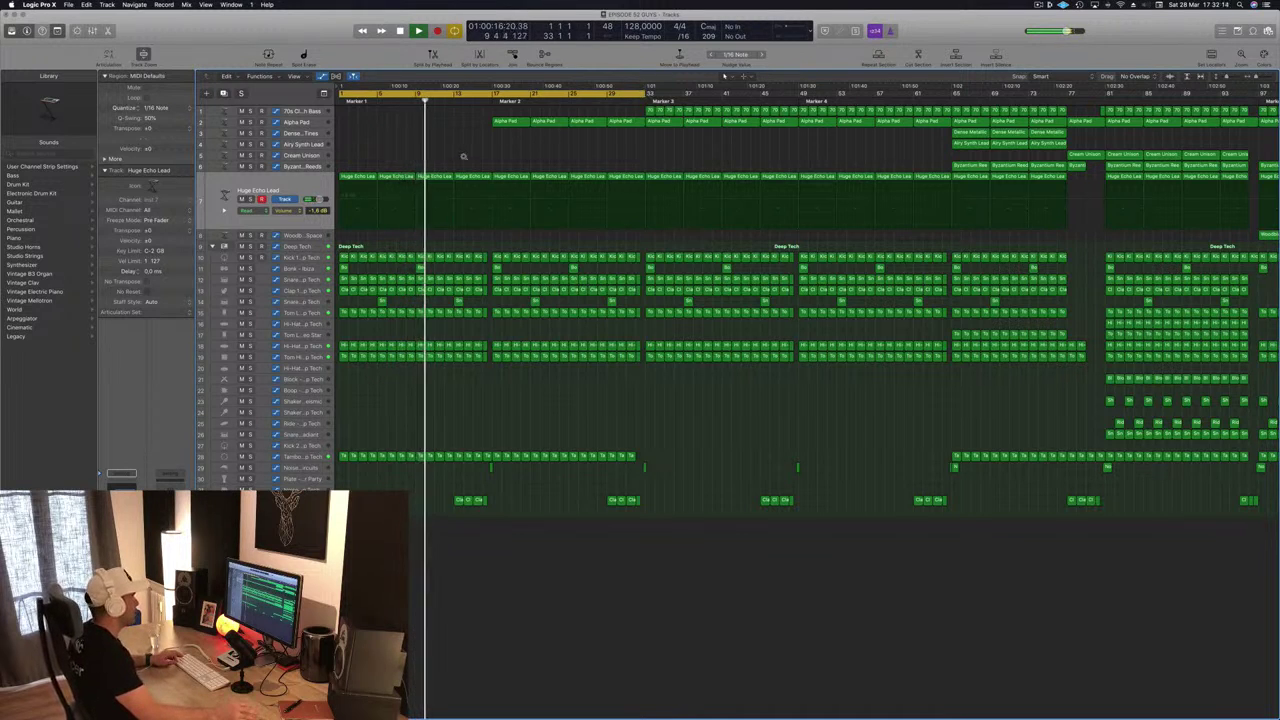
Delete the Clap 2 fill regions in bars 13 to 16.
key(super+Left)
key(super+Right)
key(super+Right)
scroll(440, 307, right, 2)
scroll(454, 319, left, 4)
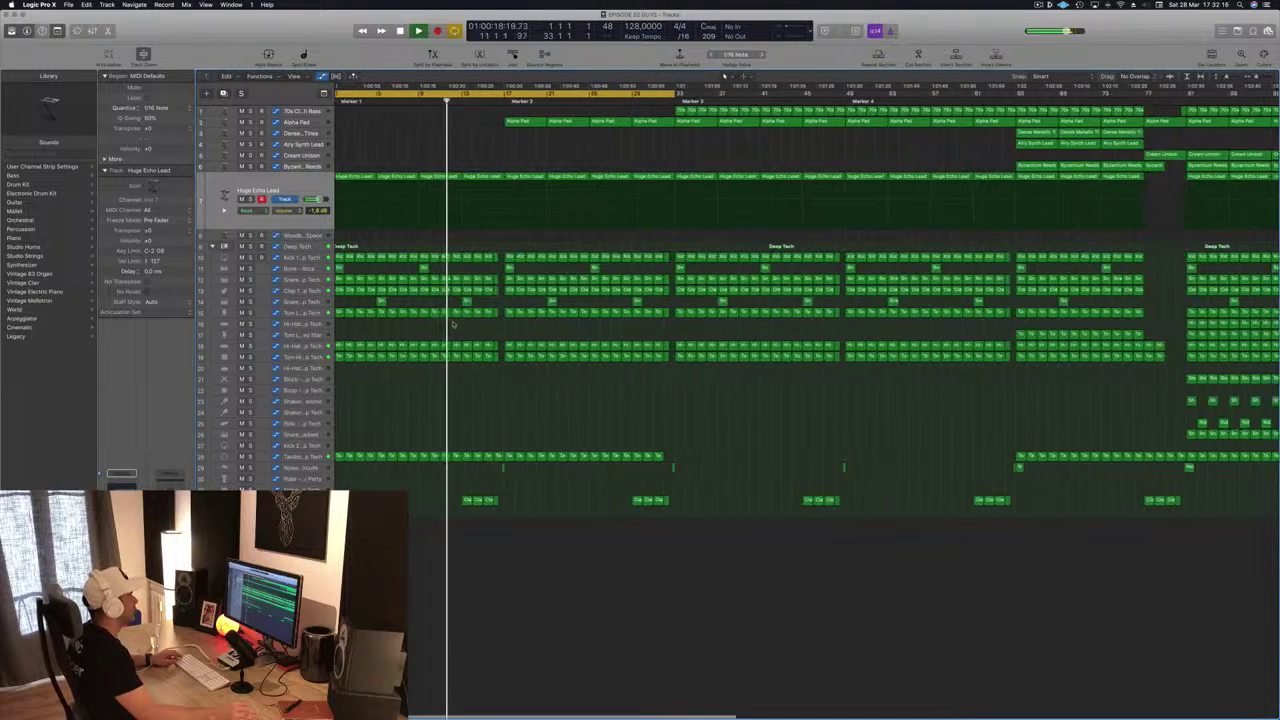
click(476, 500)
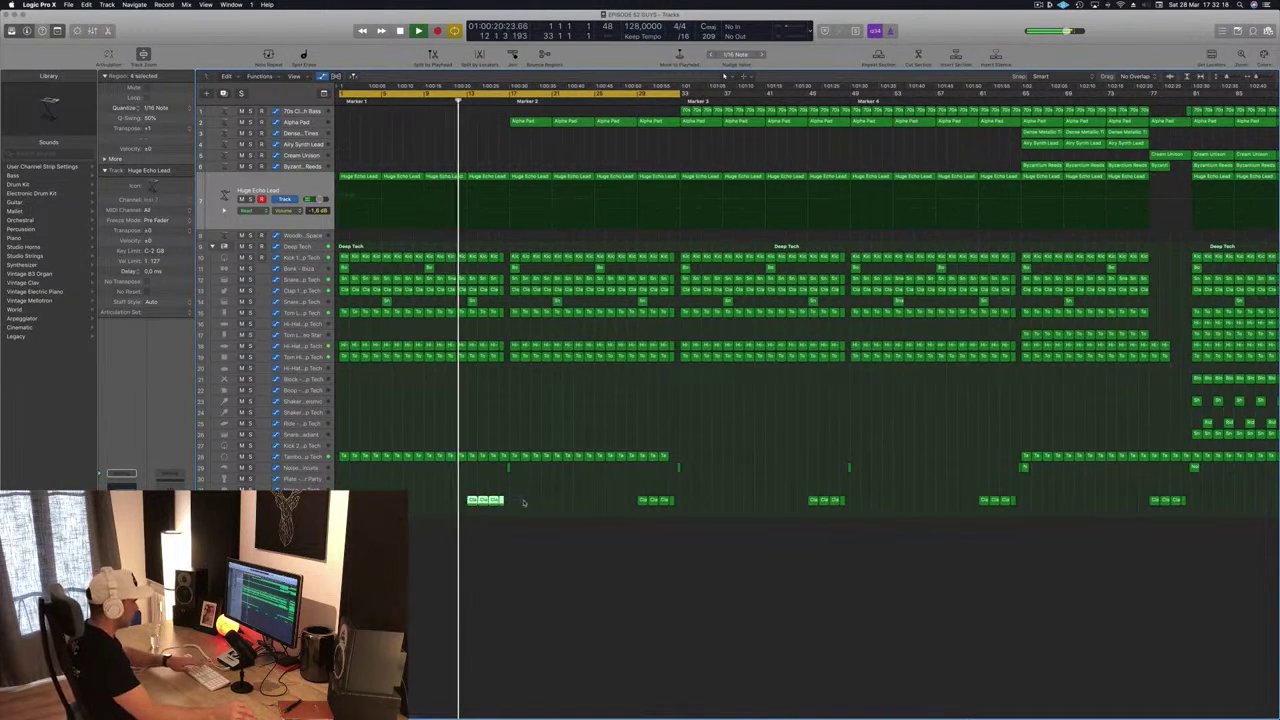
key(Delete)
Replay the intro from bar 1 and toggle the Tom Low track's mute to compare the groove.
scroll(506, 380, right, 5)
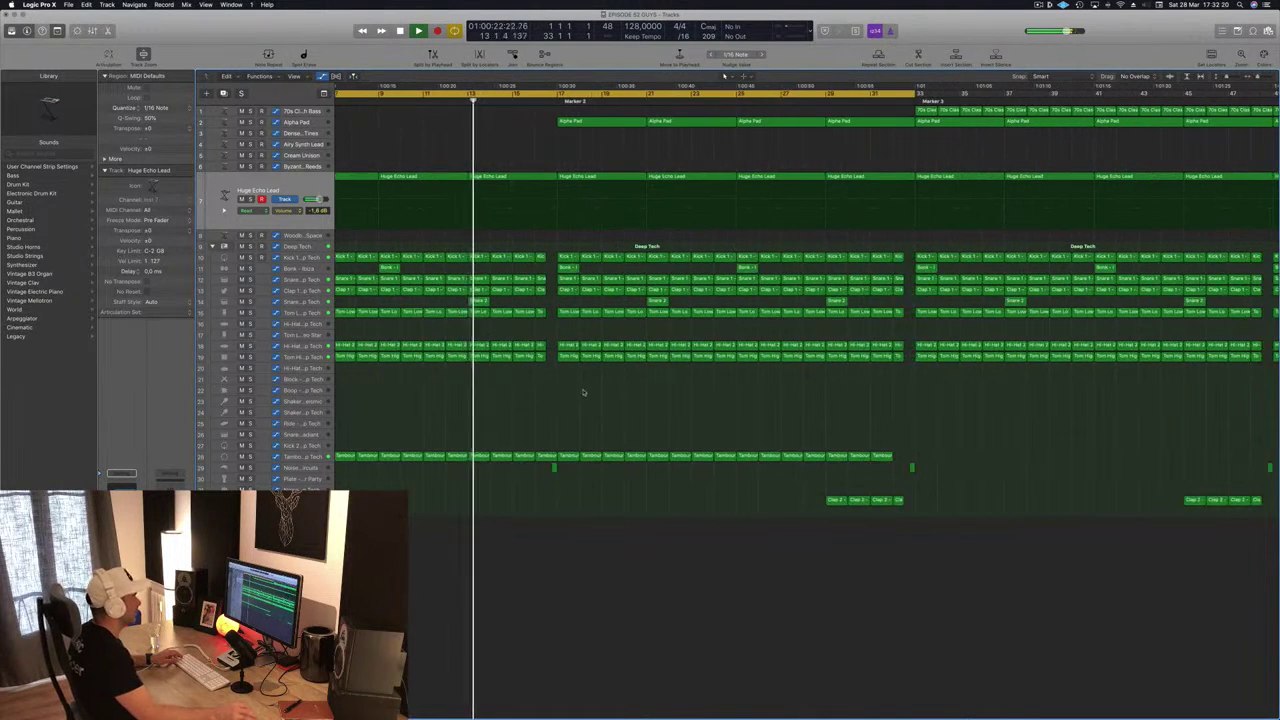
scroll(583, 390, left, 2)
scroll(490, 297, left, 3)
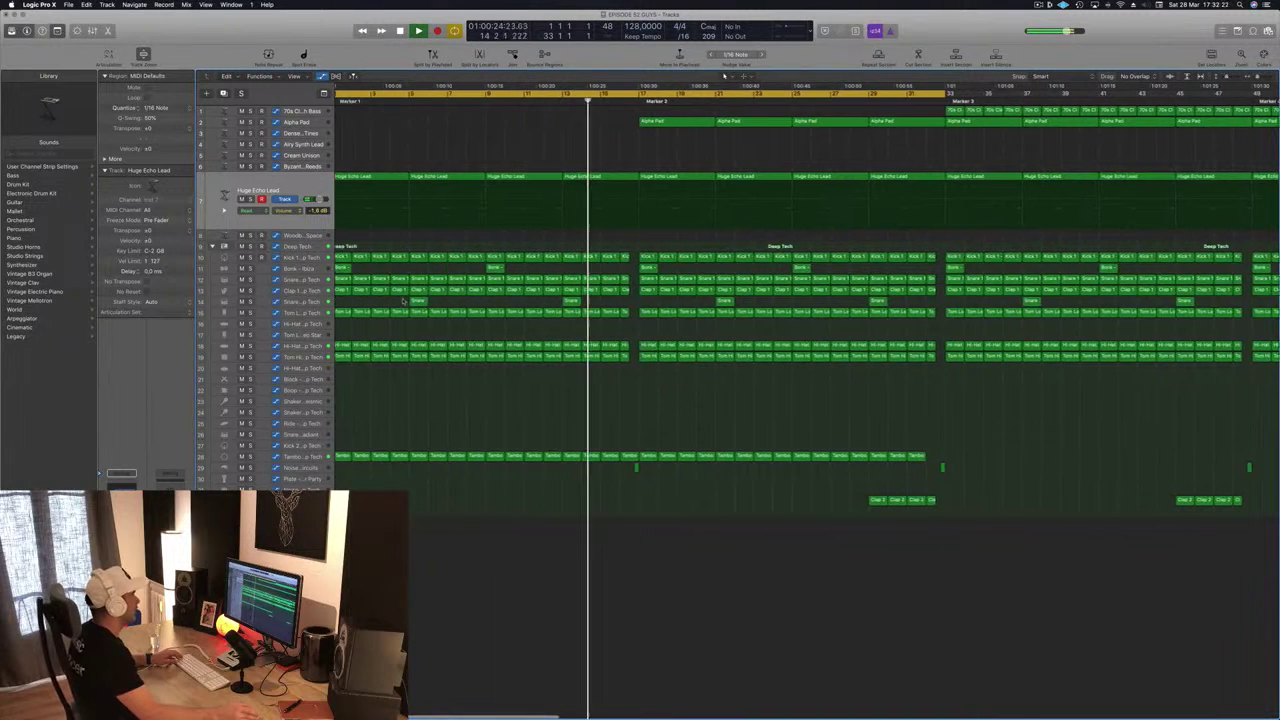
scroll(453, 297, left, 2)
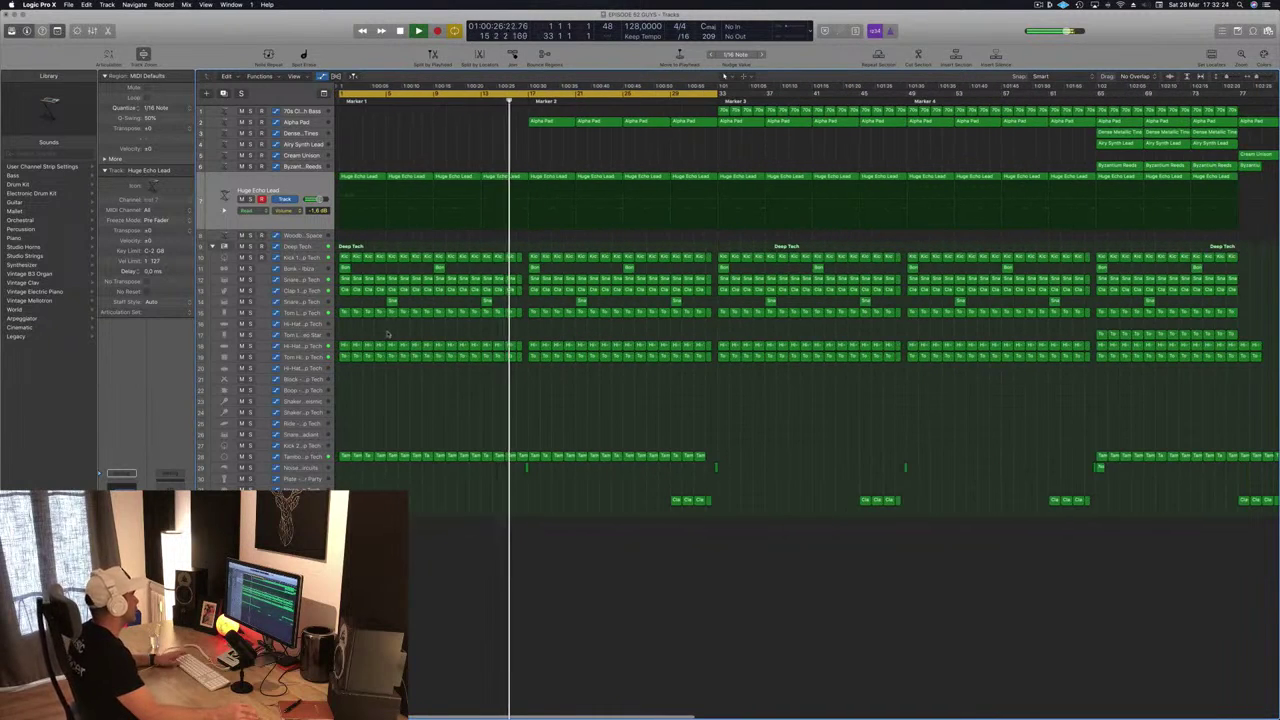
key(Return)
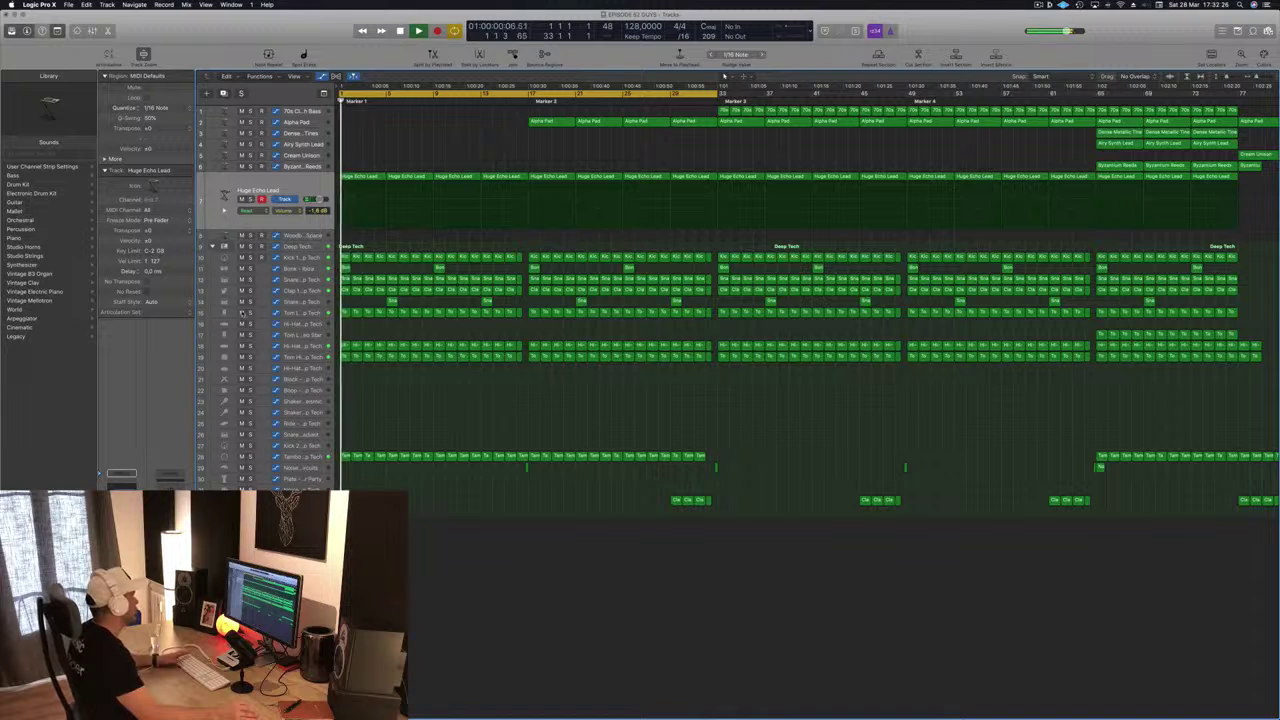
click(242, 313)
key(space)
click(242, 313)
key(space)
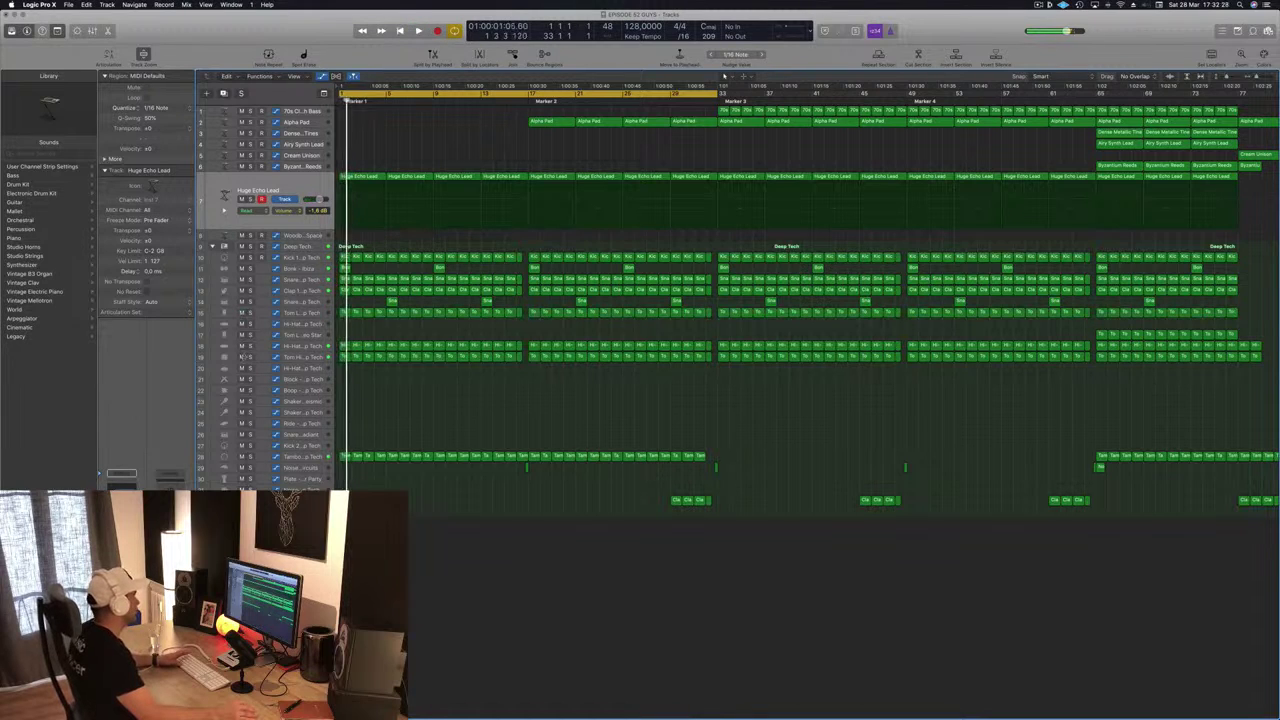
Solo the Tom High and Tom Low tracks one after the other, unsolo them and restart playback from bar 1.
click(250, 357)
key(space)
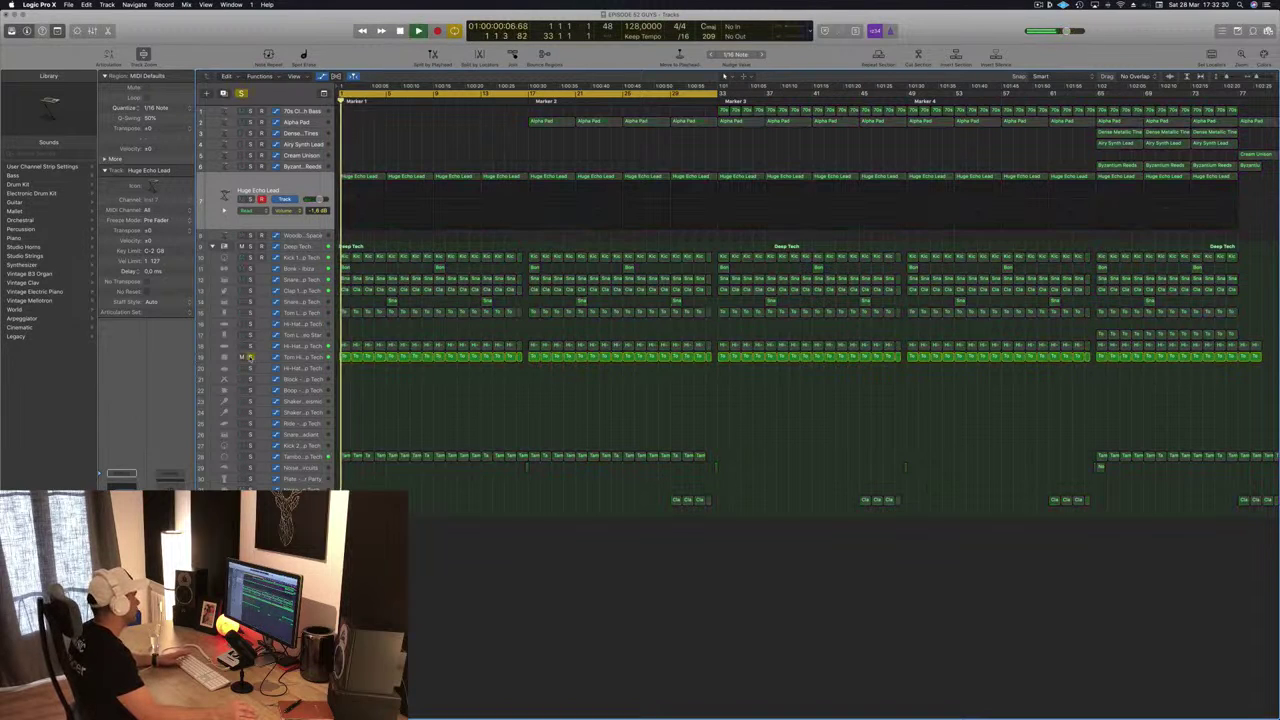
click(250, 357)
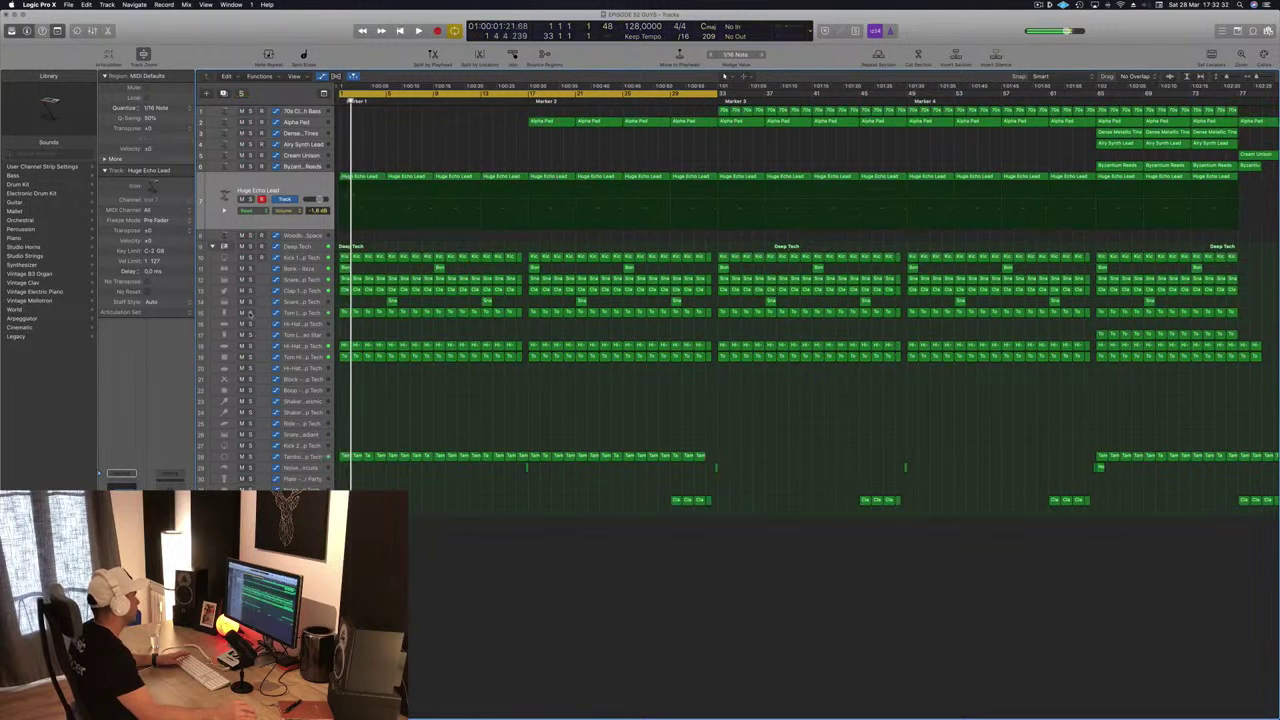
click(250, 313)
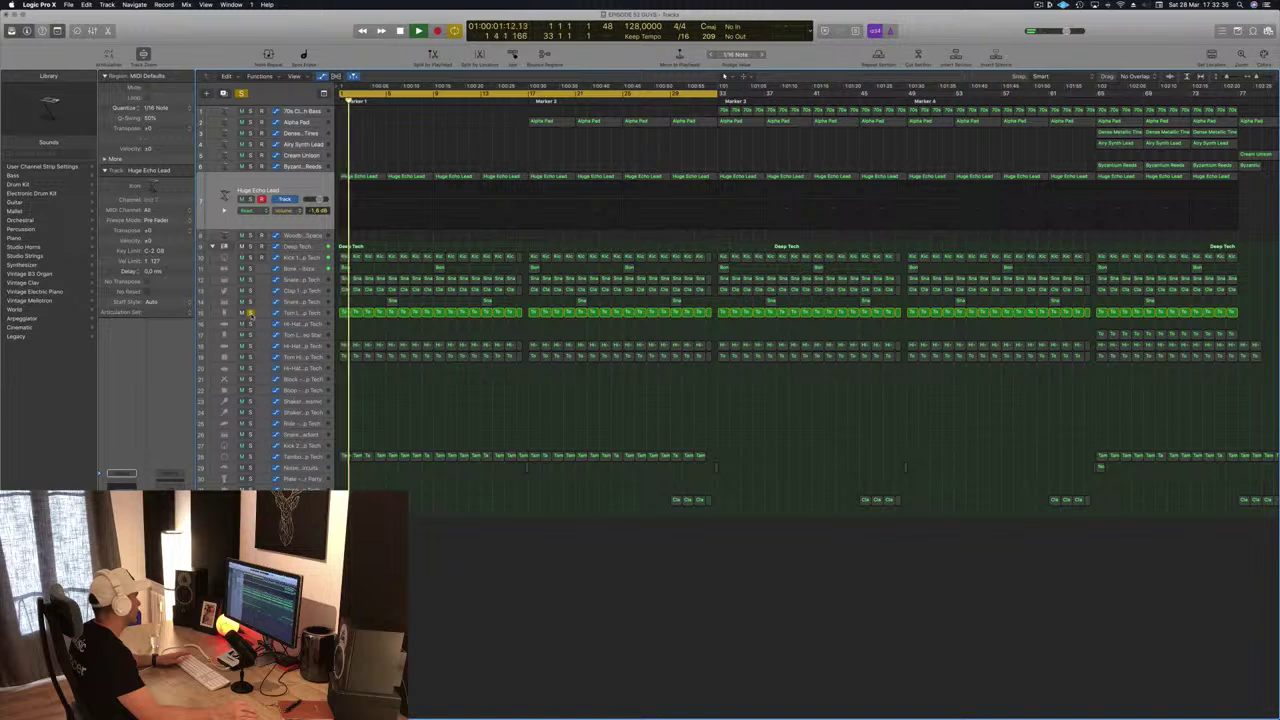
click(250, 313)
key(Return)
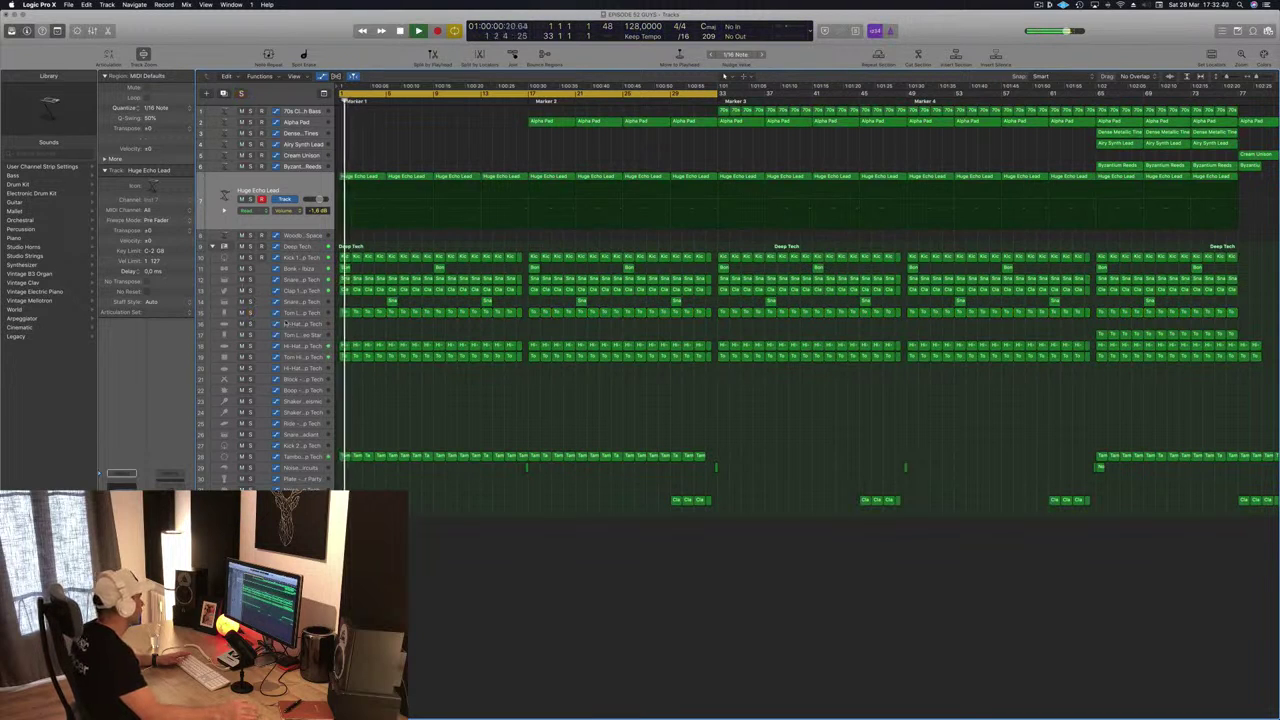
Delete the Bonk - Ibiza regions at bars 1 and 9 and replay the intro from bar 1.
click(300, 268)
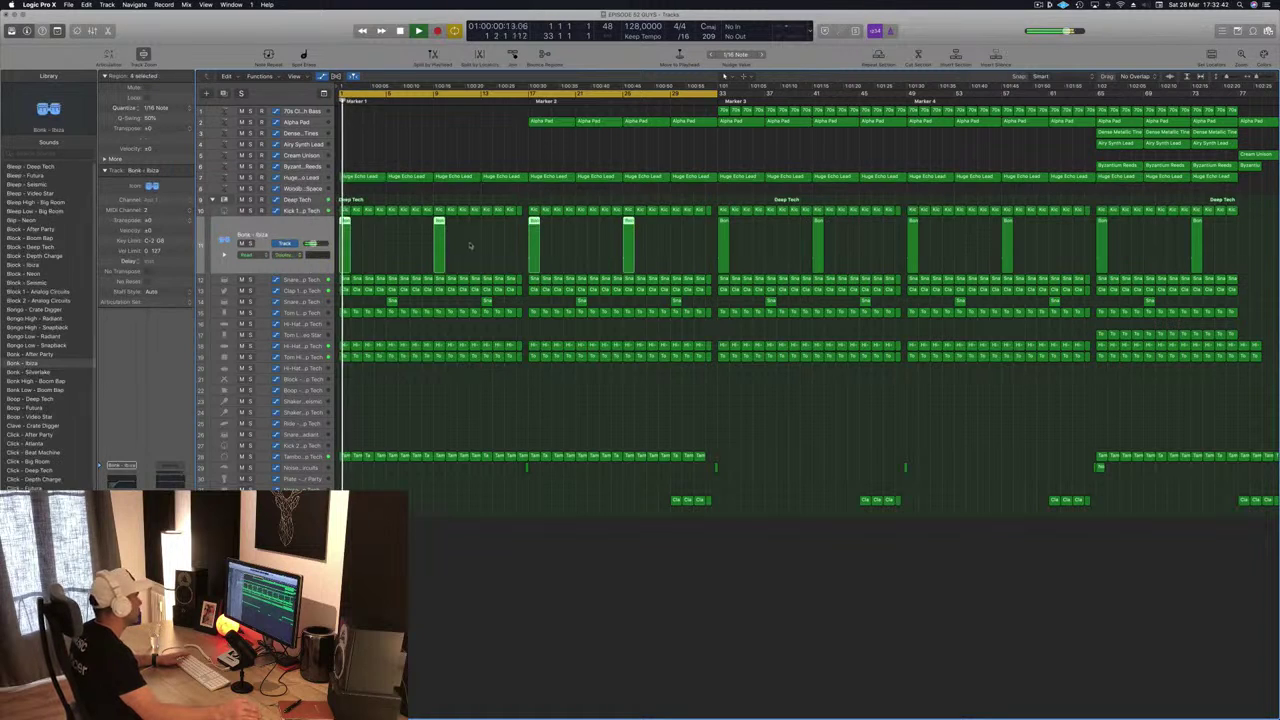
key(Delete)
key(Return)
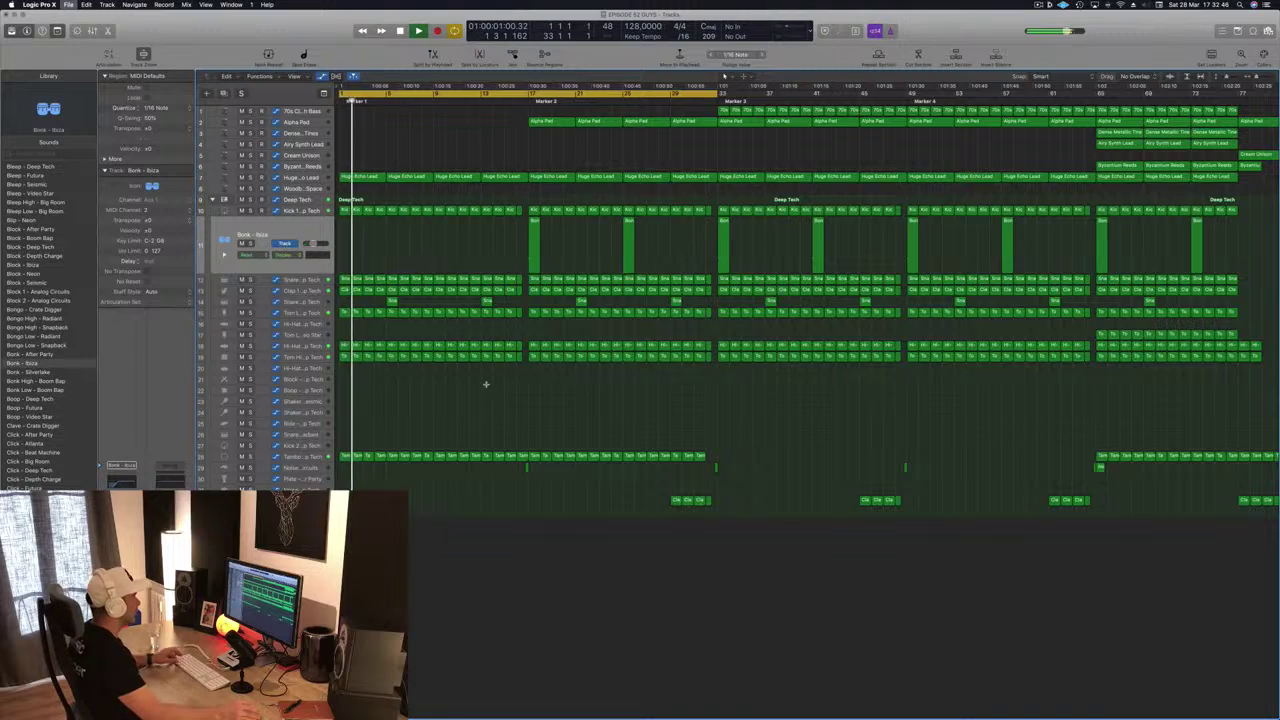
Try a copy of the noise sweep region from around bar 17 at bar 1.
key(super+Left)
key(super+Left)
key(super+Left)
key(super+Left)
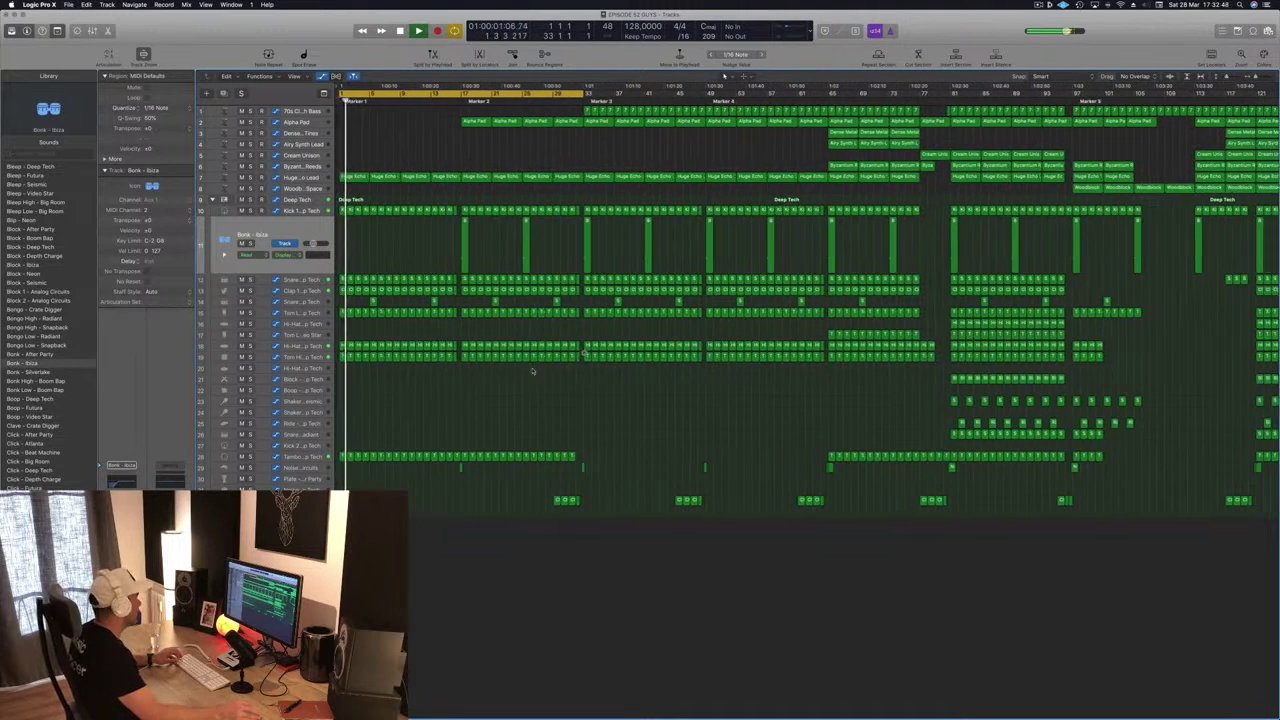
key(super+Left)
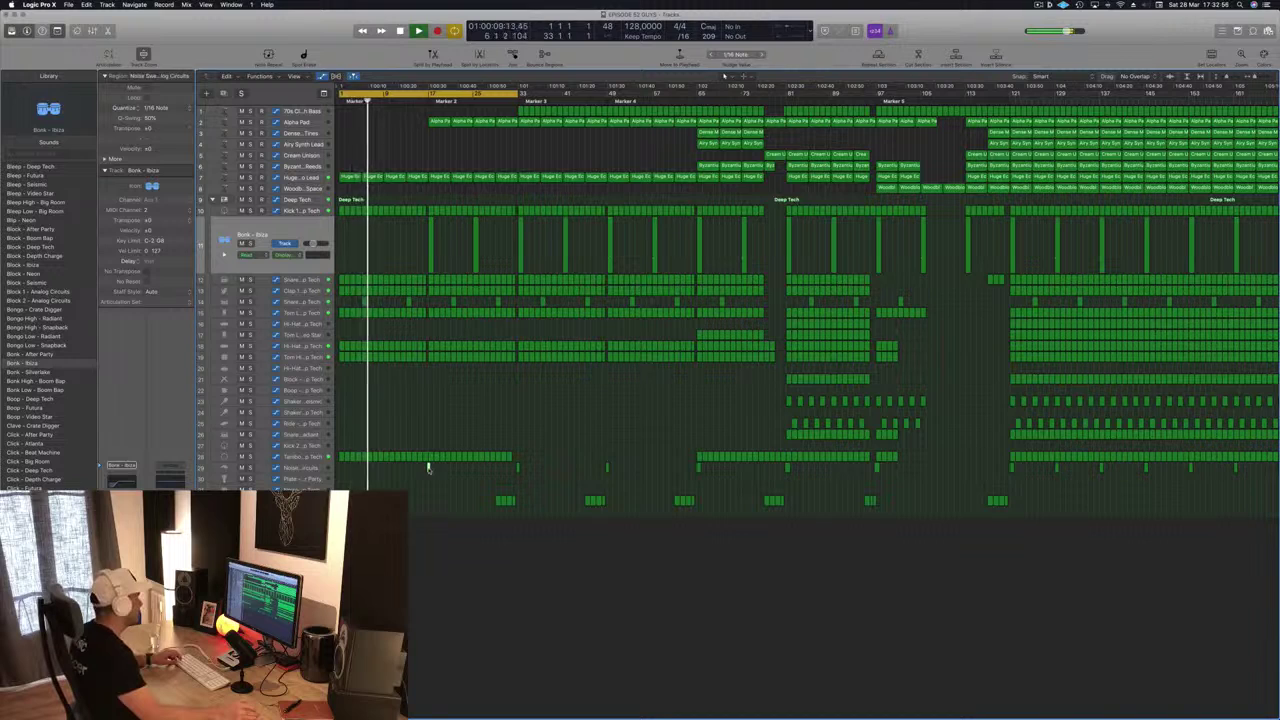
drag(428, 467, 339, 470)
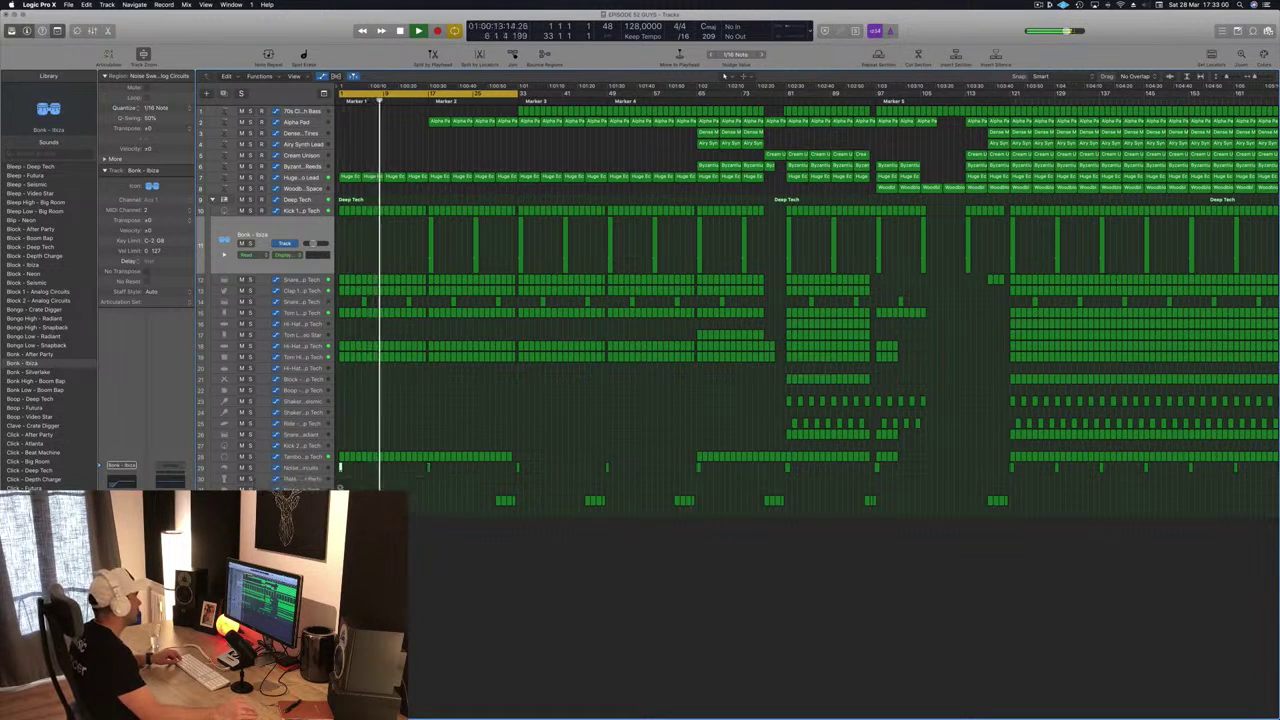
Restart playback from bar 1 to audition the copied noise sweep at the start of the intro.
key(super+Right)
key(super+Right)
key(super+Right)
key(super+Right)
key(super+Right)
key(space)
key(Return)
key(space)
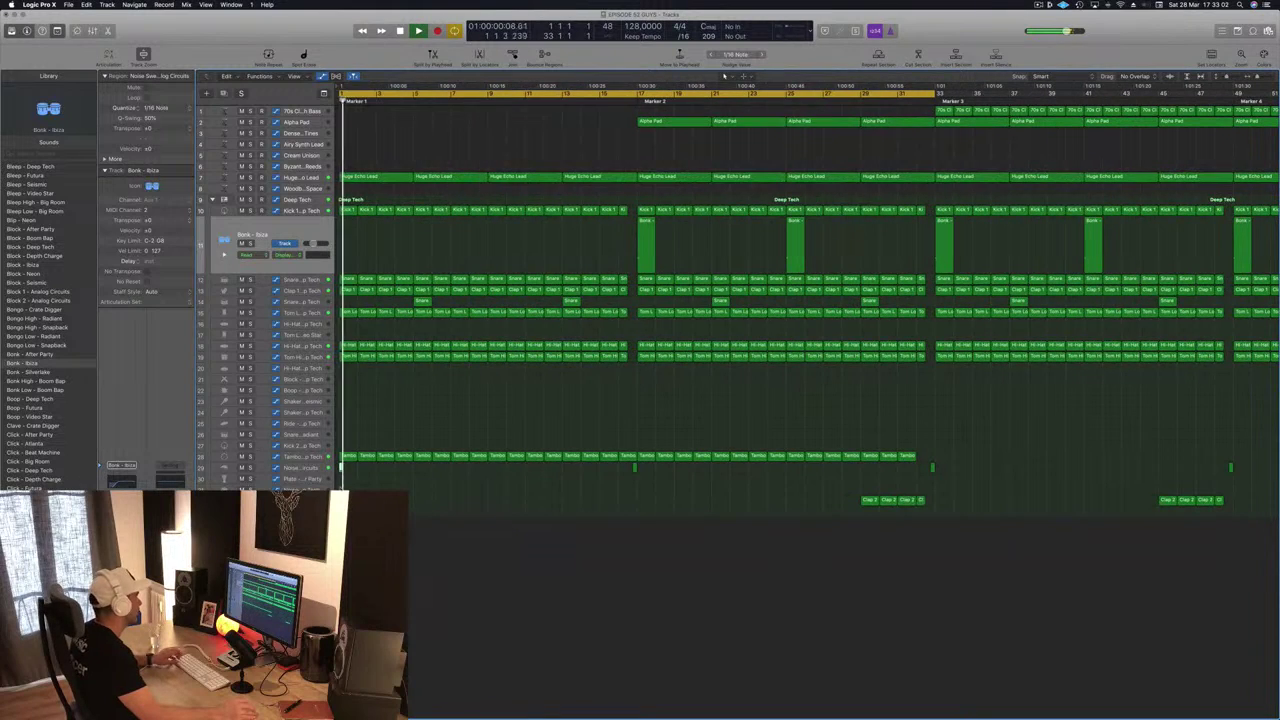
key(super+Left)
key(super+Left)
key(super+Left)
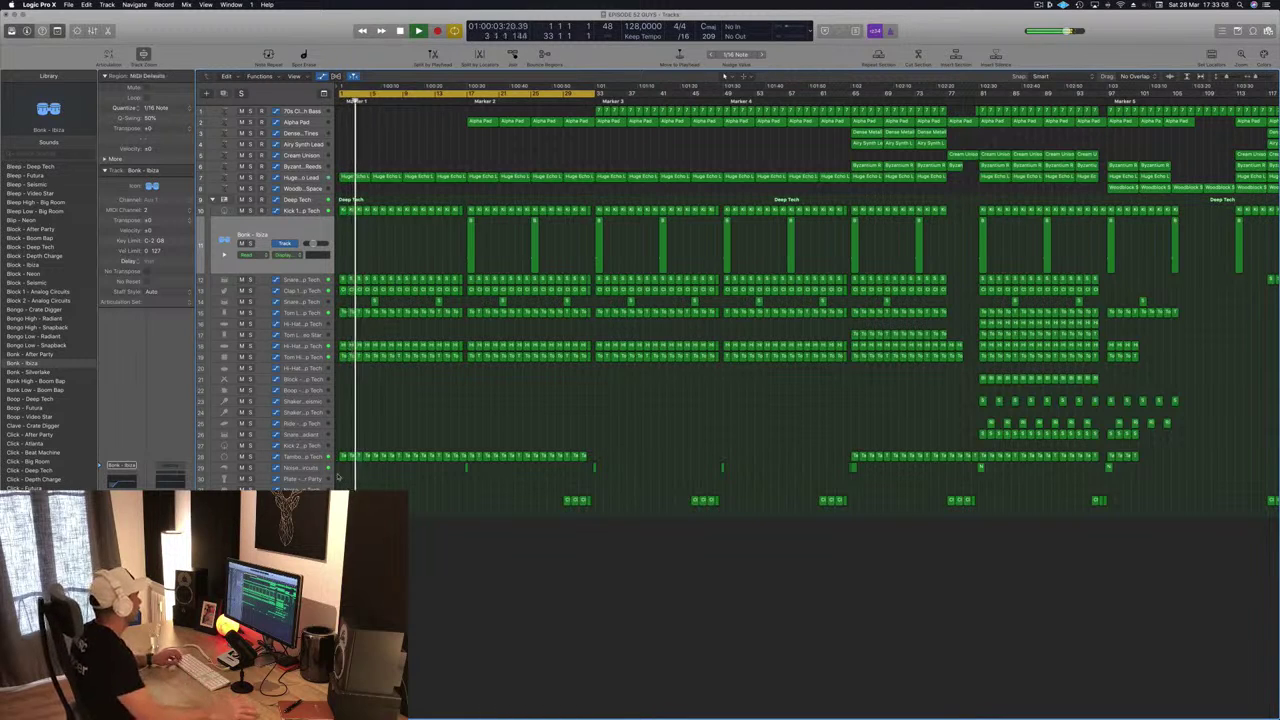
Open the Clap 2 - Deep Tech region at bar 1 in the Piano Roll and replay the intro from bar 1.
key(super+Left)
key(super+Left)
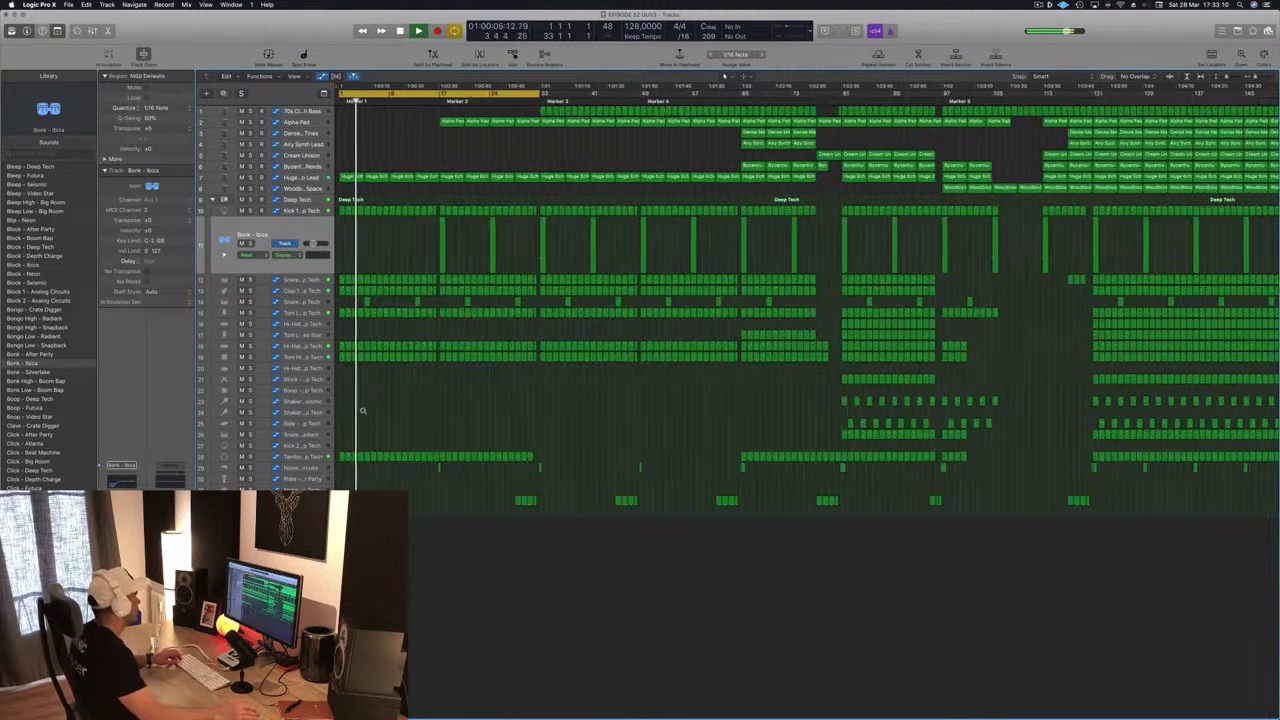
key(super+Left)
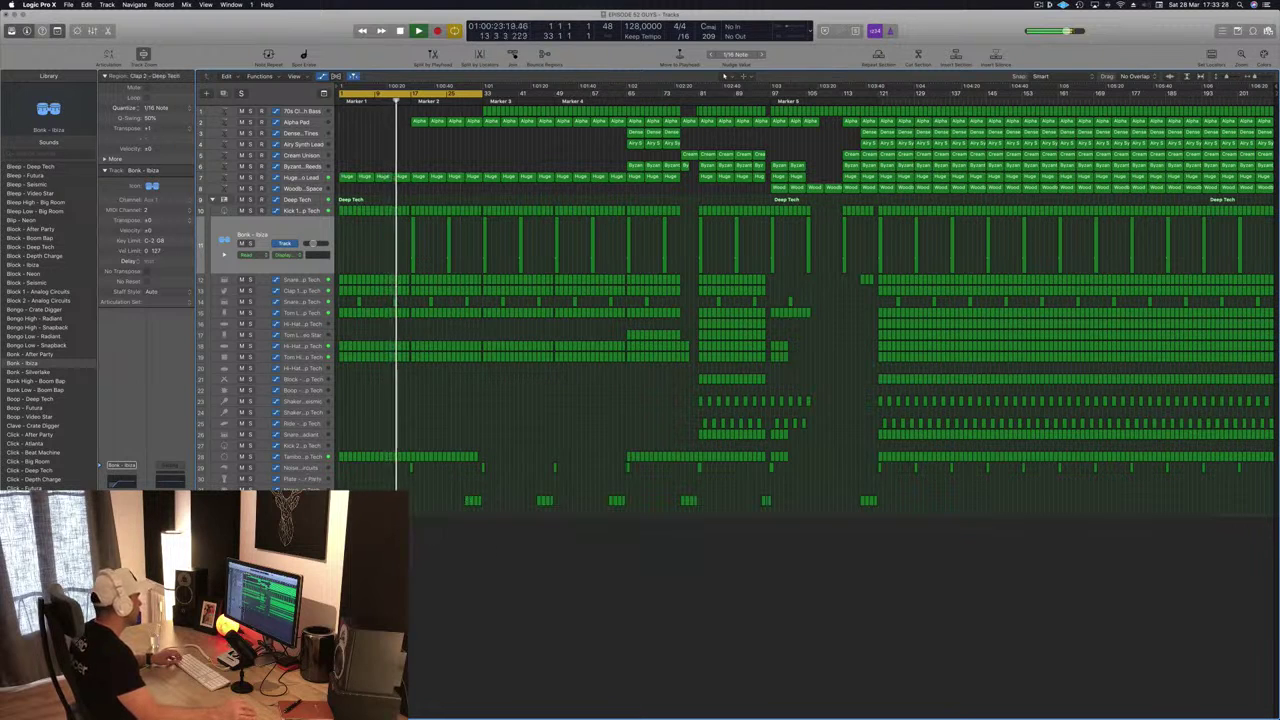
key(p)
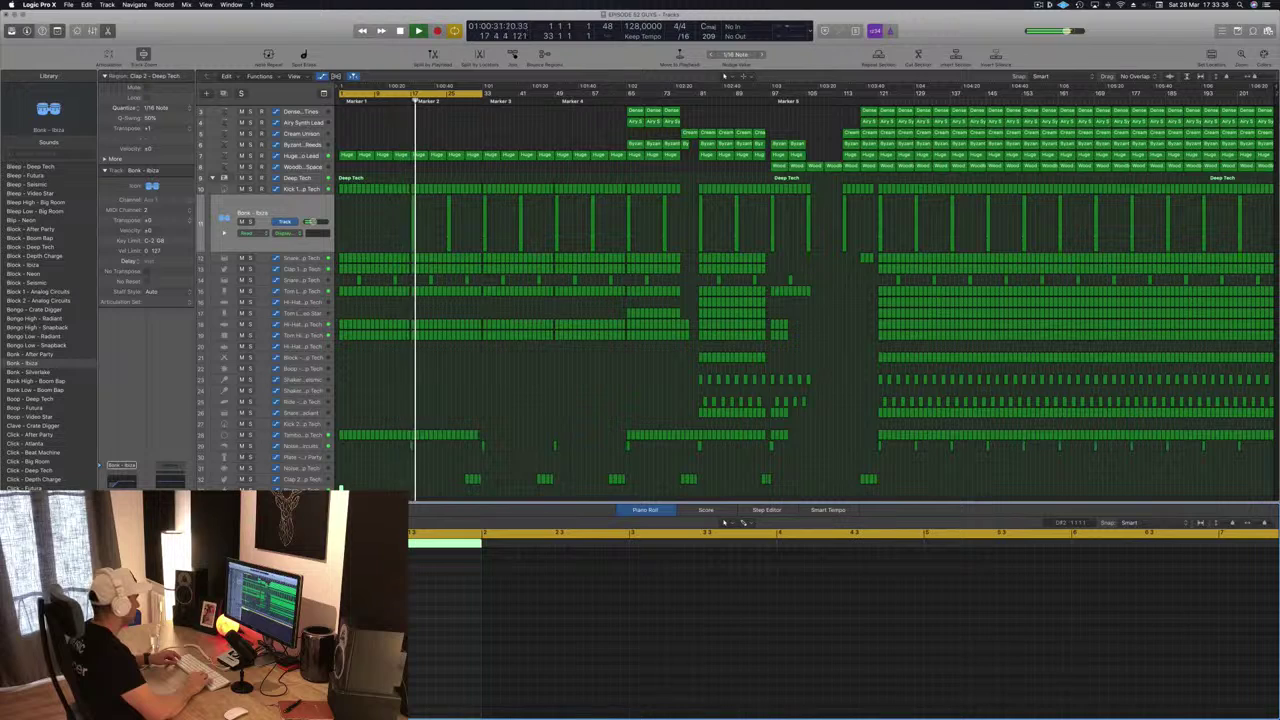
key(space)
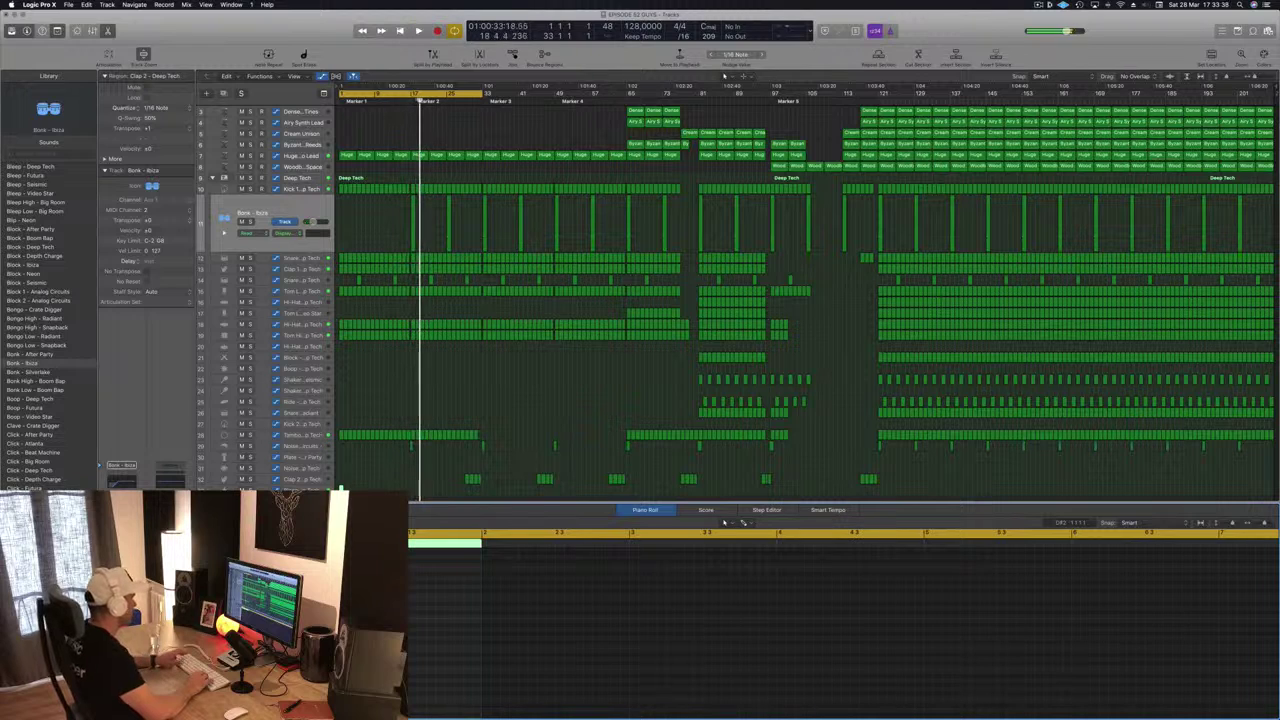
key(Return)
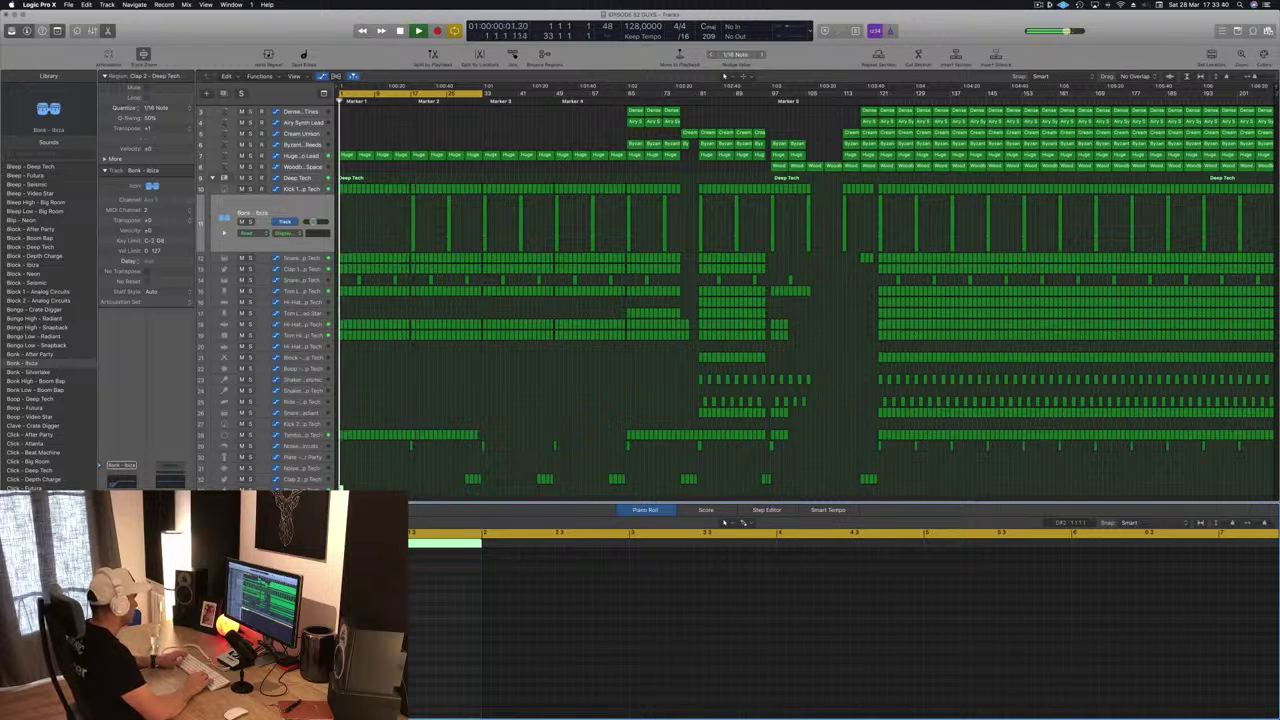
key(space)
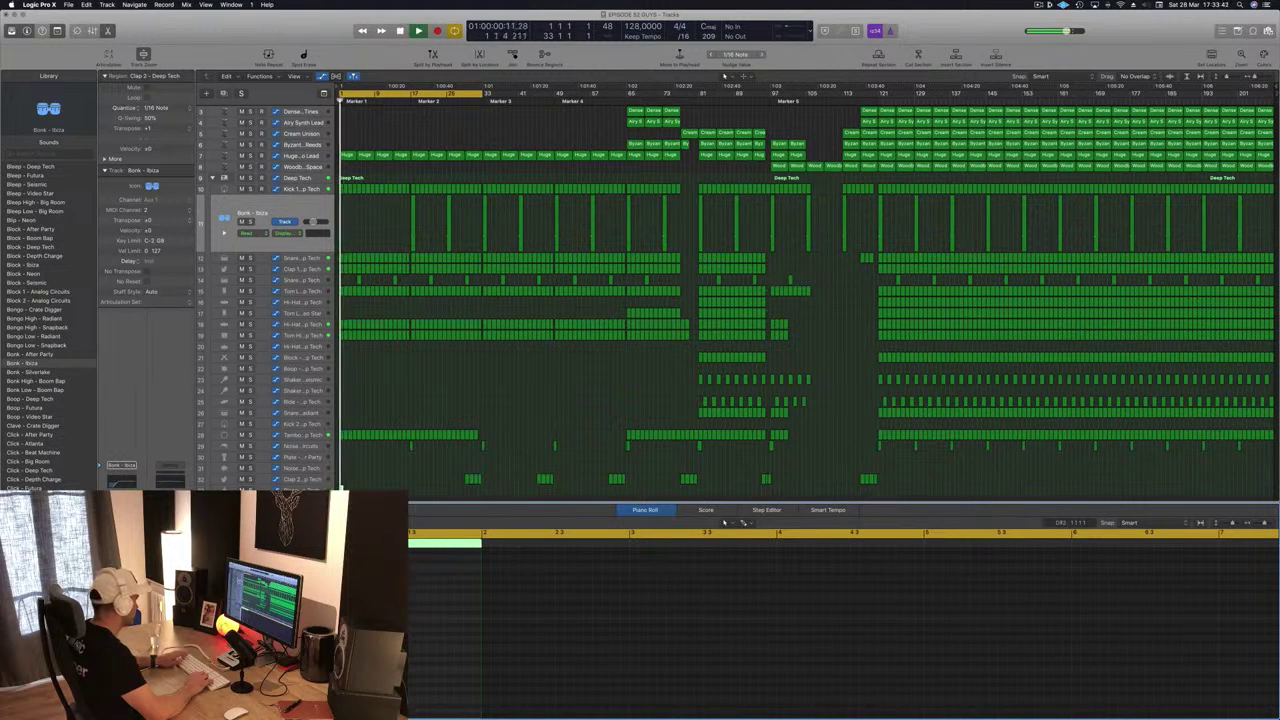
key(space)
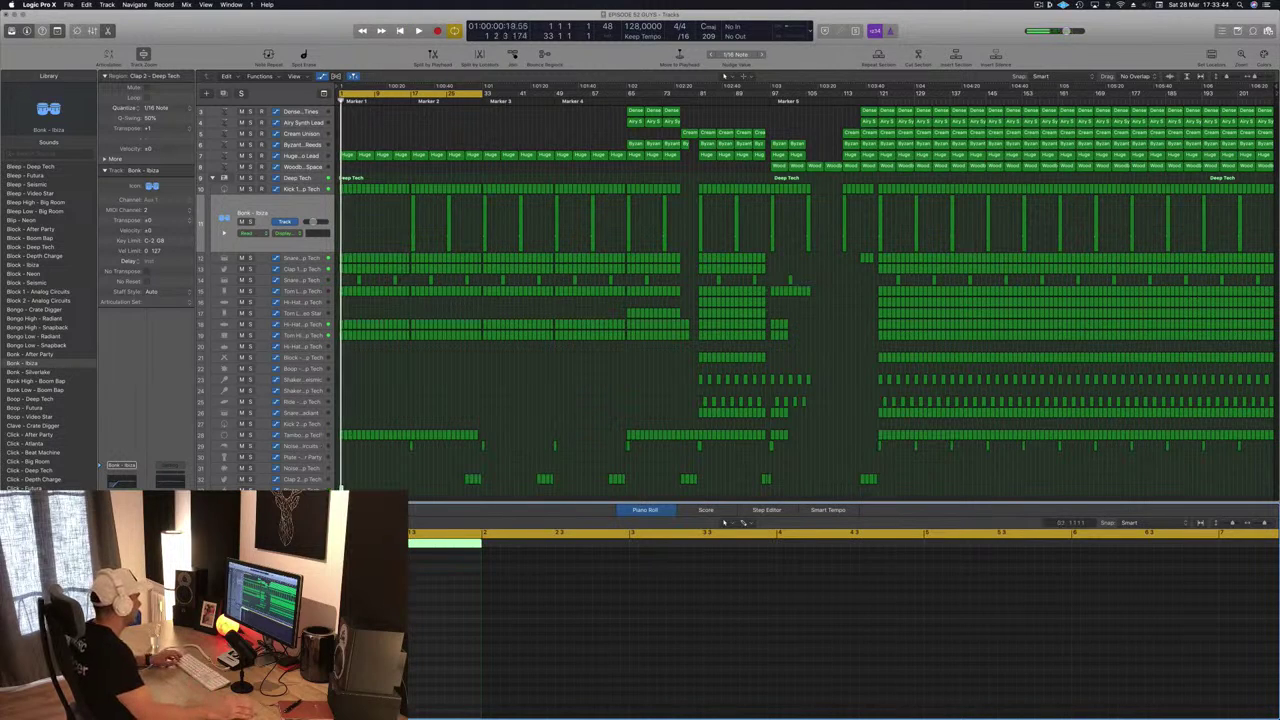
Delete the volume automation on the Bleep - Deep Tech track and replay its region at bar 1.
click(314, 488)
key(space)
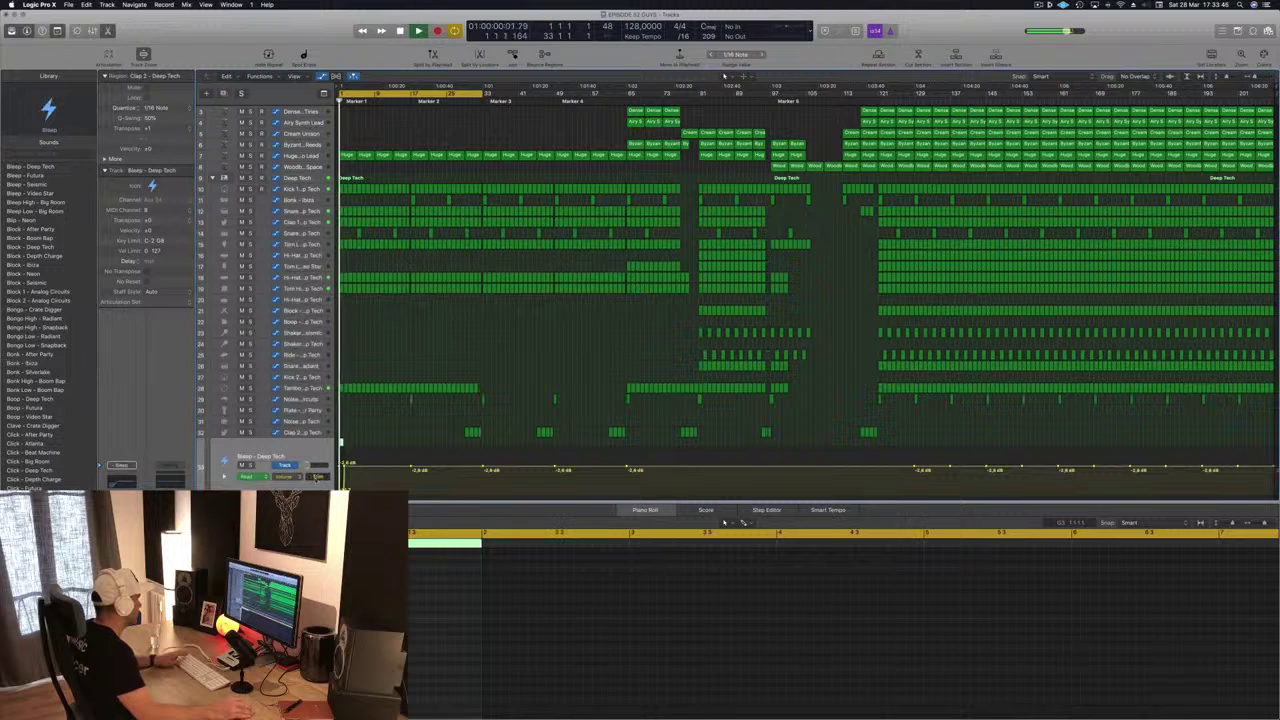
key(ctrl+super+BackSpace)
key(space)
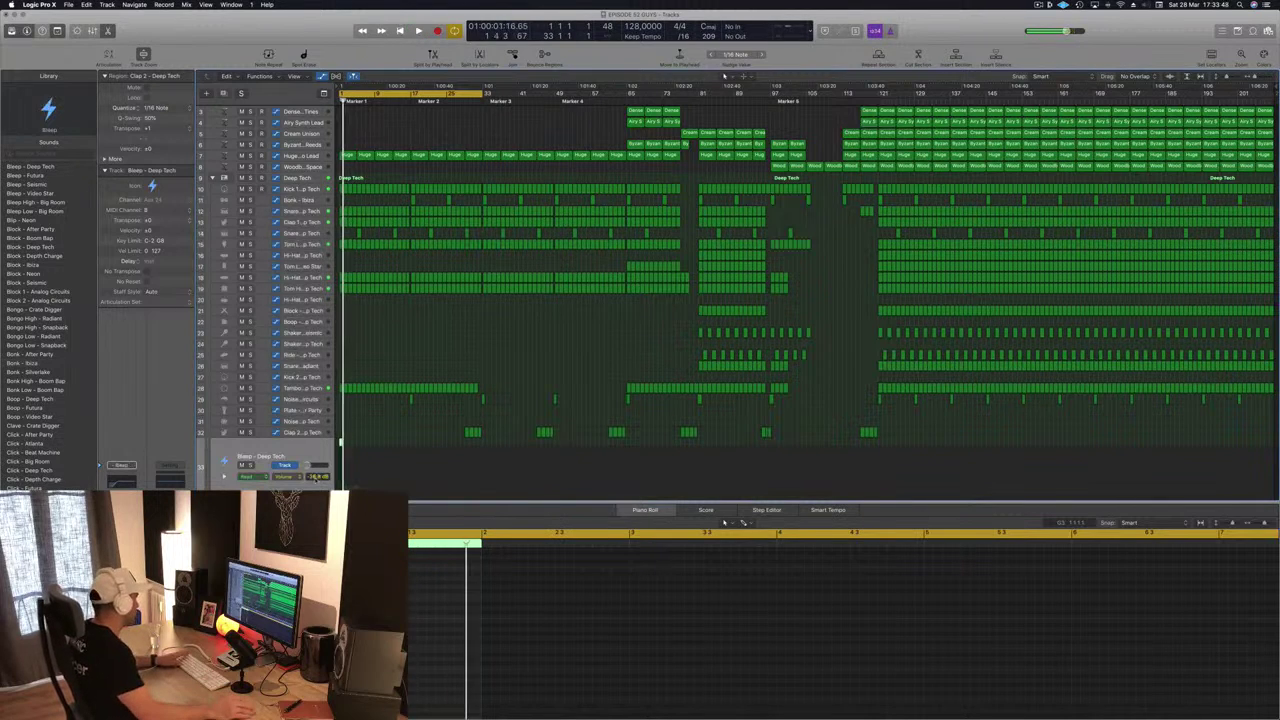
key(space)
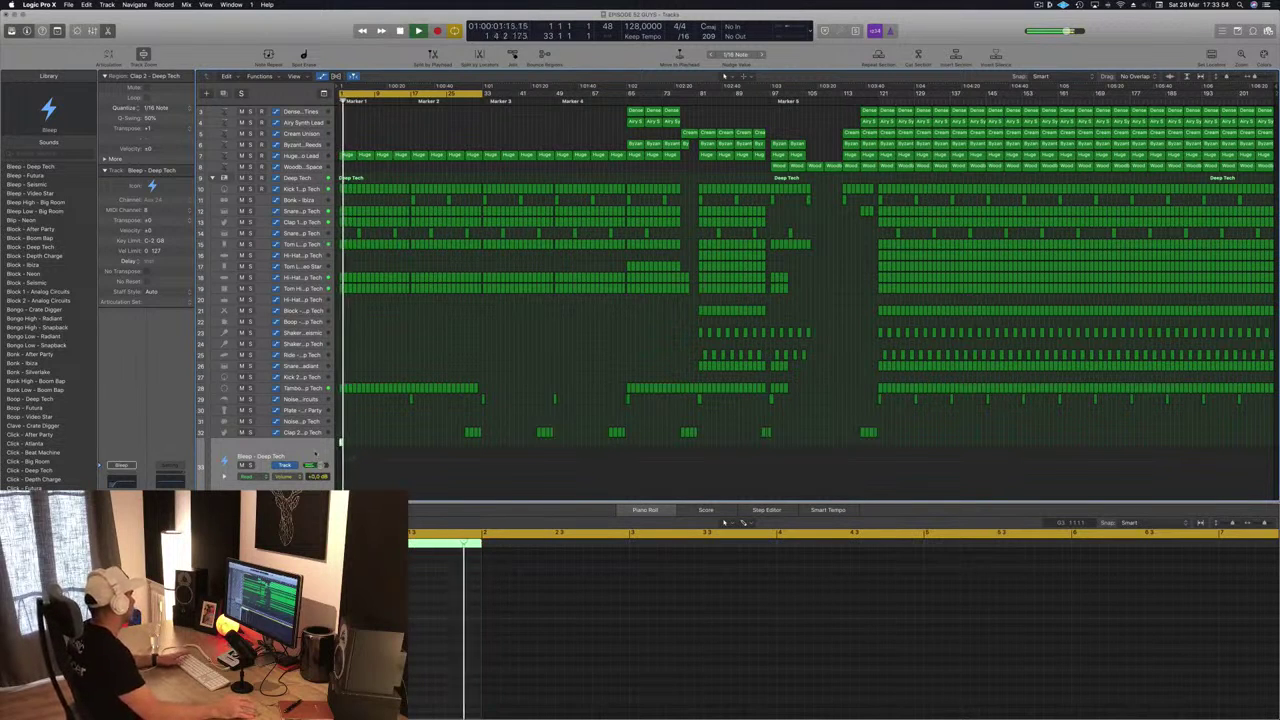
Try the Noise - Big Room sound on the Bleep - Deep Tech track and audition it at bar 1.
scroll(48, 410, down, 5)
scroll(49, 411, down, 5)
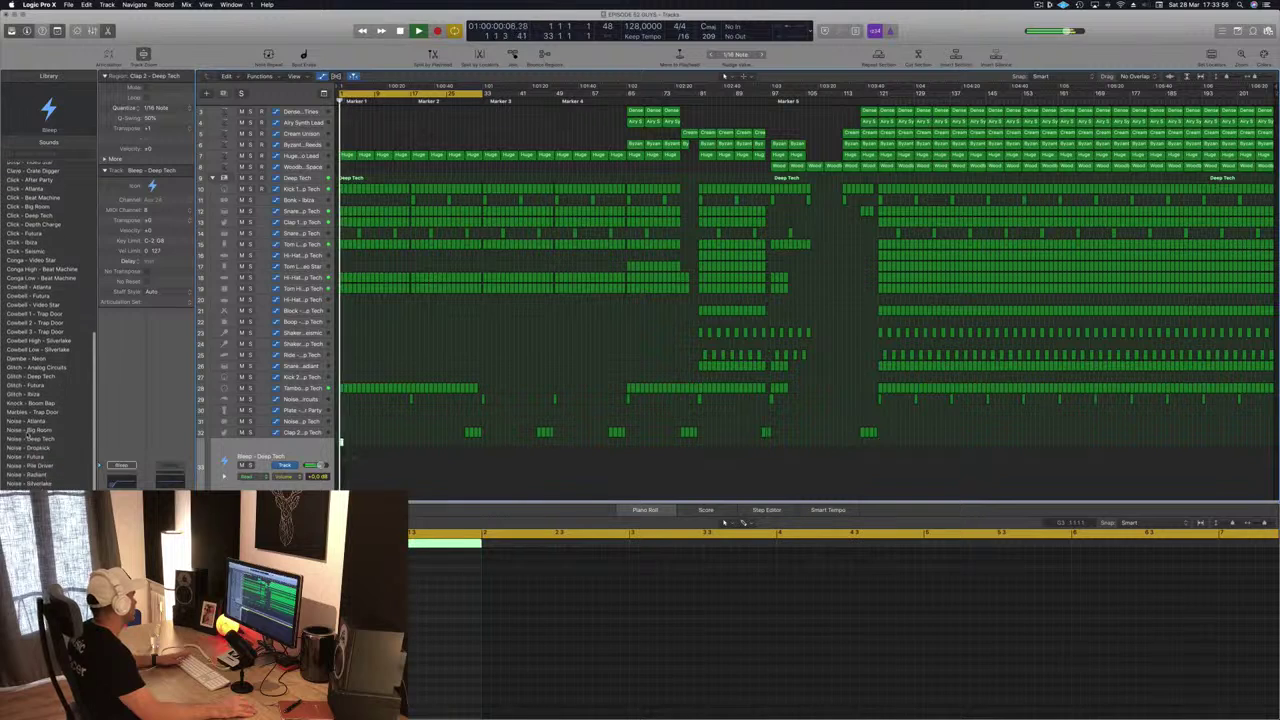
click(29, 431)
key(space)
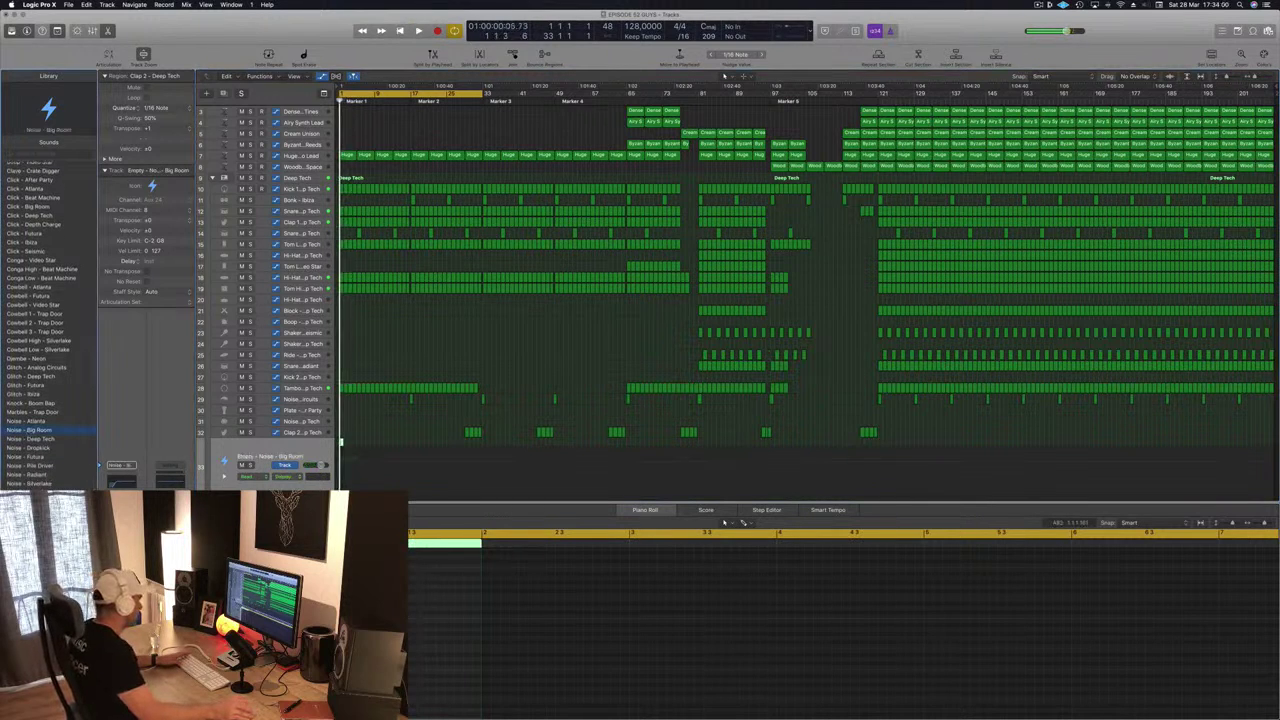
drag(341, 622, 343, 624)
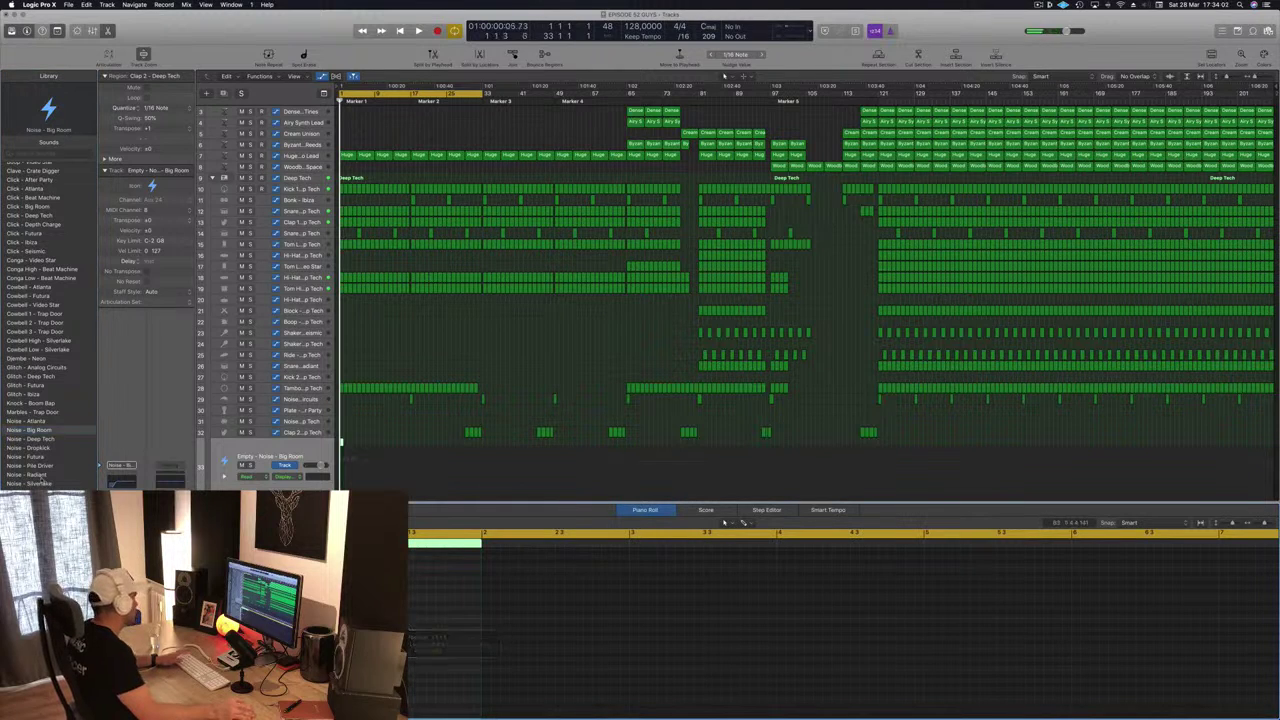
key(space)
Route the noise track to Bus 3 and load Noise - Dropkick on it after trying Noise - Deep Tech and Noise - Futura.
click(30, 438)
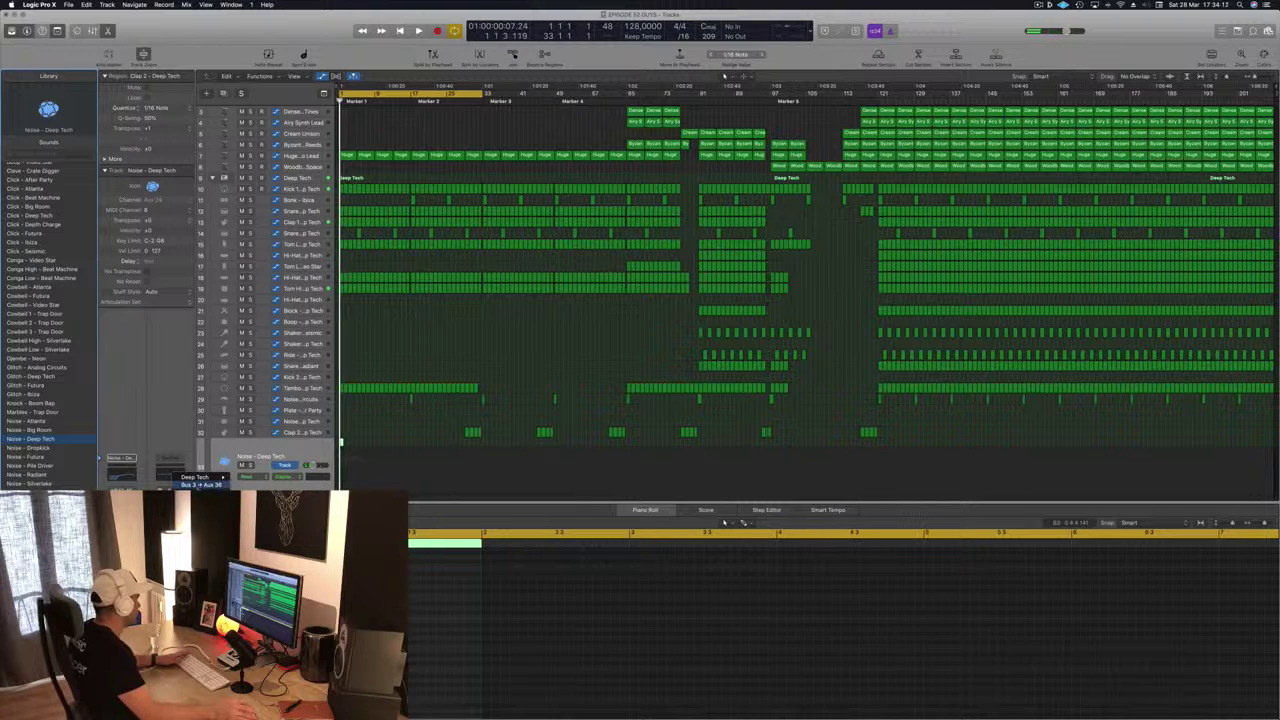
click(199, 485)
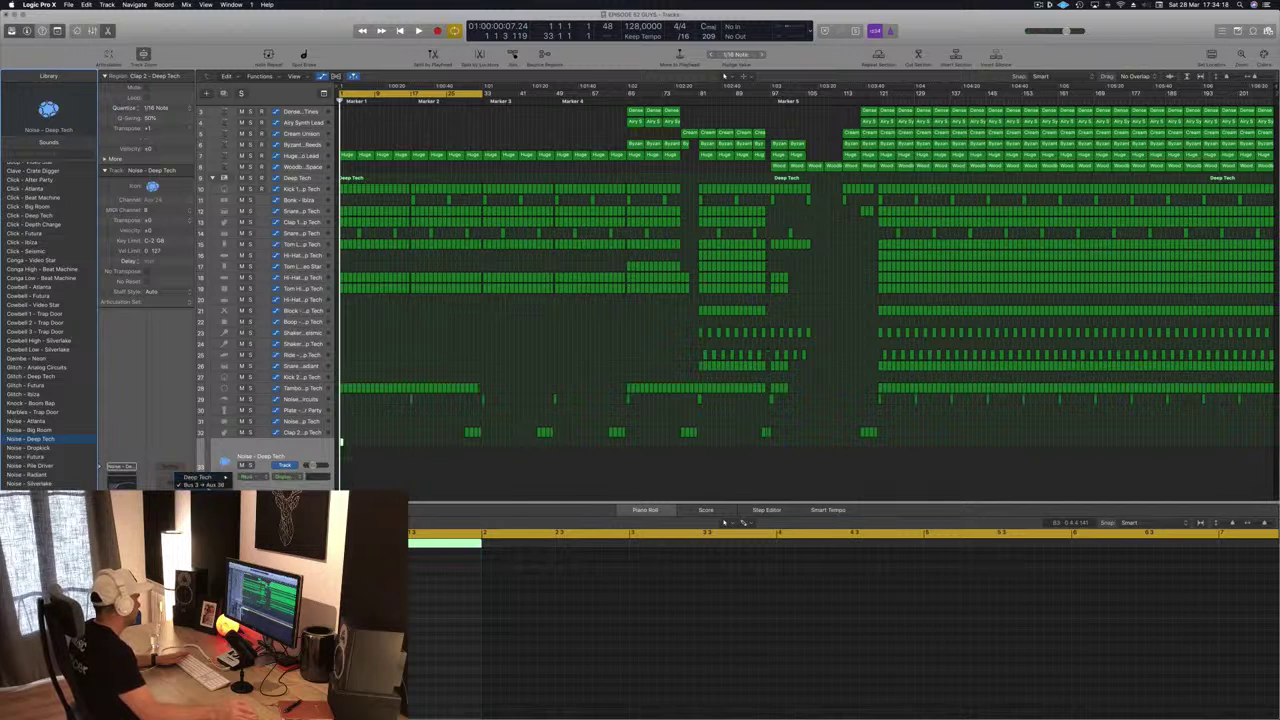
click(175, 447)
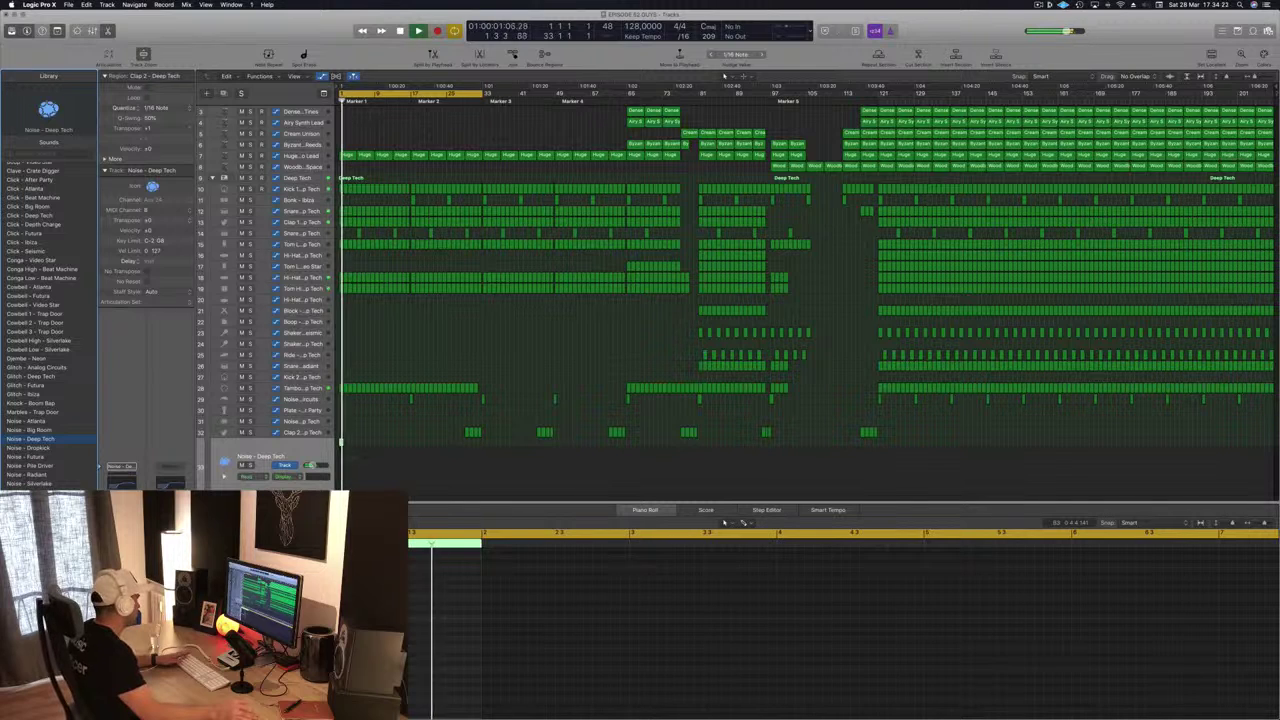
click(27, 456)
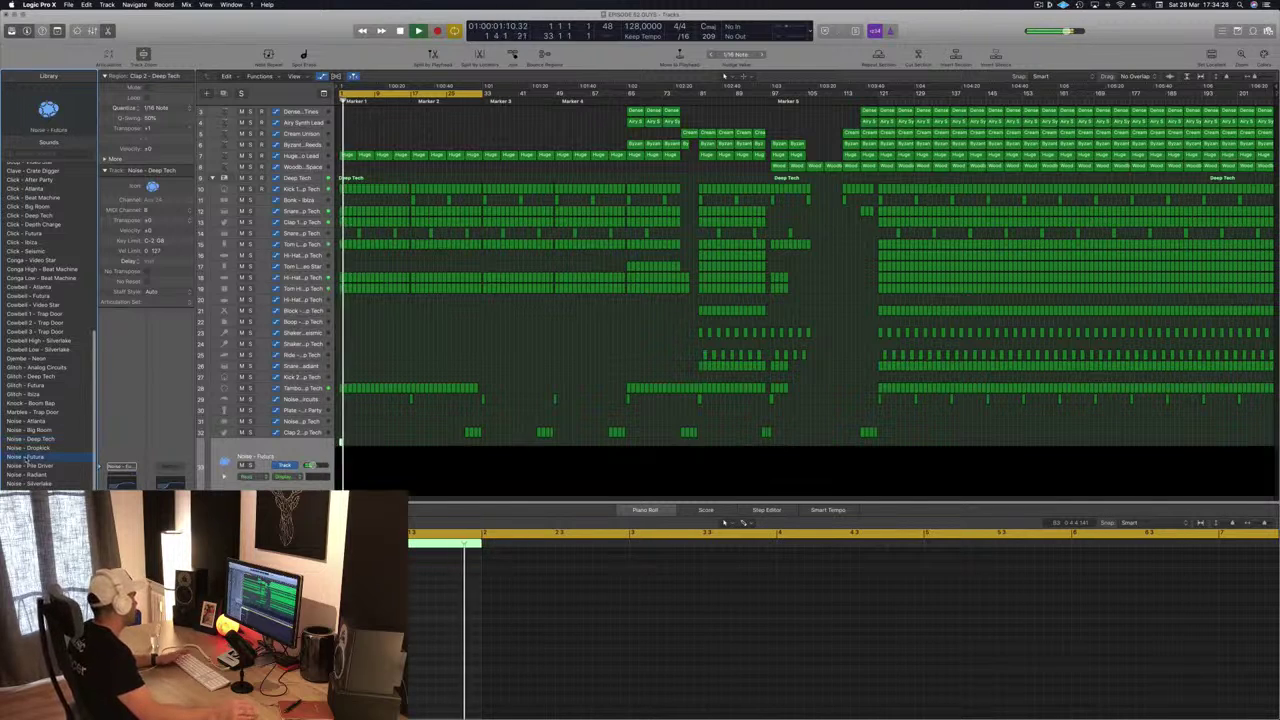
click(32, 450)
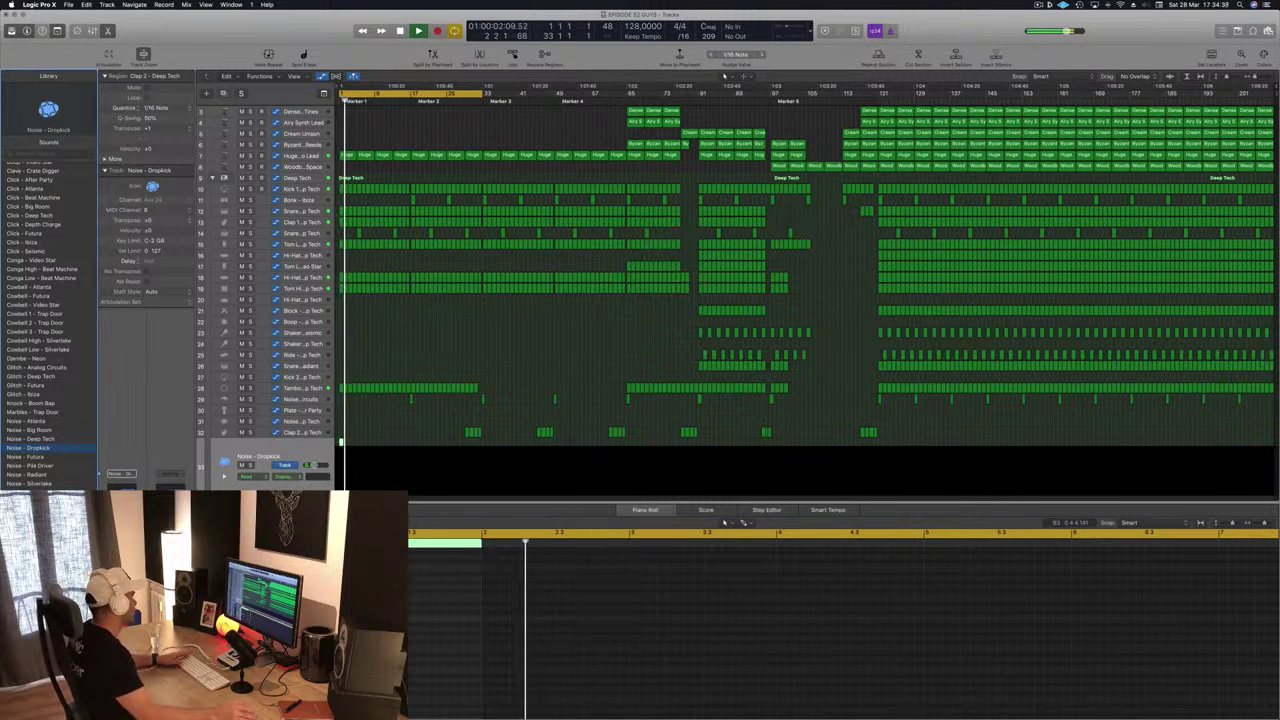
Set the Aux 33 Compressor's side chain to Bus 13 (Kick 1 - Deep Tech) and adjust its ratio and threshold.
key(v)
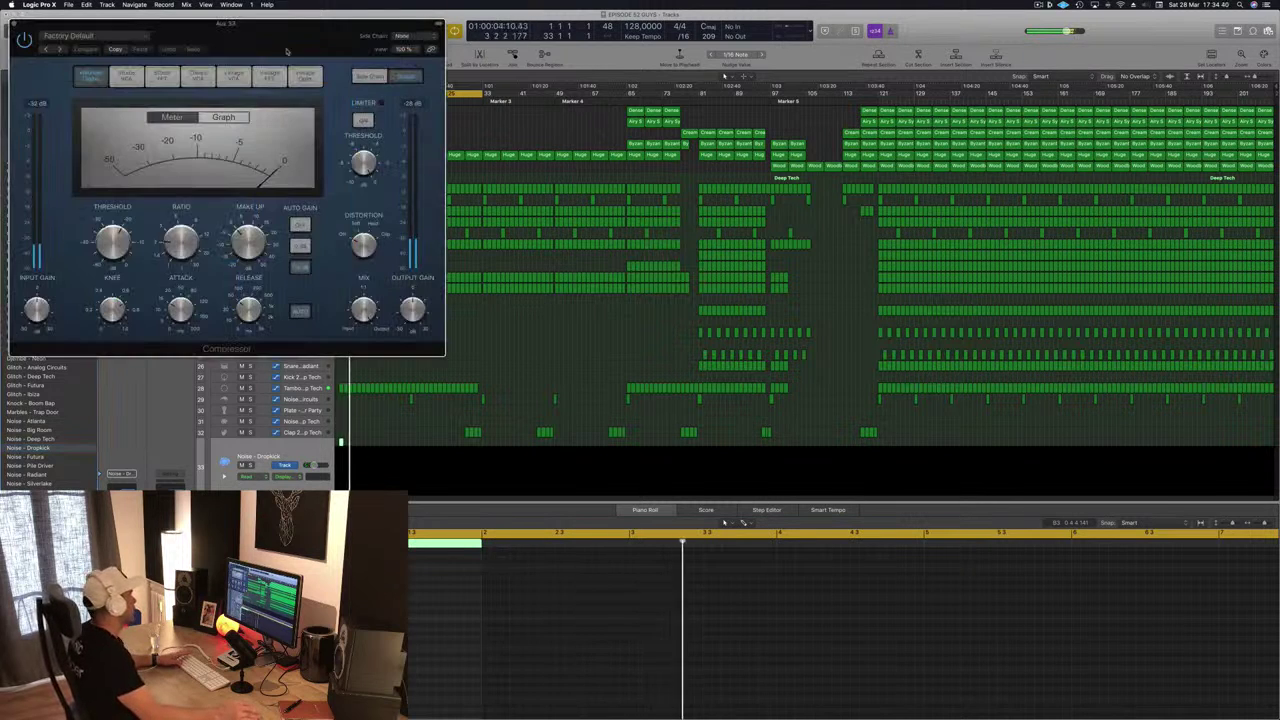
drag(273, 40, 679, 236)
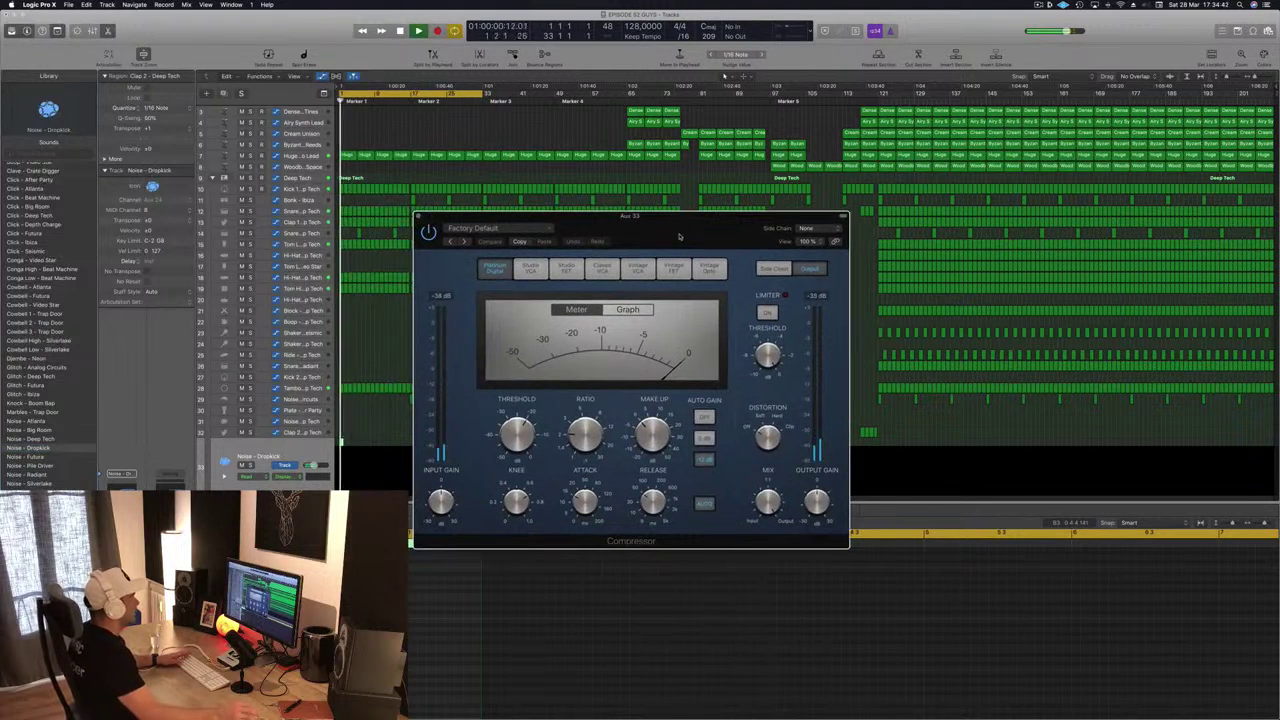
click(806, 230)
mouse_move(813, 250)
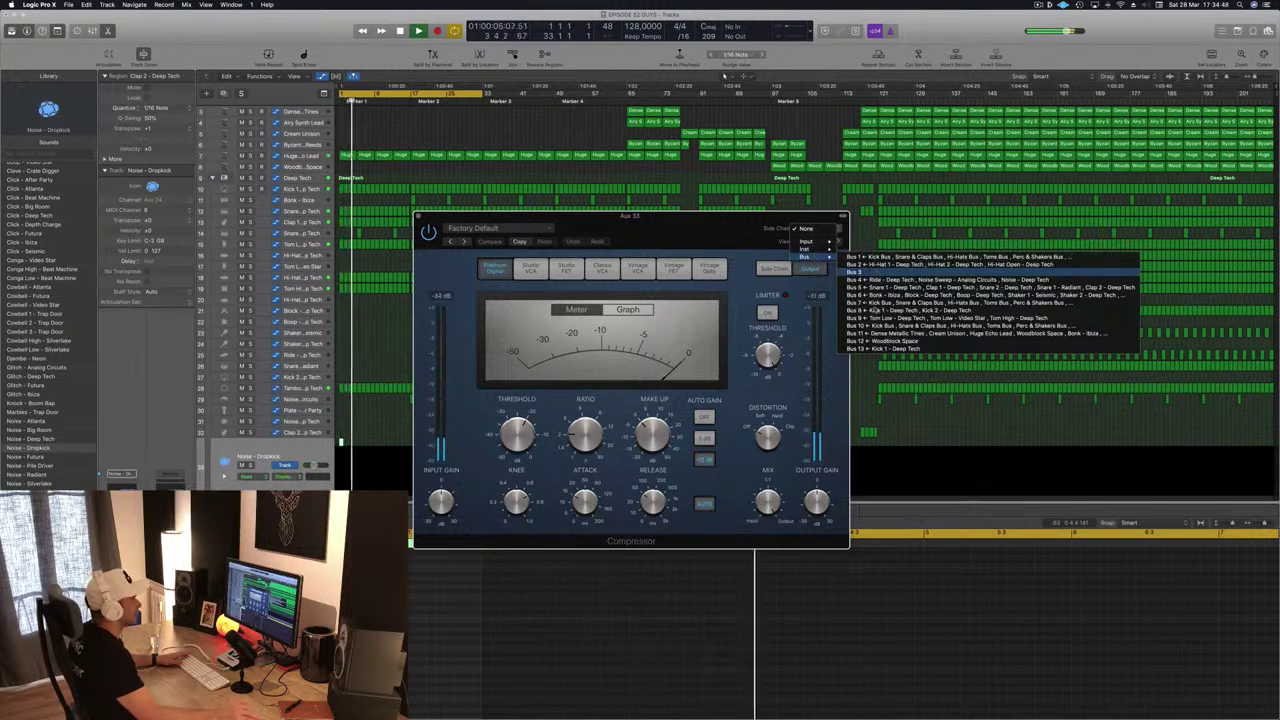
click(885, 348)
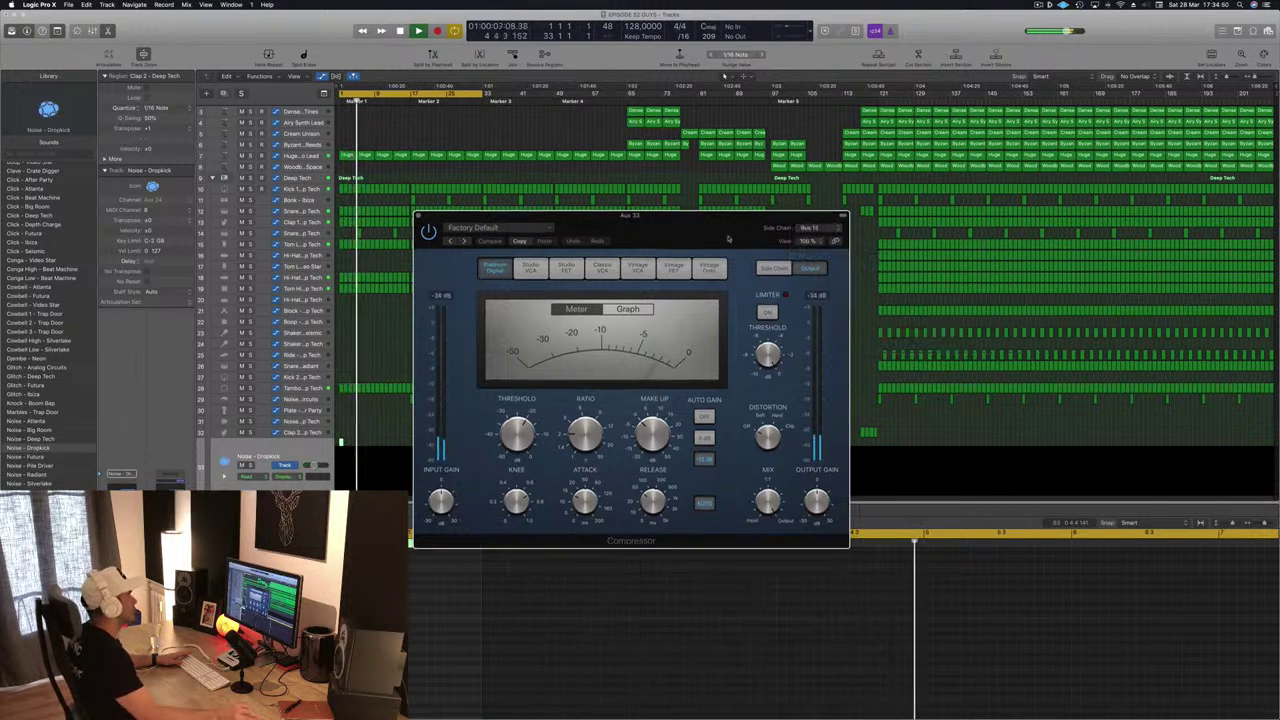
drag(726, 239, 678, 266)
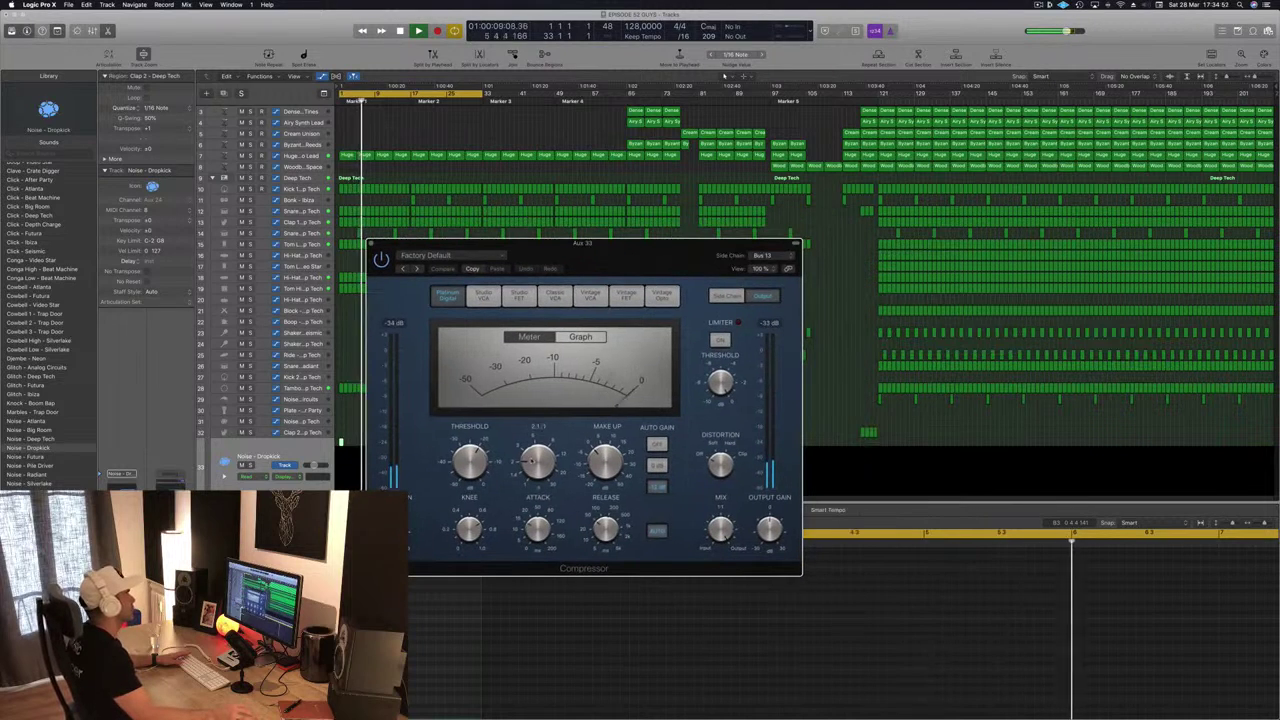
drag(532, 449, 533, 437)
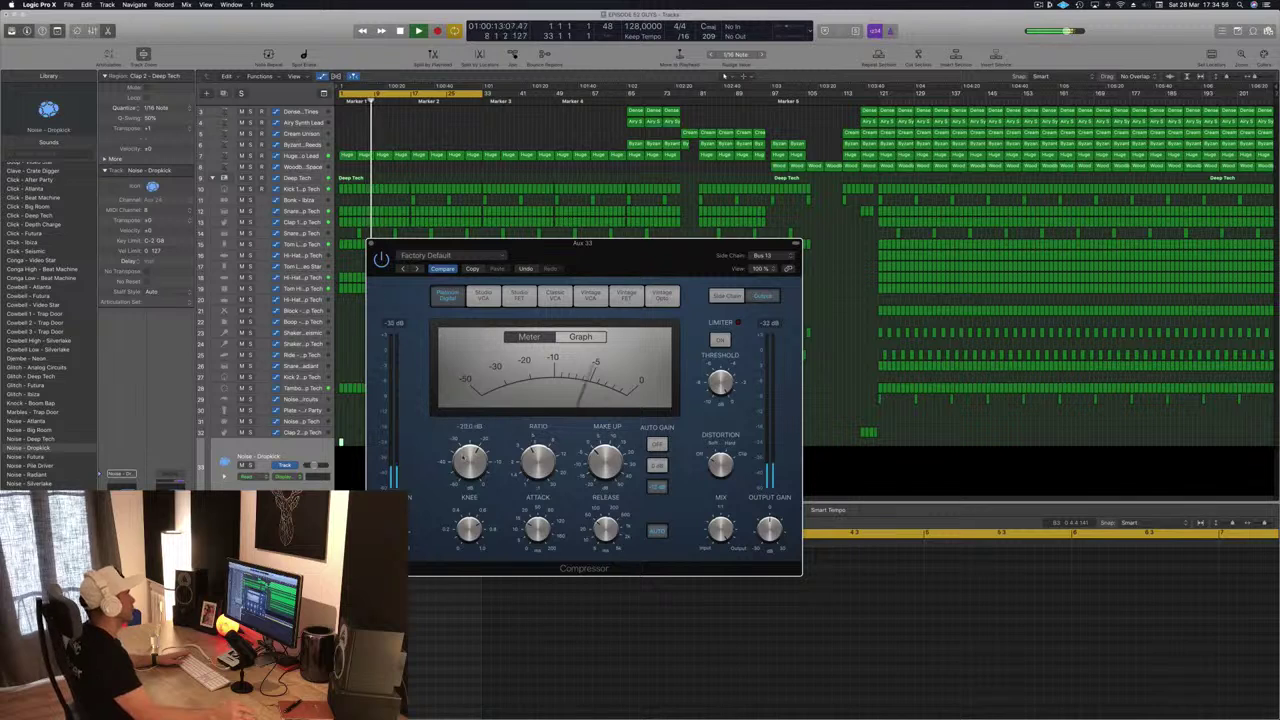
click(372, 243)
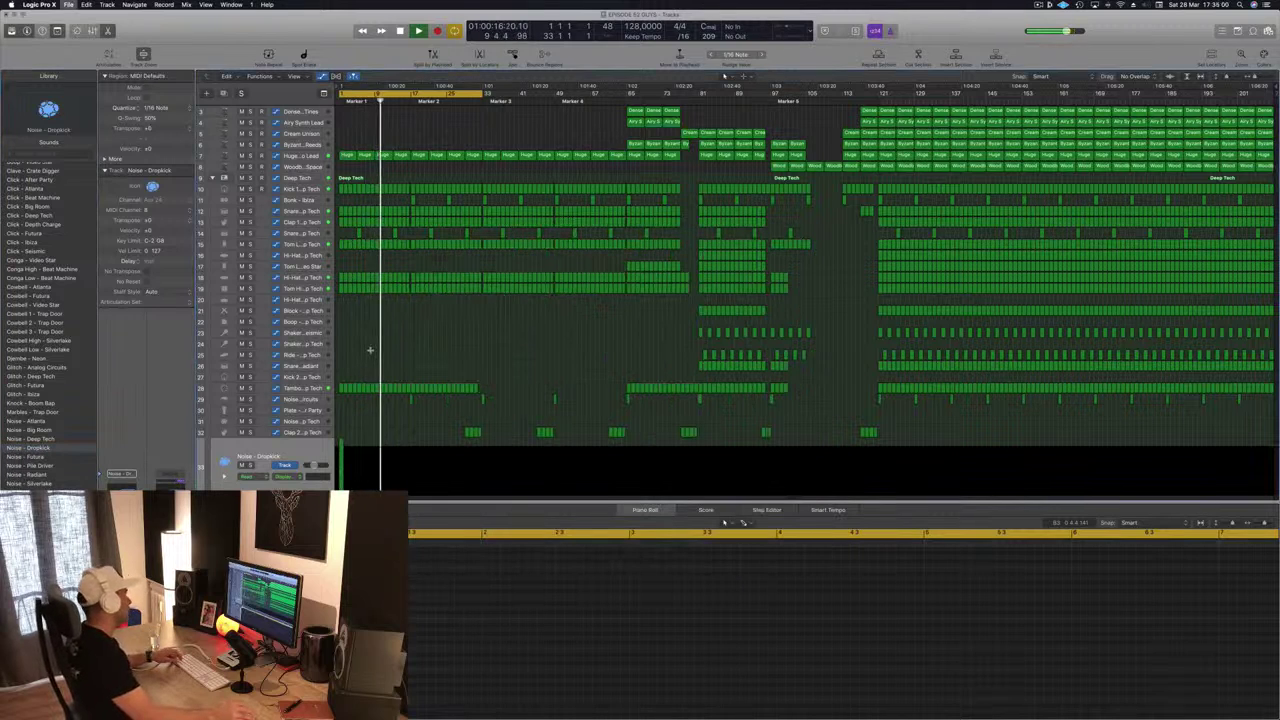
Delete the Huge Echo Lead regions at bars 1 and 9 while replaying the intro.
key(space)
key(super+Right)
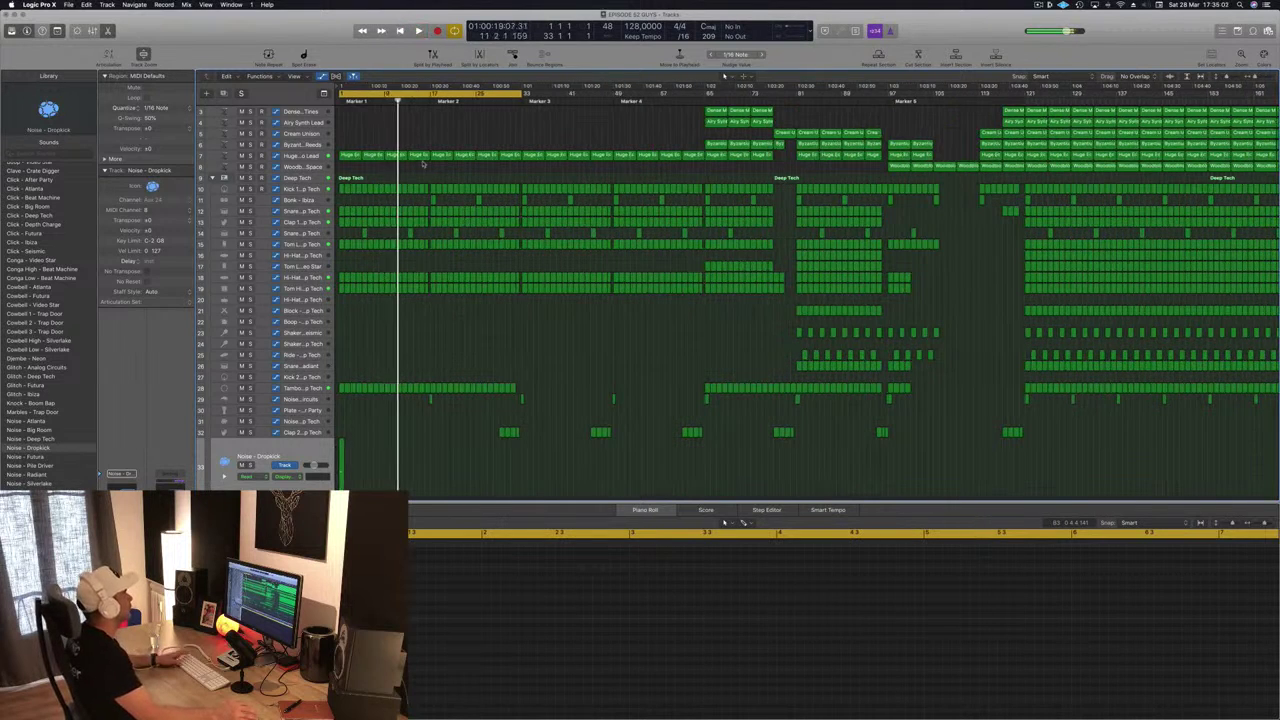
click(352, 157)
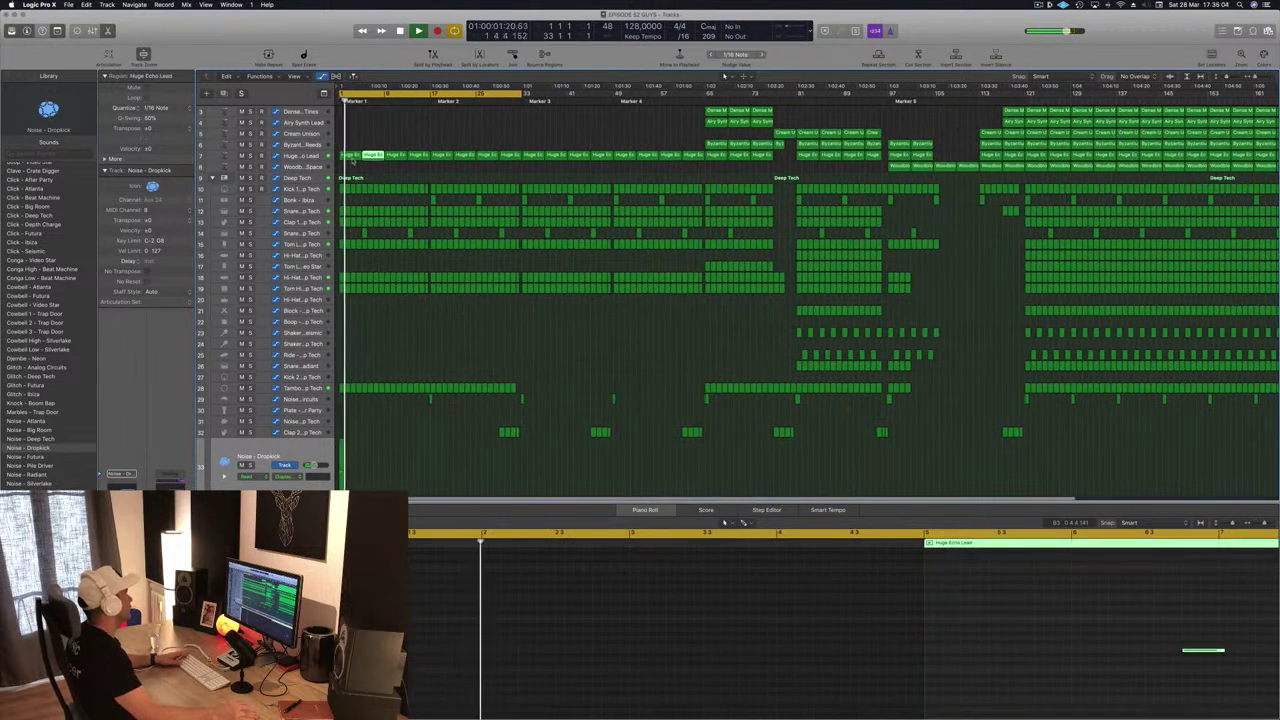
key(Delete)
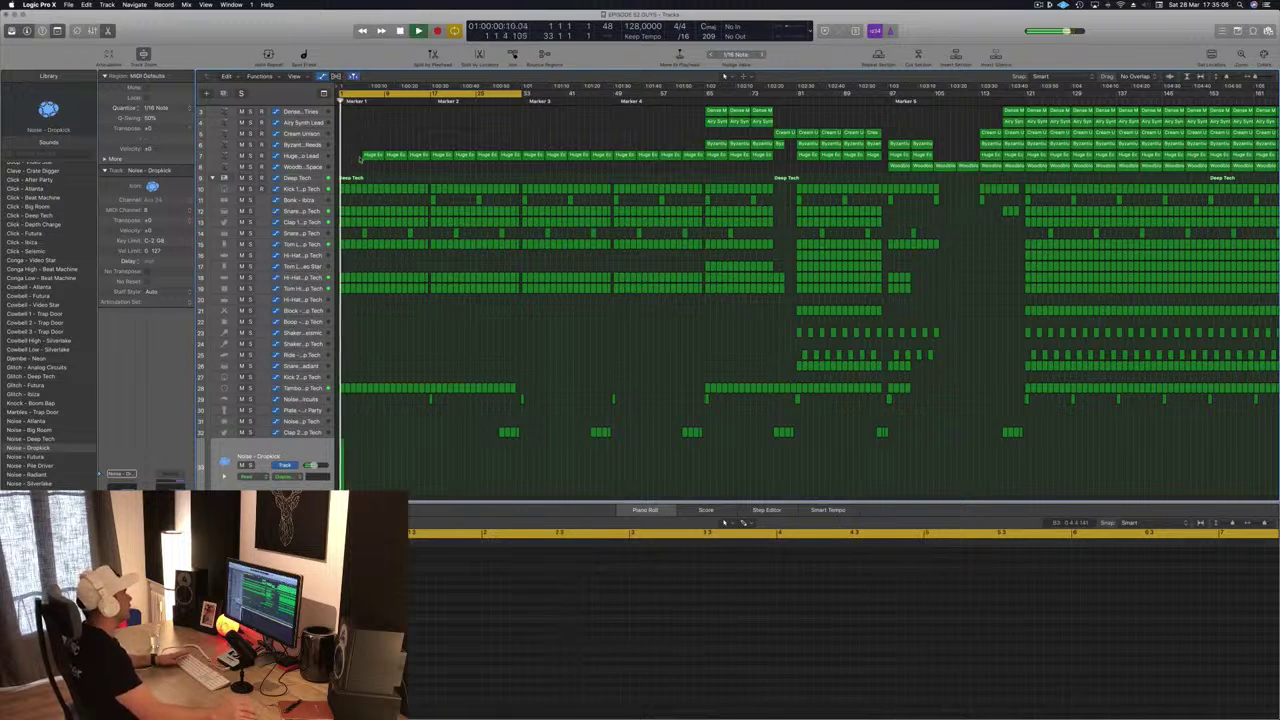
click(405, 155)
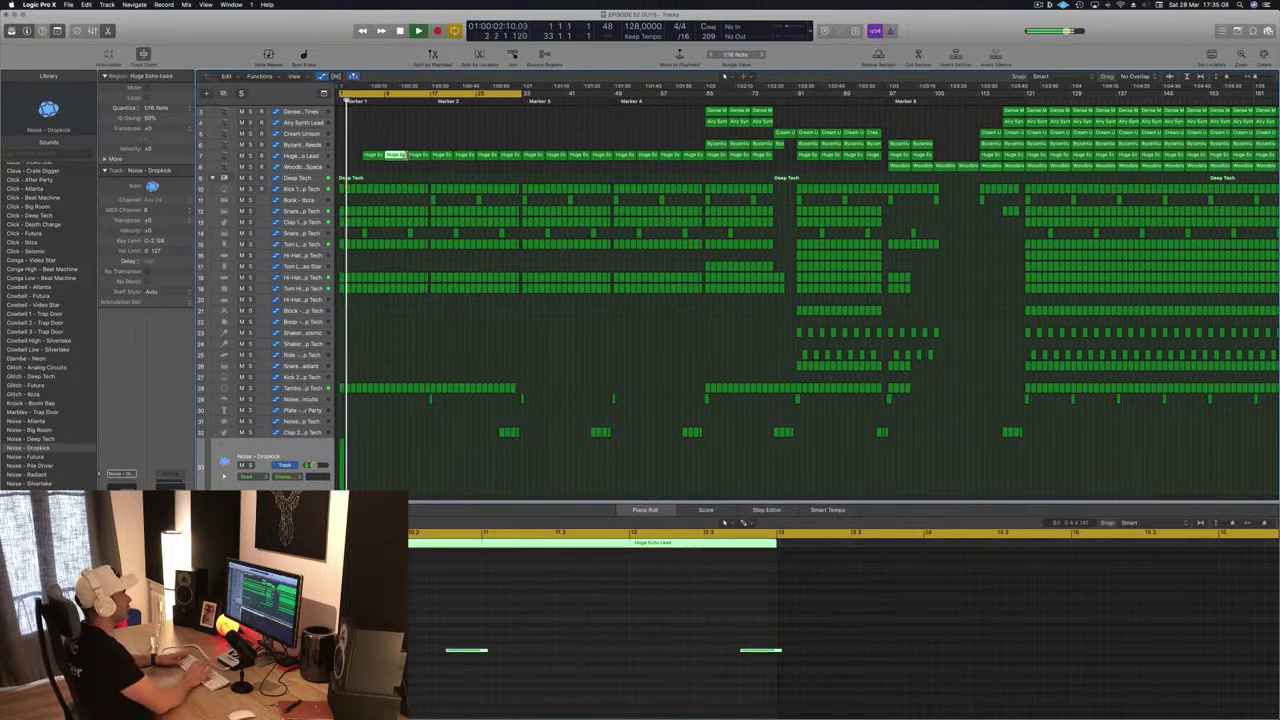
key(Delete)
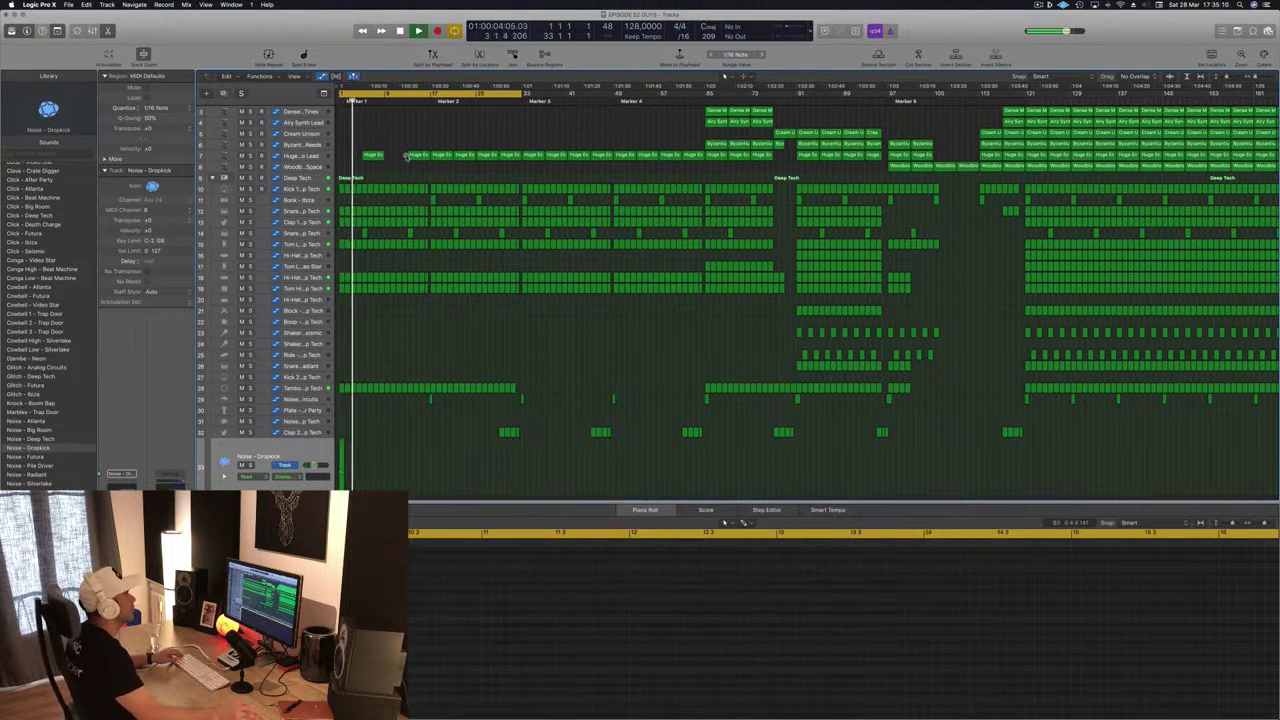
Copy the Cream Unison region from around bar 77 to bar 9 and select its track while auditioning the copy.
key(super+Left)
click(700, 133)
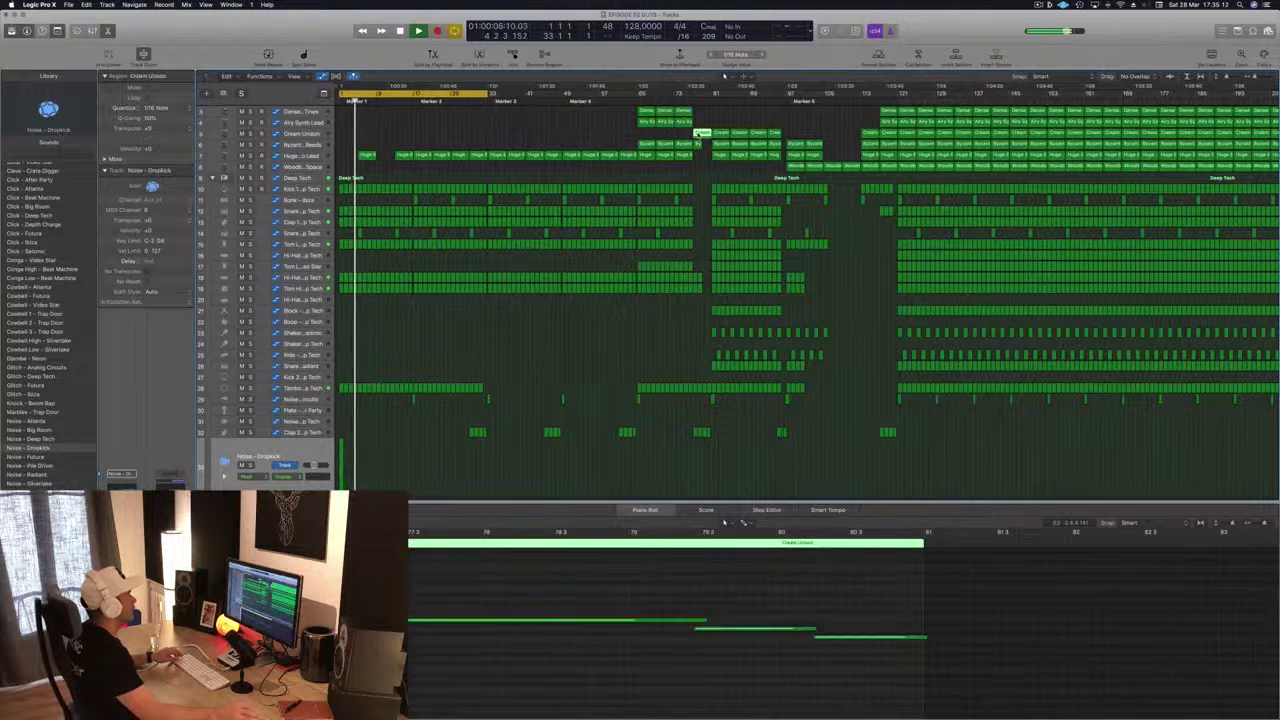
drag(688, 134, 372, 141)
click(317, 134)
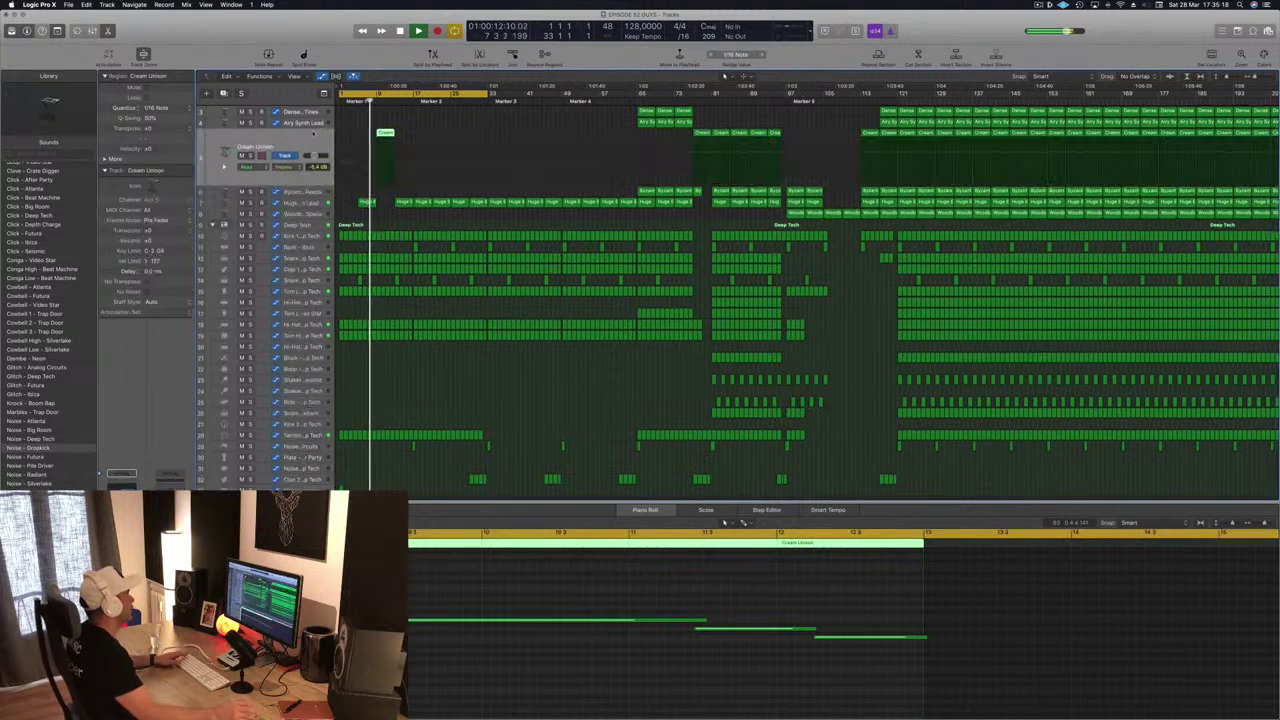
scroll(431, 121, up, 2)
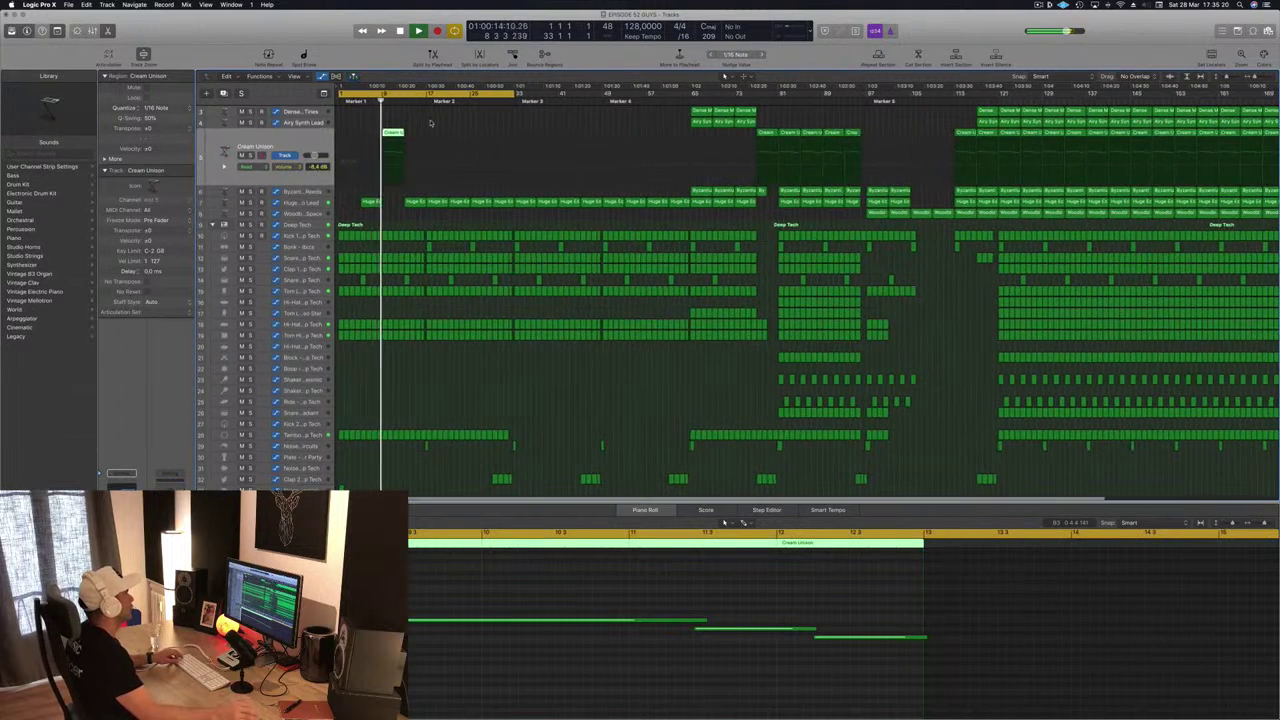
scroll(431, 121, up, 3)
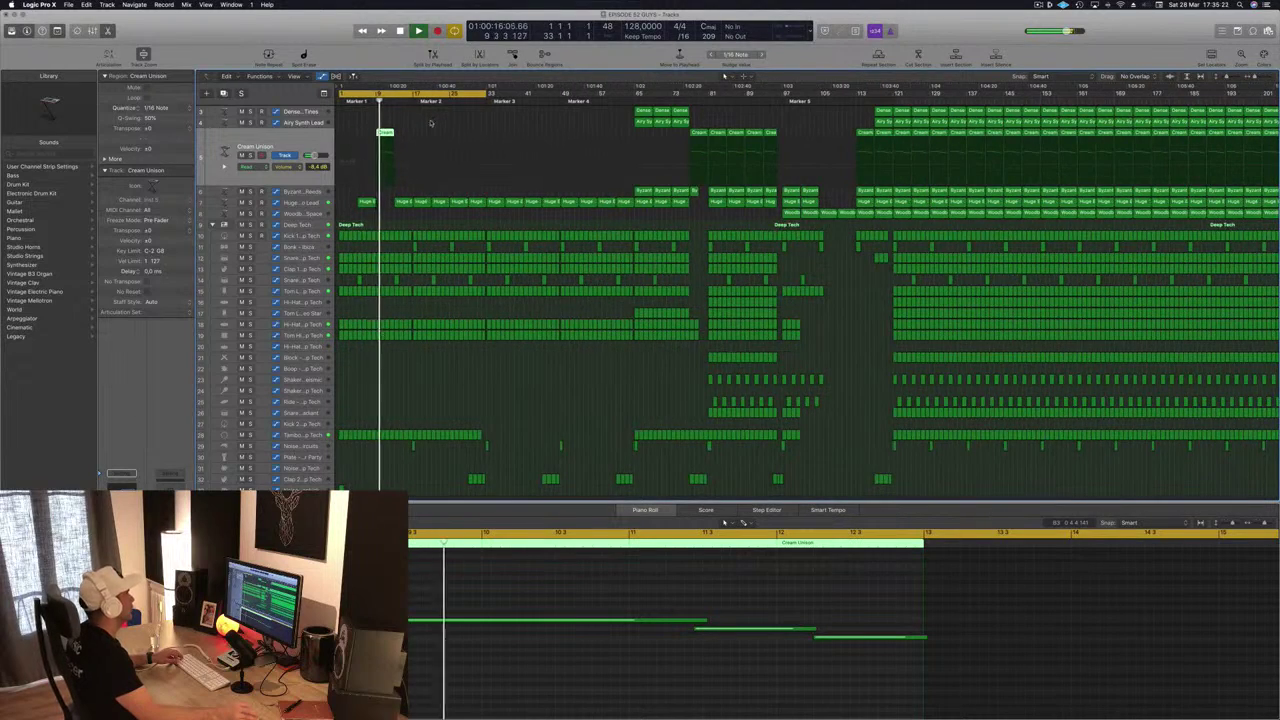
scroll(431, 121, up, 1)
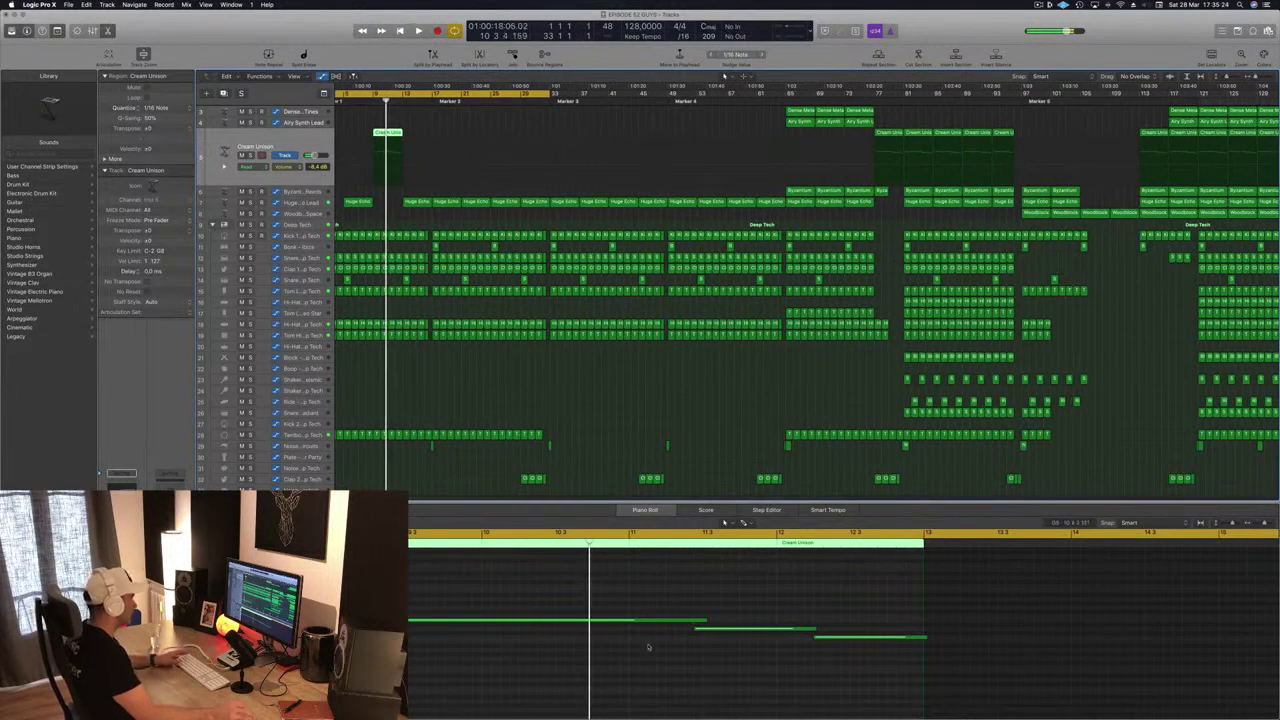
In the Cream Unison region at bar 9, delete the two later notes and shorten the first note to one bar.
drag(719, 594, 830, 646)
key(Delete)
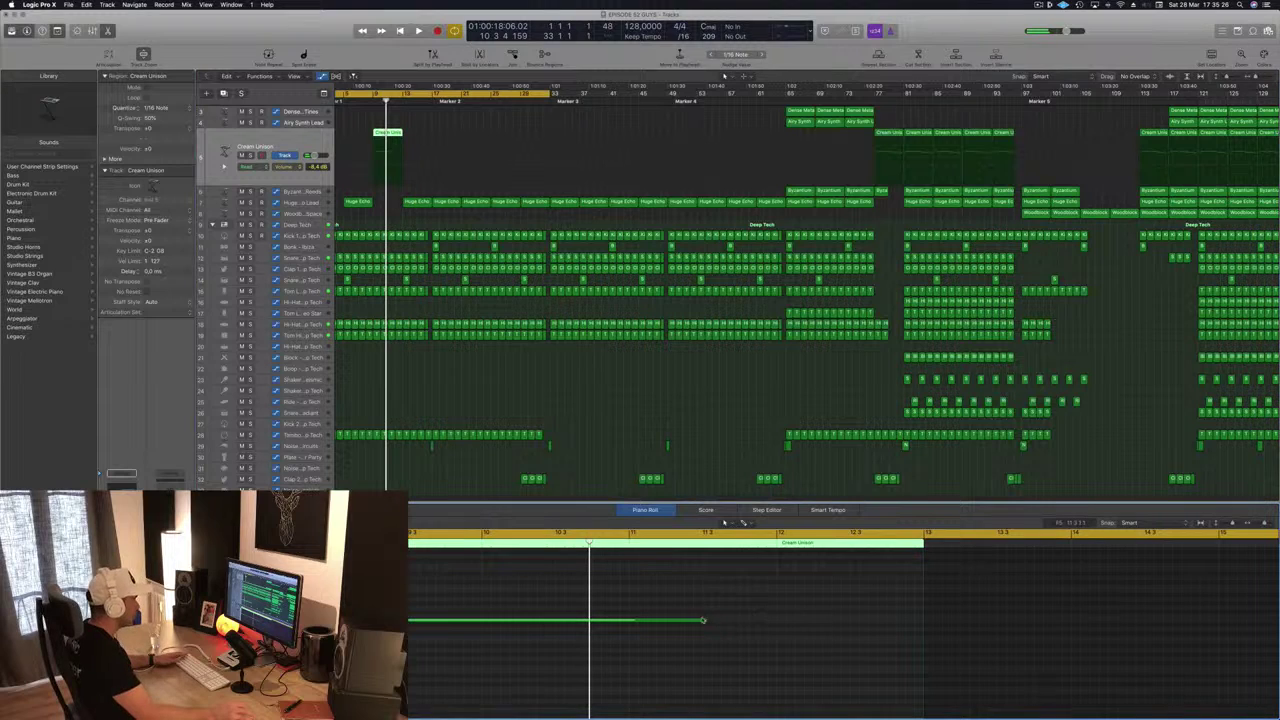
drag(705, 619, 482, 620)
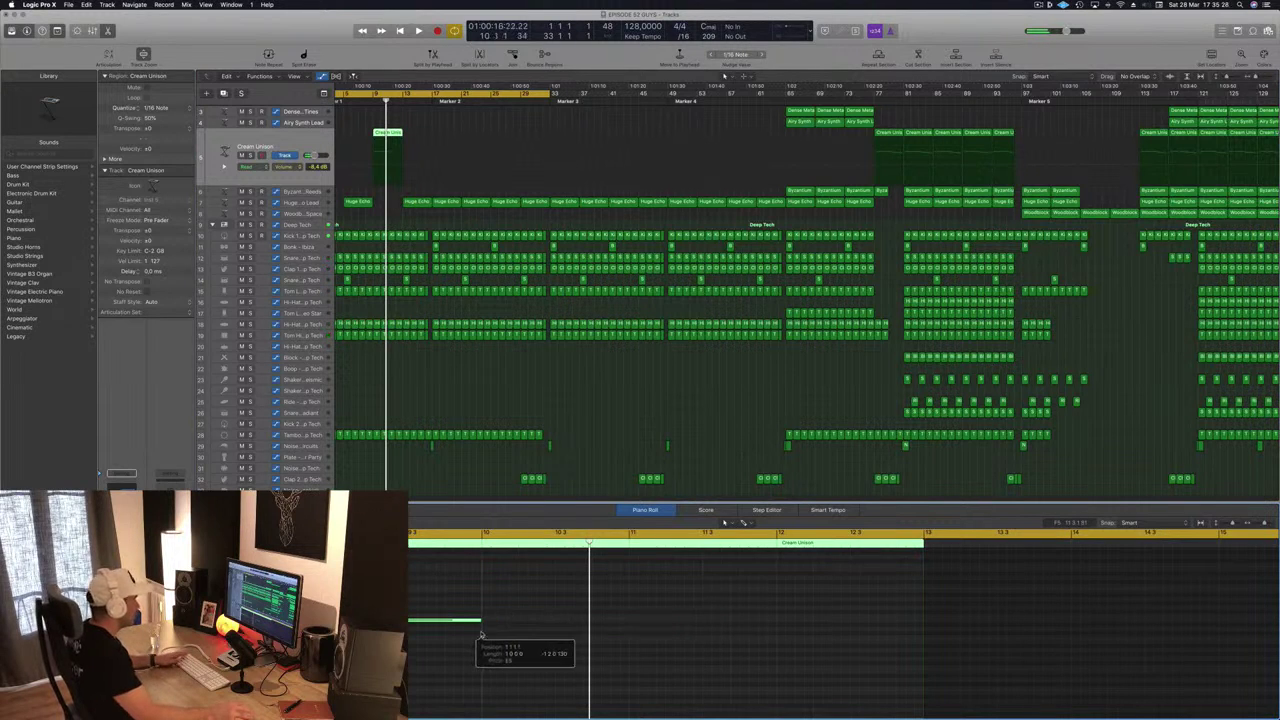
Copy the edited Cream Unison region from bar 9 to bar 17 while replaying the intro.
key(space)
scroll(398, 172, down, 2)
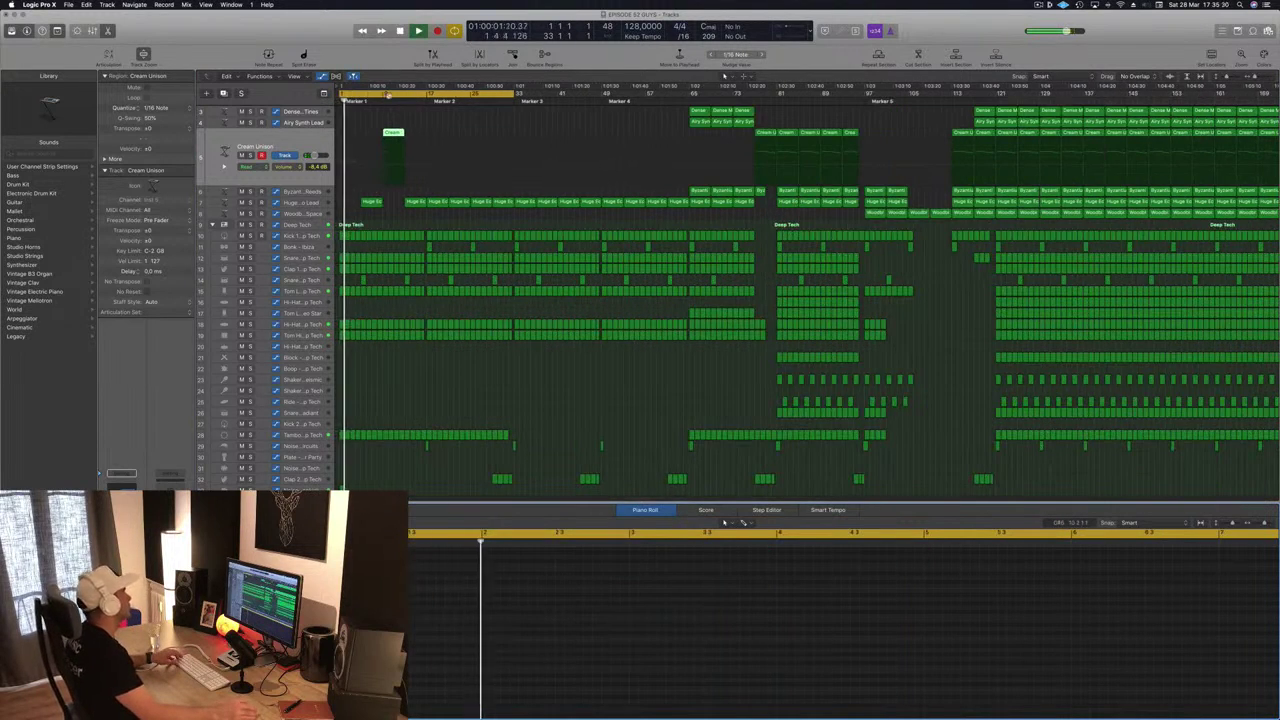
drag(393, 132, 437, 140)
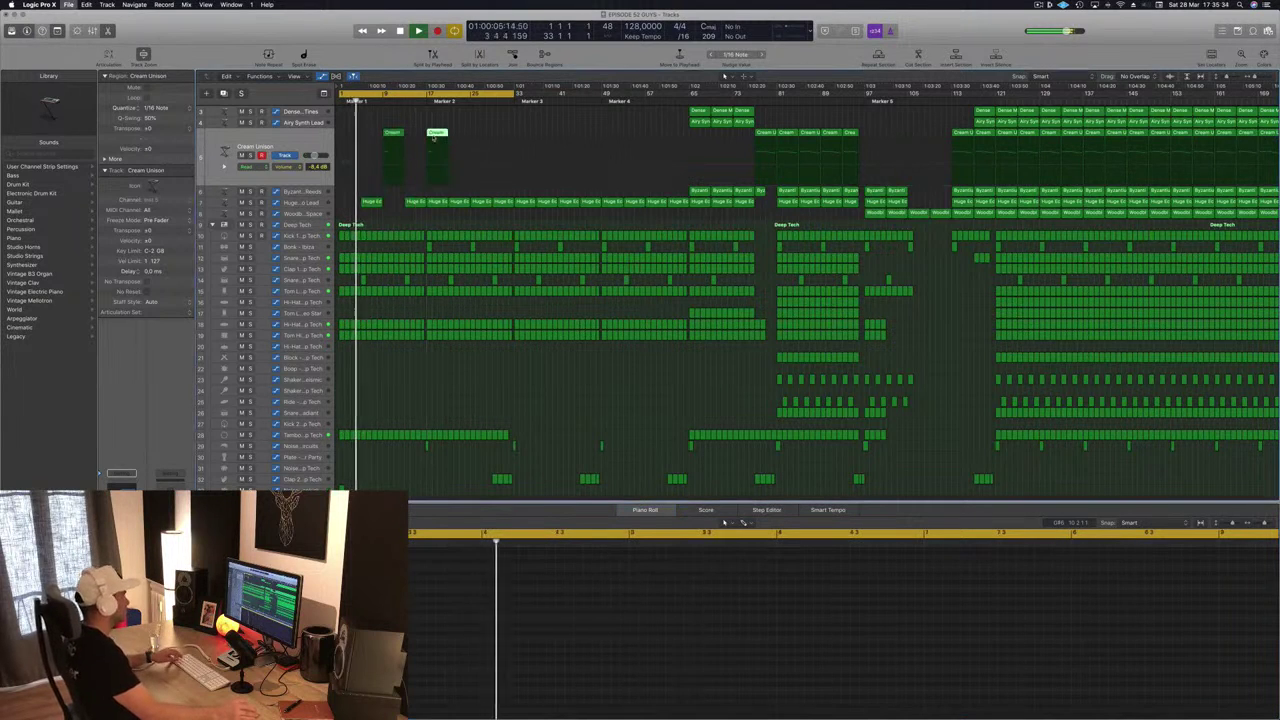
scroll(386, 387, down, 2)
click(386, 387)
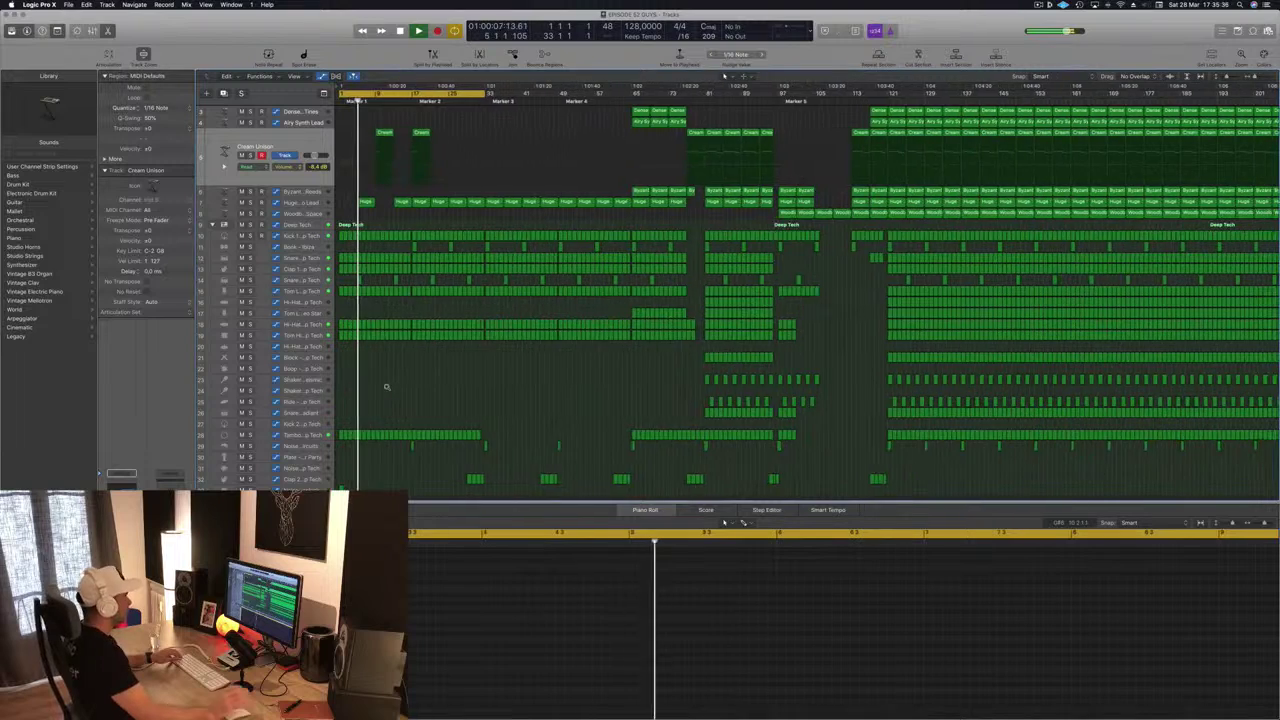
scroll(387, 389, up, 2)
scroll(386, 389, up, 1)
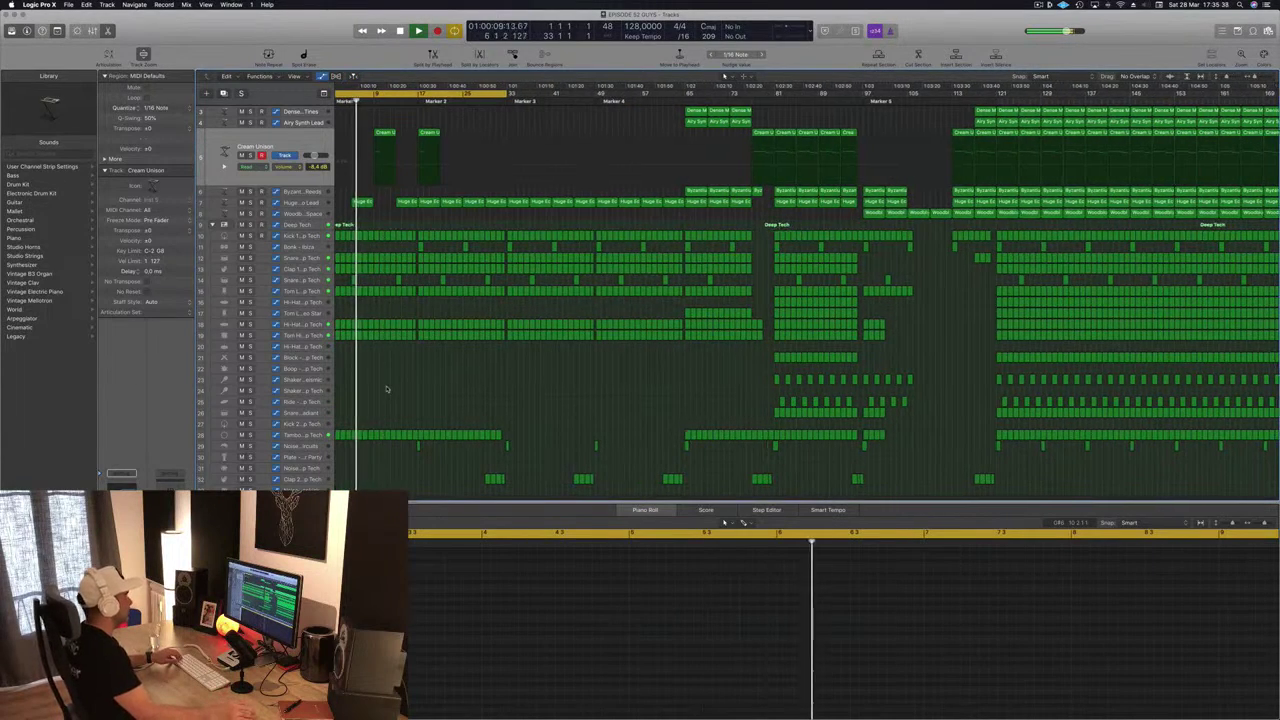
scroll(462, 216, down, 1)
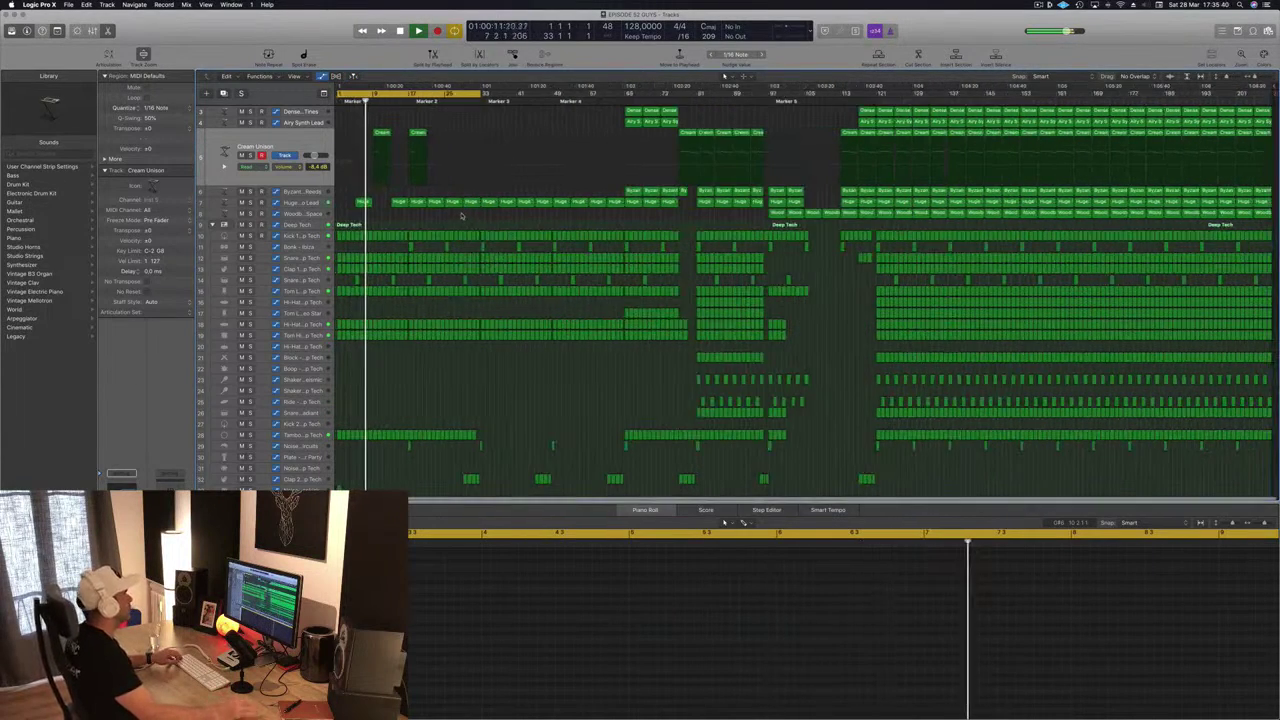
scroll(509, 160, up, 2)
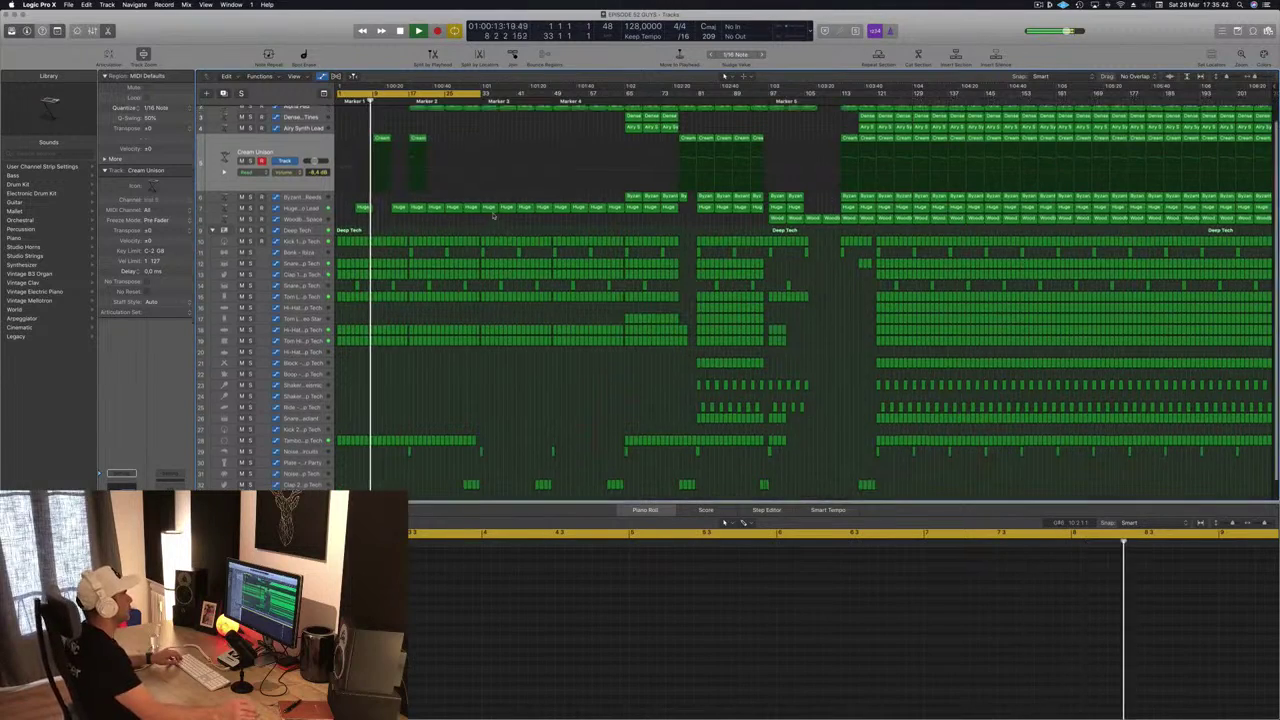
scroll(509, 160, up, 3)
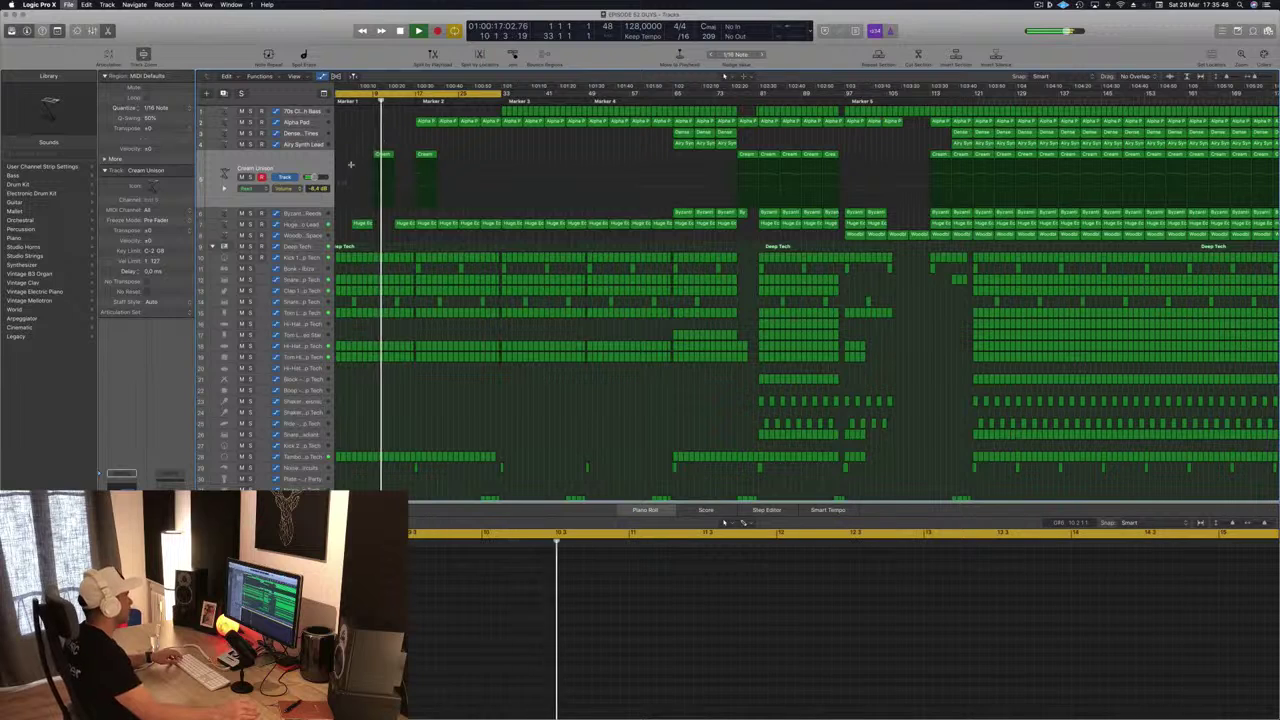
Play on past Marker 2 and copy the two Cream Unison regions at bars 9 and 17 to bars 25 and 33.
click(372, 155)
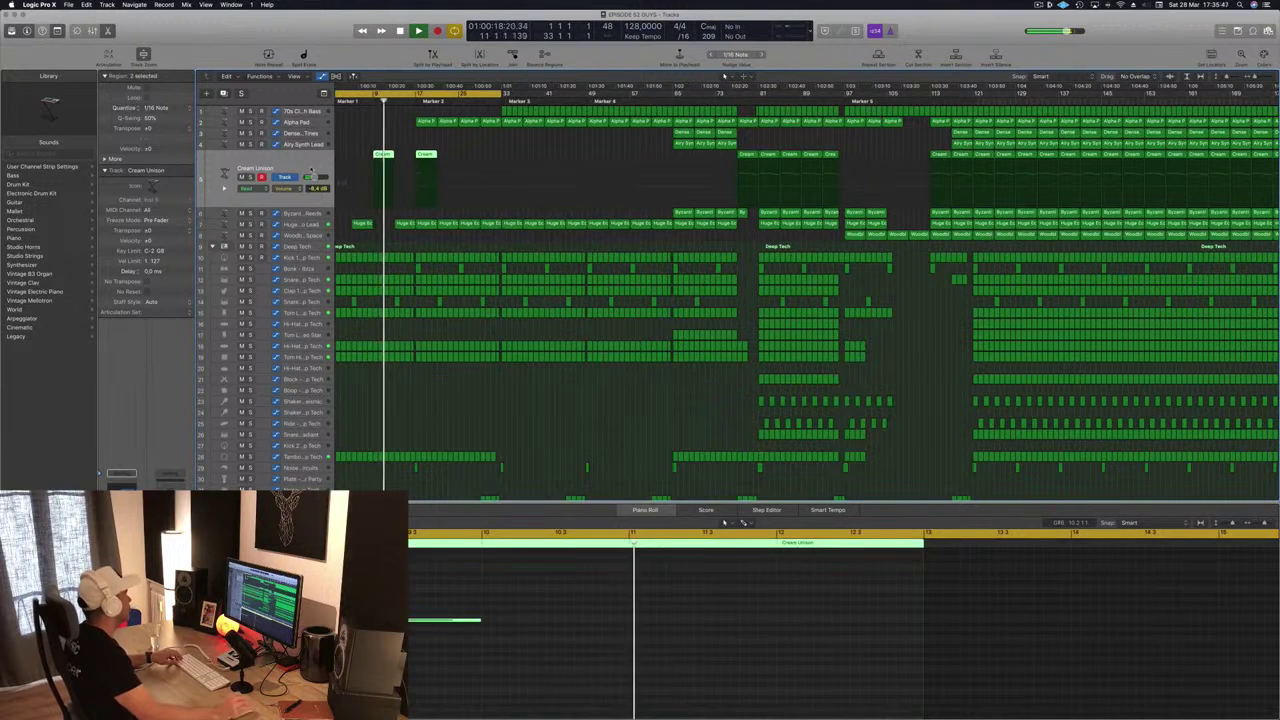
click(413, 137)
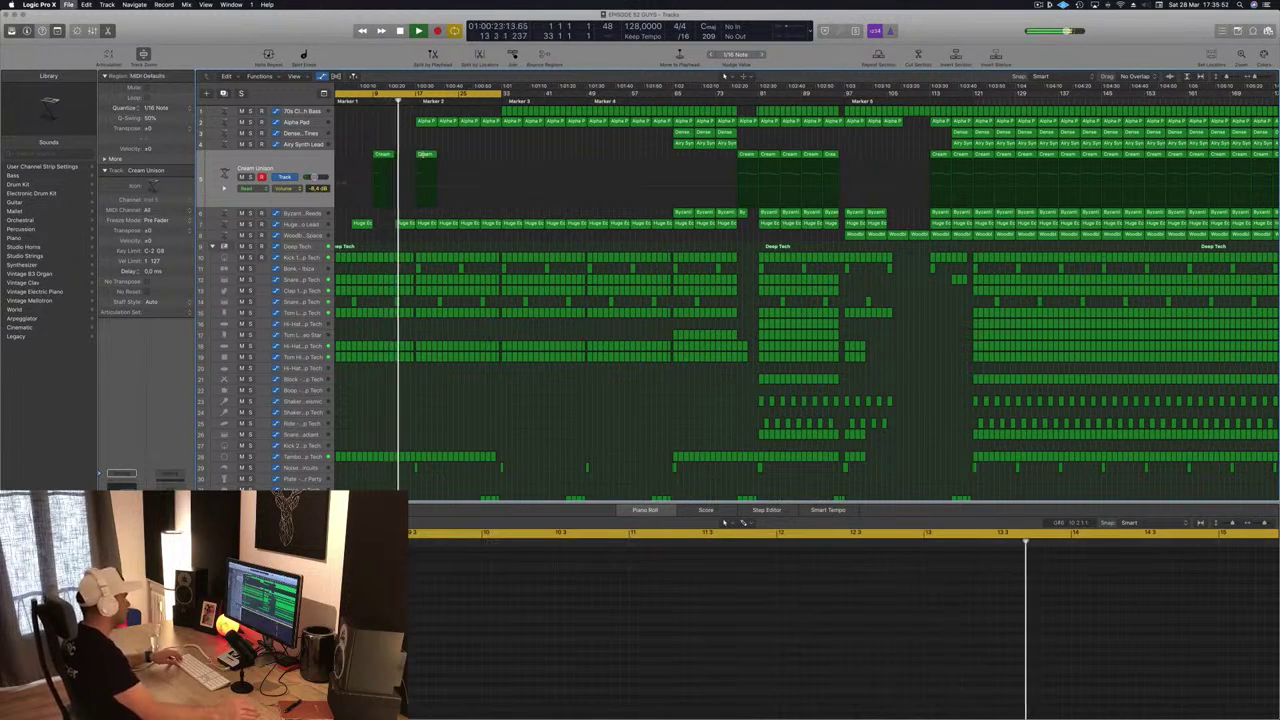
scroll(515, 155, up, 5)
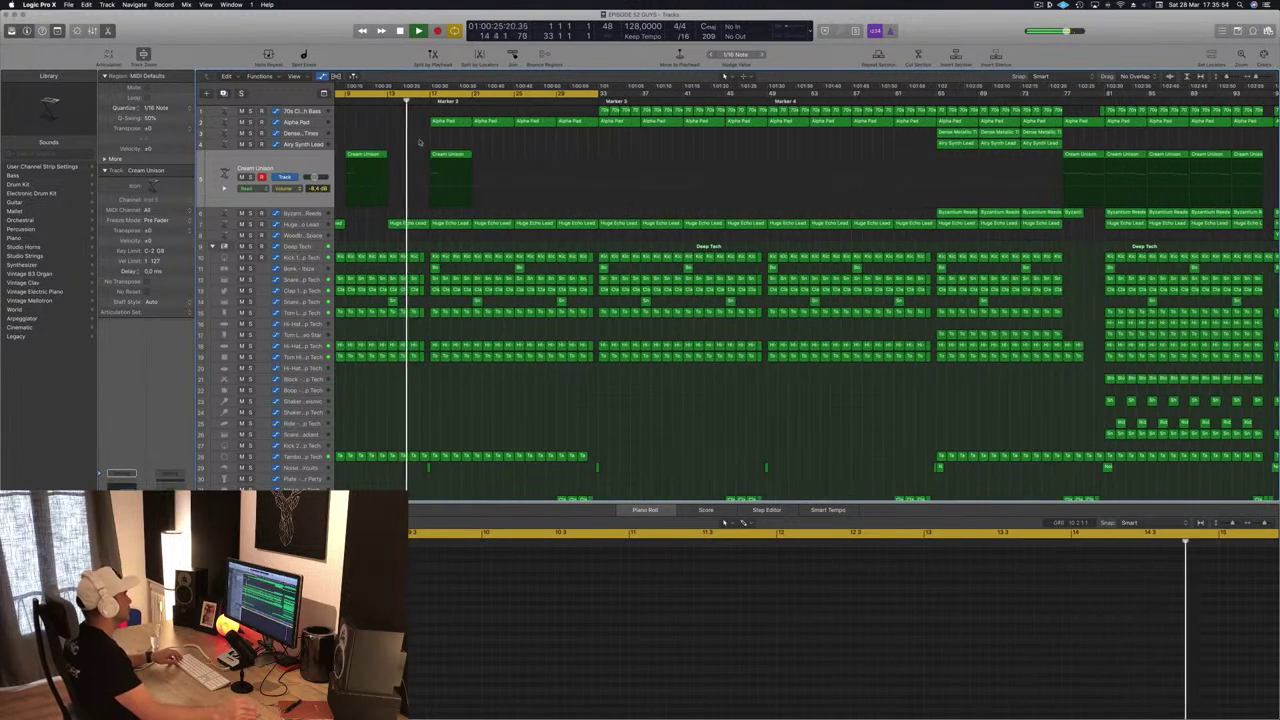
scroll(420, 142, down, 2)
scroll(420, 142, down, 3)
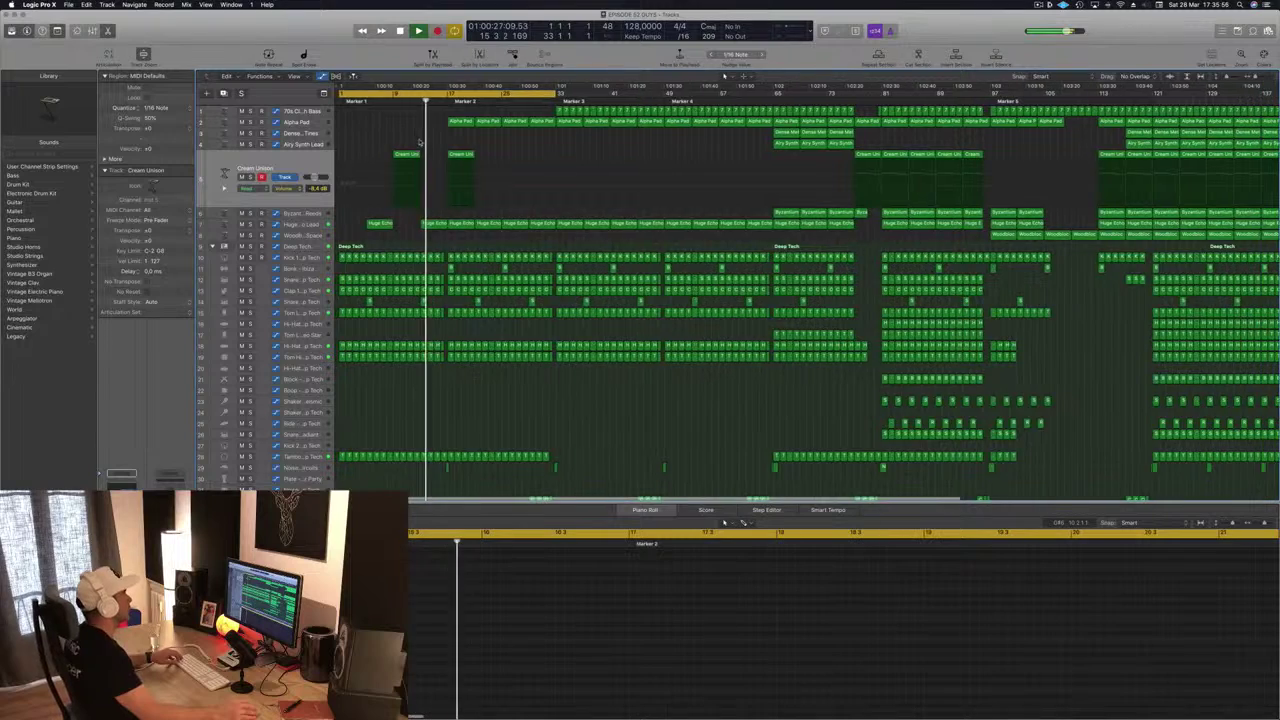
scroll(415, 142, down, 1)
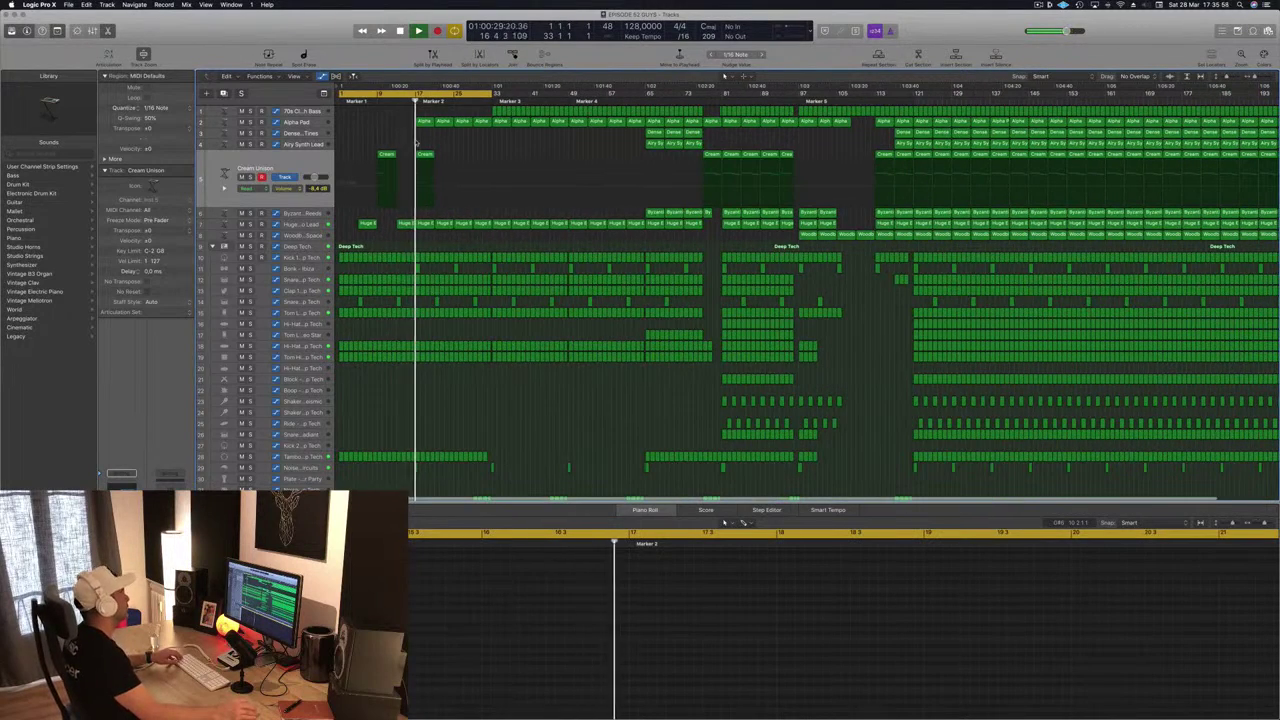
click(390, 122)
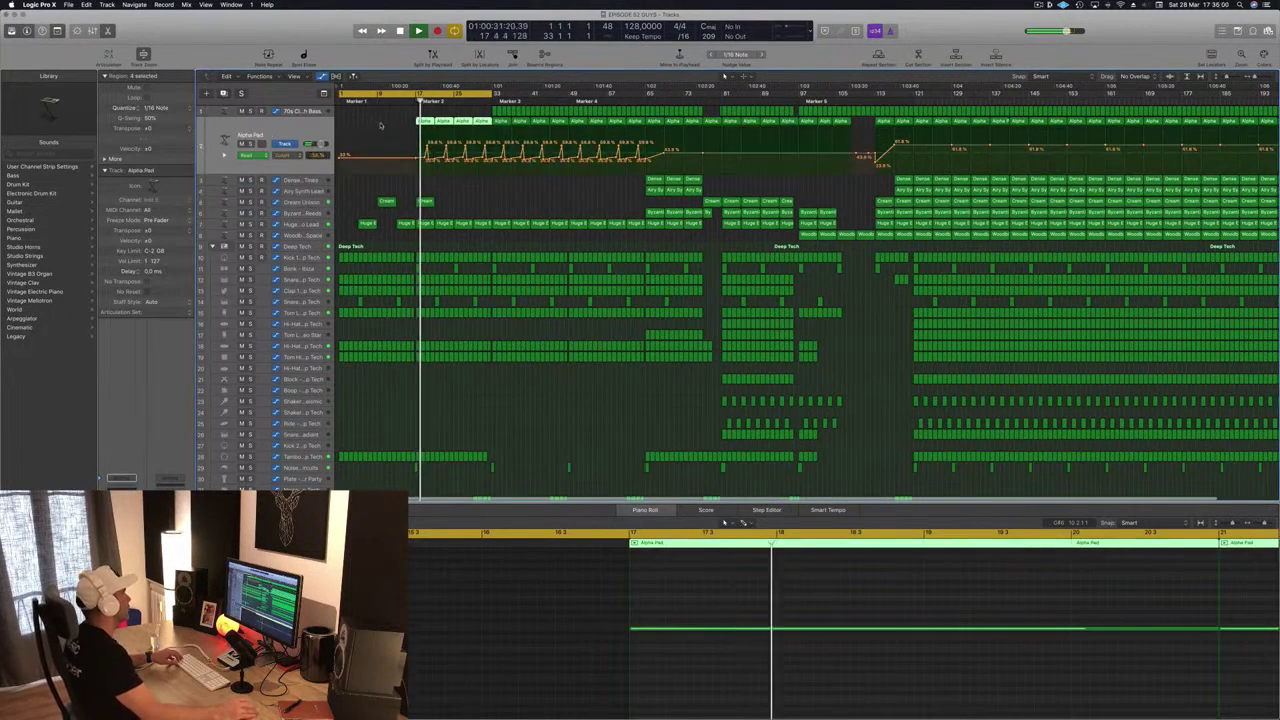
click(384, 202)
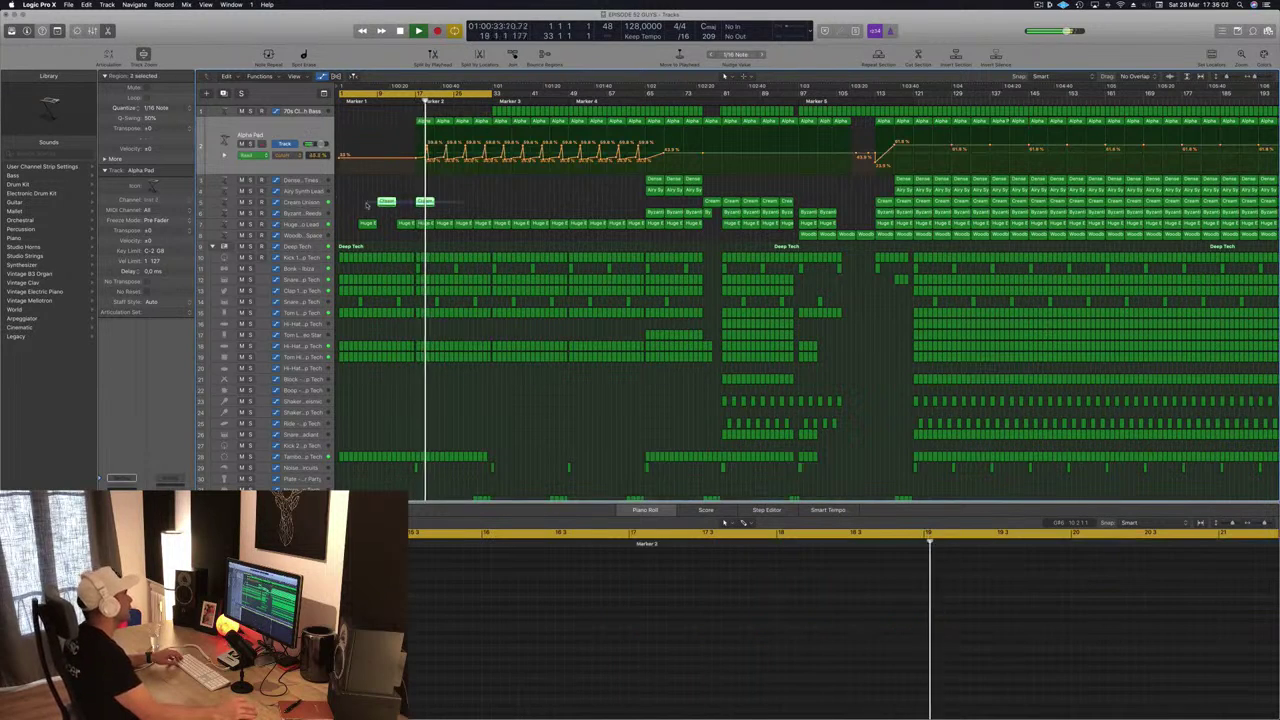
drag(384, 203, 461, 210)
click(557, 195)
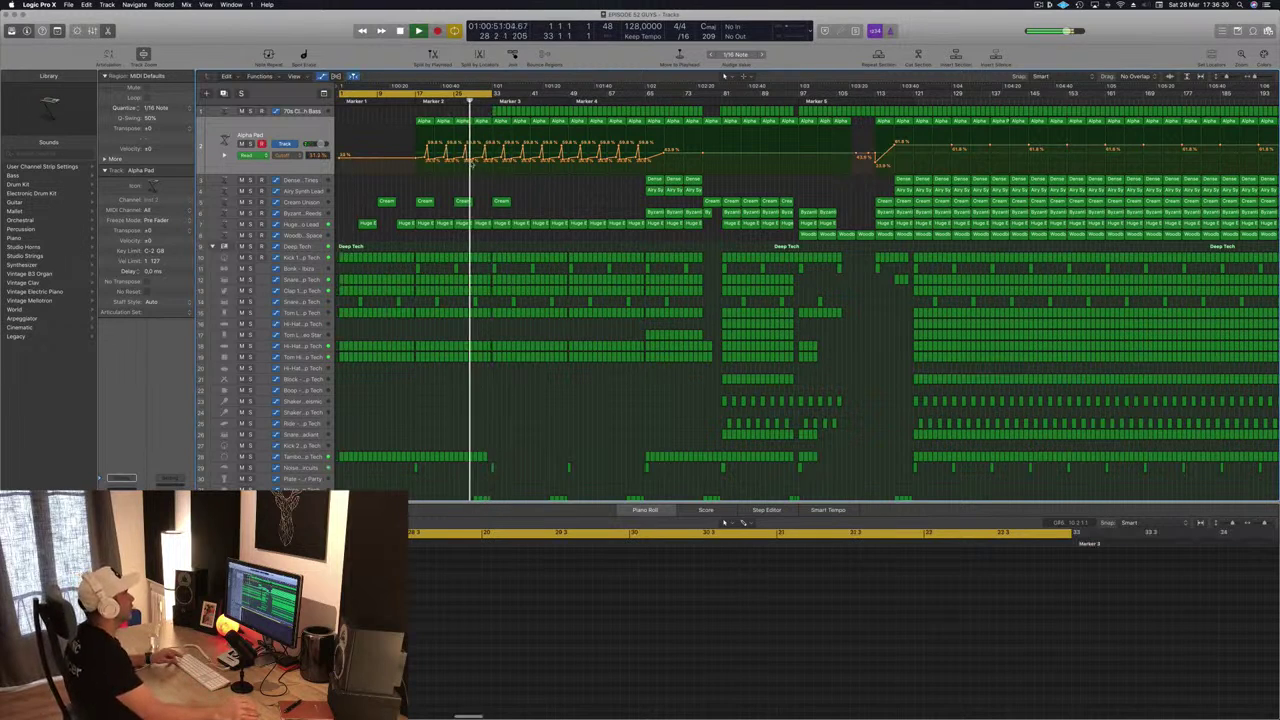
Copy the whole run of Tambourine regions from bar 1 to bar 33.
scroll(482, 200, down, 1)
scroll(508, 330, down, 2)
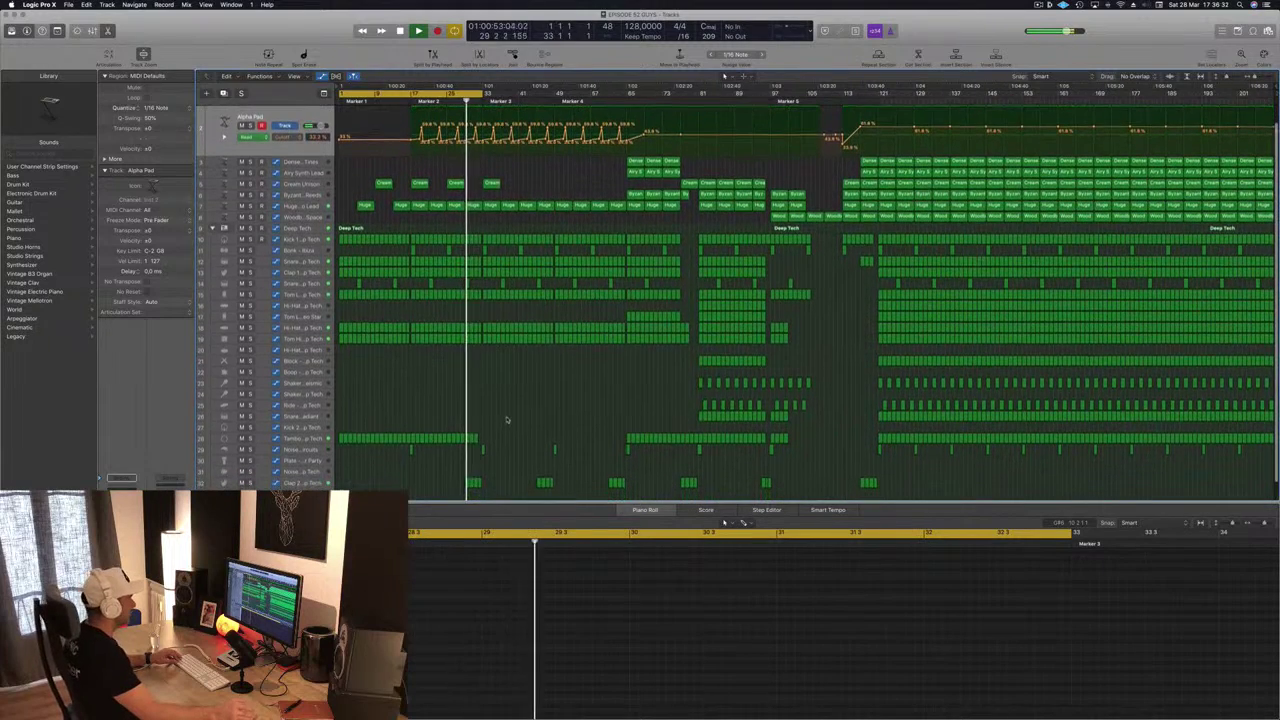
click(472, 438)
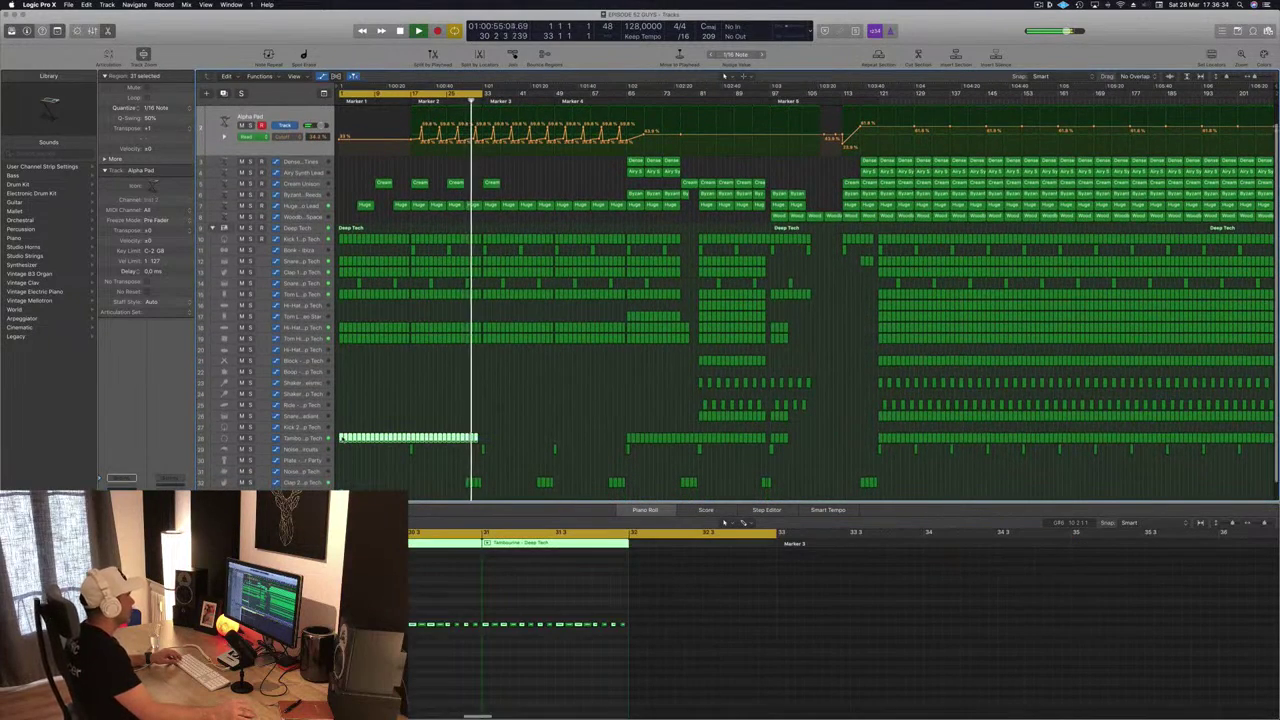
drag(341, 439, 484, 440)
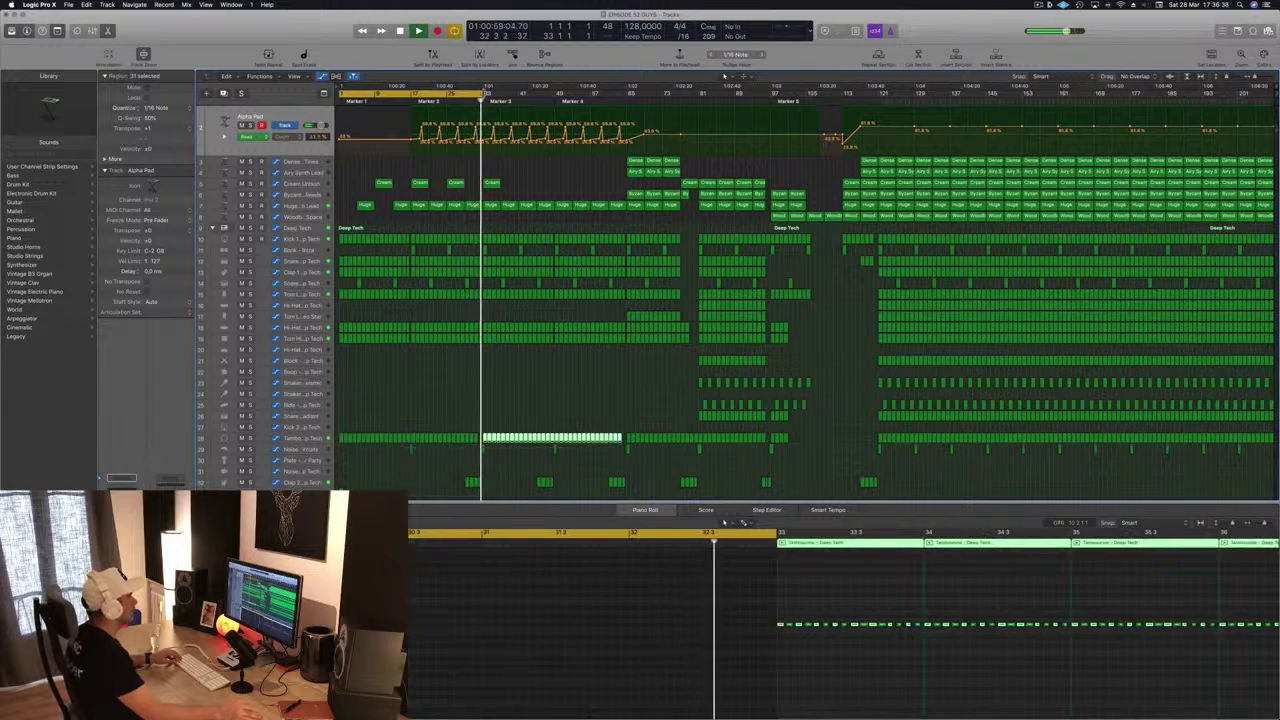
Extend the end of the cycle range to bar 45 and select the Huge Echo Lead track.
drag(478, 94, 537, 98)
drag(524, 181, 526, 184)
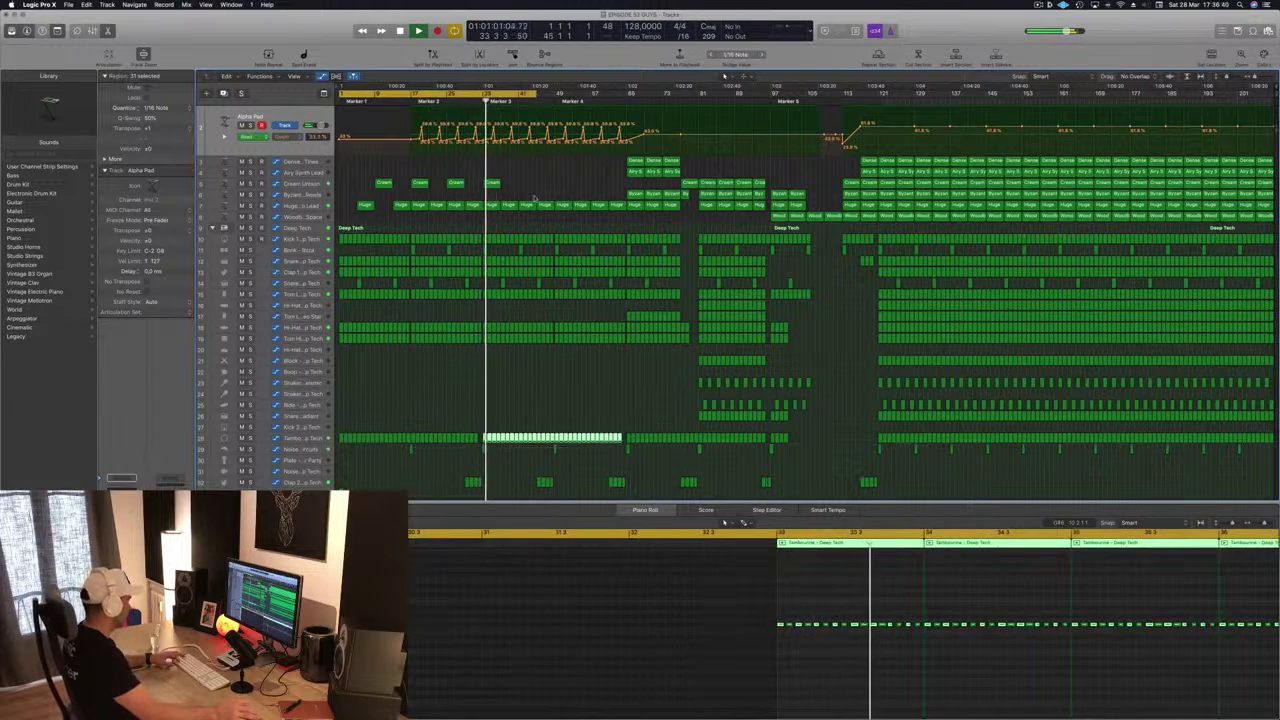
scroll(535, 185, up, 1)
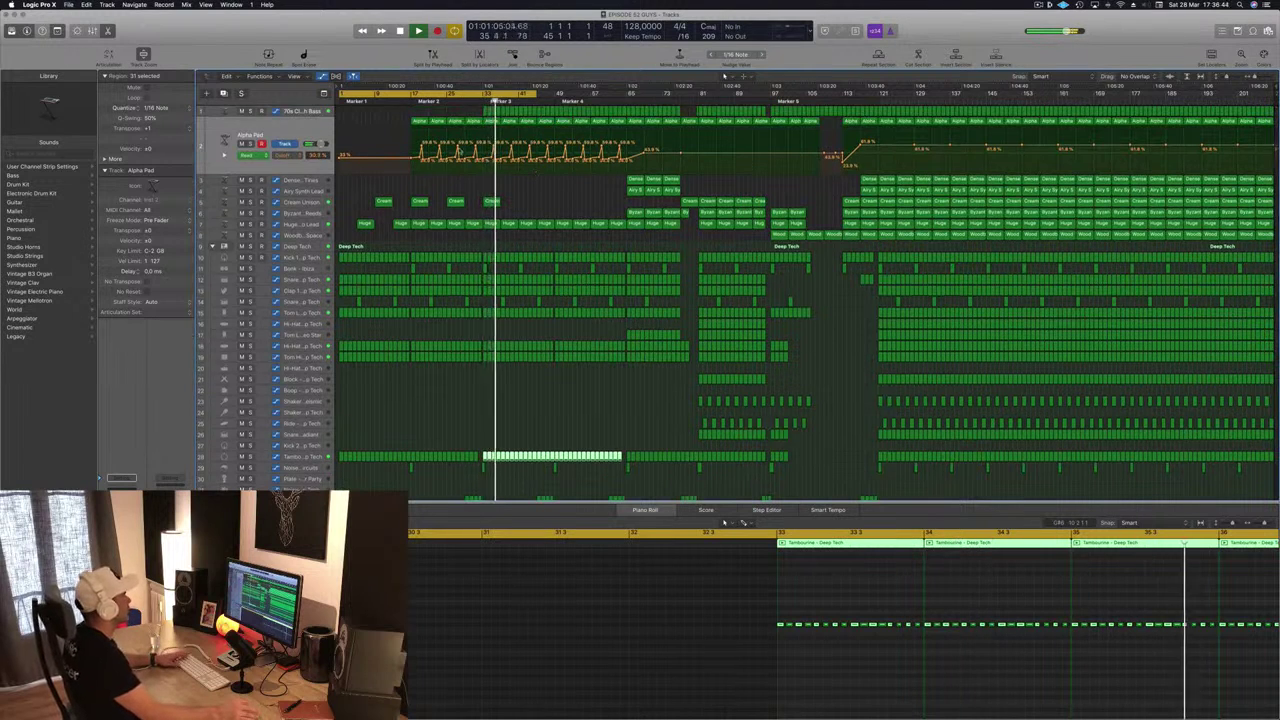
click(300, 224)
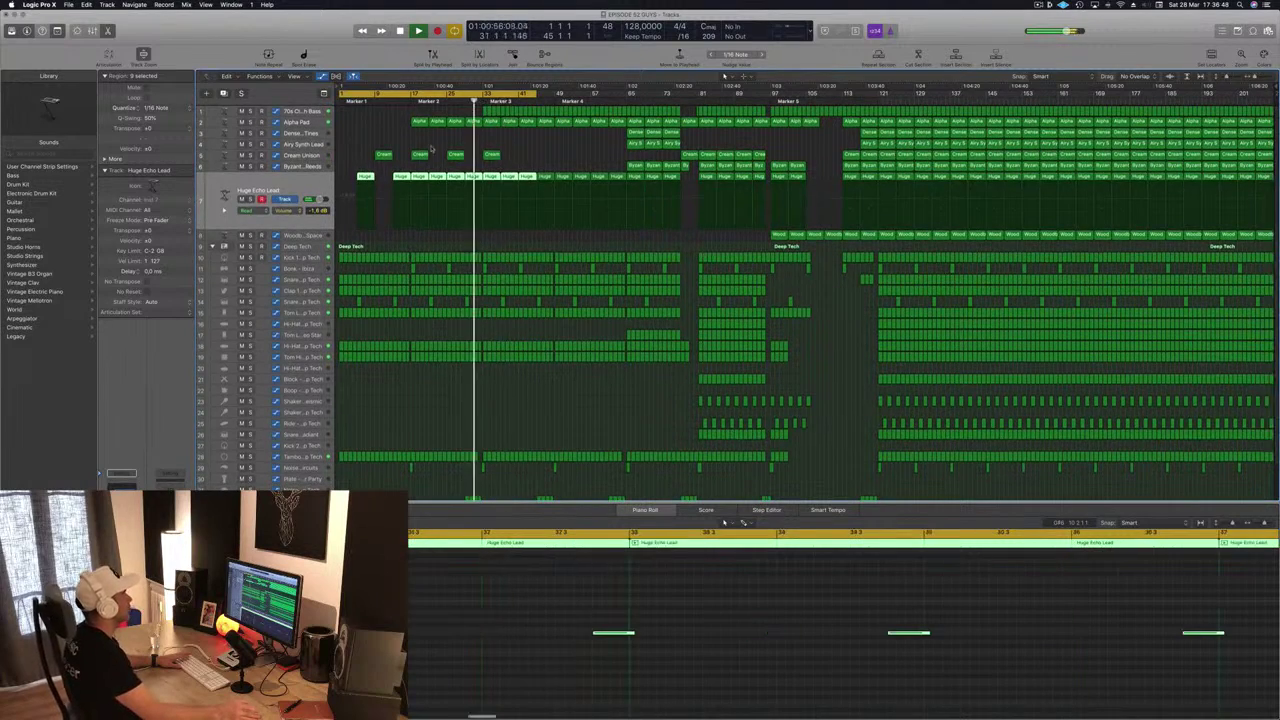
Open the 70s Classic Synth Bass track's Compressor, adjust its threshold, and move the plug-in window clear of the intro regions.
click(300, 113)
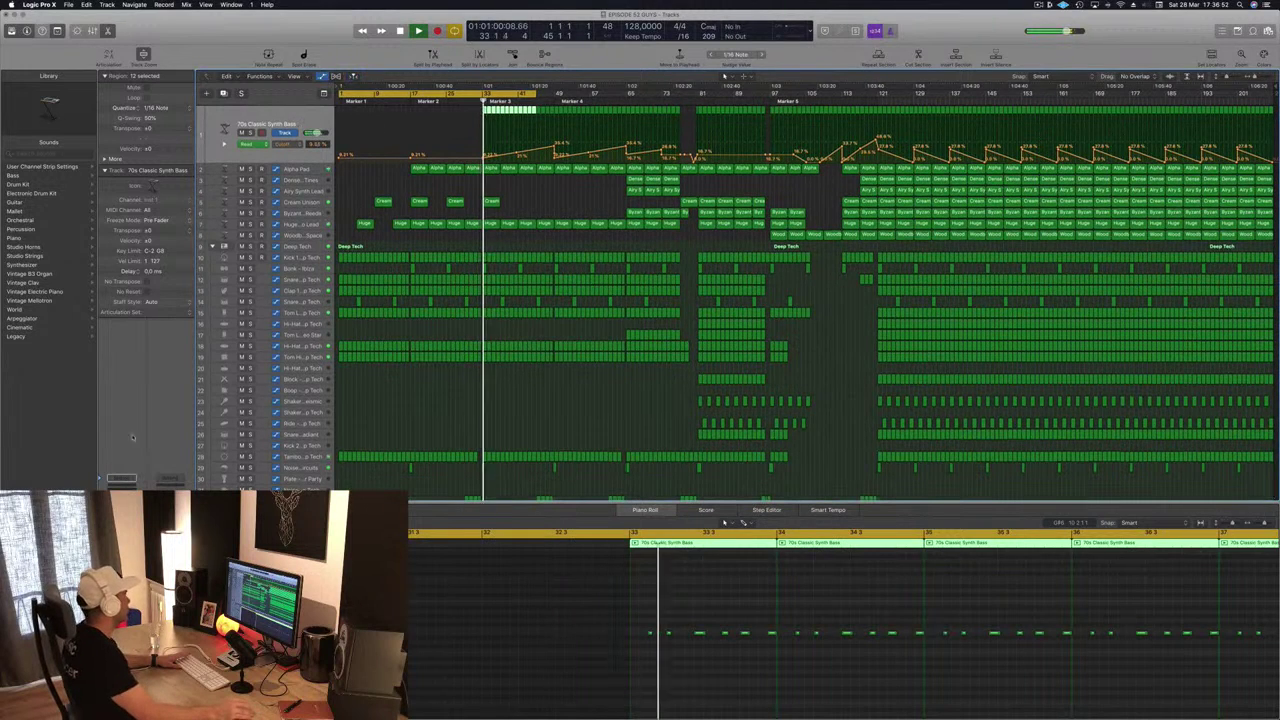
click(121, 536)
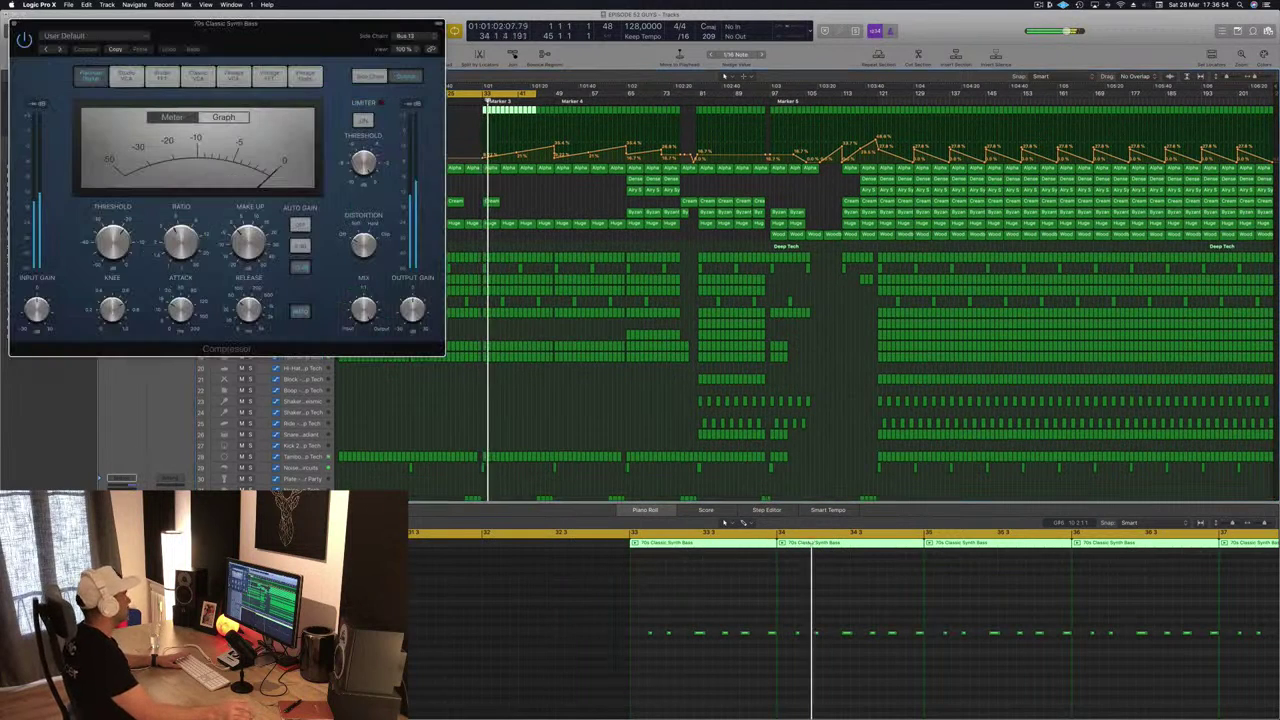
drag(274, 36, 562, 114)
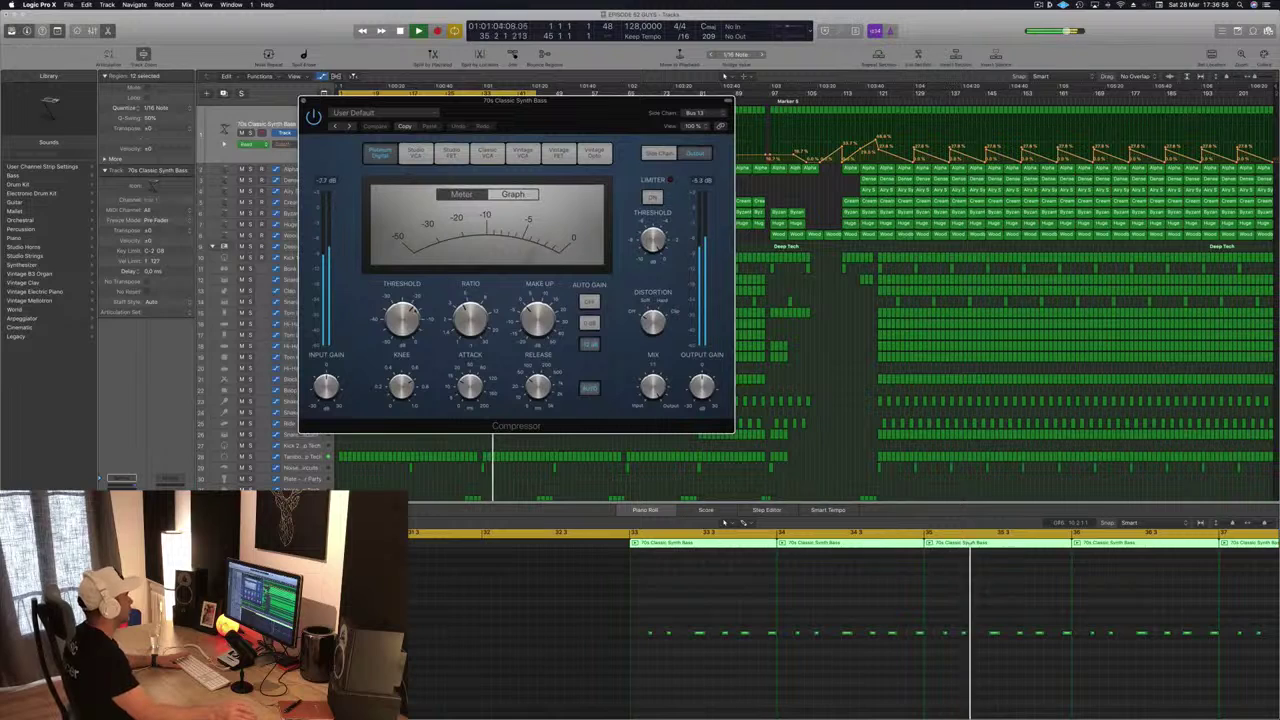
drag(400, 371, 401, 386)
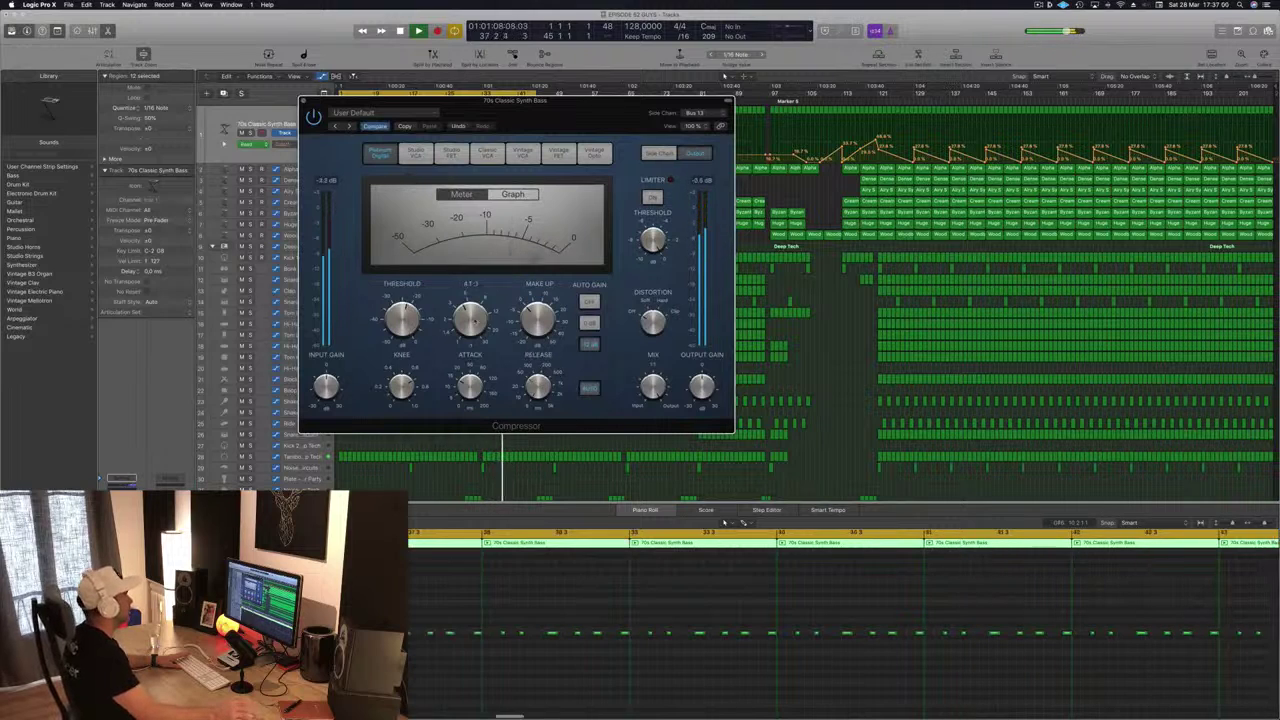
drag(404, 317, 403, 327)
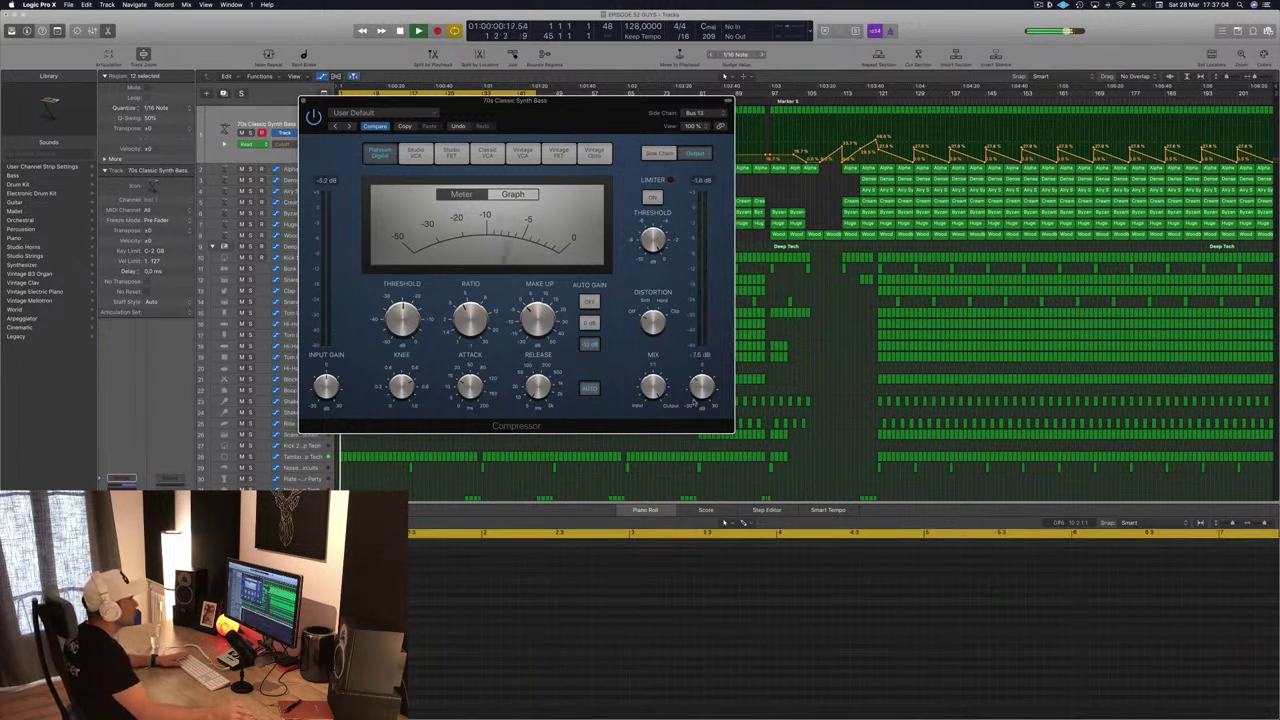
drag(590, 109, 1174, 120)
Deselect the bass regions, set the cycle range to bars 33–65, and play from Marker 3.
key(space)
key(space)
key(space)
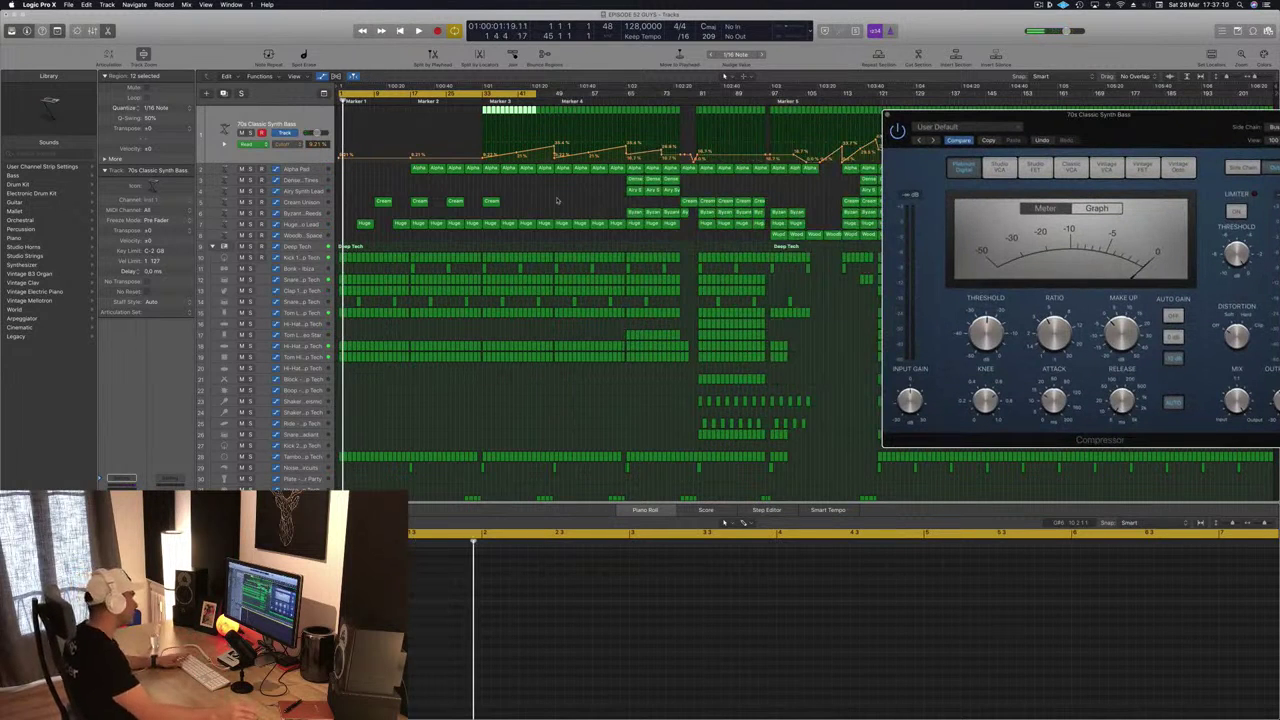
click(557, 201)
key(space)
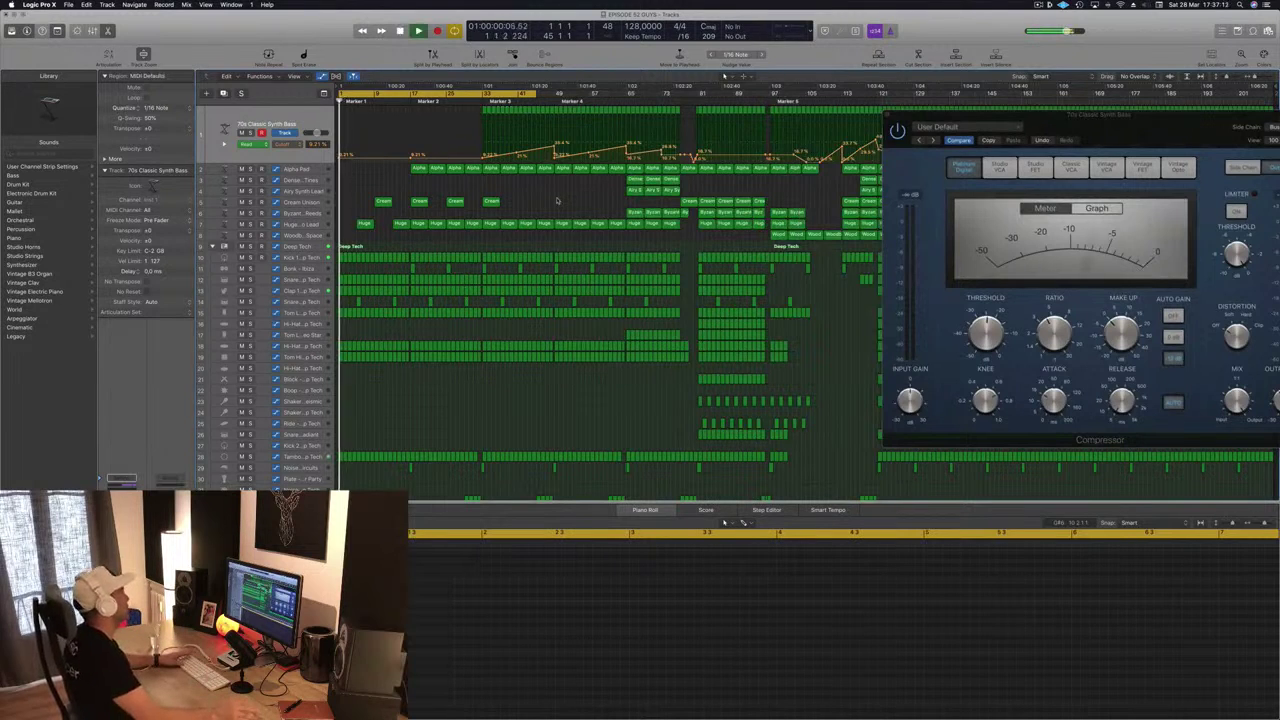
drag(534, 95, 560, 93)
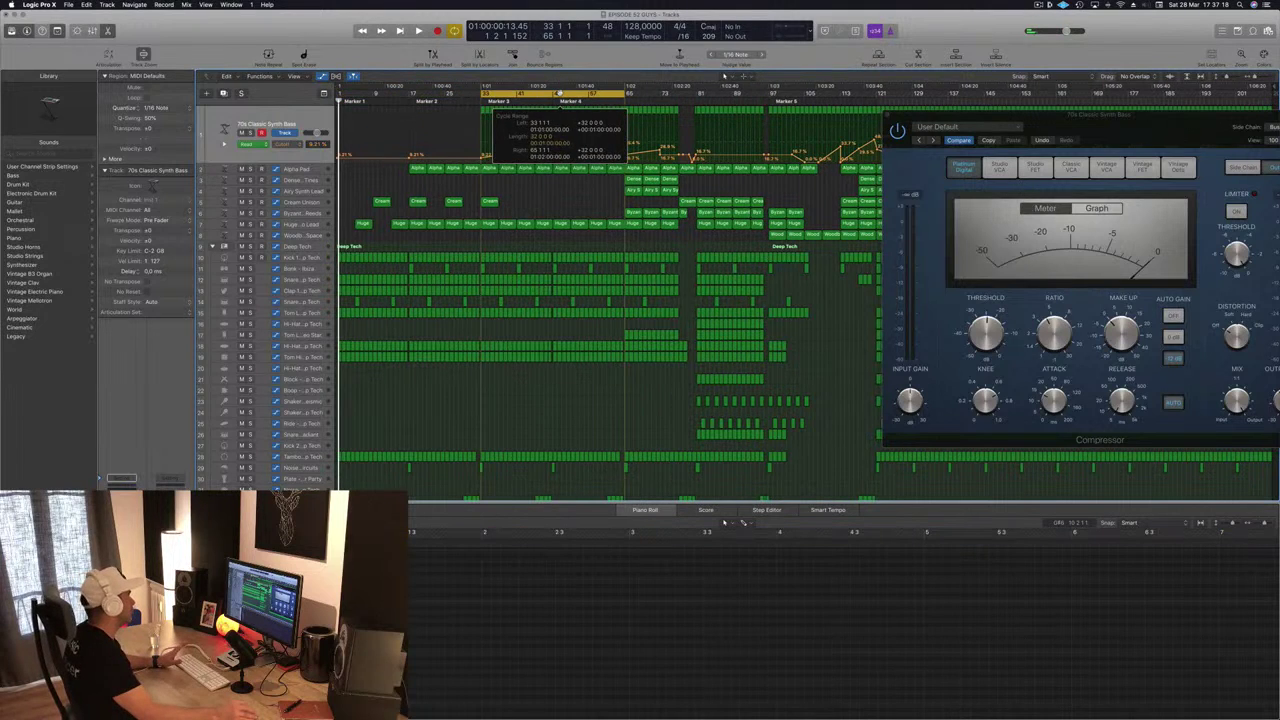
key(space)
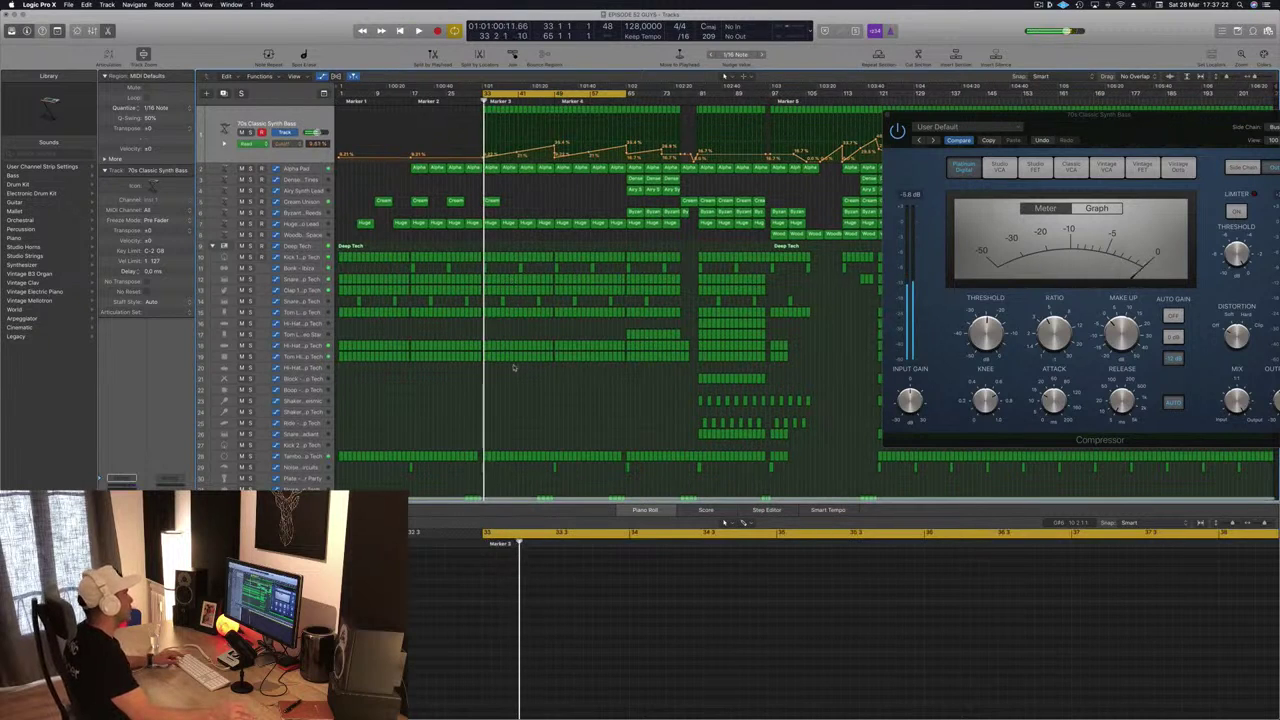
Delete the eight Tambourine regions from bar 33 up to bar 41 and replay from Marker 3.
key(super+Right)
key(super+Right)
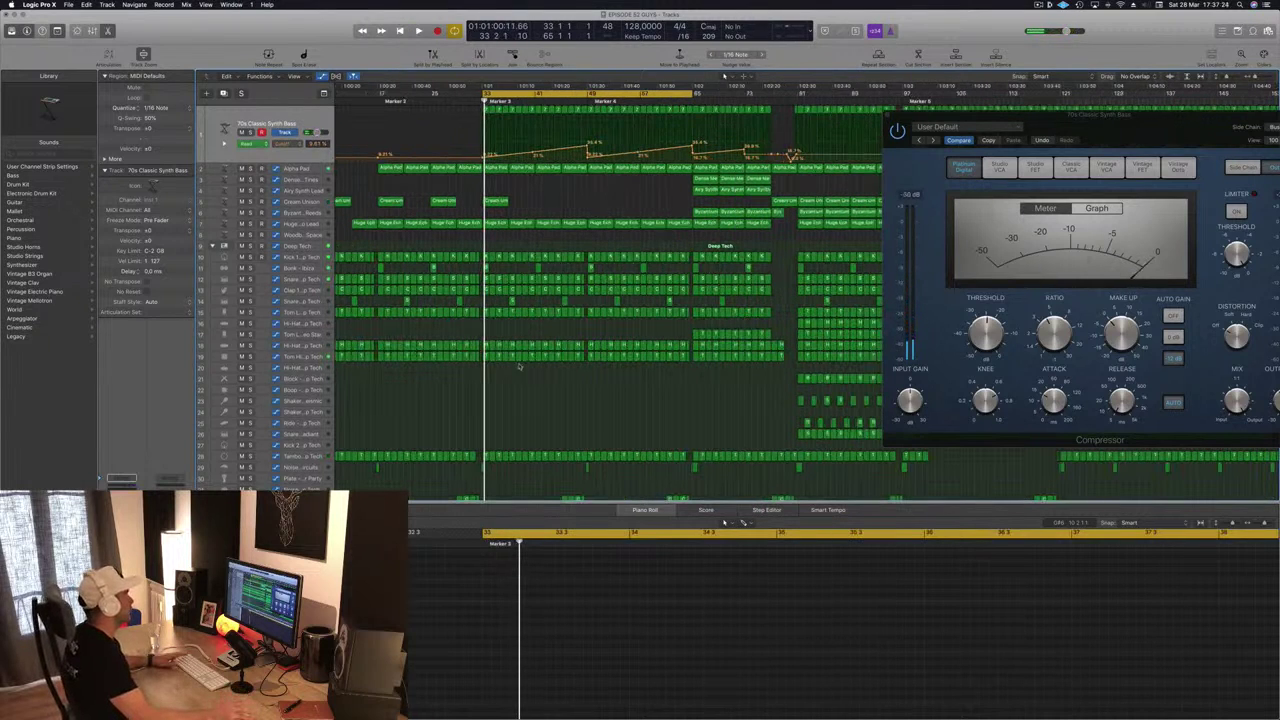
scroll(495, 434, down, 1)
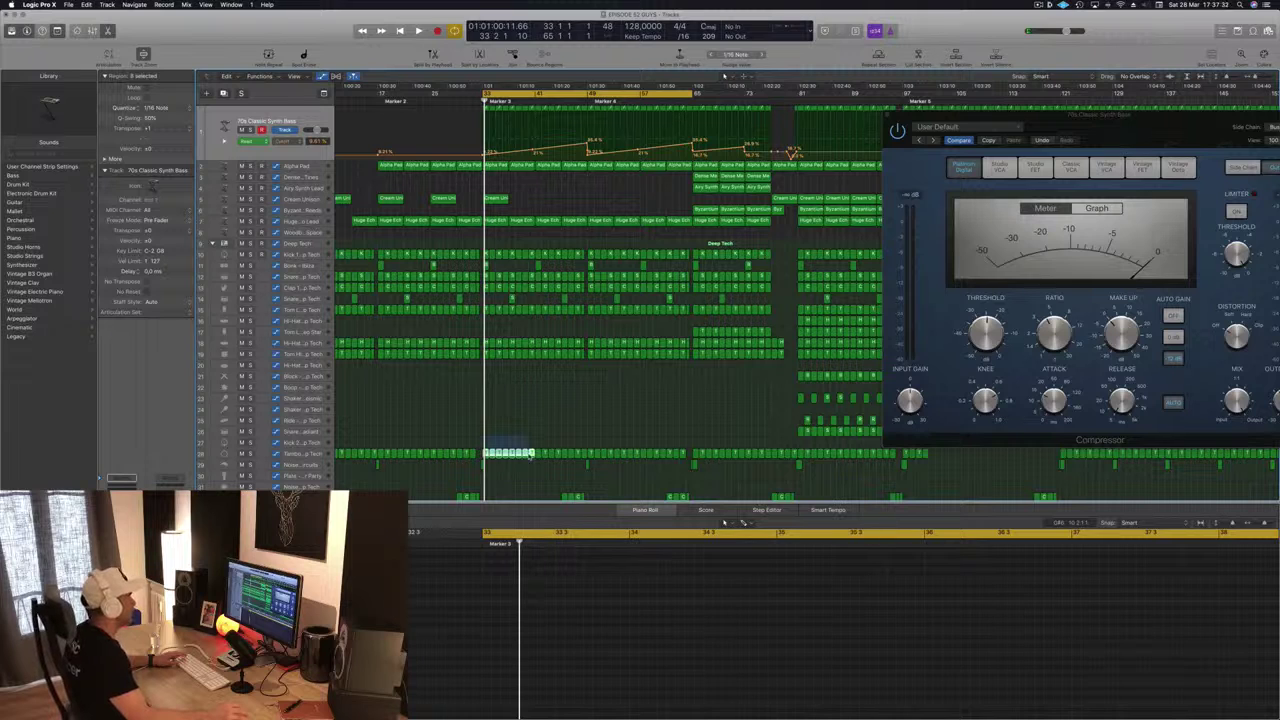
key(Delete)
key(space)
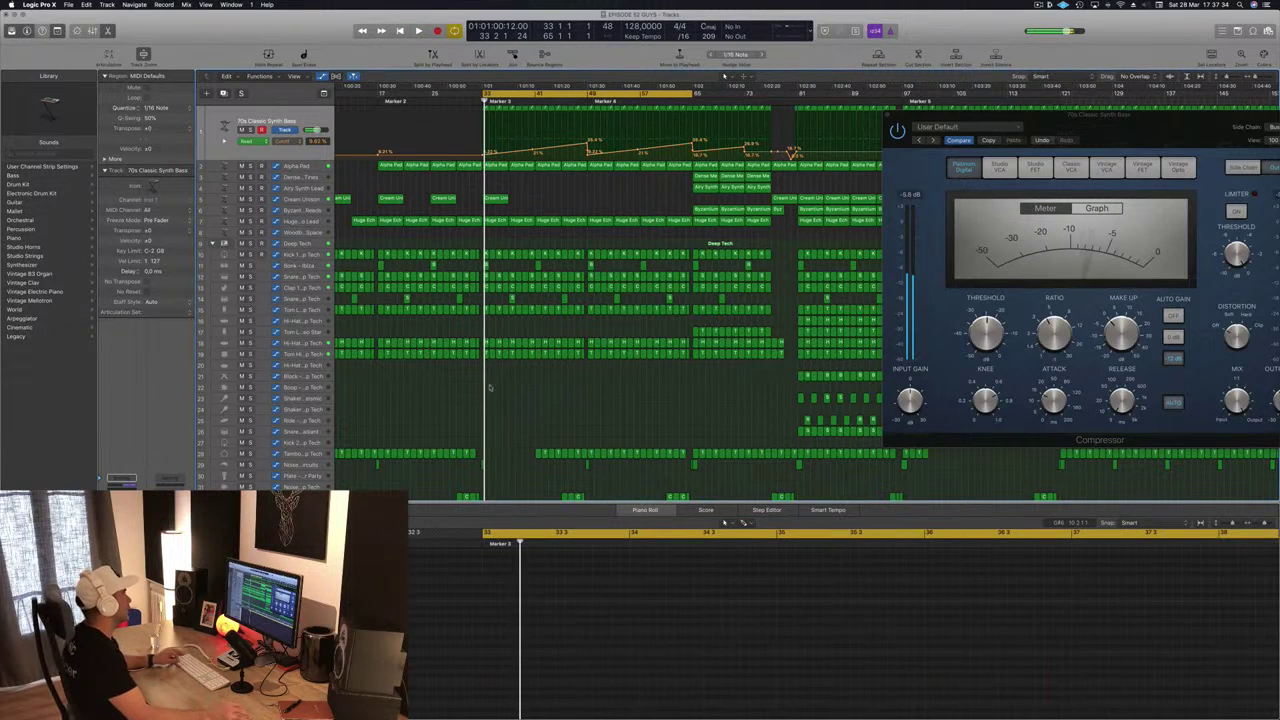
Delete the Snare, Clap and Tom Low regions from bar 33 through bar 41 and replay from Marker 3.
scroll(494, 398, right, 5)
scroll(532, 367, left, 2)
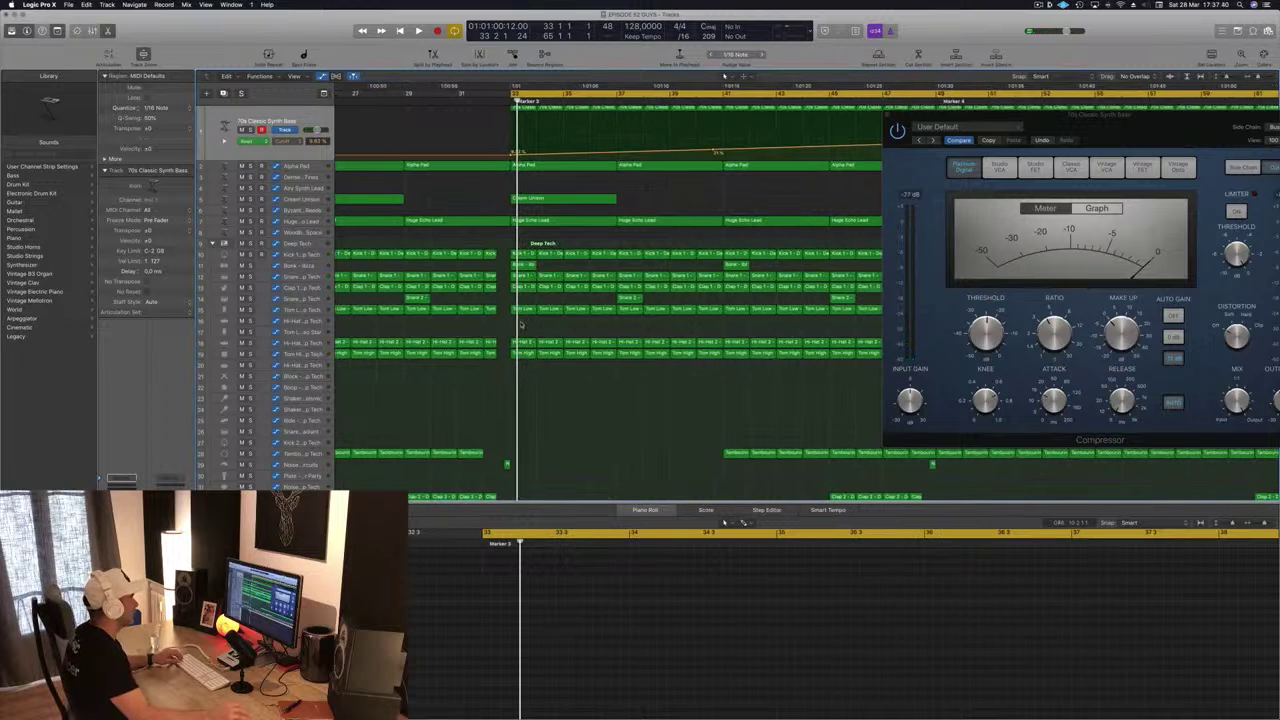
drag(685, 322, 721, 284)
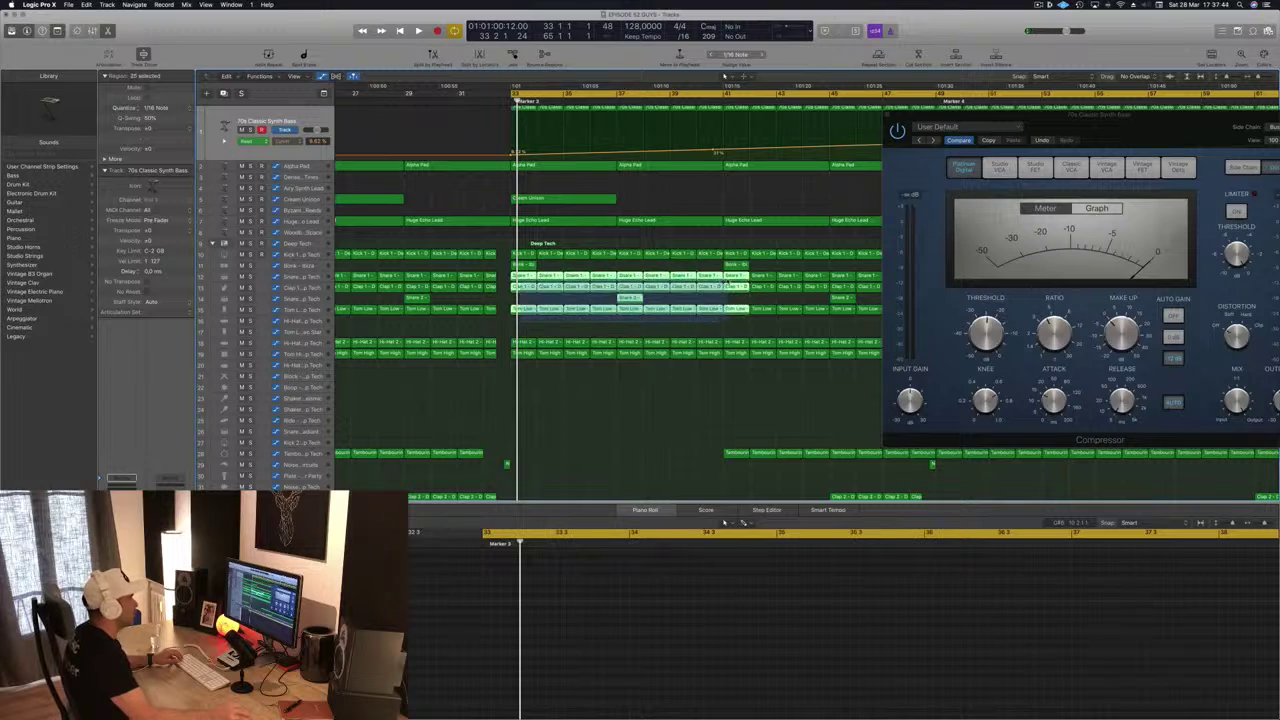
key(Delete)
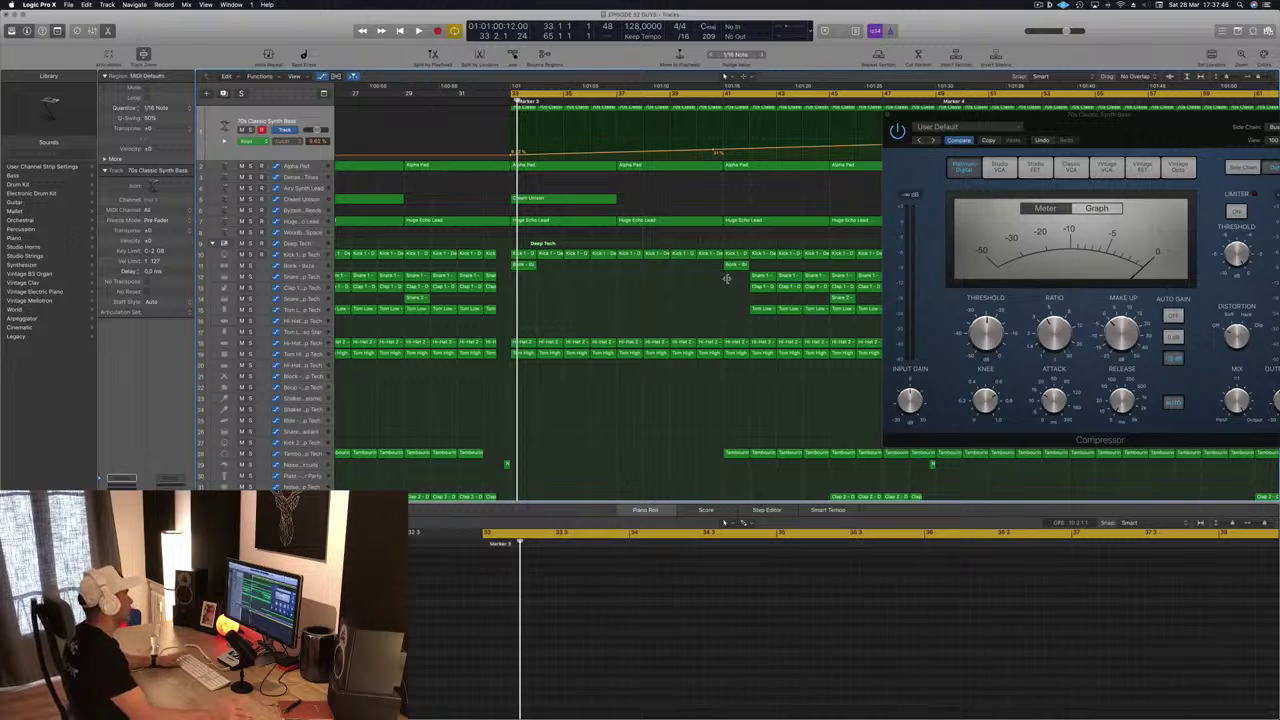
key(space)
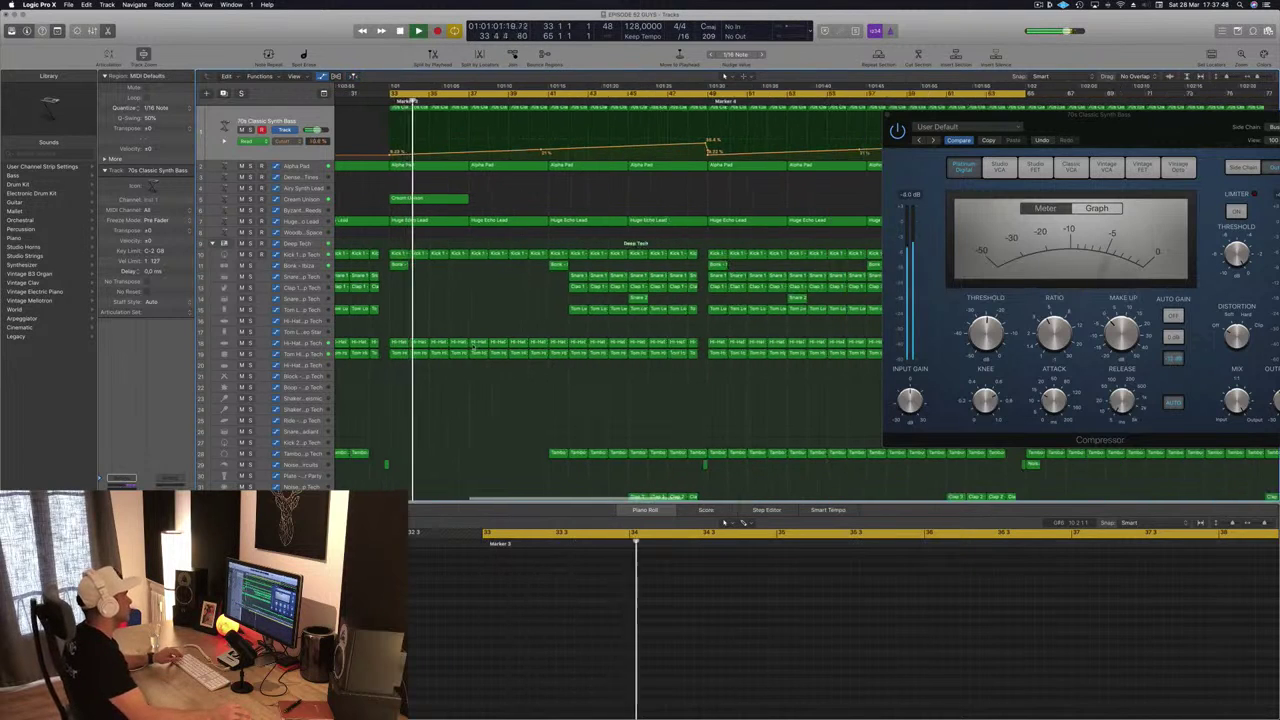
Delete the Hi-Hat and Tom High regions from bar 33 through bar 41 during playback.
drag(396, 337, 548, 342)
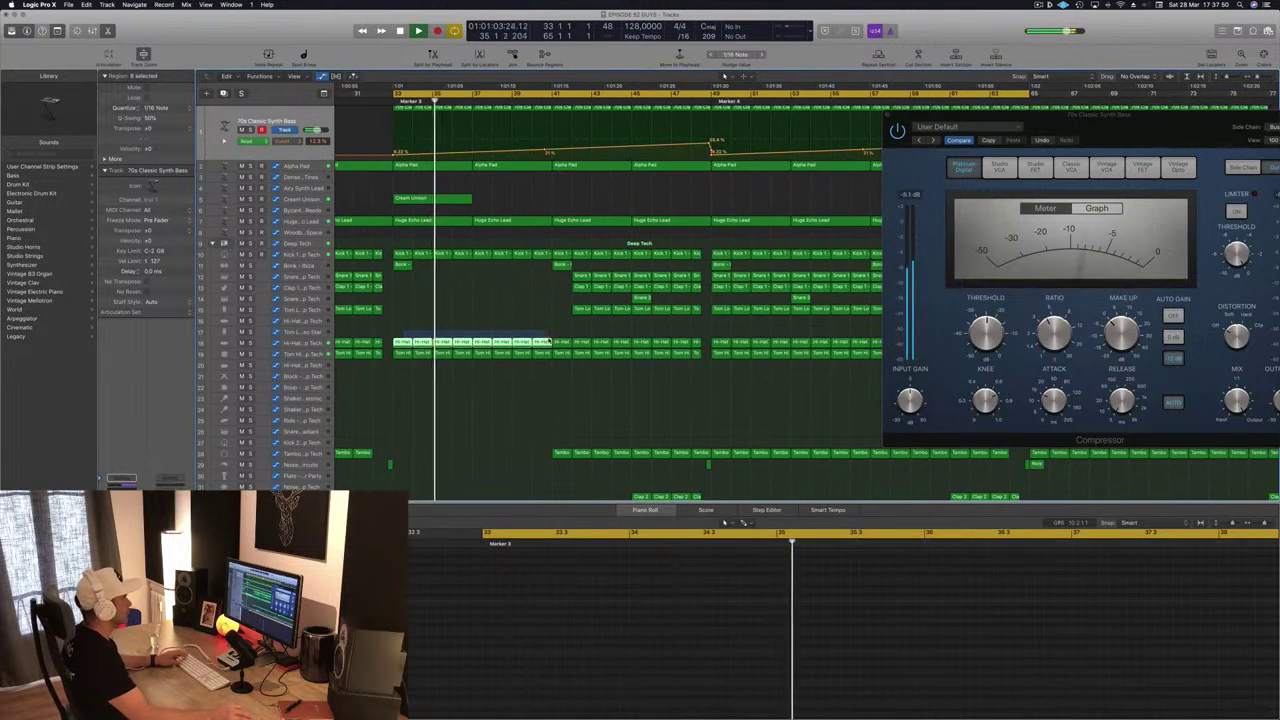
key(Delete)
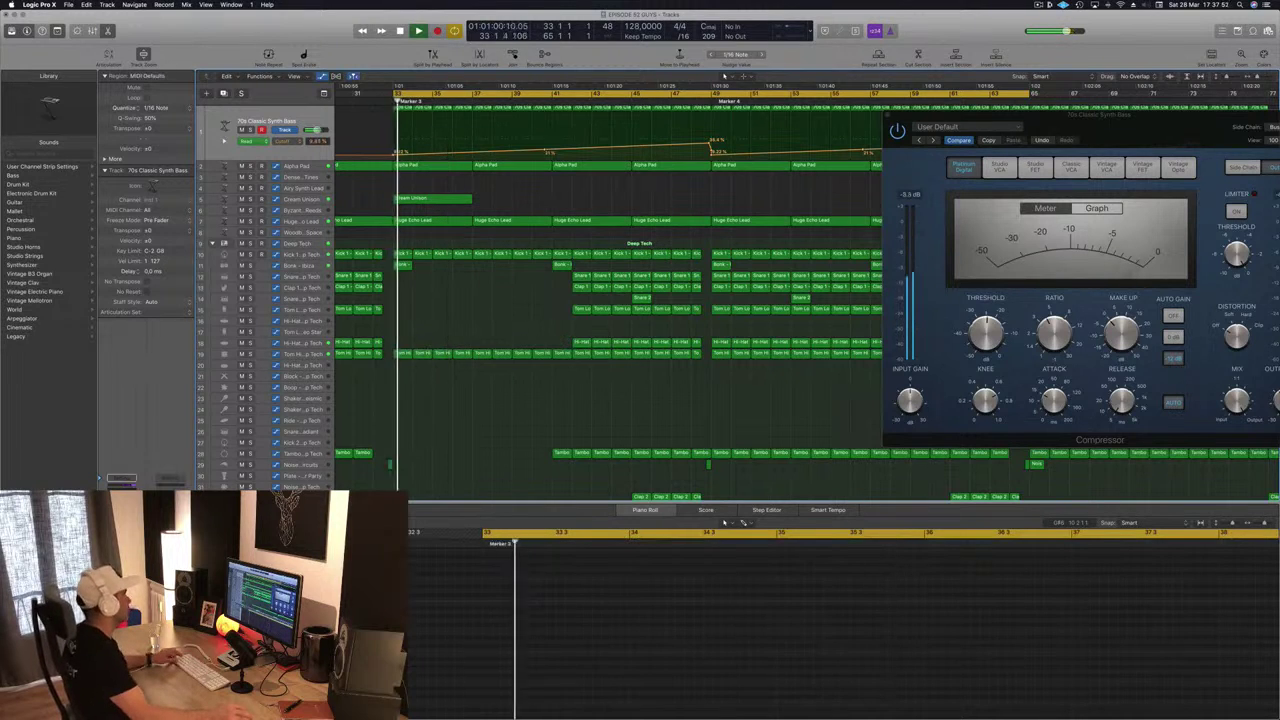
scroll(420, 324, left, 3)
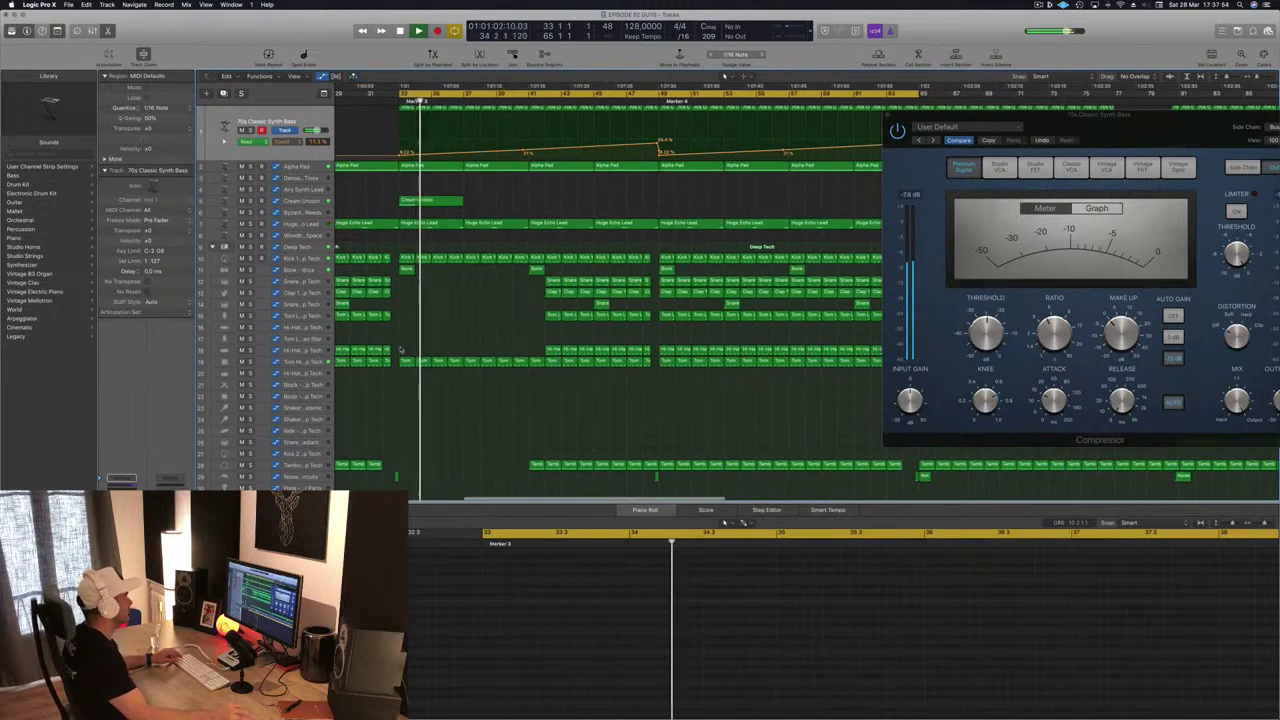
drag(400, 349, 532, 371)
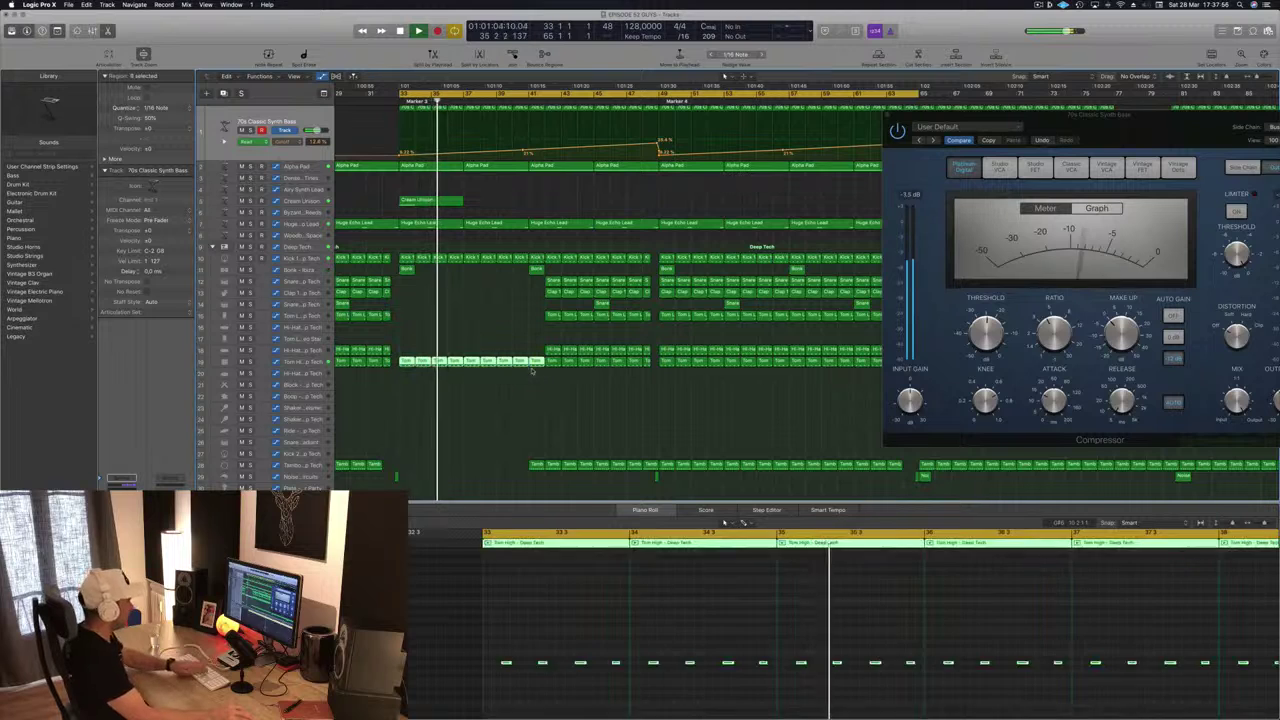
key(Delete)
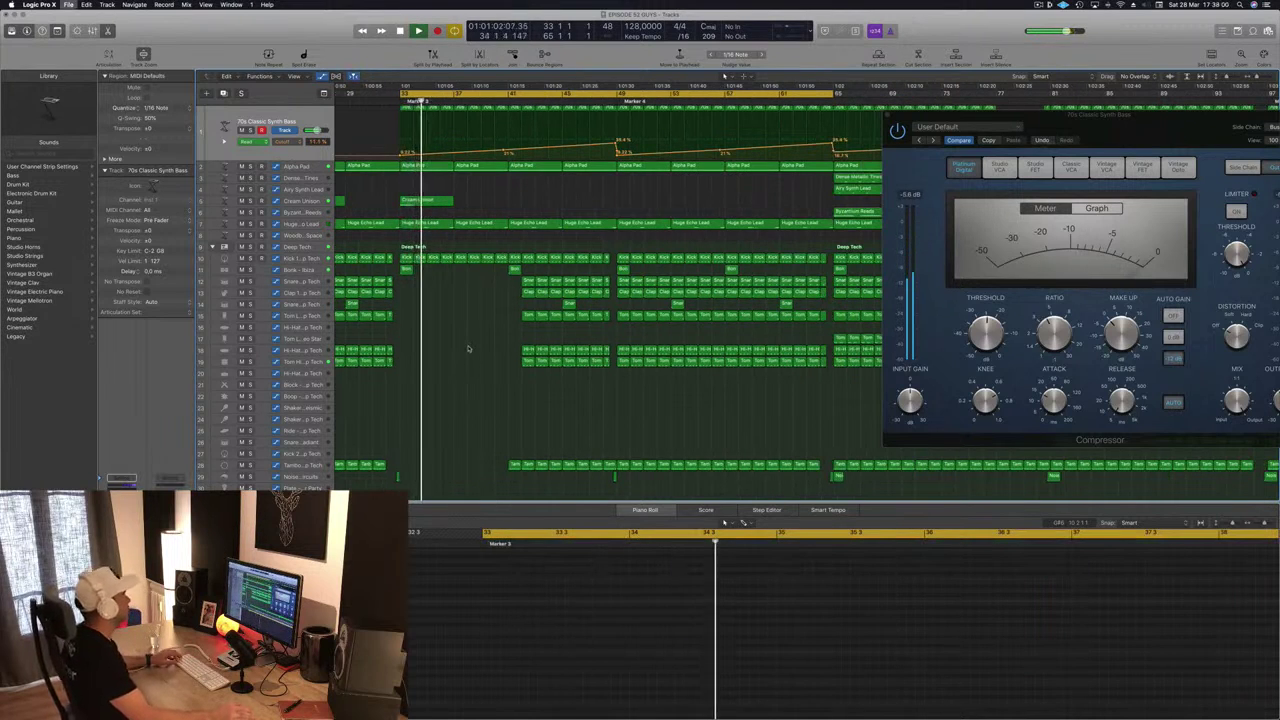
Close the 70s Classic Synth Bass track's Compressor window to uncover the arrangement.
scroll(842, 167, left, 3)
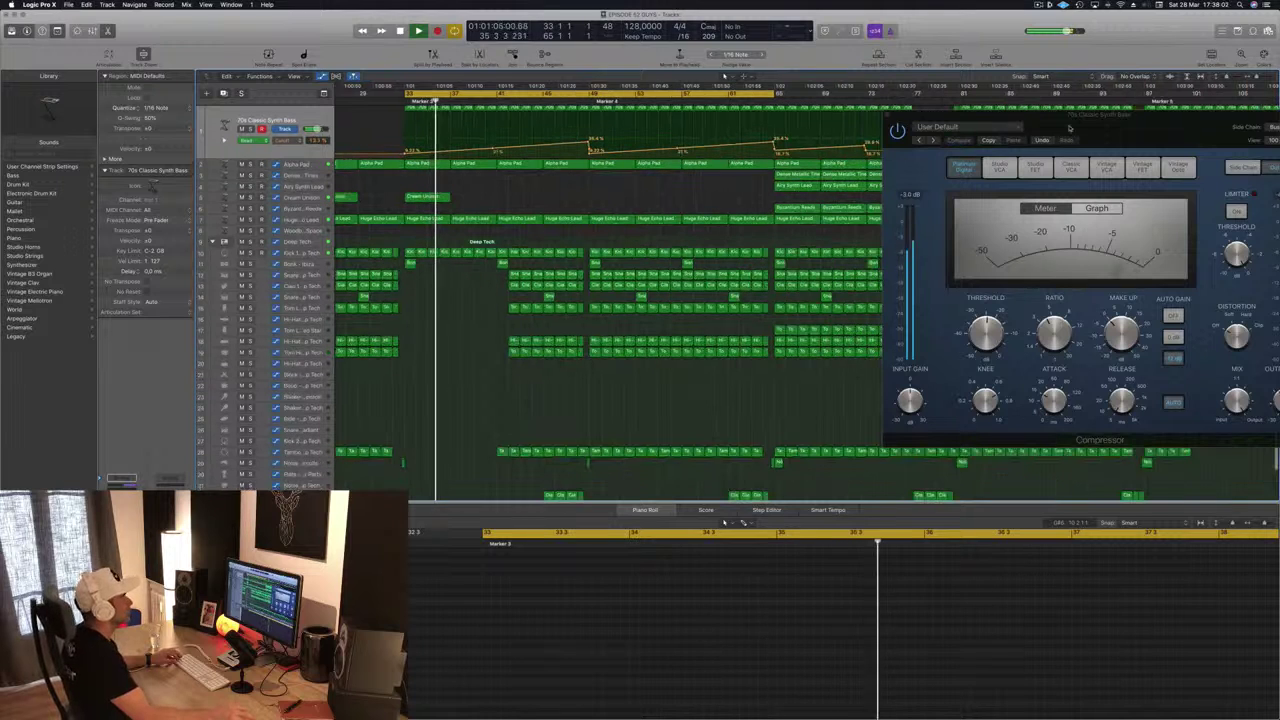
drag(1069, 127, 964, 133)
click(783, 122)
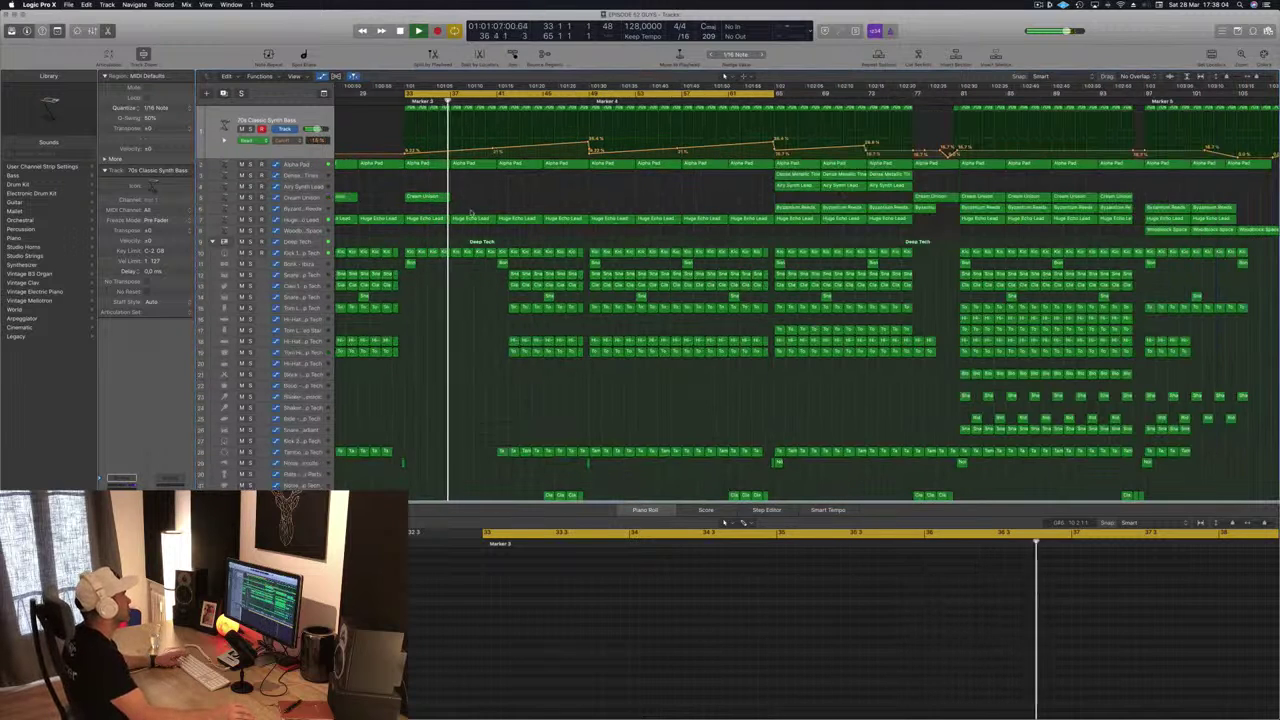
Examine the Huge Echo Lead region at bar 37 while replaying the section from Marker 3.
scroll(475, 203, left, 5)
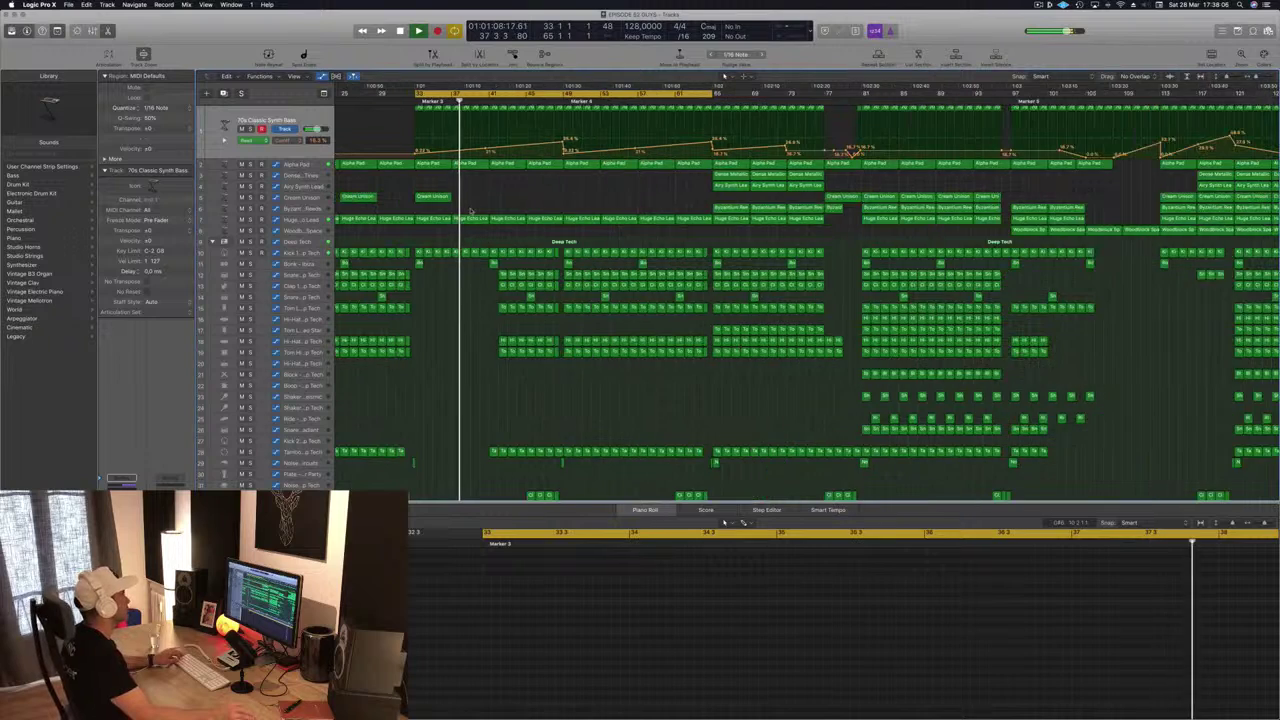
click(467, 219)
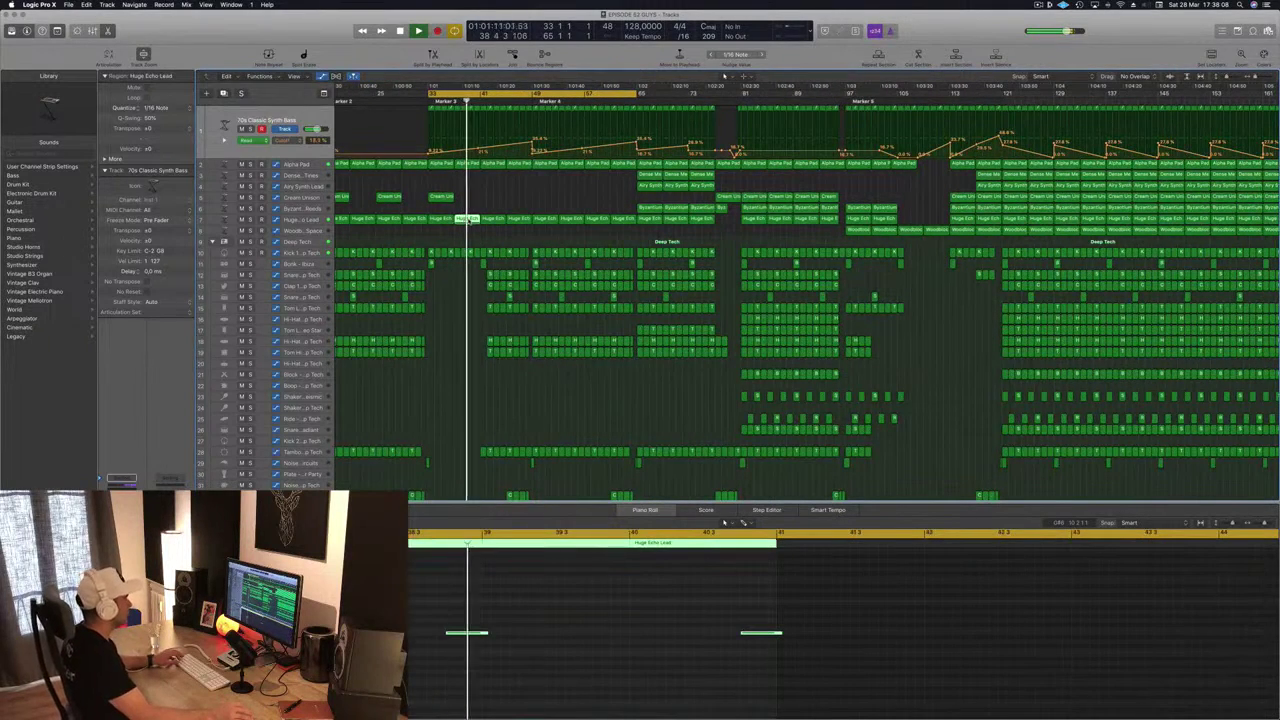
click(484, 186)
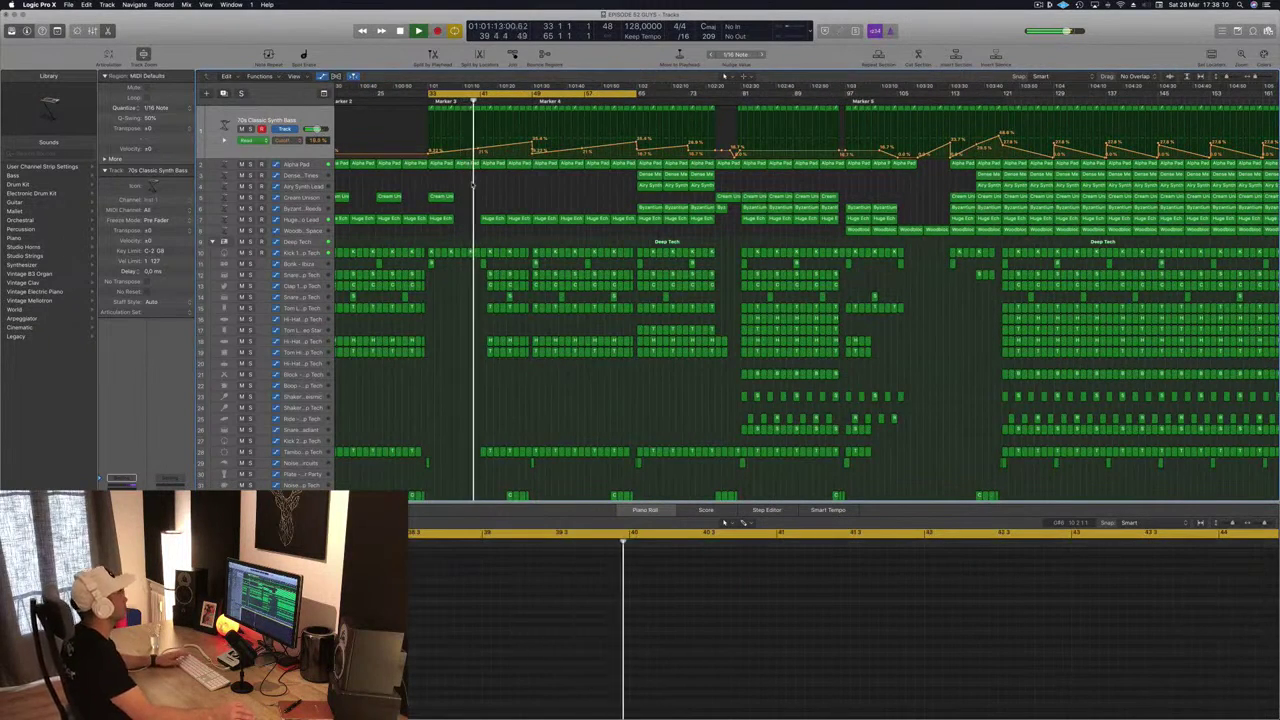
key(space)
key(space)
click(462, 218)
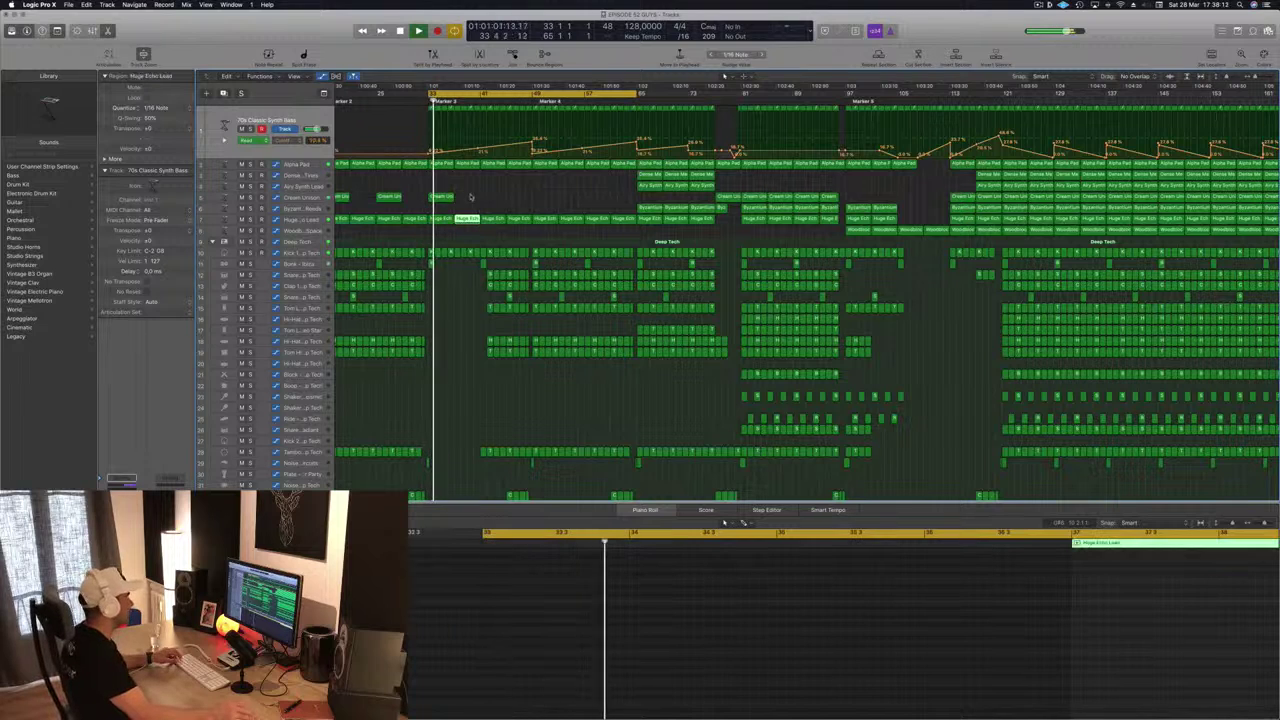
scroll(451, 137, up, 3)
scroll(451, 137, down, 2)
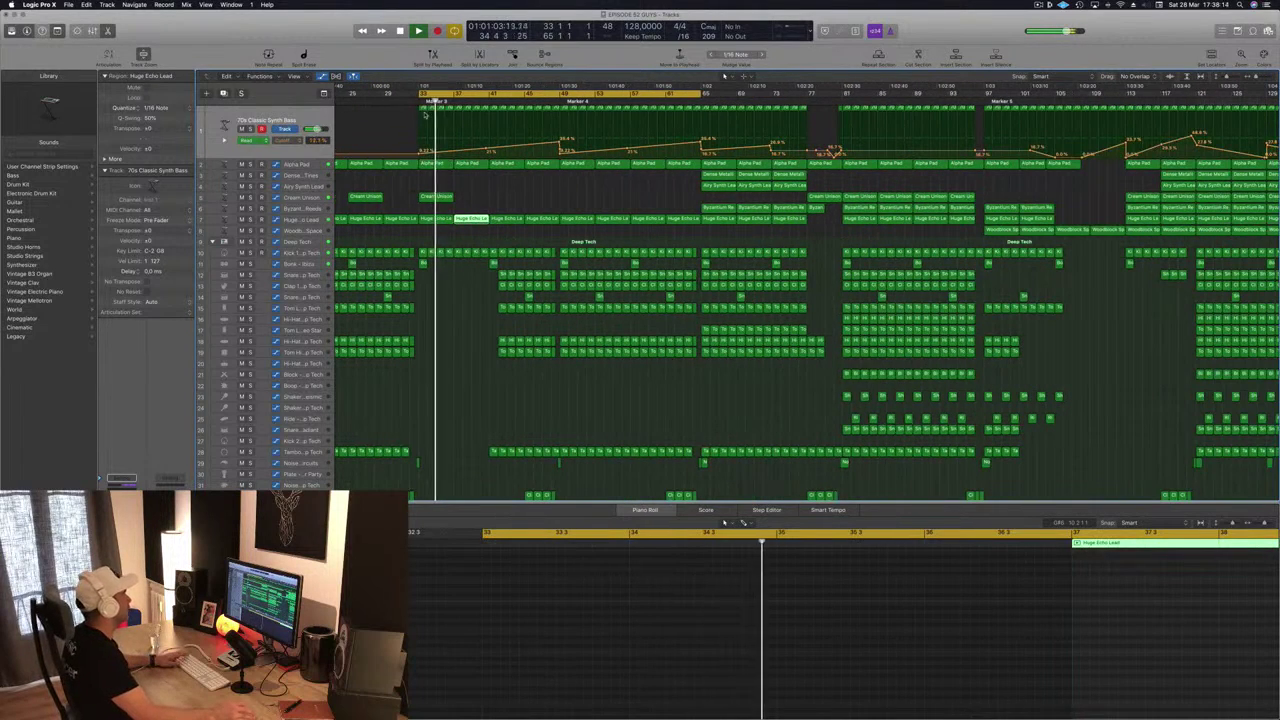
Select the Kick 1 - Deep Tech track and solo it during playback.
click(311, 121)
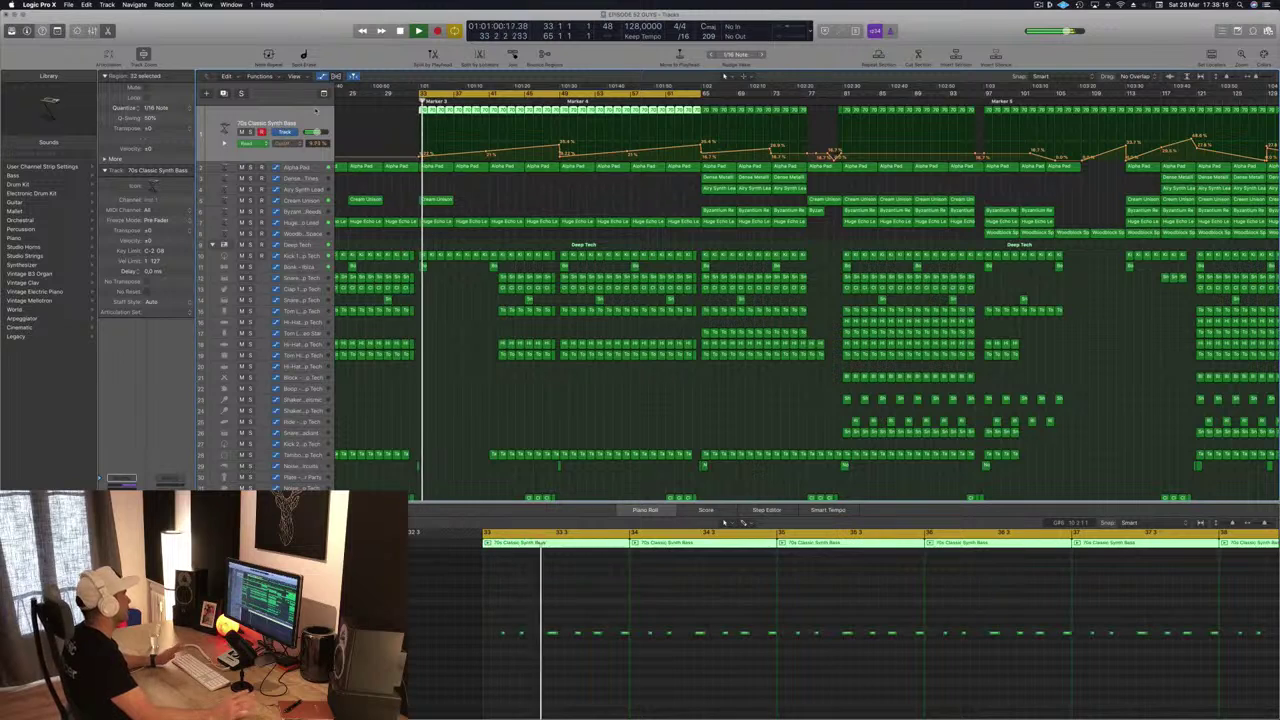
click(311, 256)
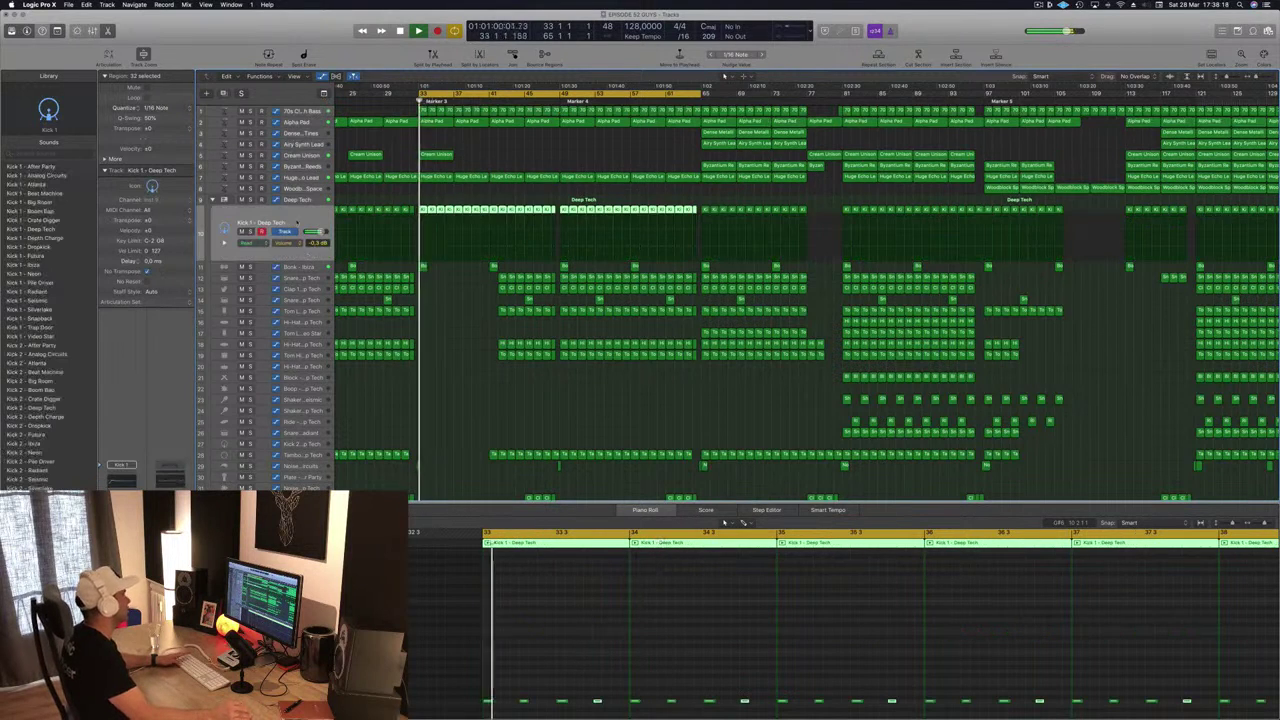
key(s)
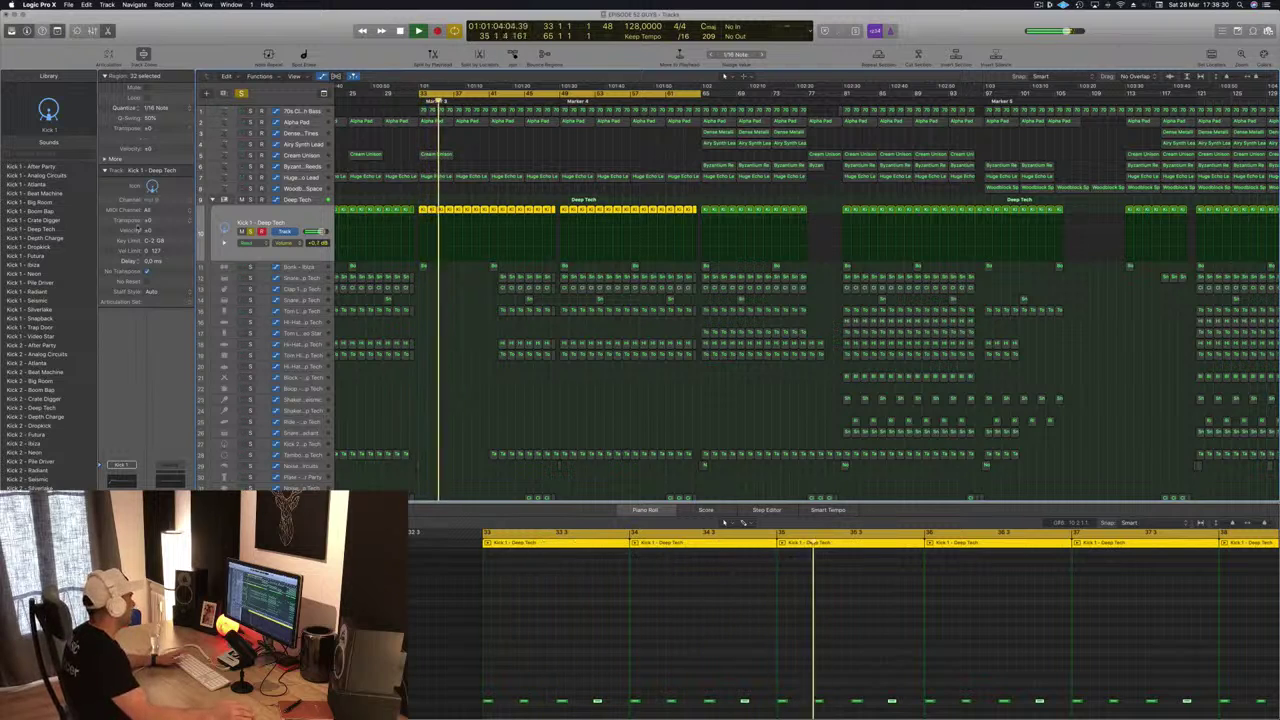
Open the Multipressor on the Deep Tech track and adjust the settings of its first band.
click(301, 200)
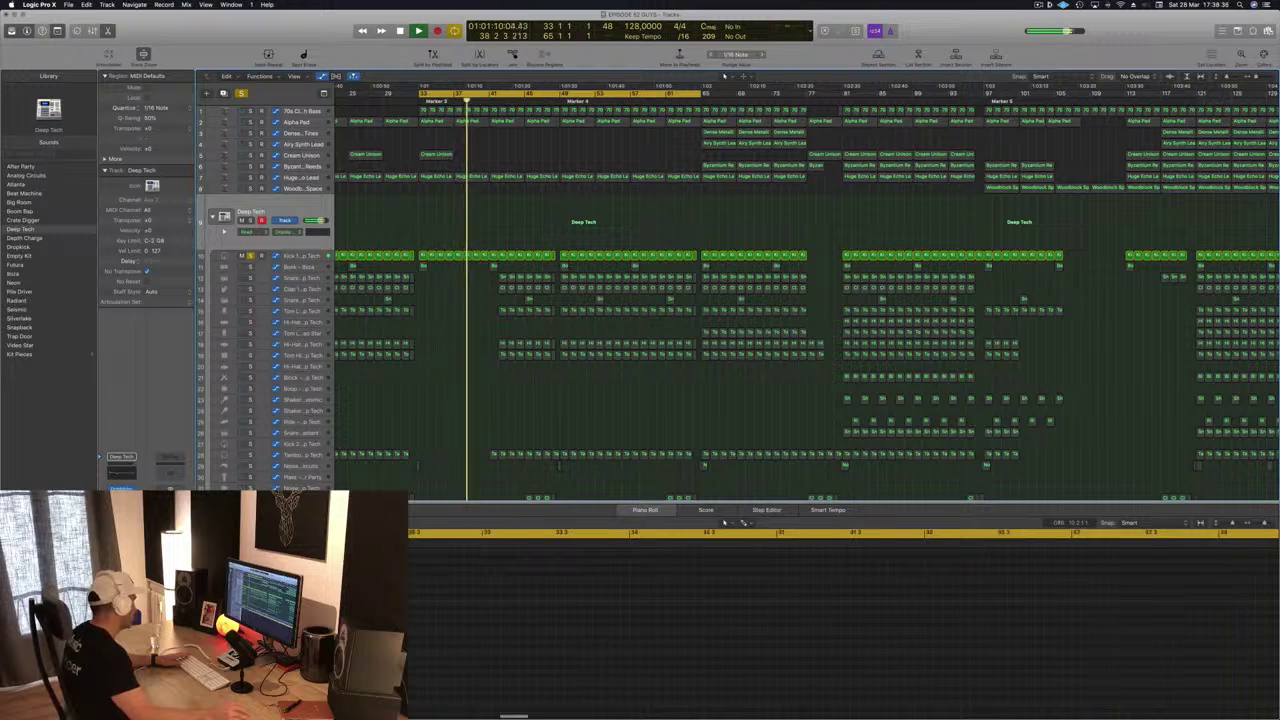
click(121, 516)
drag(221, 30, 763, 236)
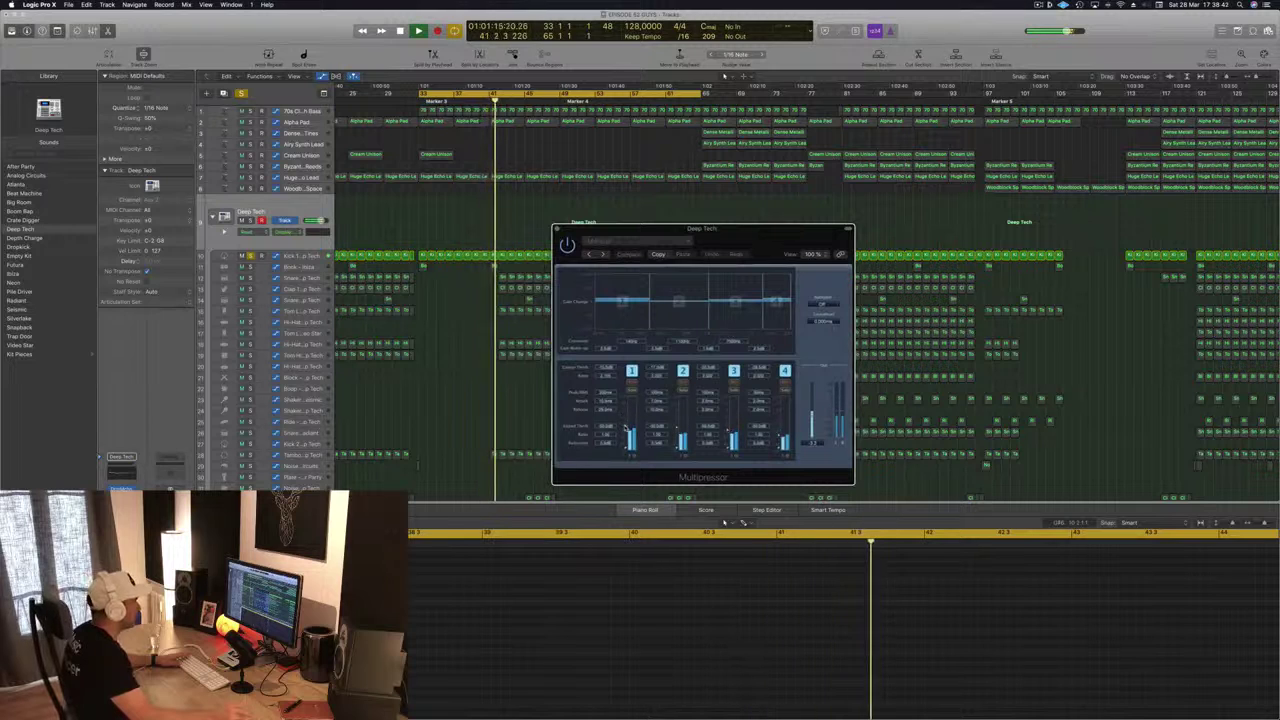
drag(625, 428, 626, 432)
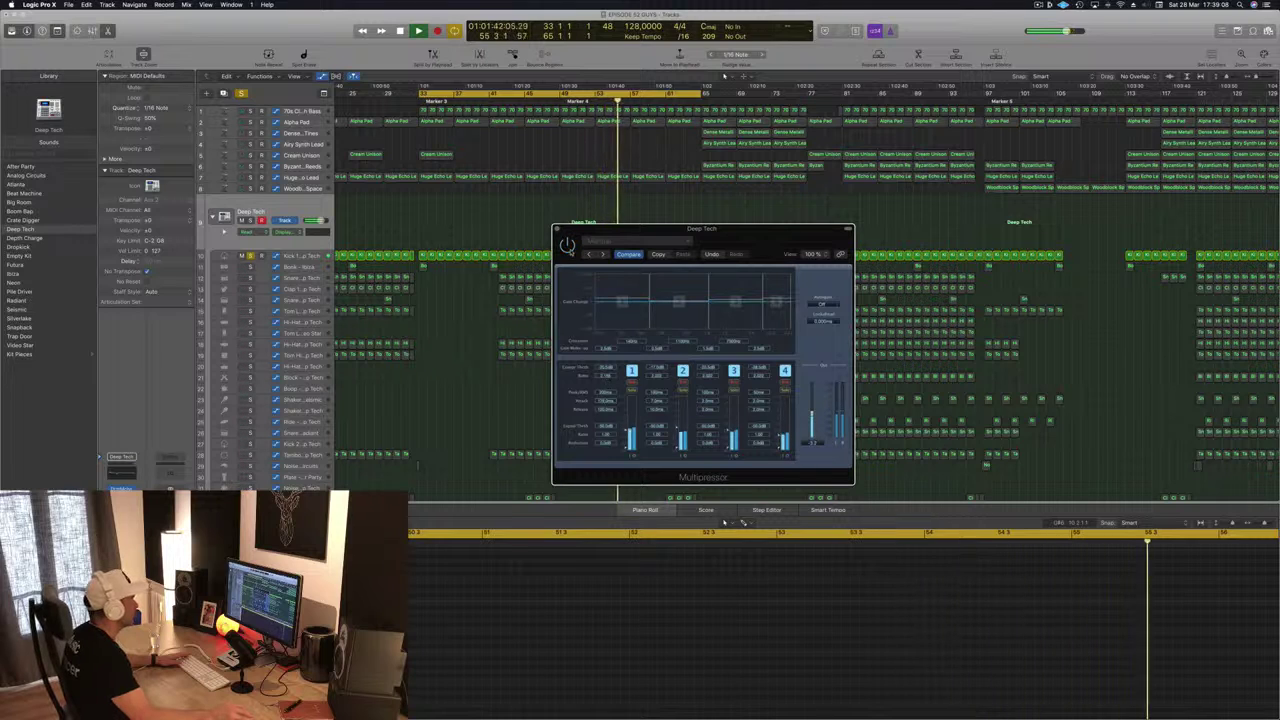
Replay the soloed kick from Marker 3 with the Multipressor in view, and close the plug-in window.
drag(702, 229, 575, 238)
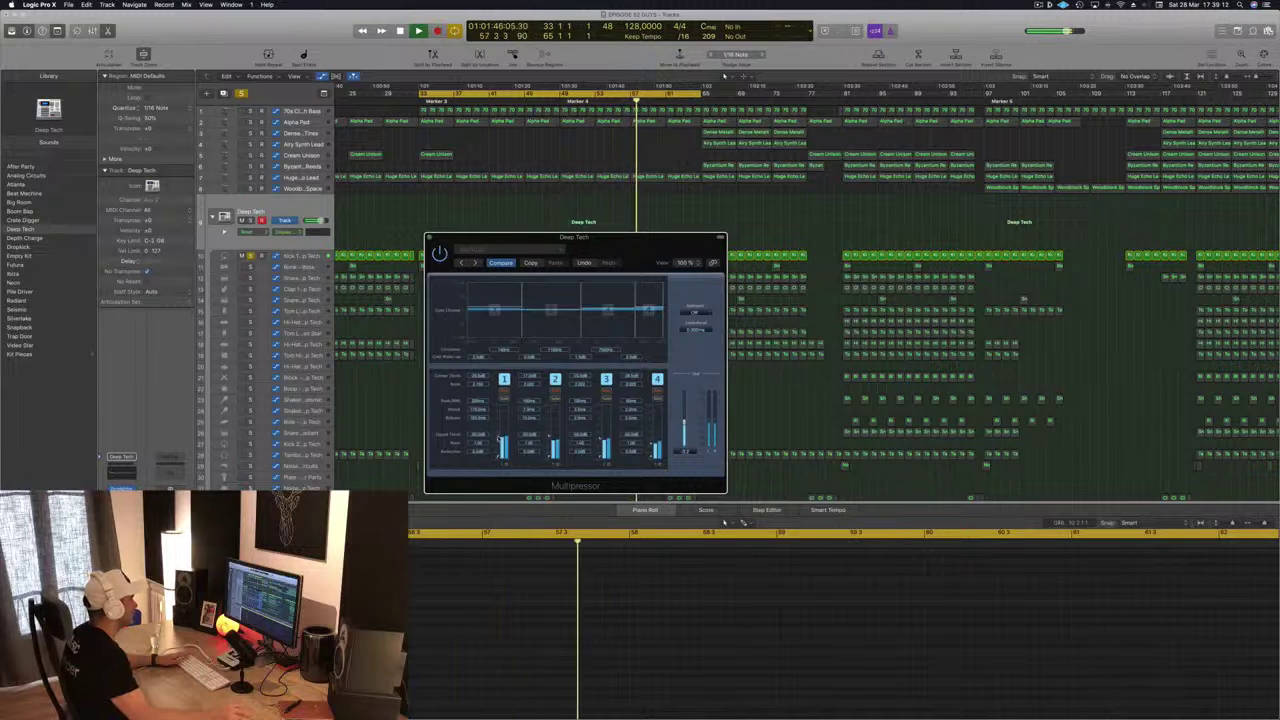
click(721, 238)
key(space)
key(space)
key(space)
key(space)
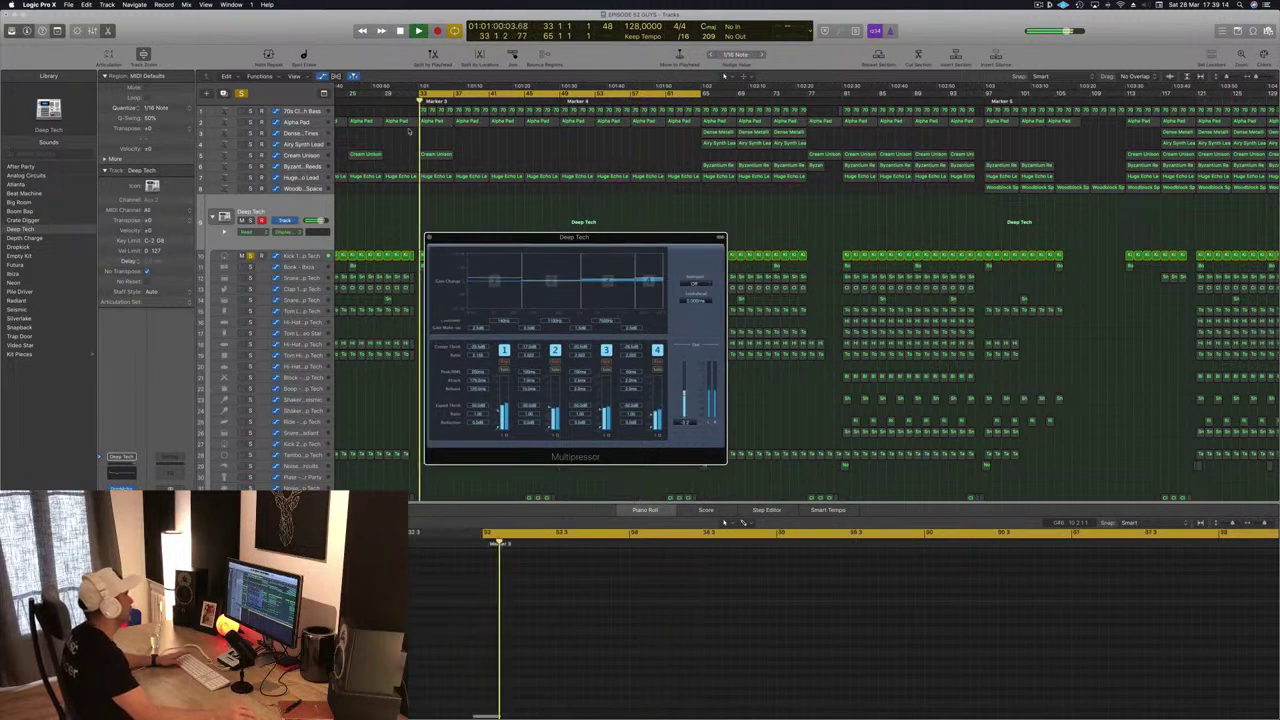
click(430, 238)
Solo the 70s Classic Synth Bass track together with the kick and replay from Marker 3.
scroll(363, 206, up, 1)
key(space)
key(space)
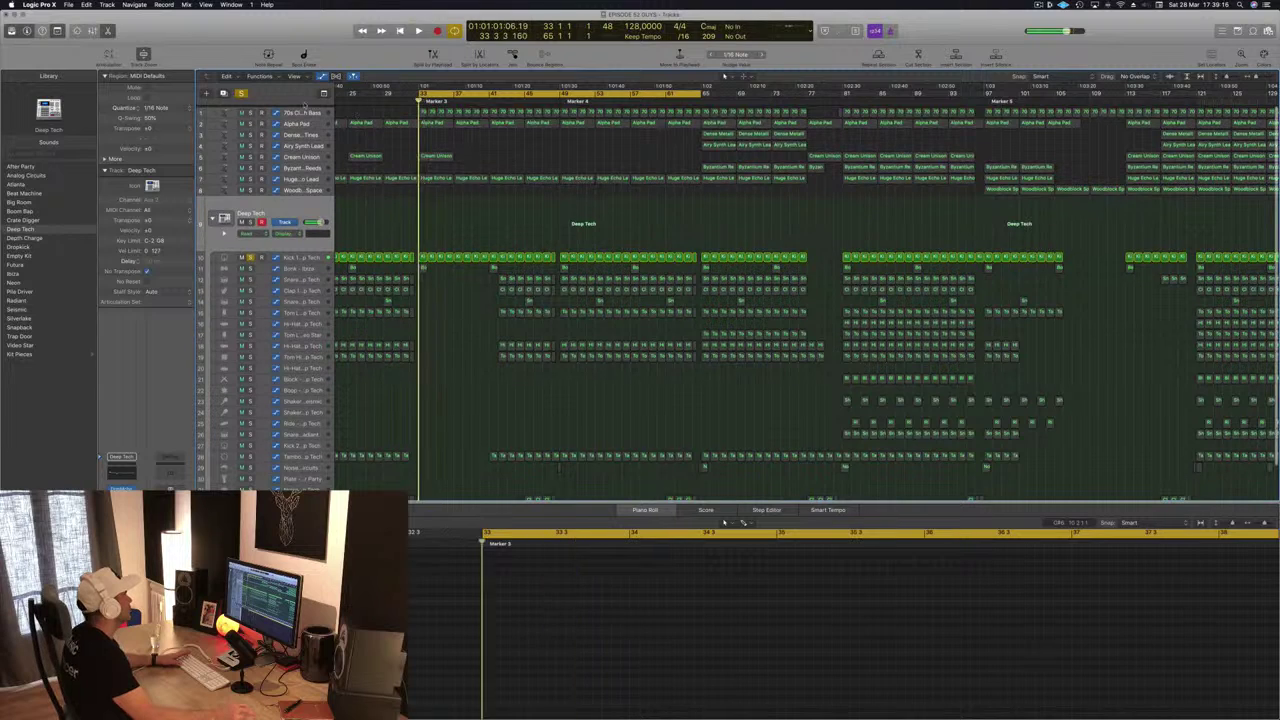
click(251, 114)
scroll(251, 115, down, 1)
key(space)
key(space)
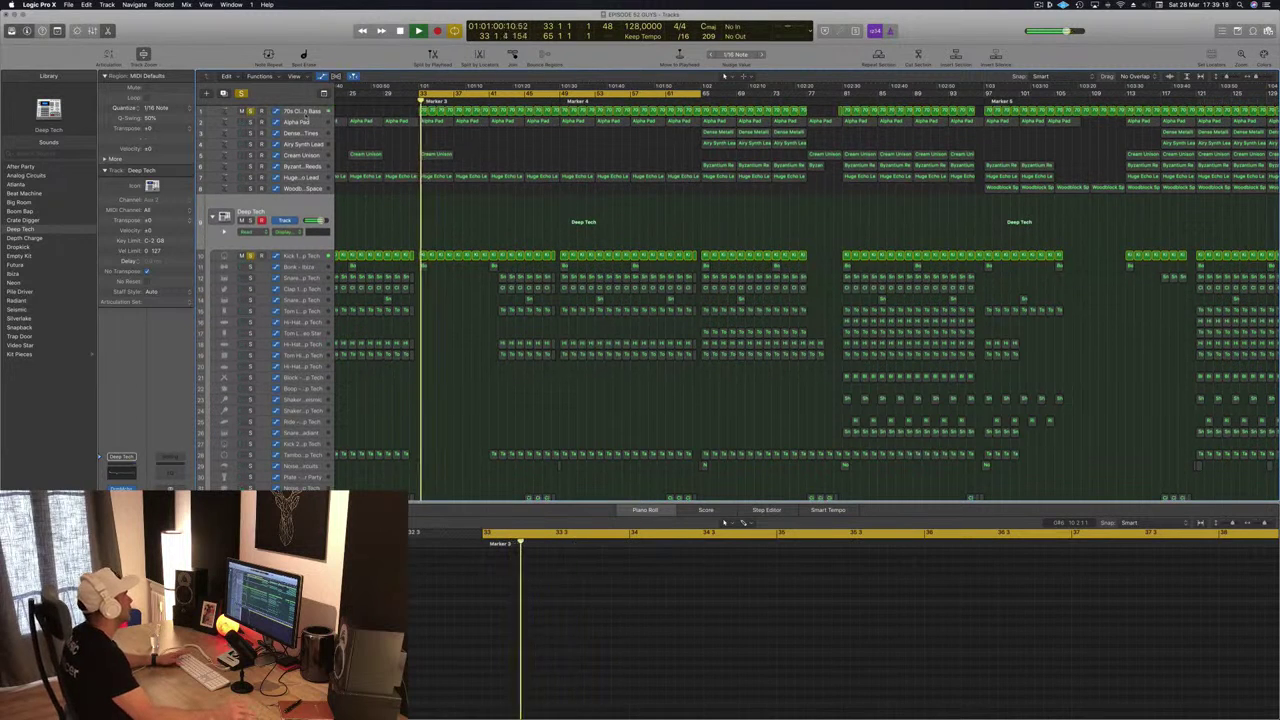
Examine the 70s Classic Synth Bass track's Channel EQ spectrum during playback and close the plug-in window.
click(297, 113)
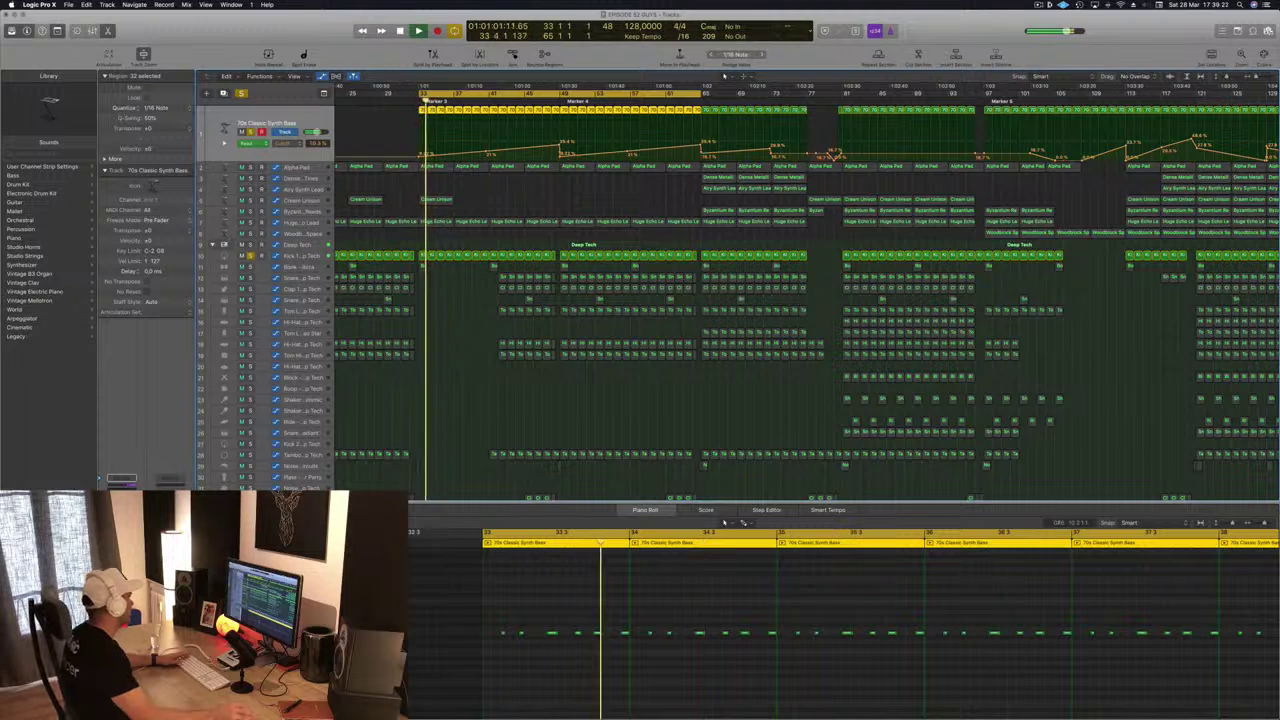
click(122, 484)
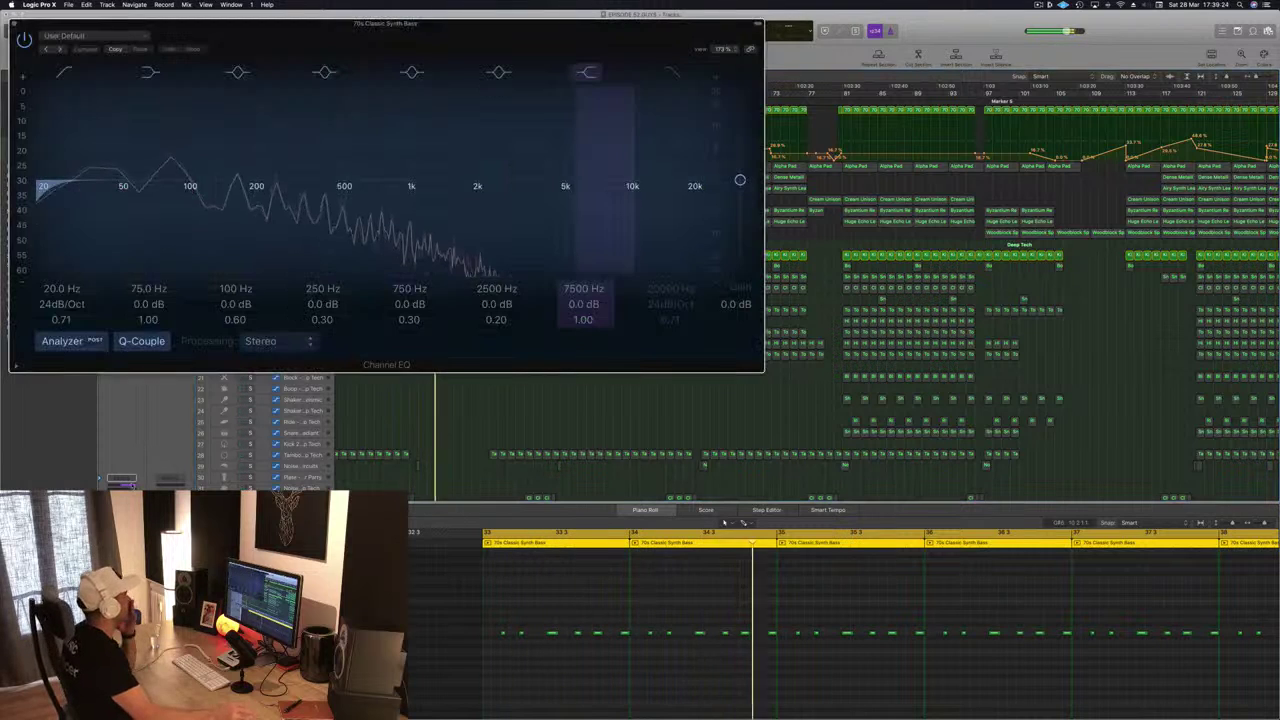
drag(474, 52, 895, 74)
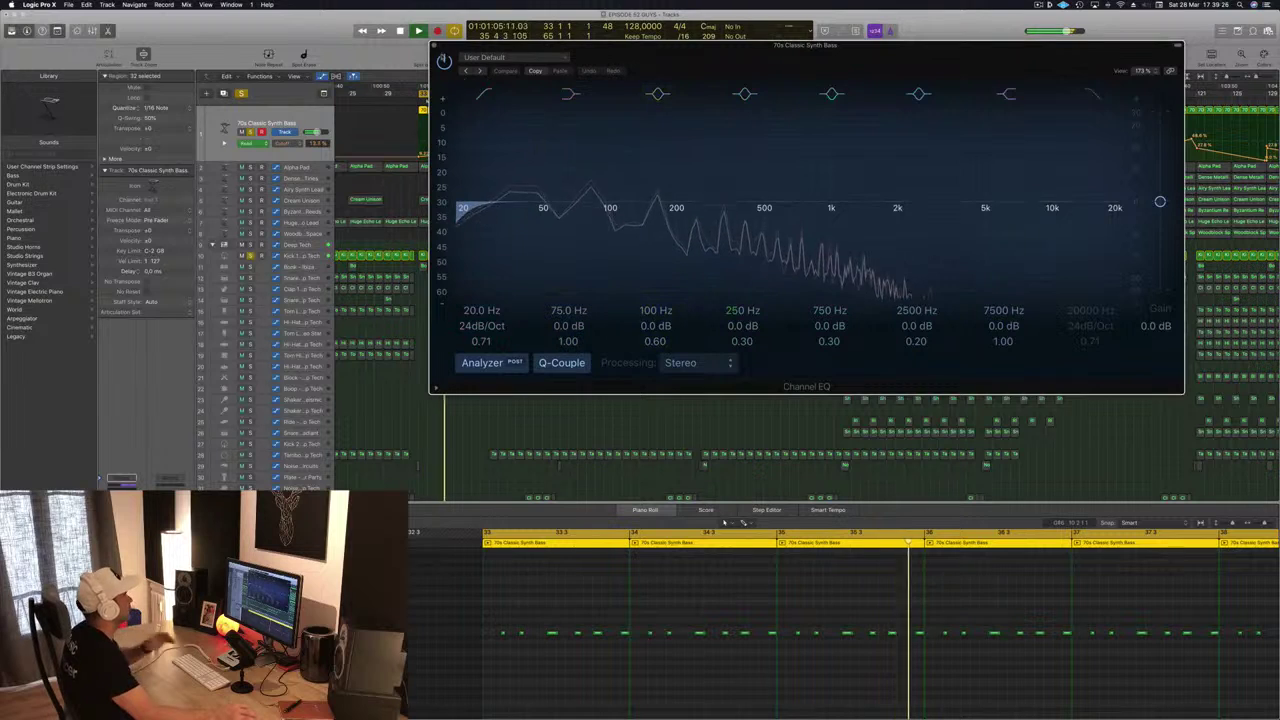
click(434, 46)
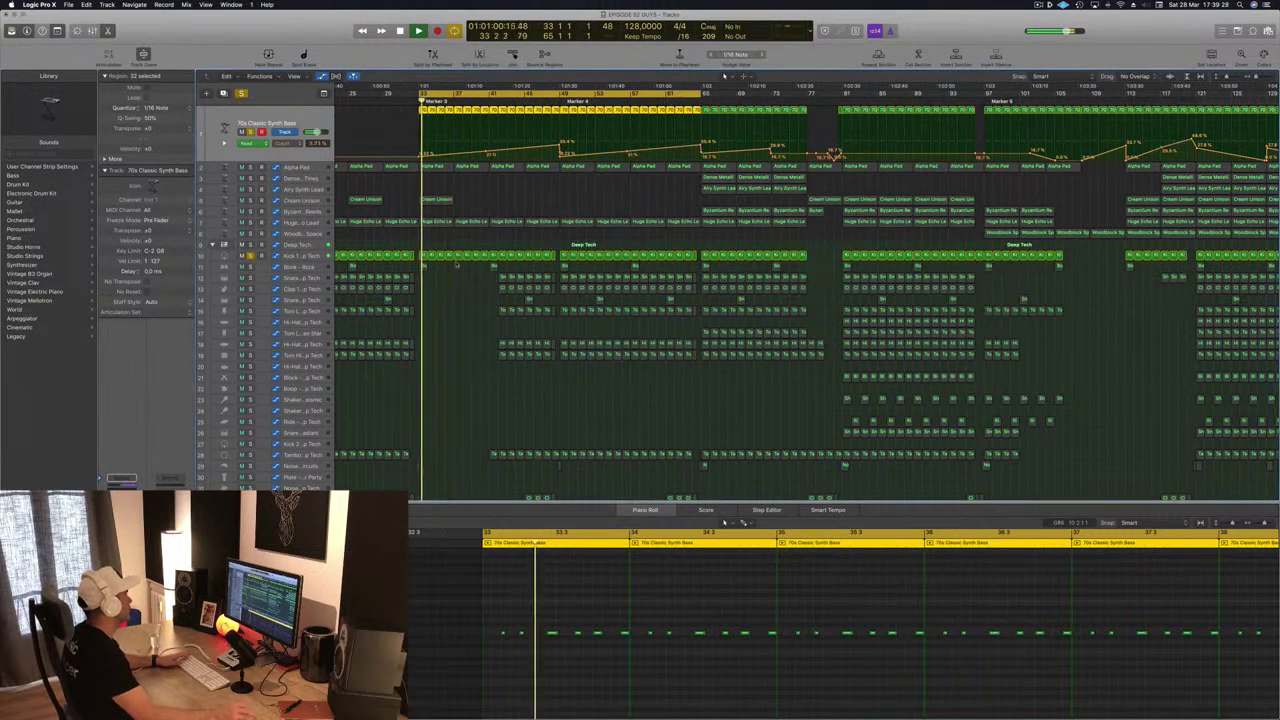
Show the Smart Controls for the Kick 1 - Deep Tech track and restart playback from Marker 3.
click(321, 258)
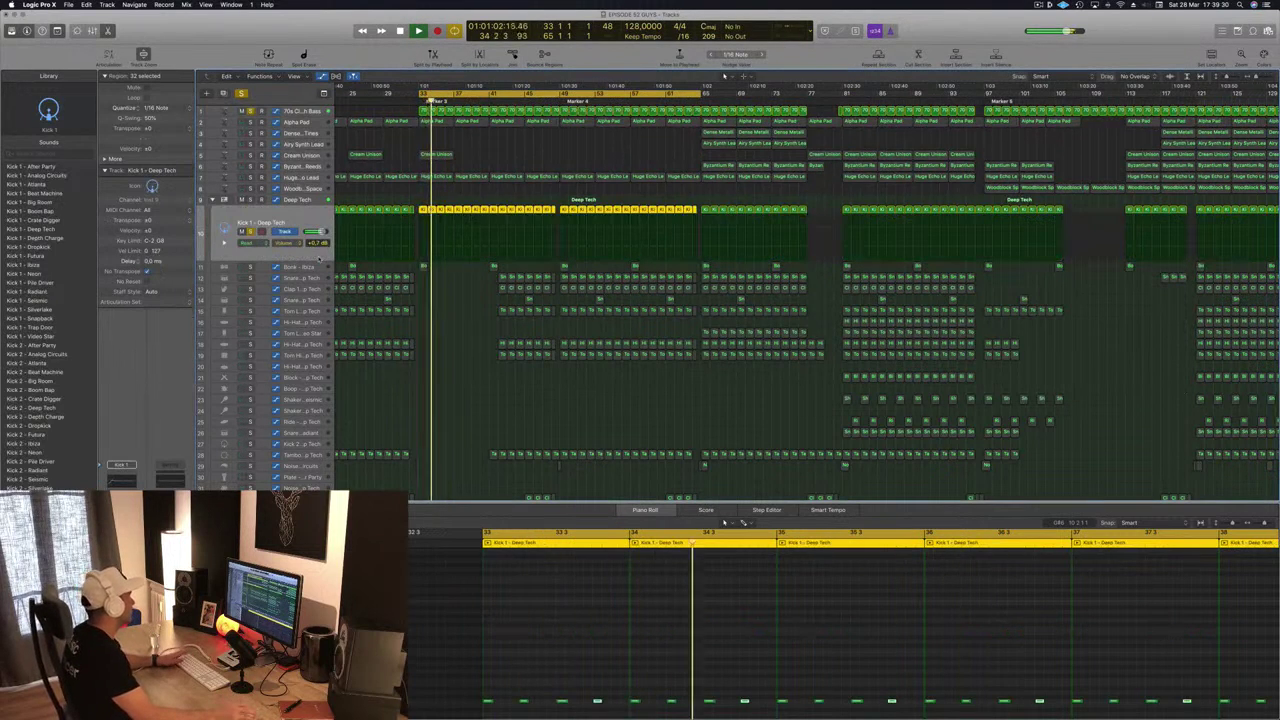
click(315, 203)
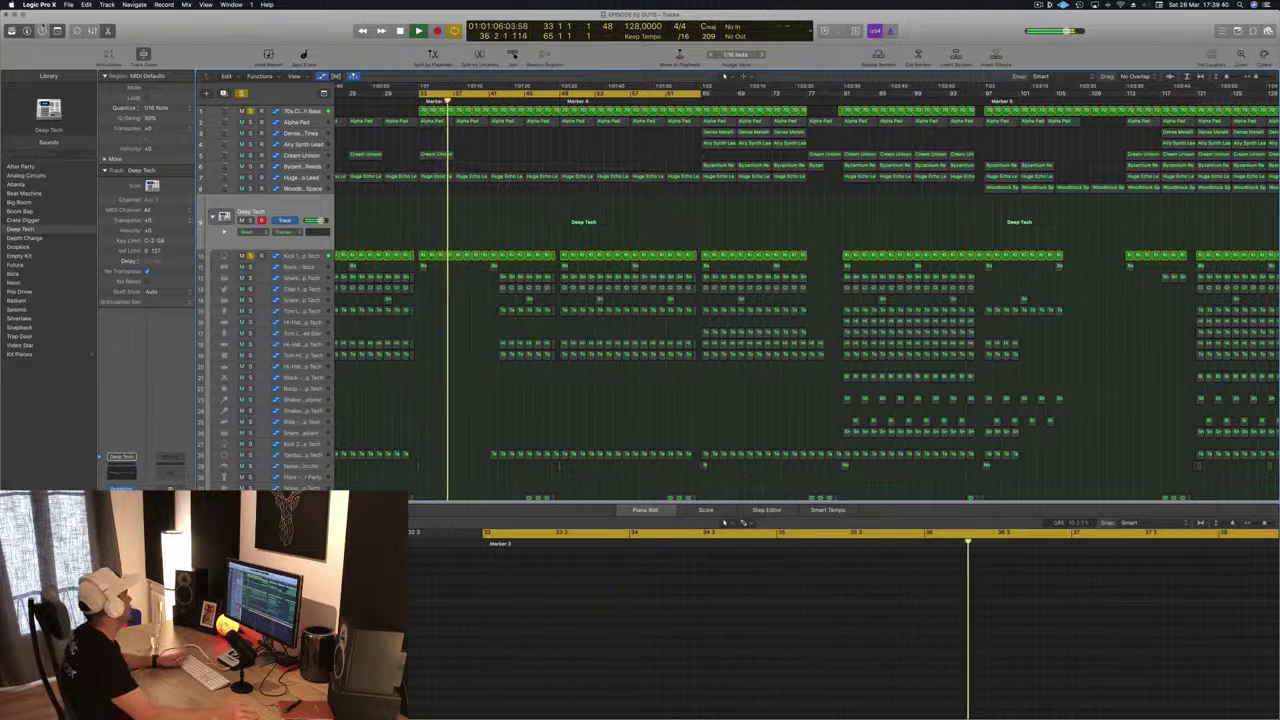
key(b)
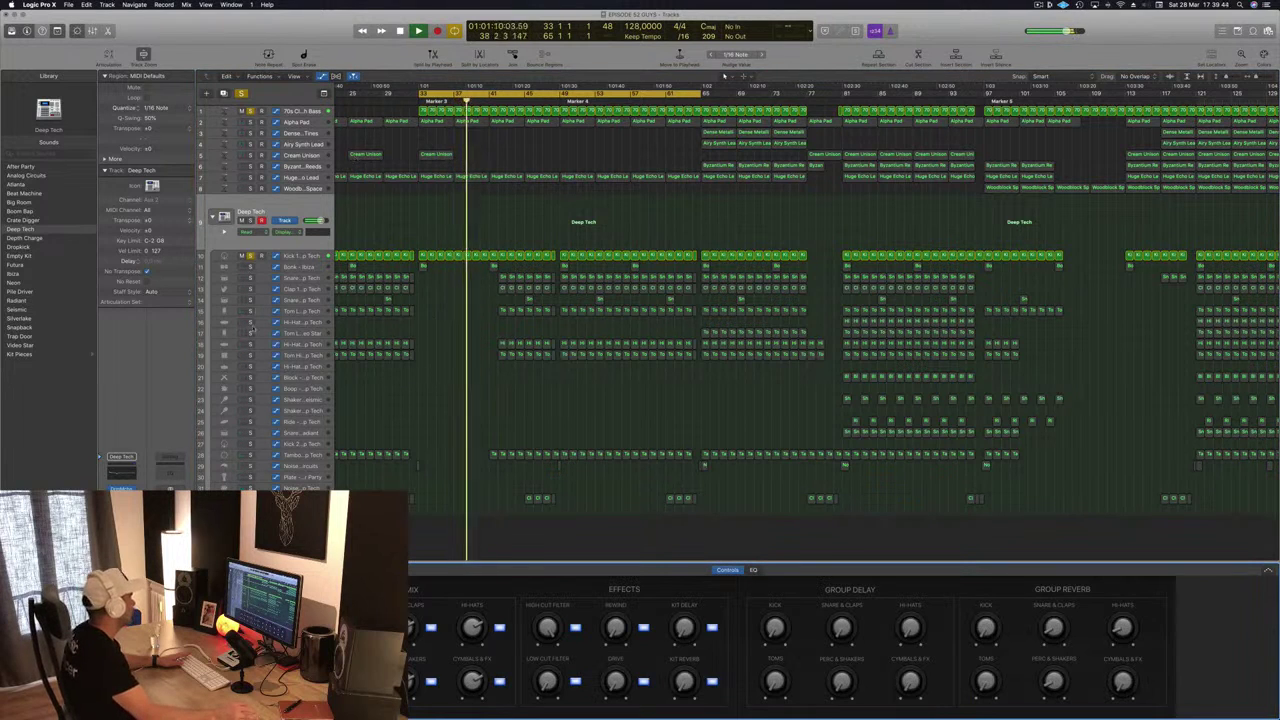
click(302, 258)
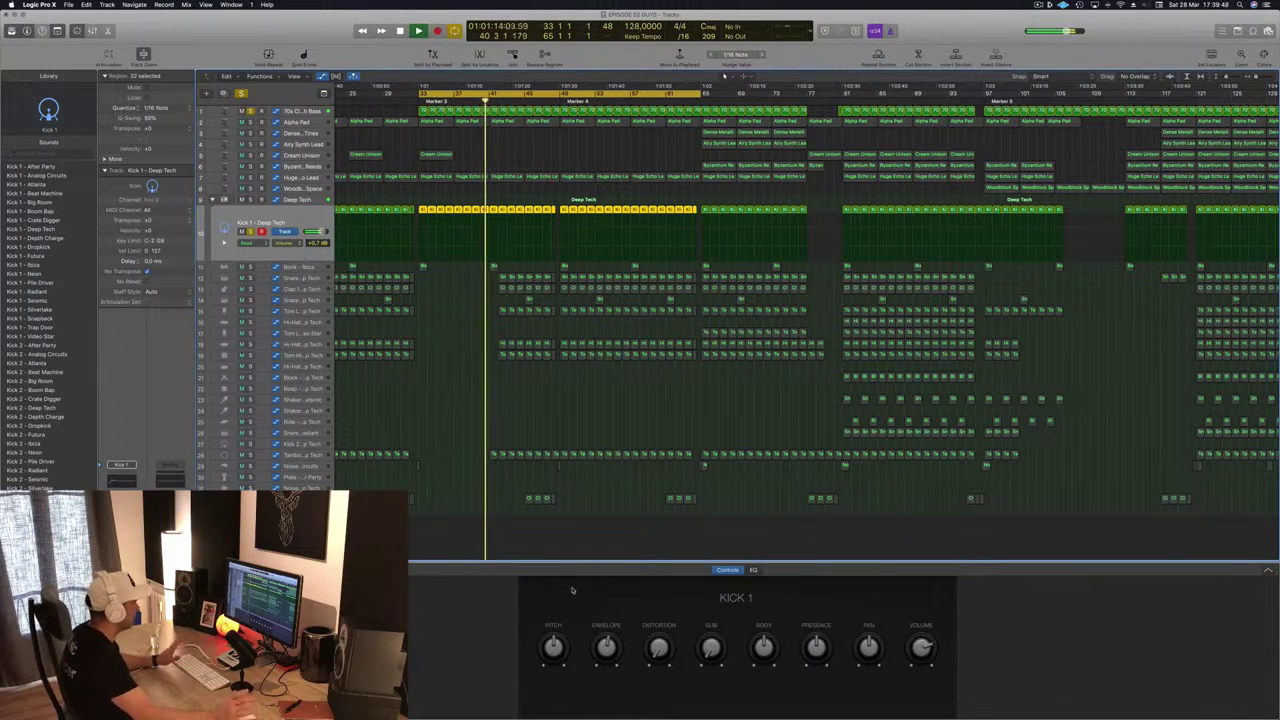
key(space)
key(space)
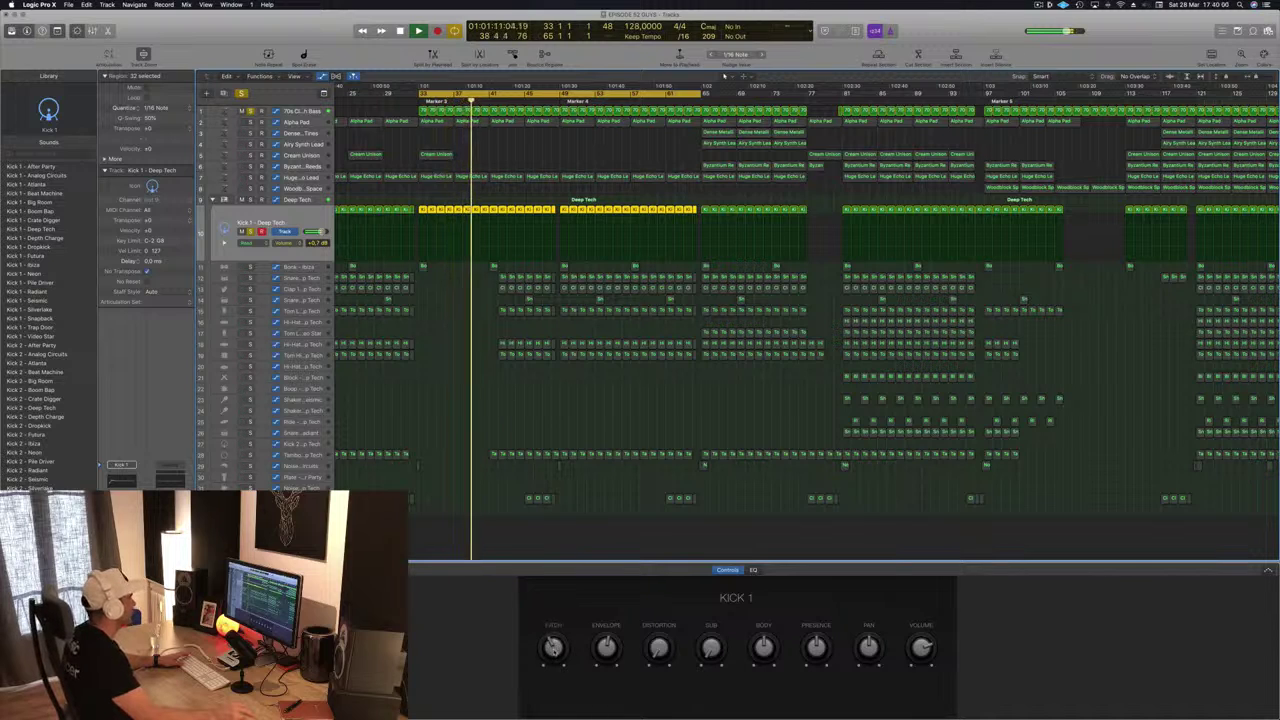
Adjust the kick's Pitch, raise its Envelope and try its Distortion control while replaying kick and bass from Marker 3.
mouse_move(554, 652)
mouse_down()
mouse_move(554, 665)
mouse_move(555, 642)
mouse_up()
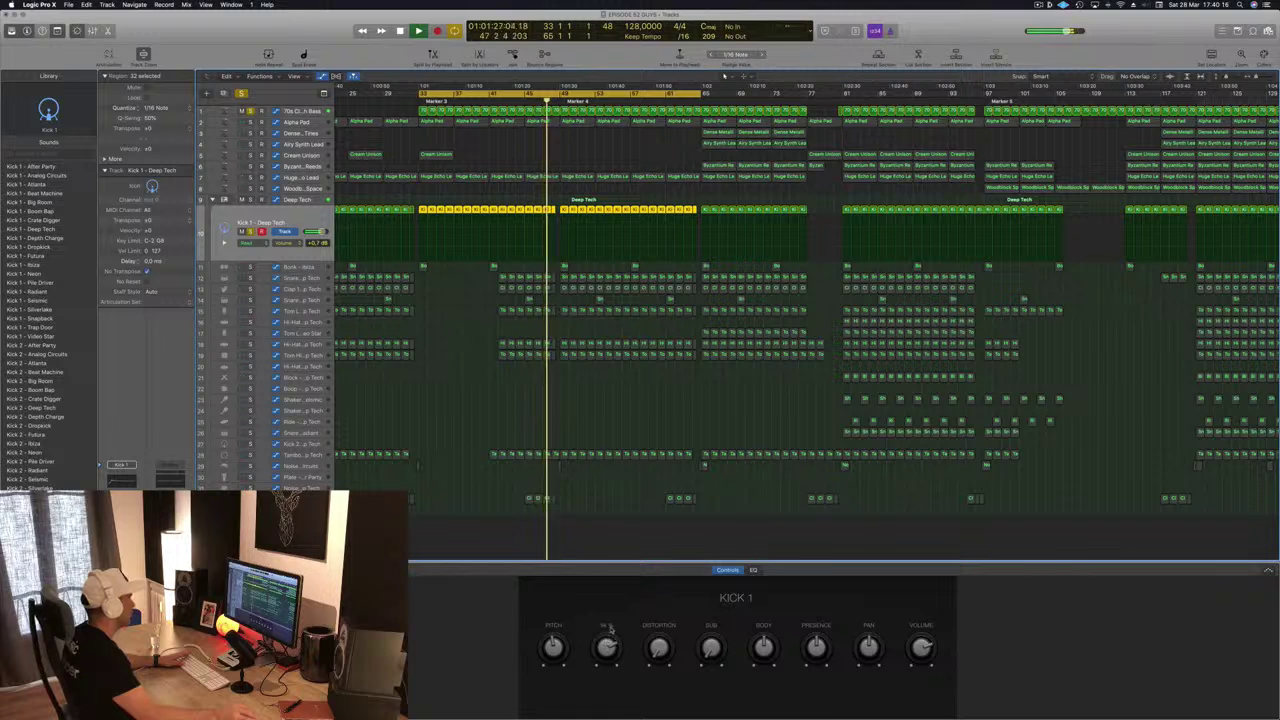
key(space)
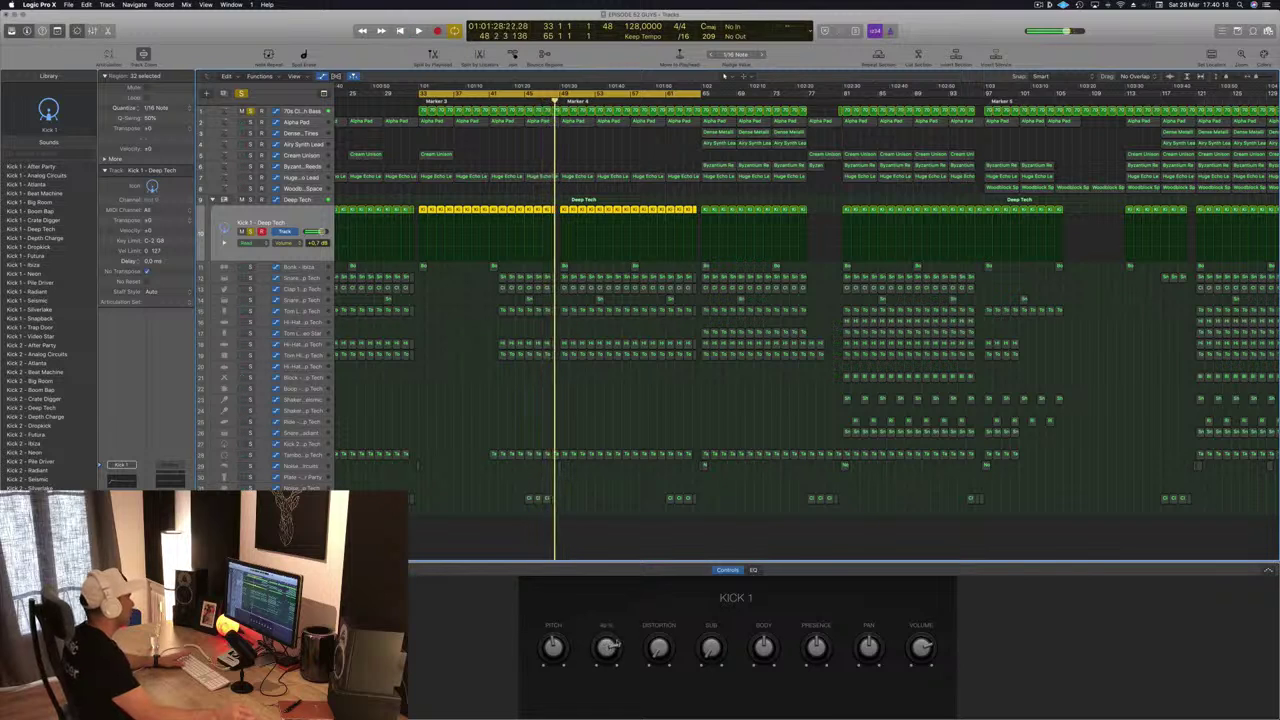
key(space)
drag(660, 648, 659, 636)
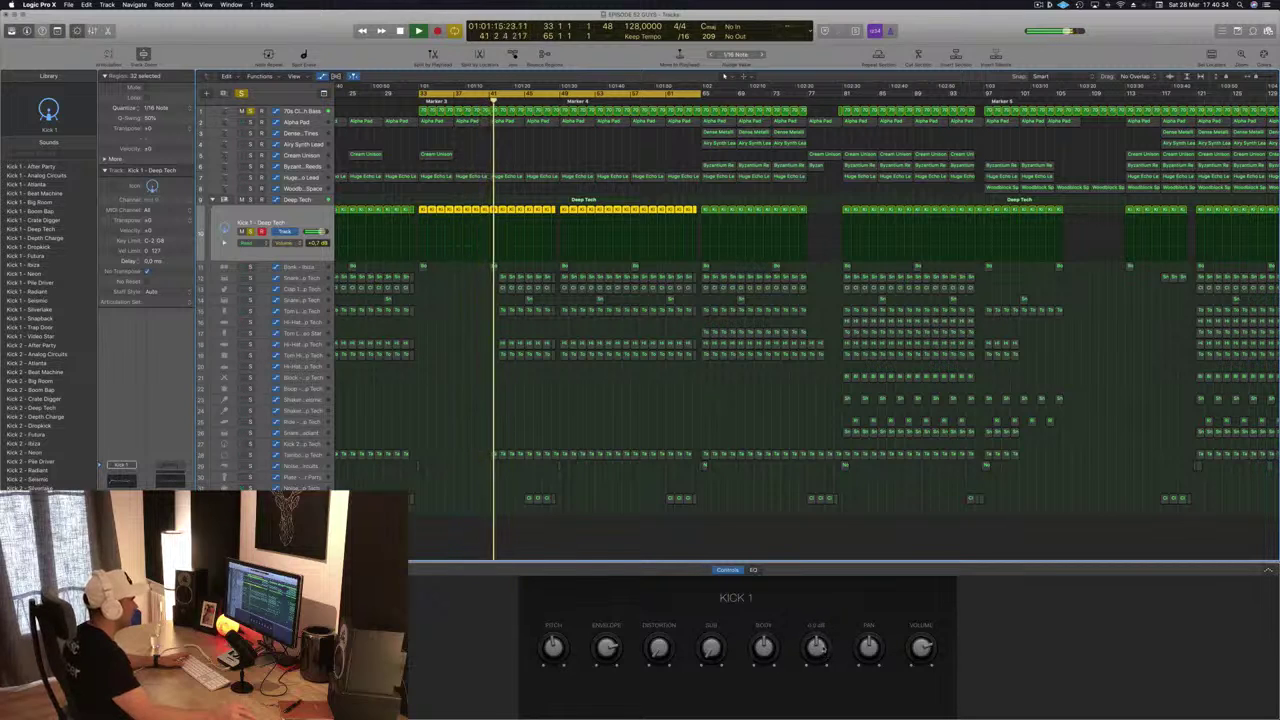
key(space)
key(space)
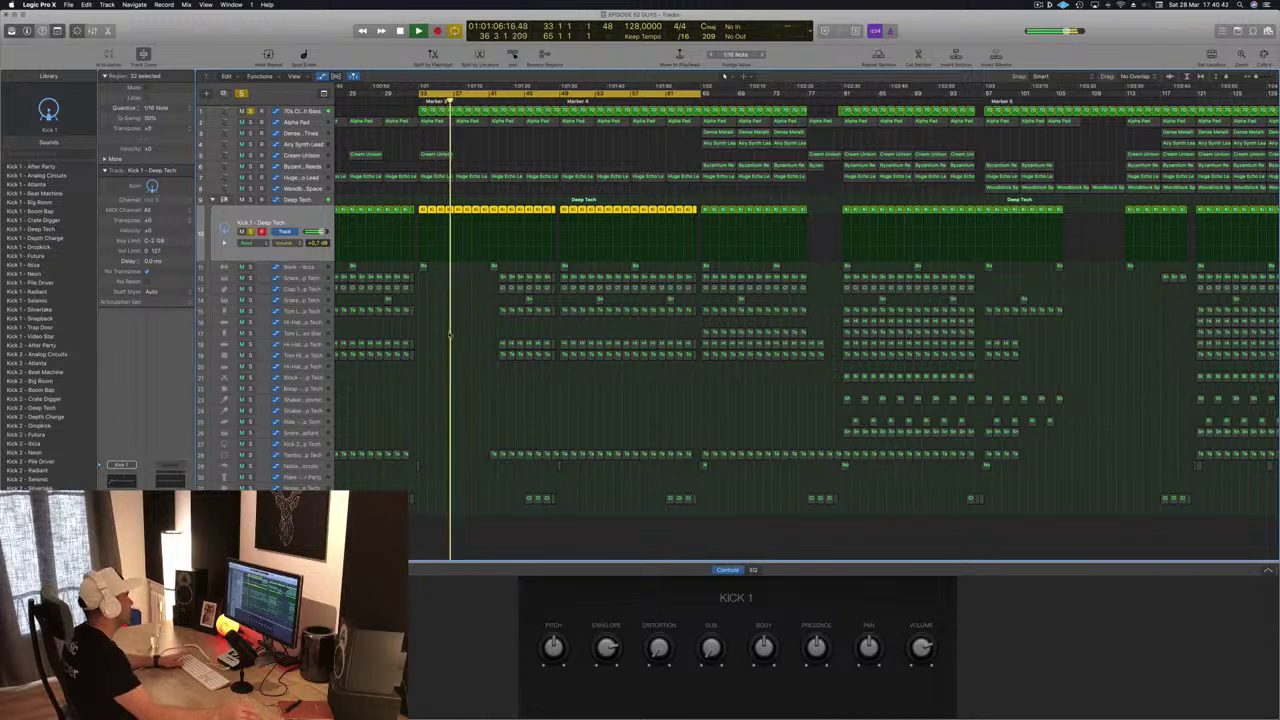
key(space)
key(space)
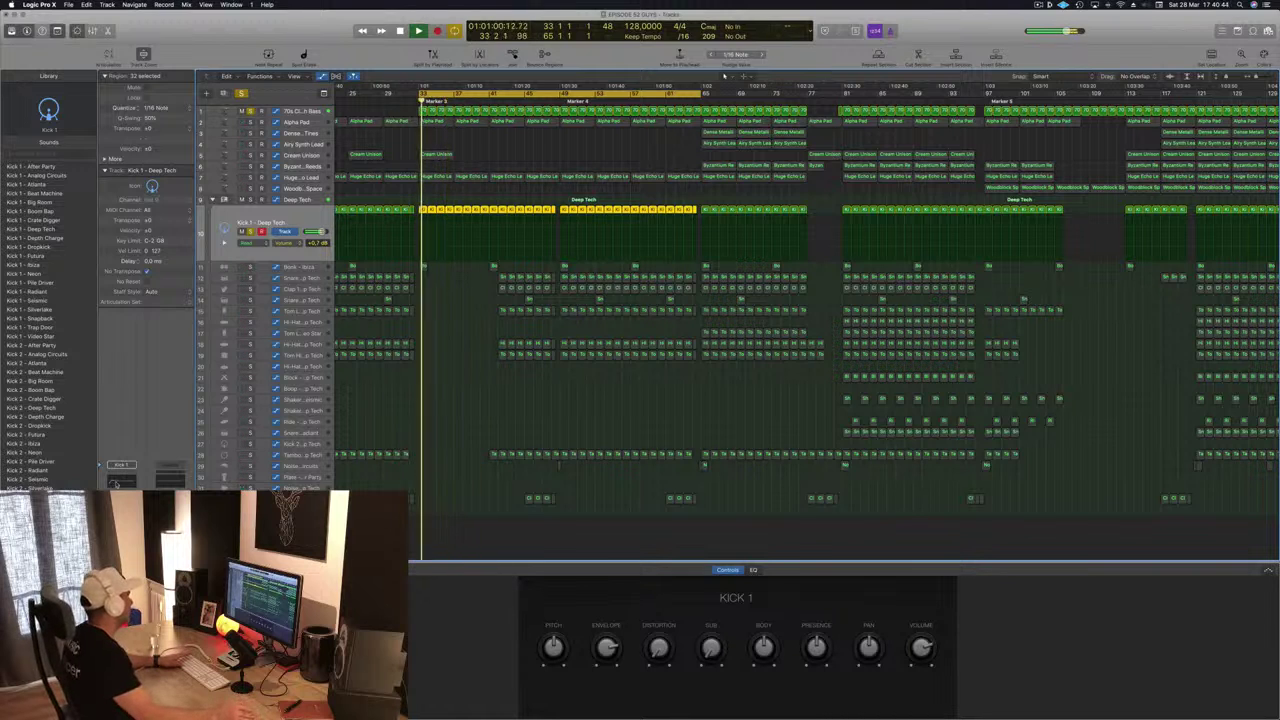
Set the high-cut band of the kick's Channel EQ to 2500 Hz with a 6 dB/Oct slope, and close the plug-in window.
click(121, 481)
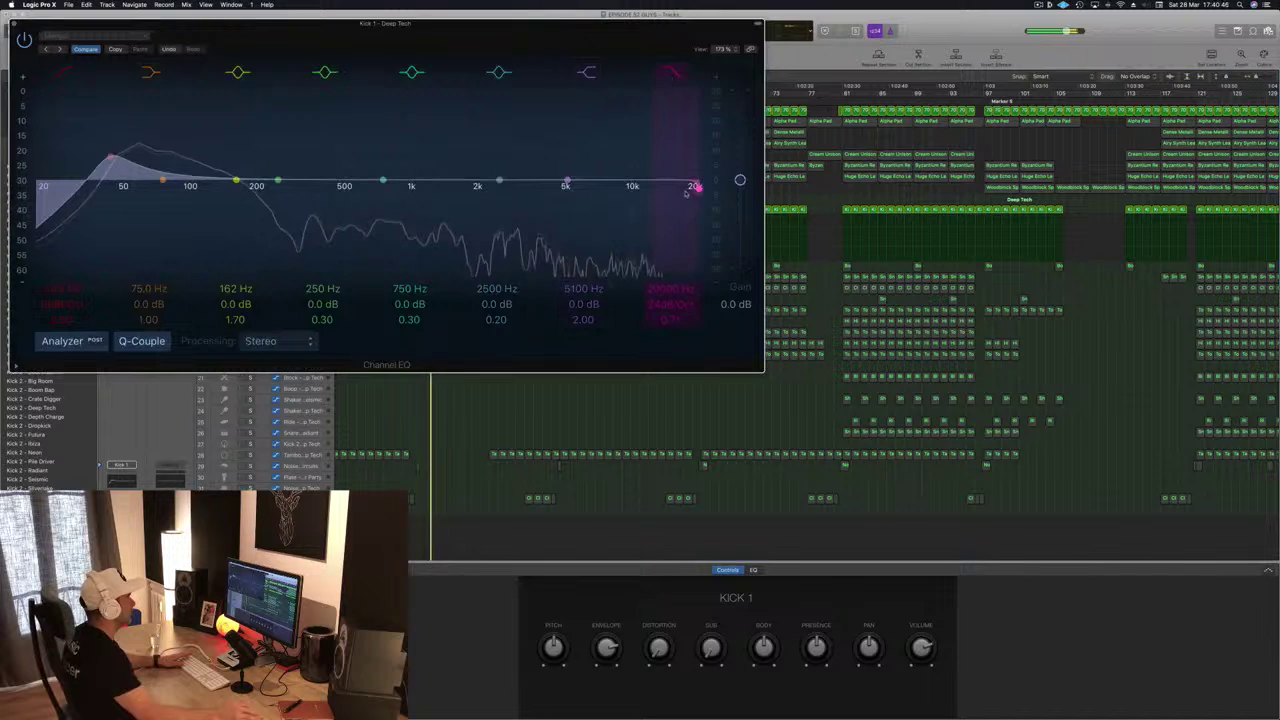
drag(686, 193, 451, 185)
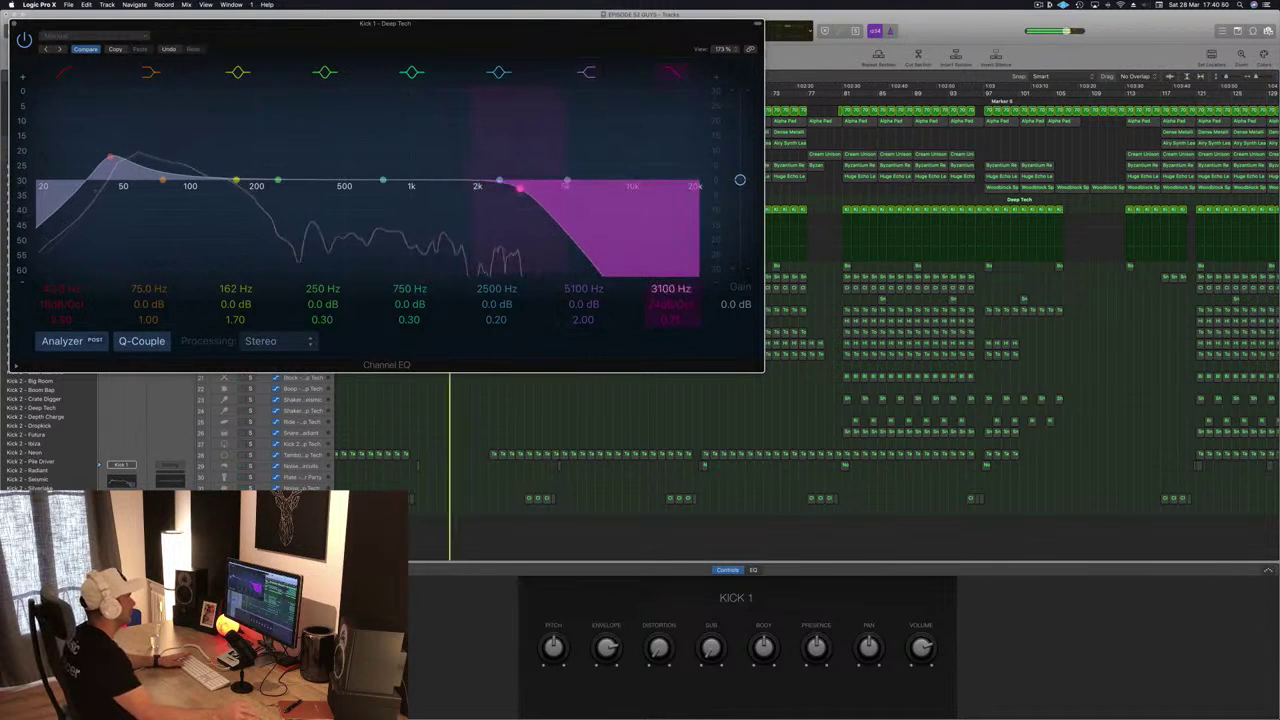
drag(671, 304, 671, 340)
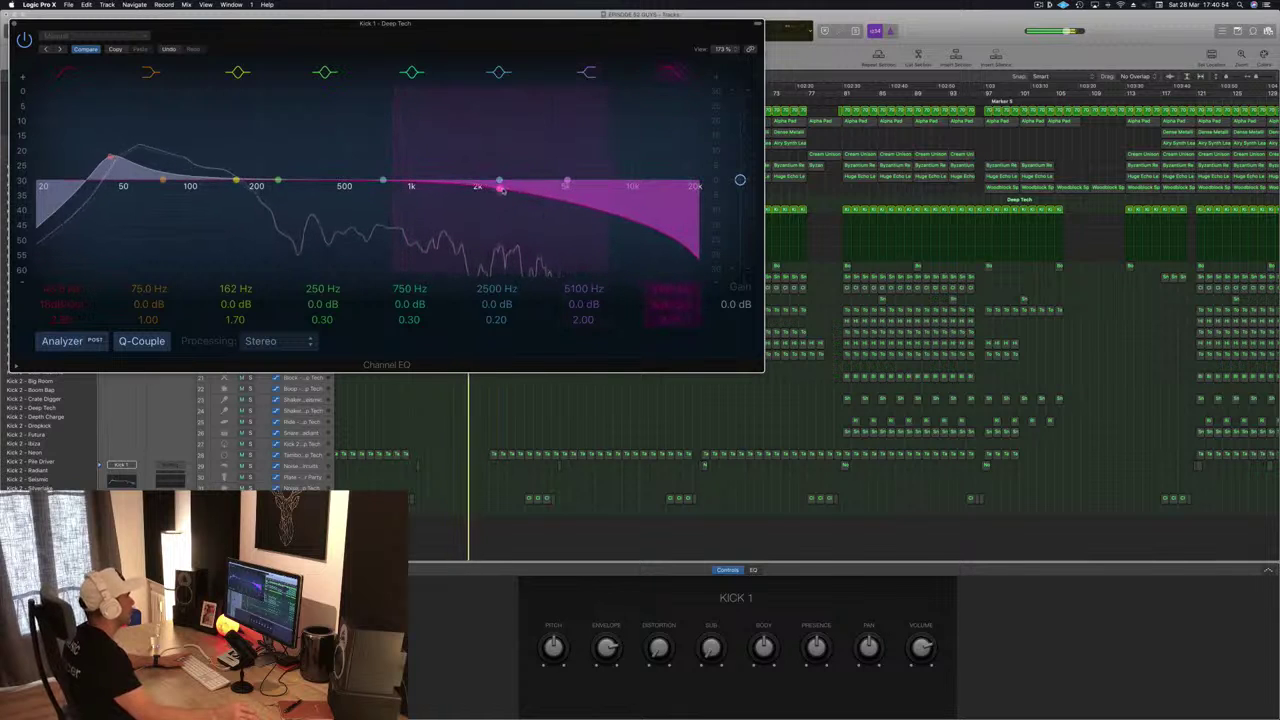
drag(507, 52, 763, 177)
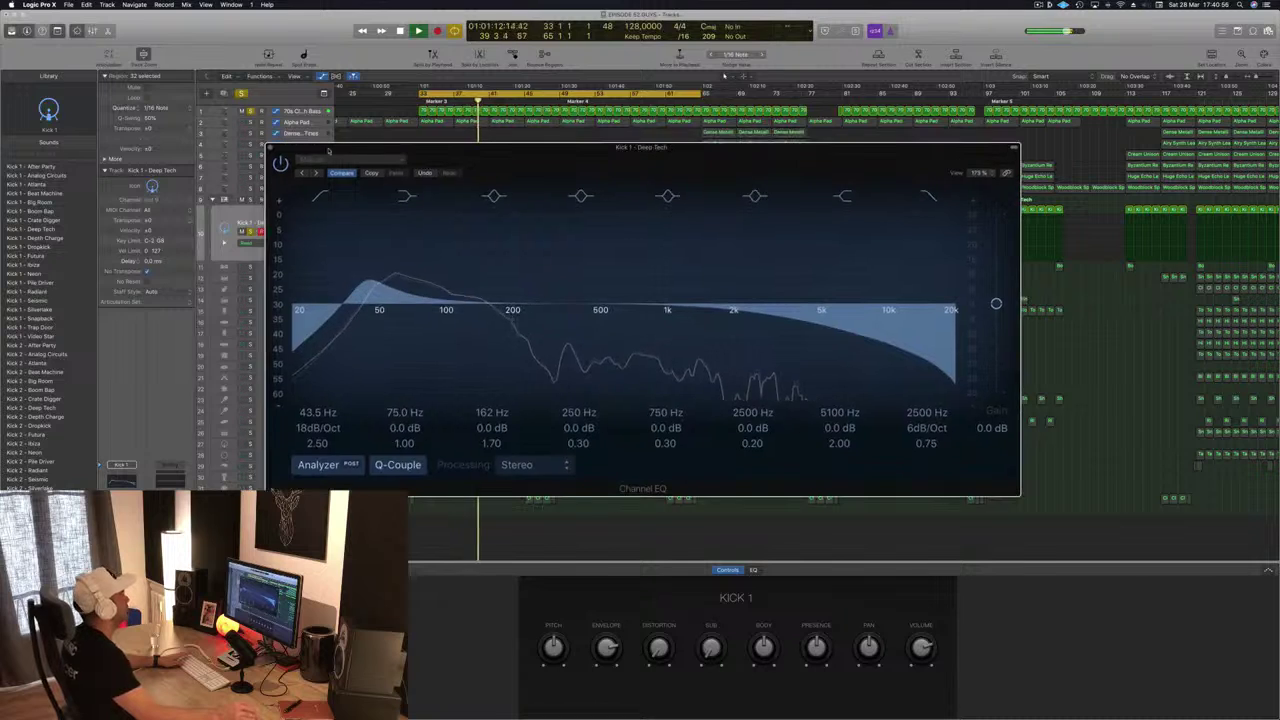
click(271, 148)
key(space)
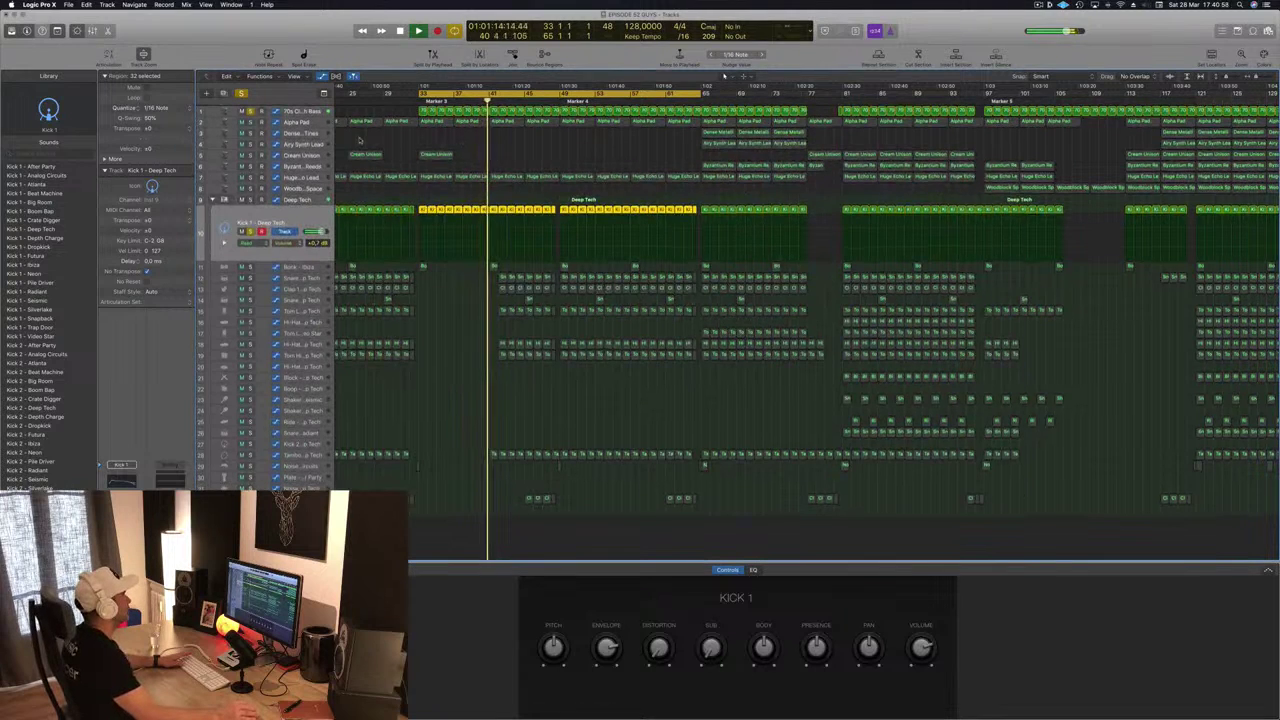
Open the 70s Classic Synth Bass track's Compressor, switch it to Vintage FET and set the threshold to -25 dB during playback.
key(space)
click(316, 110)
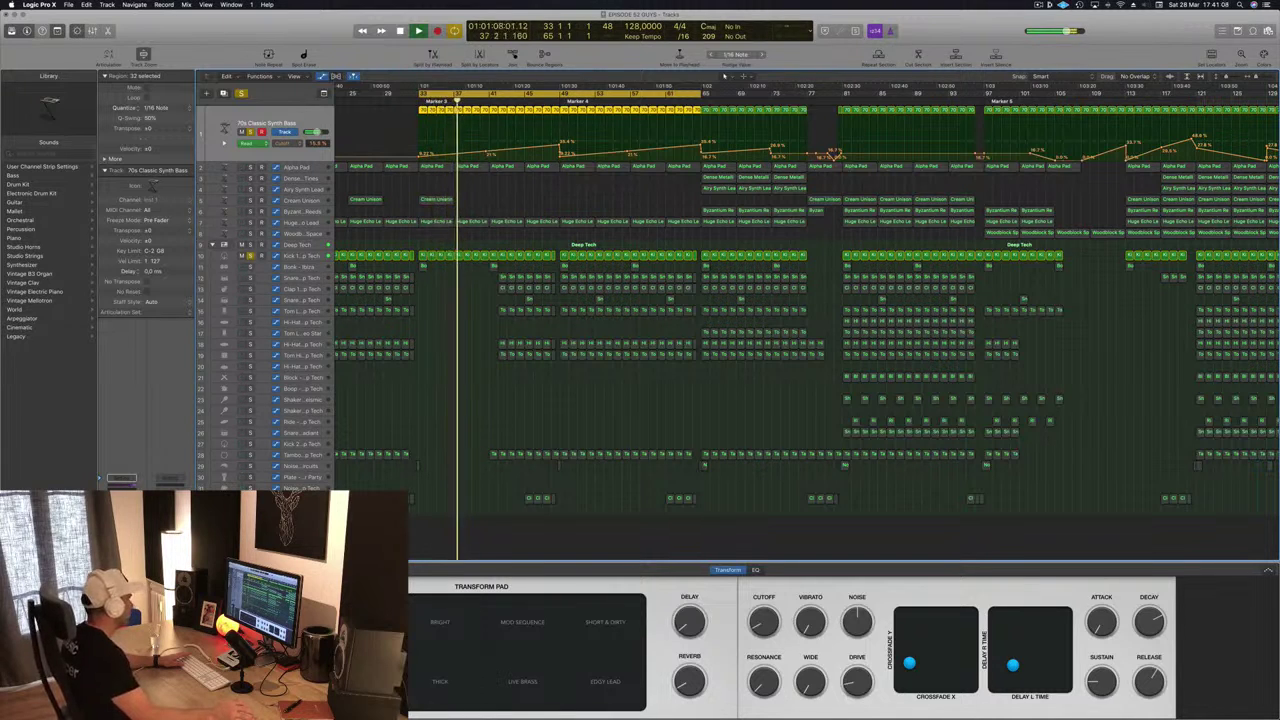
click(121, 530)
drag(269, 43, 643, 131)
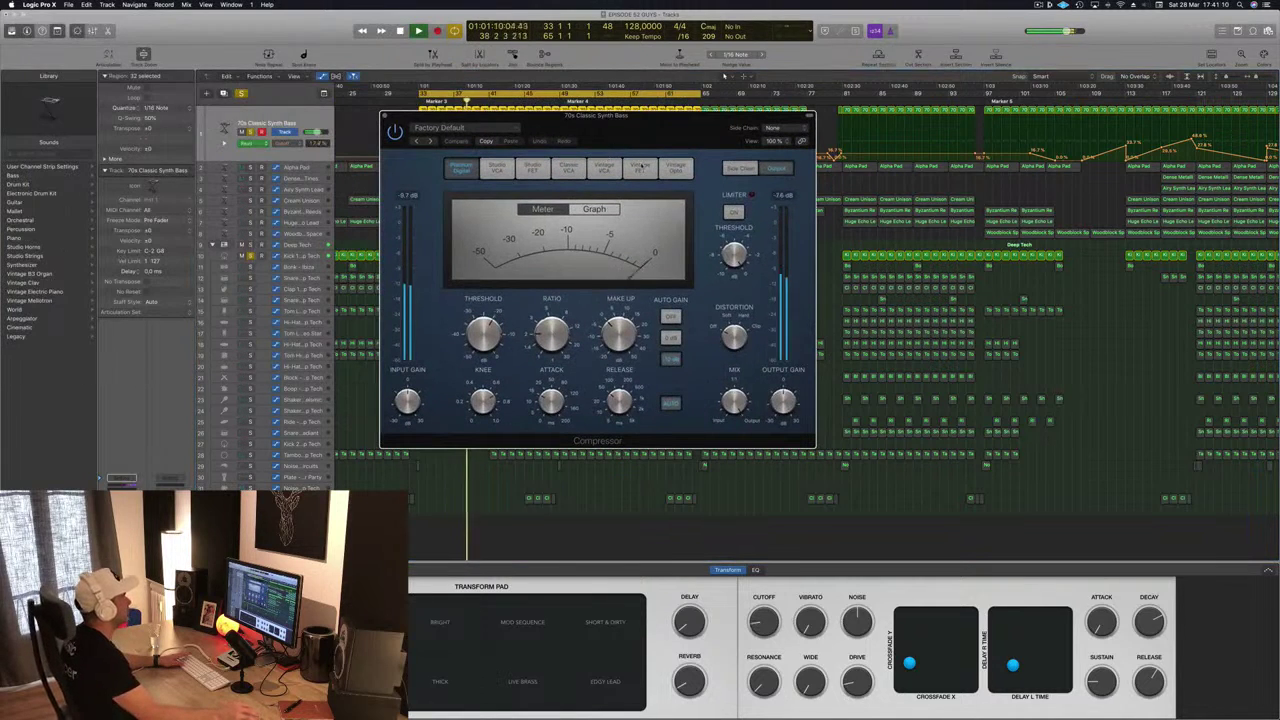
click(688, 170)
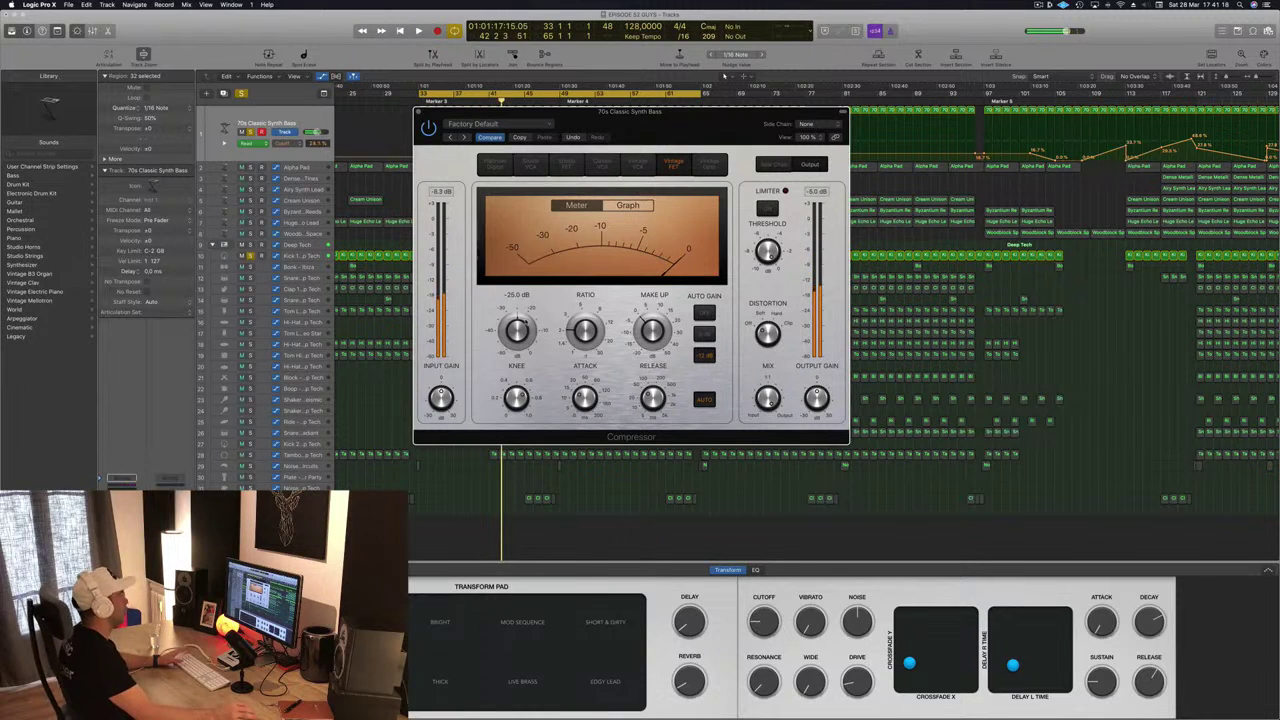
key(space)
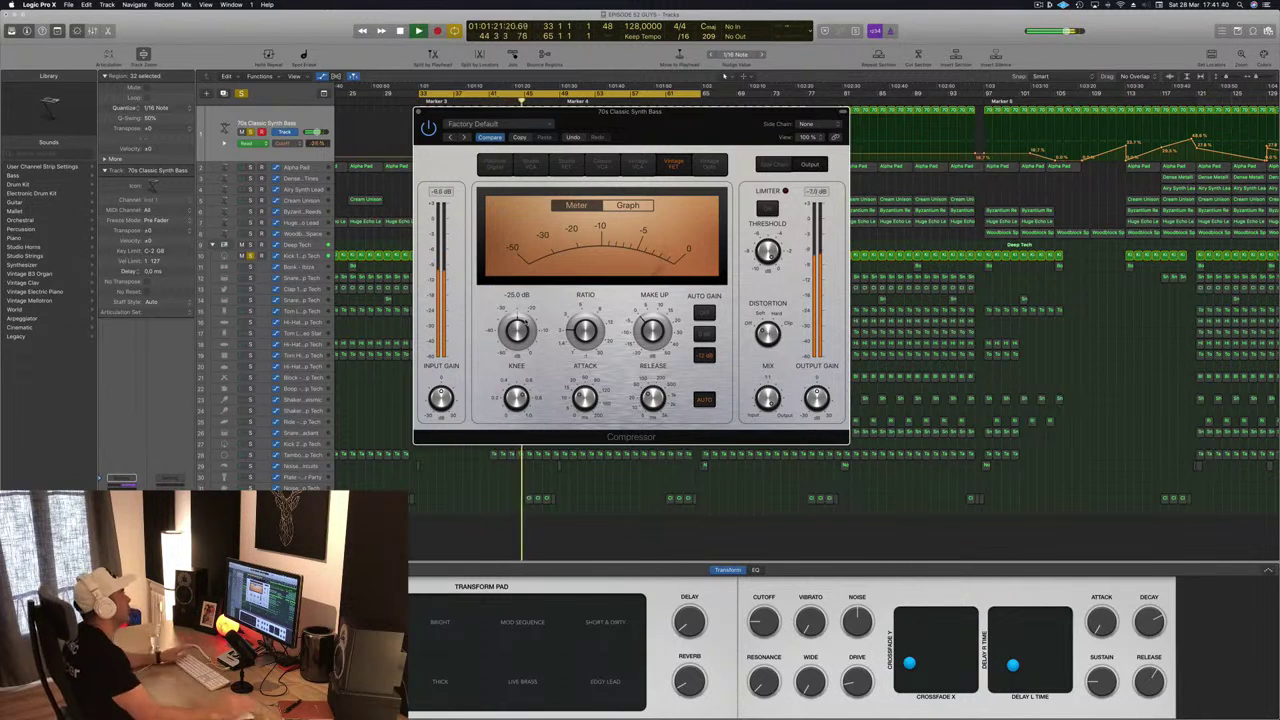
Adjust the 70s Classic Synth Bass track's volume during playback with the Compressor in view, and close the plug-in window.
drag(698, 137, 857, 115)
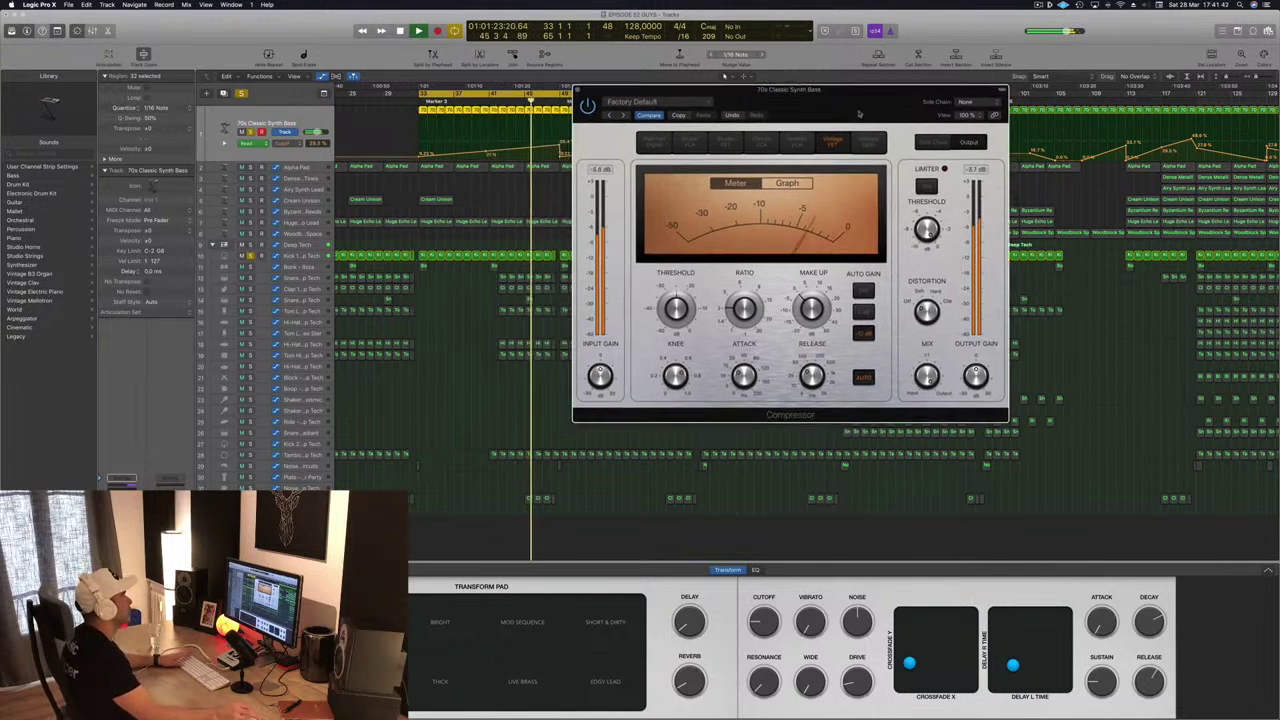
click(321, 123)
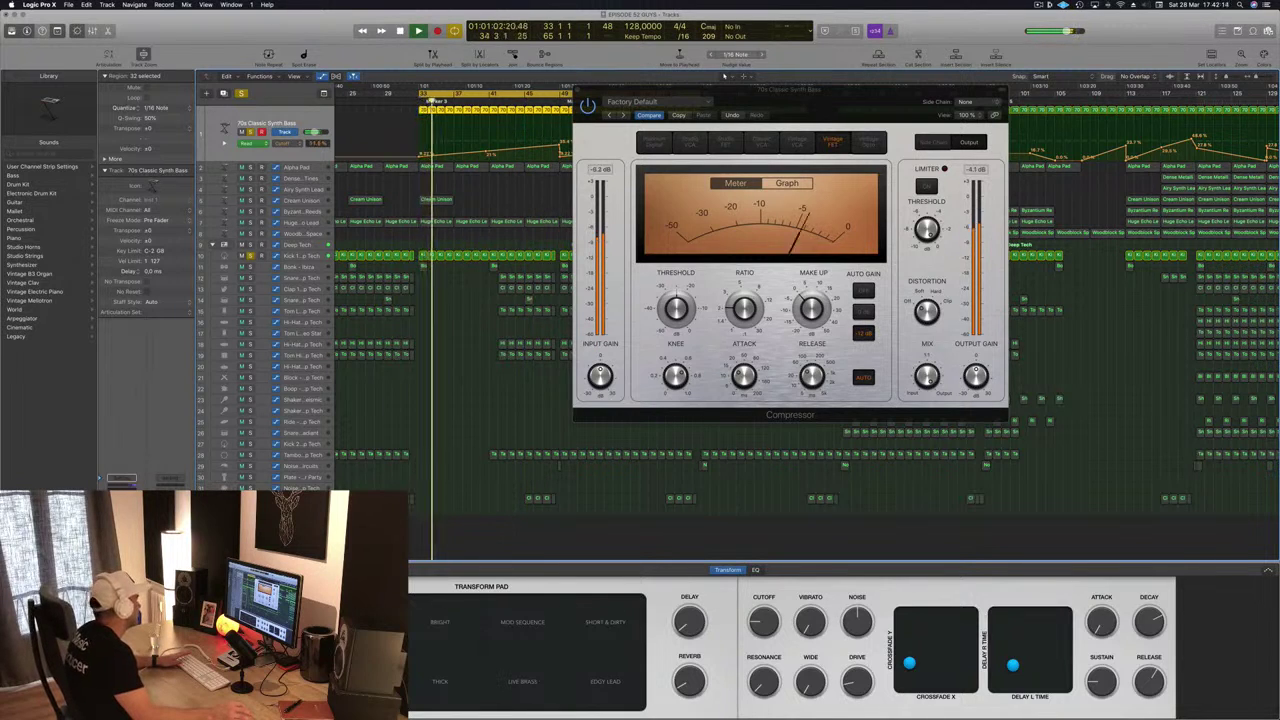
drag(678, 92, 609, 91)
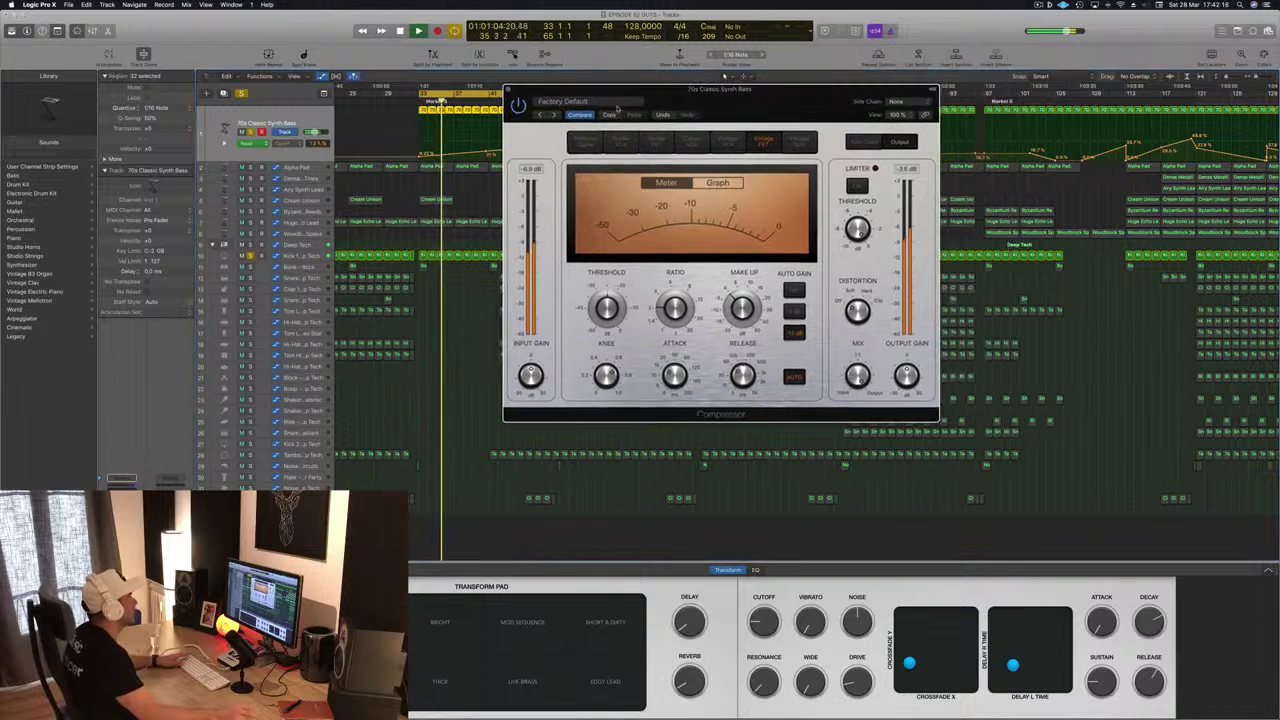
key(super+w)
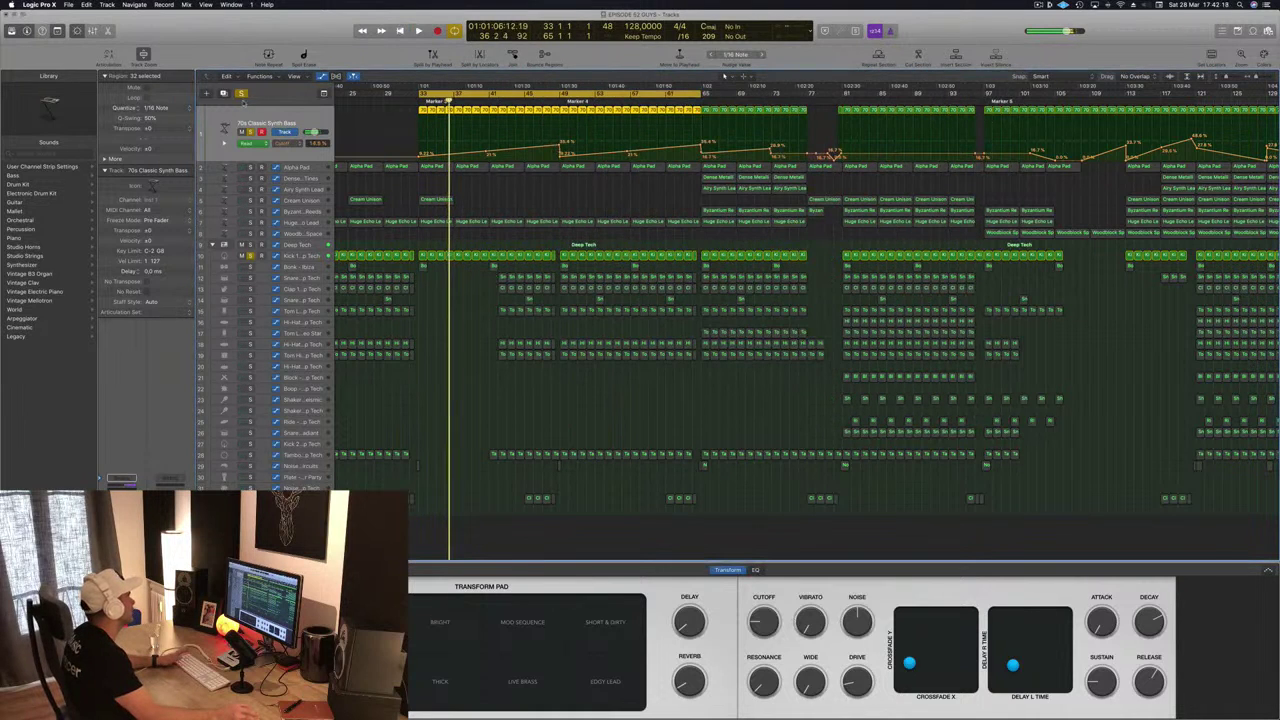
Clear all solos, replay the full mix from Marker 3 and select the Huge Echo Lead track.
click(241, 93)
key(space)
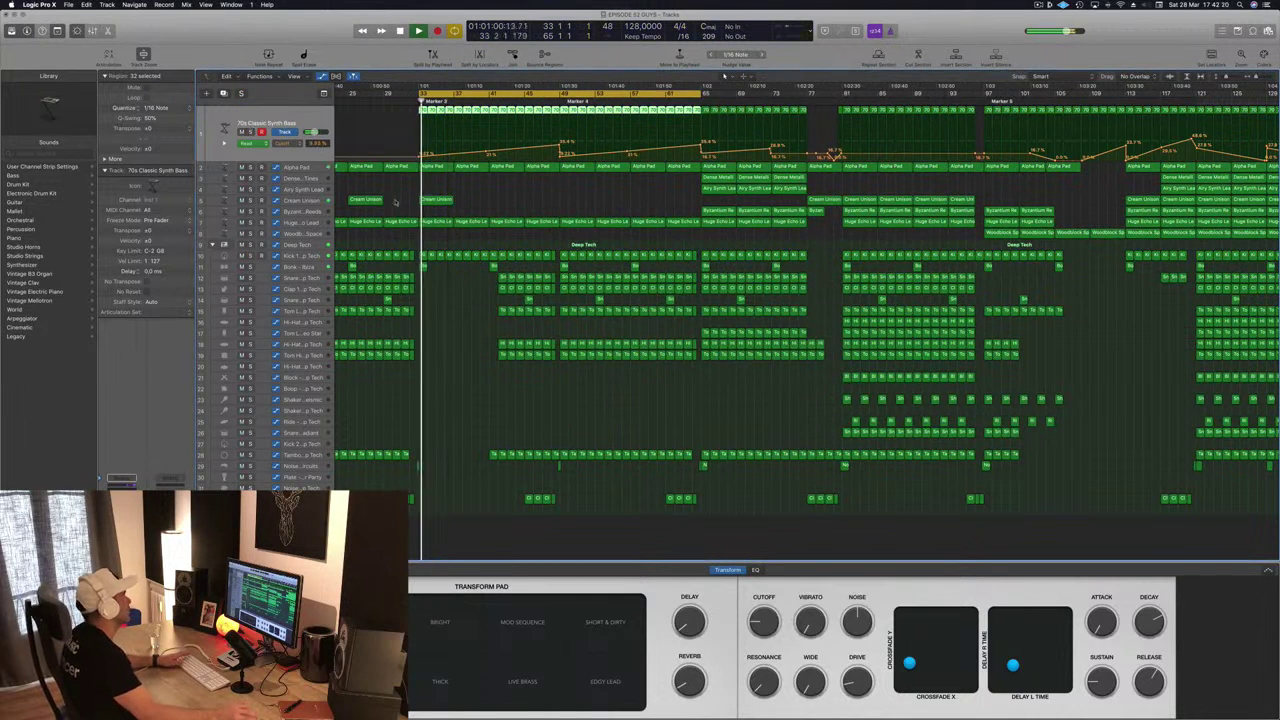
click(492, 195)
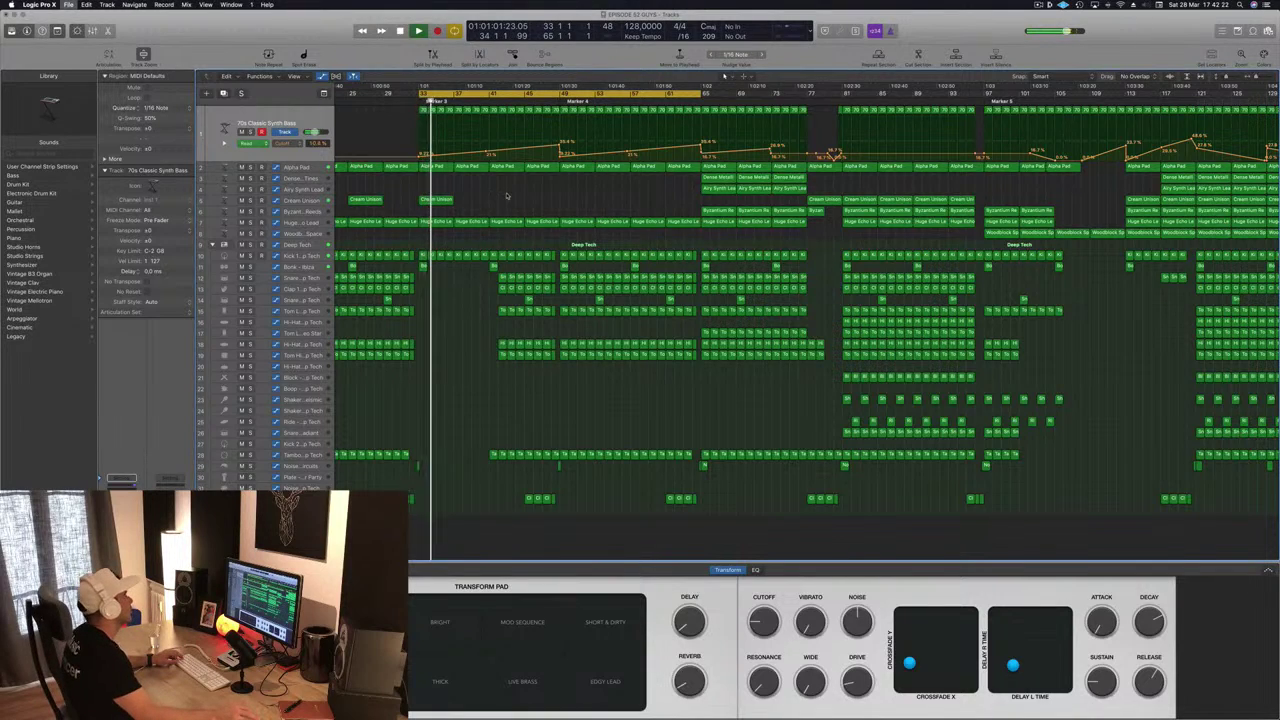
scroll(507, 195, up, 3)
scroll(489, 201, down, 5)
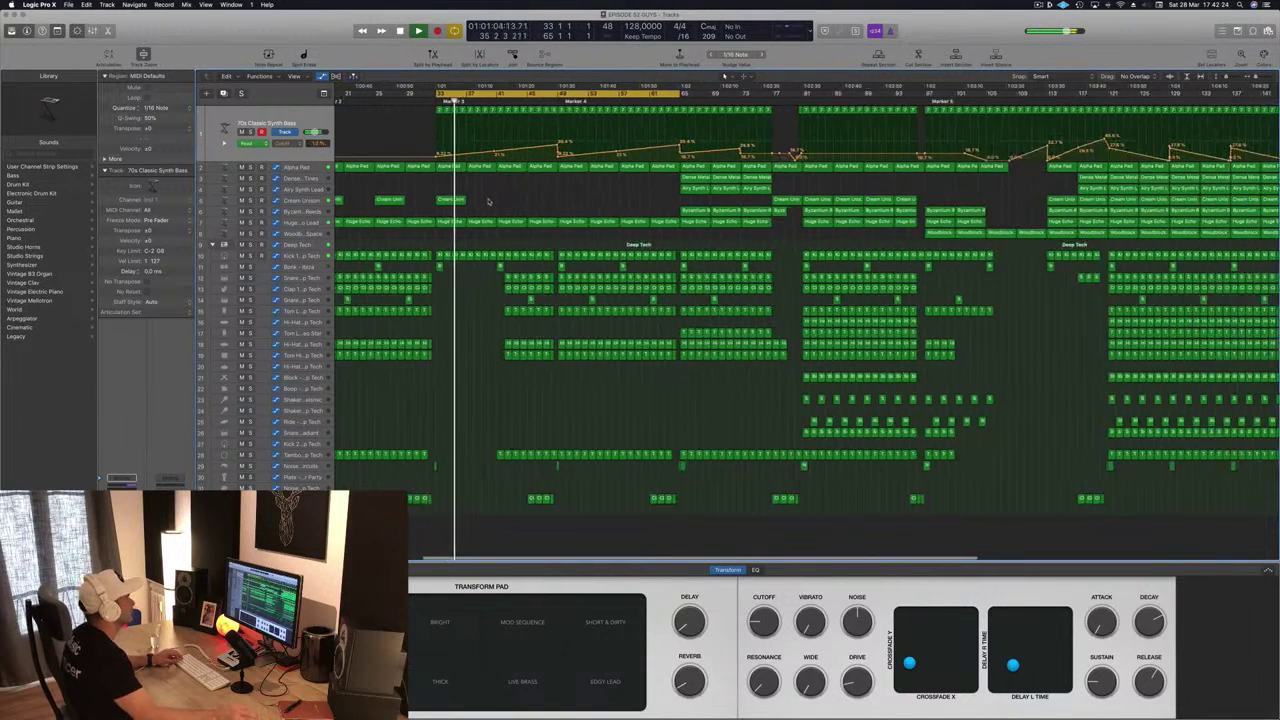
scroll(489, 201, down, 2)
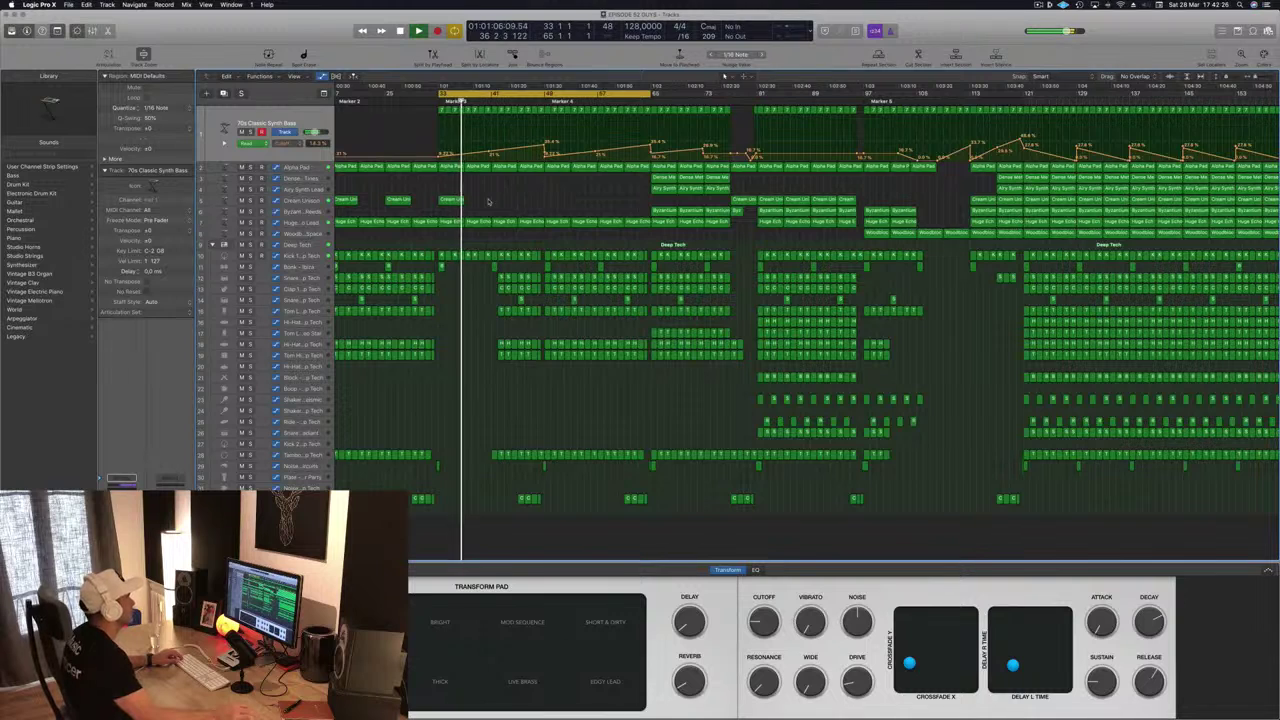
scroll(453, 192, down, 1)
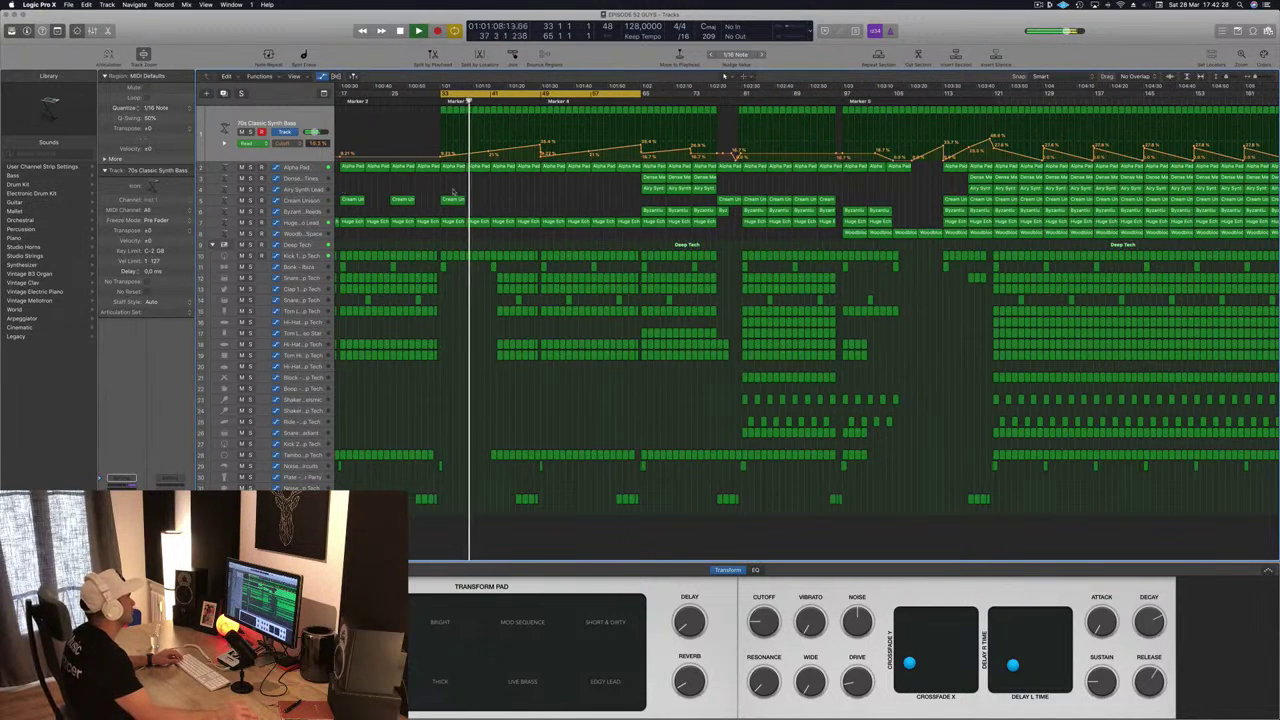
click(299, 226)
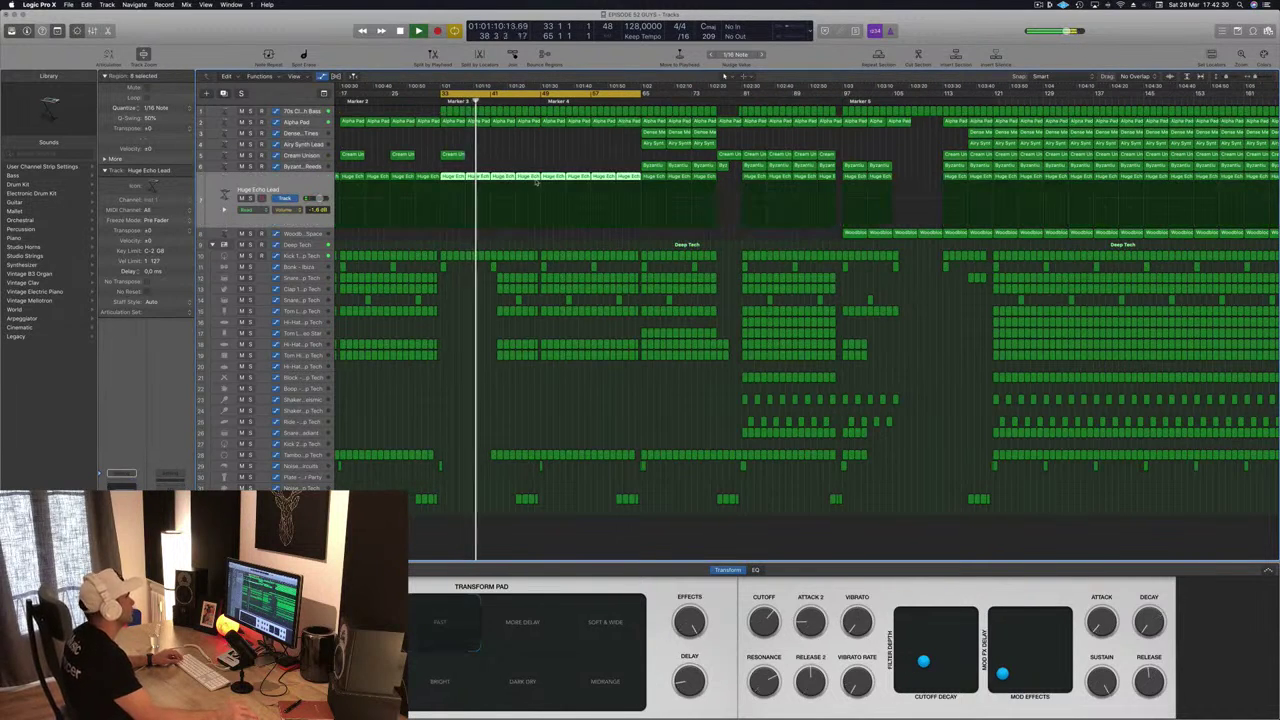
scroll(514, 288, up, 2)
scroll(514, 288, down, 2)
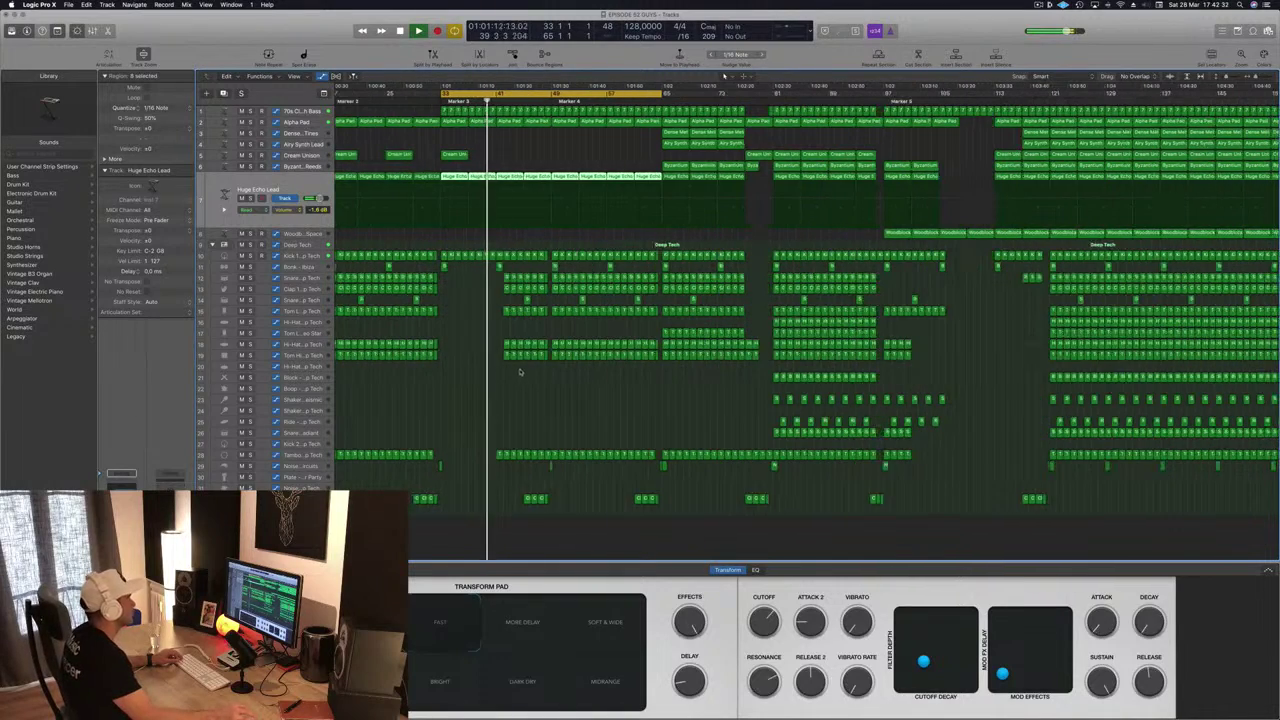
scroll(560, 322, up, 2)
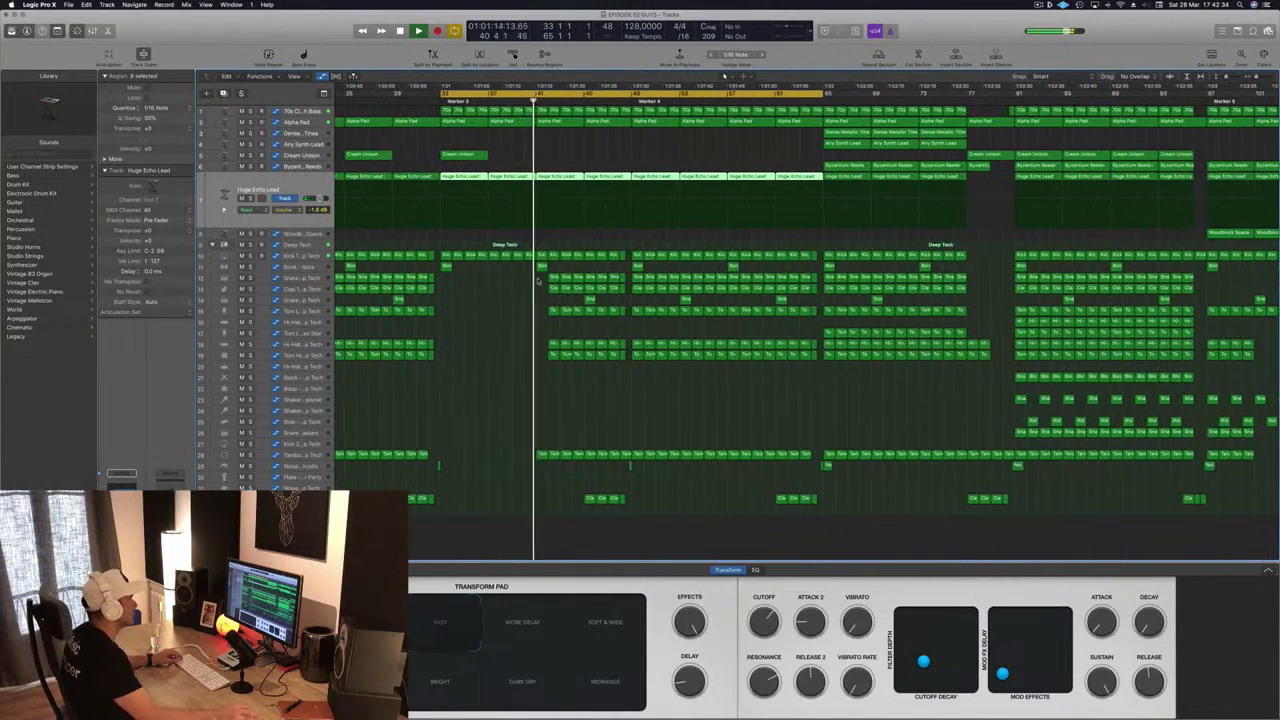
Delete the tambourine, snare, clap, tom and hi-hat regions from bar 41 up to Marker 4, keeping the single snare region near bar 45.
drag(560, 322, 607, 361)
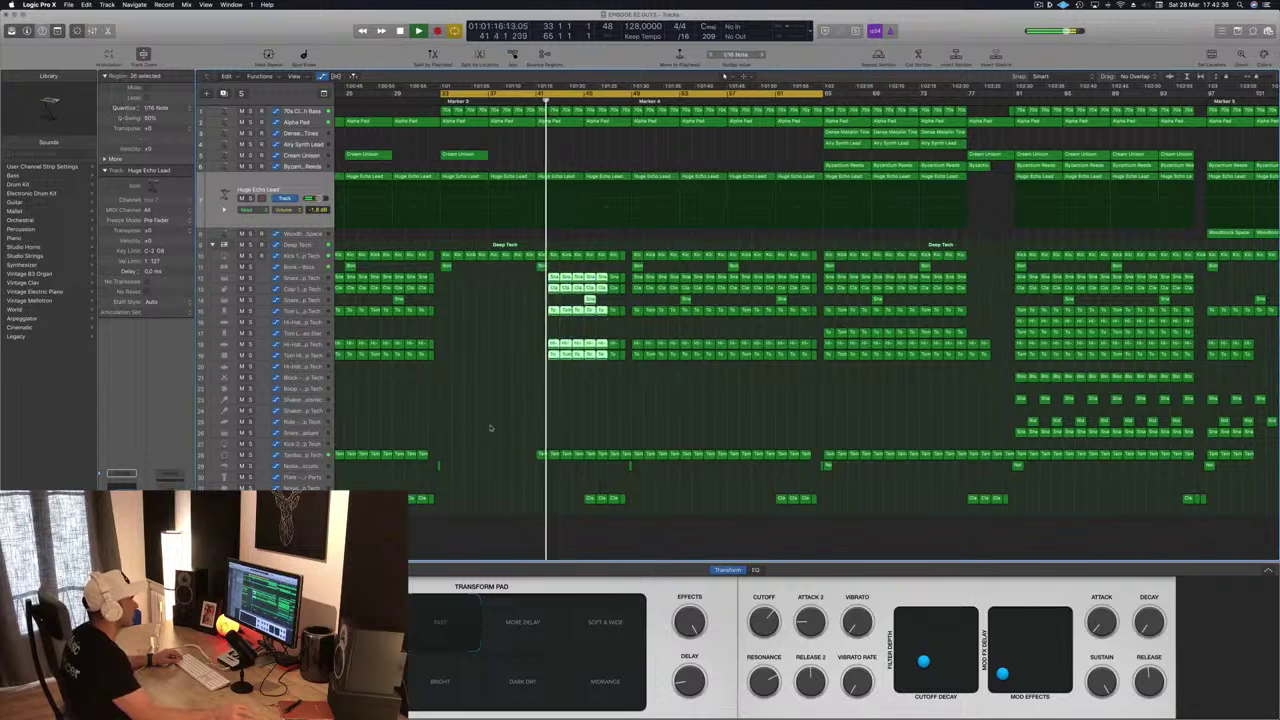
drag(496, 430, 627, 459)
key(Delete)
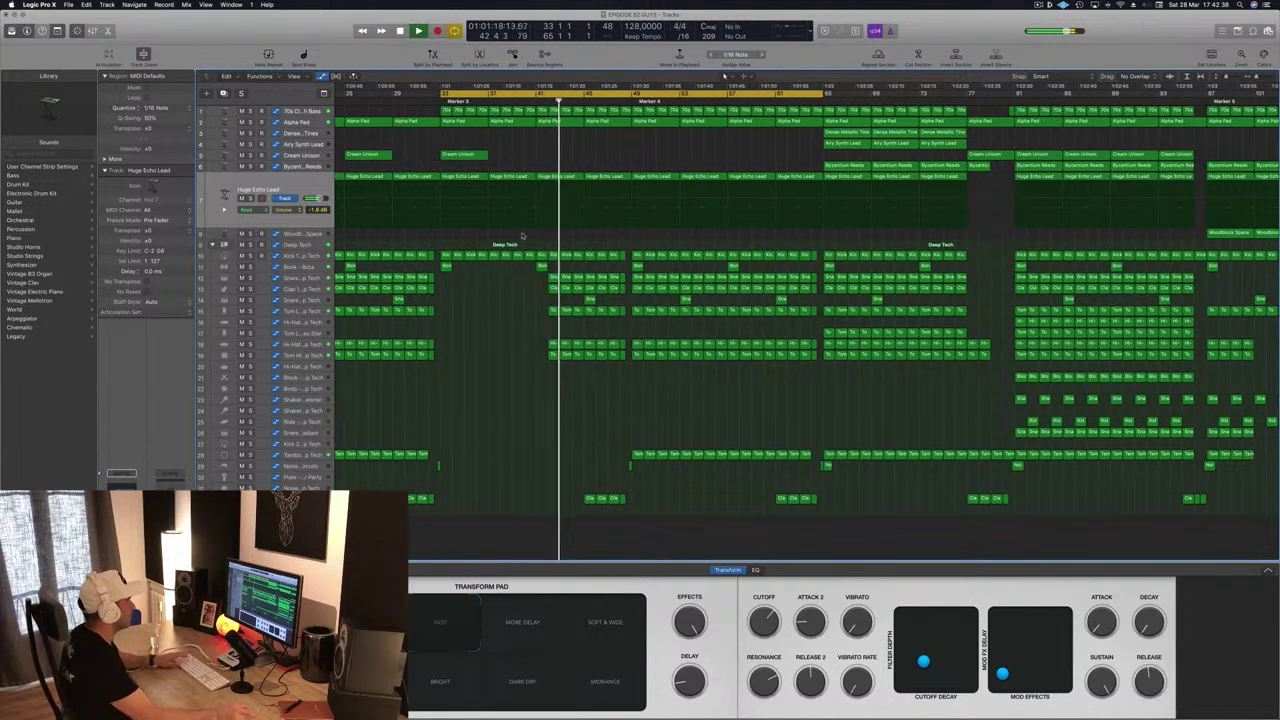
drag(531, 273, 626, 291)
key(Delete)
drag(534, 304, 620, 366)
key(Delete)
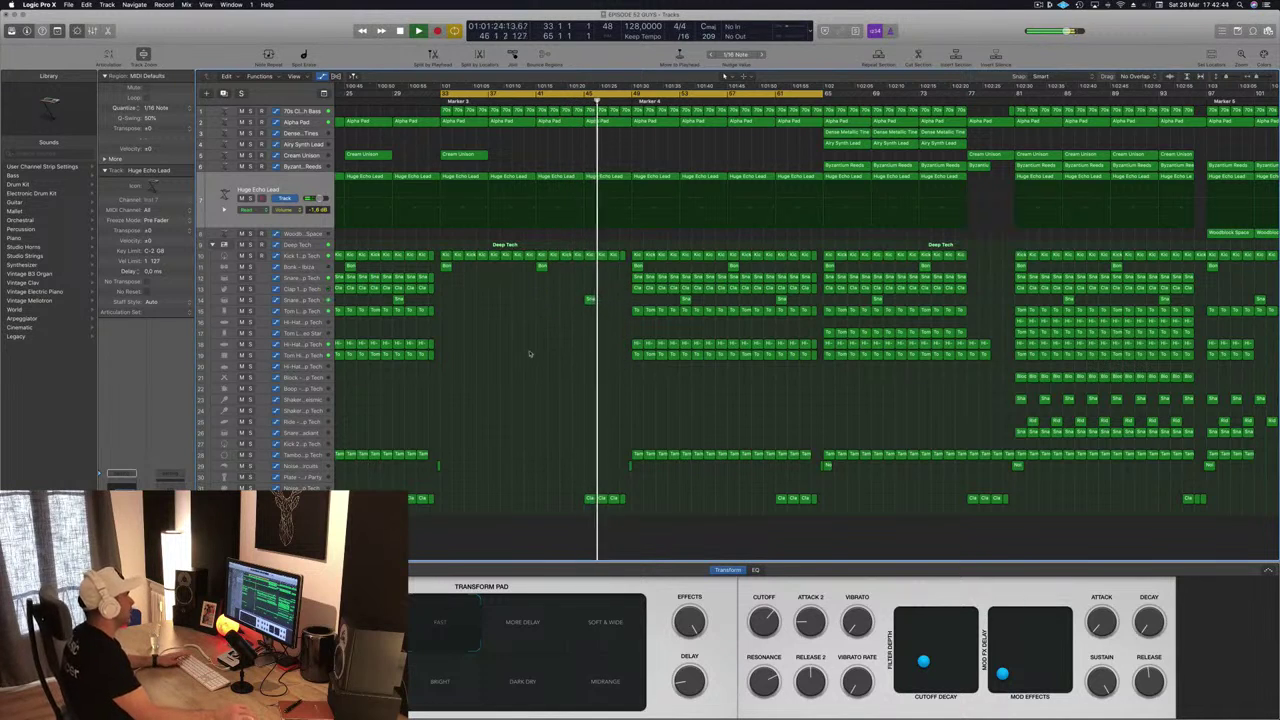
Select the Deep Tech drum track and set its automation mode to Touch.
click(303, 246)
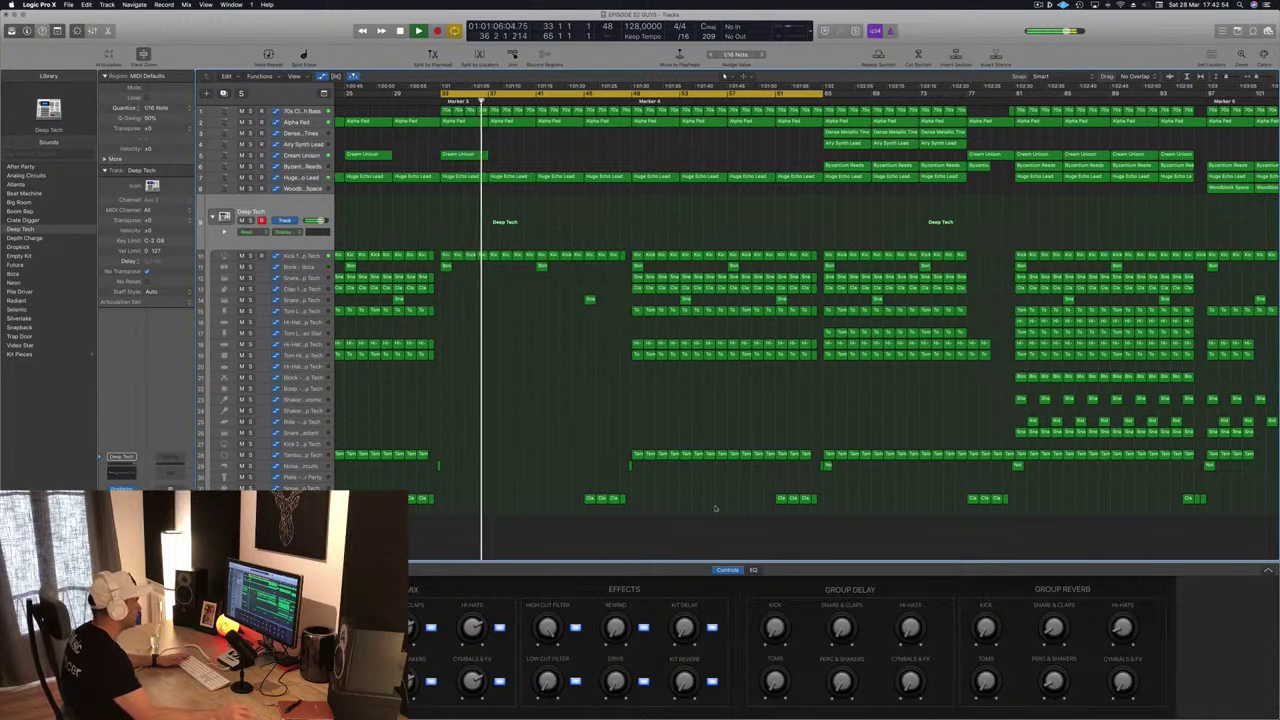
key(space)
key(ctrl+shift+super+t)
Record a Low Cut Filter sweep on the Deep Tech track, rising from bar 41 and falling back before Marker 4.
key(space)
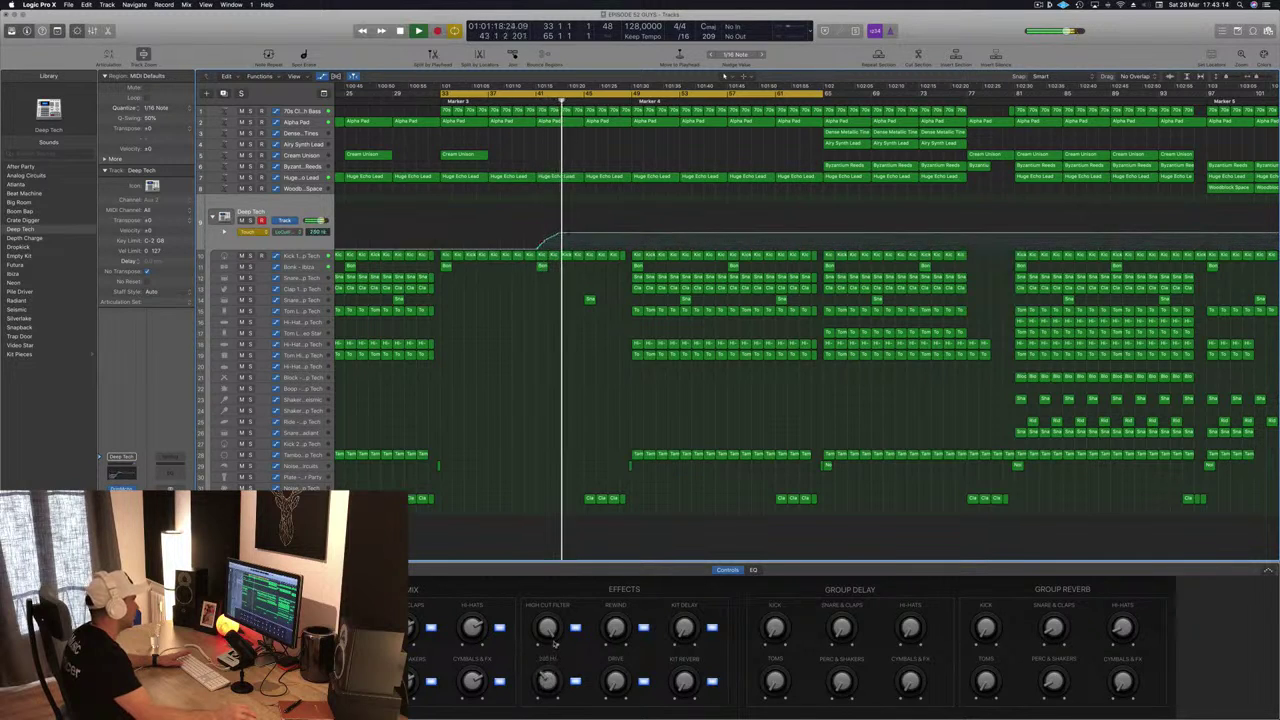
drag(555, 641, 559, 688)
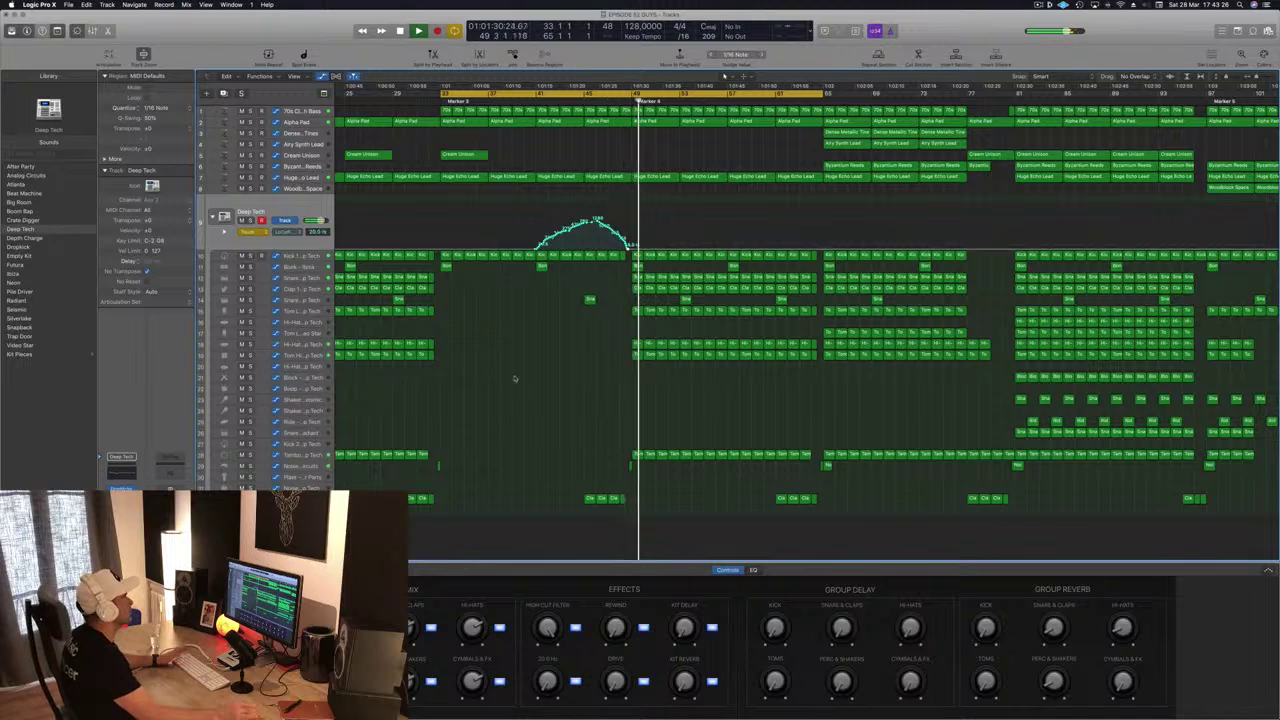
key(space)
Replace the recorded Low Cut sweep with drawn points rising from bar 41 to bar 45, dipping, and rising to 620 Hz before Marker 4.
key(space)
drag(538, 249, 624, 246)
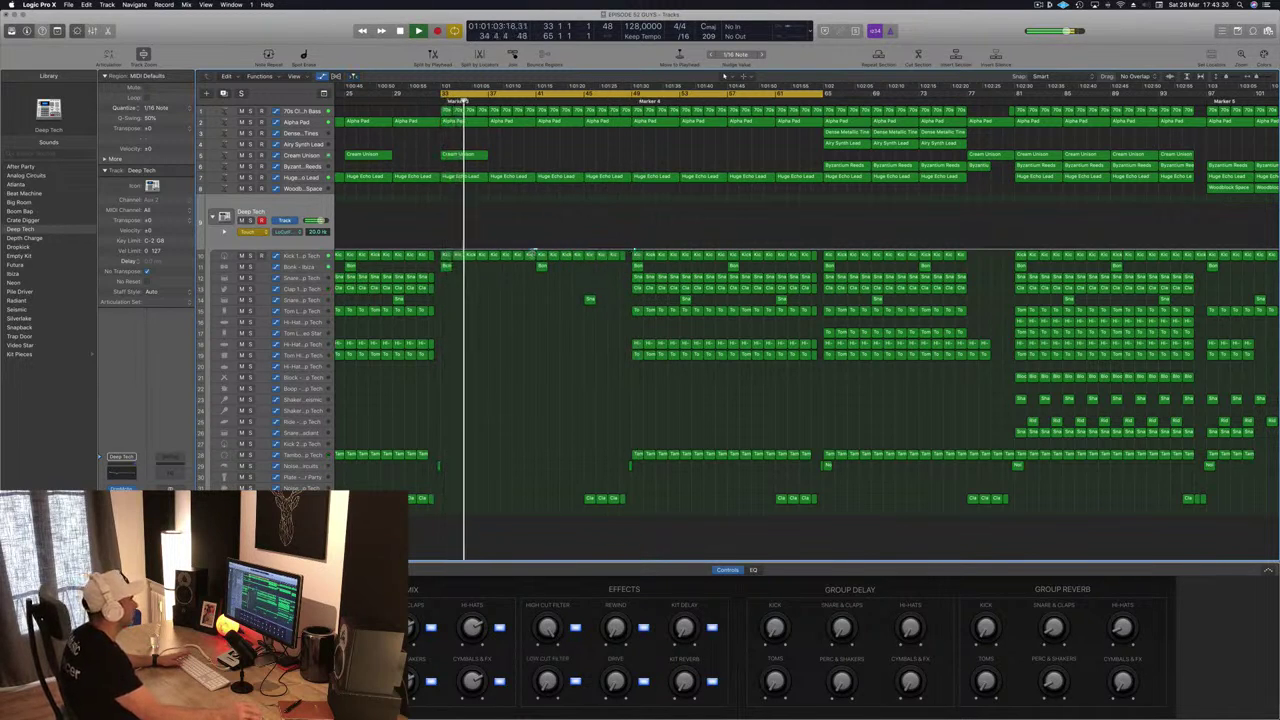
click(538, 250)
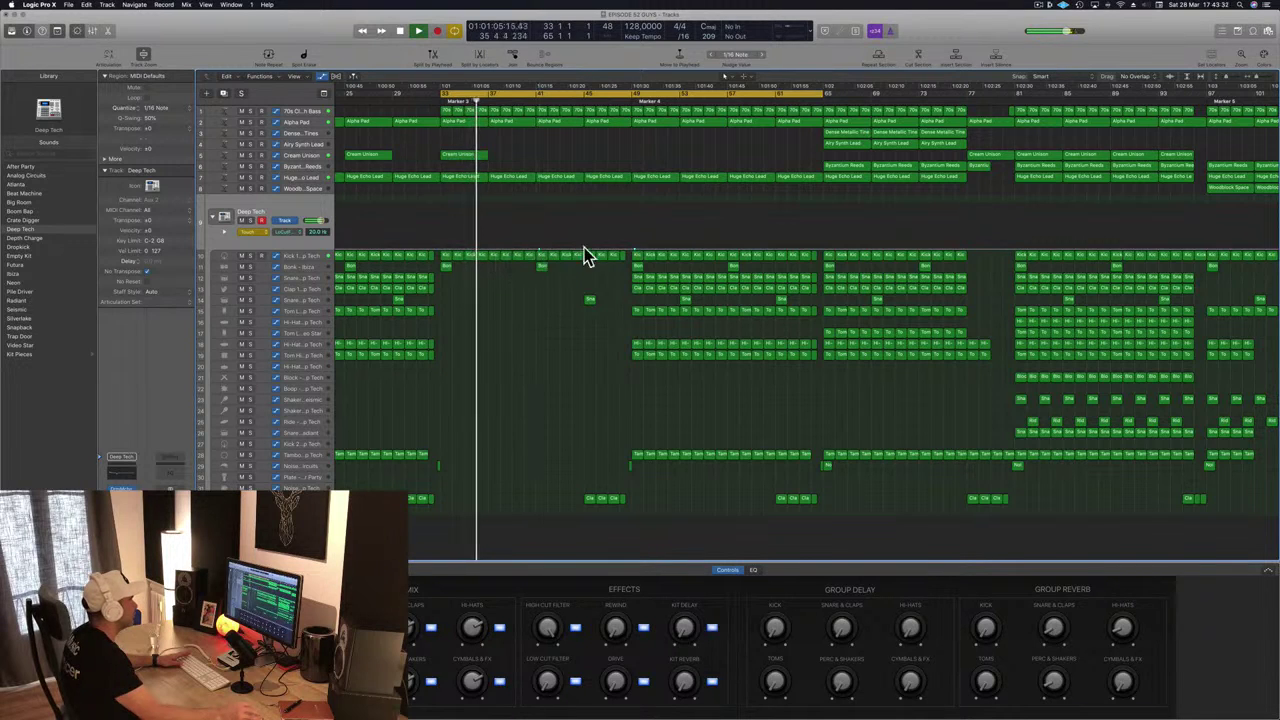
click(584, 250)
drag(584, 250, 622, 224)
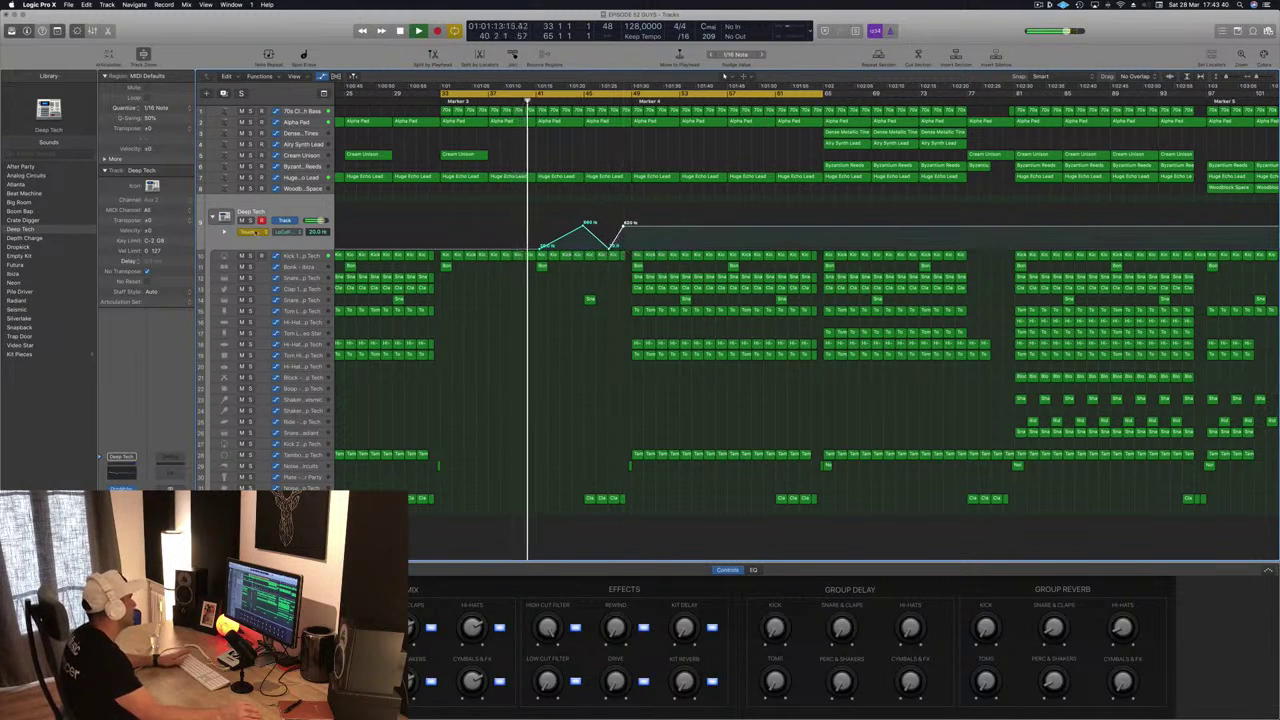
Set the Deep Tech track's automation mode to Read and shift the sweep's first point slightly earlier, to bar 41.
click(257, 232)
click(258, 222)
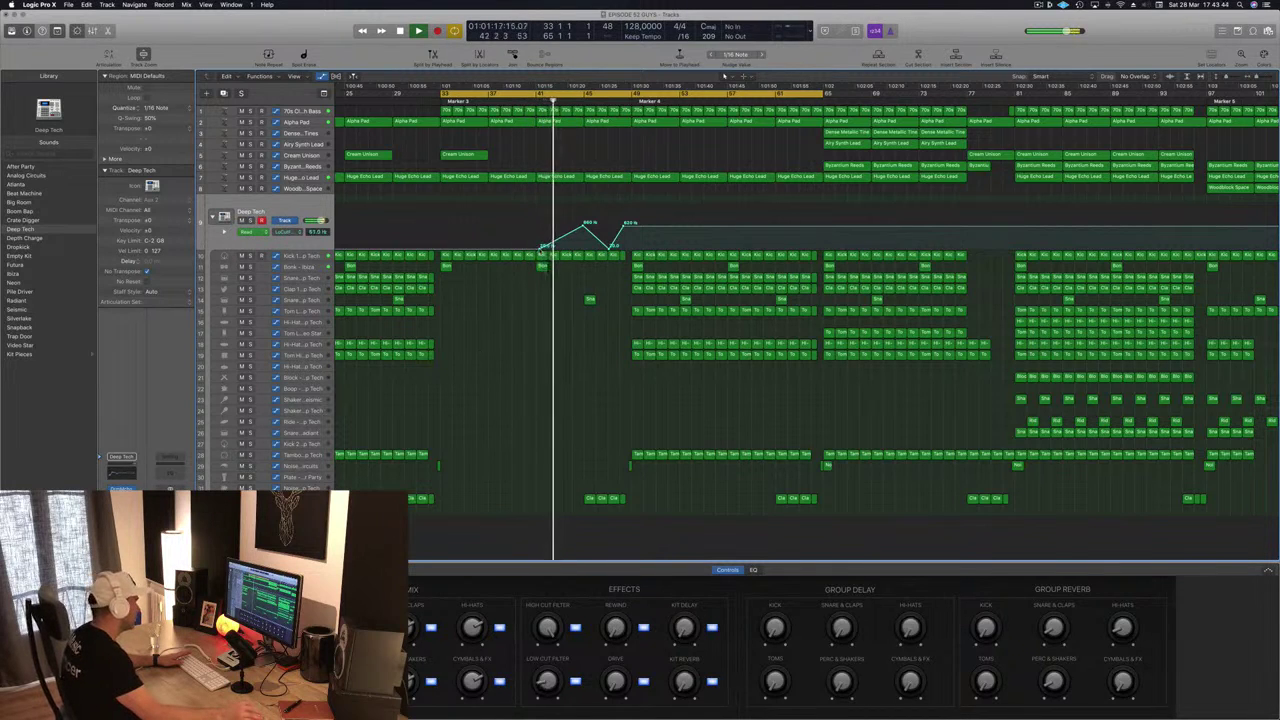
drag(541, 250, 536, 251)
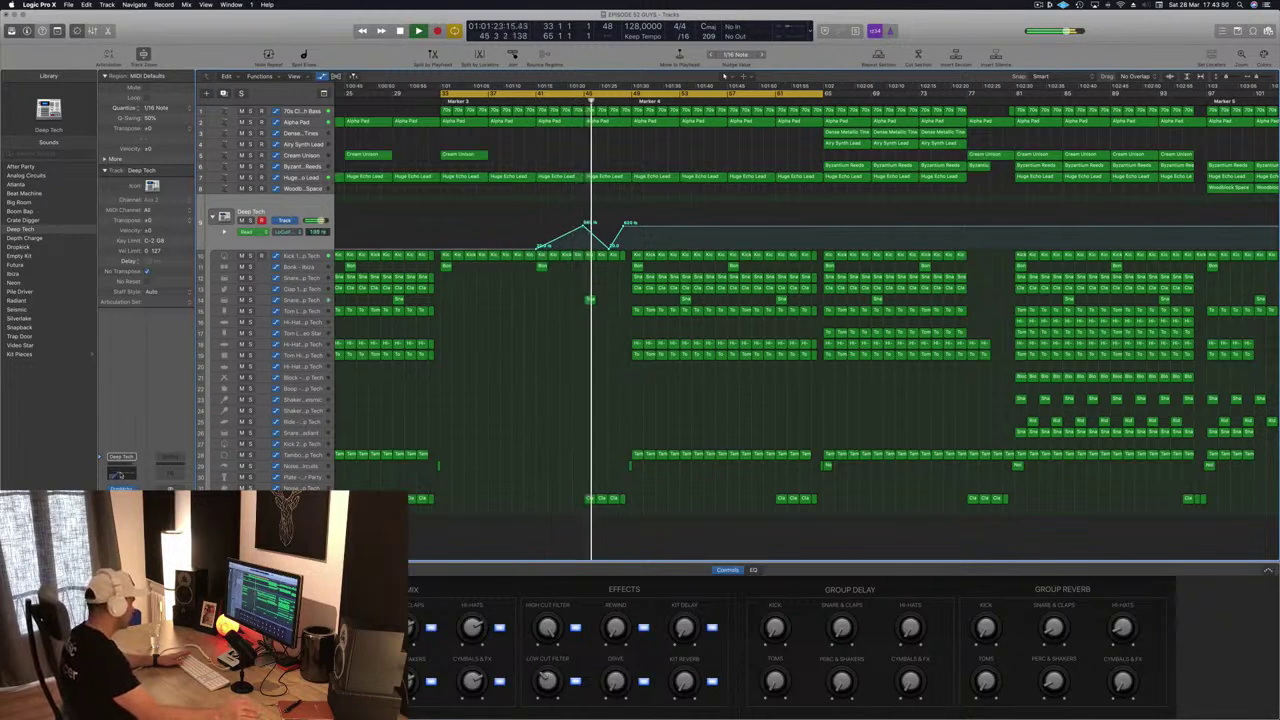
In the Deep Tech track's Channel EQ, set the low cut slope to 24 dB/Oct and its Q to 1.00.
click(122, 472)
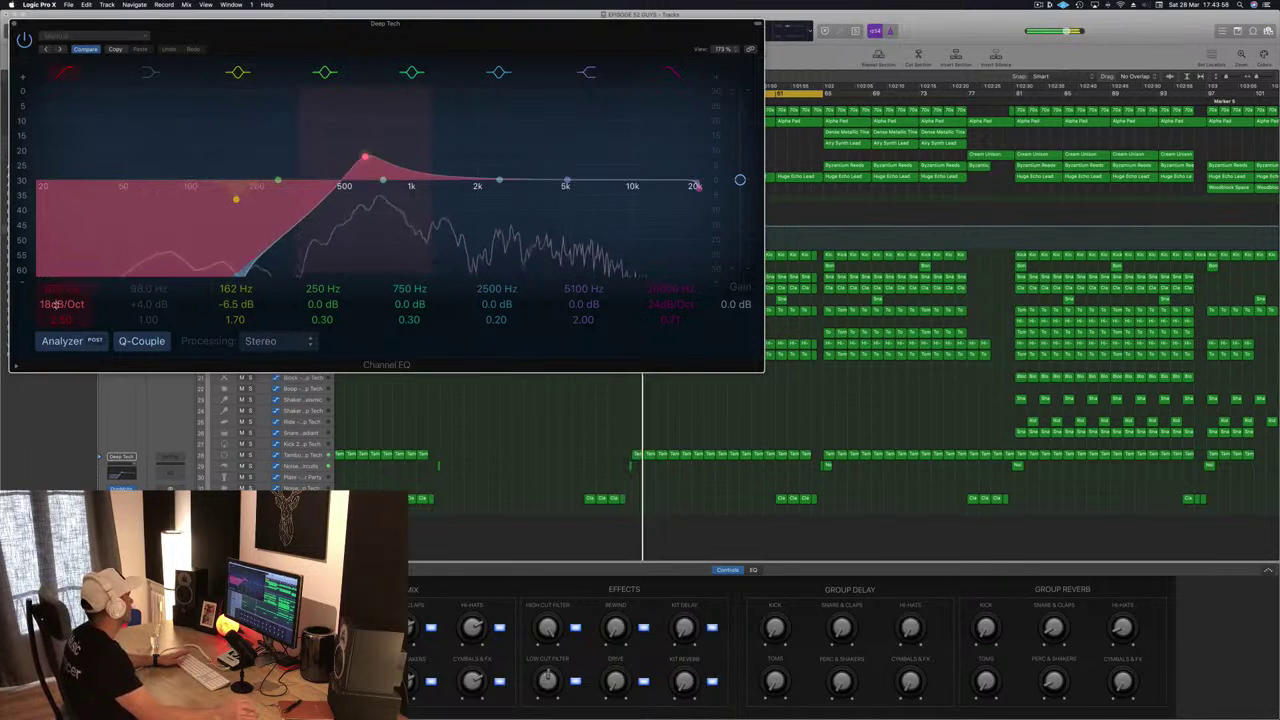
drag(55, 304, 55, 298)
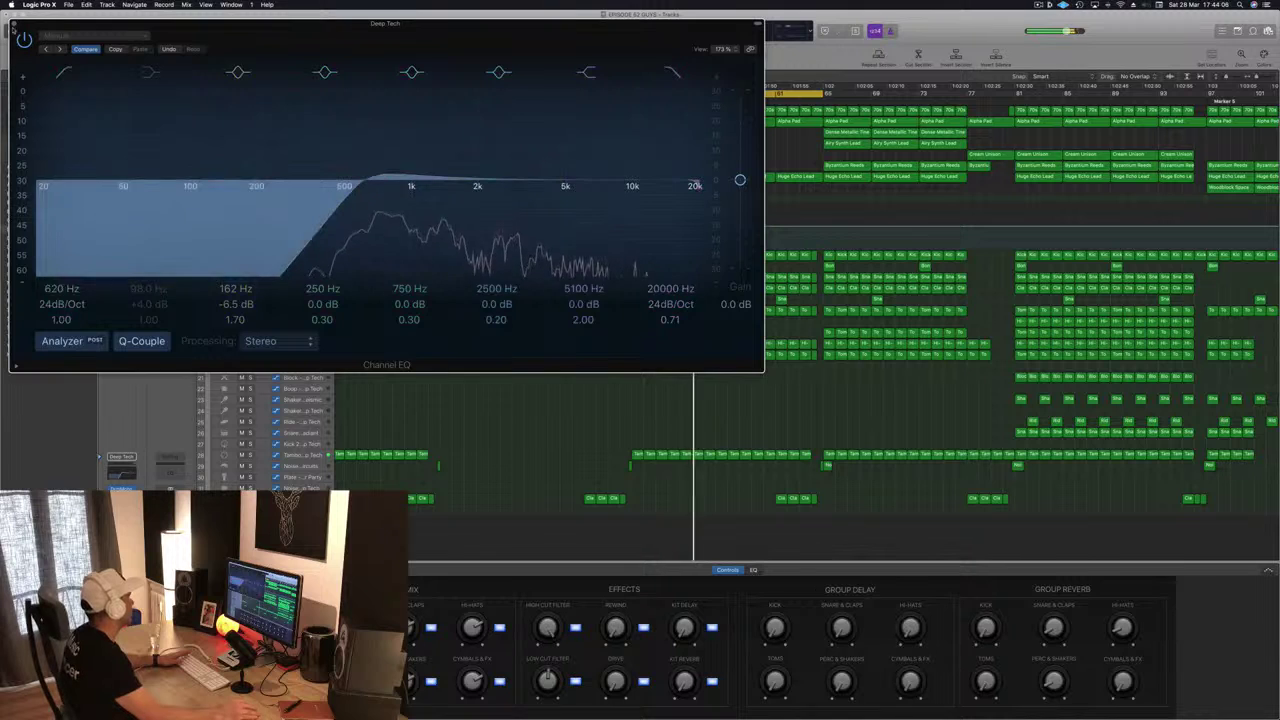
click(14, 23)
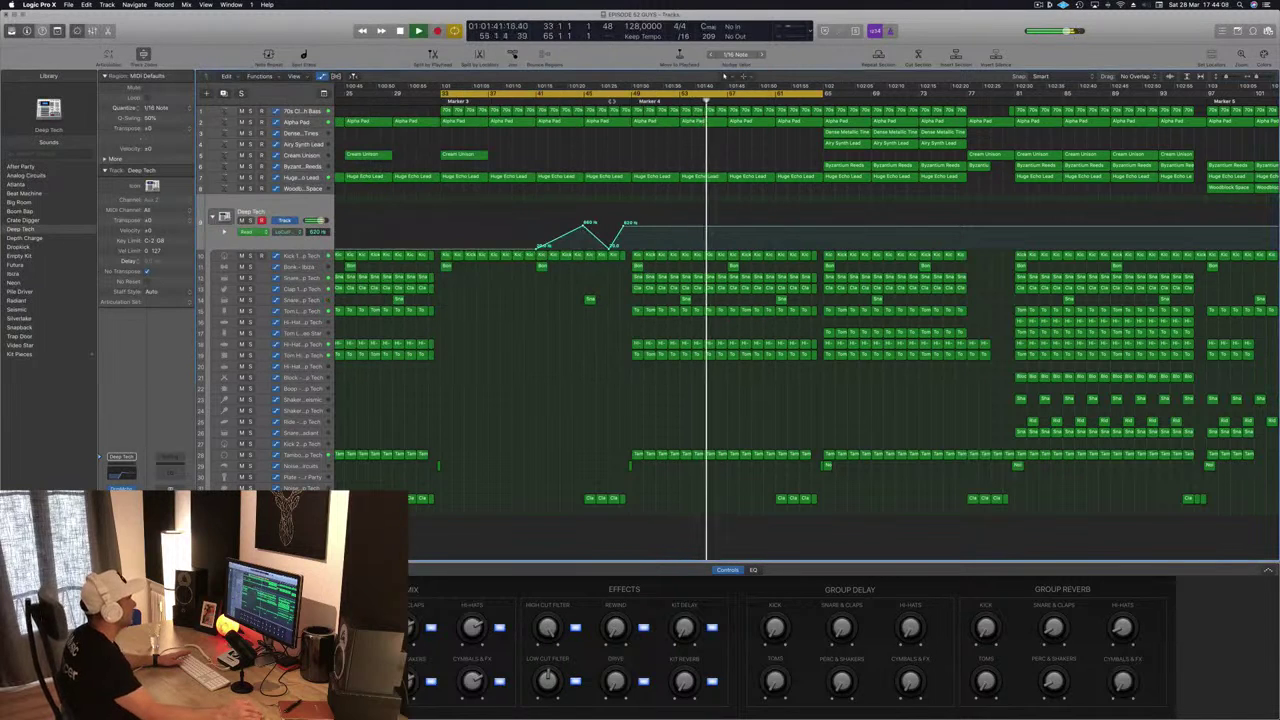
Finish the Low Cut automation with a point dropping to 20 Hz at Marker 4, and save the project.
click(607, 102)
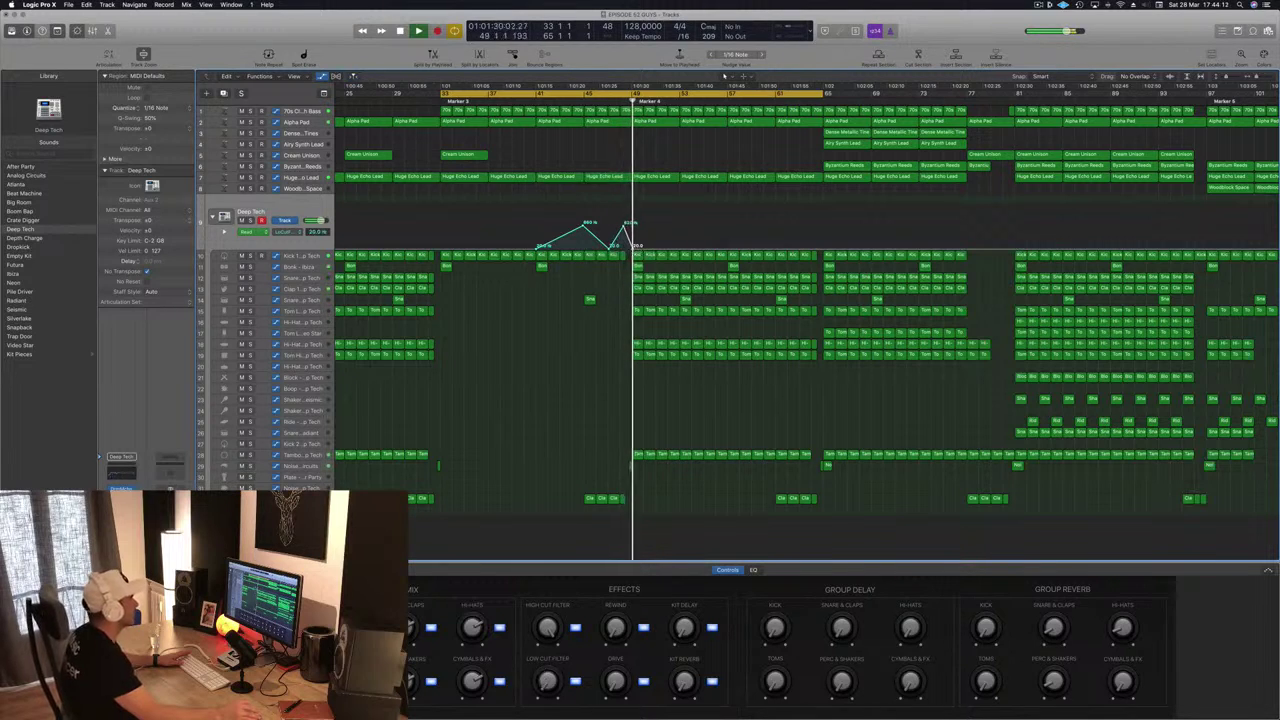
drag(633, 249, 631, 249)
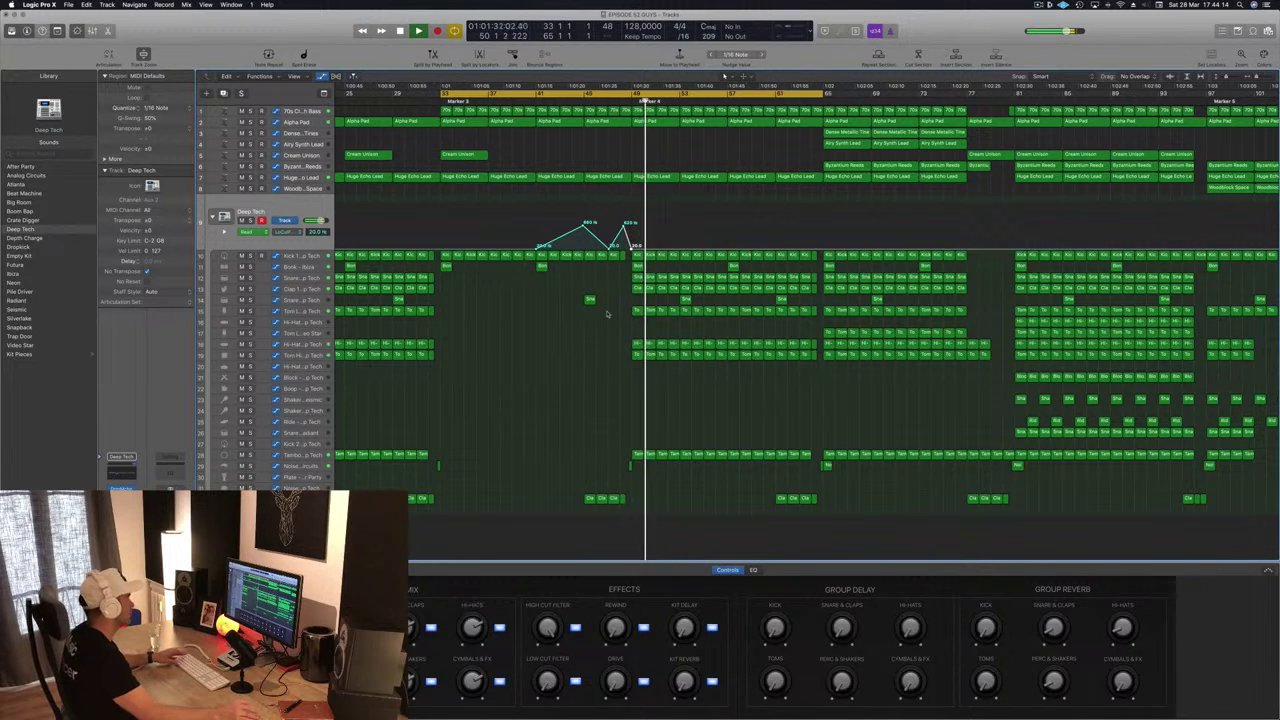
key(super+s)
Restart playback from Marker 3 to check the filter sweep and save the project again.
scroll(562, 362, down, 6)
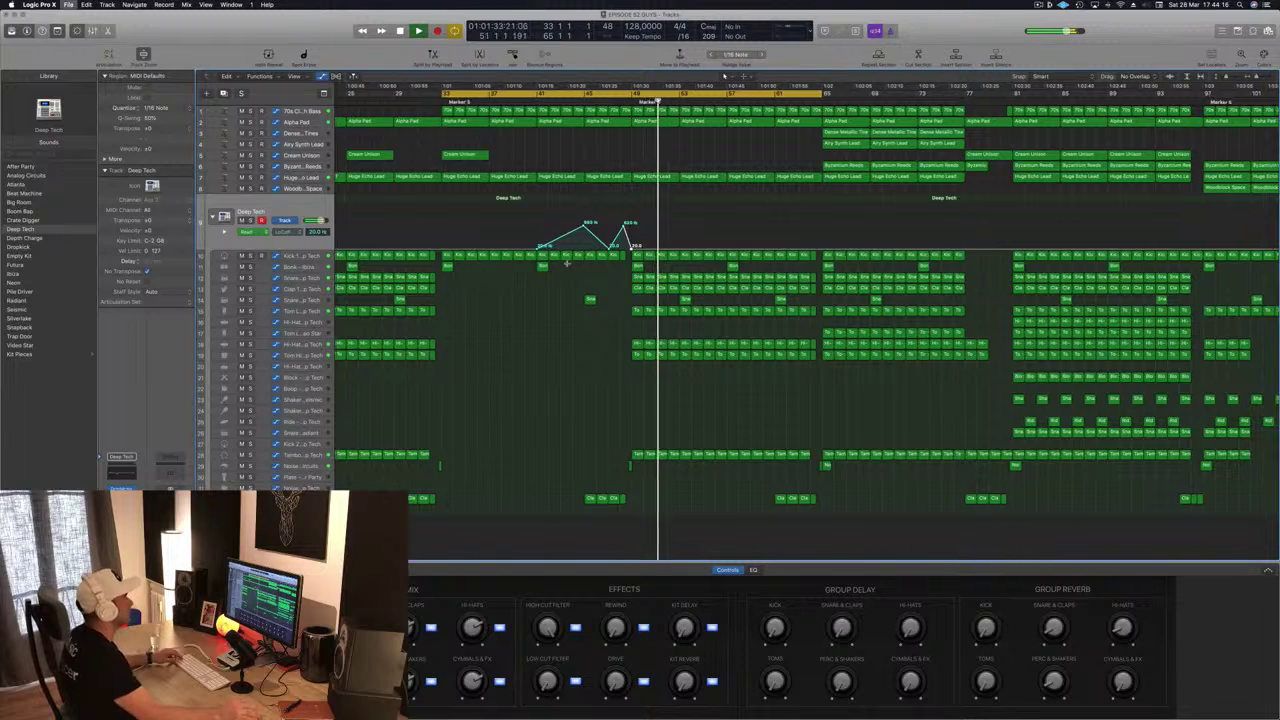
key(space)
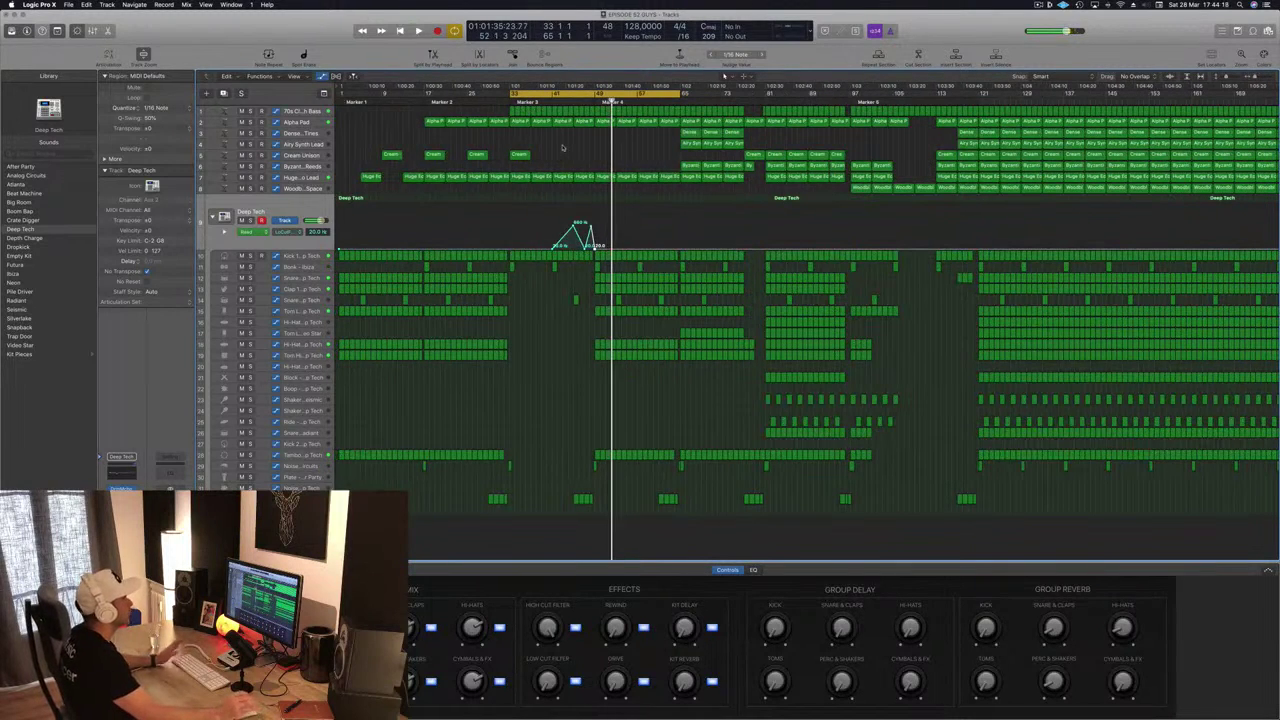
key(space)
key(super+s)
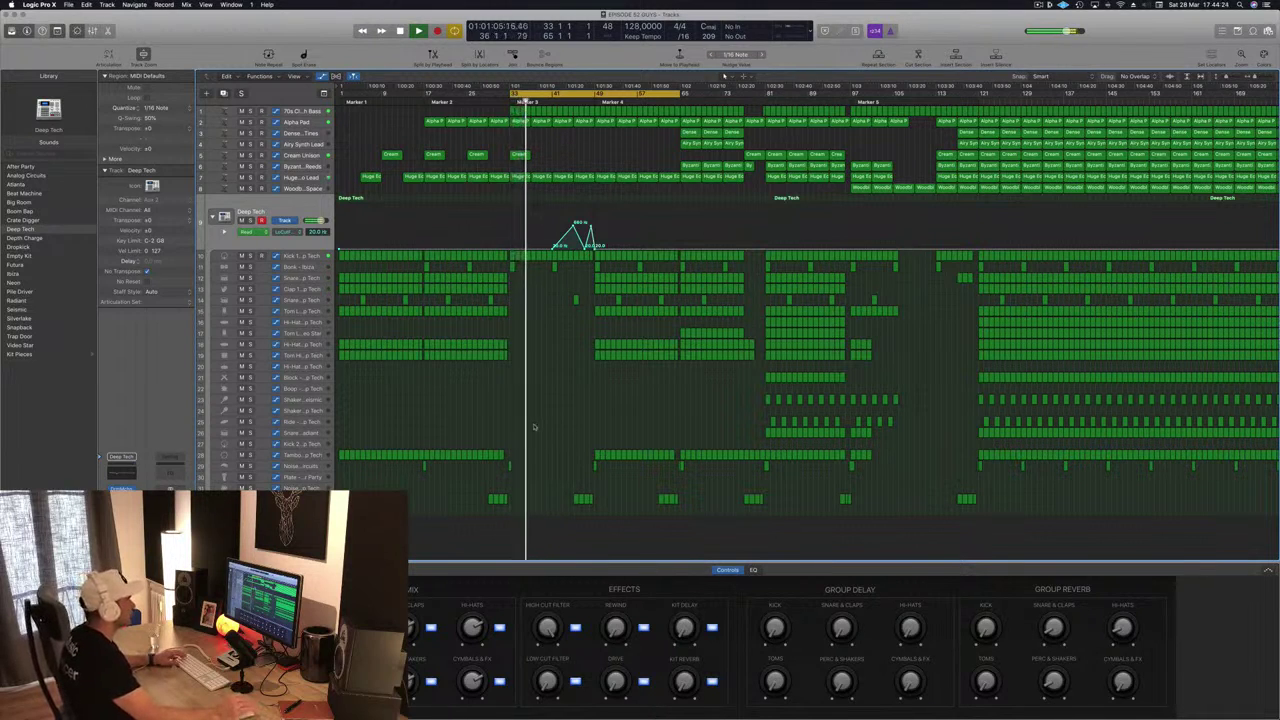
Copy the Cream Unison region at bar 77 to bars 41 and 45, filling the space before Marker 4.
click(755, 155)
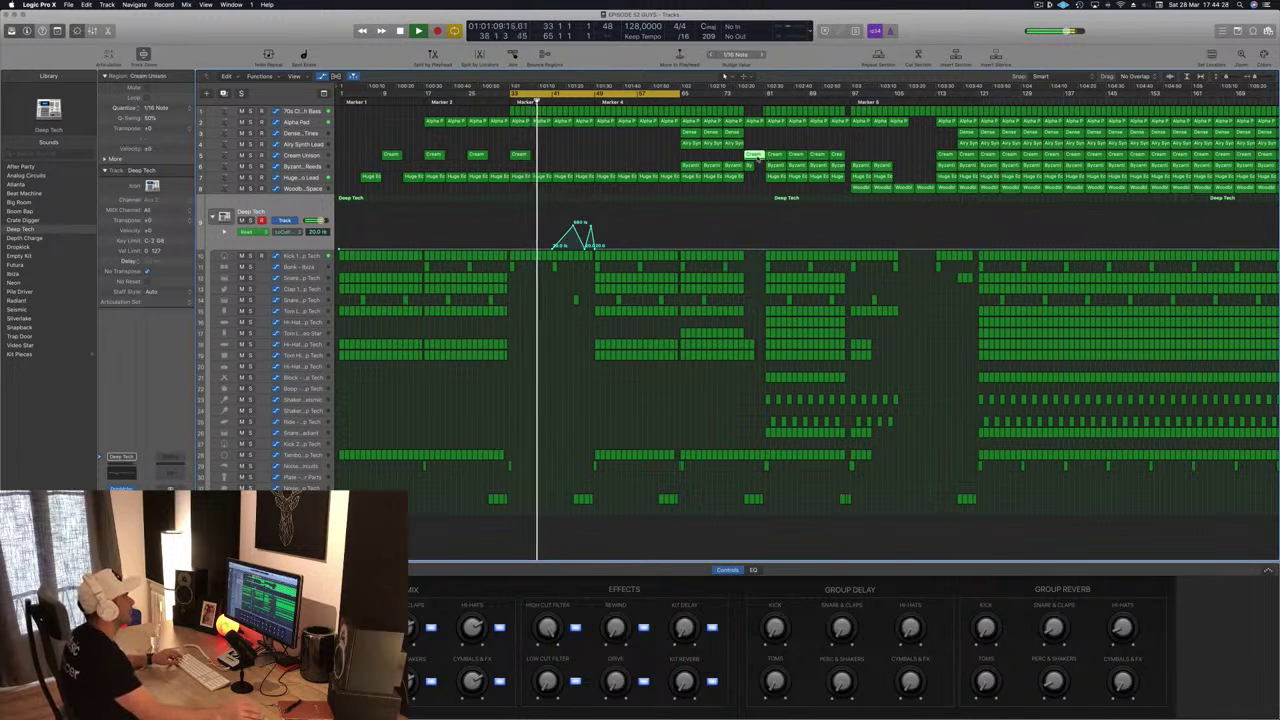
drag(755, 157, 590, 155)
click(630, 148)
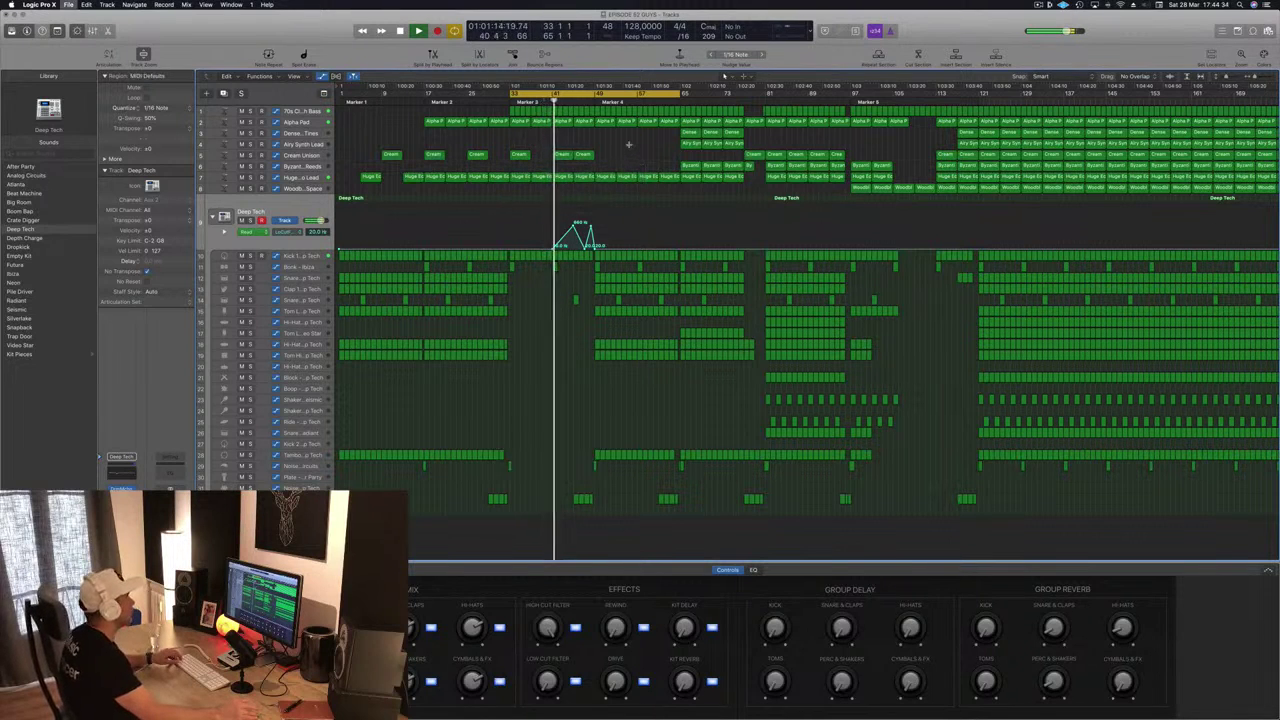
Try placing the two Cream Unison regions from bars 41 to 48 at Marker 4.
key(super+Left)
key(super+Left)
key(super+Left)
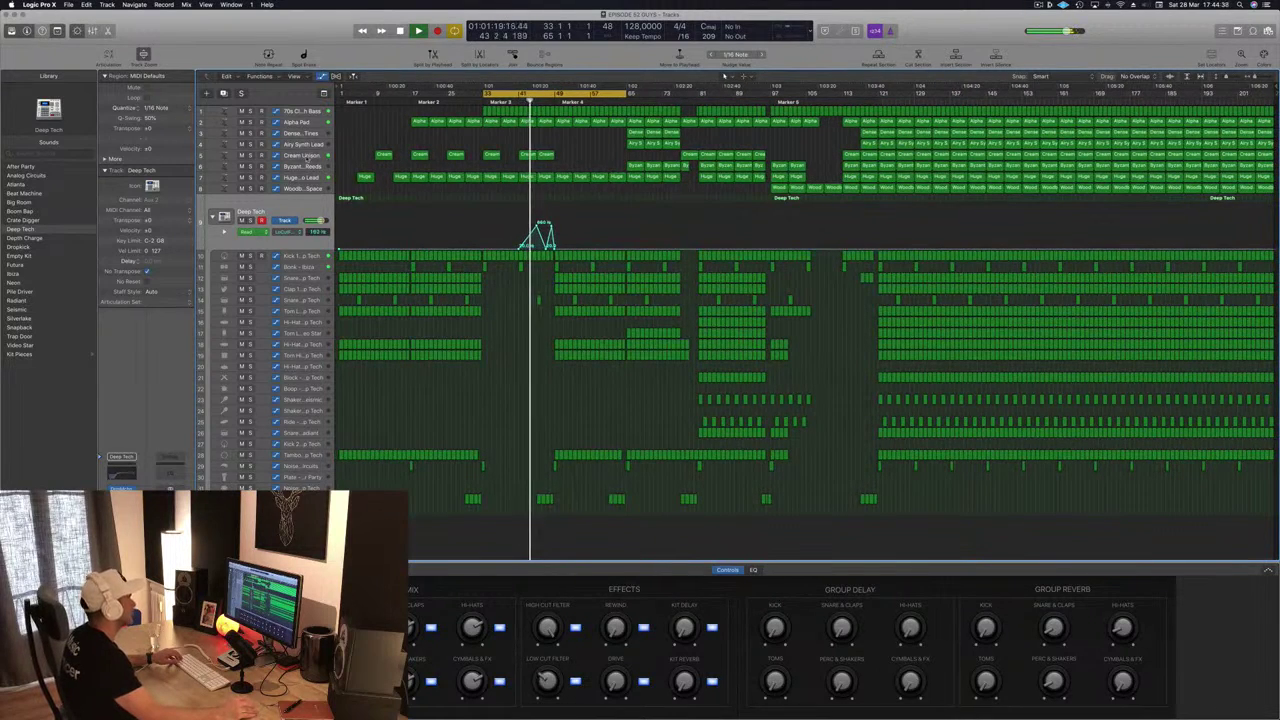
click(490, 154)
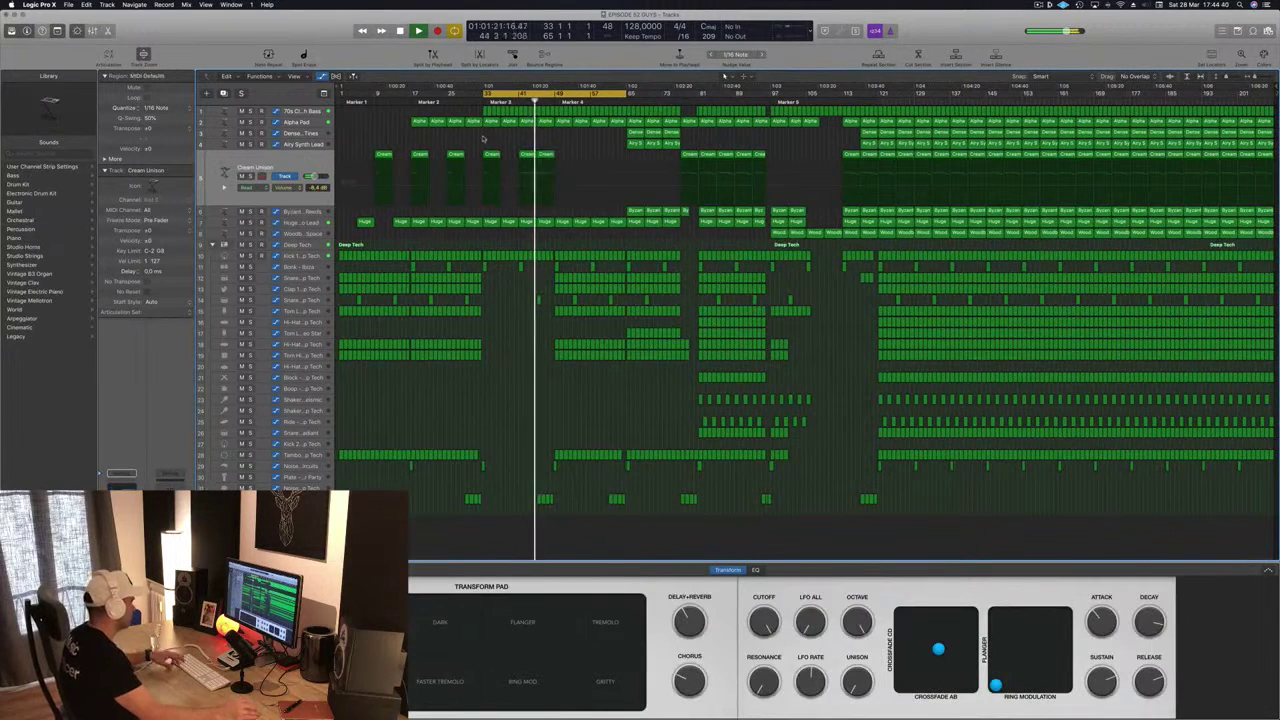
key(super+Right)
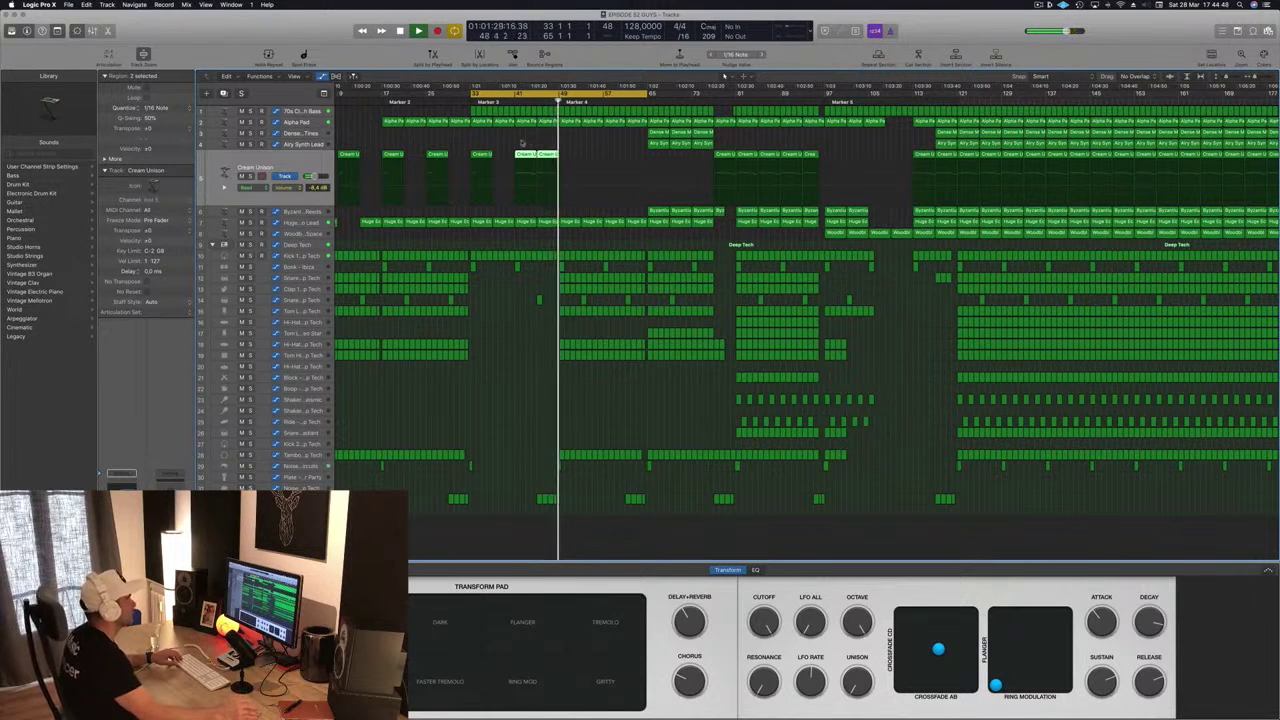
drag(545, 162, 568, 163)
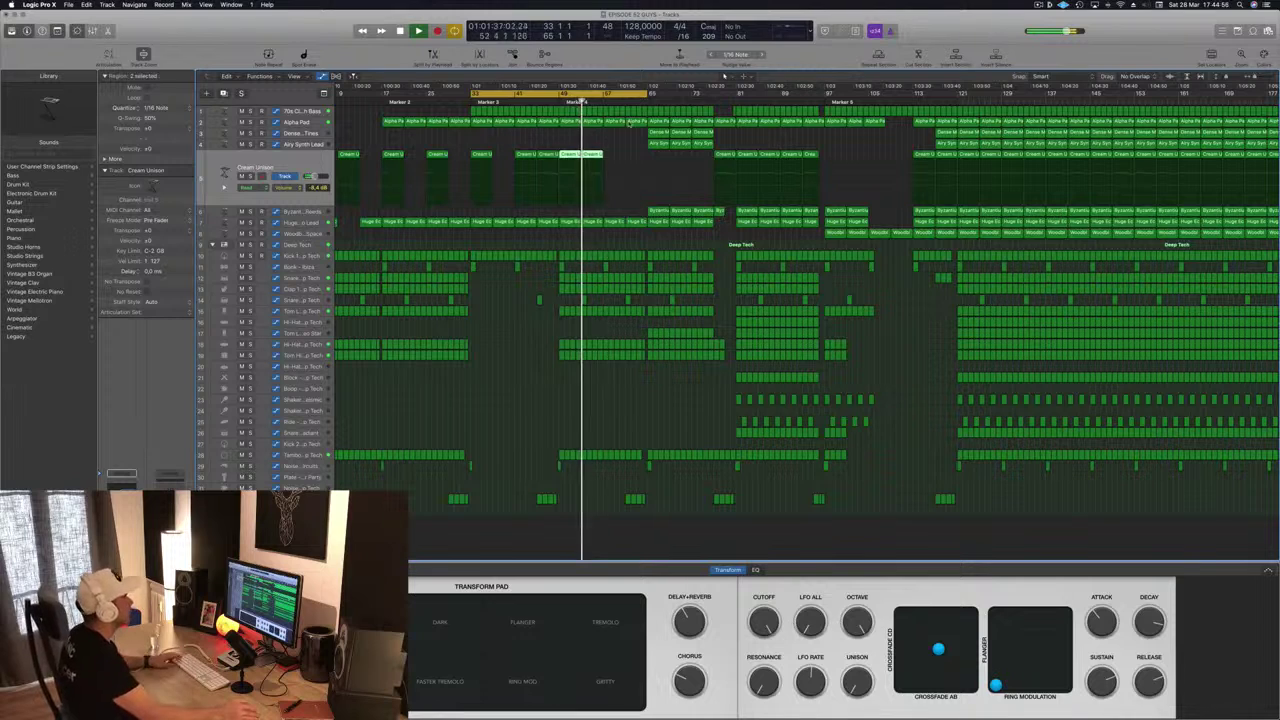
Move the three Dense Metallic Tines and three Airy Synth Lead regions from bar 65 to Marker 4 at bar 49.
drag(686, 138, 564, 133)
key(super+Left)
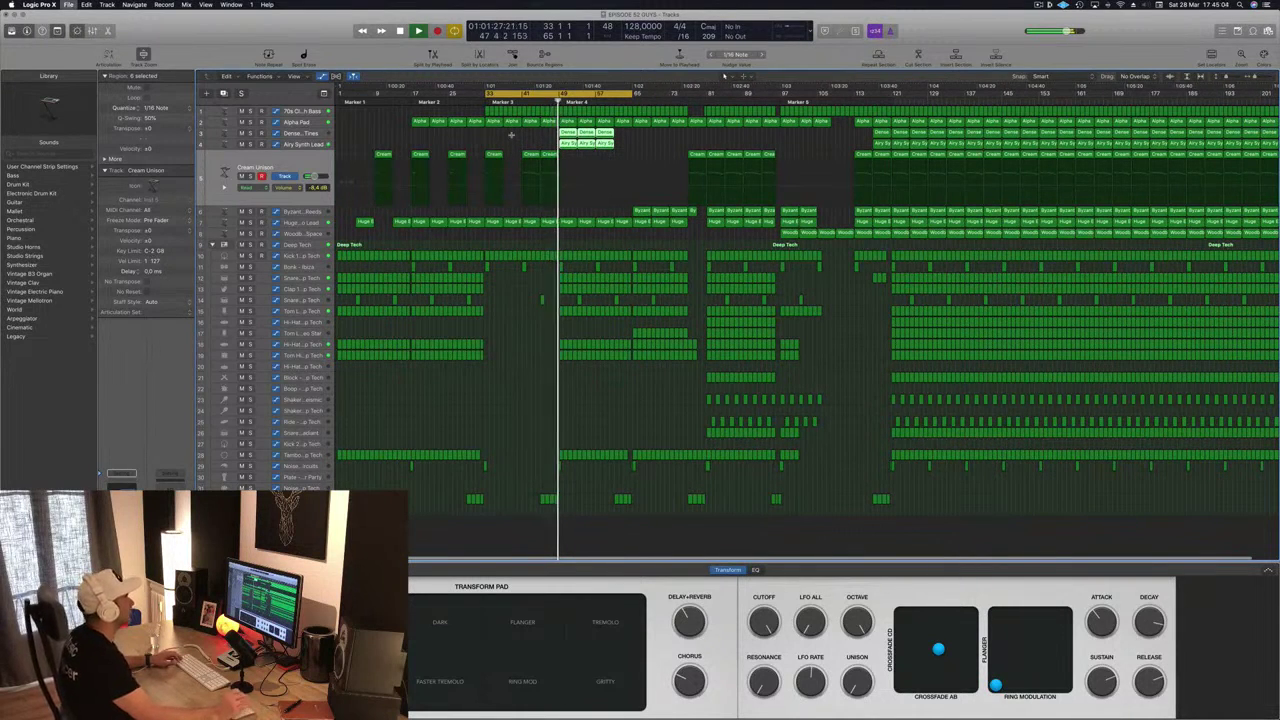
key(super+Right)
key(super+Right)
key(super+Right)
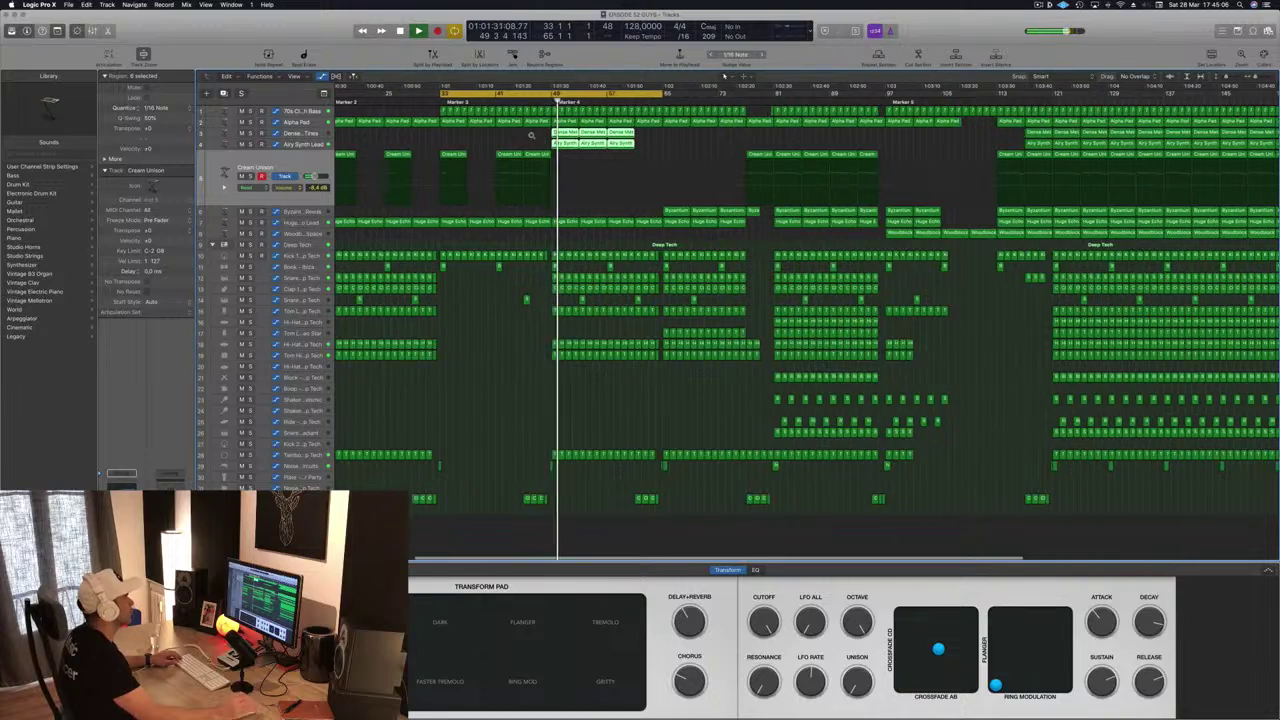
key(super+Left)
key(super+Left)
key(super+Left)
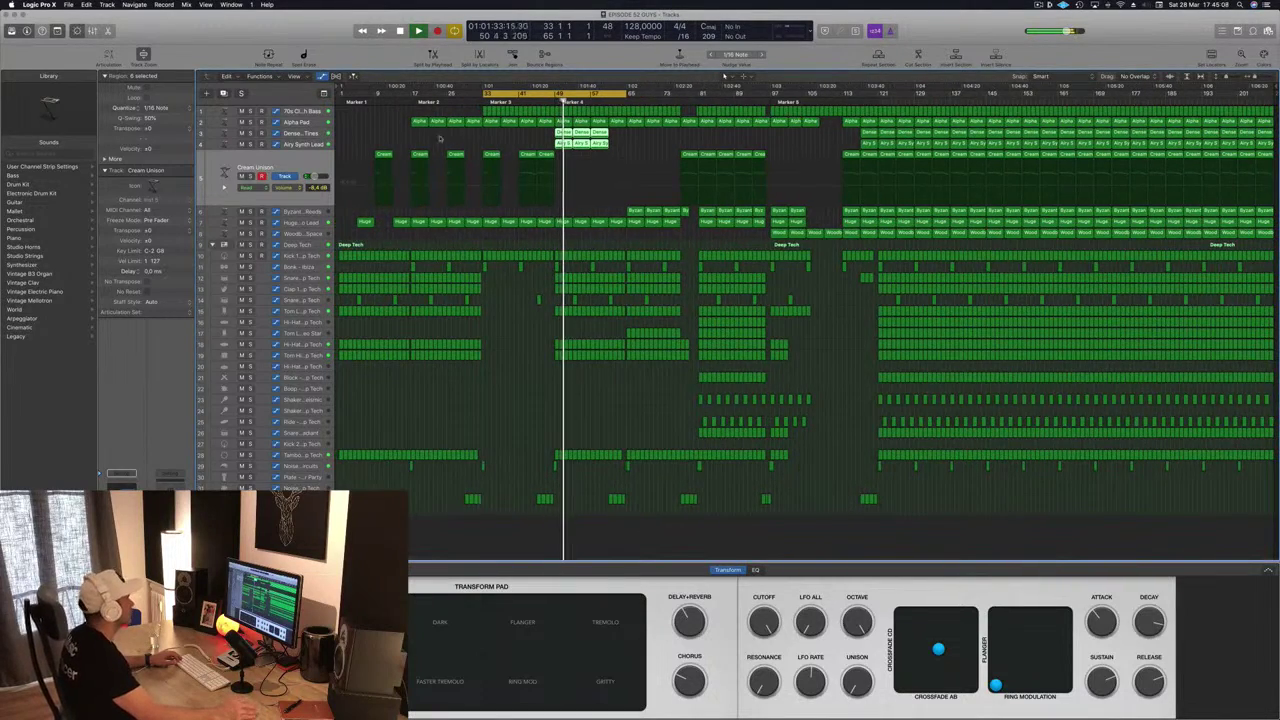
Solo the Dense Metallic Tines track, trim its volume slightly, and release the solo.
click(302, 134)
key(s)
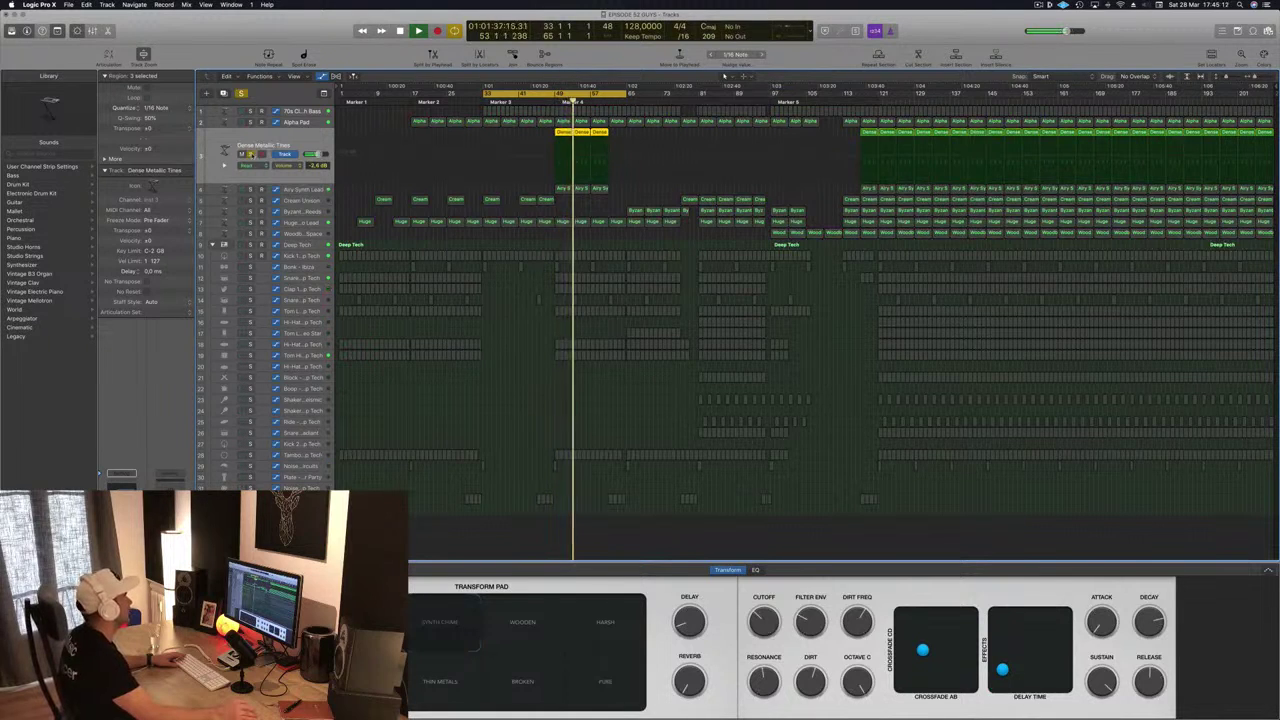
key(s)
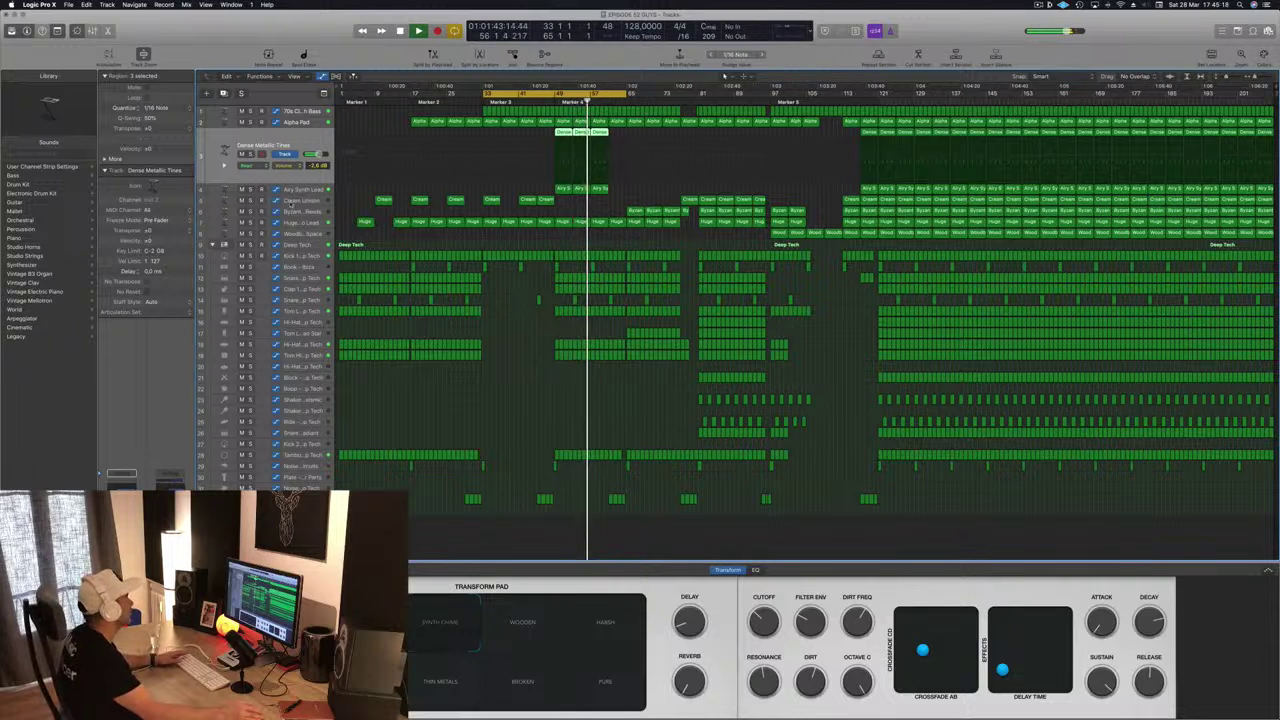
Solo the Airy Synth Lead track briefly and lower its volume to -11.8 dB.
click(298, 192)
key(s)
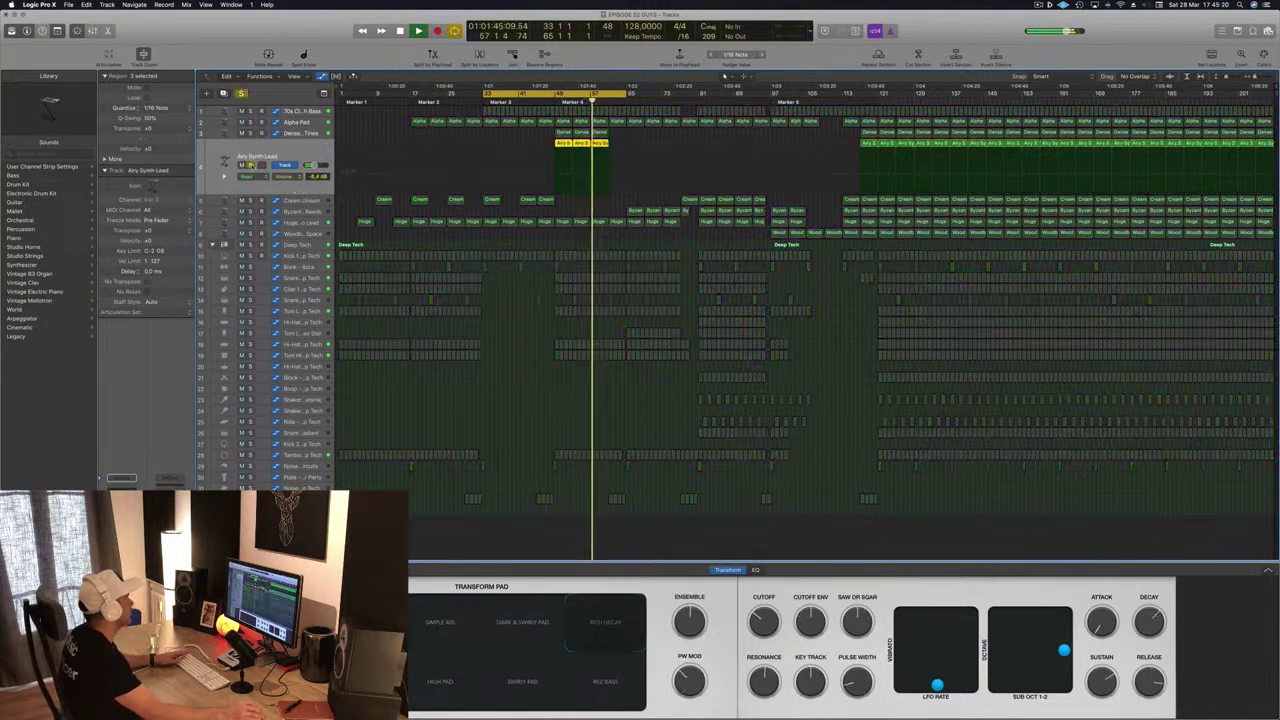
key(s)
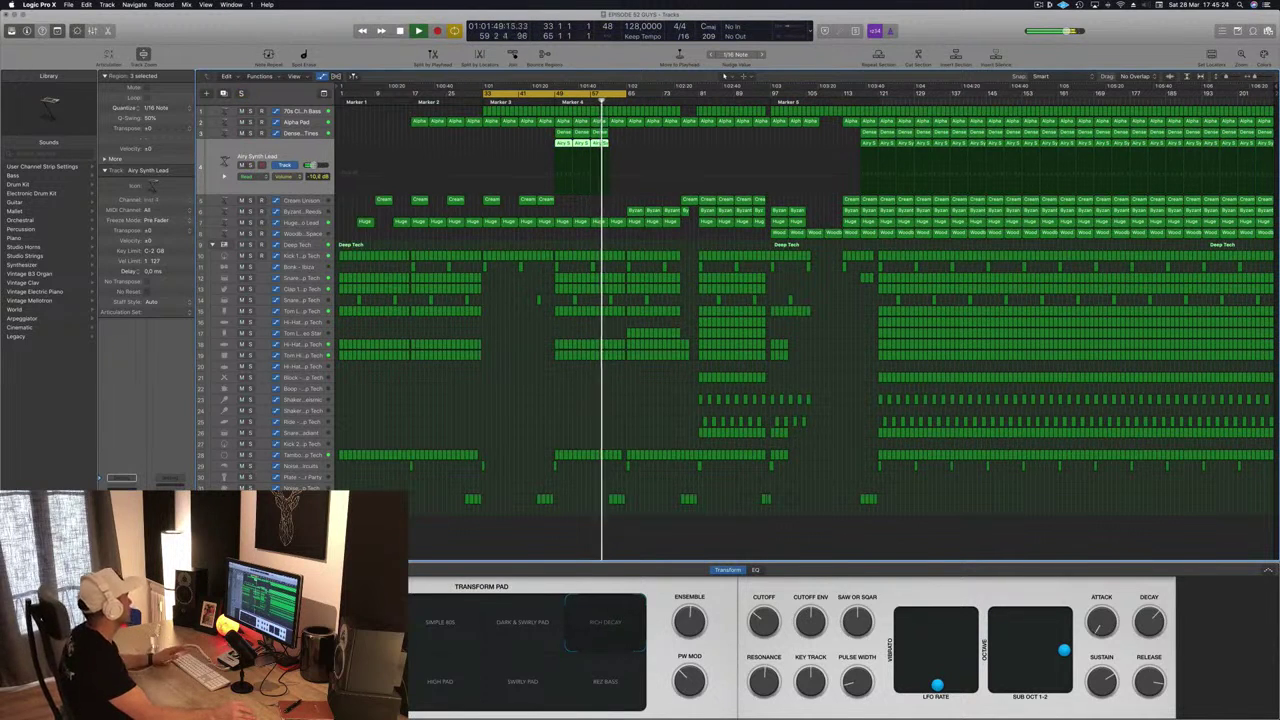
click(510, 423)
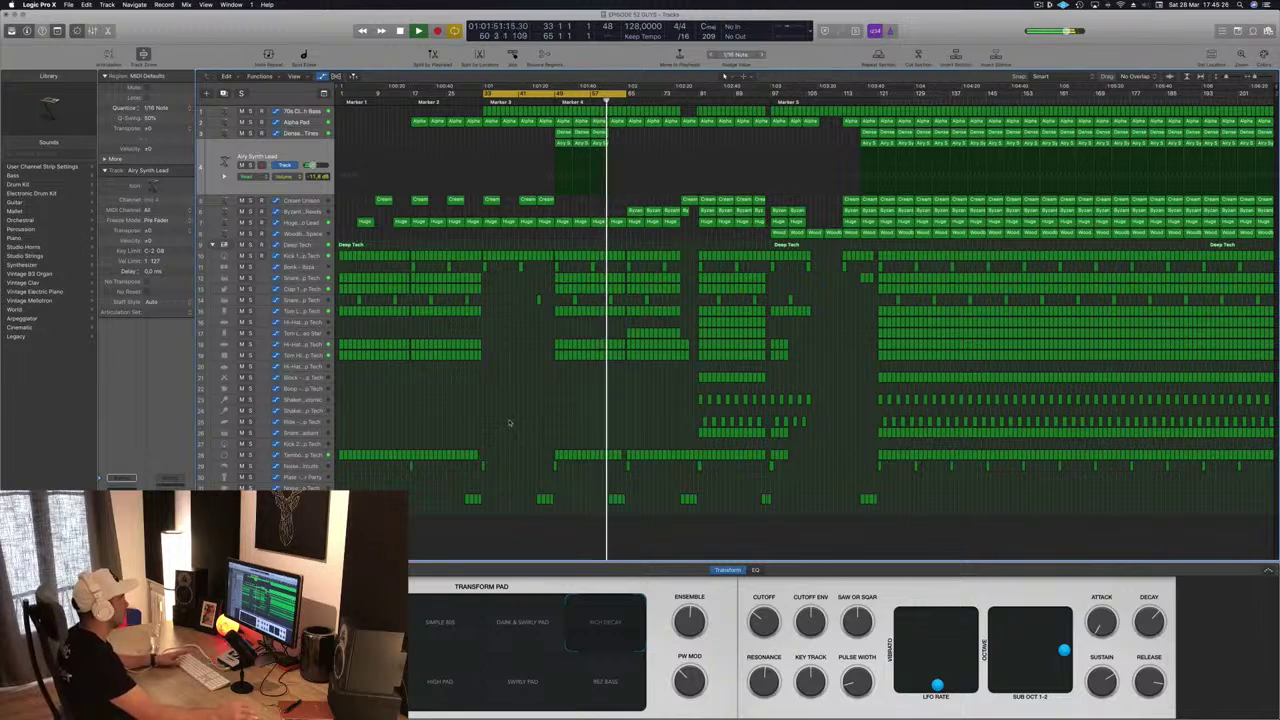
Copy the three Dense Metallic Tines and three Airy Synth Lead regions to bar 61, directly after the originals.
mouse_move(623, 134)
mouse_down()
mouse_move(566, 150)
mouse_move(621, 141)
mouse_up()
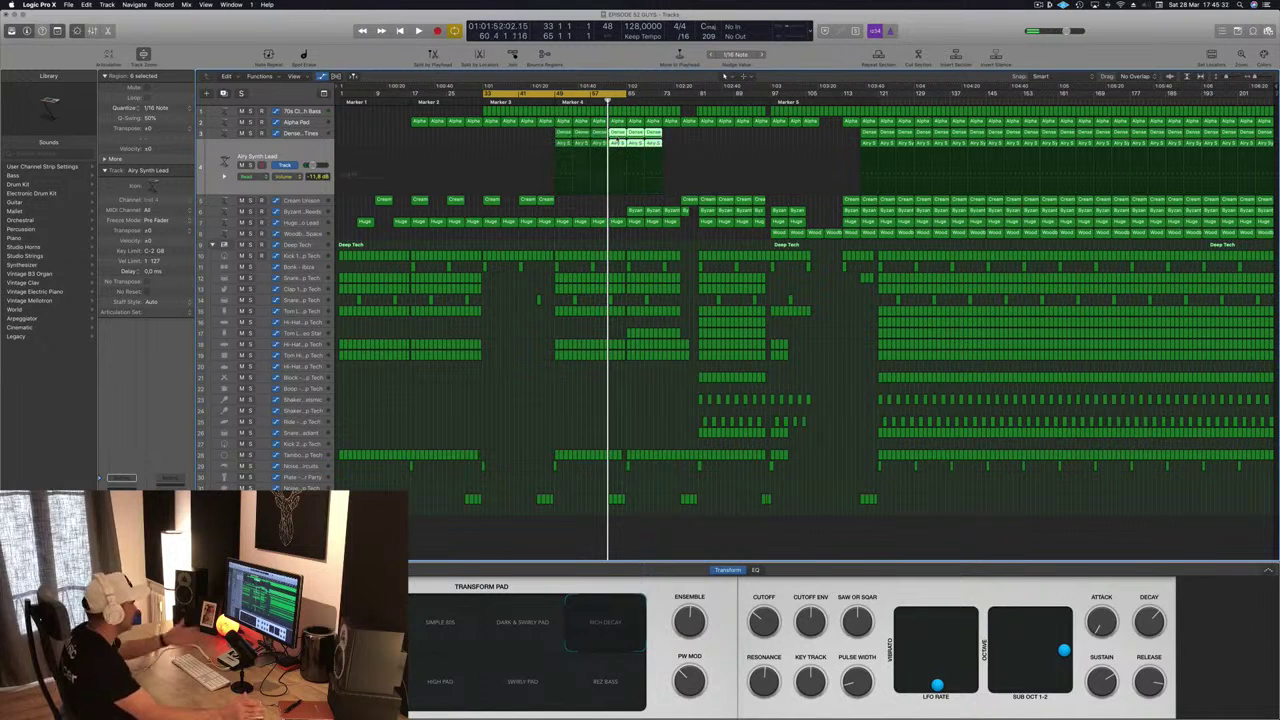
click(537, 135)
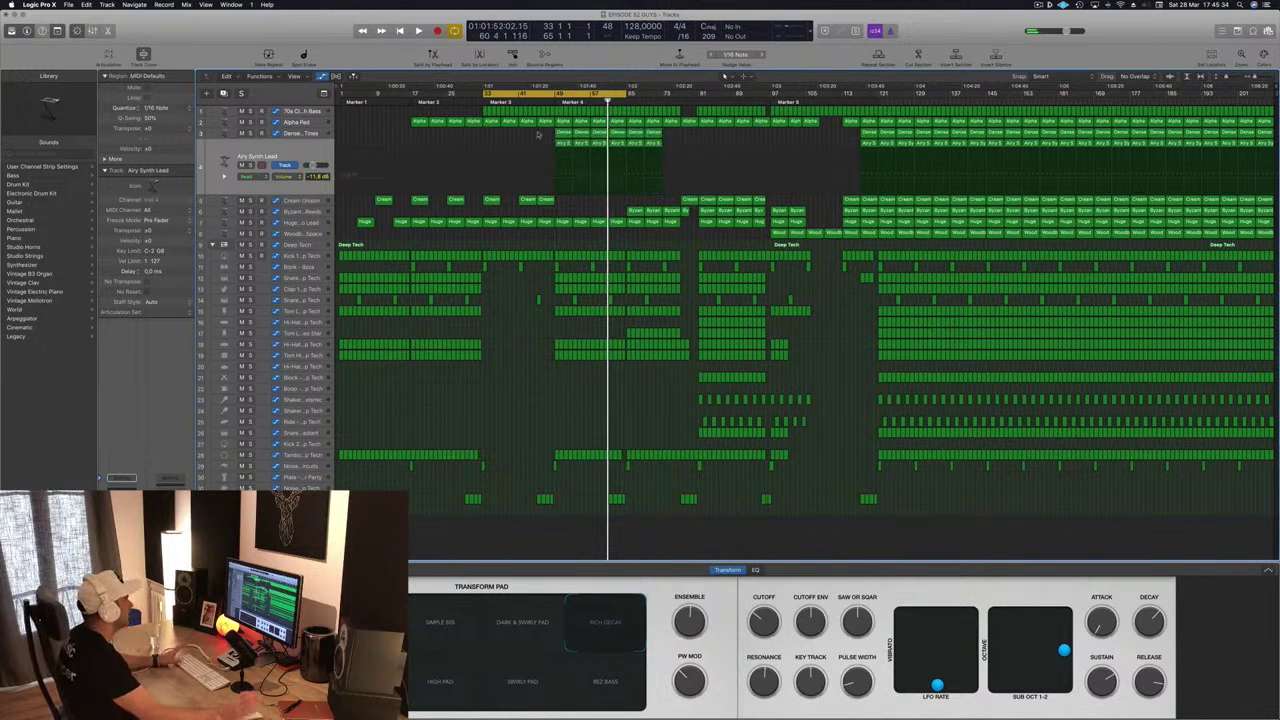
Set the cycle range from Marker 4 at bar 49 to about bar 76 and start playback there.
key(space)
key(c)
key(space)
click(565, 94)
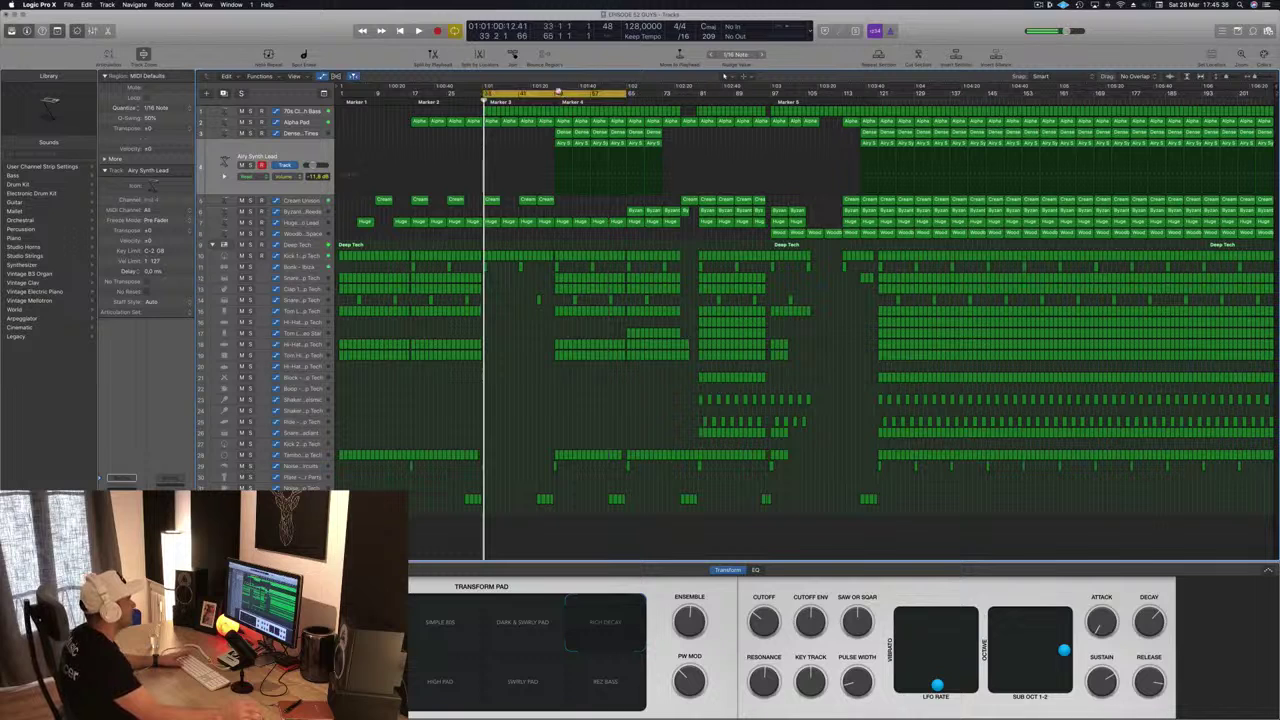
click(558, 94)
drag(556, 94, 677, 102)
key(space)
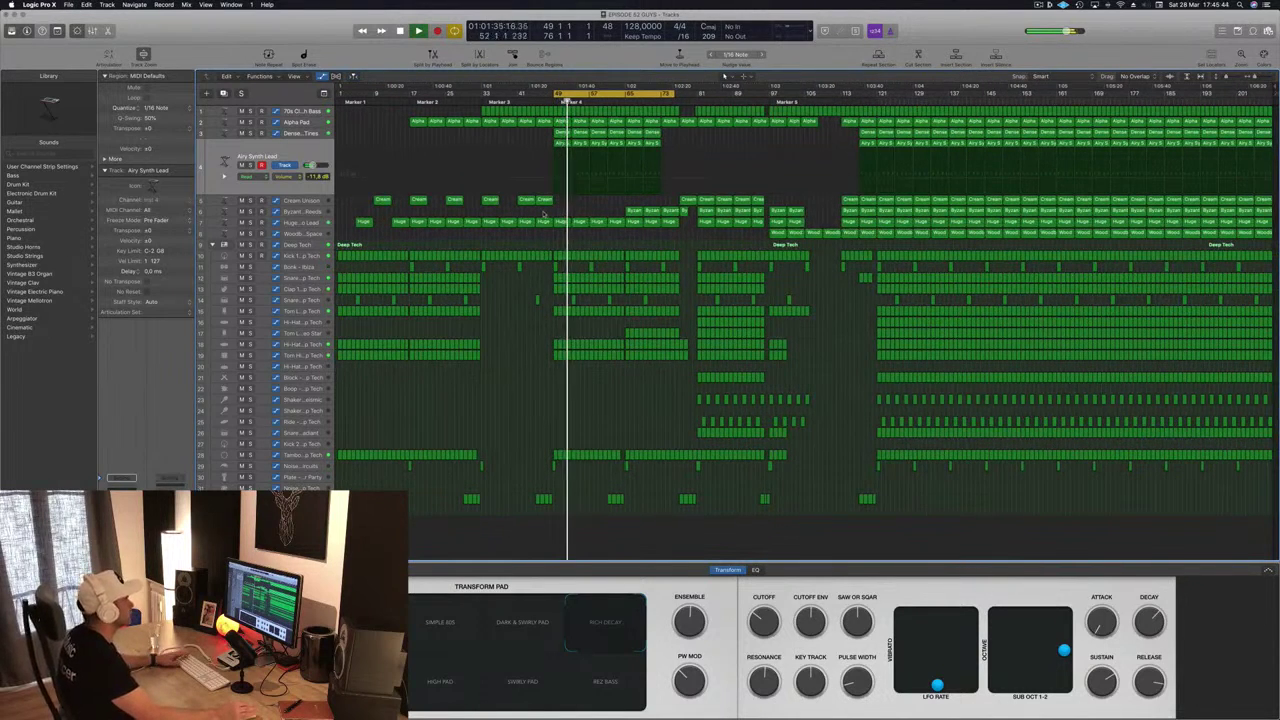
Hide the automation and listen through the Marker 4 section, examining the arrangement up to the first Byzantium Reeds region at bar 65.
click(624, 192)
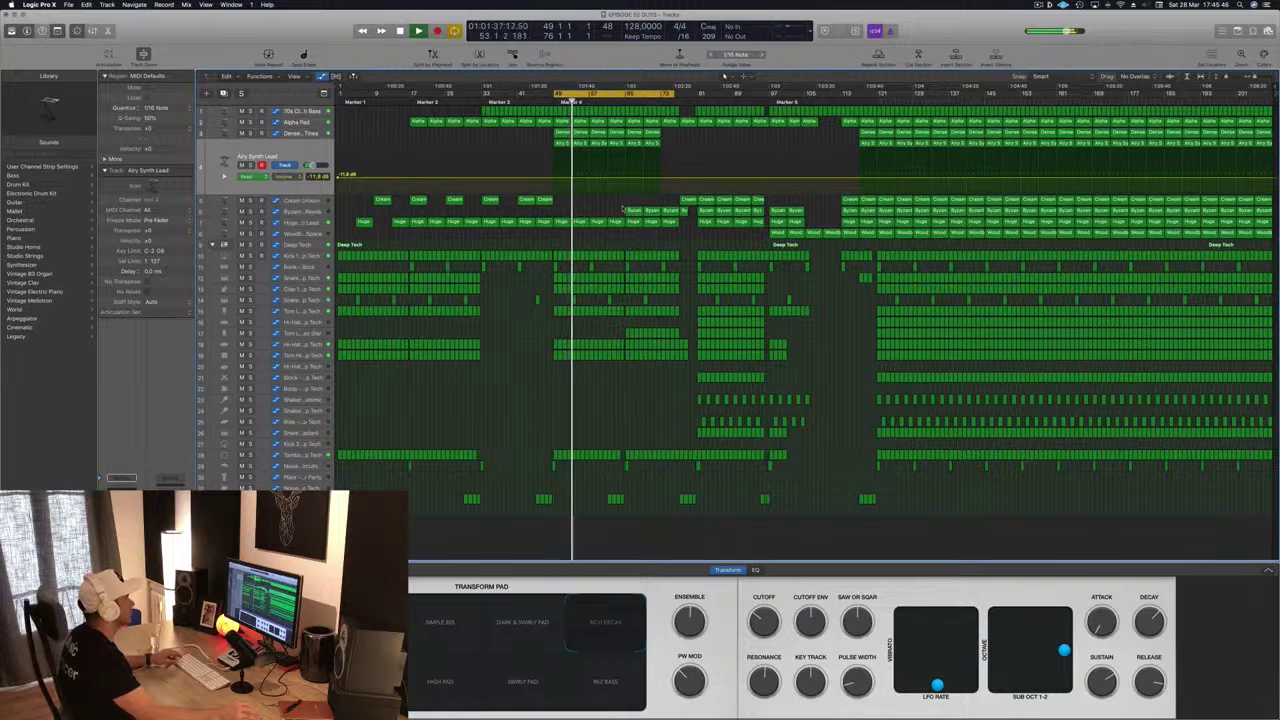
key(a)
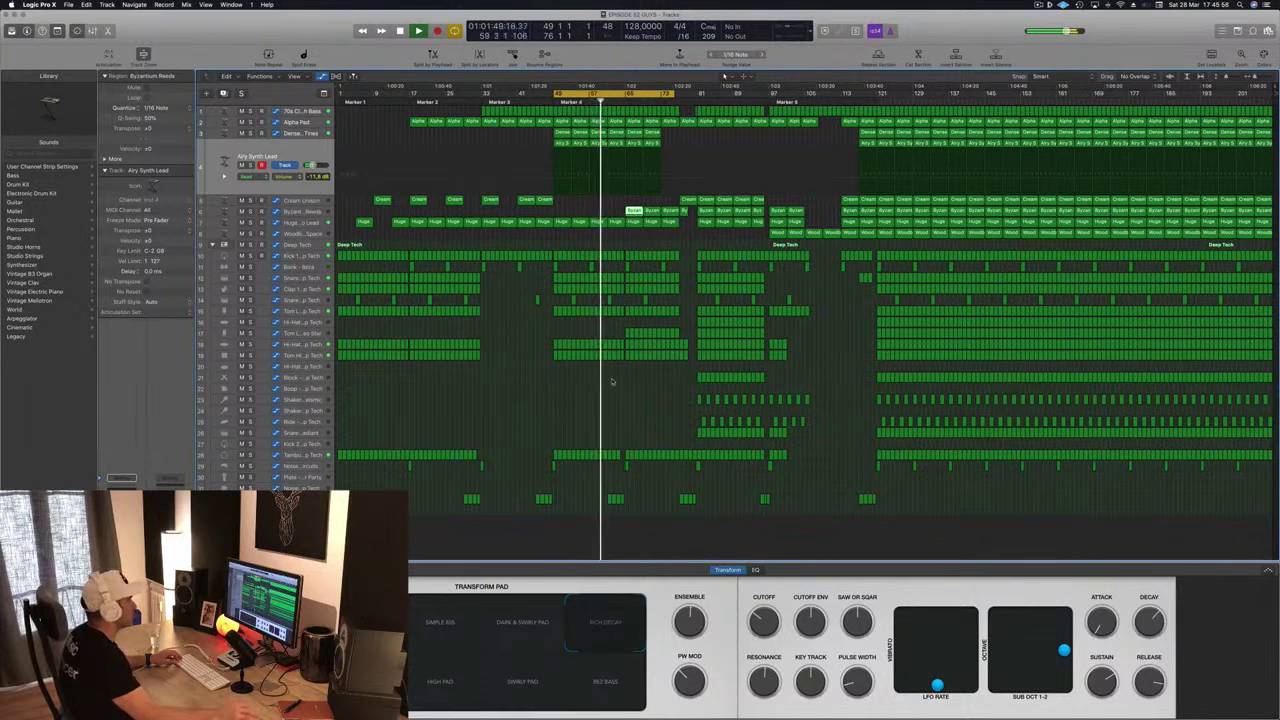
scroll(633, 222, up, 3)
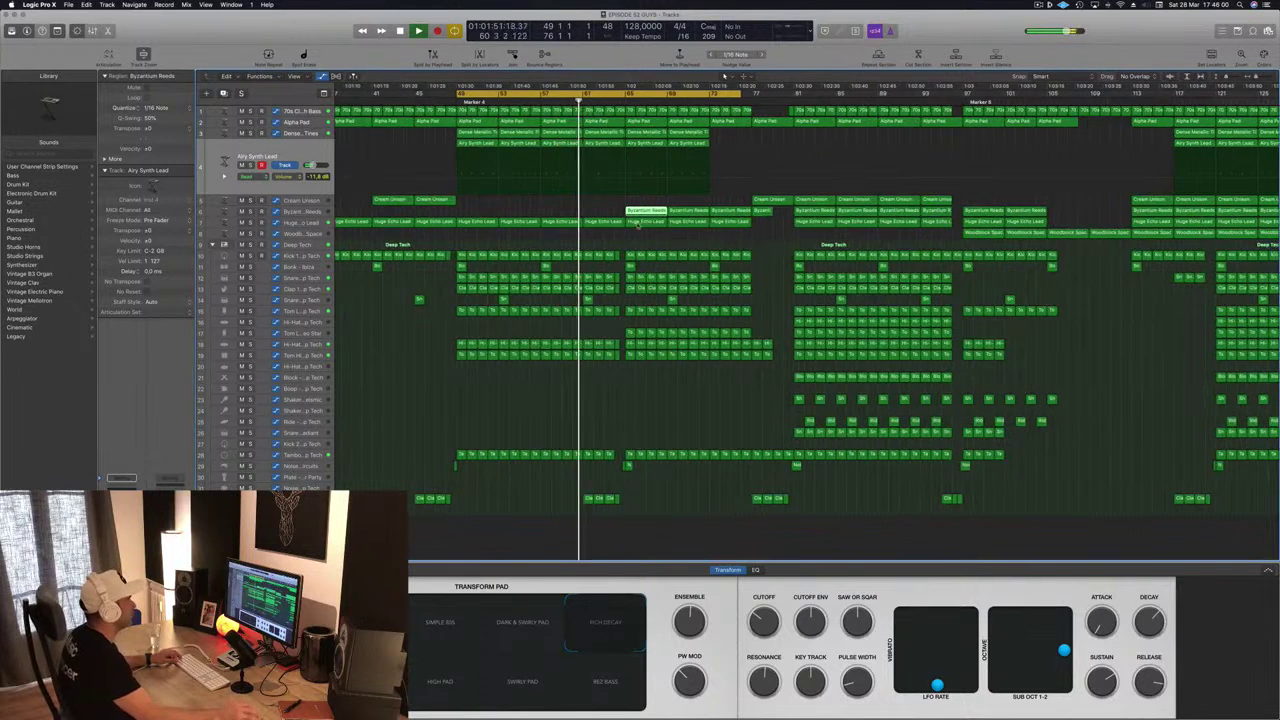
scroll(637, 225, down, 2)
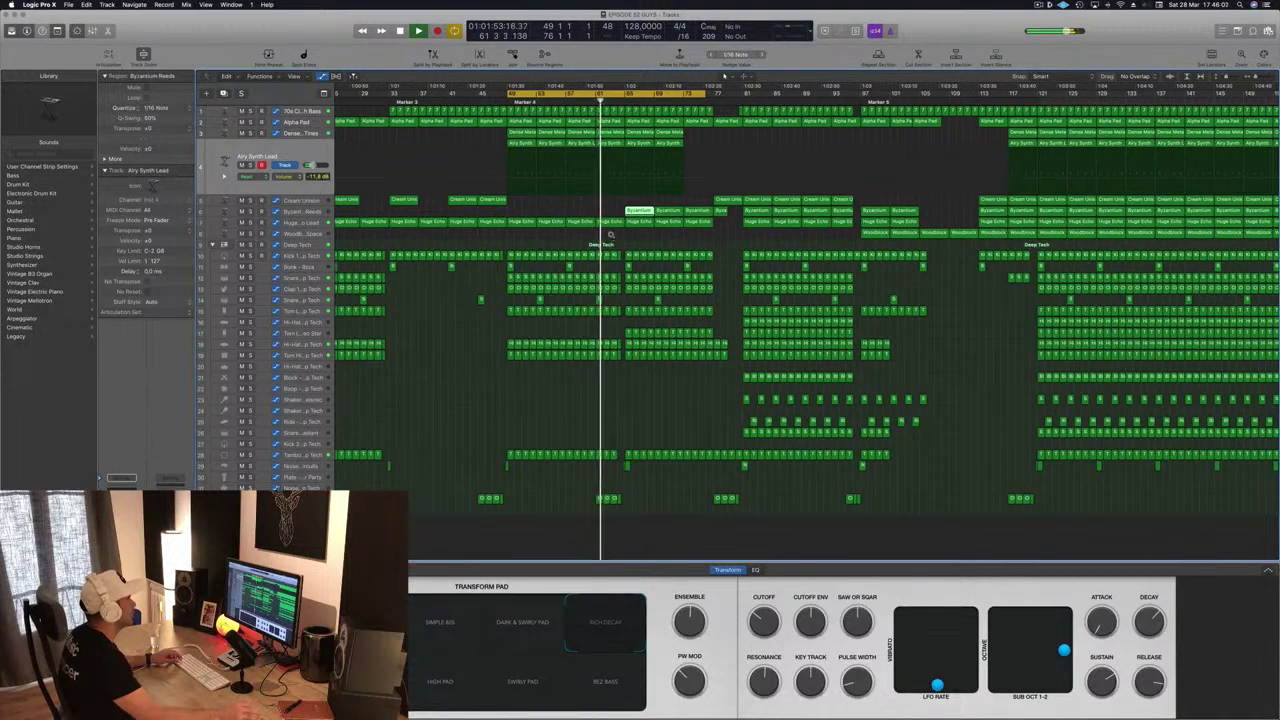
scroll(611, 235, down, 2)
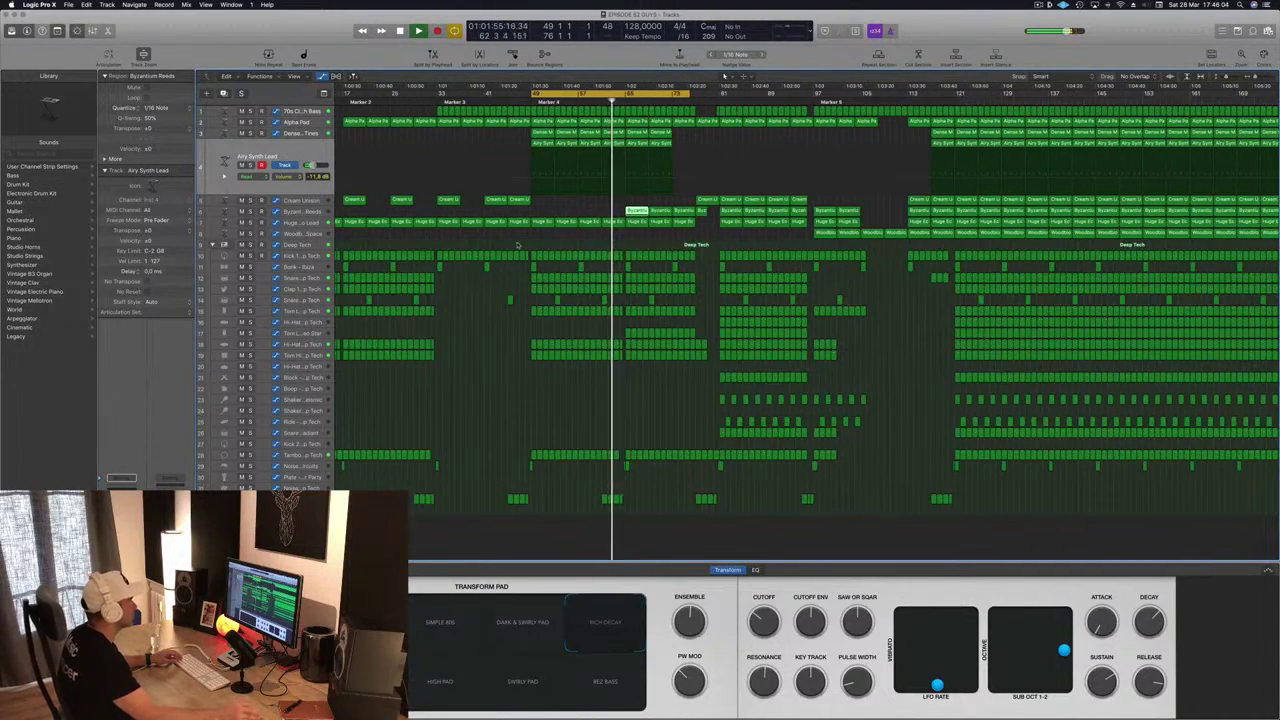
scroll(517, 245, up, 2)
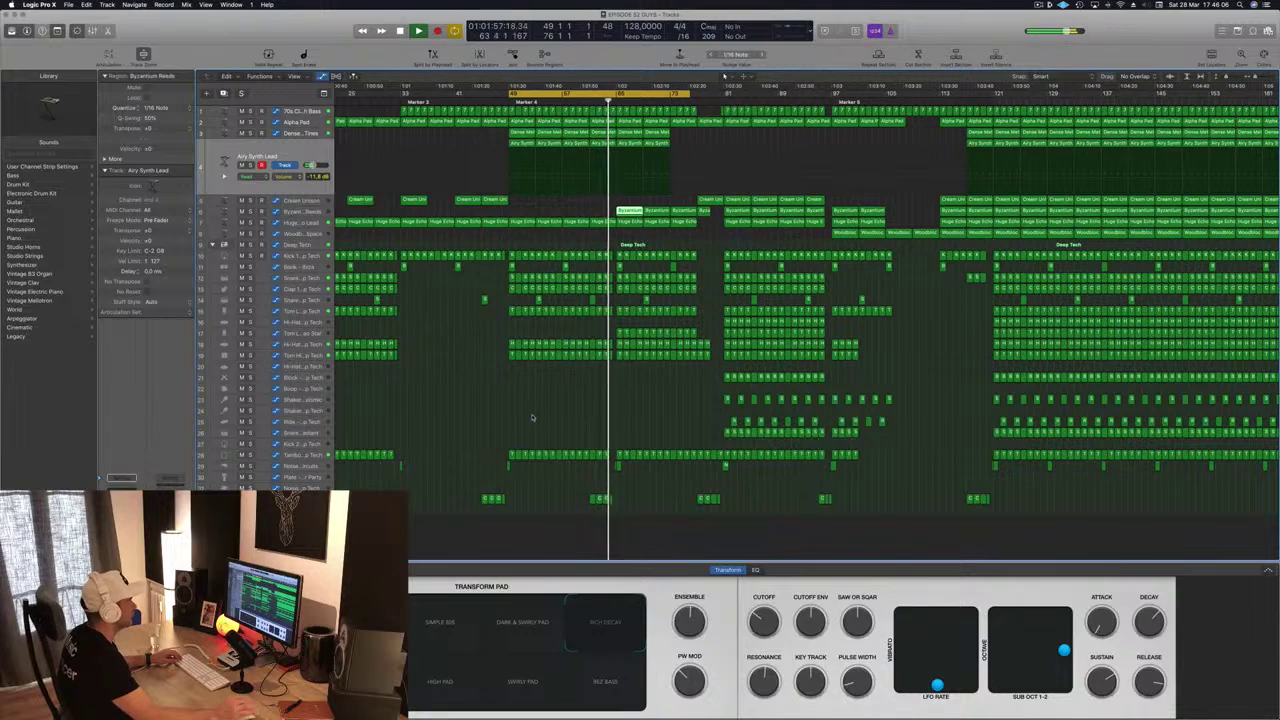
scroll(532, 418, up, 2)
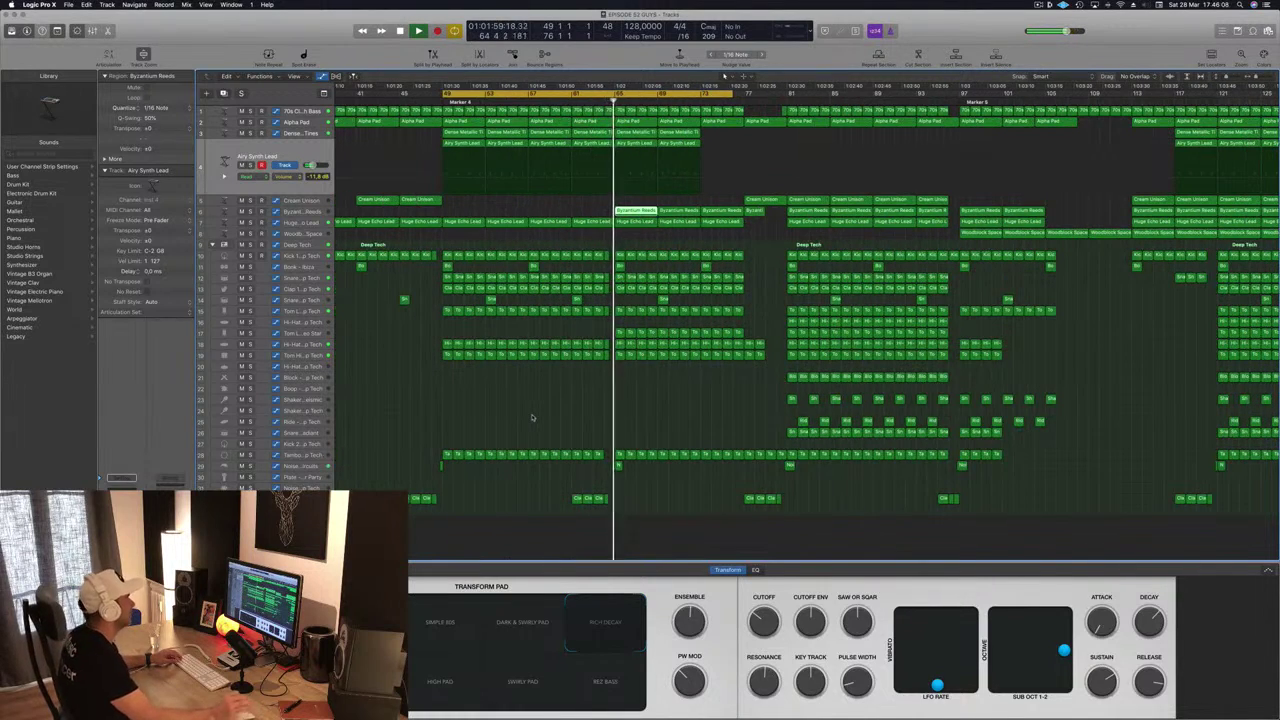
scroll(430, 292, down, 1)
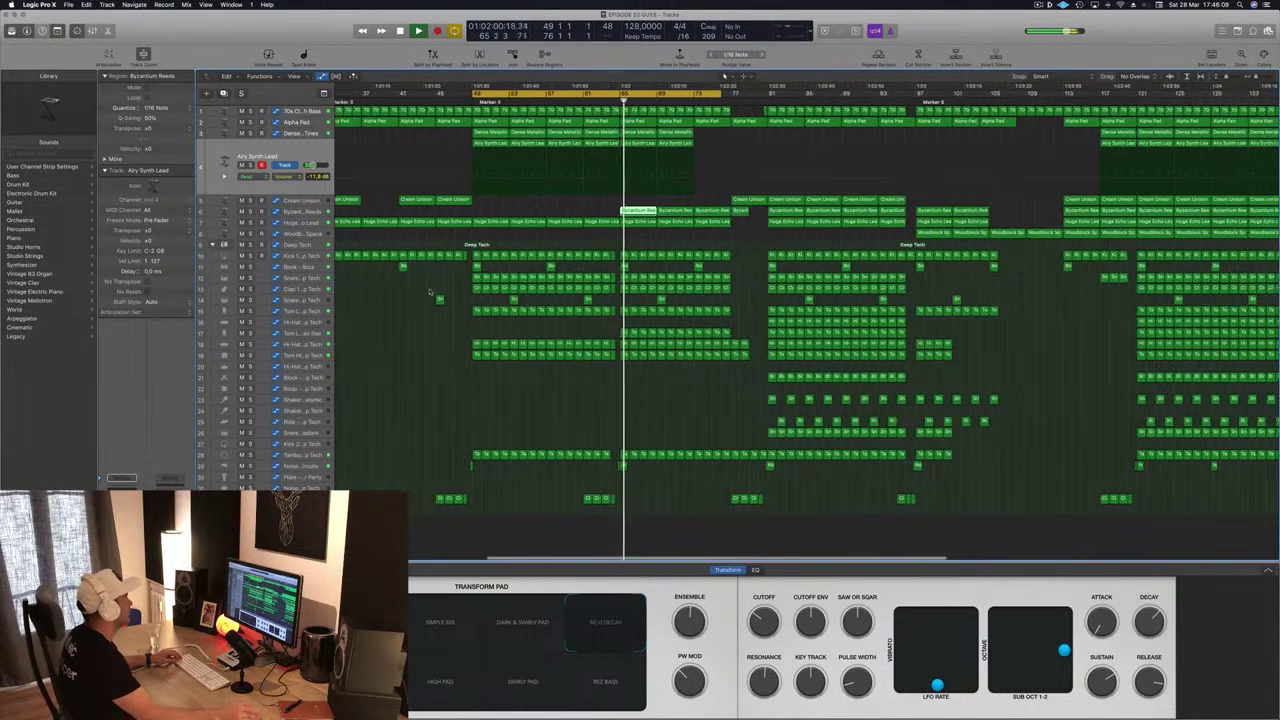
Select the Byzantium Reeds track, replay its entrance from bar 65 and solo the track briefly.
click(309, 212)
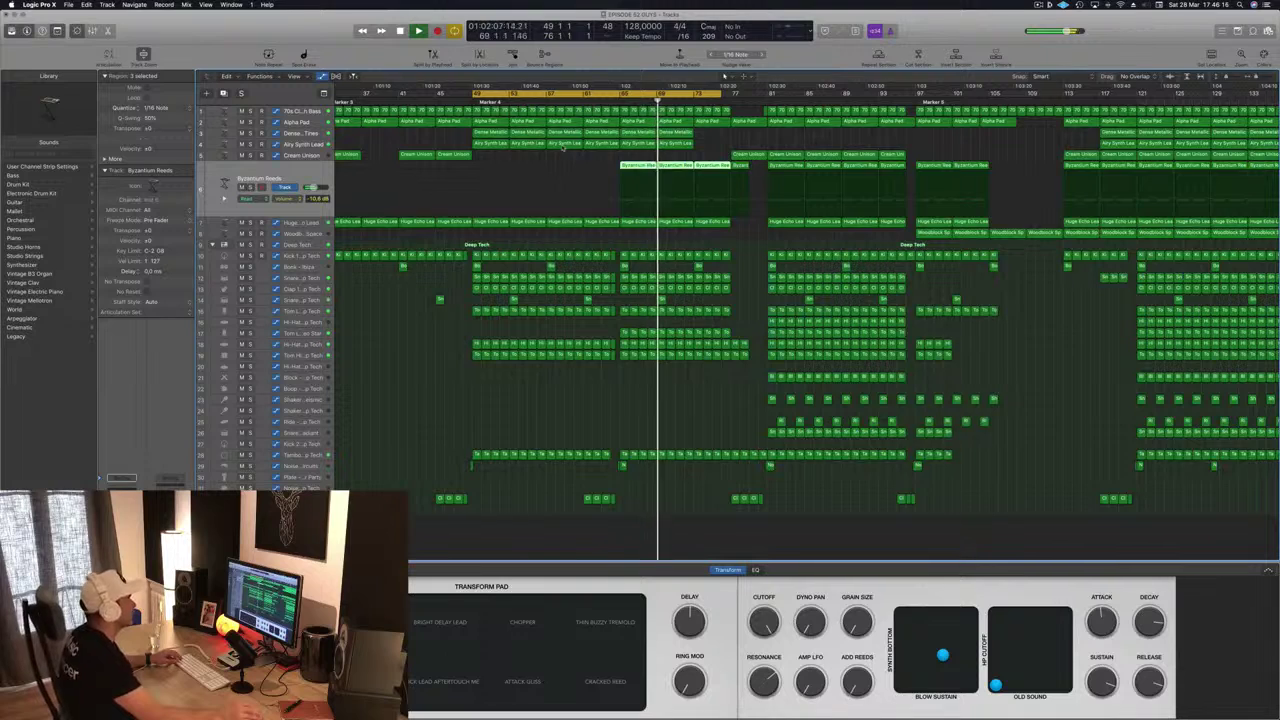
key(super+Left)
key(super+Left)
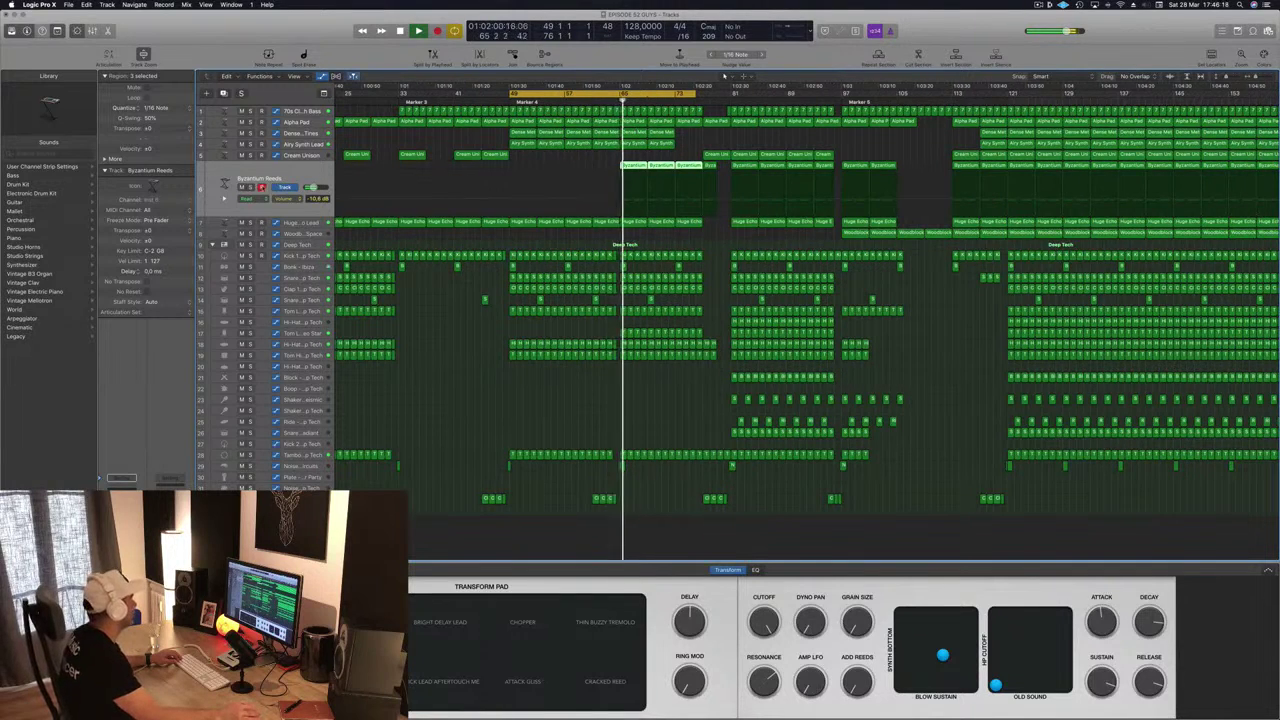
click(250, 187)
click(250, 187)
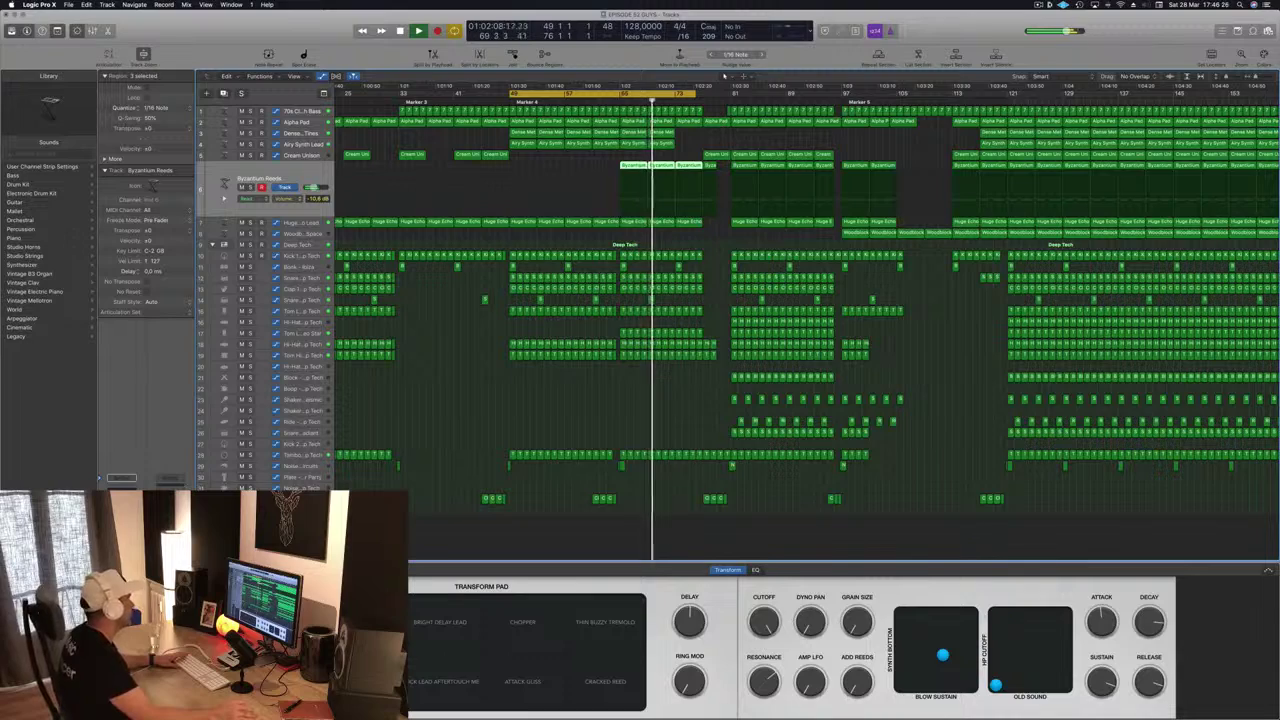
Open the Compressor on the Byzantium Reeds track and replay from about bar 64, moving the plug-in window clear of the tracks.
click(122, 546)
drag(295, 32, 482, 191)
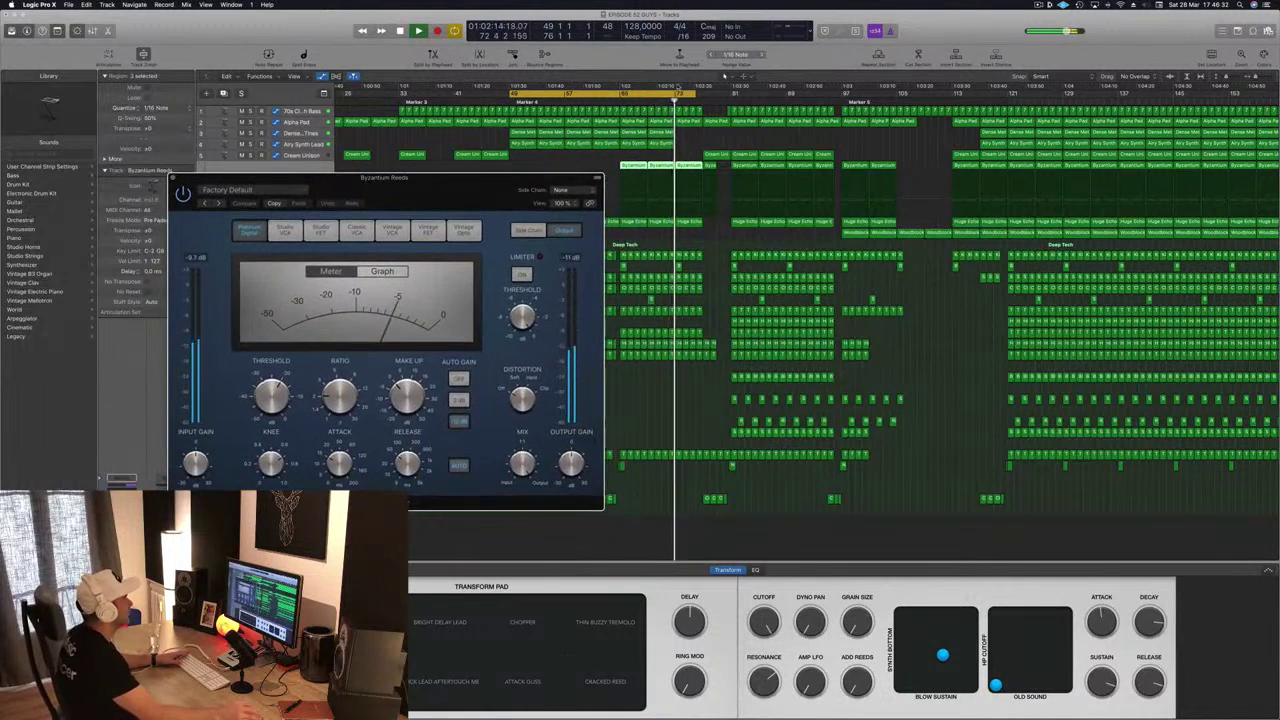
click(612, 98)
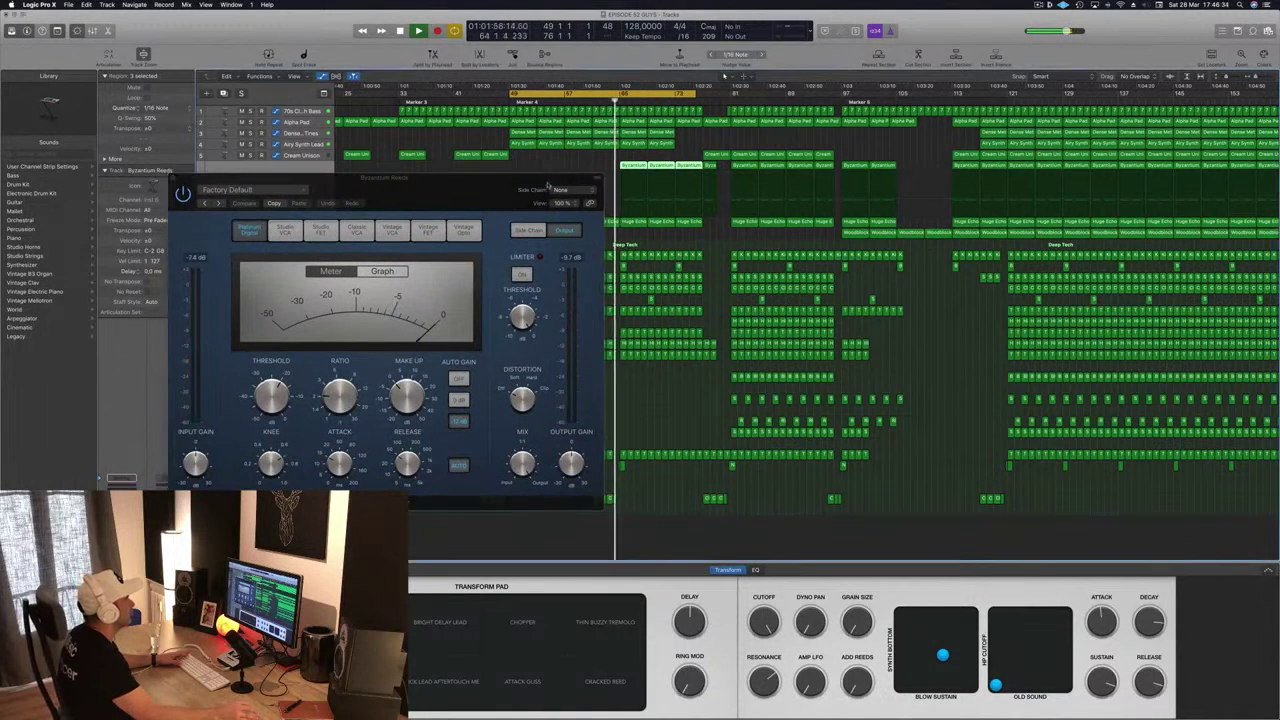
drag(551, 193, 1084, 455)
Solo the Tom Low - Video Star track briefly and replay the section from Marker 4 with the compressor window moved aside.
click(250, 333)
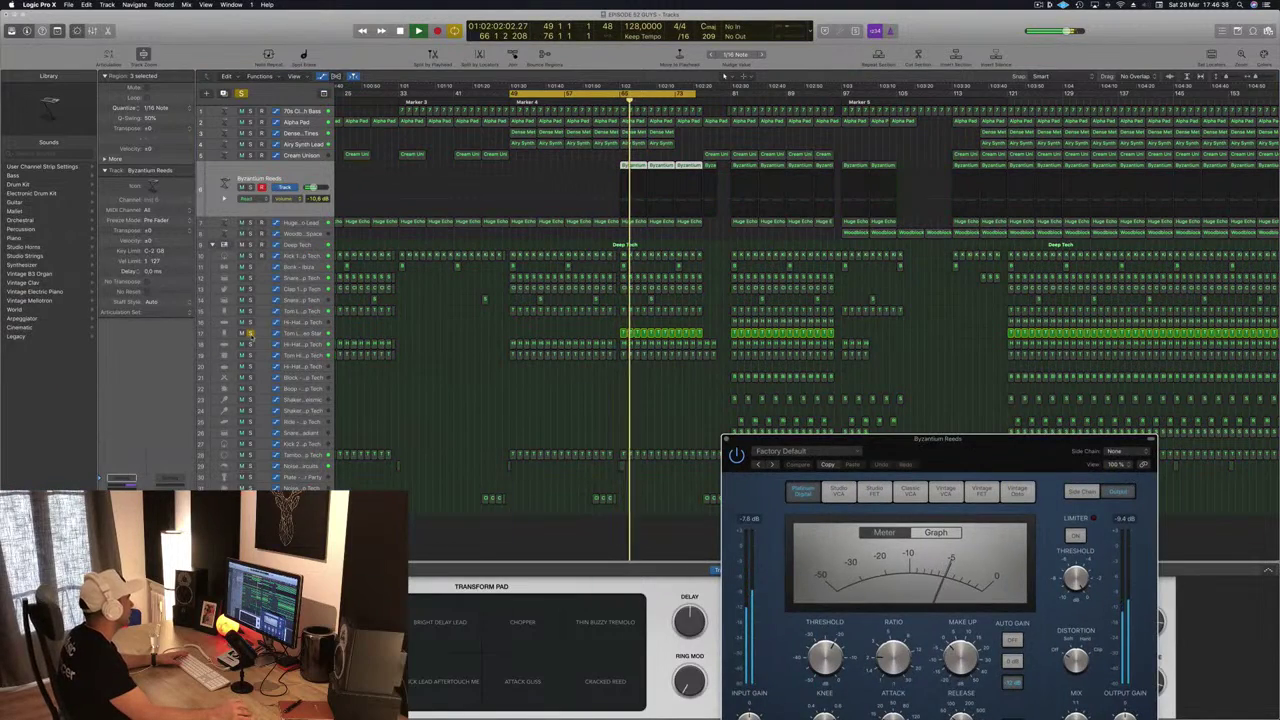
click(250, 333)
drag(997, 452, 1036, 208)
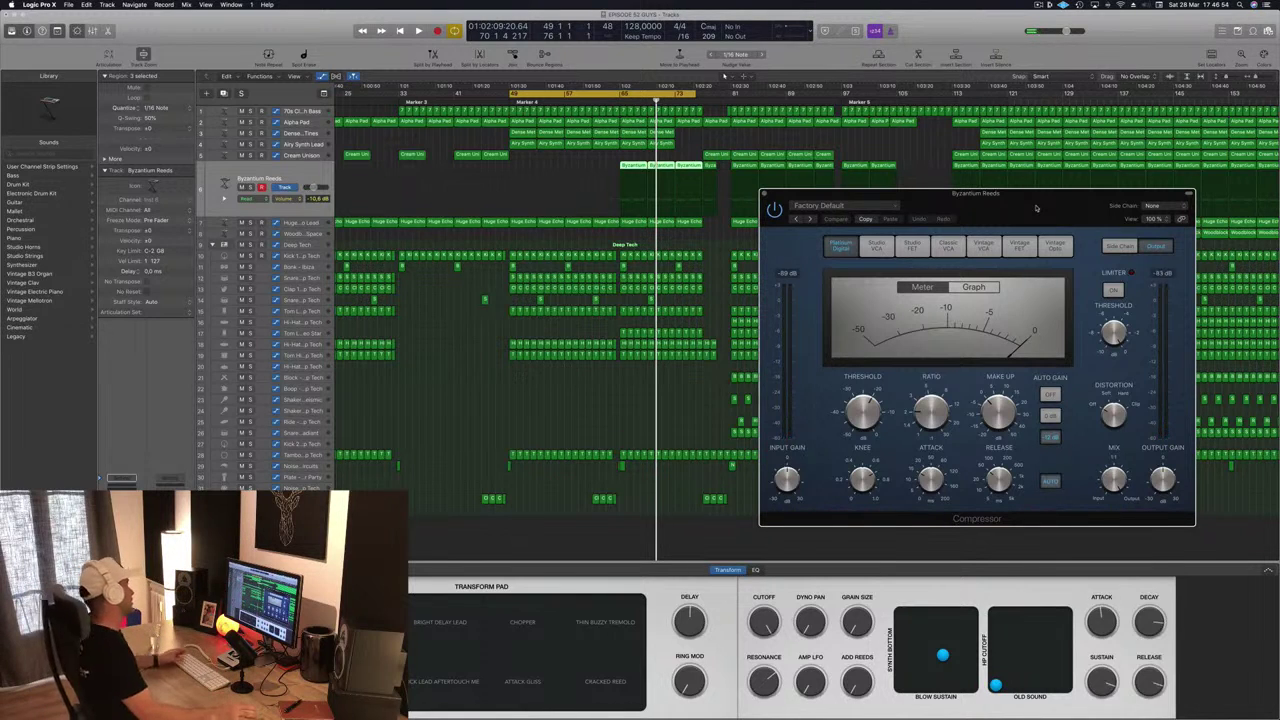
click(477, 420)
drag(1009, 195, 1066, 153)
key(space)
click(561, 416)
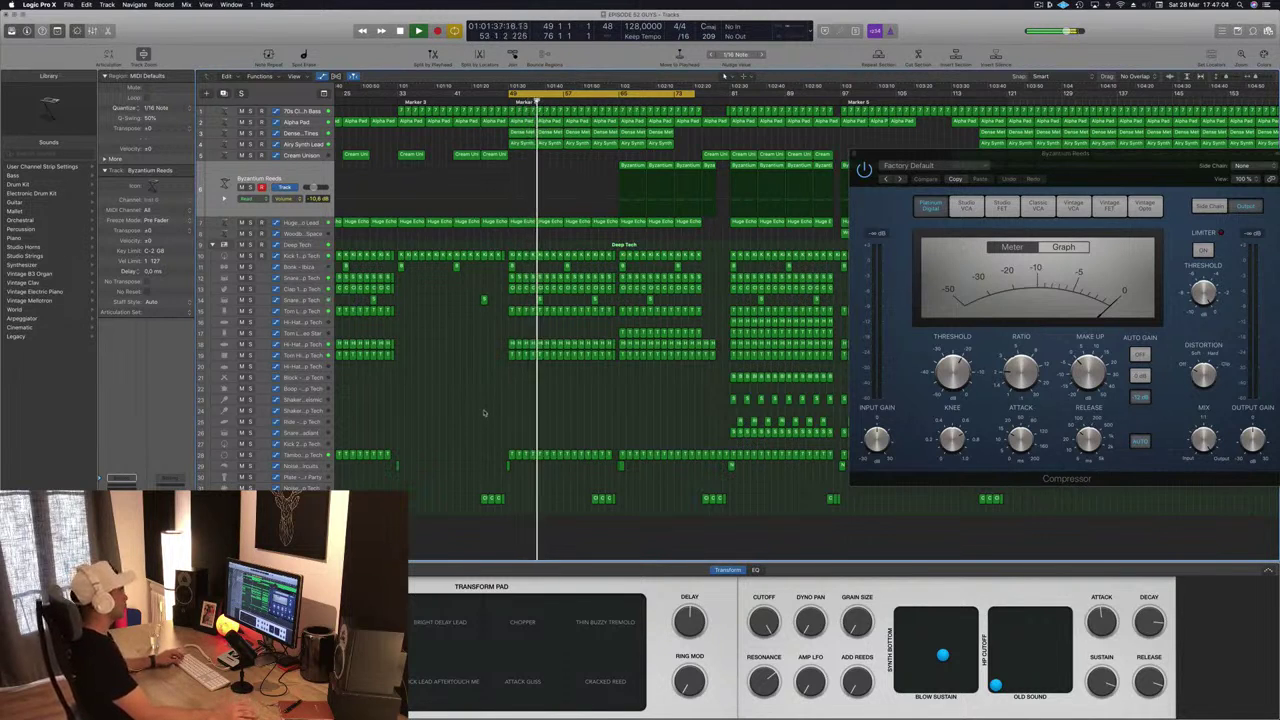
Copy a Clap 2 - Deep Tech region to bar 49 on the track below it, and copy it again to bar 77.
key(super+Right)
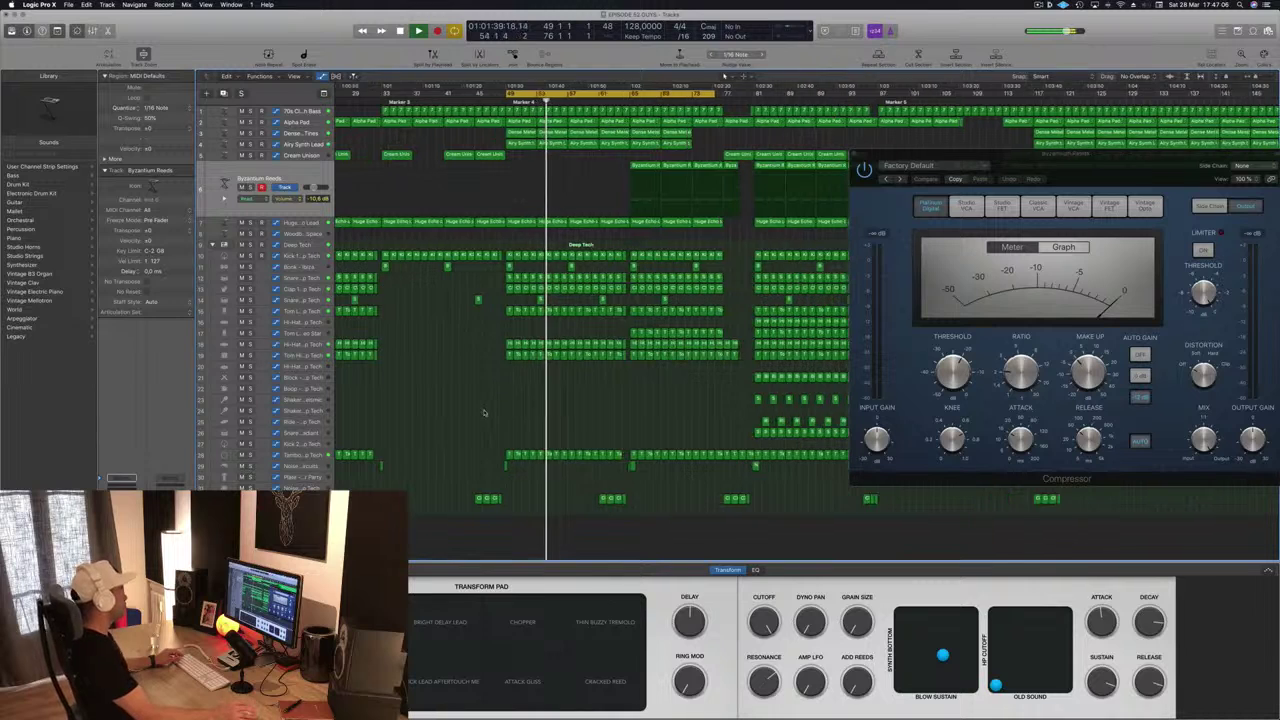
key(super+Left)
key(super+Left)
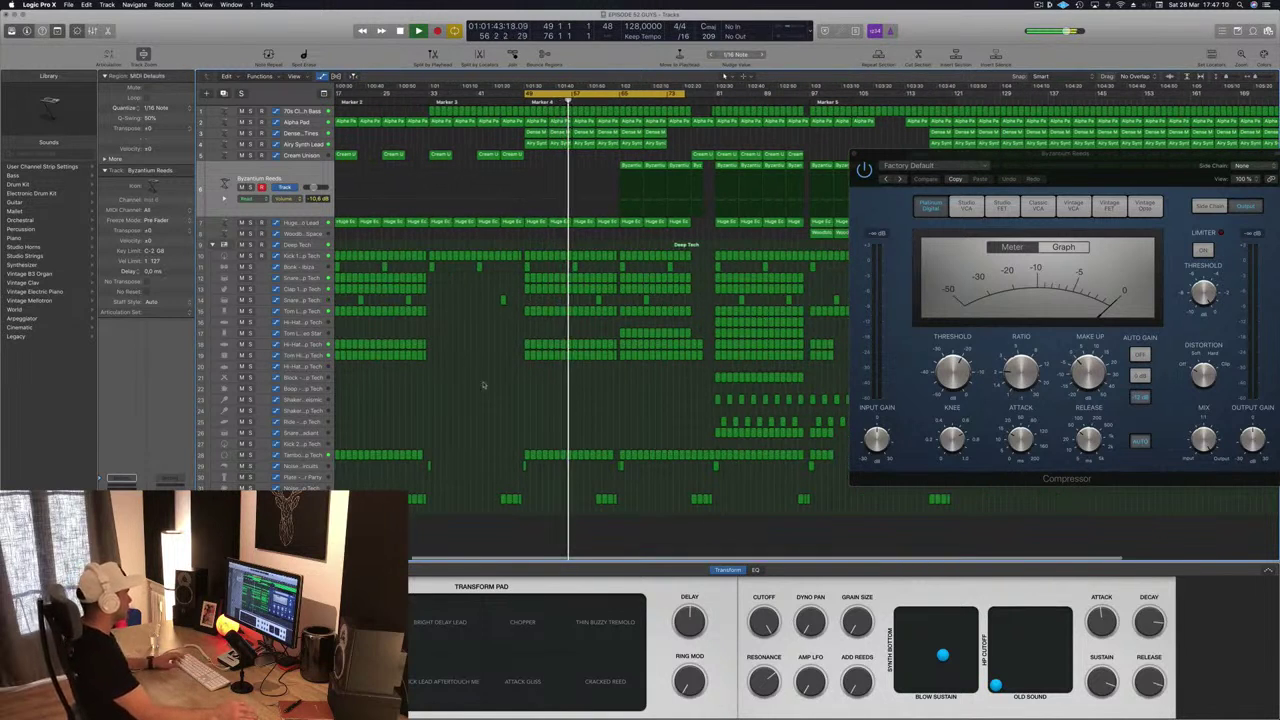
scroll(487, 384, left, 1)
key(super+Left)
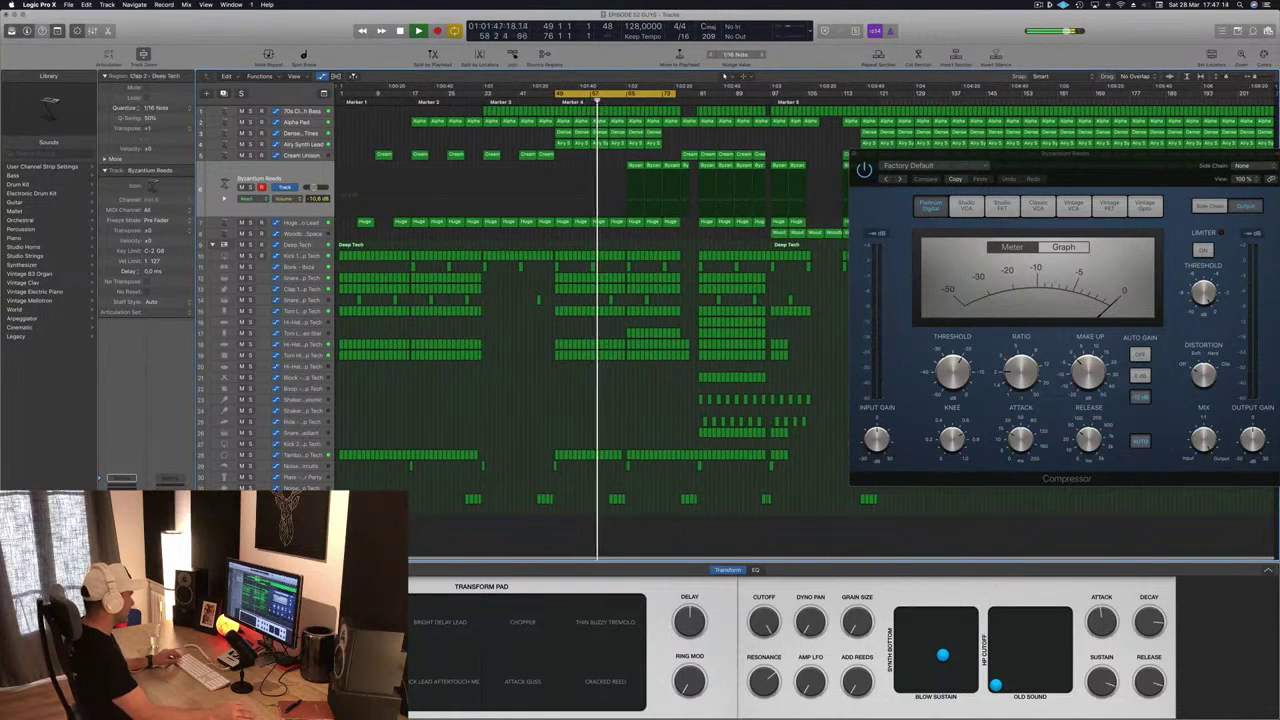
drag(342, 501, 556, 511)
key(space)
key(space)
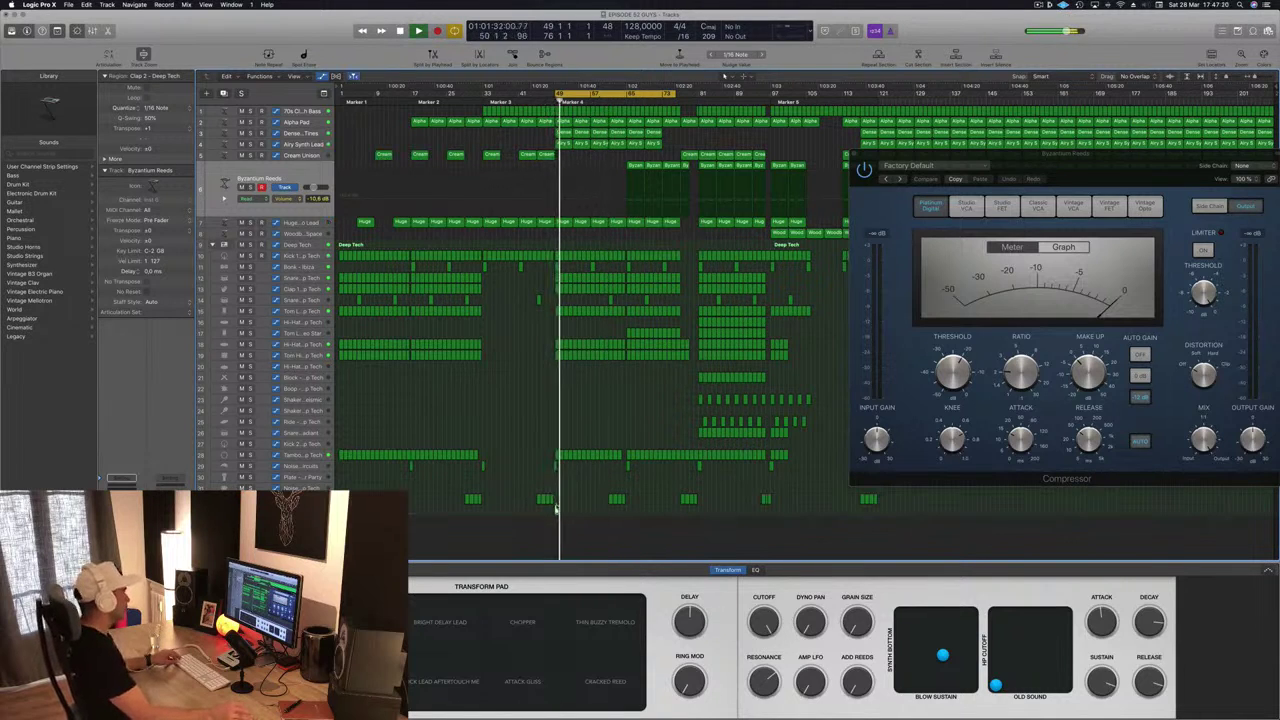
drag(557, 510, 686, 517)
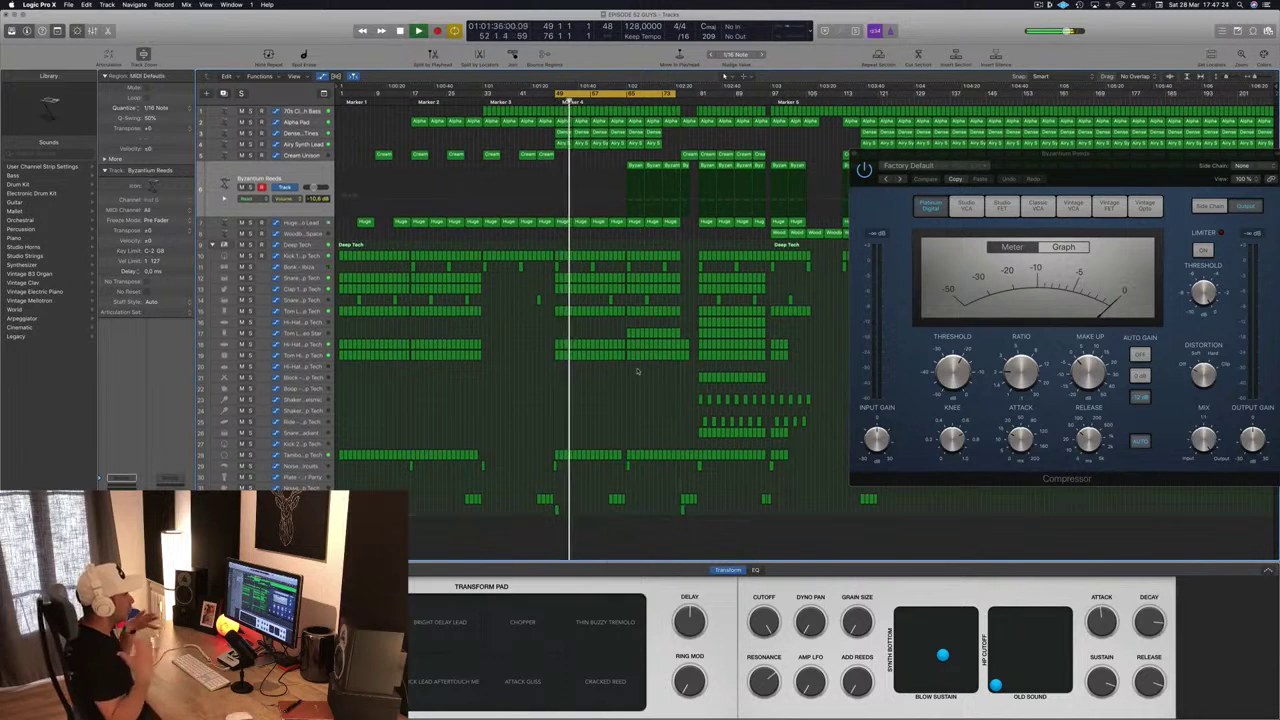
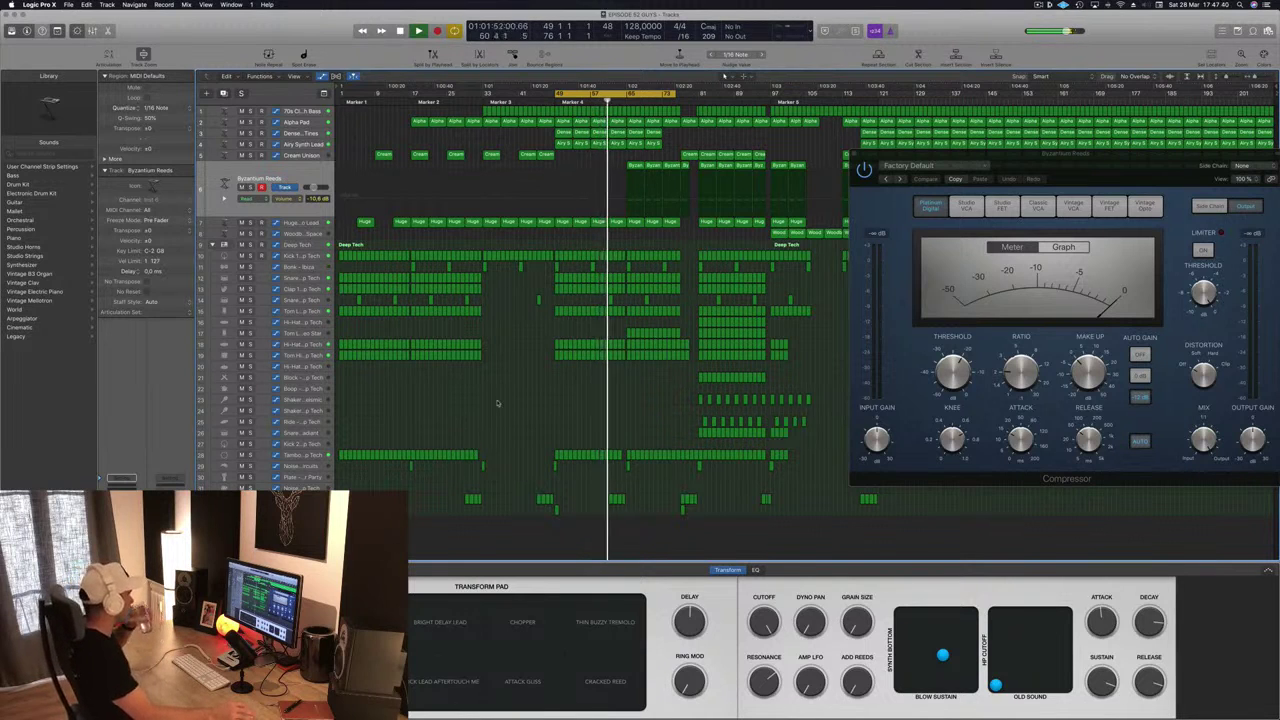
Check the 70s Classic Synth Bass cutoff automation while replaying from about bar 63, and save the project.
click(316, 111)
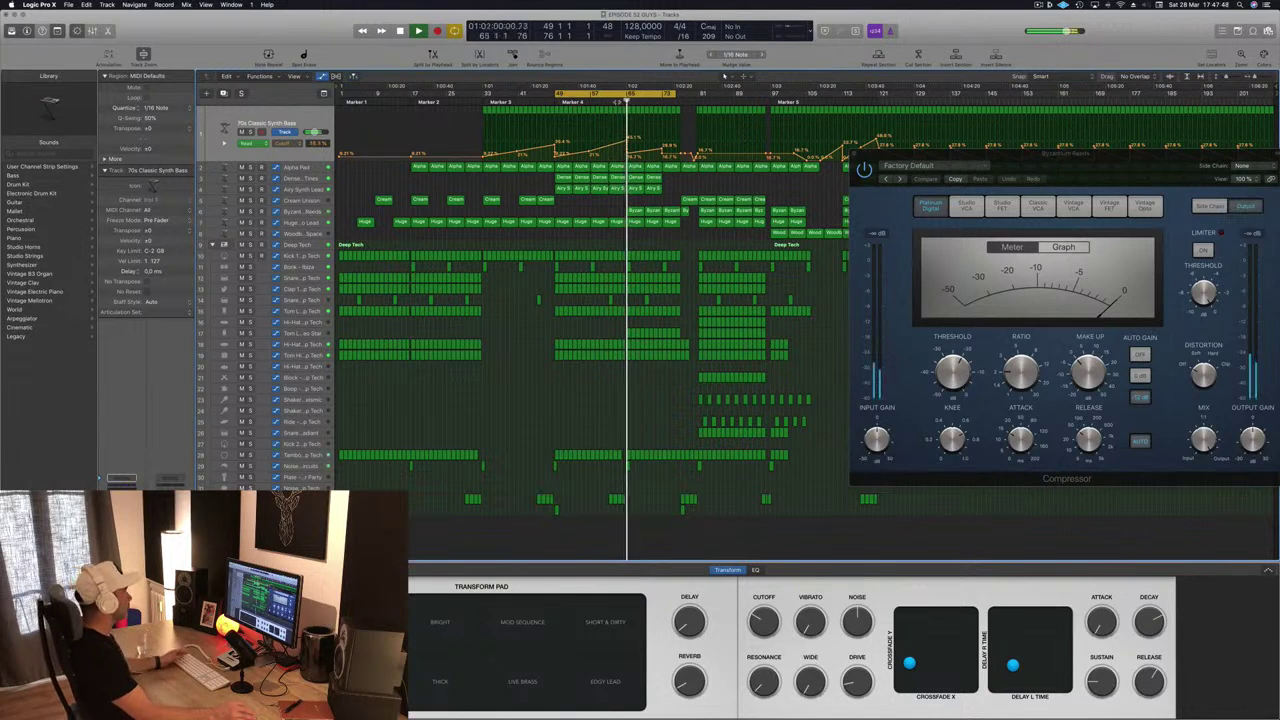
click(618, 101)
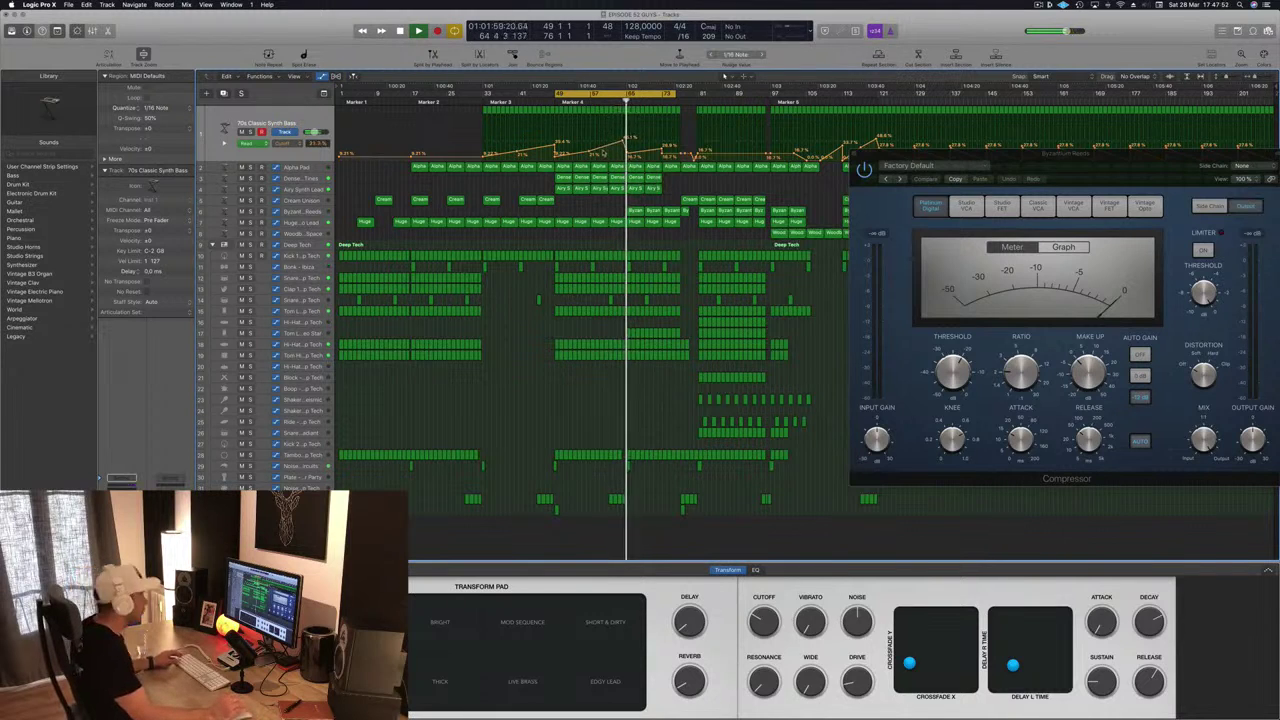
key(super+s)
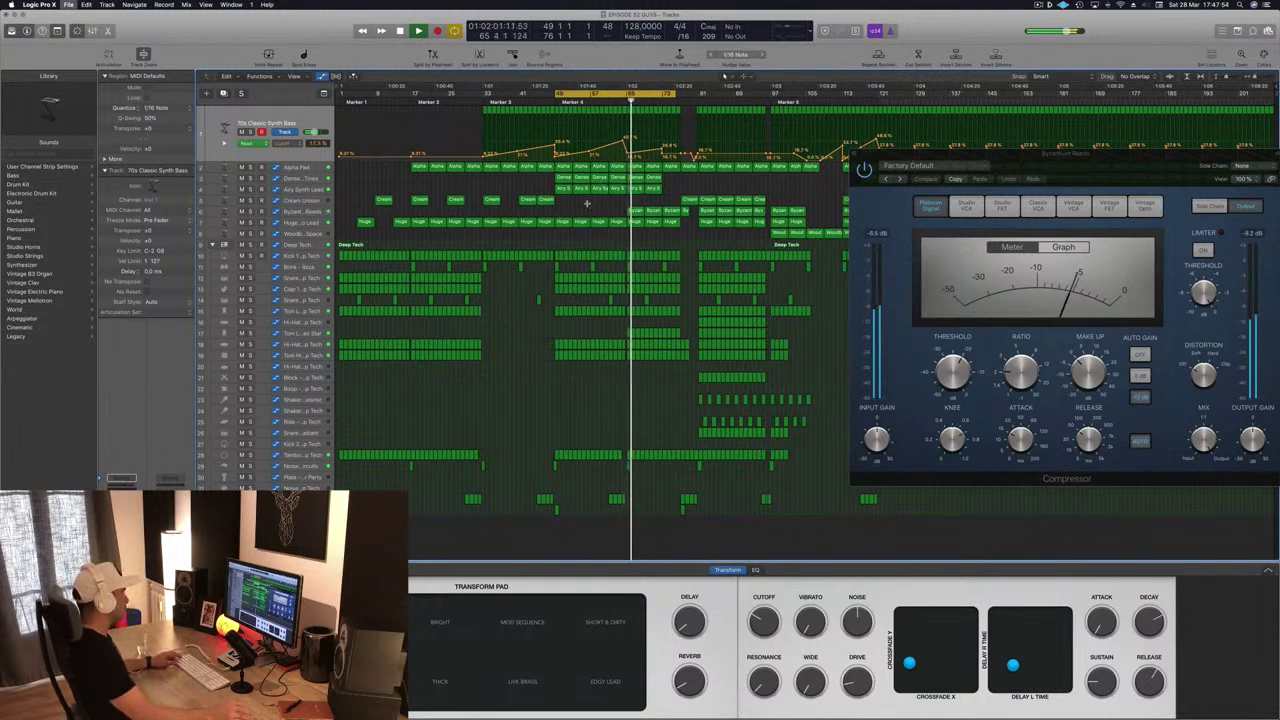
Set the Byzantium Reeds compressor's side chain to Bus 13 (Kick 1 - Deep Tech) and its ratio to 4.1:1.
click(298, 211)
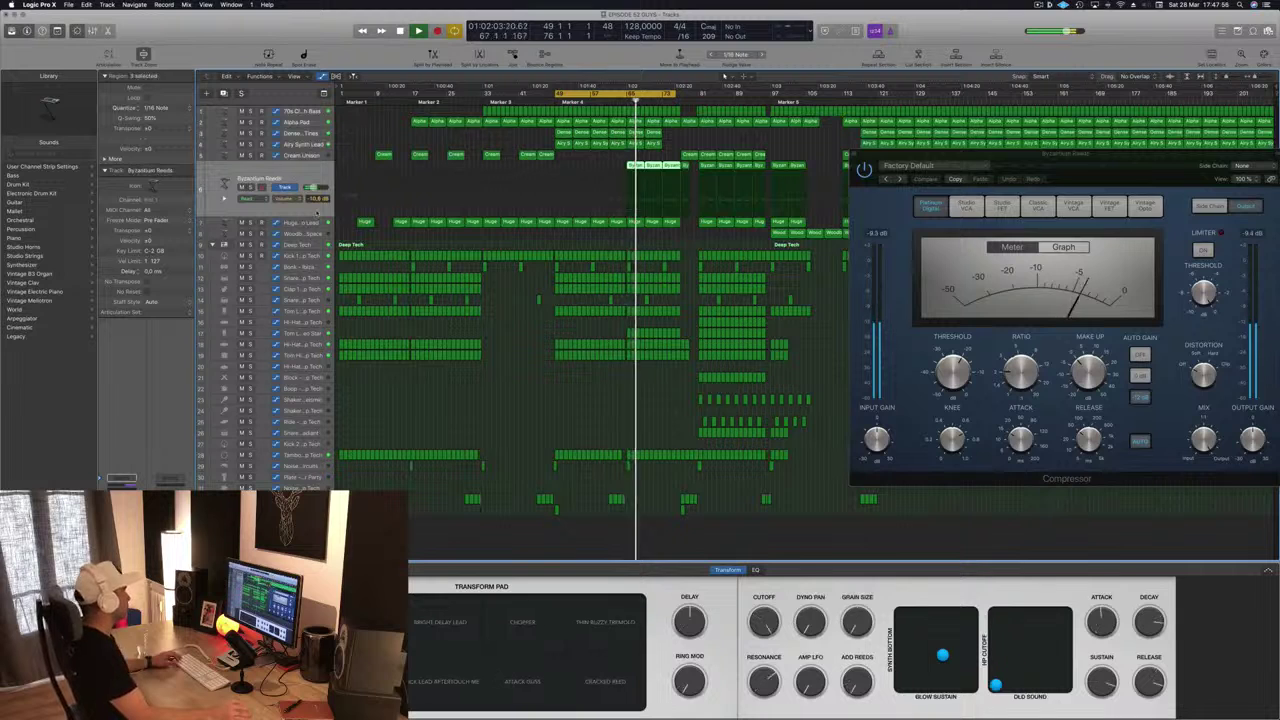
click(855, 154)
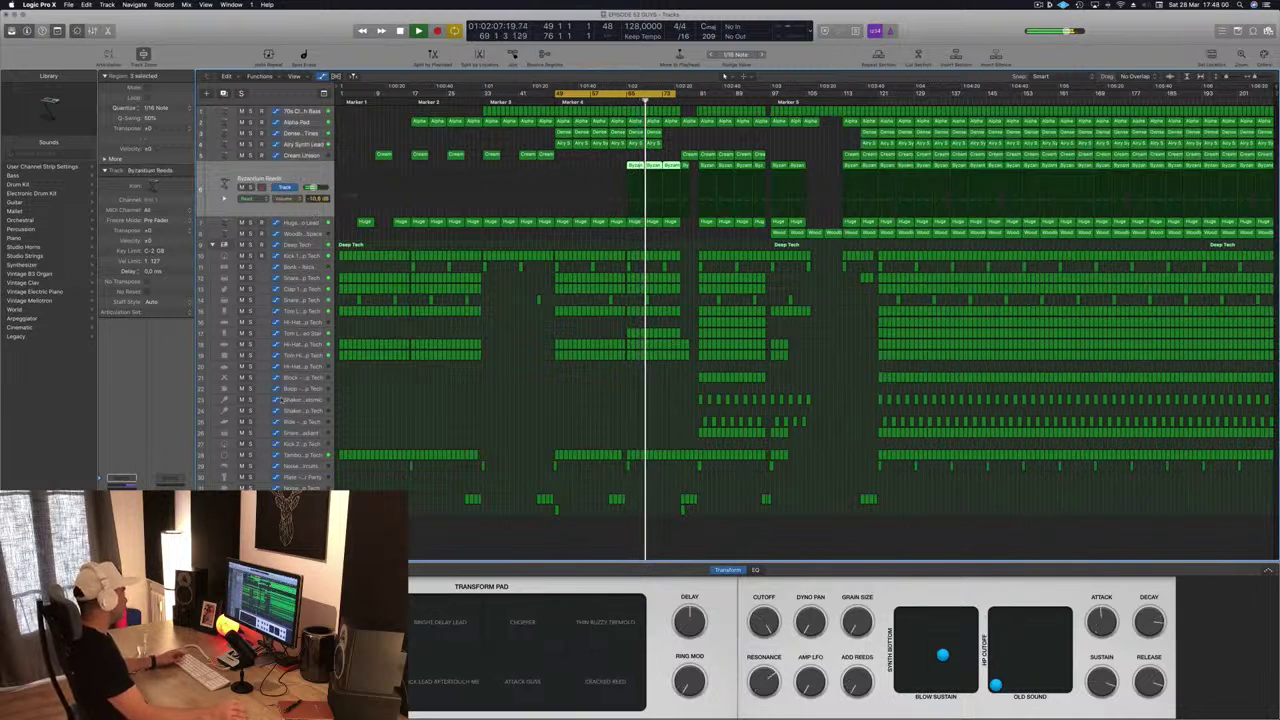
key(v)
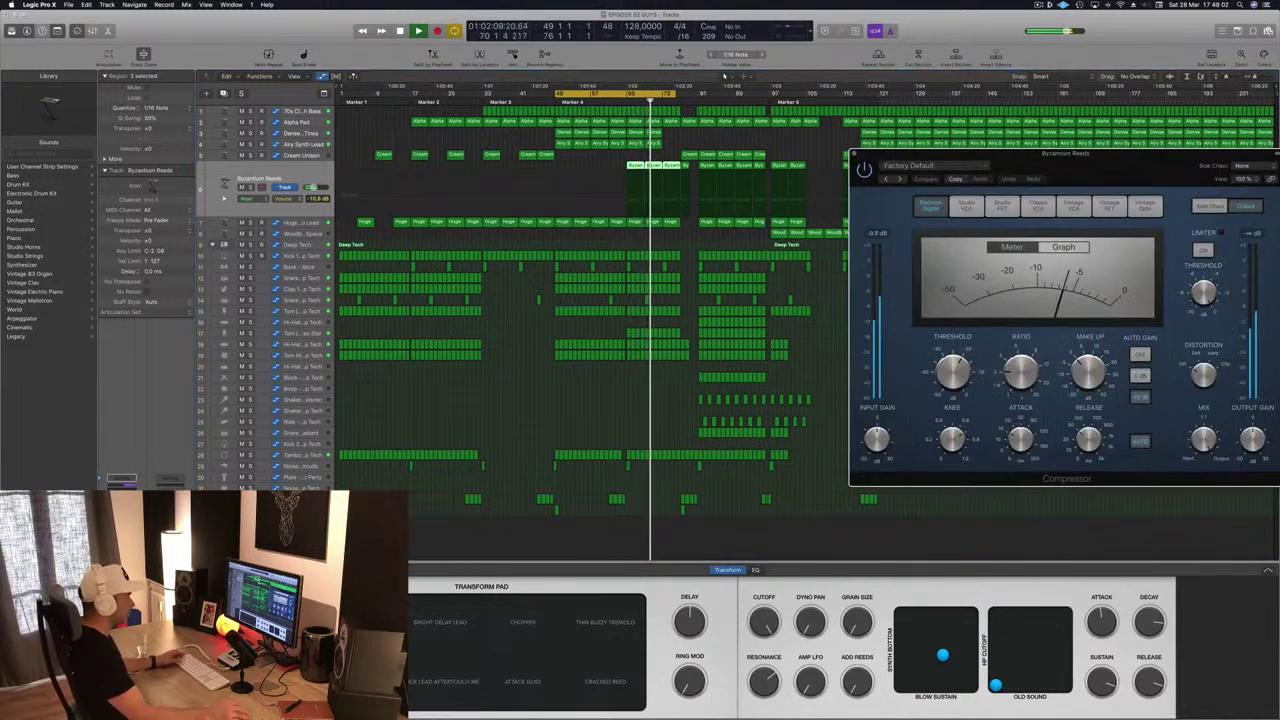
drag(1178, 160, 882, 171)
click(946, 184)
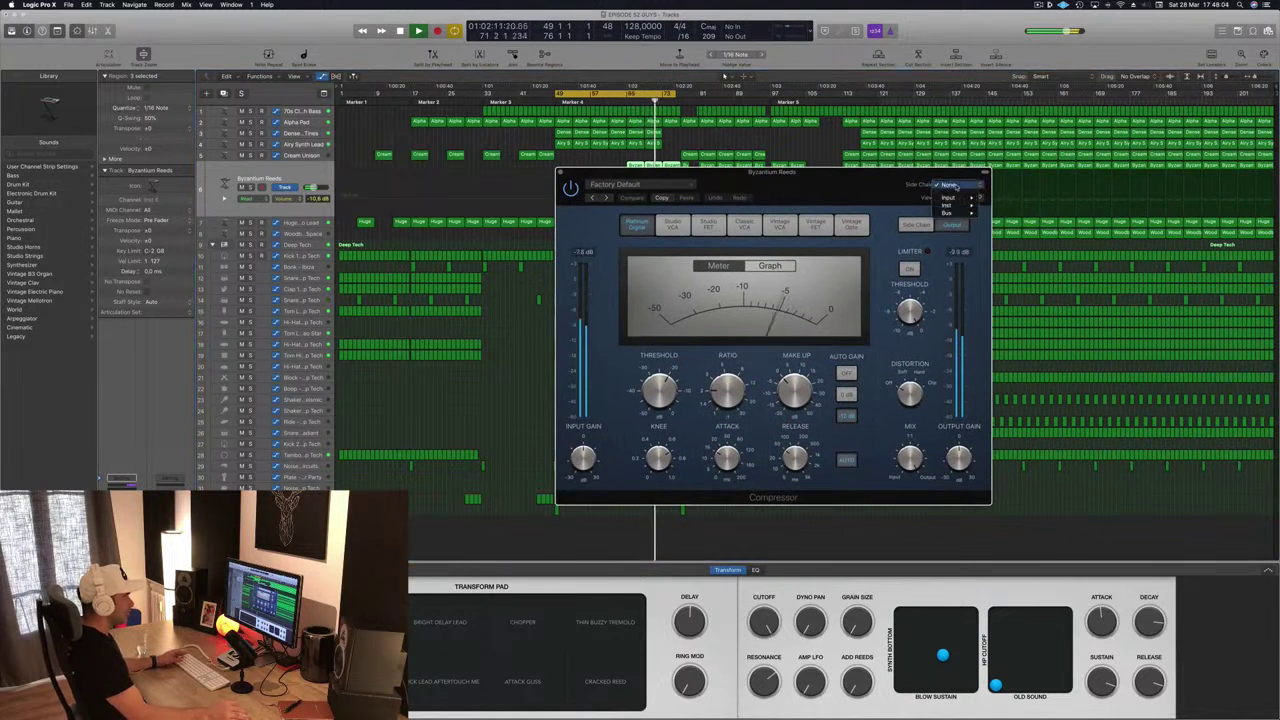
mouse_move(948, 213)
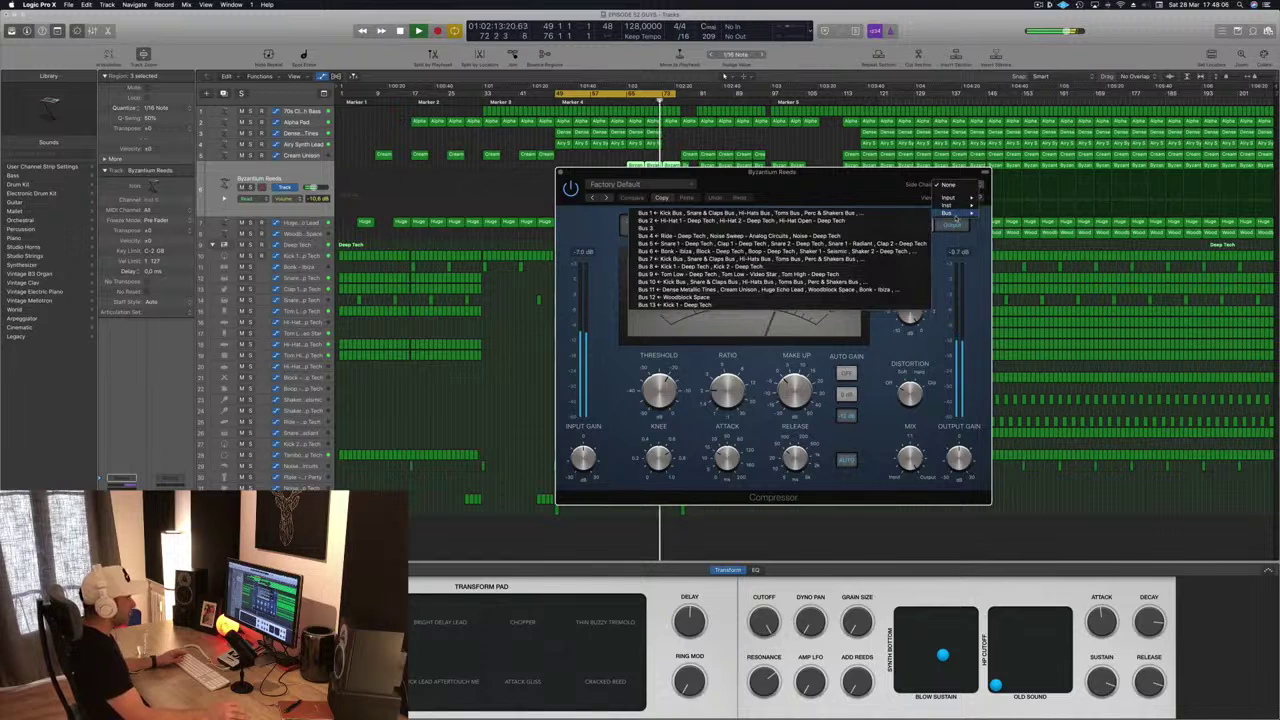
click(690, 304)
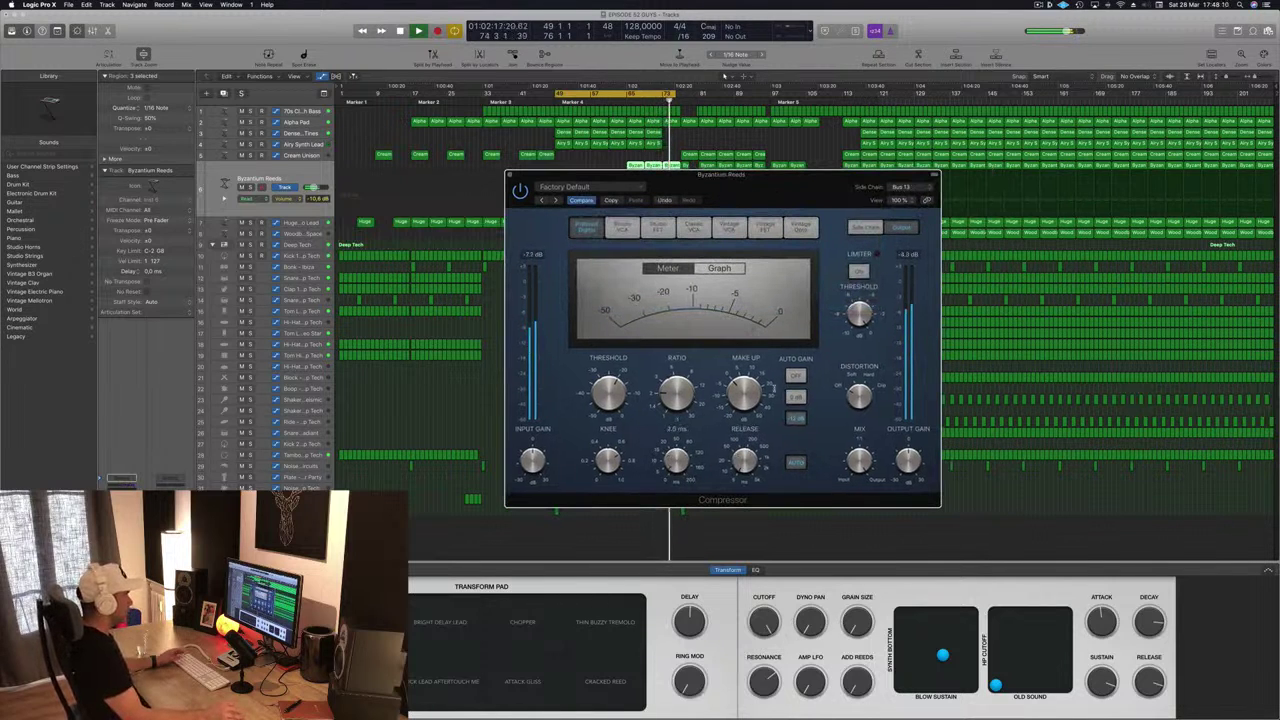
drag(680, 387, 685, 357)
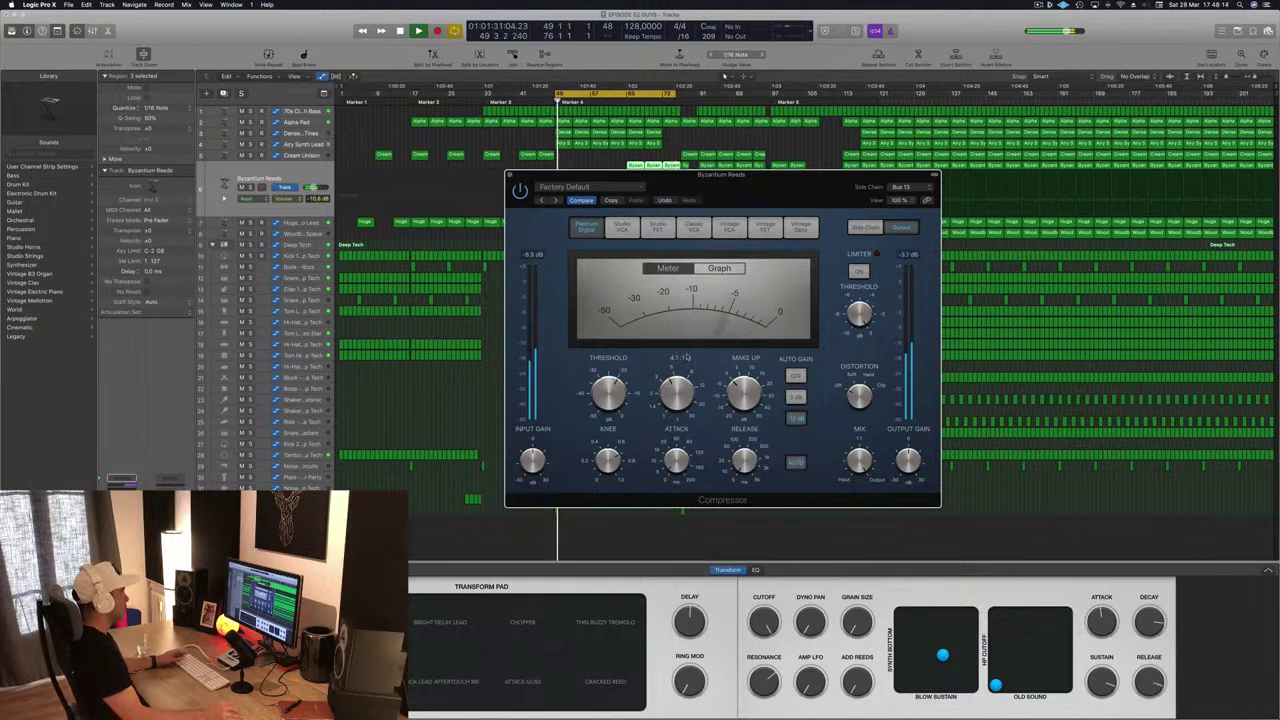
drag(851, 172, 1147, 155)
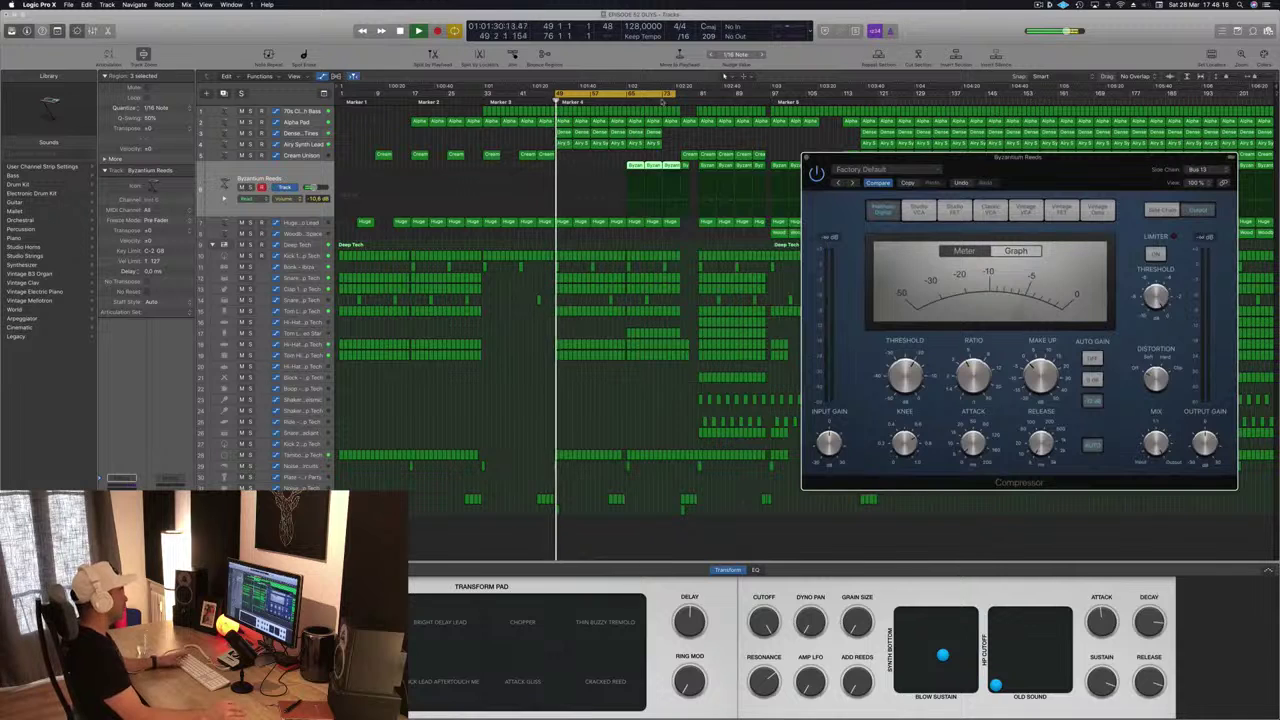
Move the cycle range to start at bar 65 and play it with the Byzantium Reeds compressor in view.
drag(648, 95, 722, 95)
key(space)
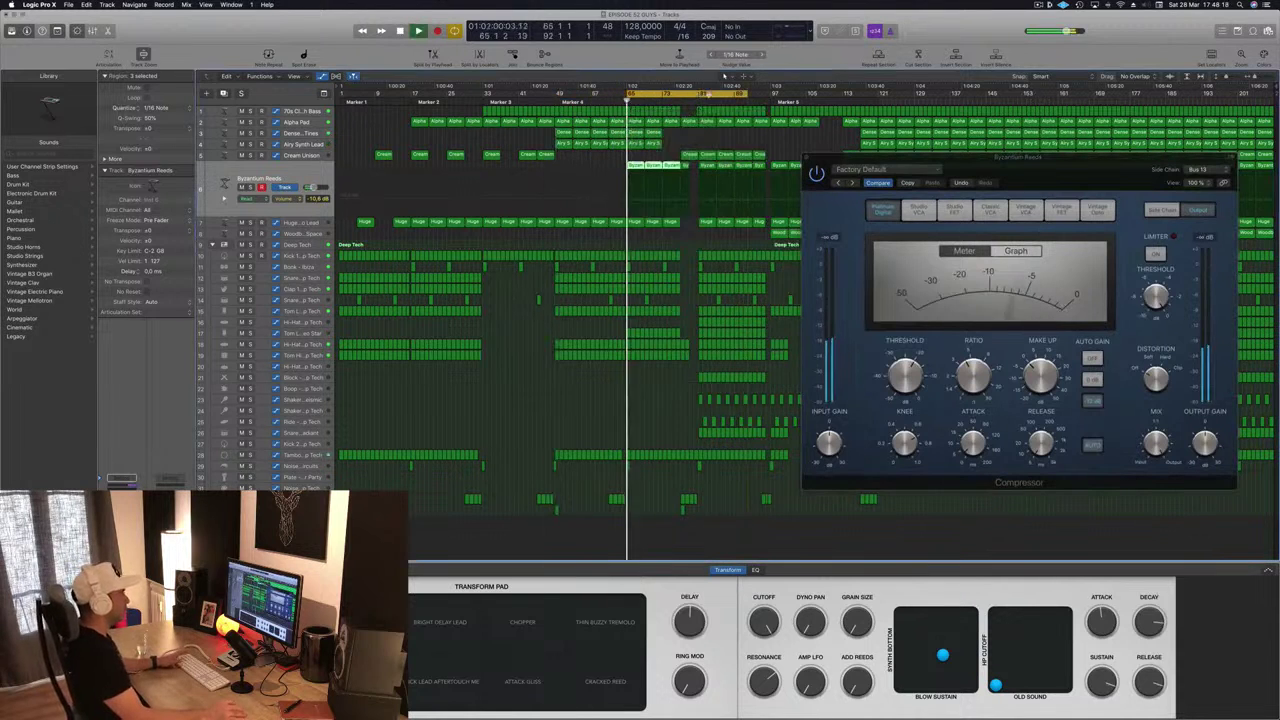
drag(1072, 167, 779, 188)
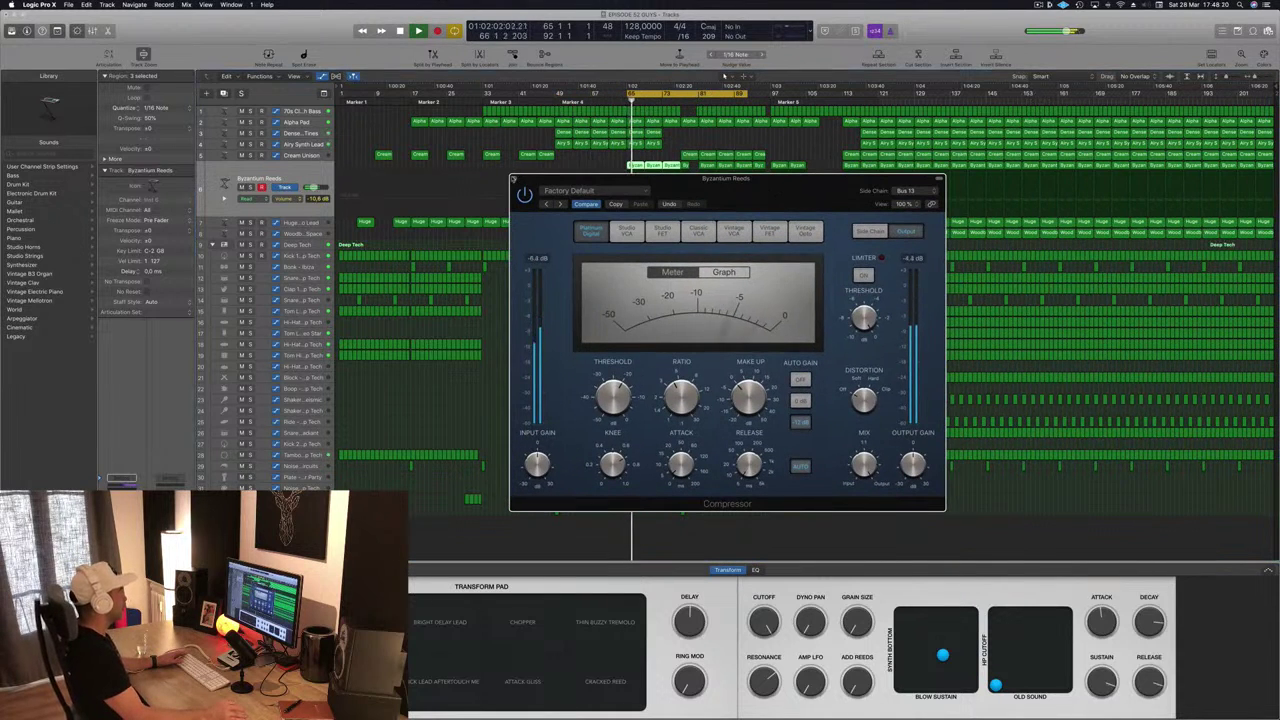
Close the Byzantium Reeds compressor and lower the track's volume to -13.2 dB while replaying from bar 65.
click(514, 179)
key(space)
key(space)
click(313, 179)
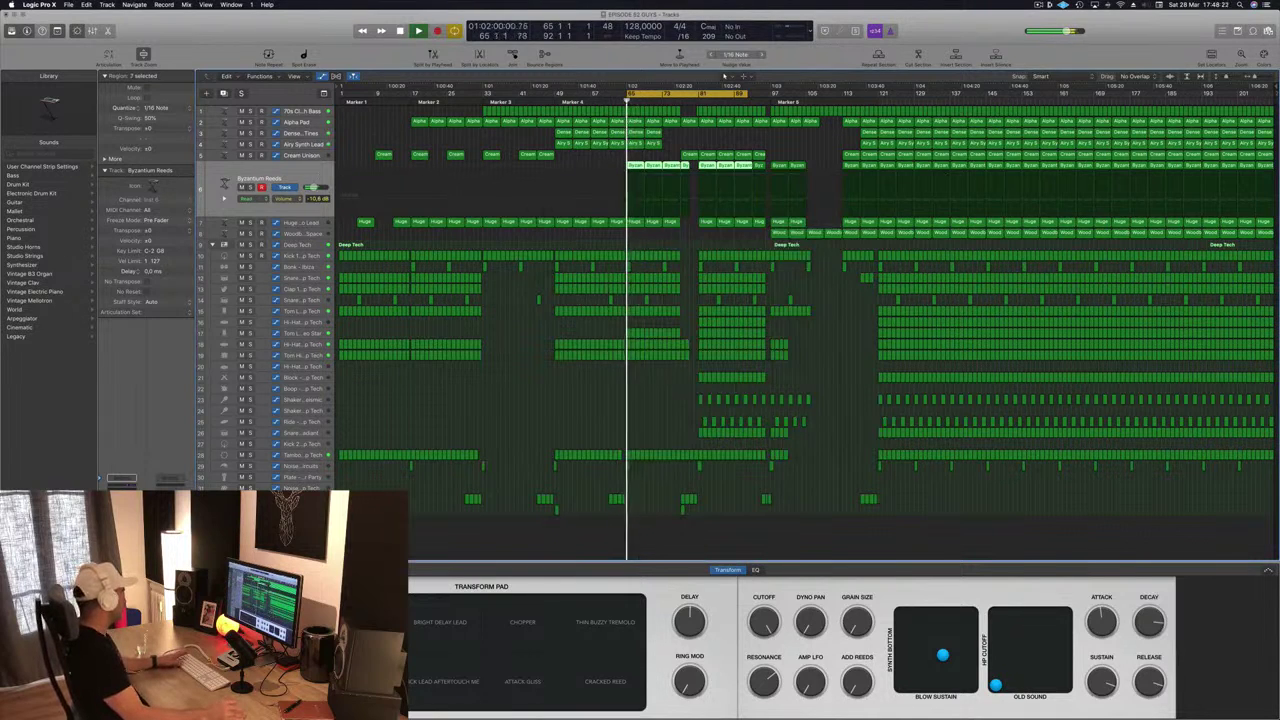
key(space)
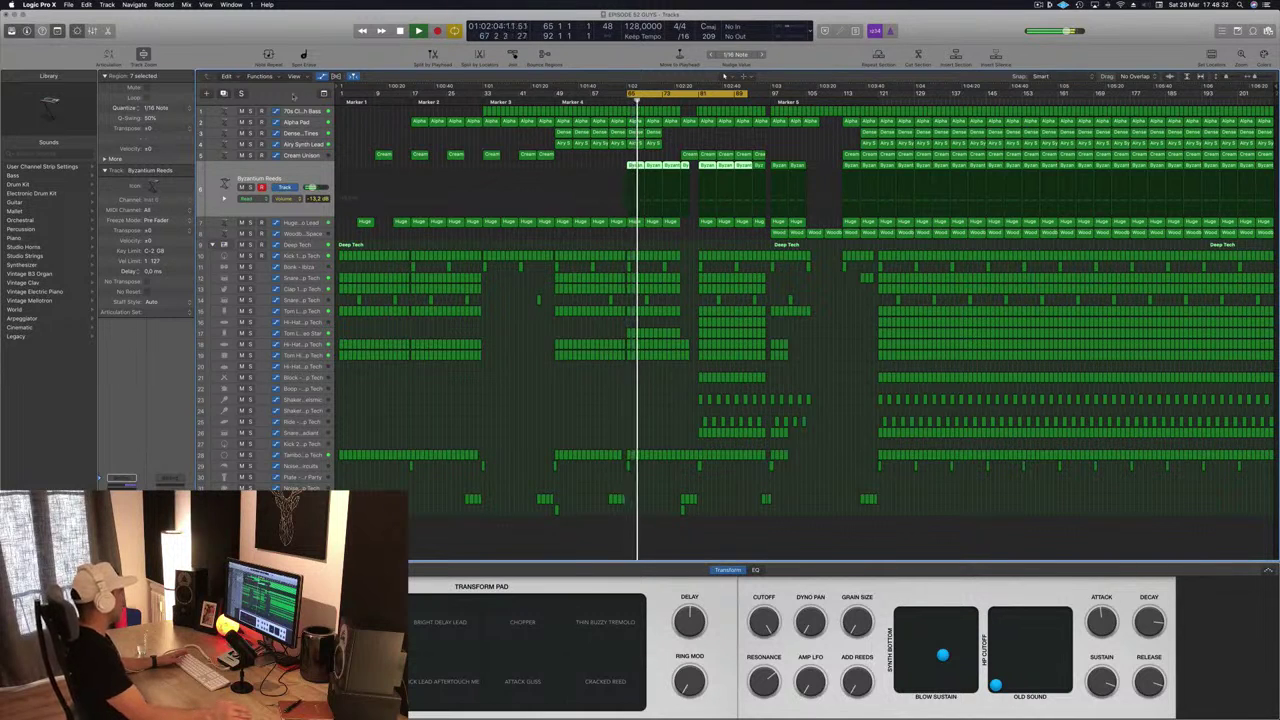
Check the 70s Classic Synth Bass and Huge Echo Lead tracks, and lower the Byzantium Reeds volume to -14.2 dB.
click(296, 111)
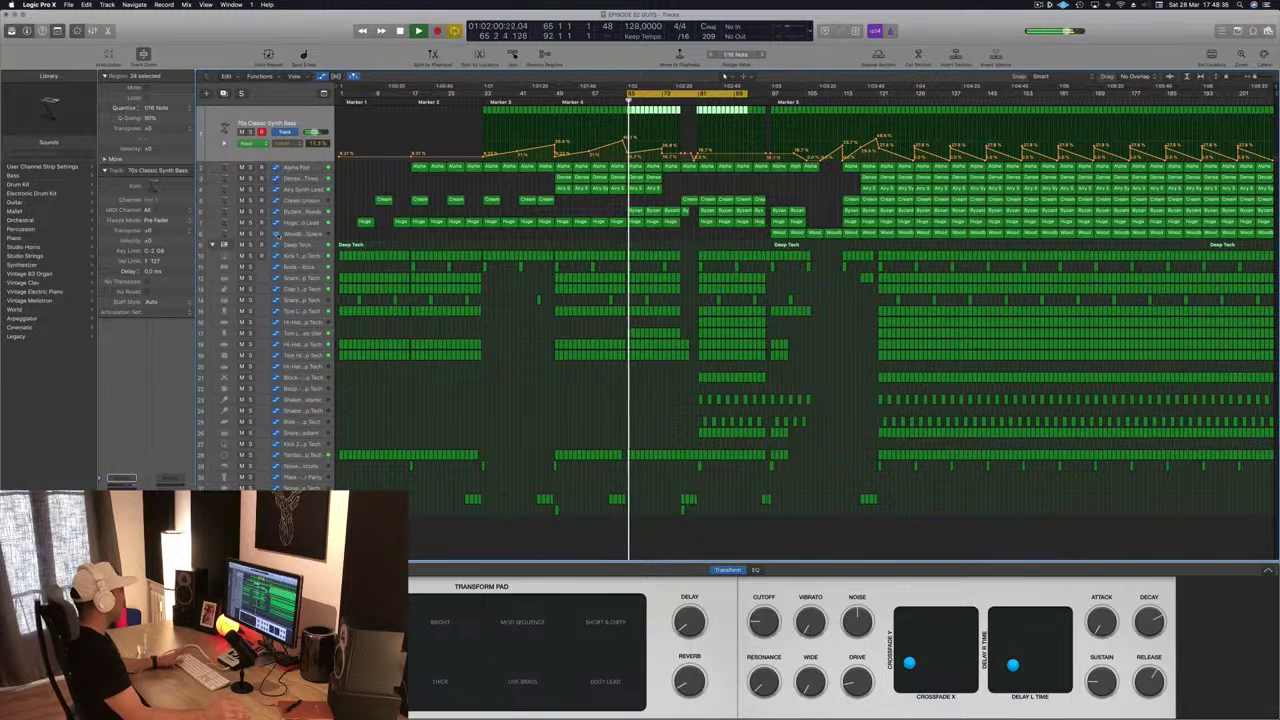
click(311, 224)
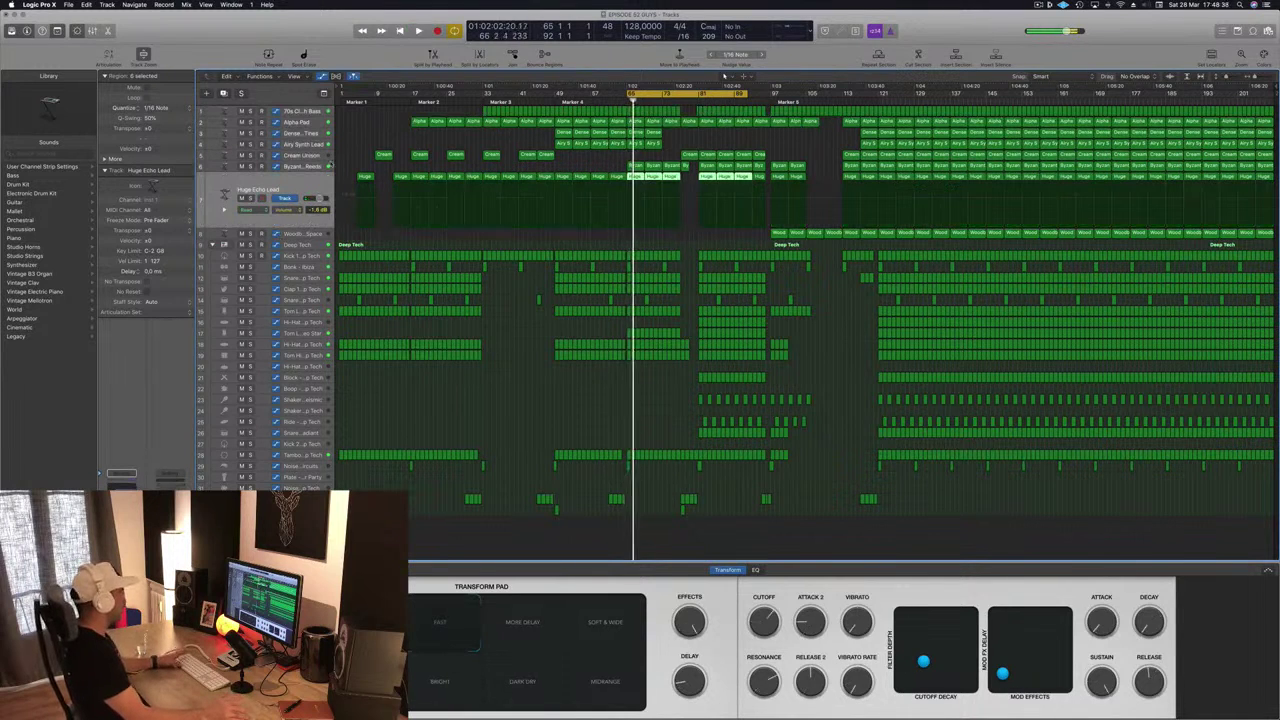
click(311, 166)
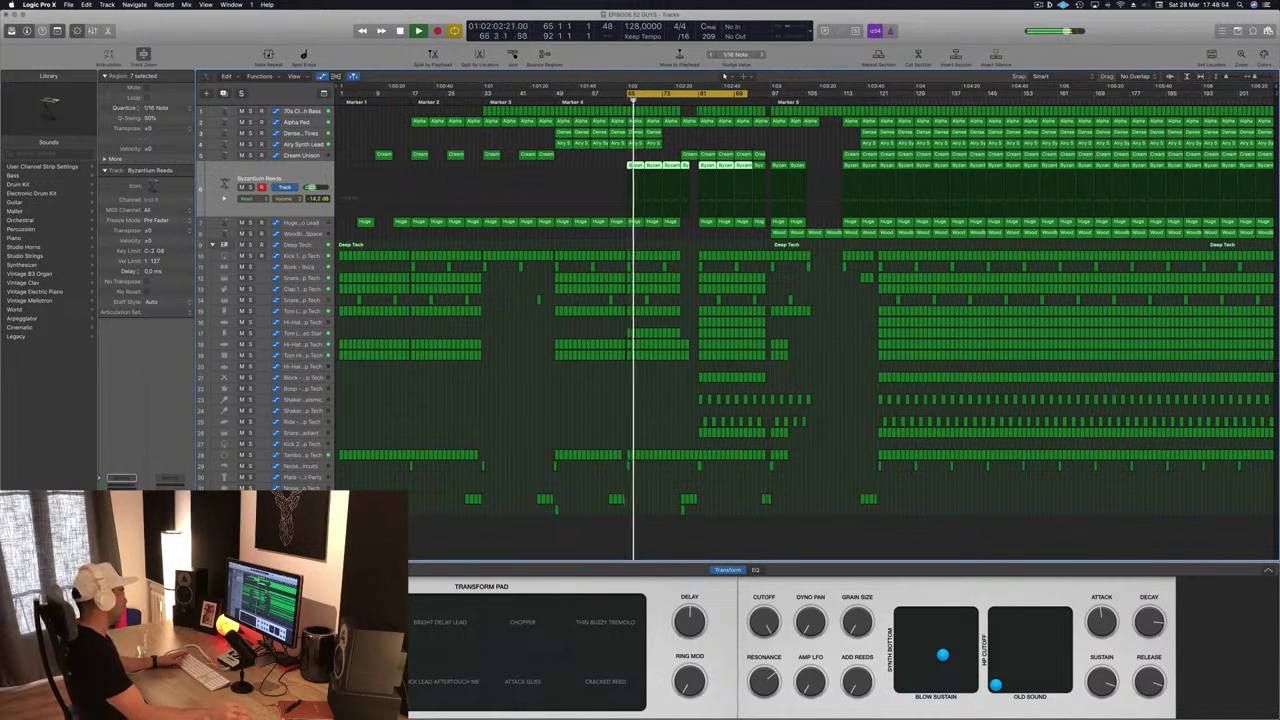
In the Byzantium Reeds Channel EQ, cut 1480 Hz by 6.5 dB and set the high cut to about 2 kHz and low cut to about 47 Hz.
key(v)
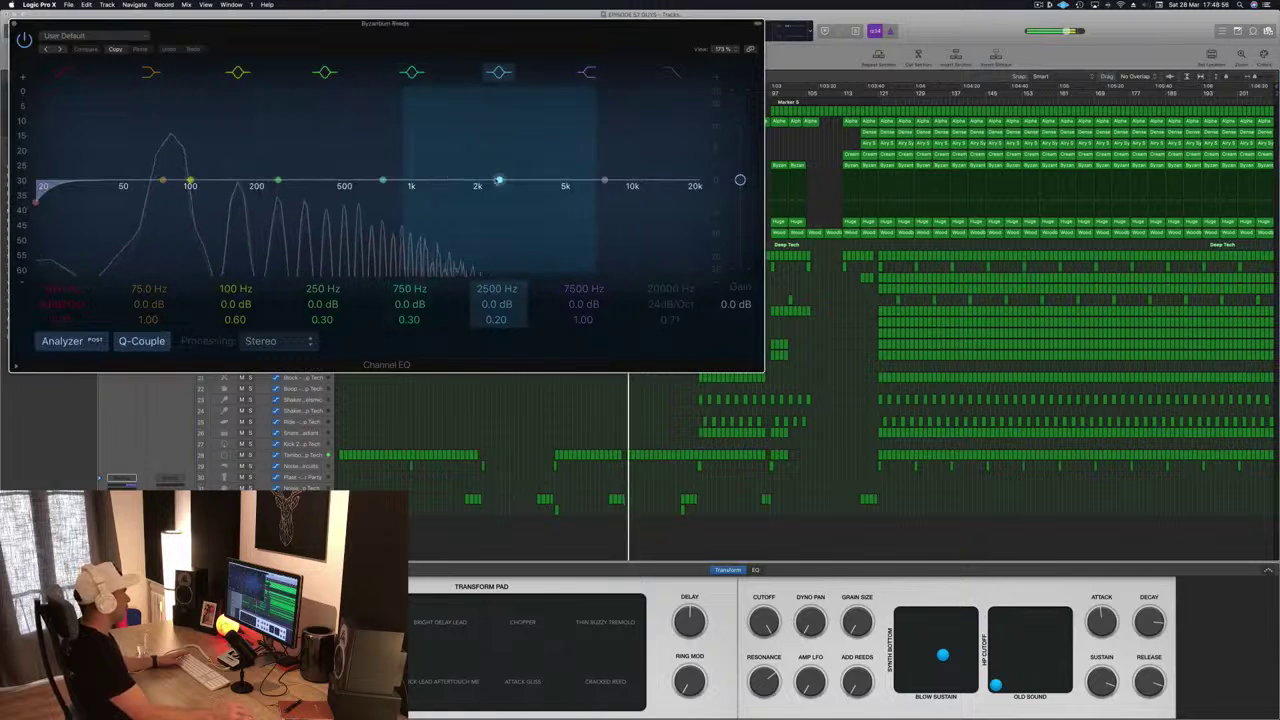
drag(490, 175, 440, 206)
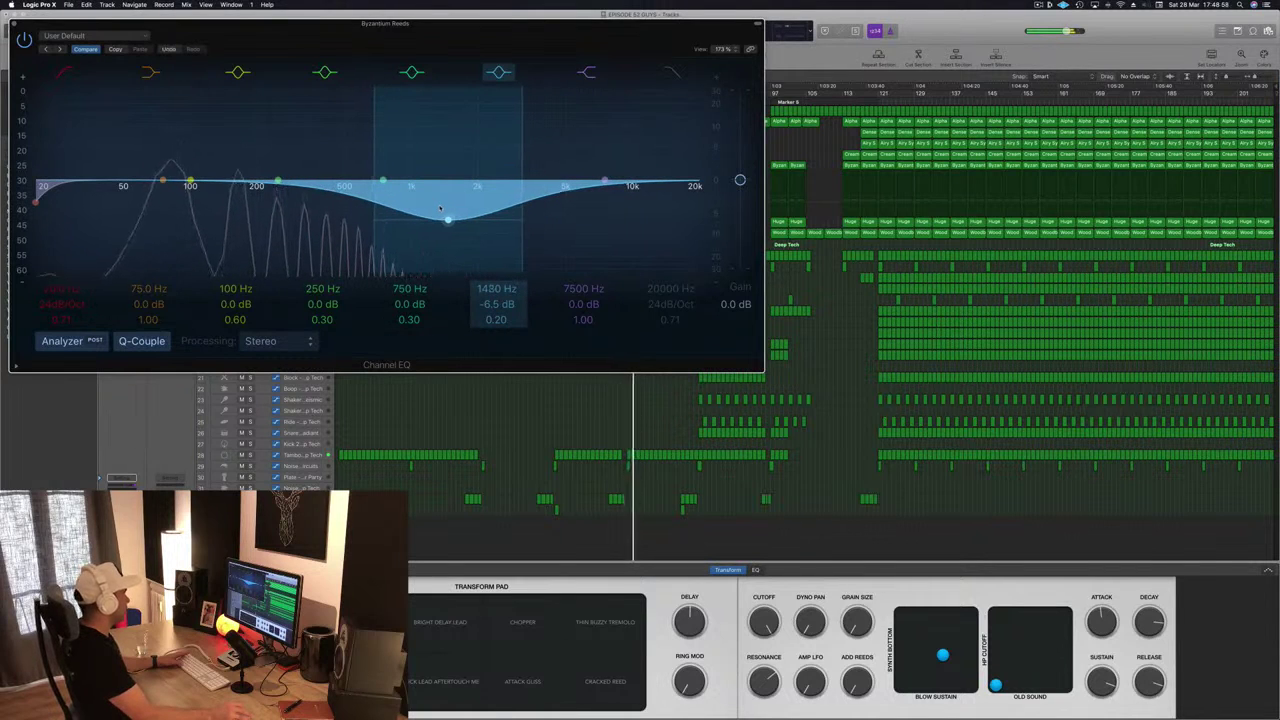
click(669, 83)
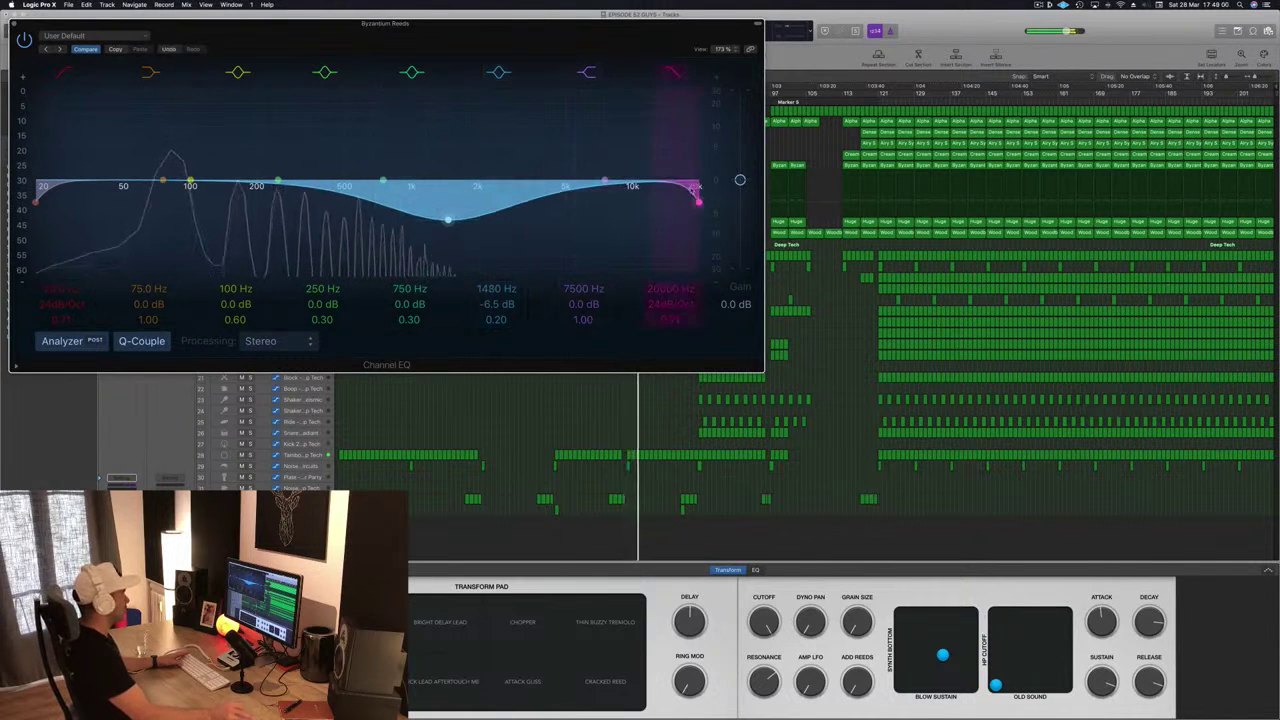
drag(692, 188, 485, 203)
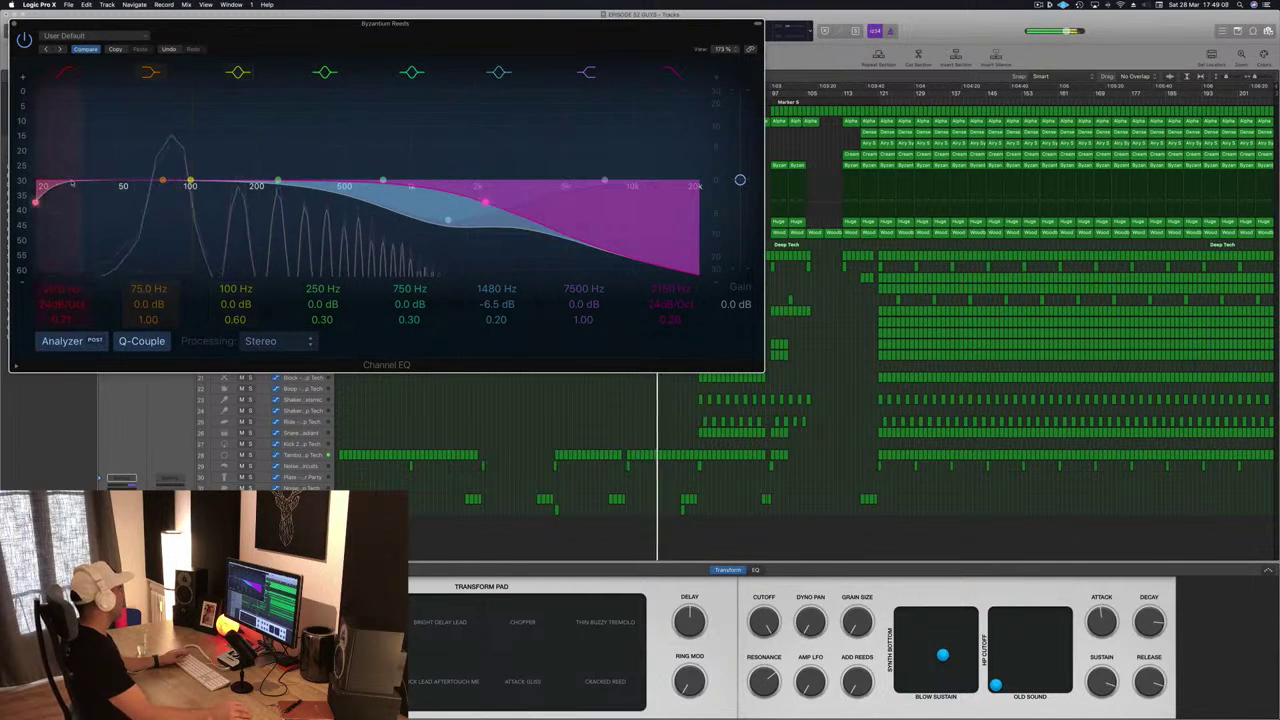
drag(72, 185, 145, 186)
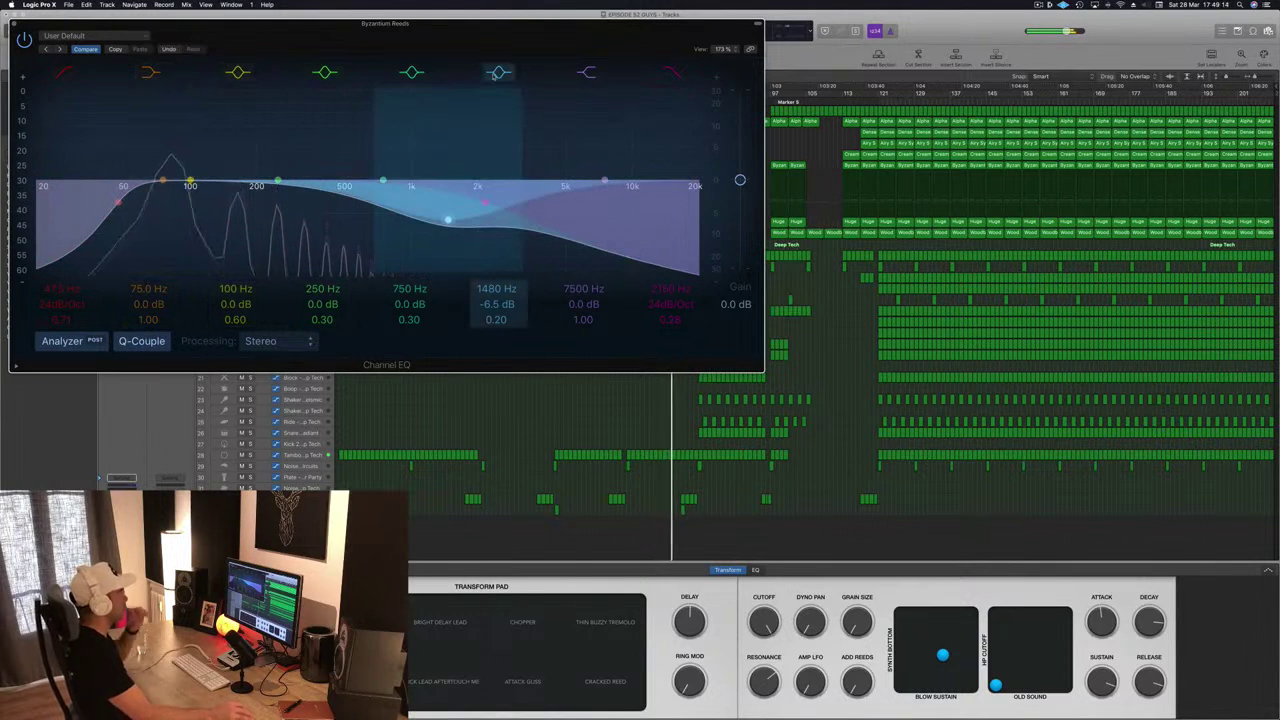
click(16, 24)
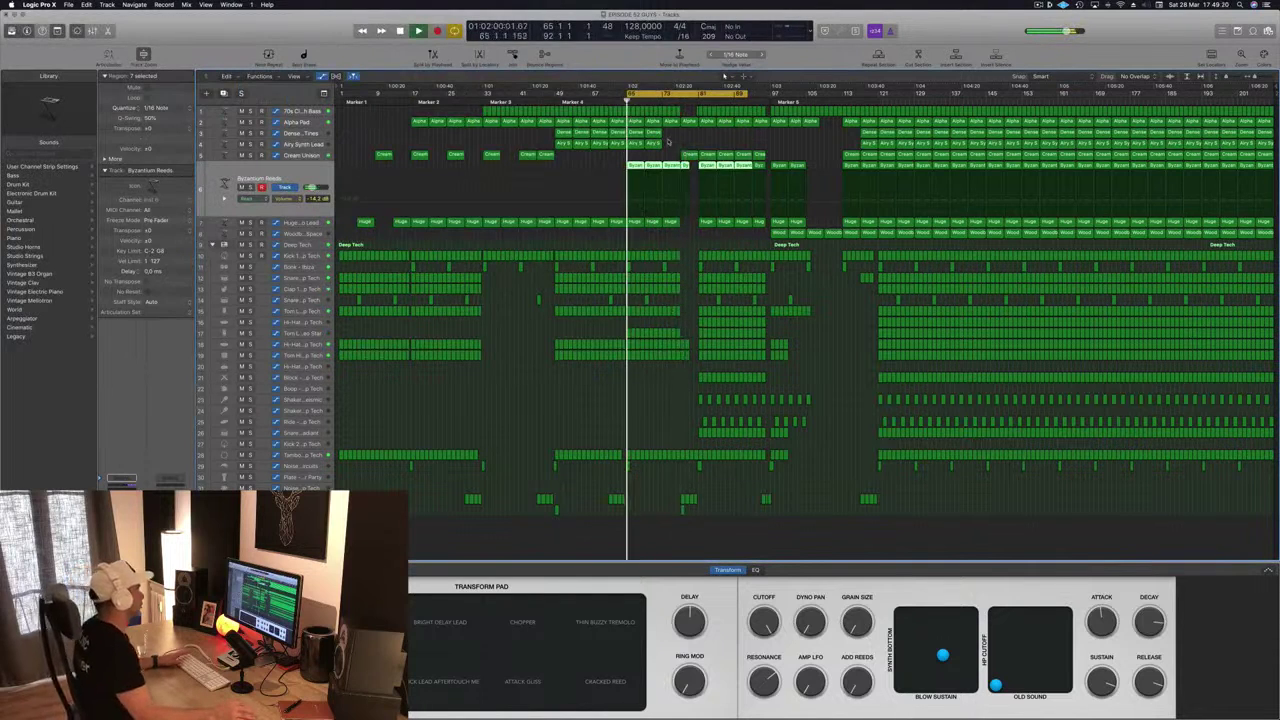
click(606, 159)
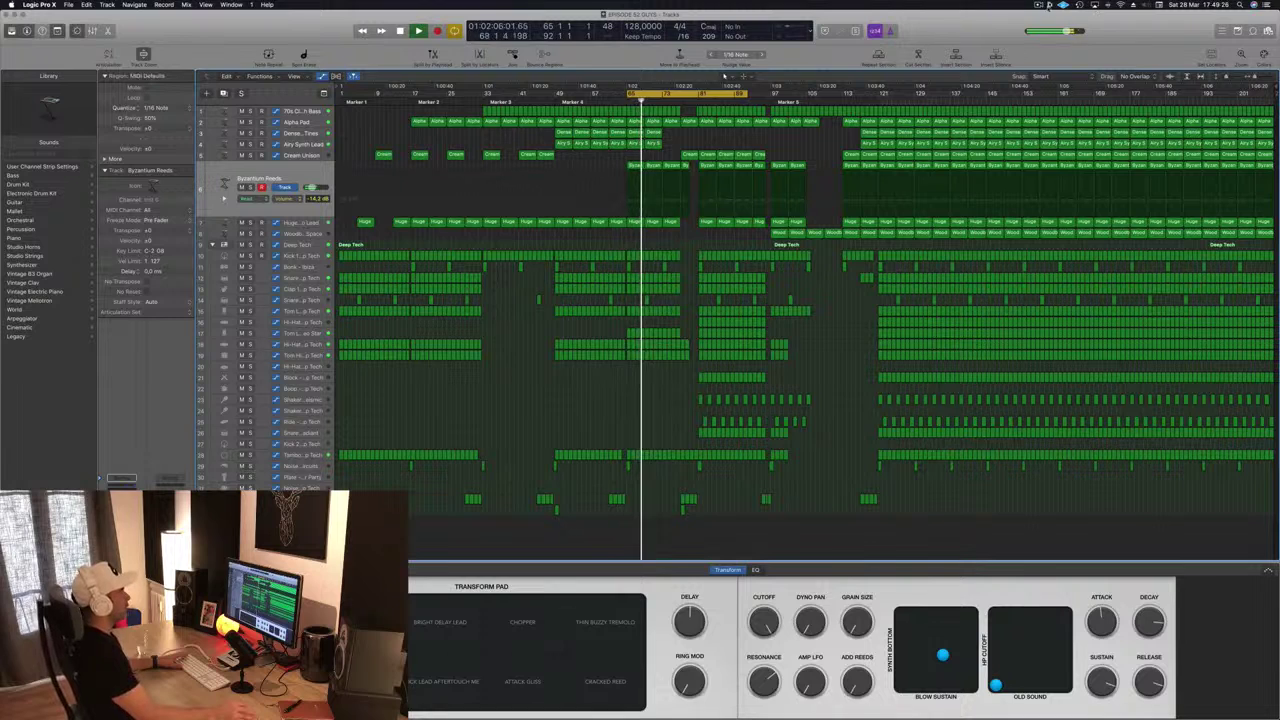
click(1049, 5)
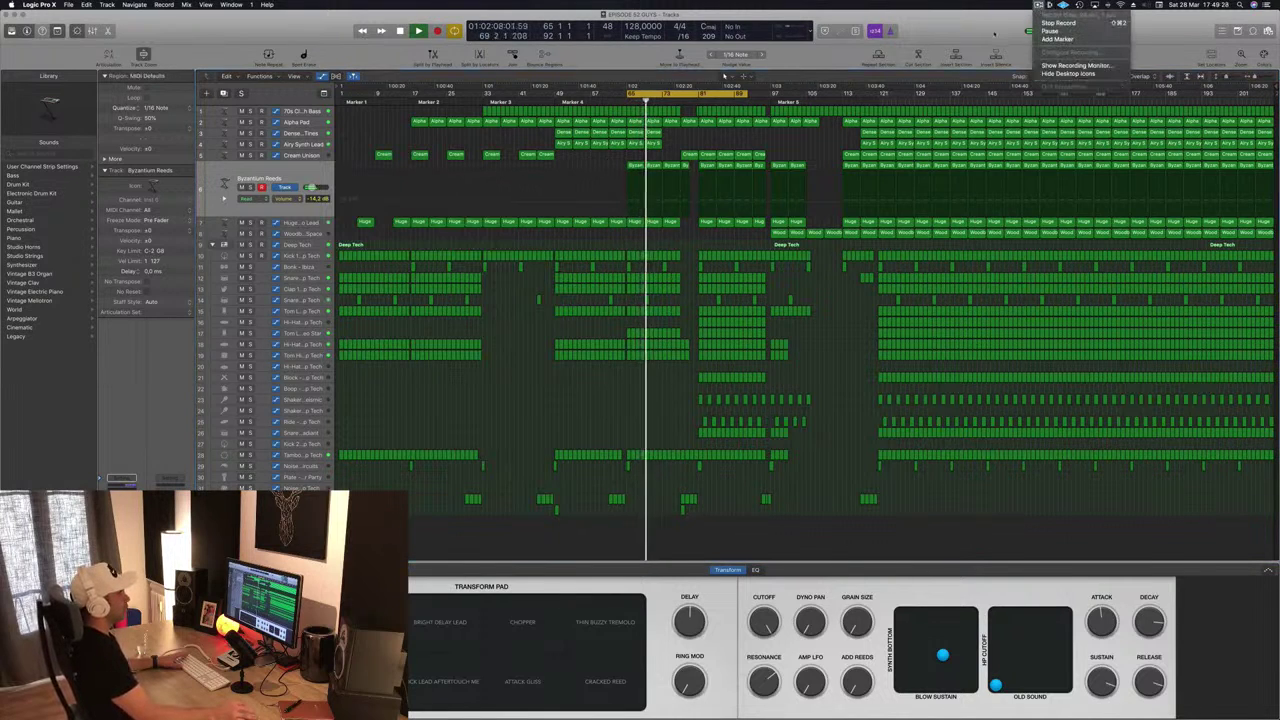
click(994, 34)
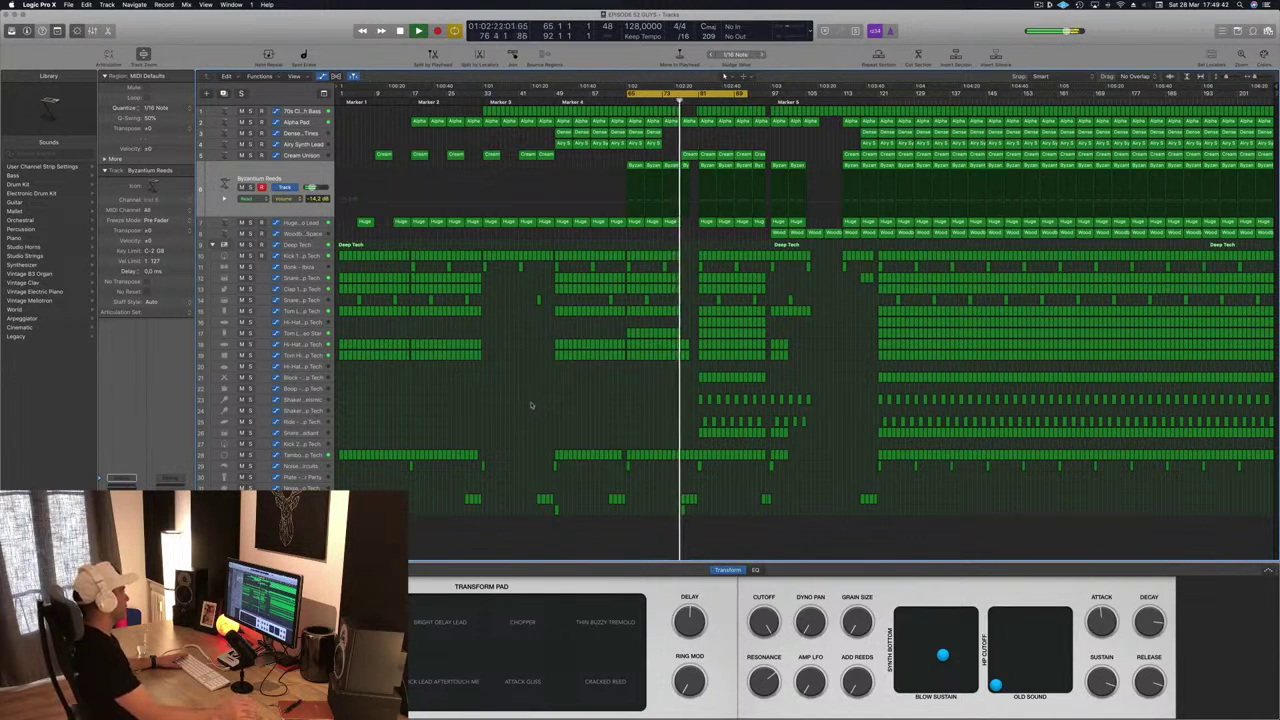
Check the channel levels in the mixer, and briefly audition Block - Deep Tech and Snare 1 - Radiant on solo.
key(x)
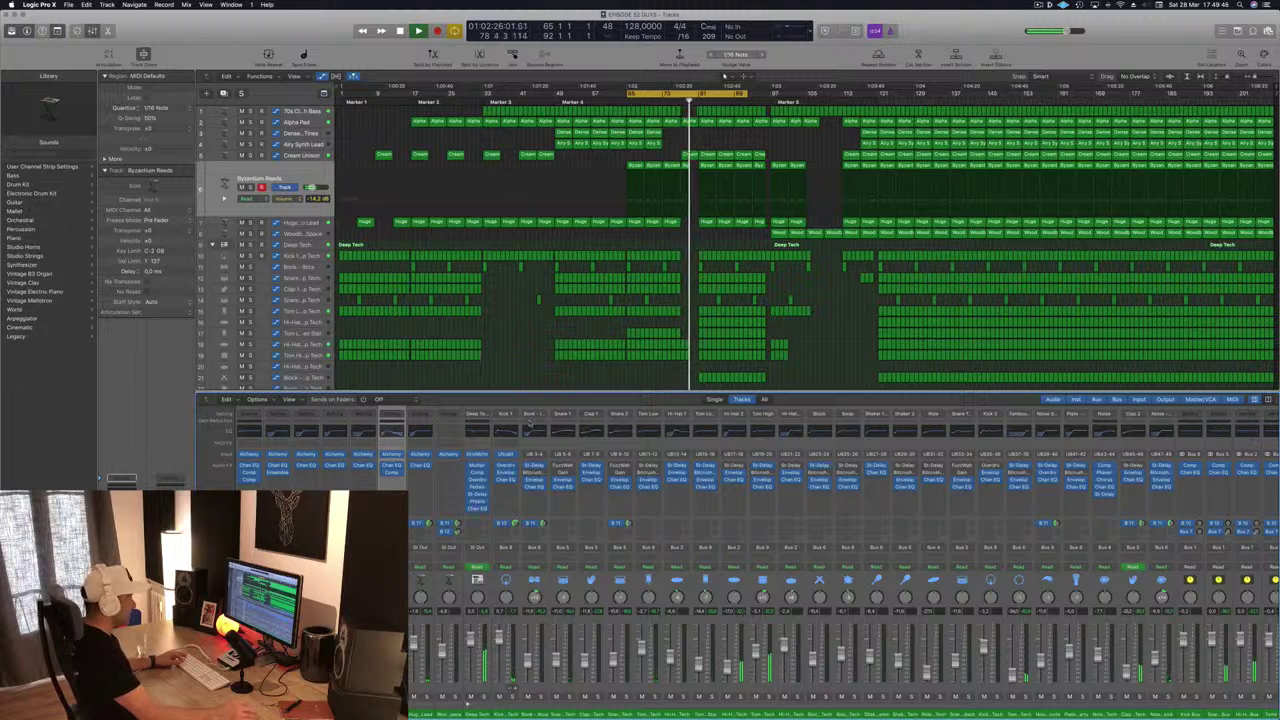
key(x)
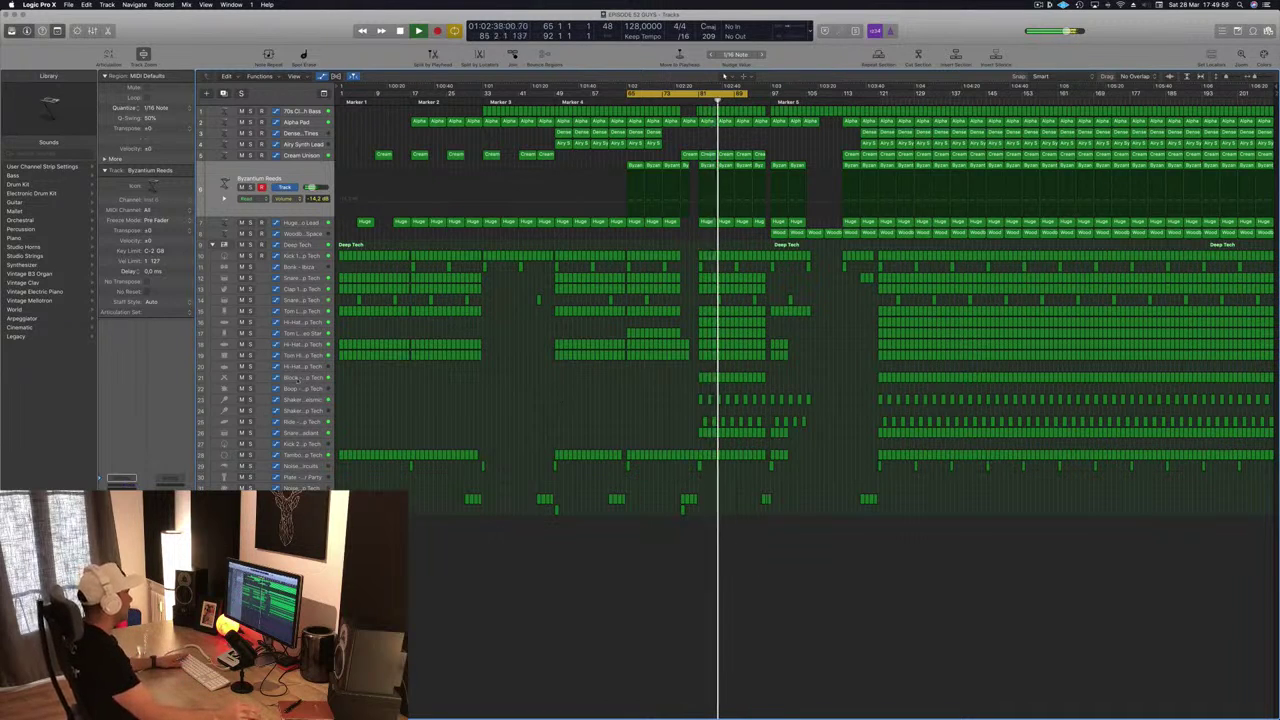
click(730, 377)
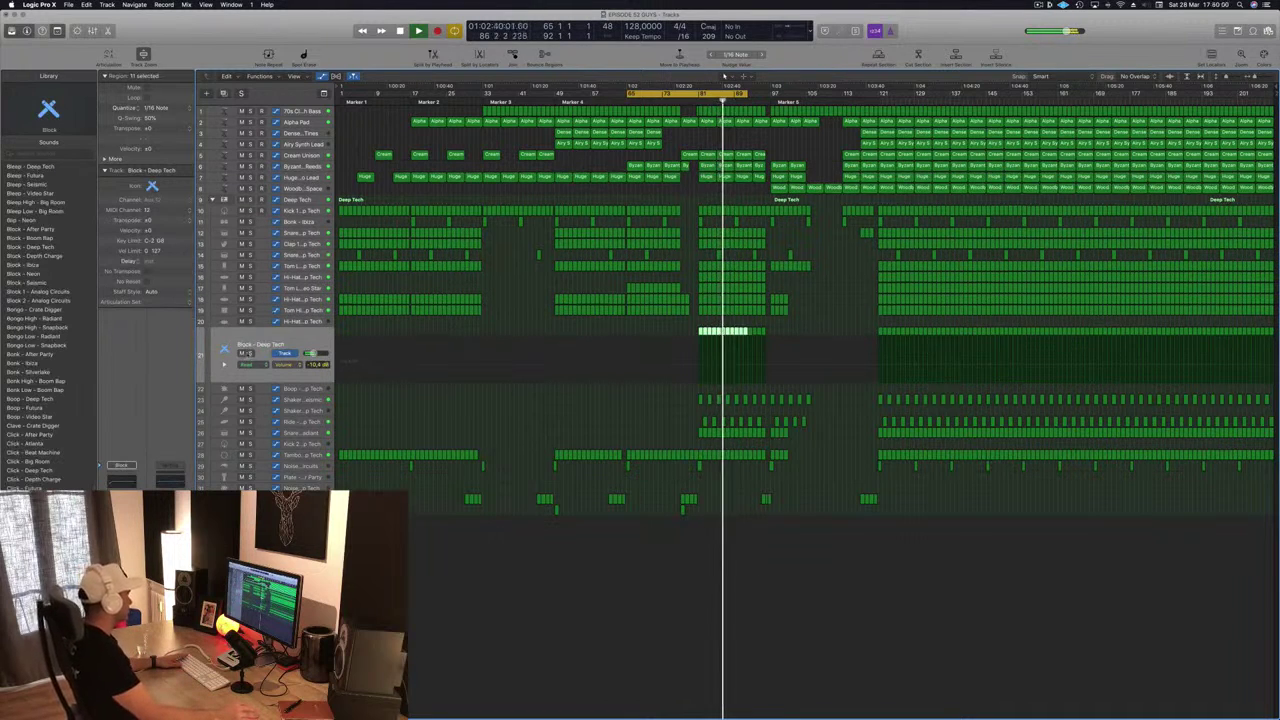
click(250, 353)
click(250, 353)
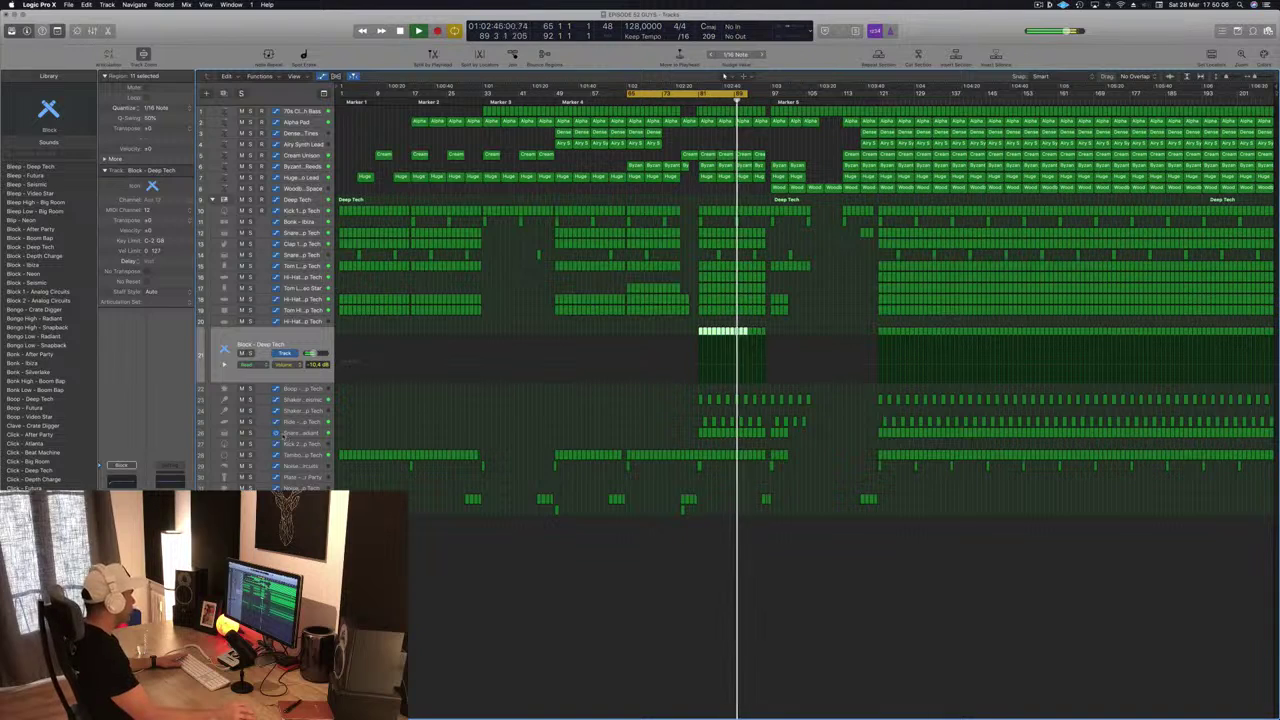
click(280, 436)
click(250, 408)
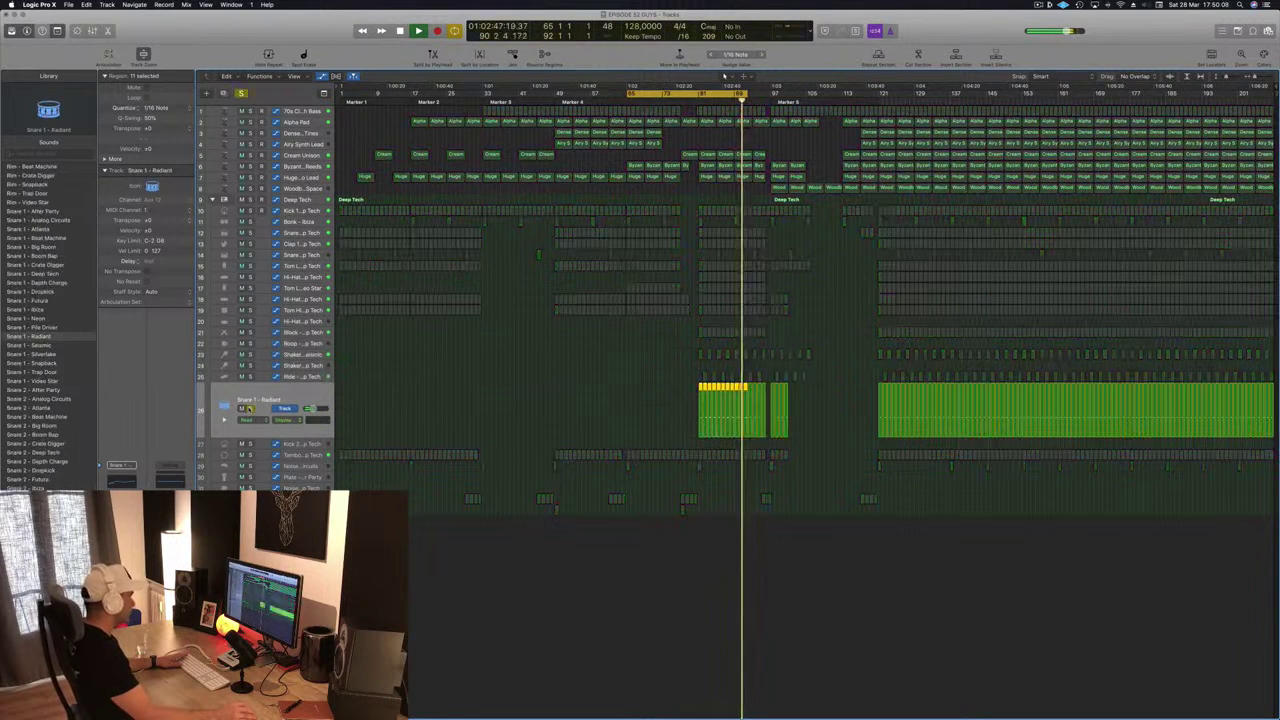
click(250, 408)
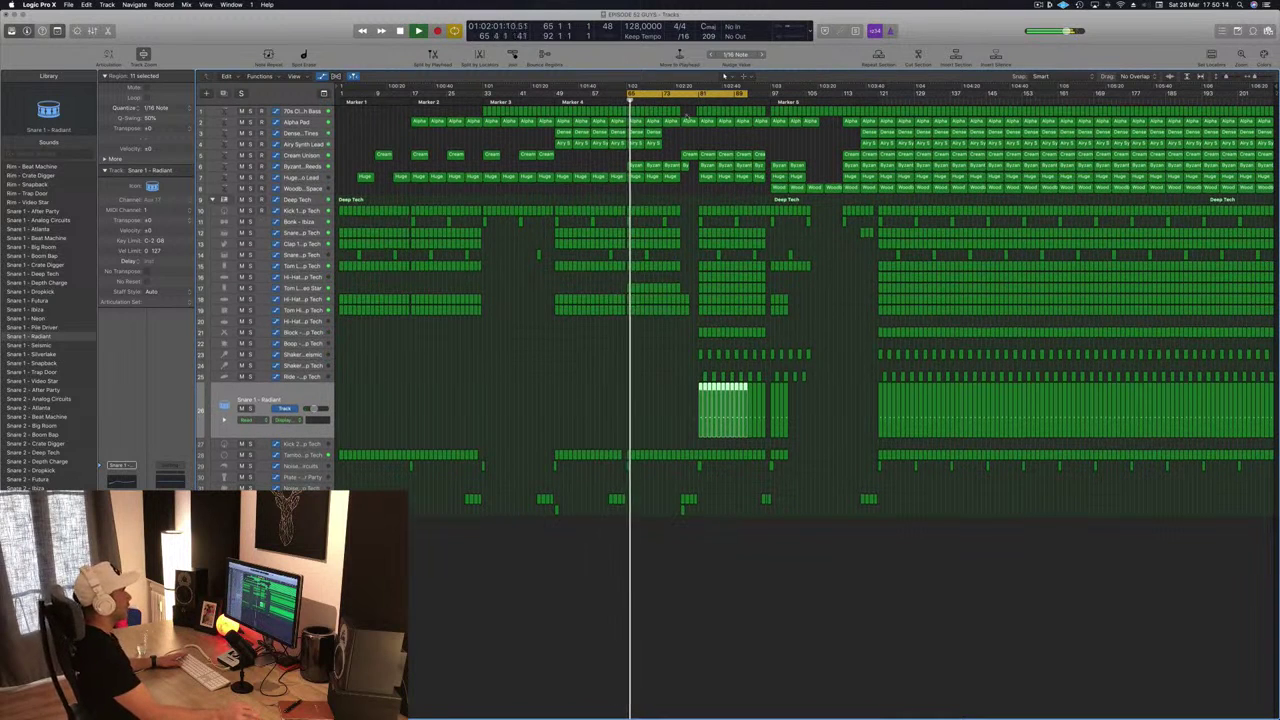
Extend the cycle range to end at bar 97, and lower the 70s Classic Synth Bass cutoff automation around bar 73.
drag(750, 97, 771, 97)
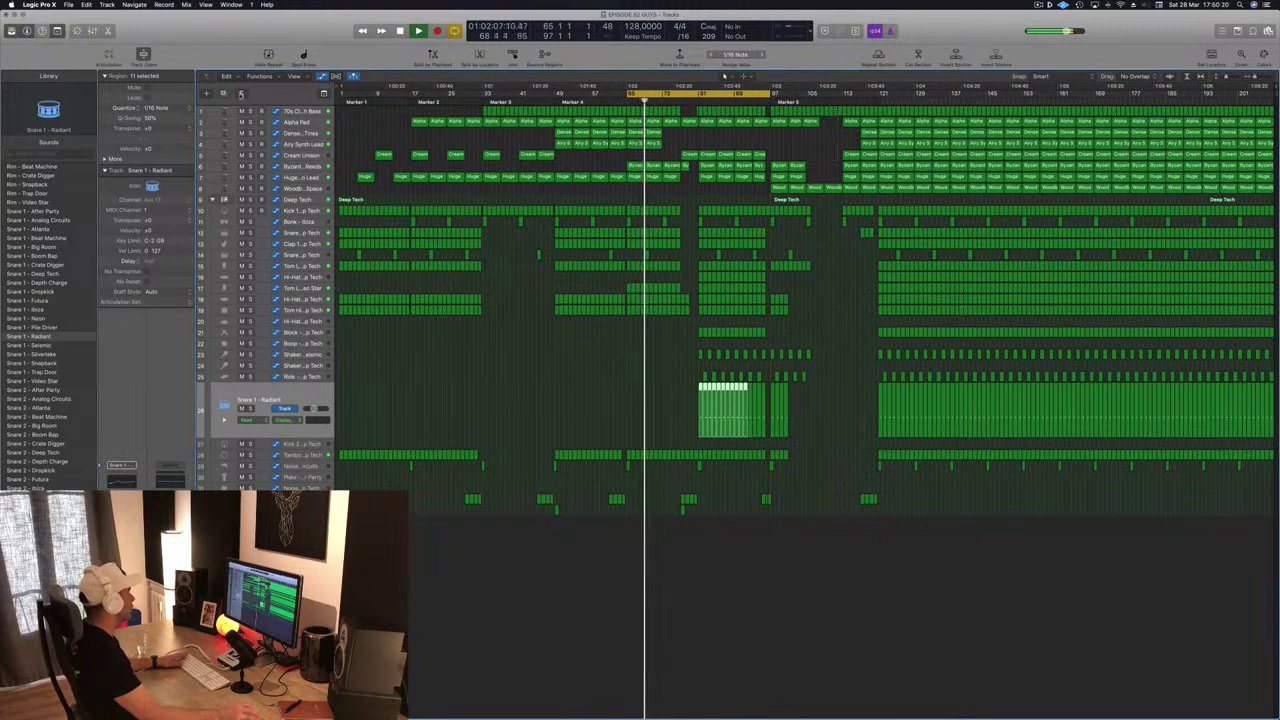
key(space)
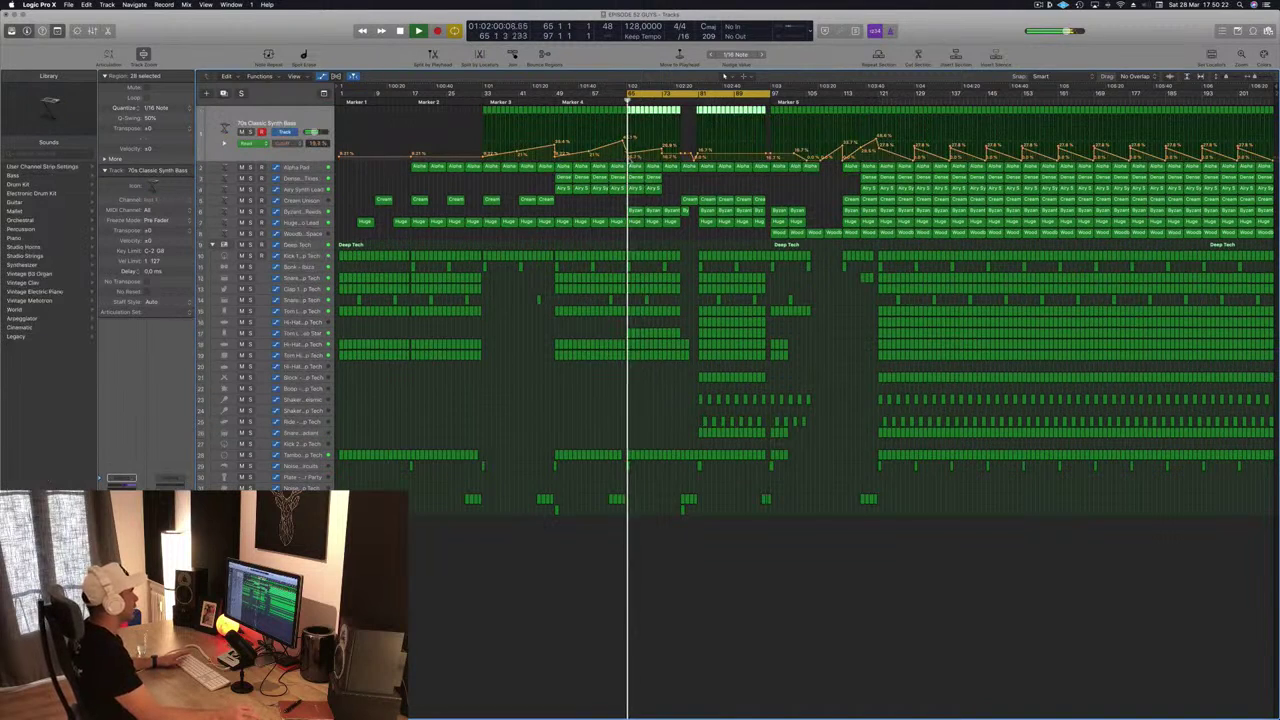
drag(661, 149, 661, 156)
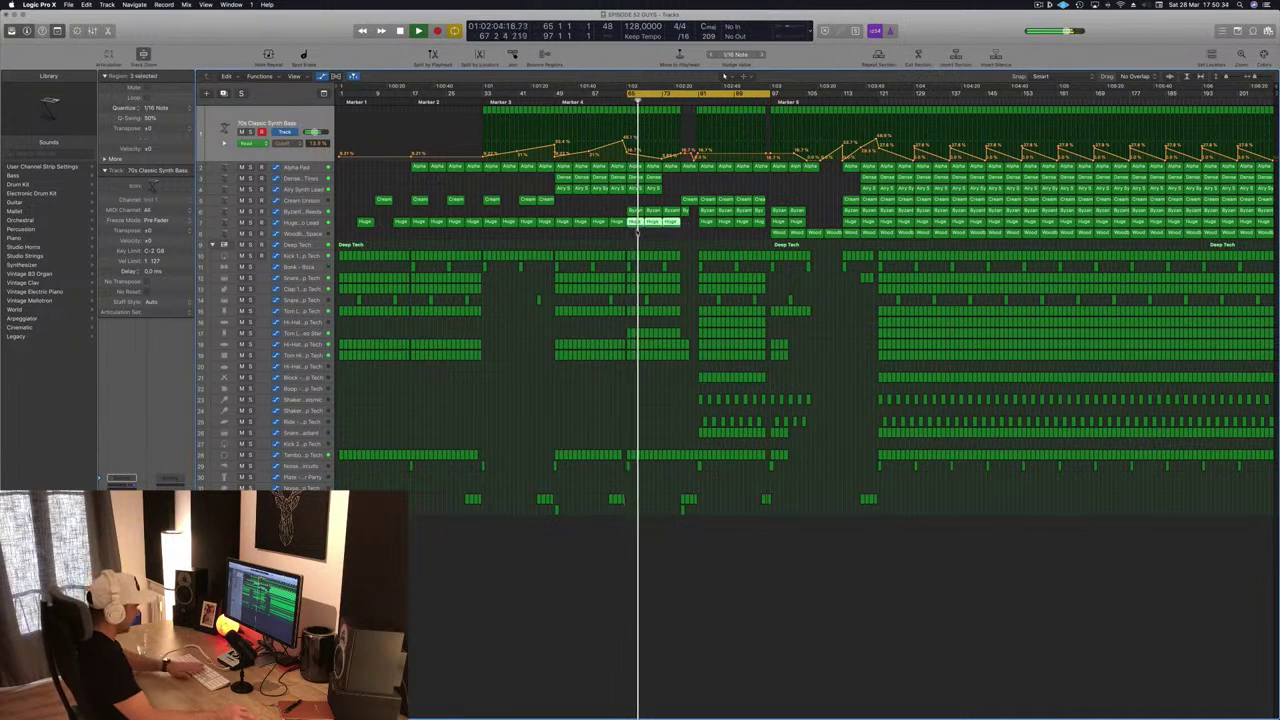
Delete the three Huge Echo Lead regions starting at bar 65 and the Alpha Pad regions between bars 65 and 81.
key(Delete)
key(space)
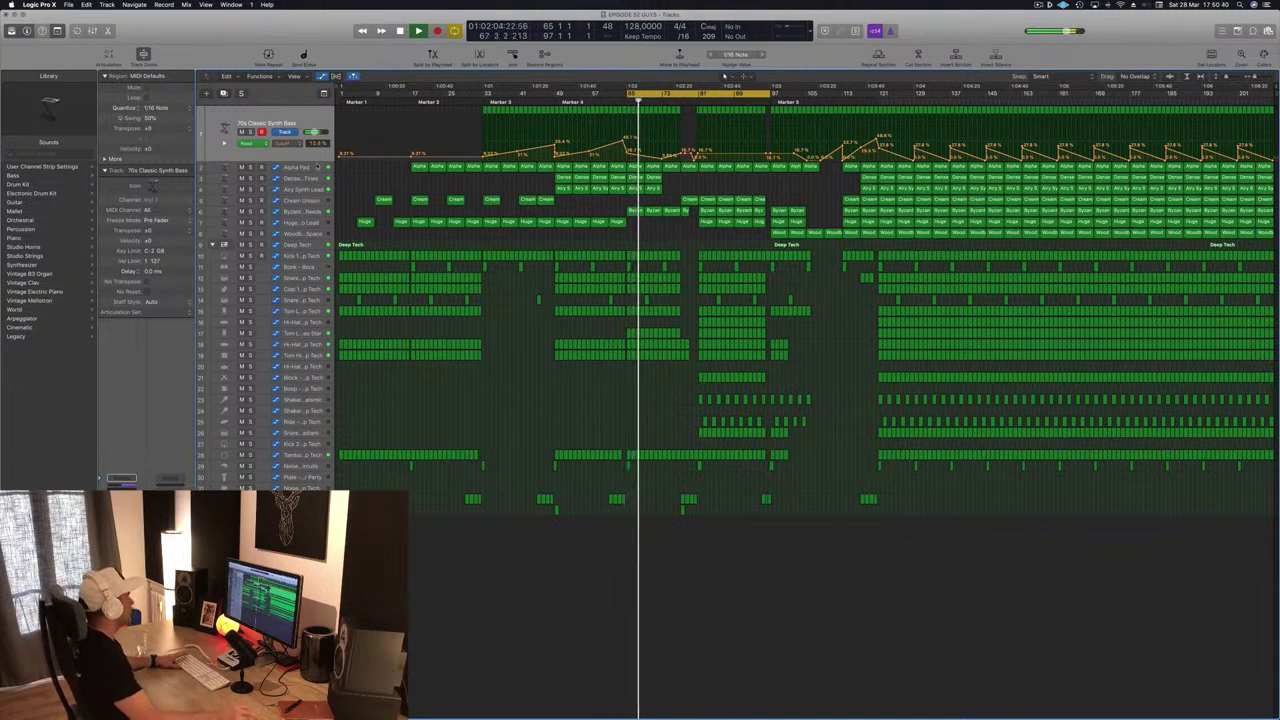
click(318, 166)
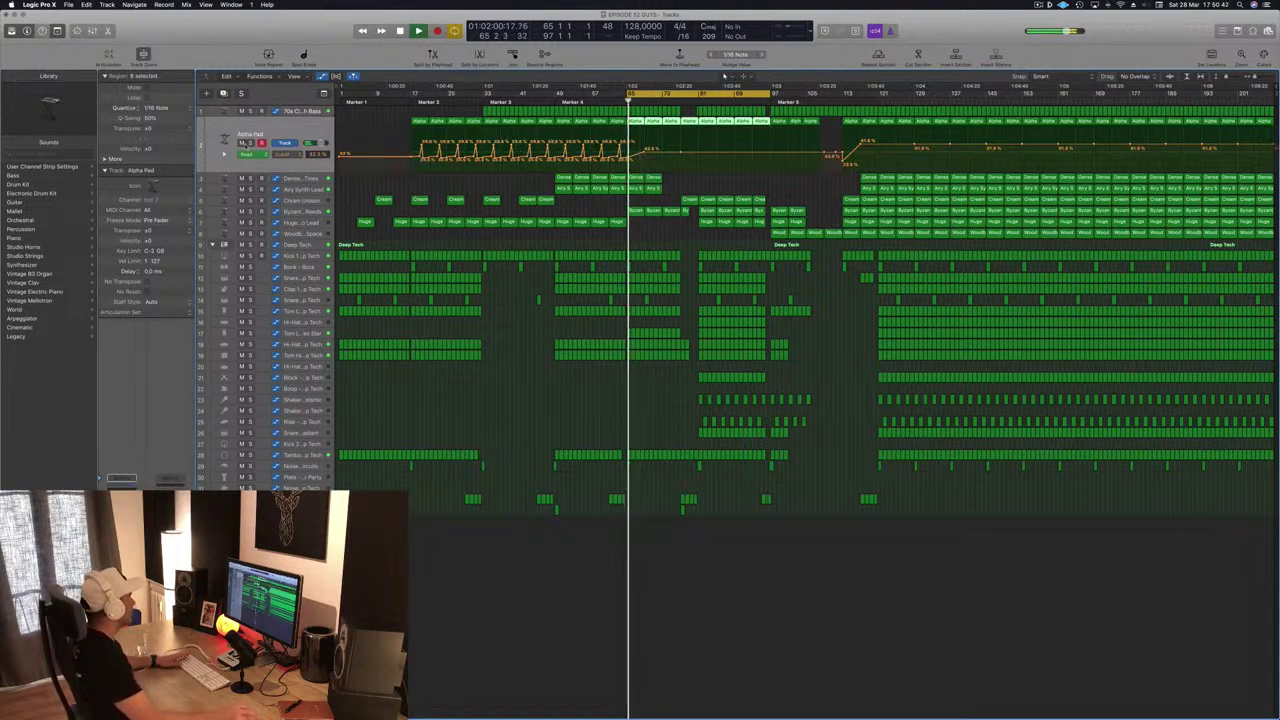
click(674, 179)
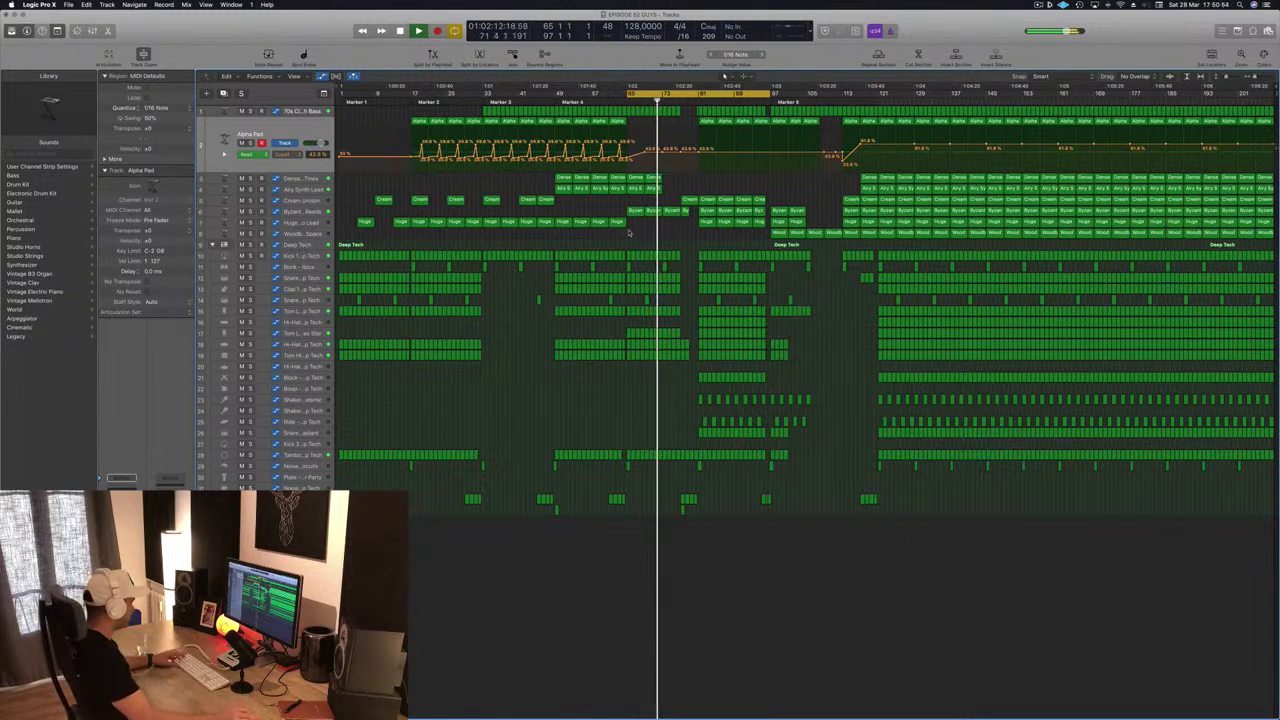
Replay the thinned-out section from bar 65 and the lead-in from about bar 63, examining how the arrangement flows across Markers 4 and 5.
key(super+Right)
key(super+Right)
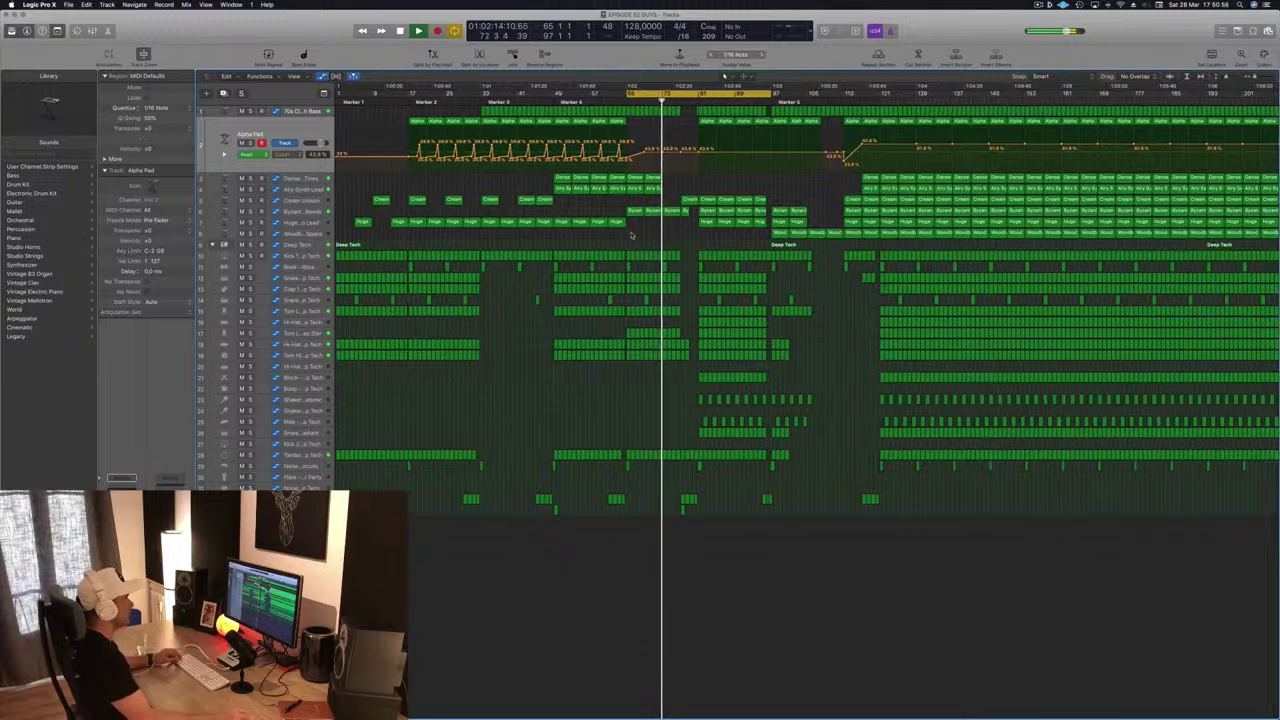
key(super+Left)
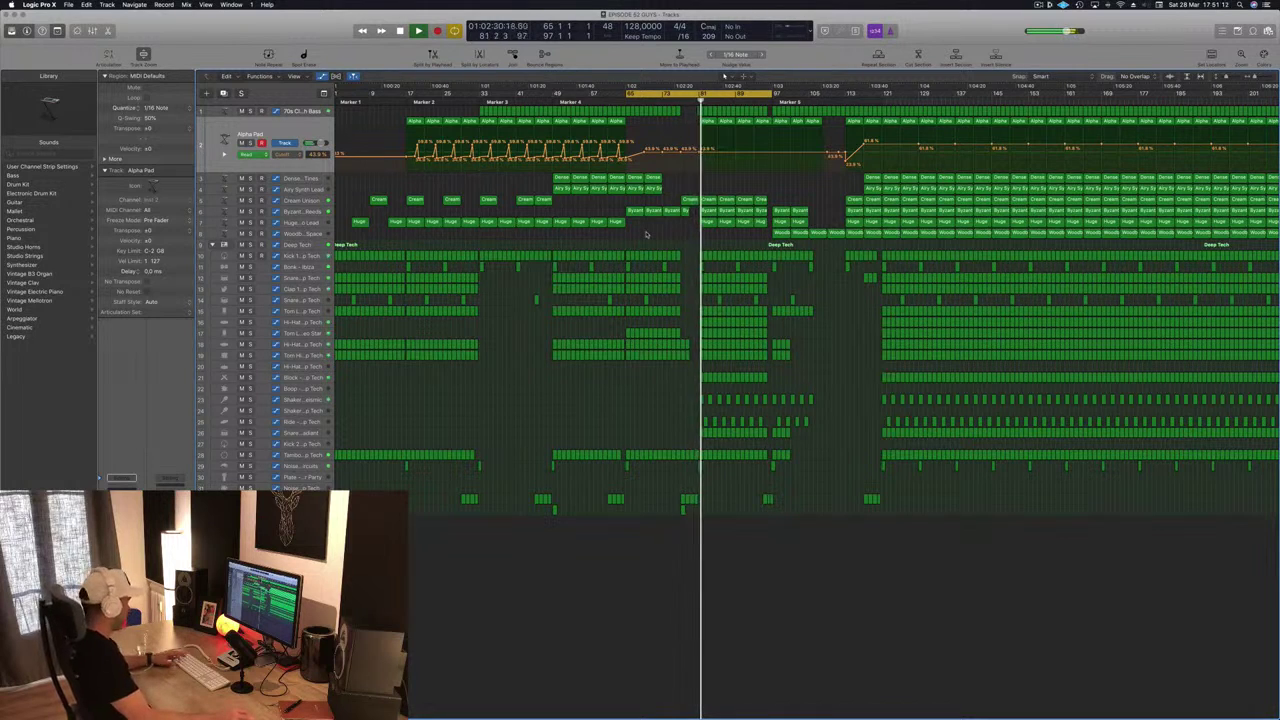
key(z)
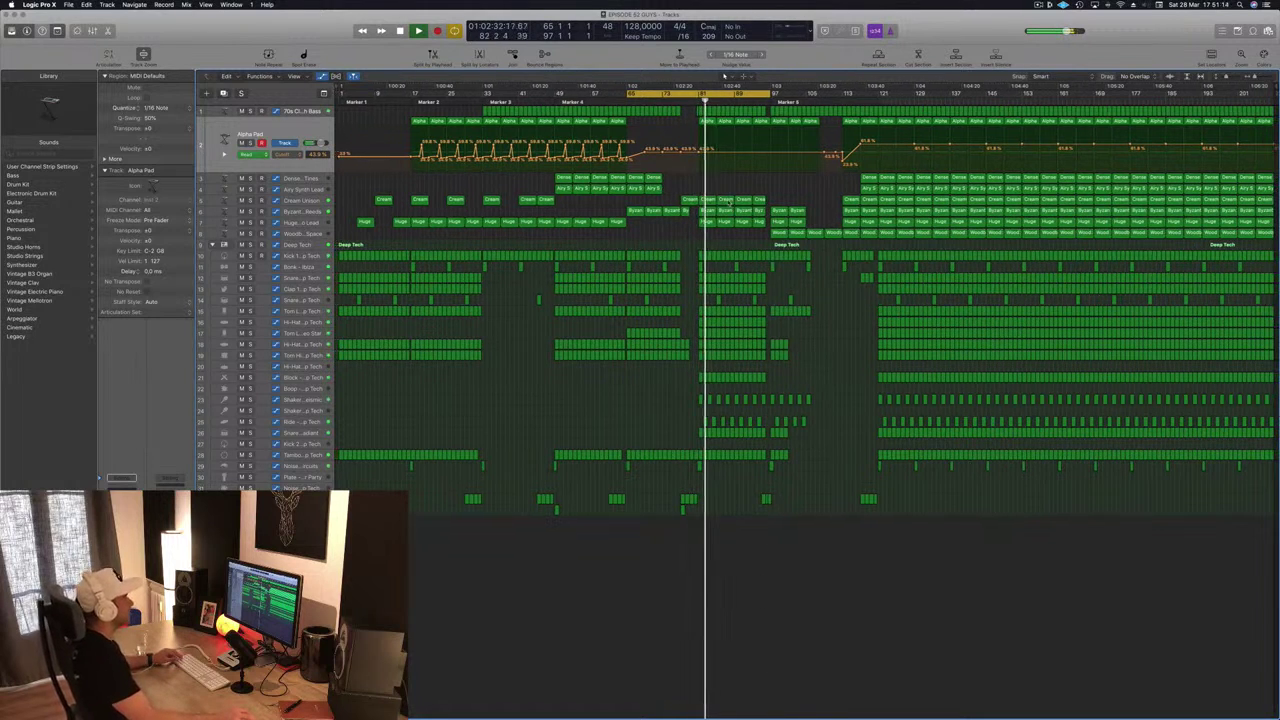
scroll(694, 366, up, 6)
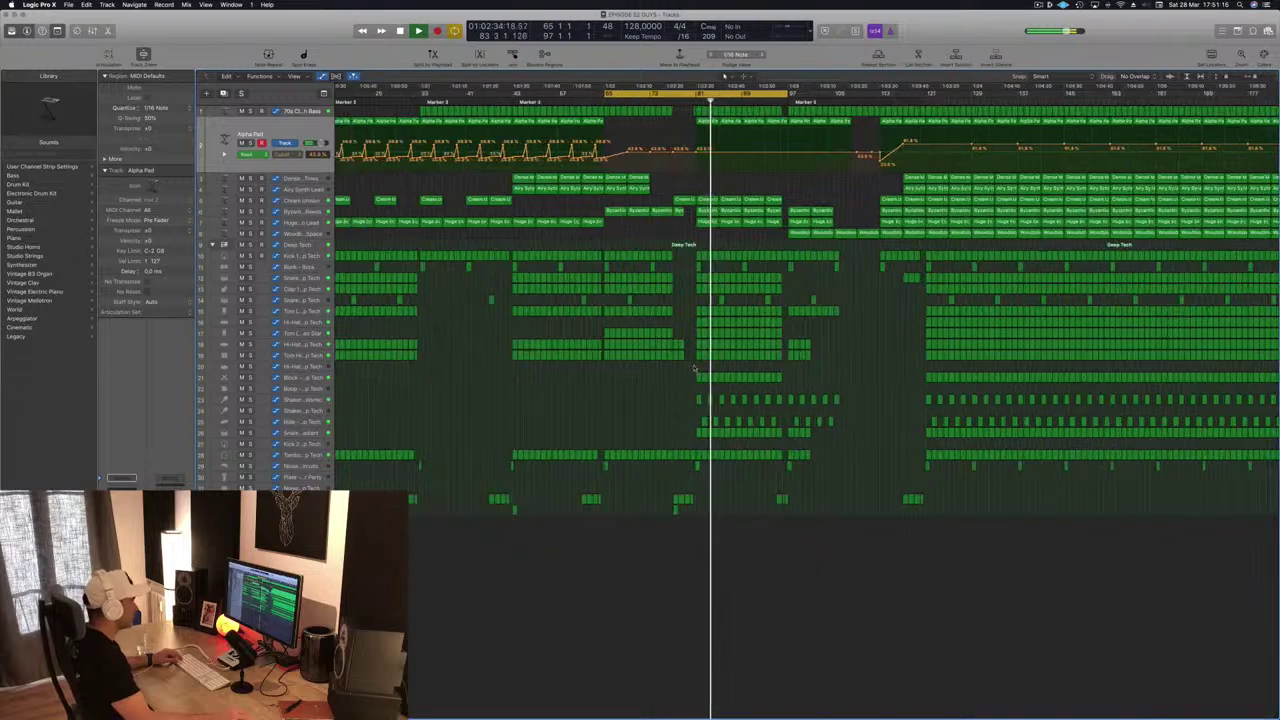
scroll(694, 366, down, 2)
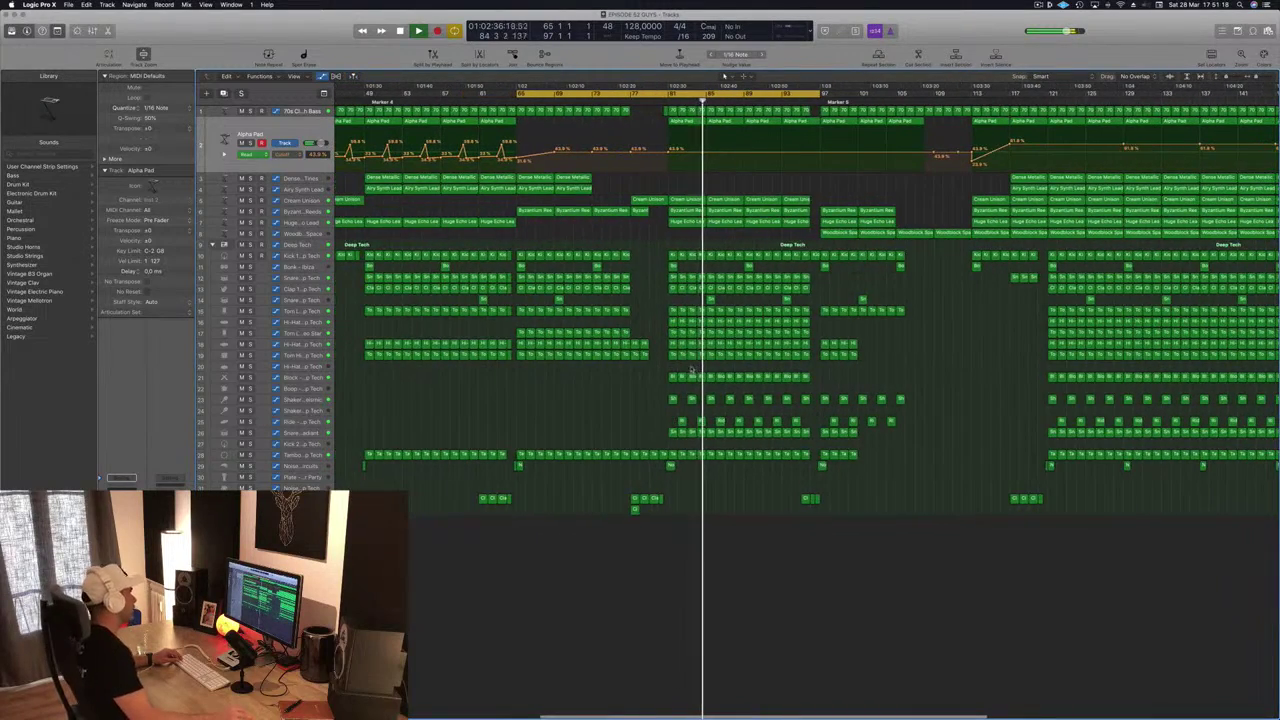
key(space)
key(space)
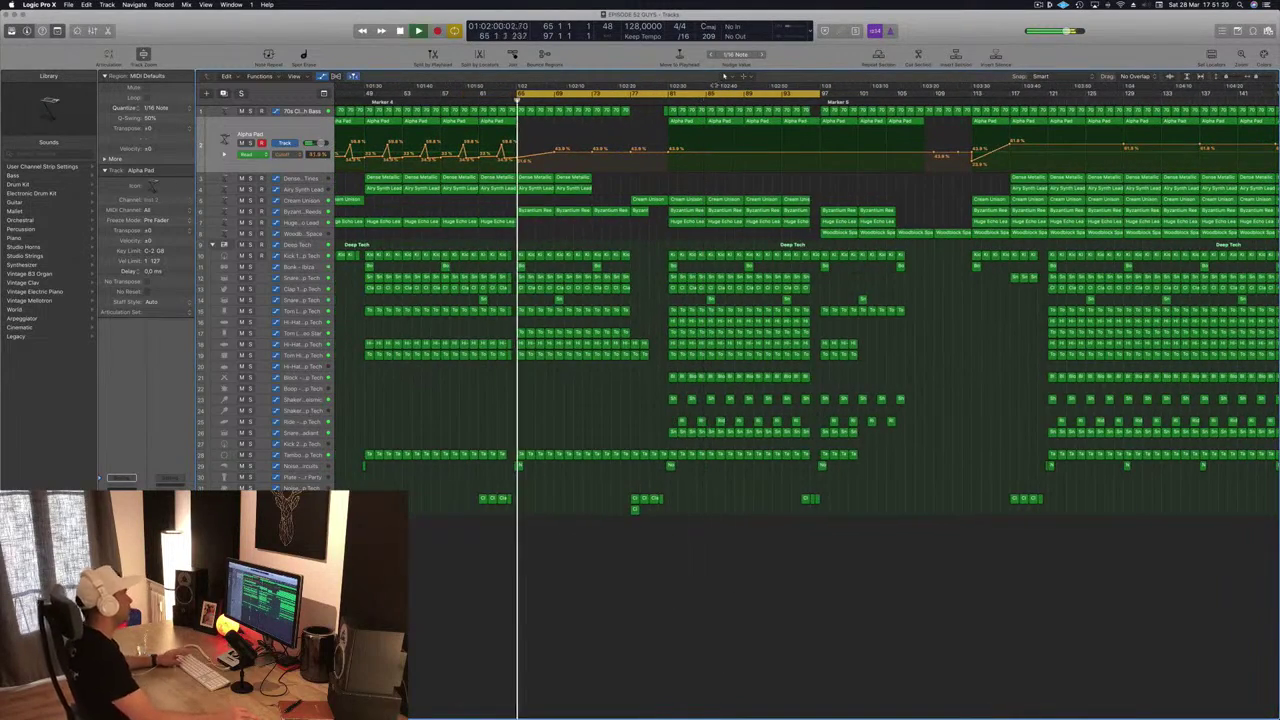
scroll(659, 146, down, 2)
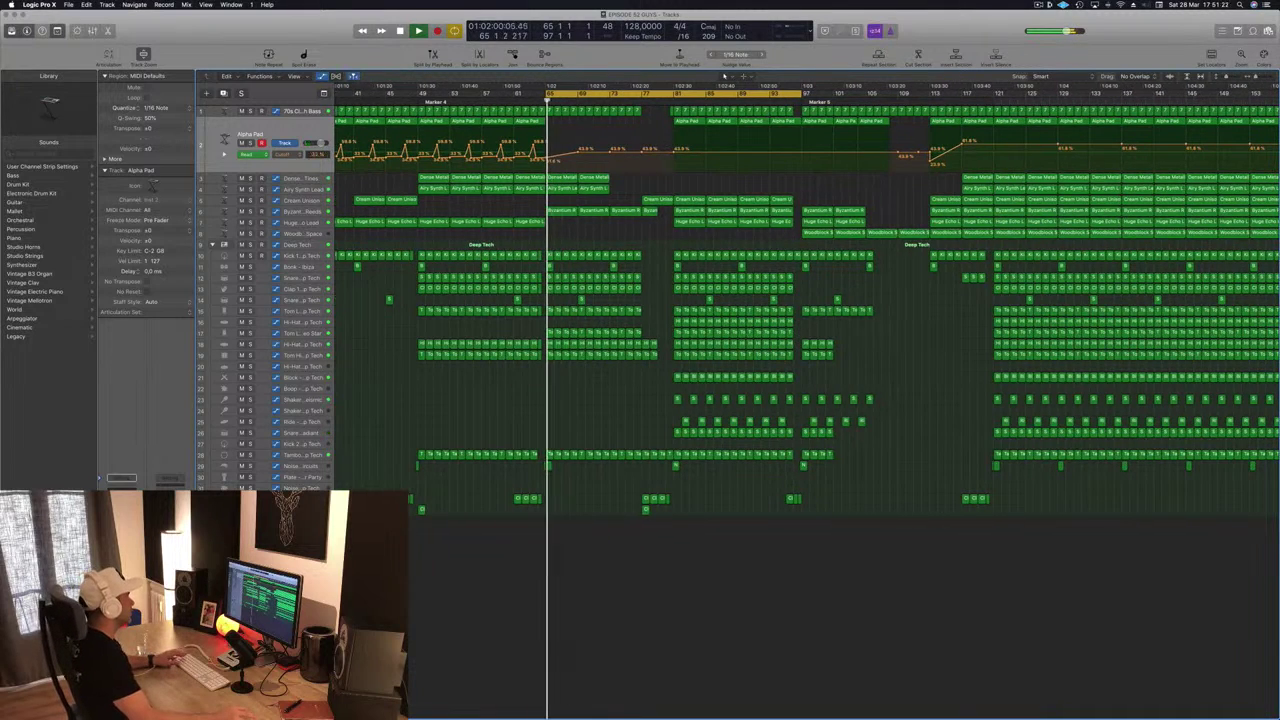
key(space)
key(space)
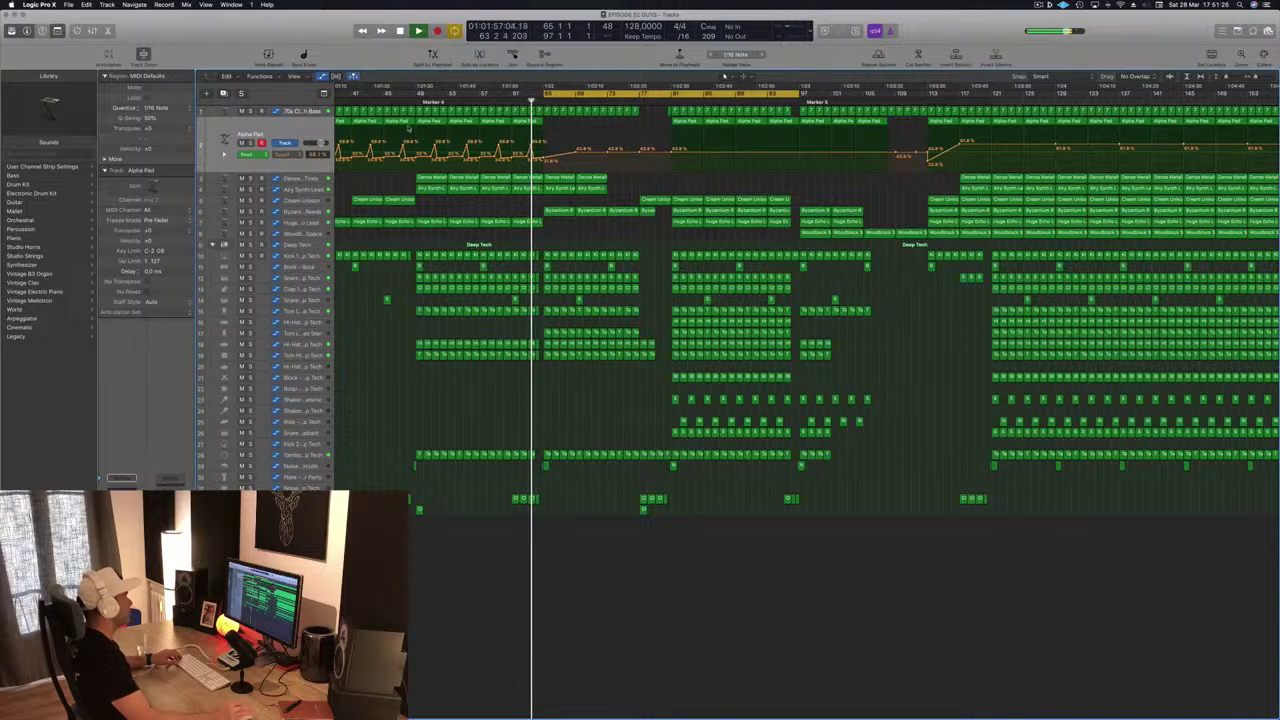
scroll(463, 196, up, 2)
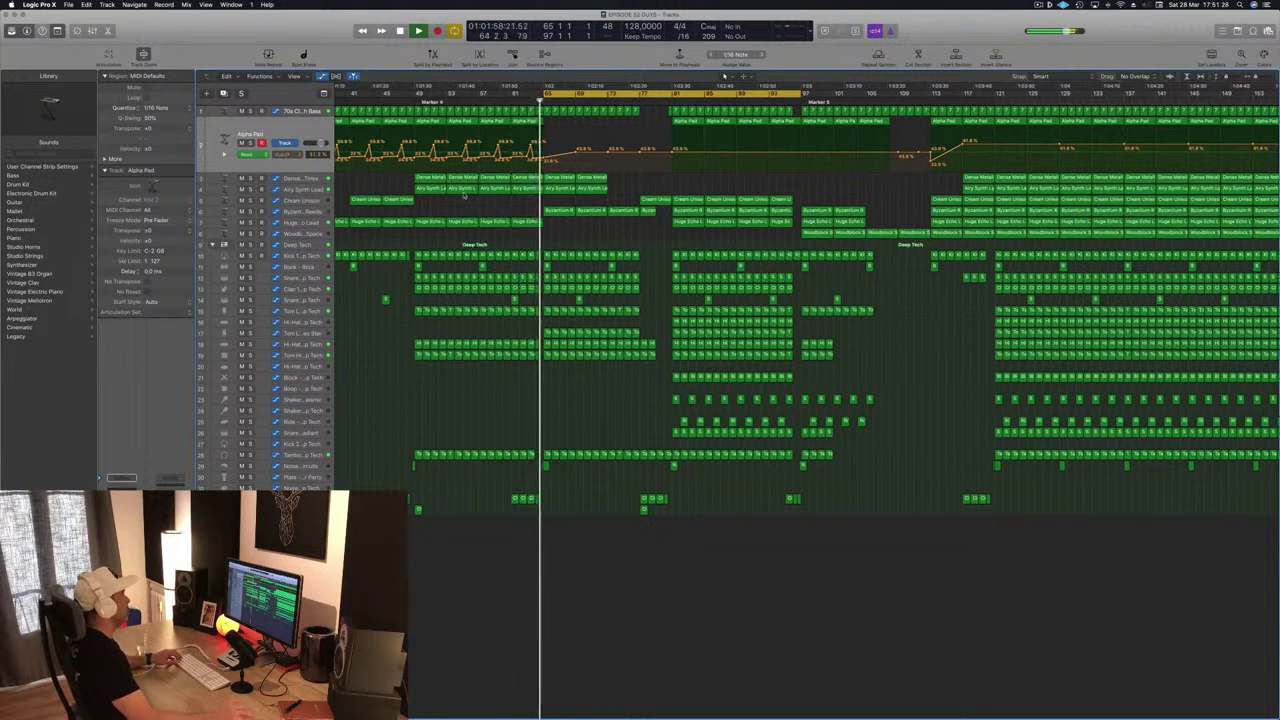
Save the project and examine the arrangement across Markers 2 to 5 while the section from bar 65 plays.
scroll(685, 185, down, 2)
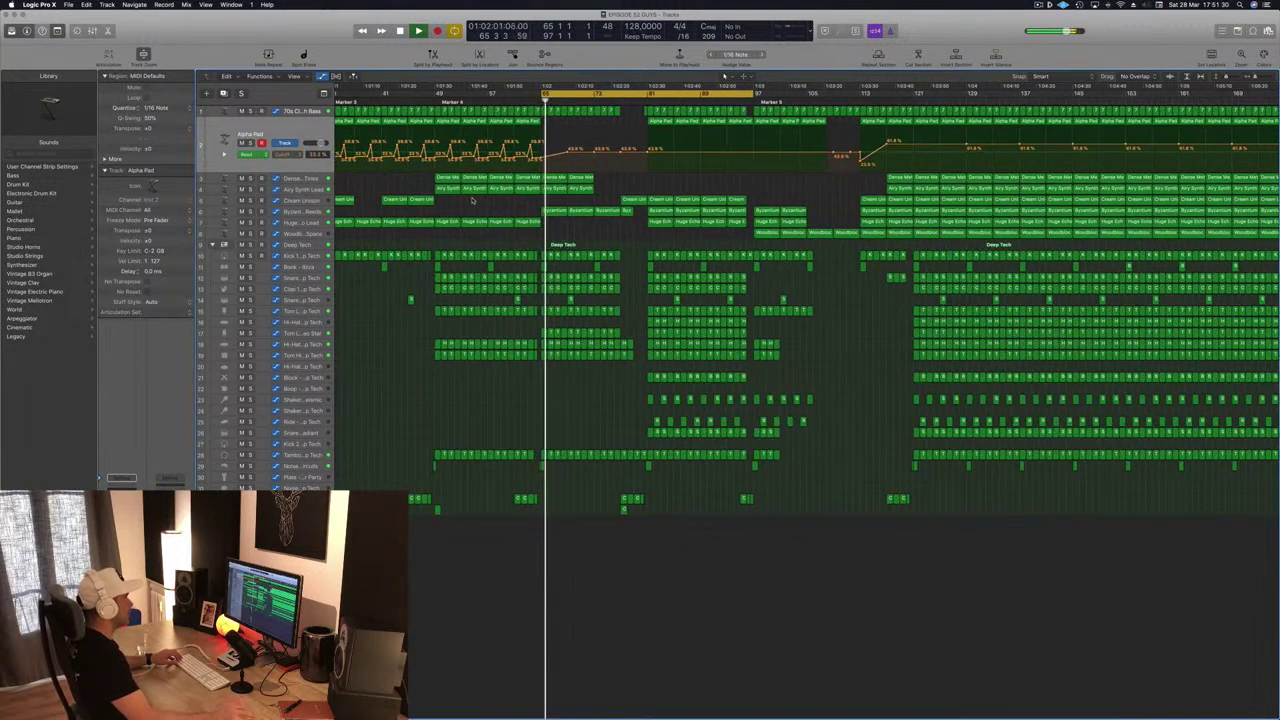
click(766, 233)
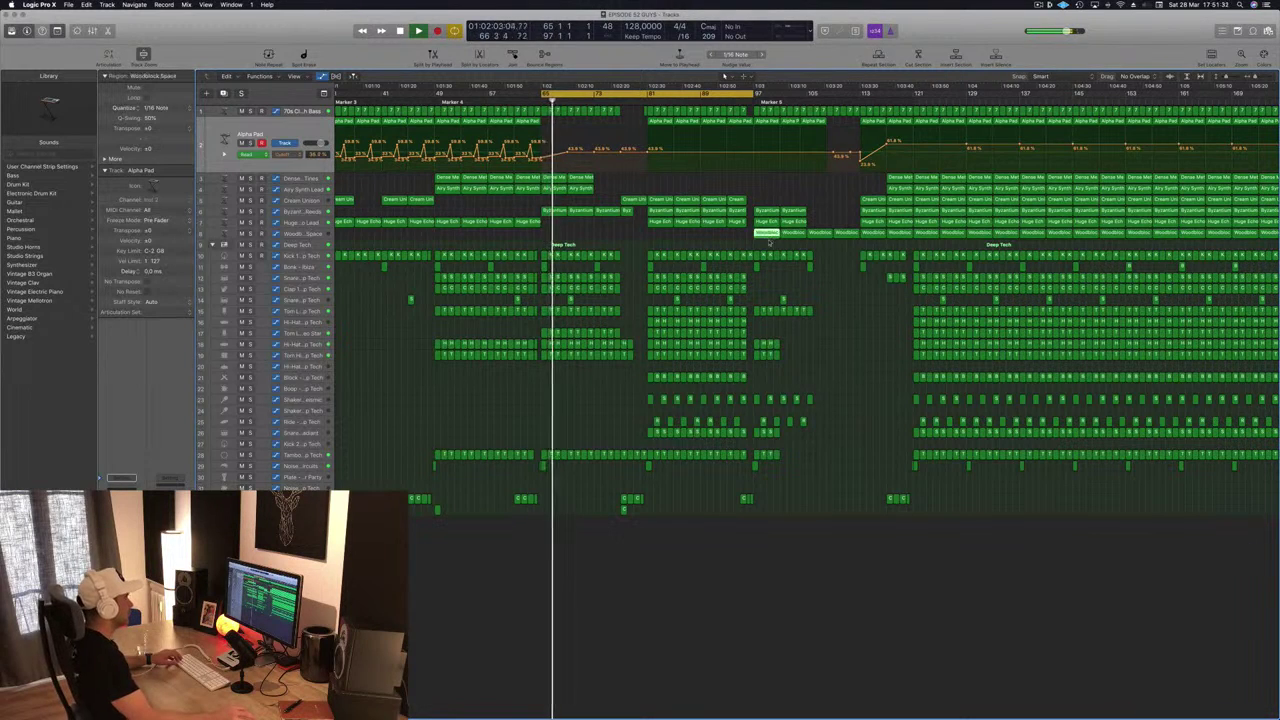
key(super+s)
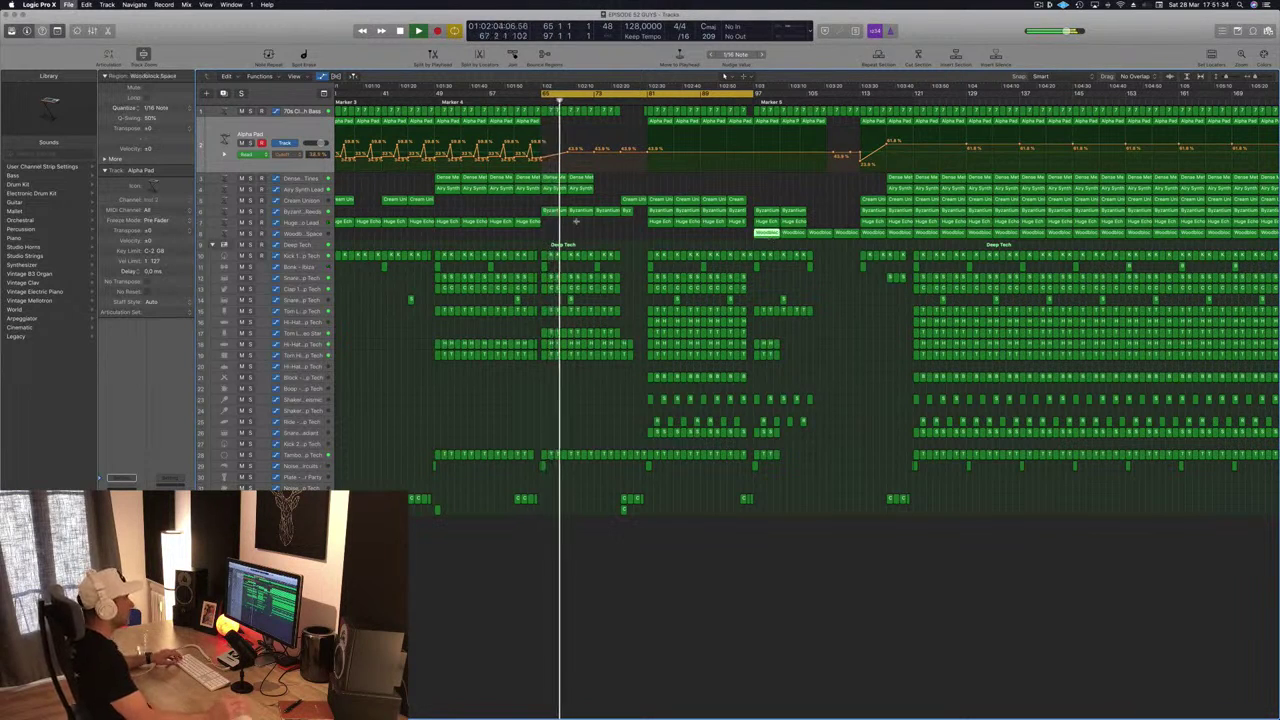
key(super+Left)
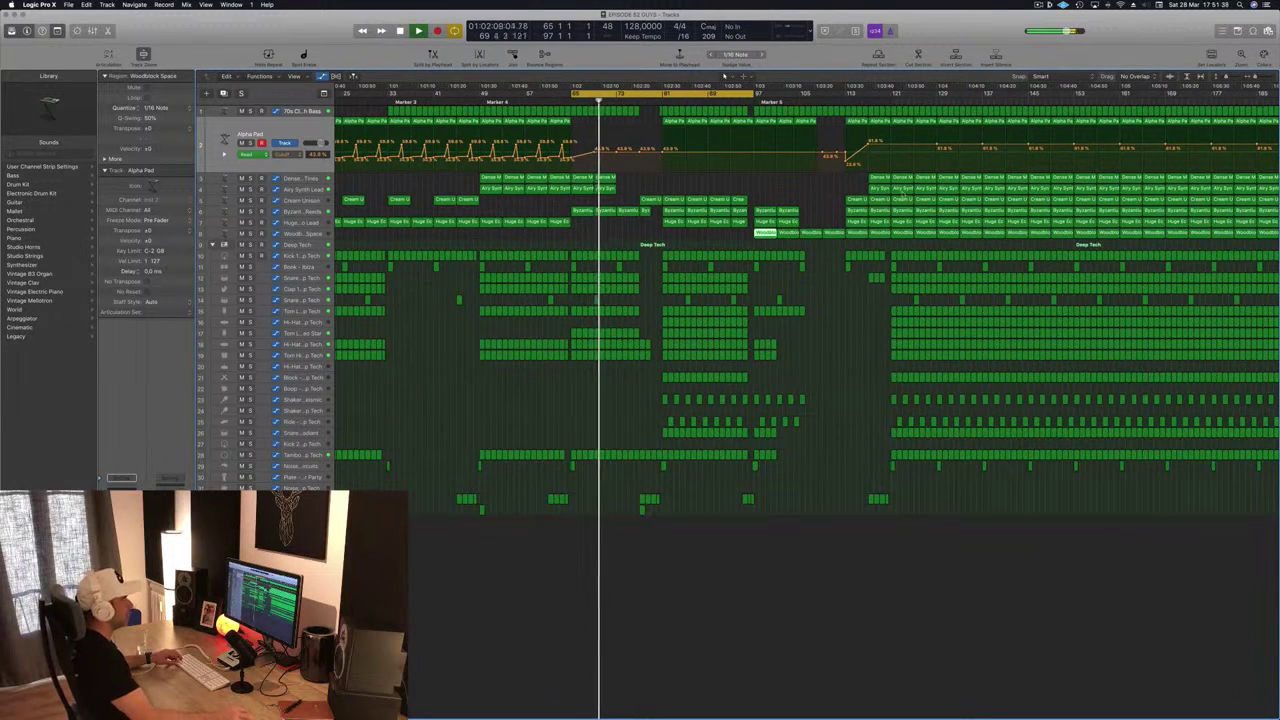
key(super+Left)
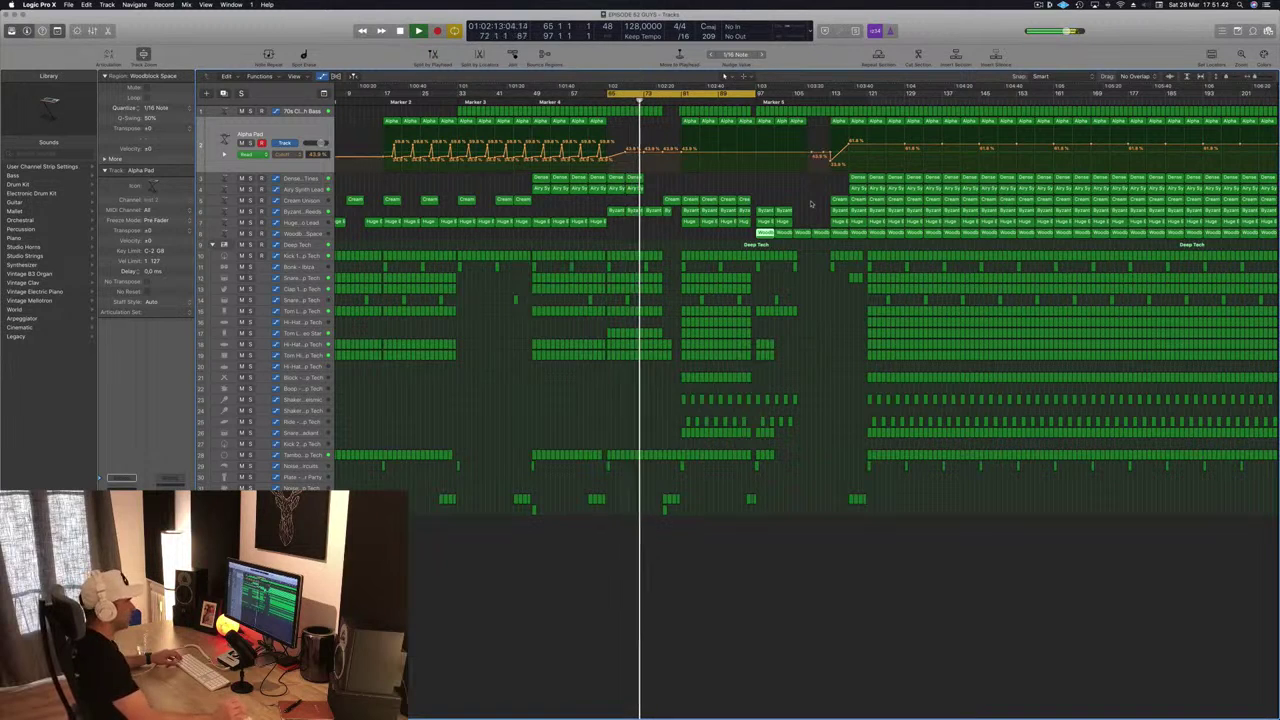
click(665, 240)
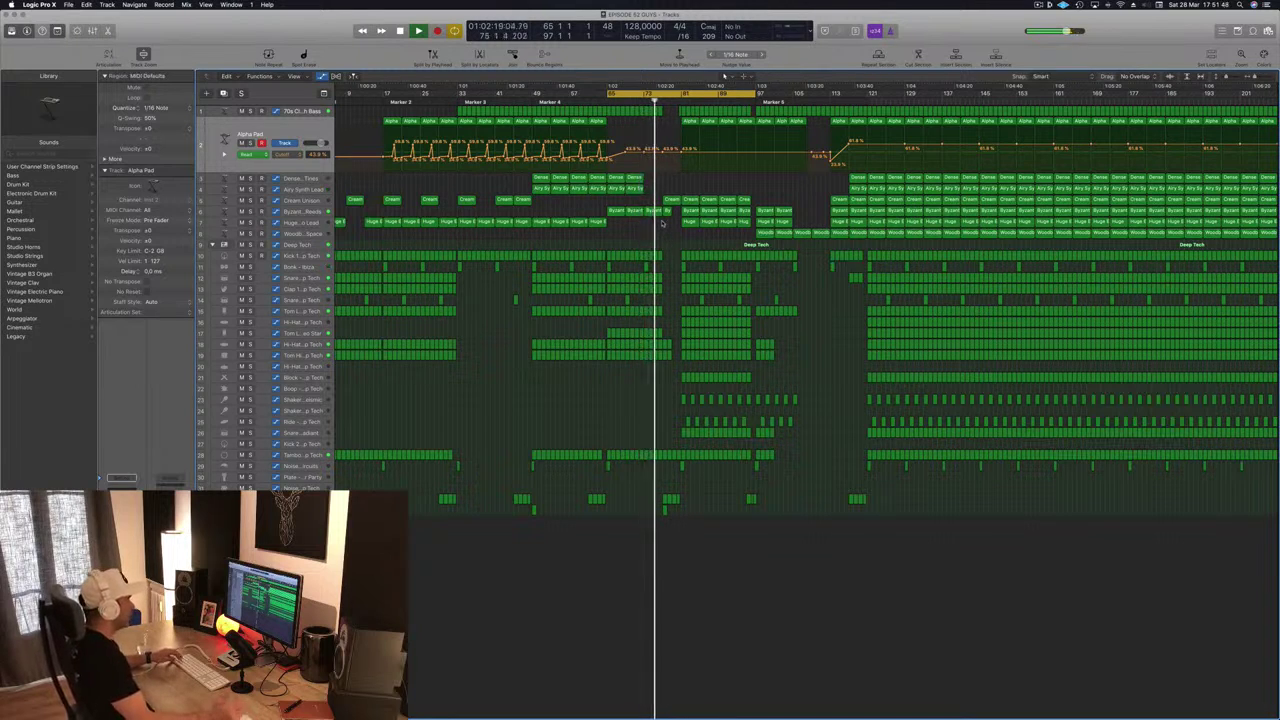
Replay from bar 65 and delete the Tambourine regions between about bars 69 and 81.
key(super+Right)
key(super+Right)
key(super+Right)
key(super+Right)
key(Return)
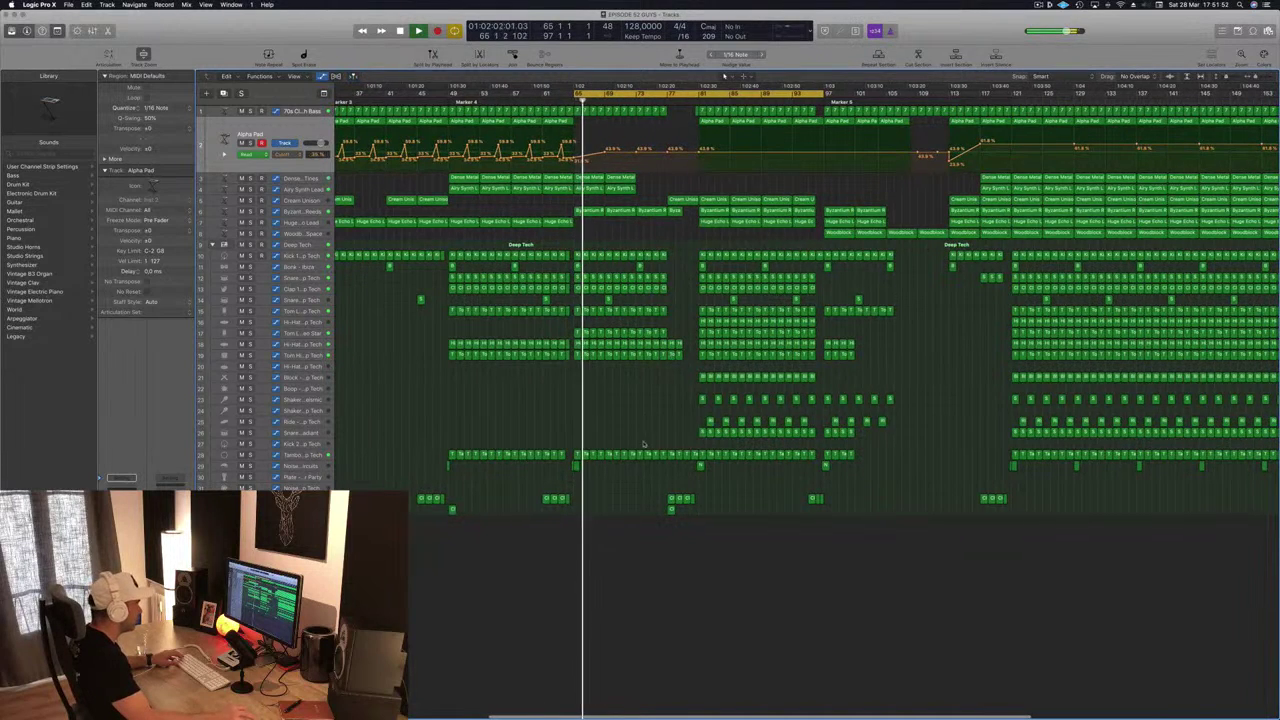
drag(690, 449, 605, 452)
key(Delete)
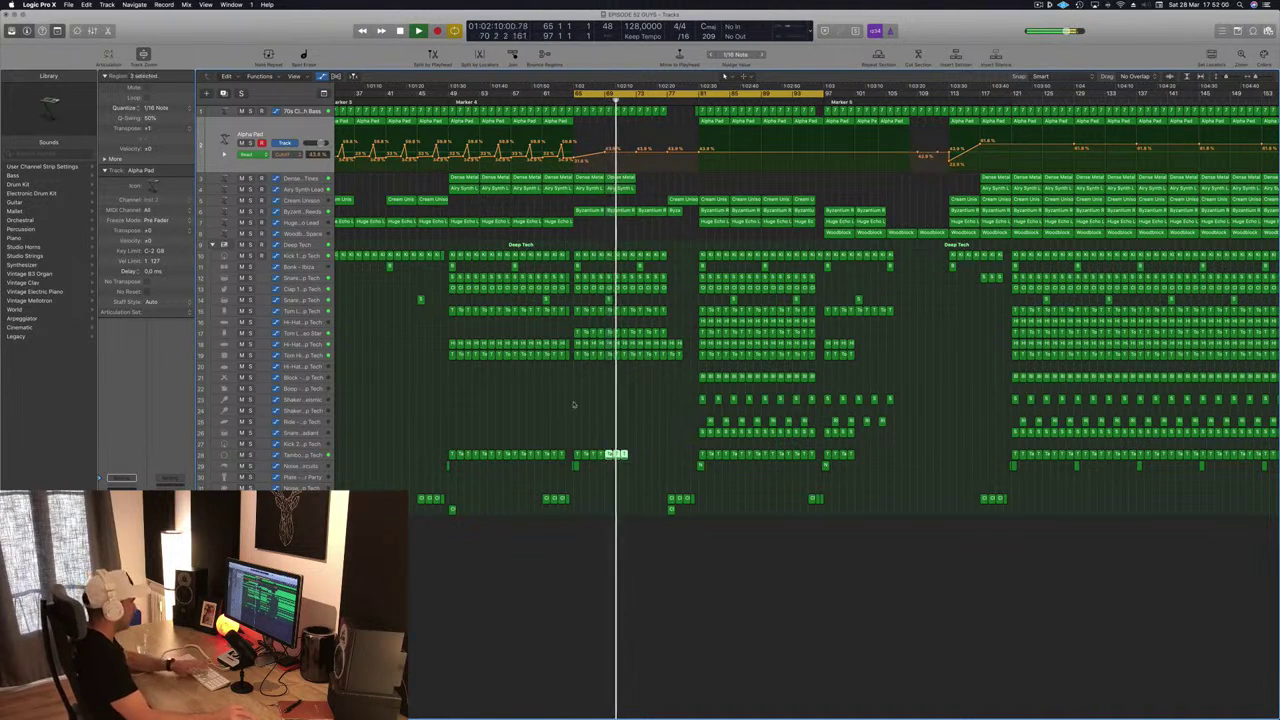
key(Delete)
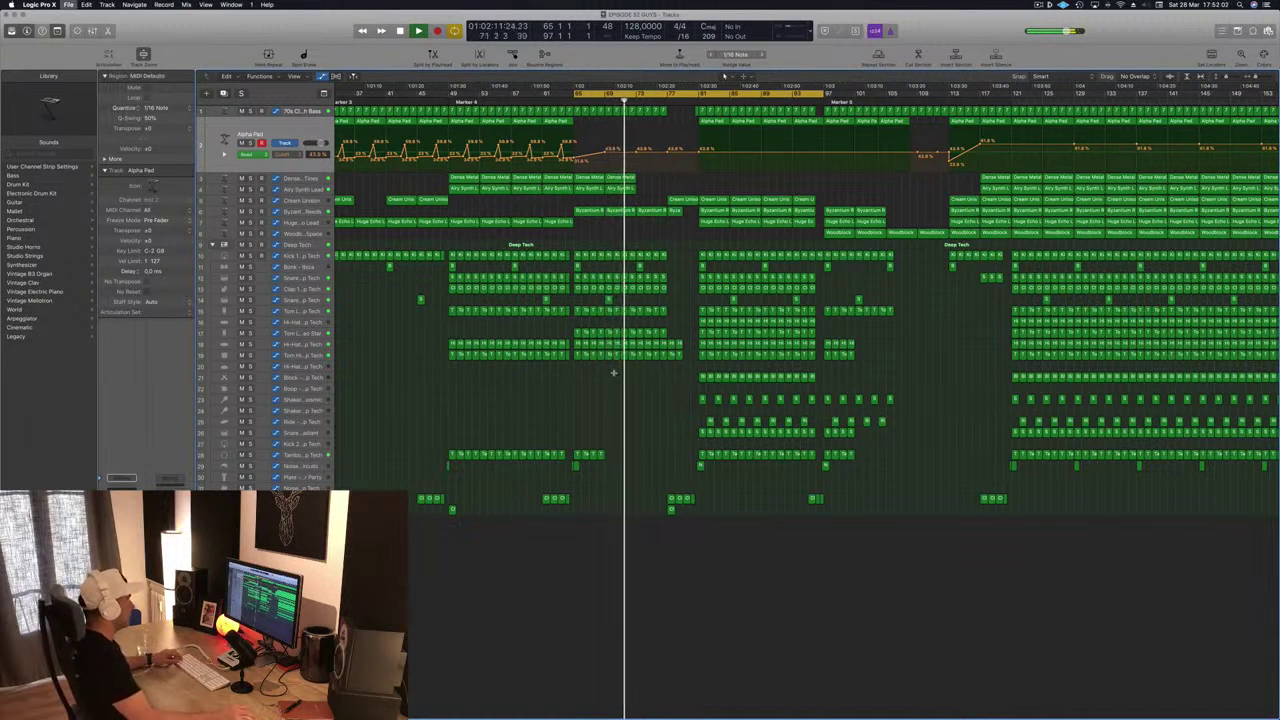
Delete the Tom Low - Video Star, Hi-Hat and Tom High - Deep Tech regions between bars 73 and 81, and stop playback.
scroll(615, 375, right, 2)
scroll(615, 375, up, 1)
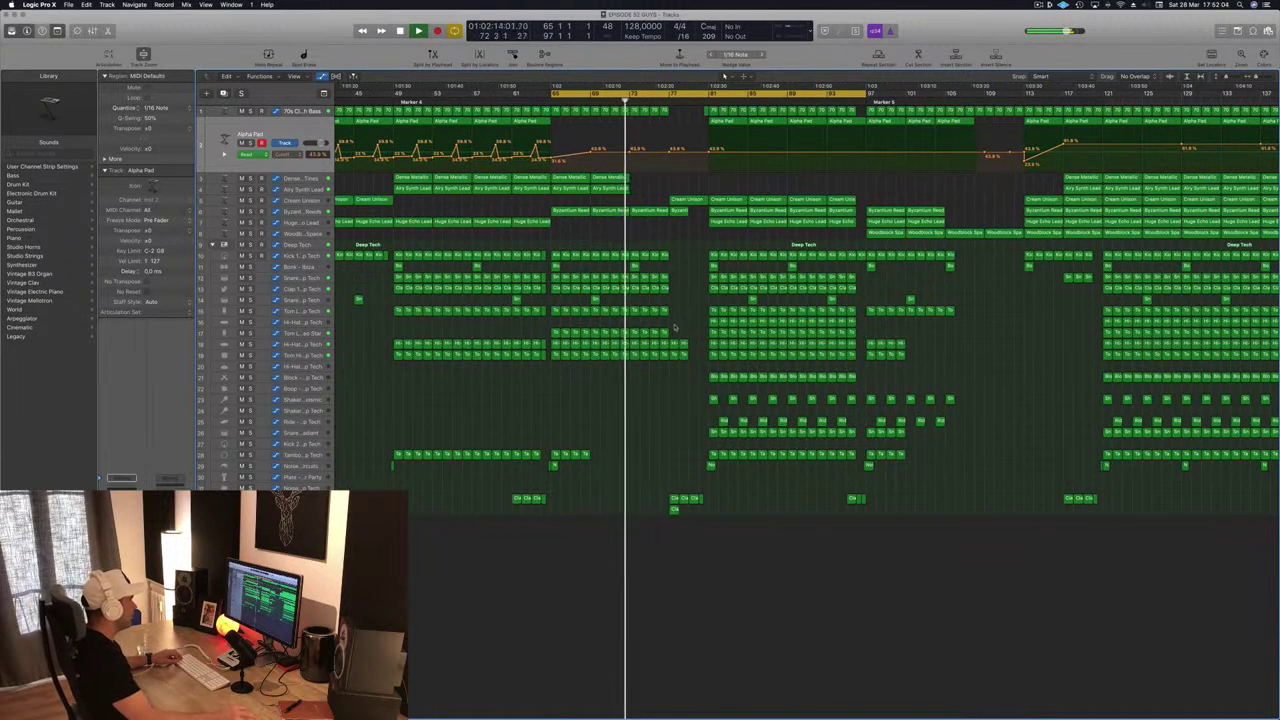
drag(671, 331, 688, 358)
key(Delete)
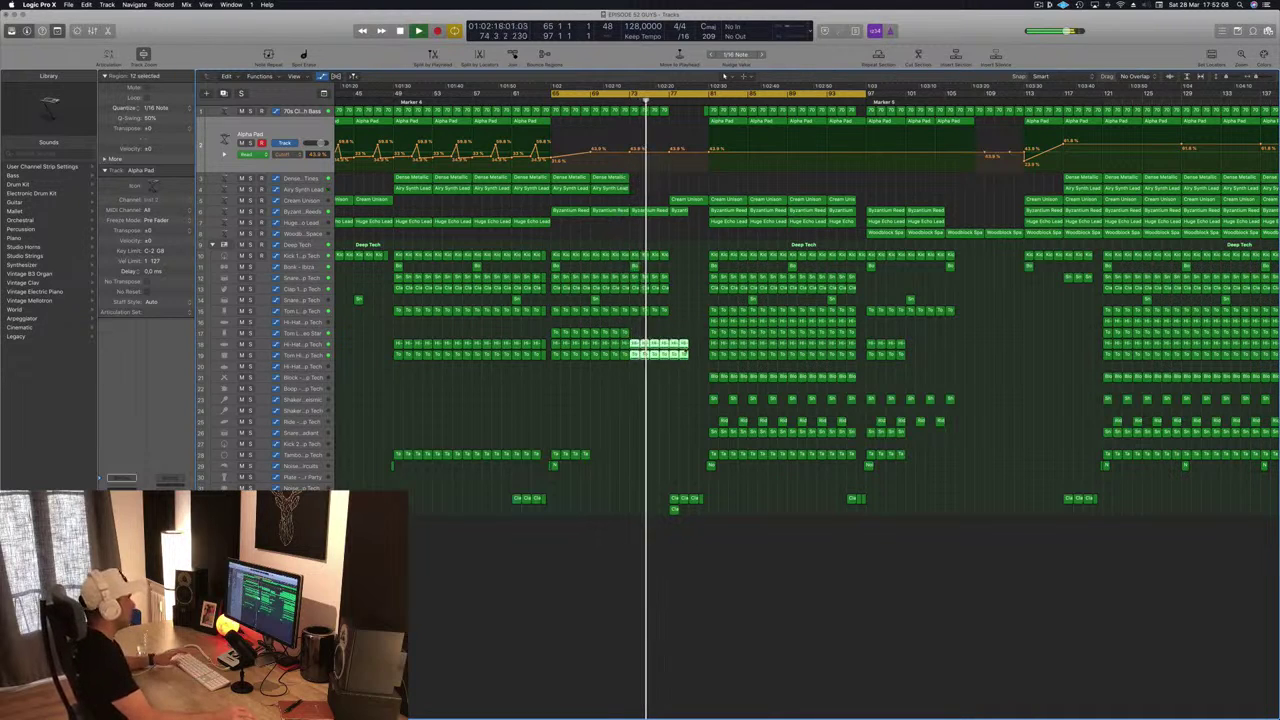
key(Delete)
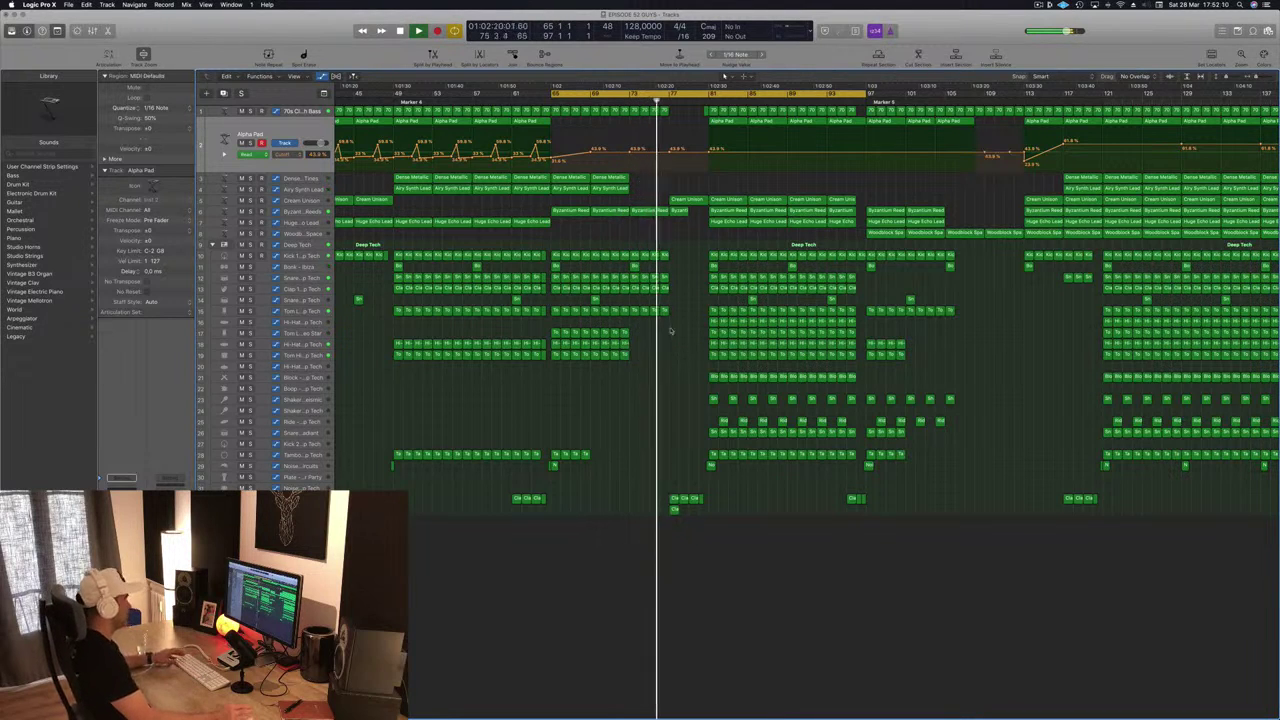
key(z)
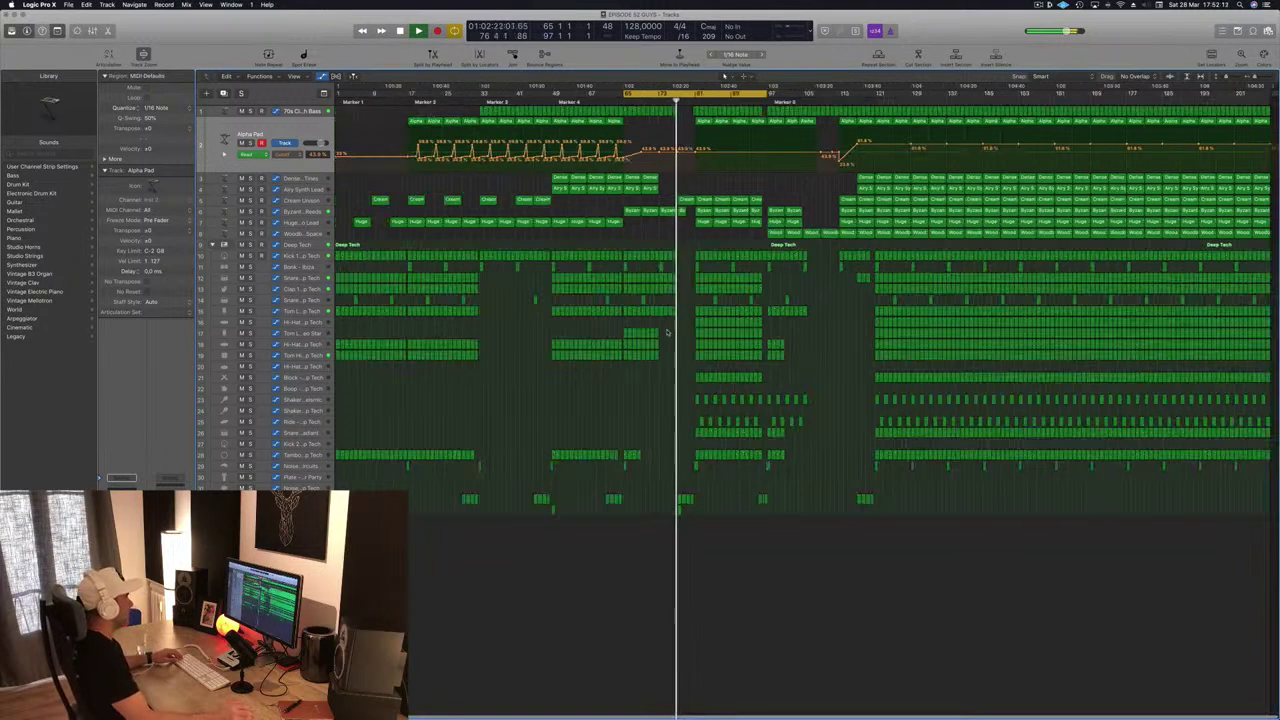
key(space)
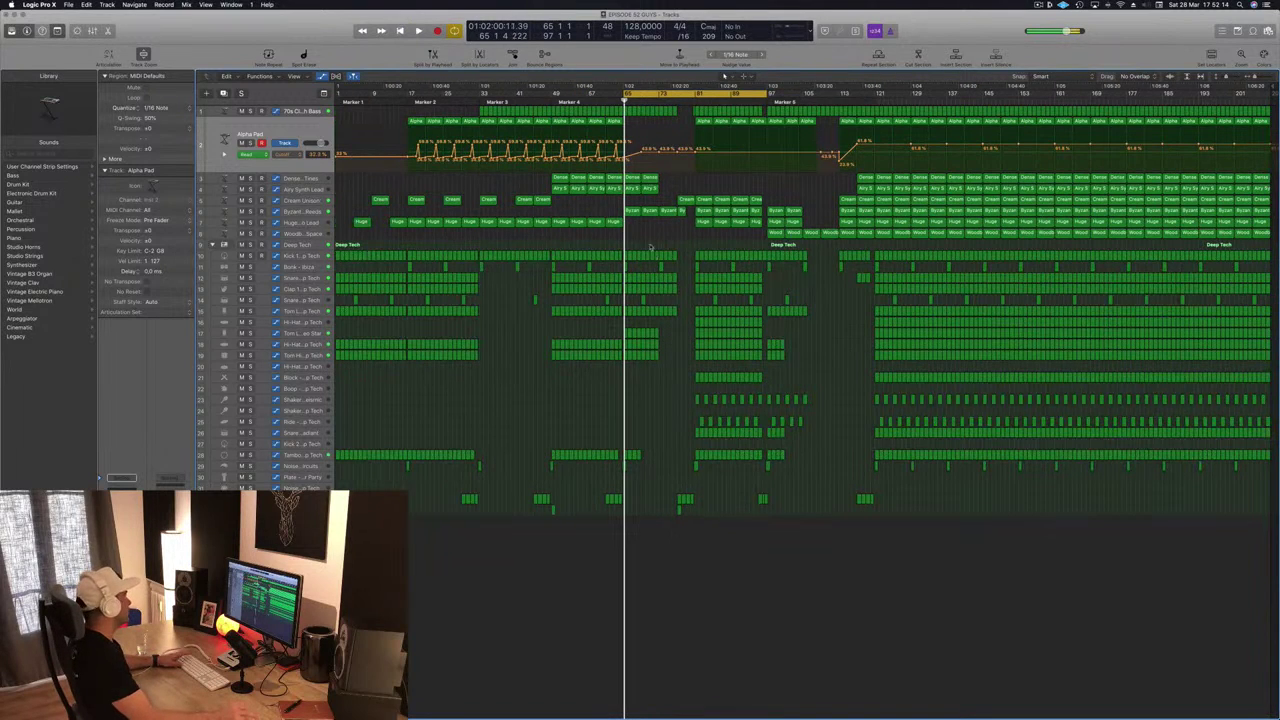
Add a duplicate track below Huge Echo Lead and load the 000-Mega Saw Riser With noise sound on it.
click(301, 223)
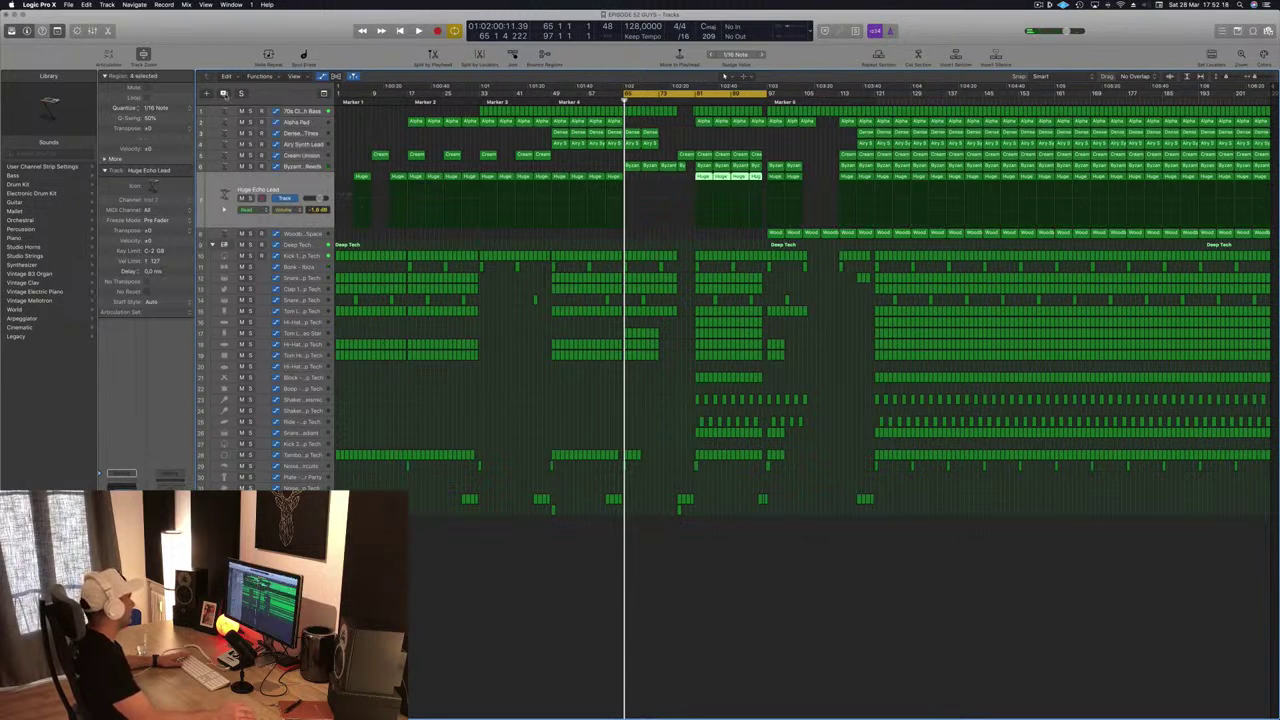
key(super+d)
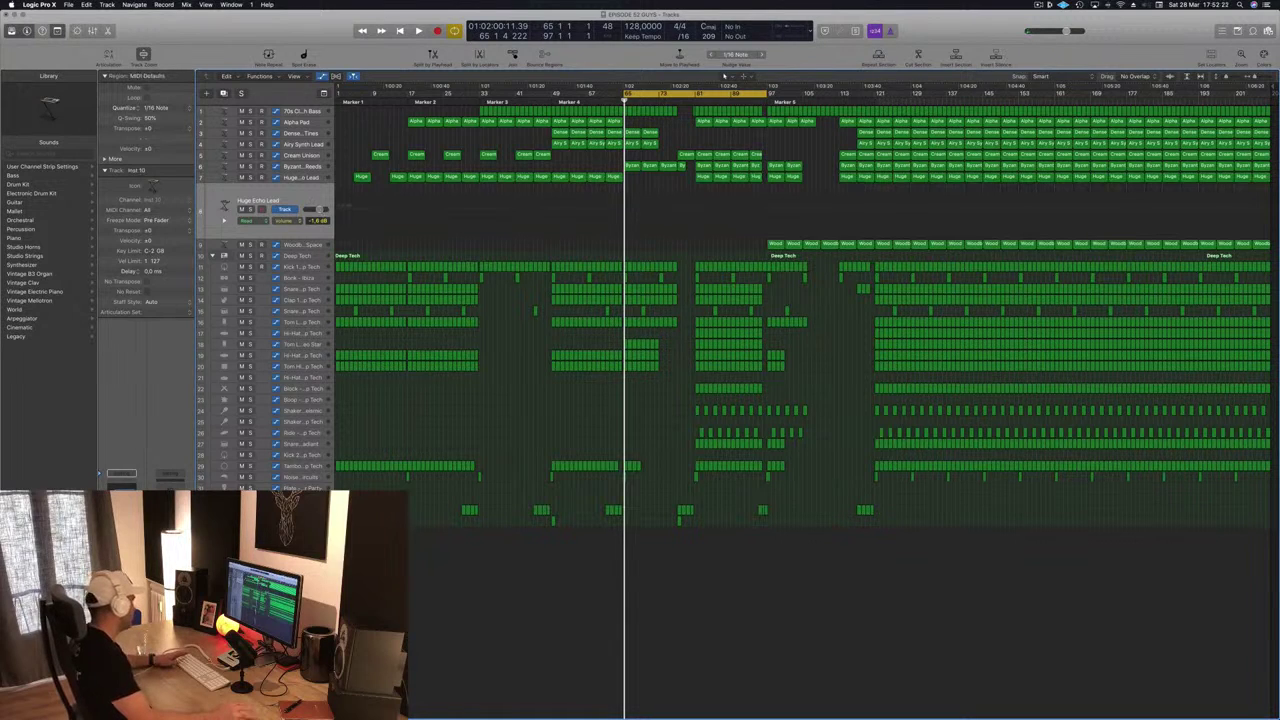
click(112, 473)
click(100, 428)
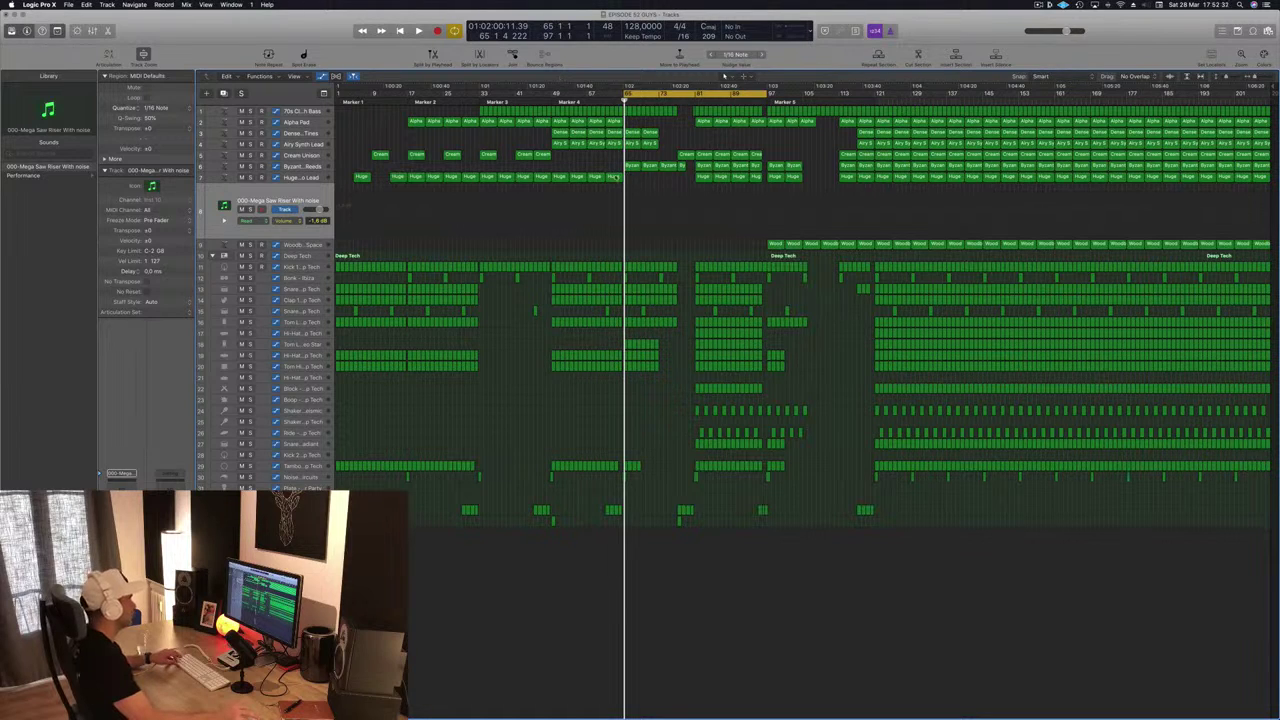
Copy a Huge Echo Lead region to bar 65 on the riser track and reduce its notes to one note sustained across the region.
drag(614, 178, 632, 197)
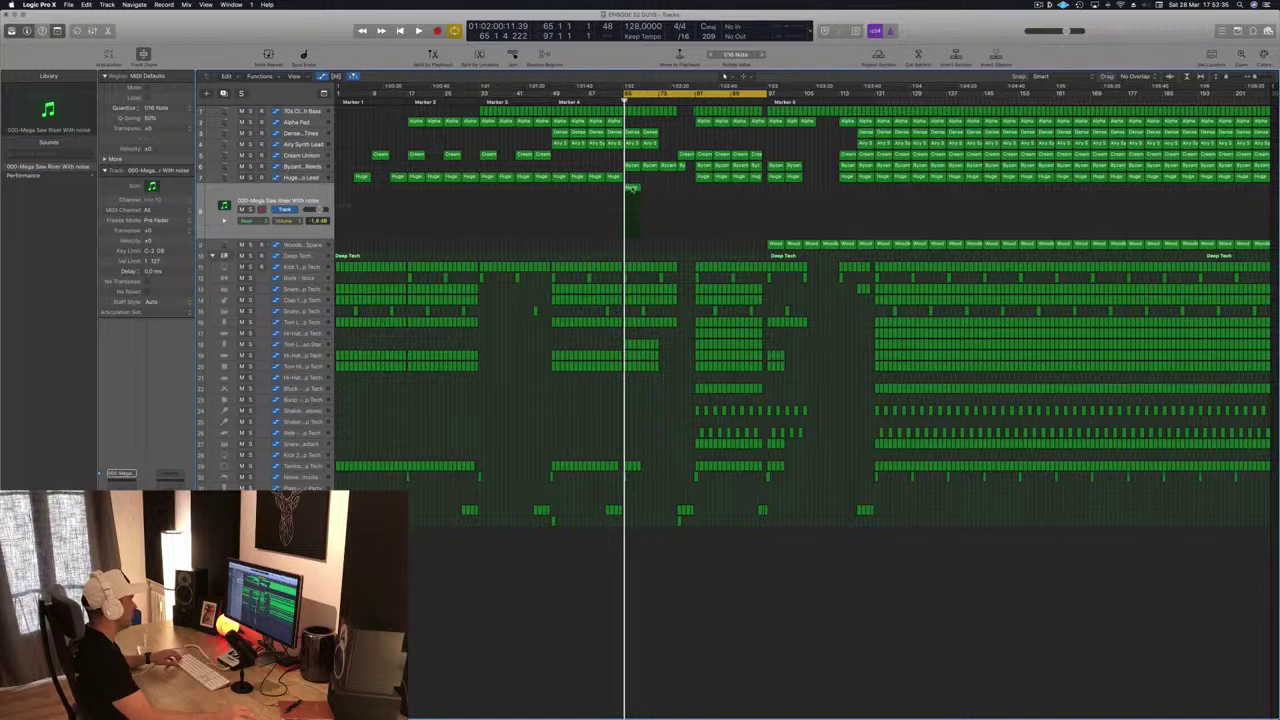
double_click(632, 189)
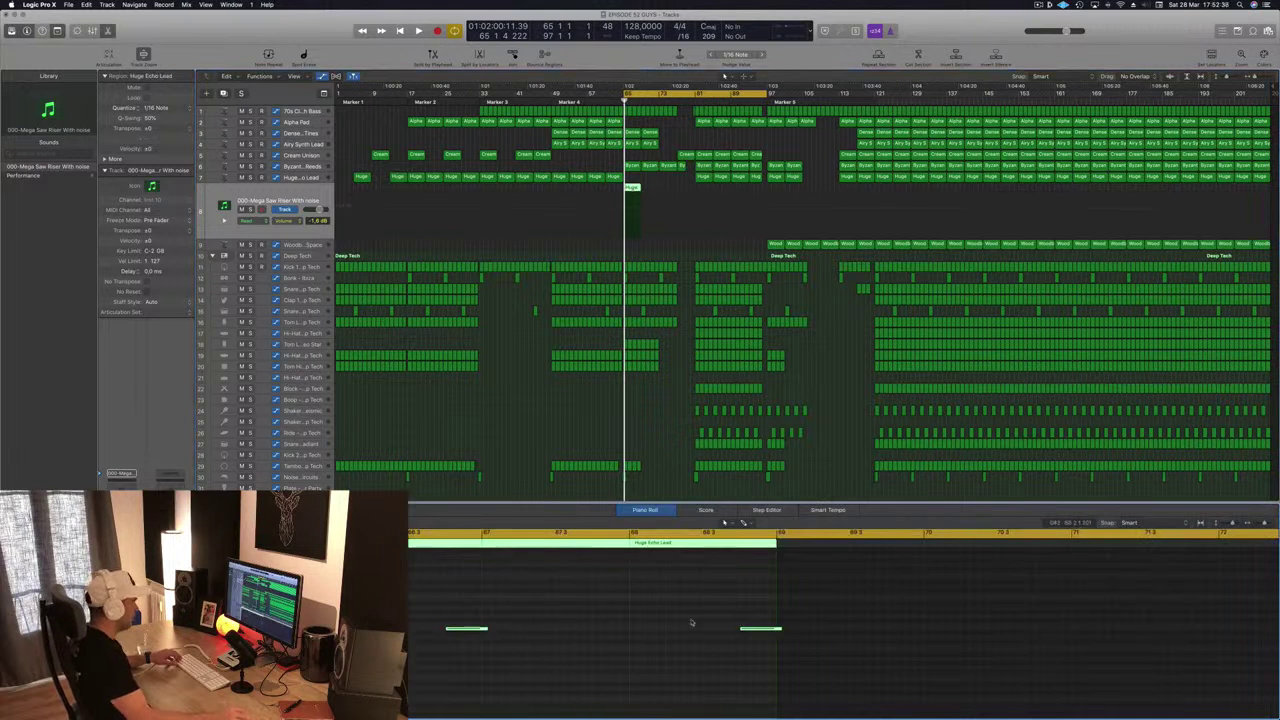
drag(691, 621, 823, 664)
scroll(590, 621, left, 4)
scroll(592, 625, down, 3)
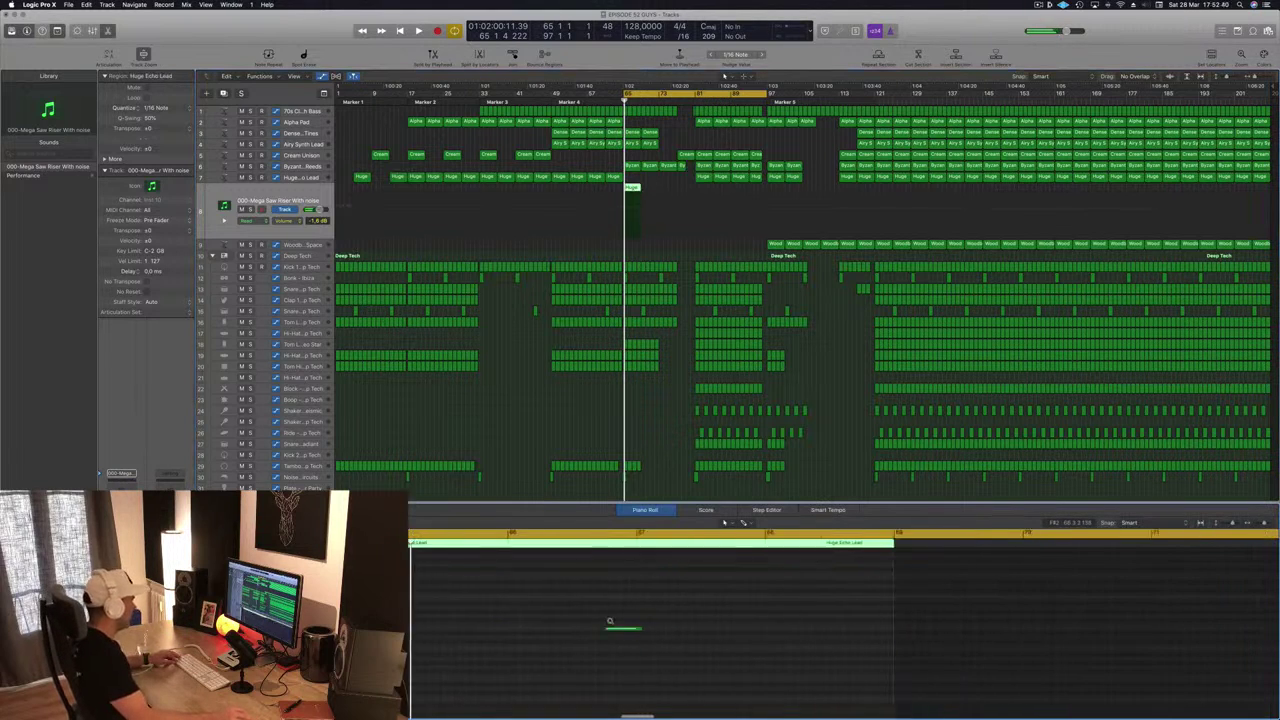
drag(562, 632, 808, 630)
Lower the riser track's volume to about -13 dB and extend its region and sustained note from bar 65 to about bar 81.
click(282, 196)
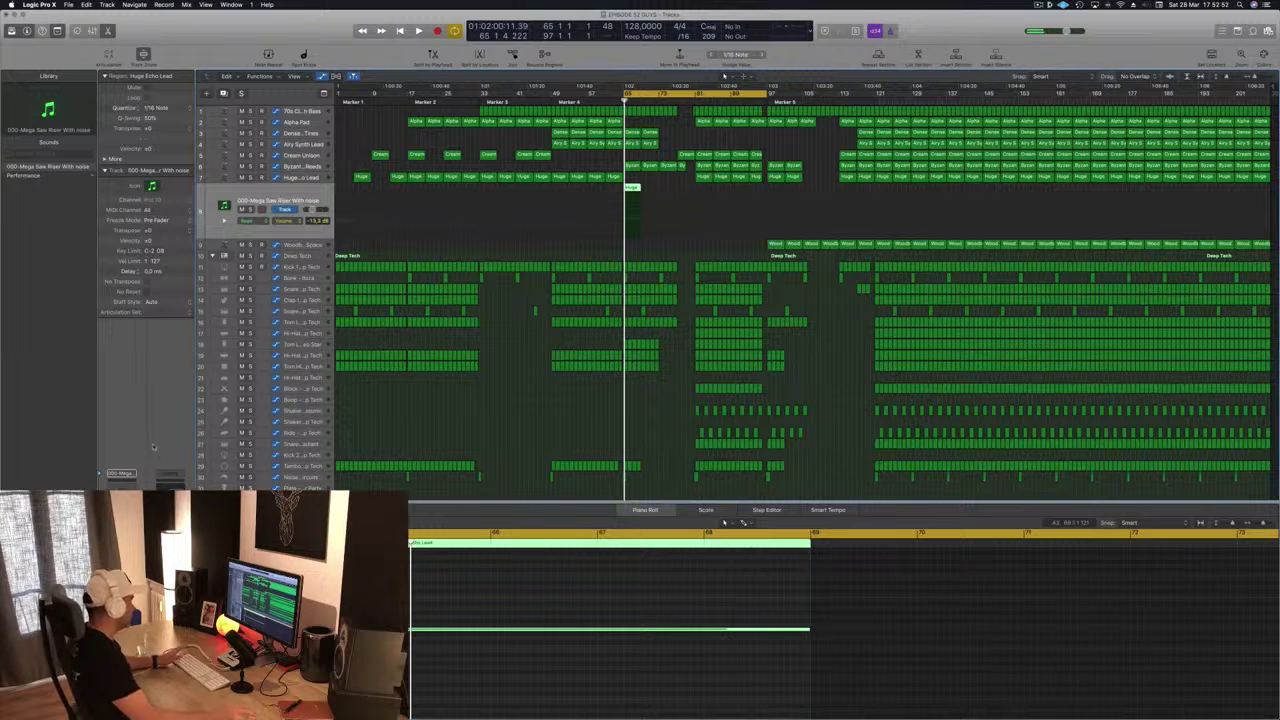
key(space)
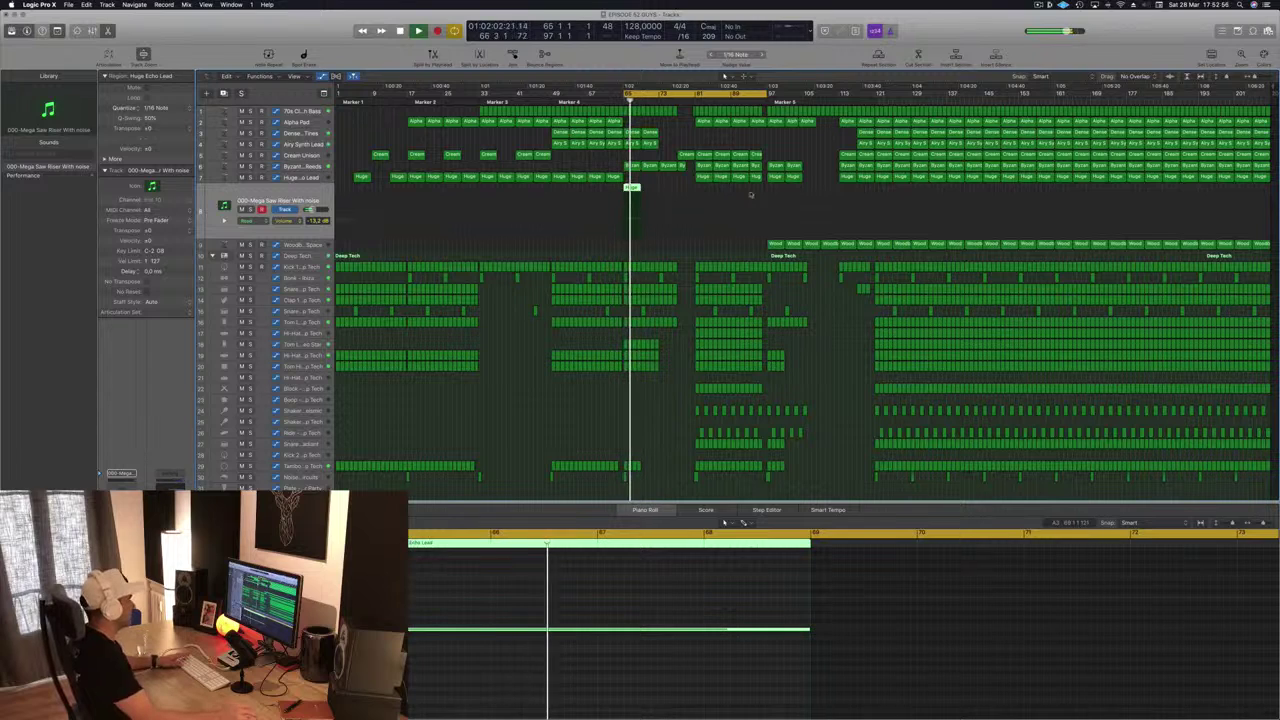
drag(637, 188, 690, 195)
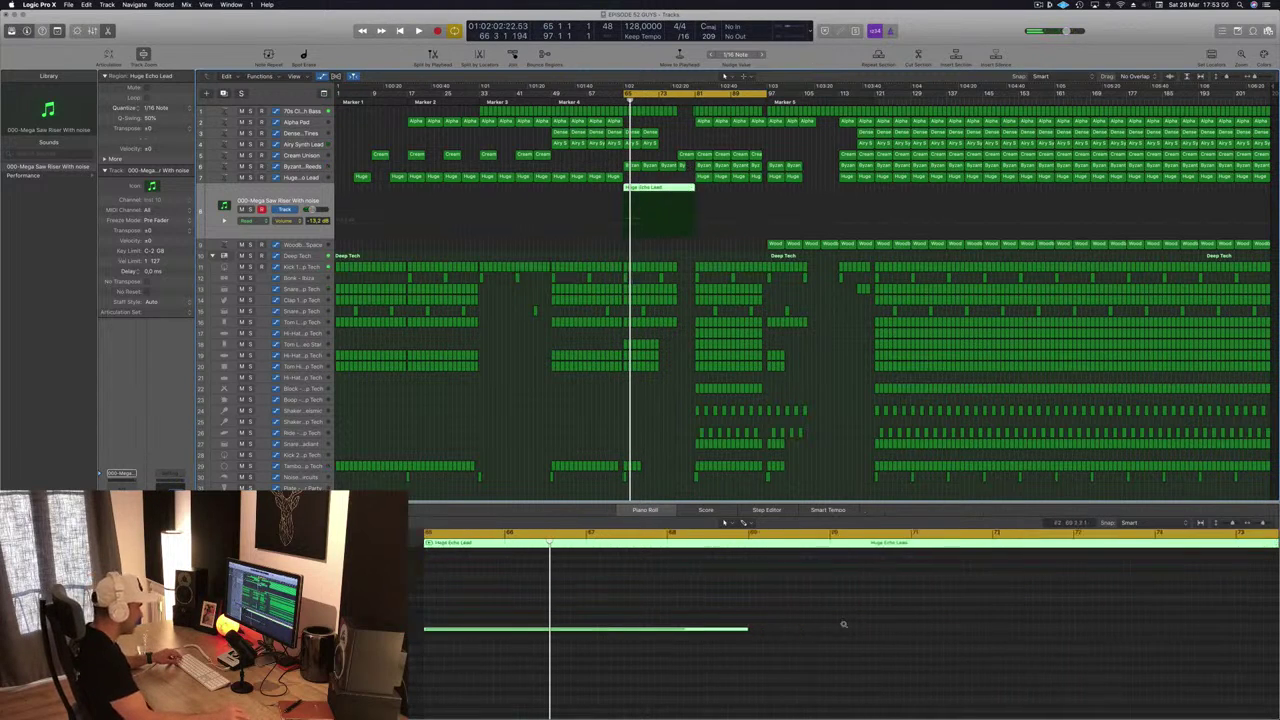
drag(620, 628, 978, 627)
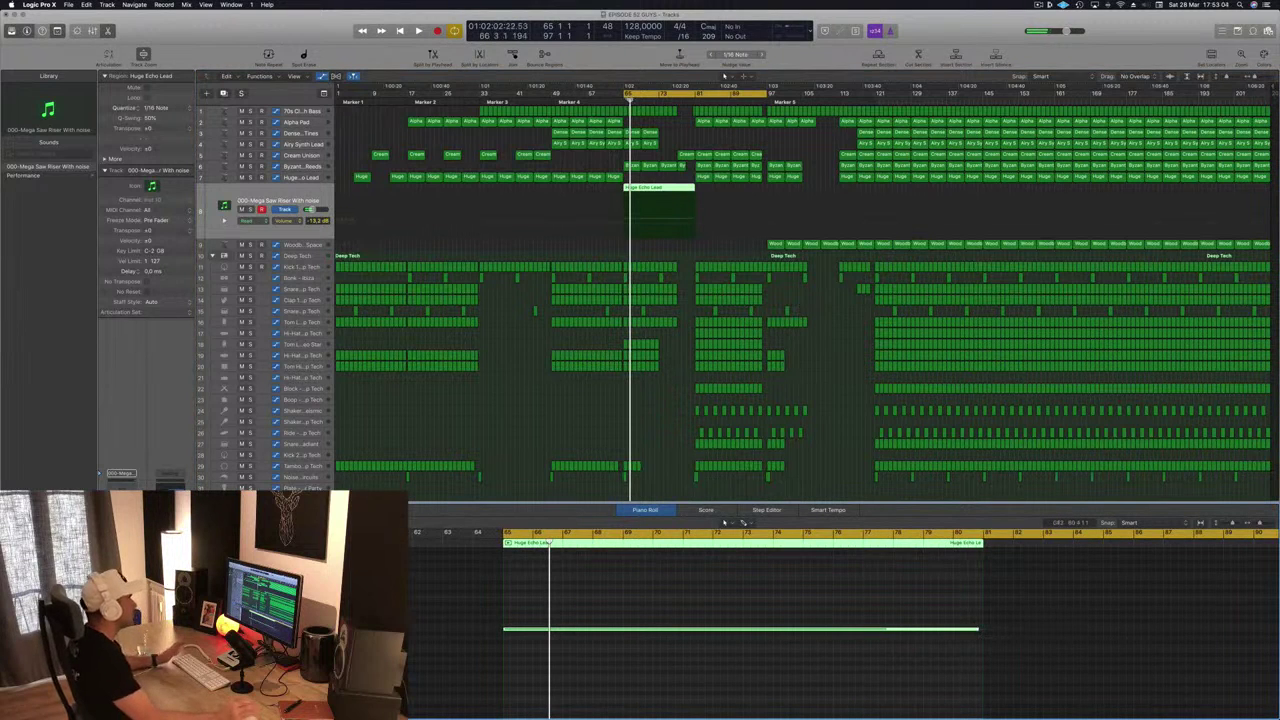
Play the riser and set its Compressor's side chain to Bus 13, fed by Kick 1 - Deep Tech.
key(space)
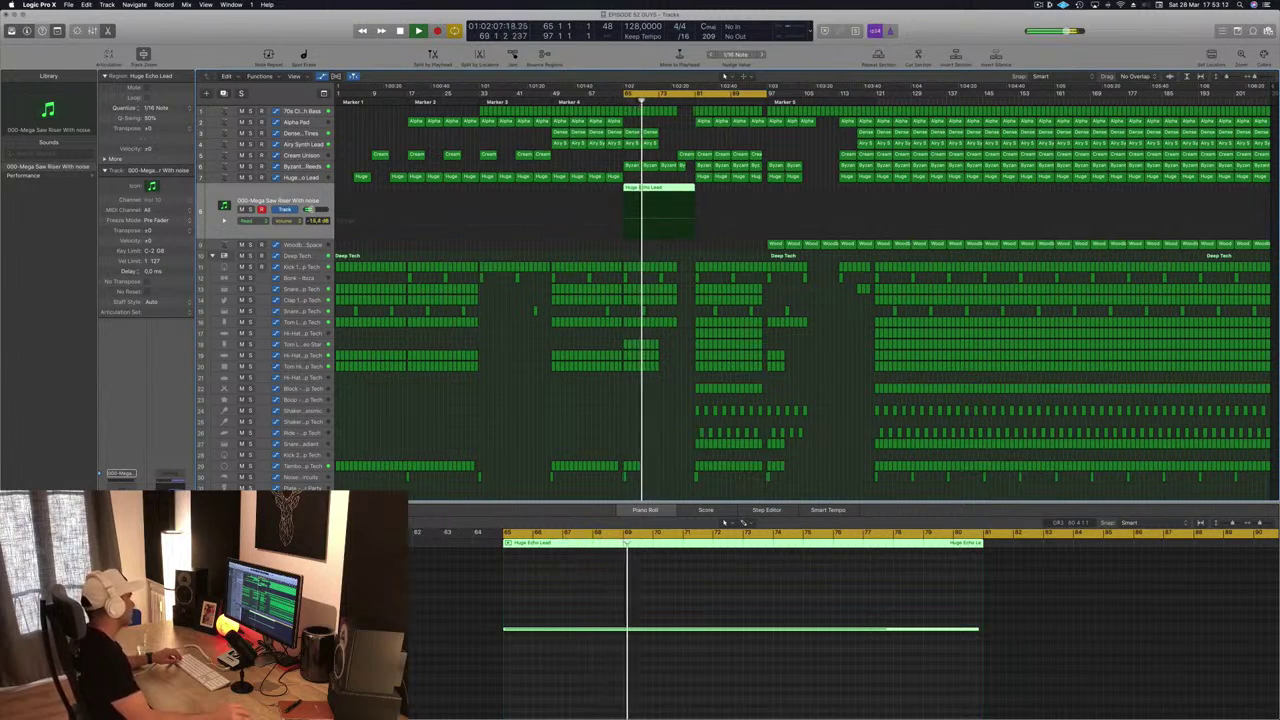
key(v)
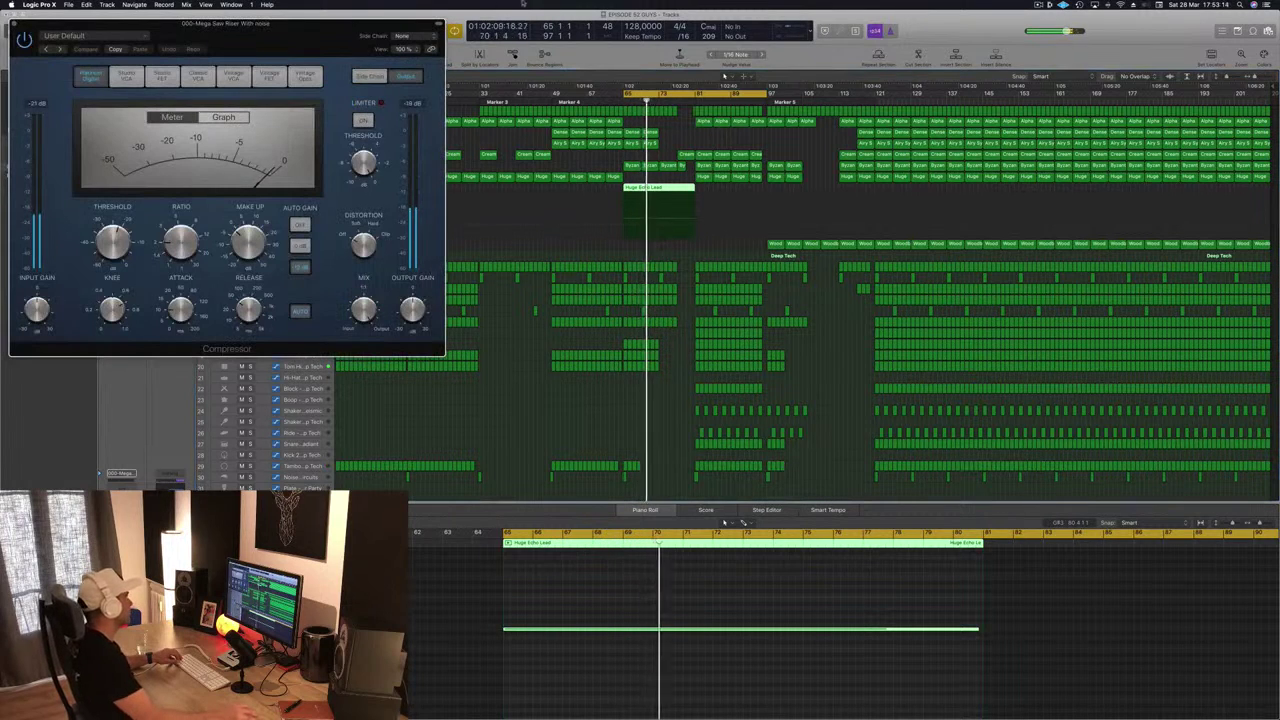
click(414, 36)
mouse_move(410, 66)
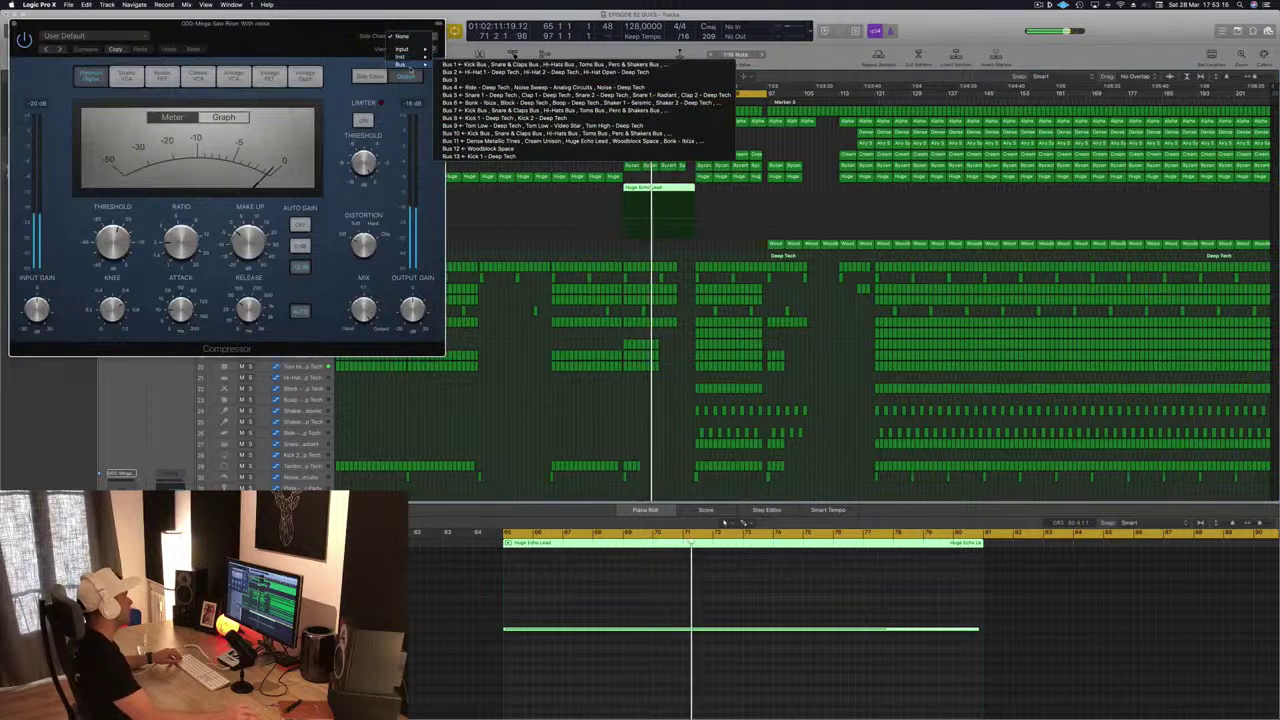
click(560, 156)
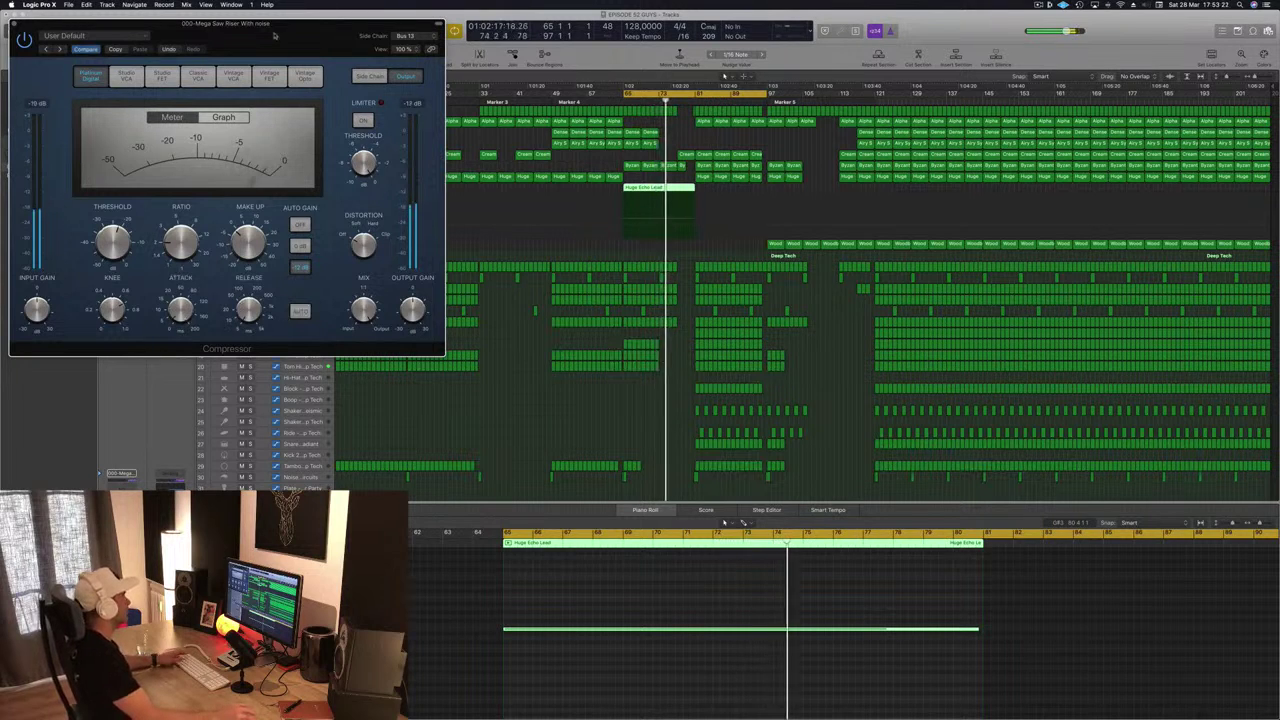
drag(274, 36, 339, 92)
click(239, 83)
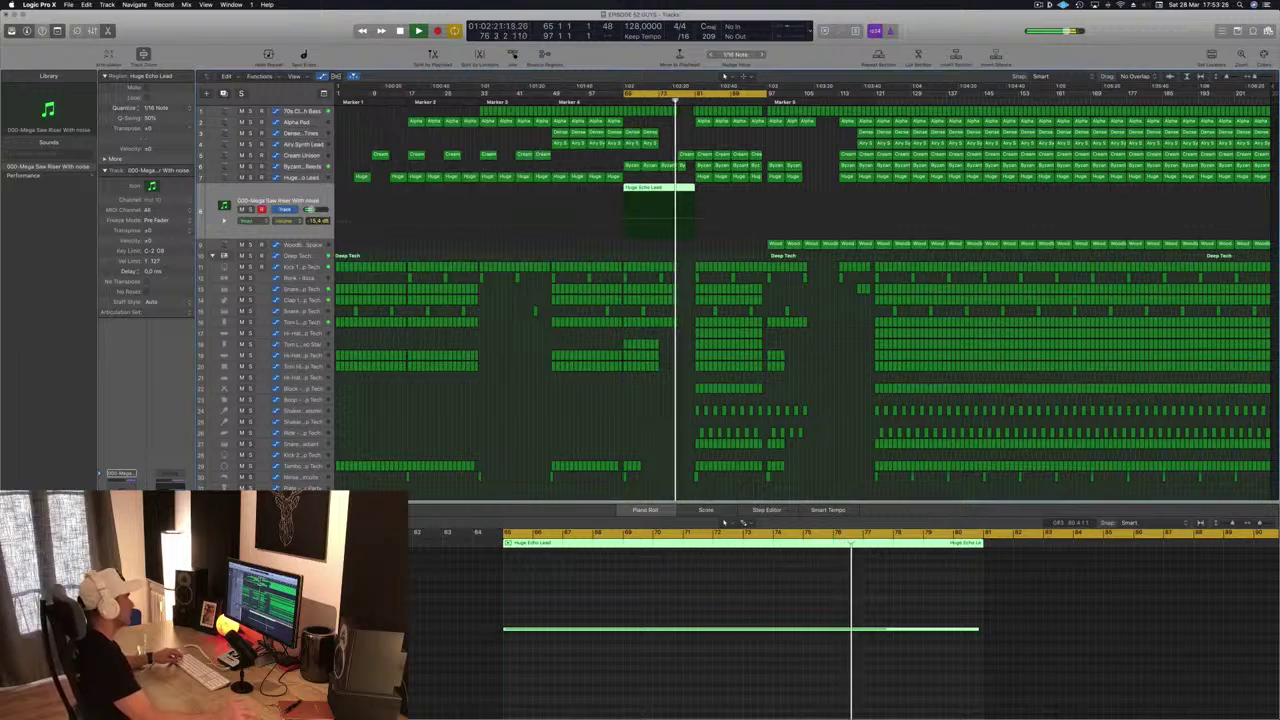
Audition Block - Deep Tech during playback around bars 84 to 87, briefly soloed and with the track muted.
scroll(673, 165, up, 4)
scroll(673, 165, down, 3)
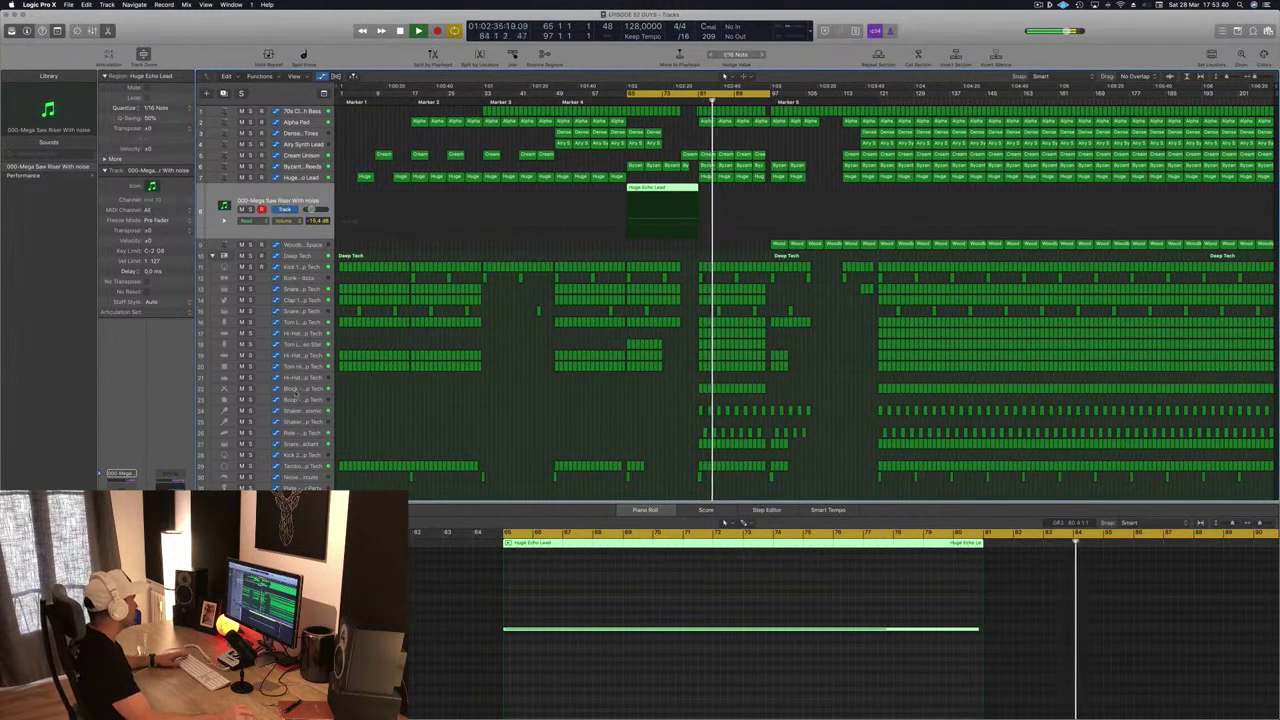
click(282, 388)
click(251, 365)
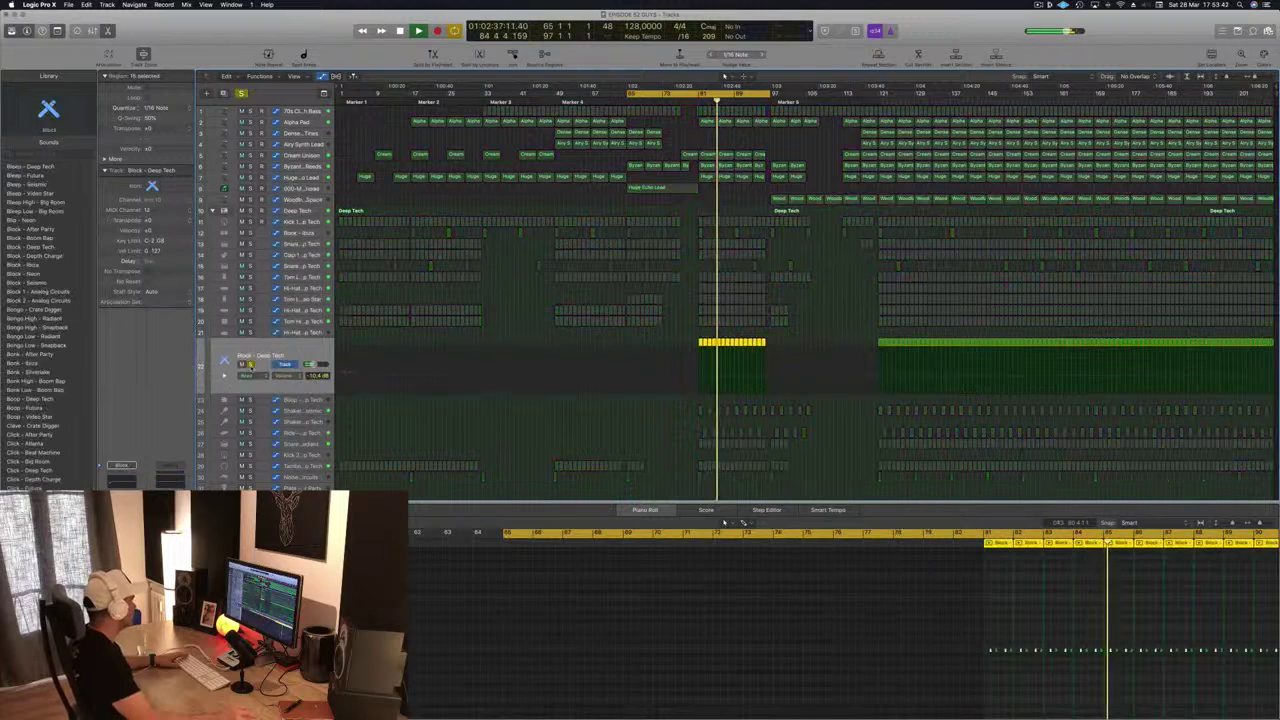
click(251, 365)
click(241, 365)
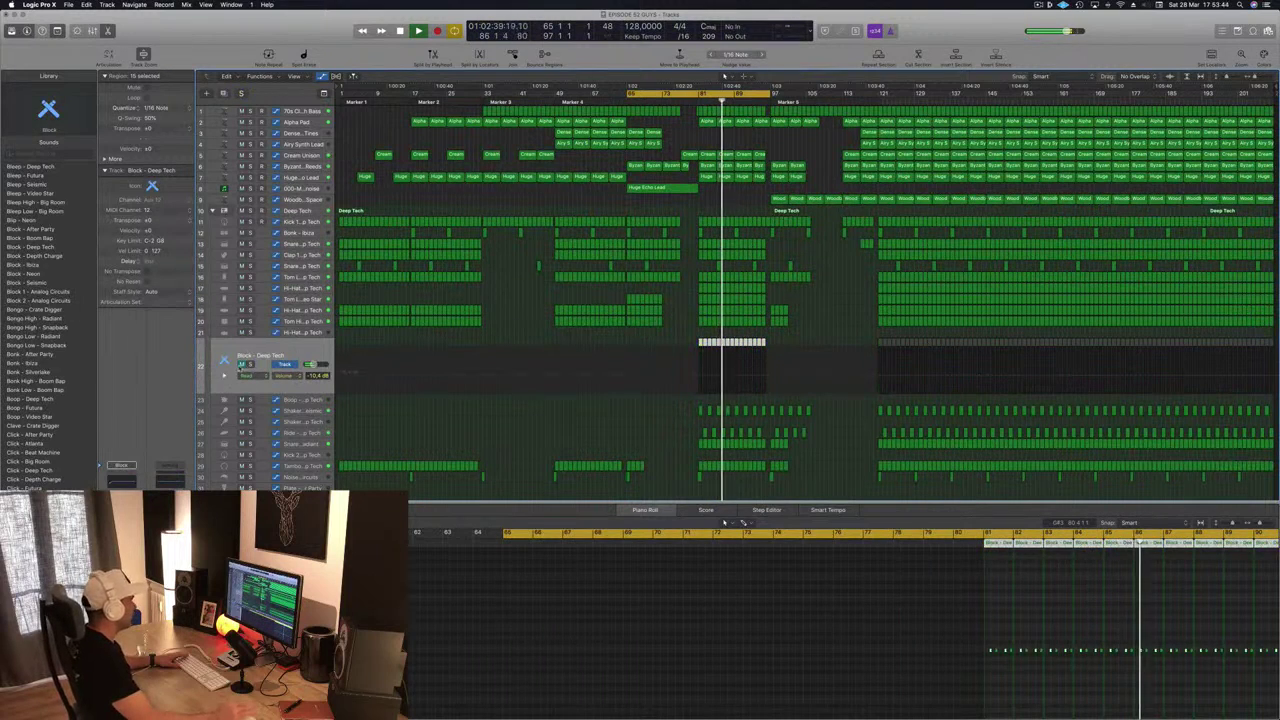
click(241, 365)
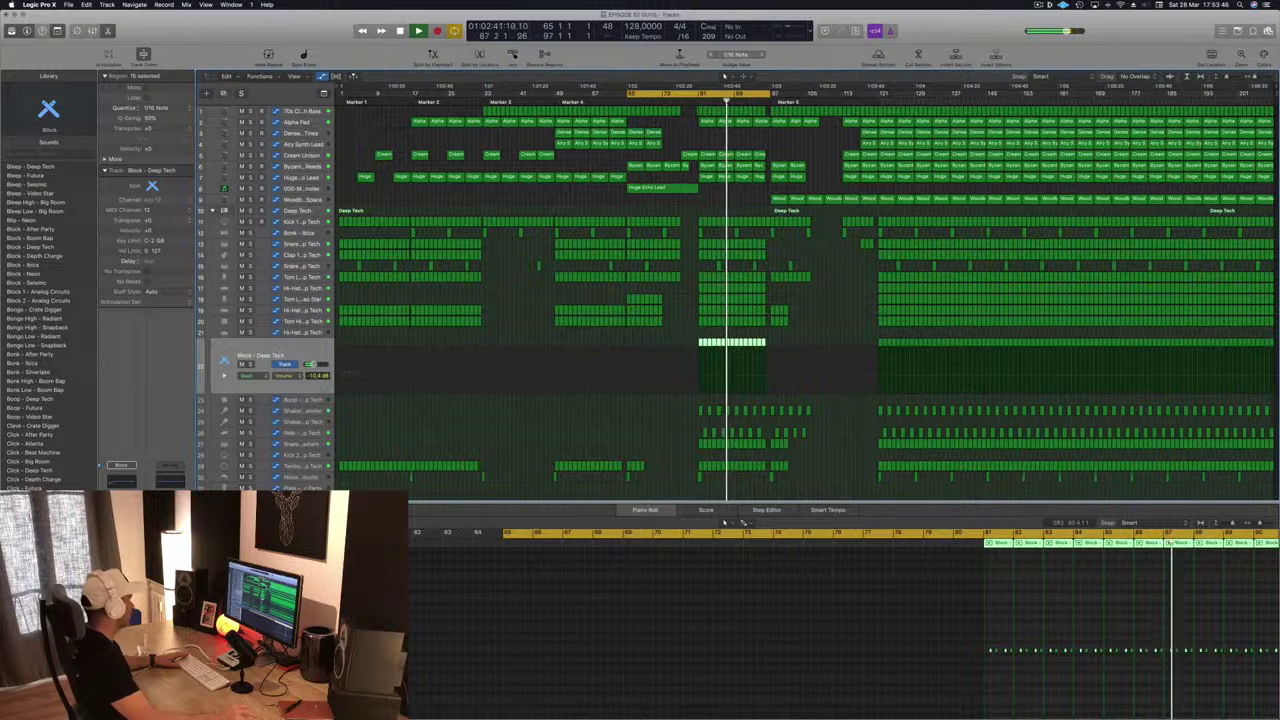
Open the Stereo Delay on Block - Deep Tech and set its right delay to a 1/8 triplet with 0.33% deviation during playback.
click(122, 537)
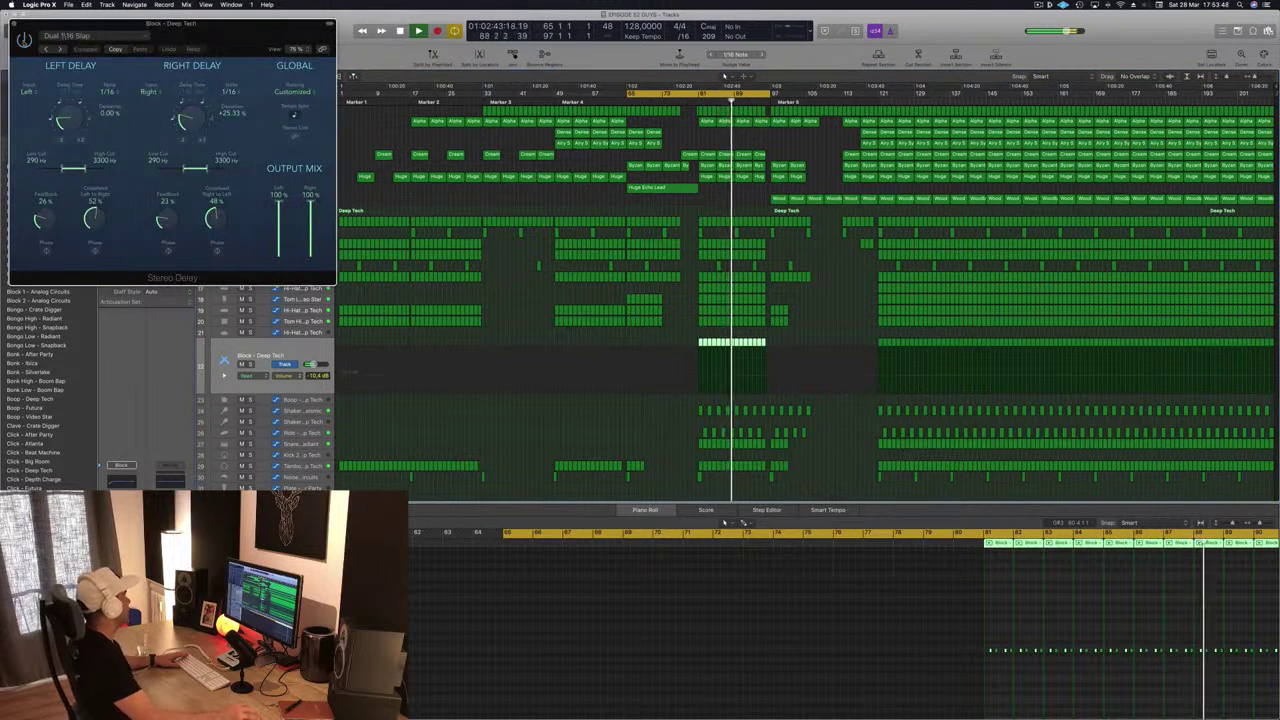
drag(215, 31, 439, 93)
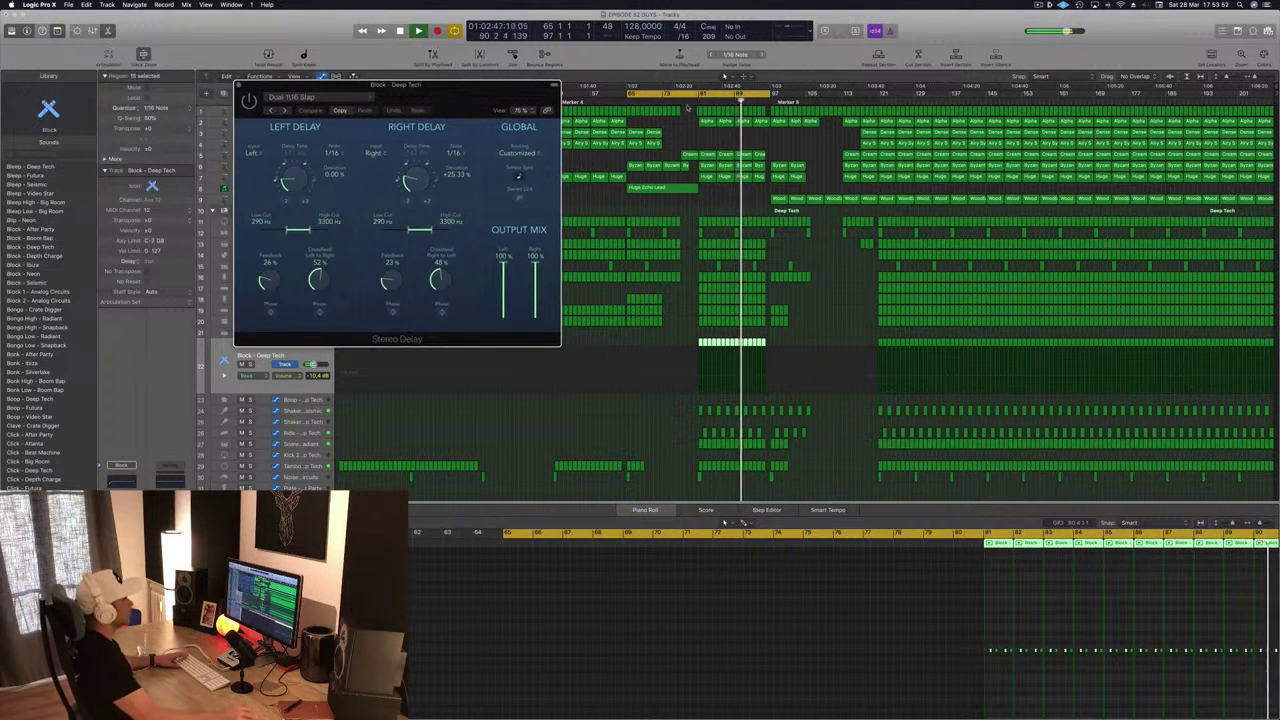
click(694, 102)
drag(428, 90, 380, 116)
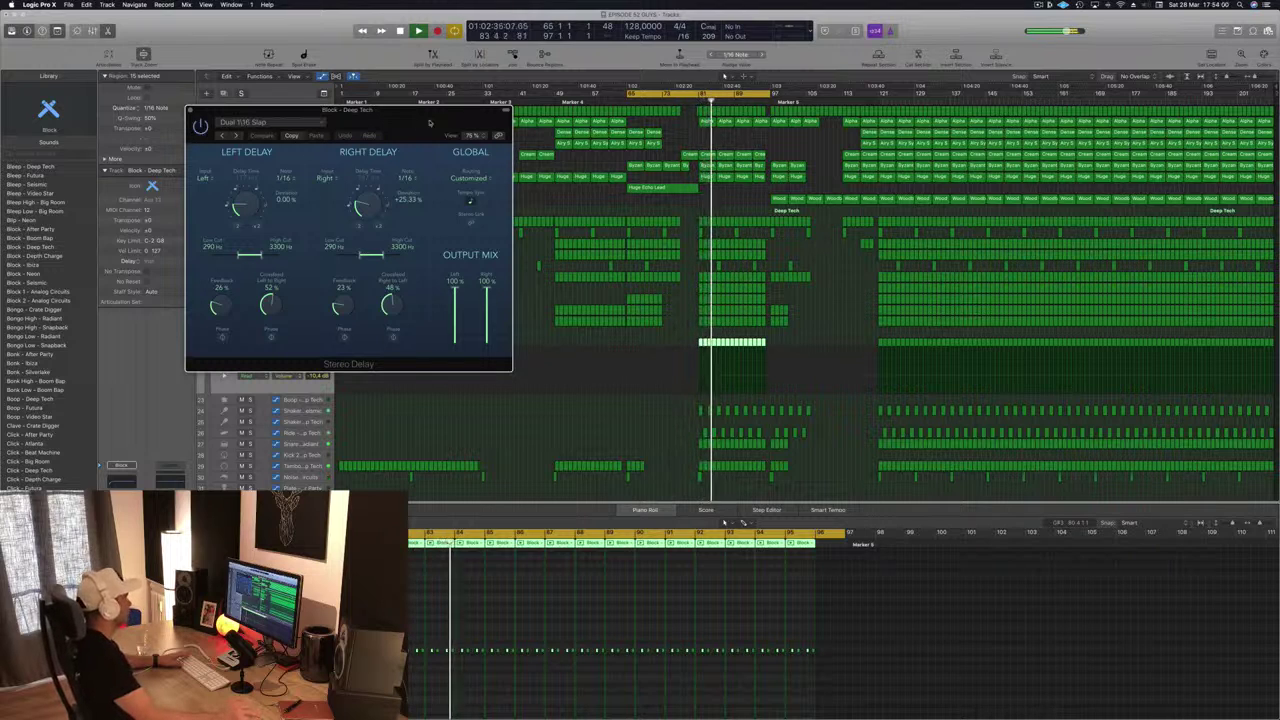
drag(430, 122, 677, 165)
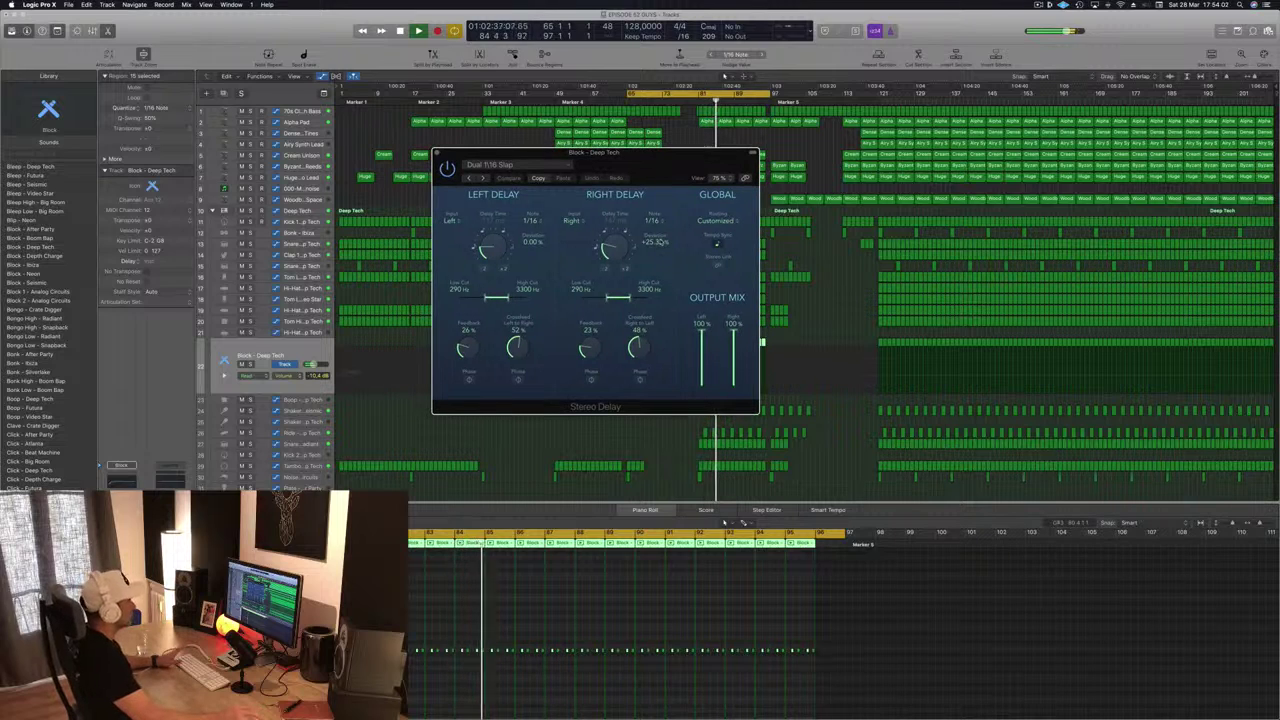
drag(610, 250, 607, 252)
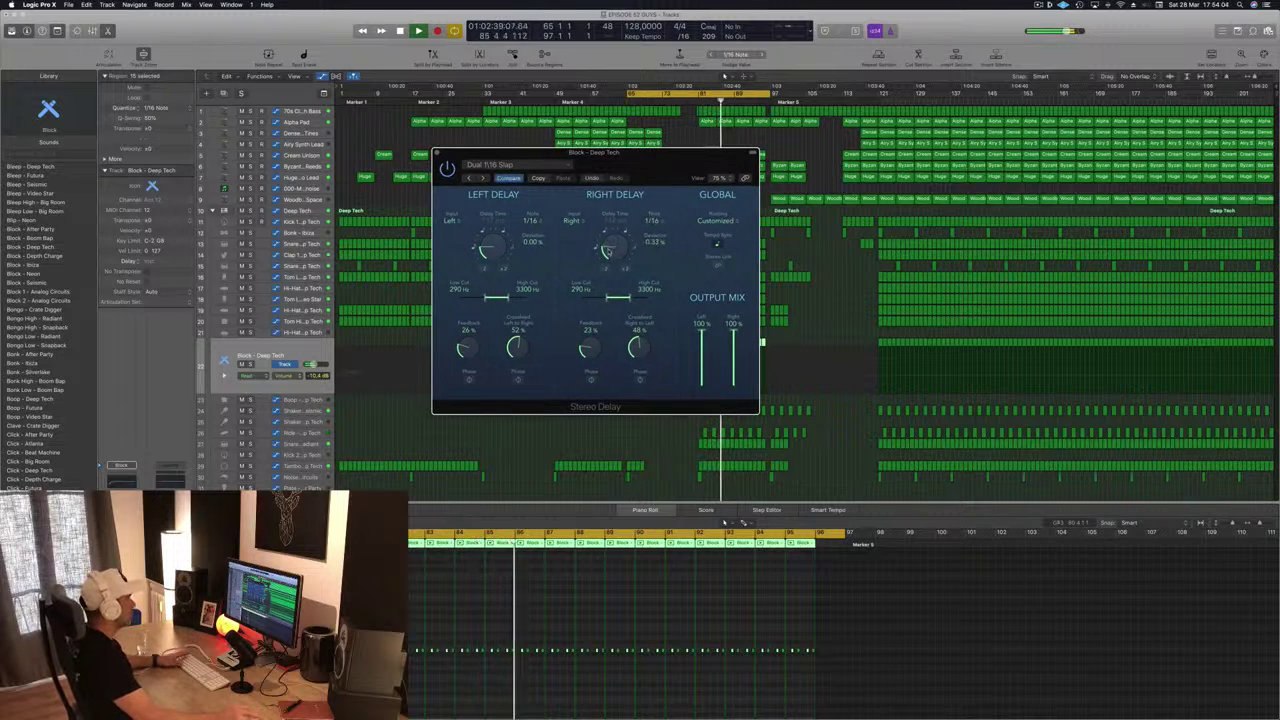
drag(607, 252, 611, 244)
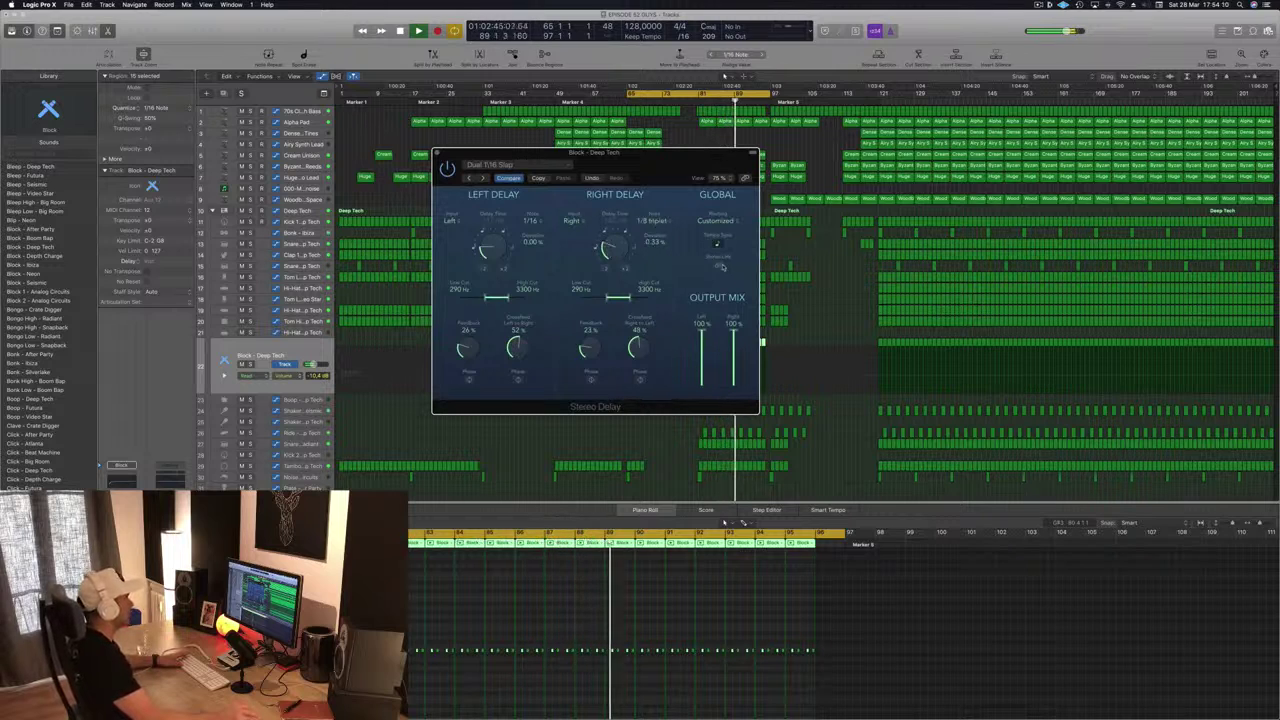
drag(678, 181, 536, 149)
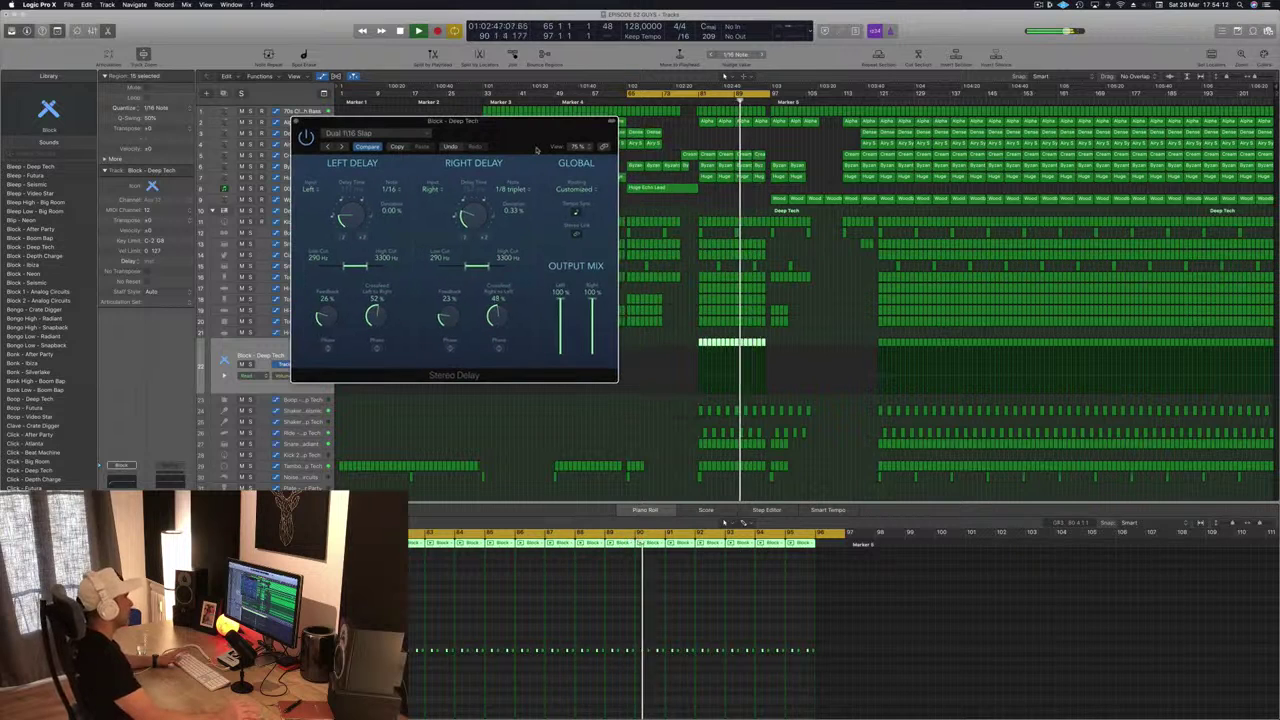
Shift the cycle range to start at bar 81, play it from there, and move the Stereo Delay window clear of the arrangement.
key(space)
key(space)
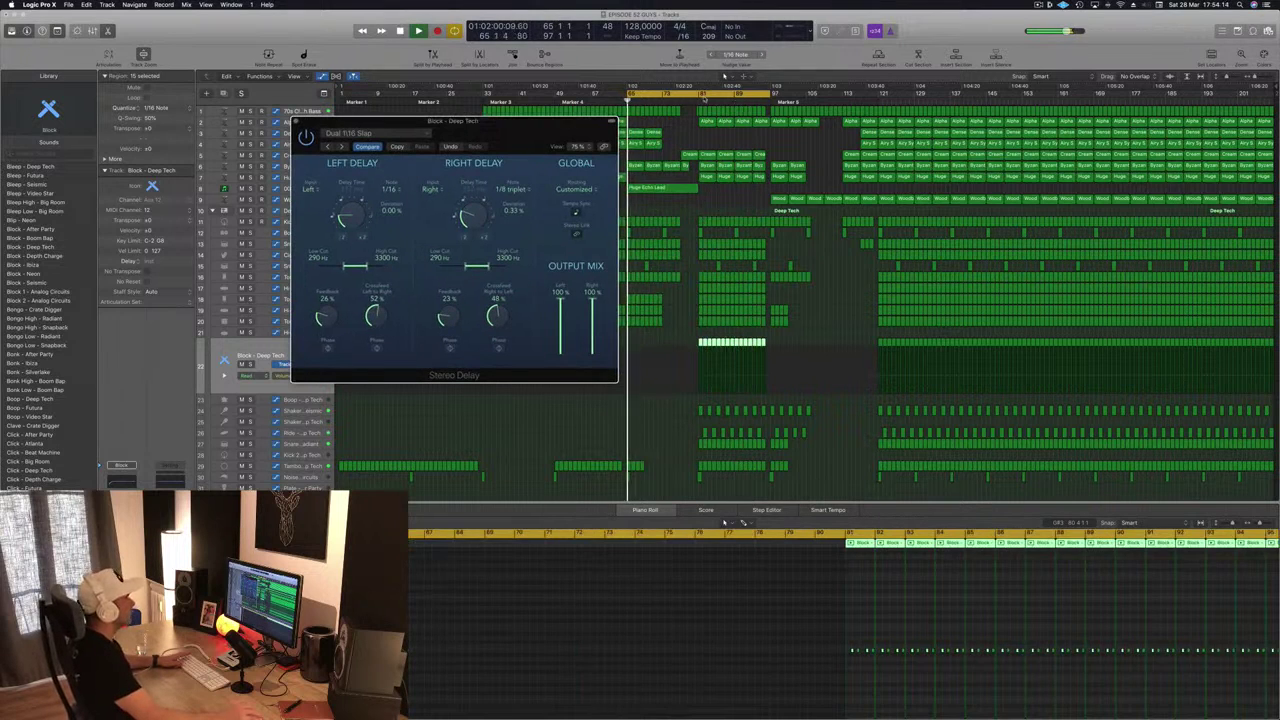
drag(707, 95, 777, 101)
key(space)
key(space)
drag(484, 127, 1169, 173)
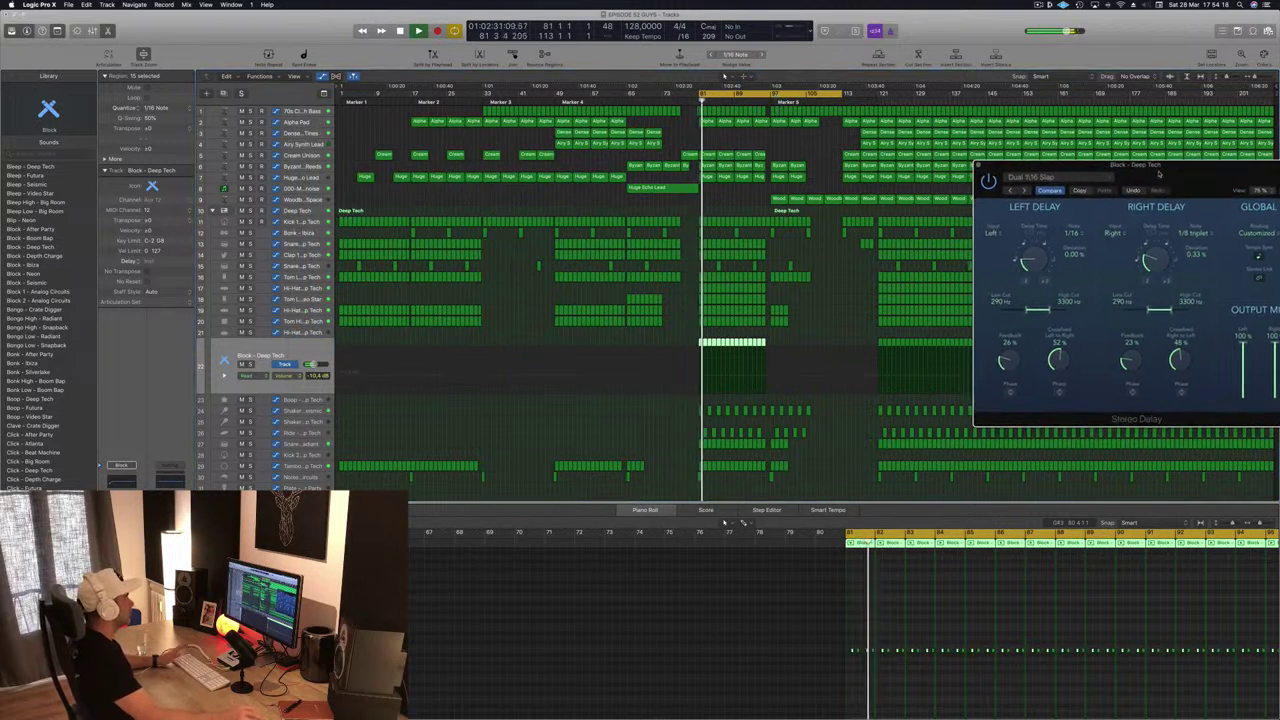
Audition the Snare 1 - Radiant, Shaker 1 - Seismic and Ride - Deep Tech tracks from bar 81 to check the percussion balance.
click(313, 445)
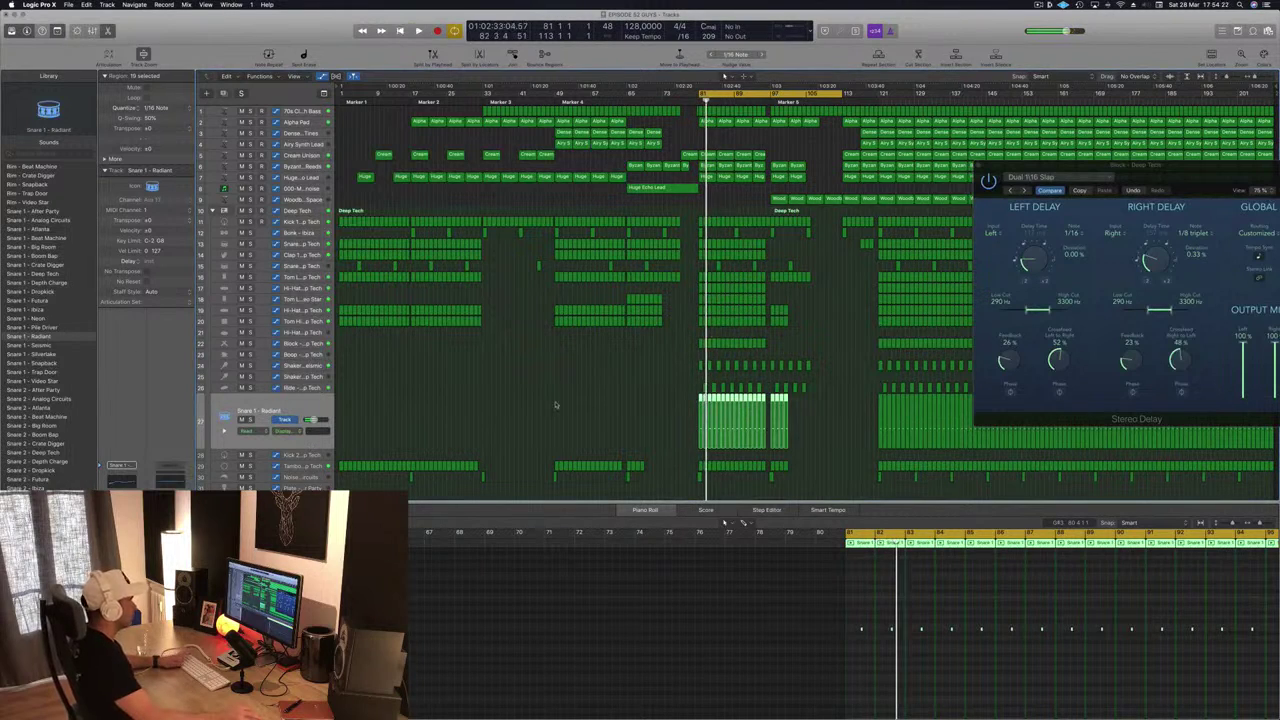
key(space)
scroll(556, 403, right, 5)
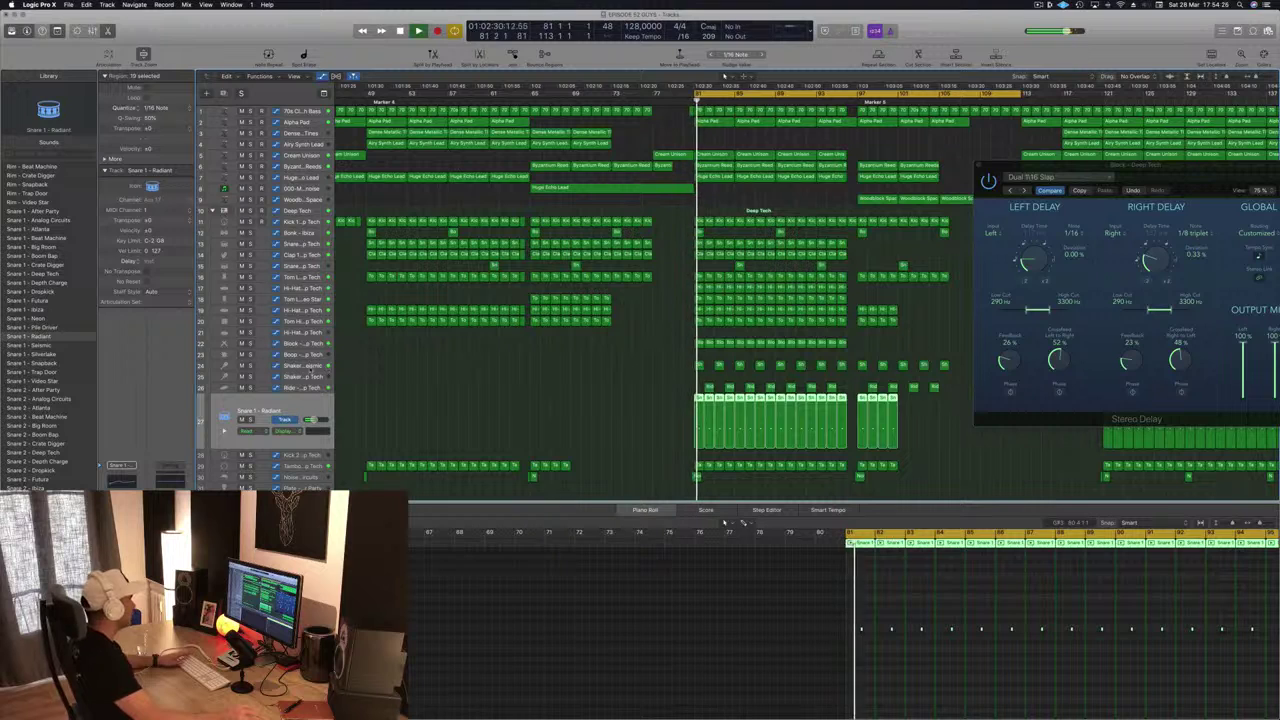
click(299, 366)
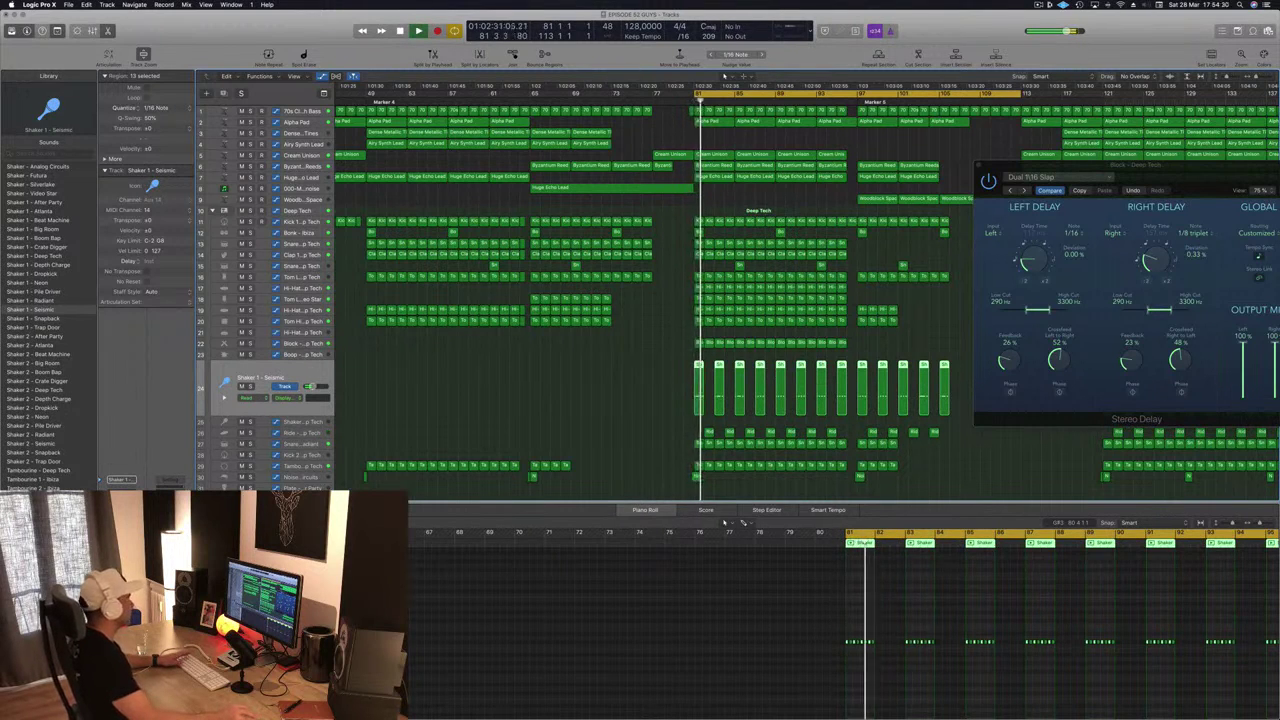
click(376, 428)
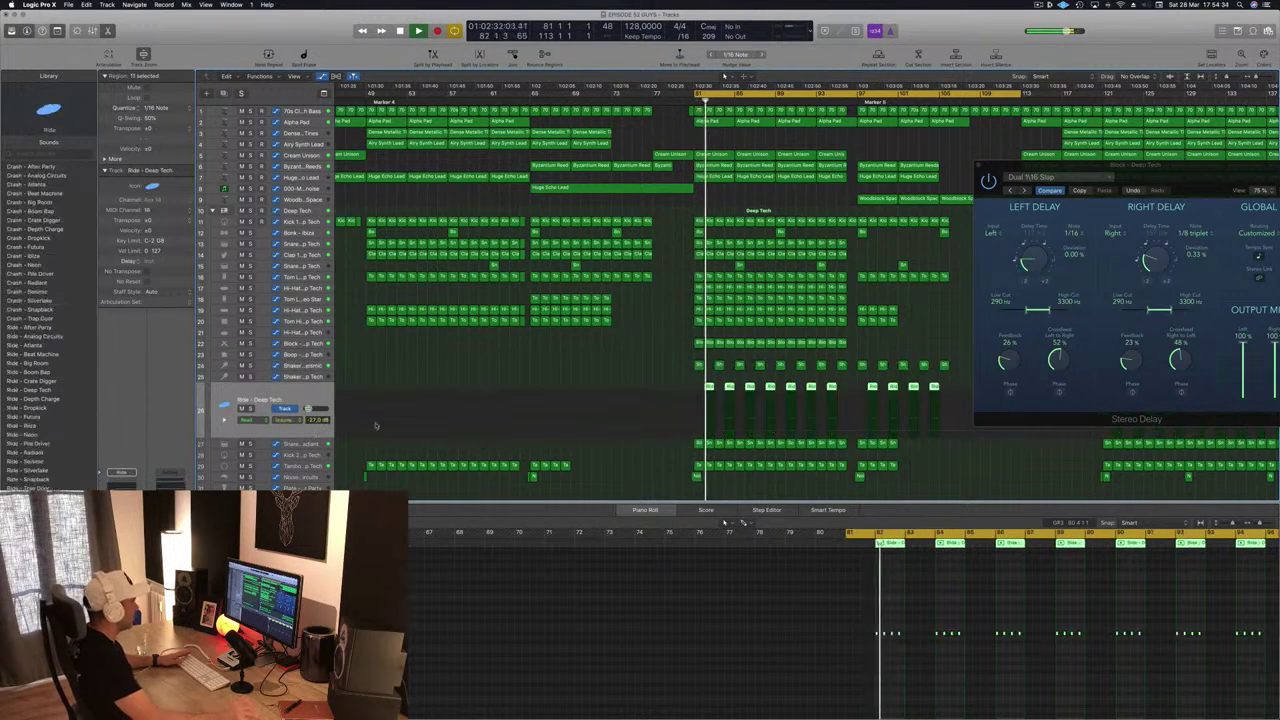
click(305, 377)
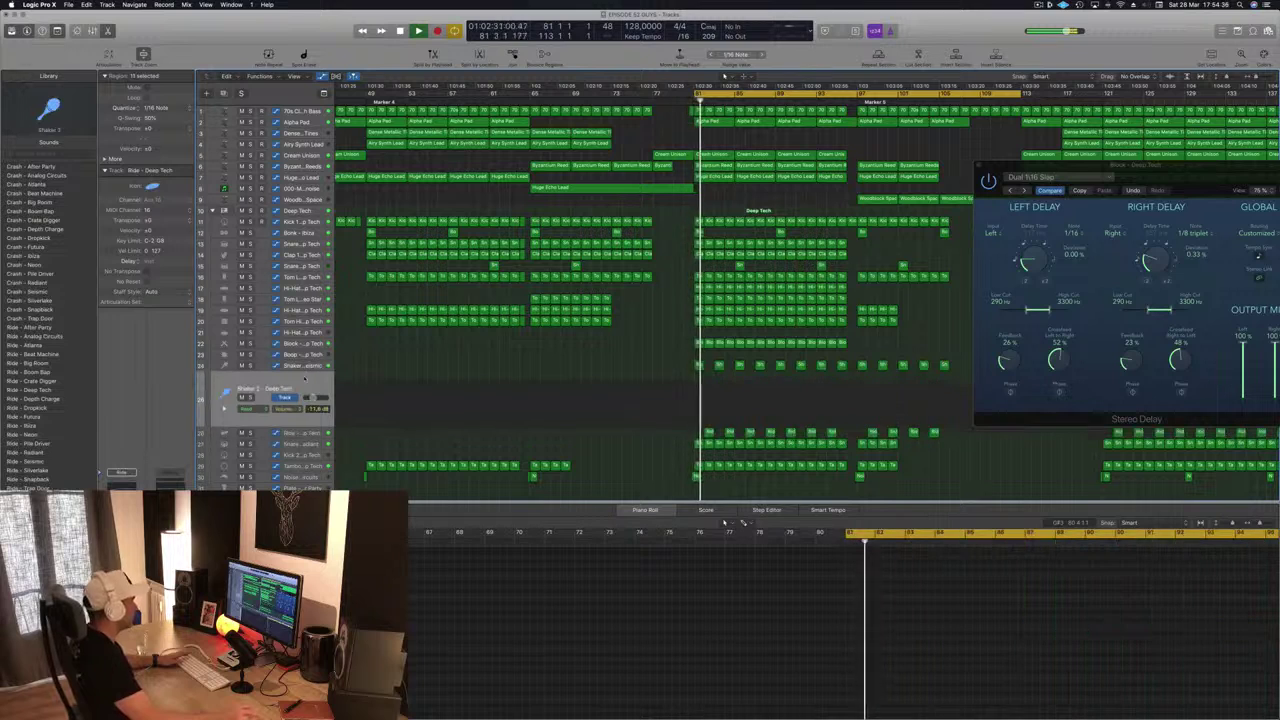
click(306, 368)
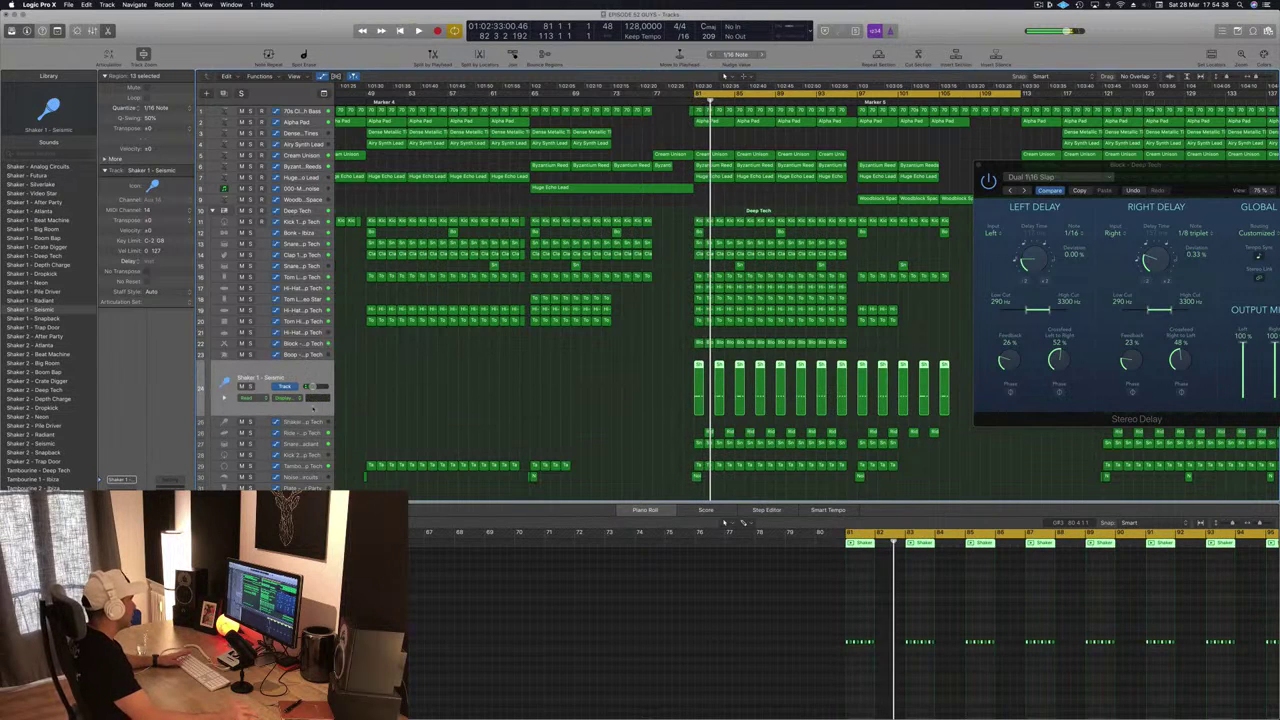
key(space)
Lower the Ride - Deep Tech track's volume to about -28.5 dB and replay the section from bar 81.
click(313, 433)
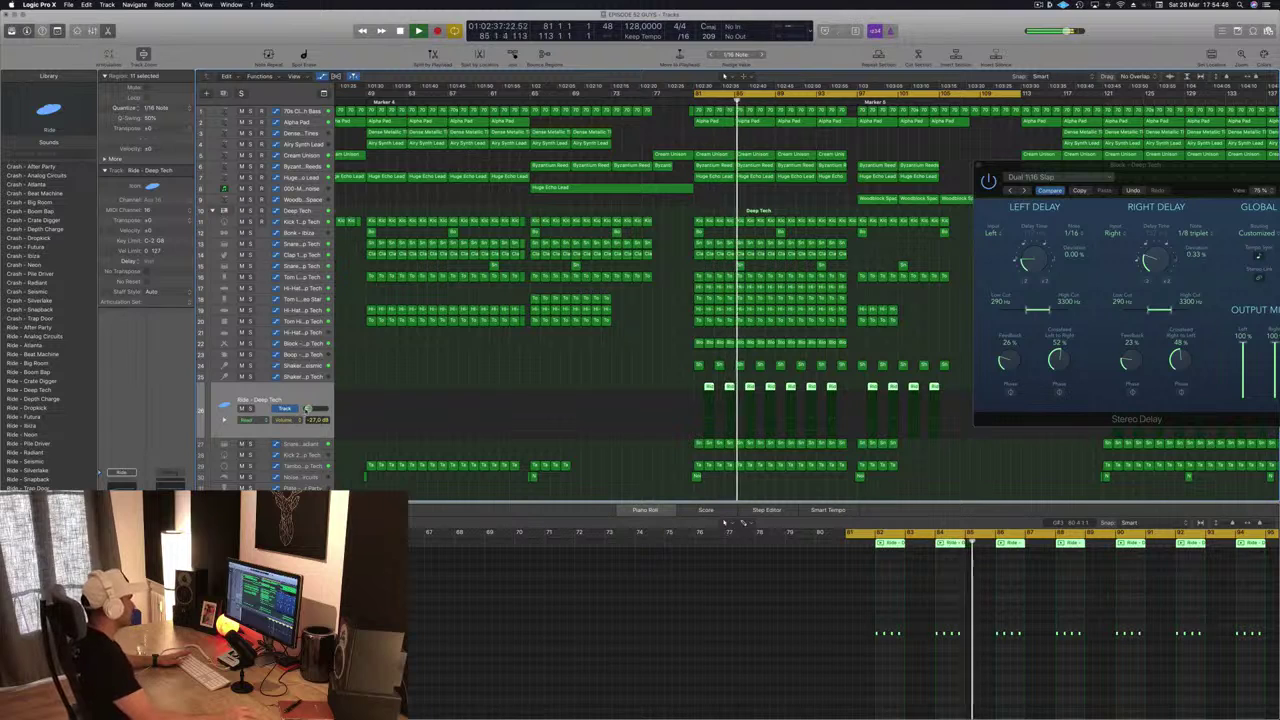
drag(309, 409, 308, 409)
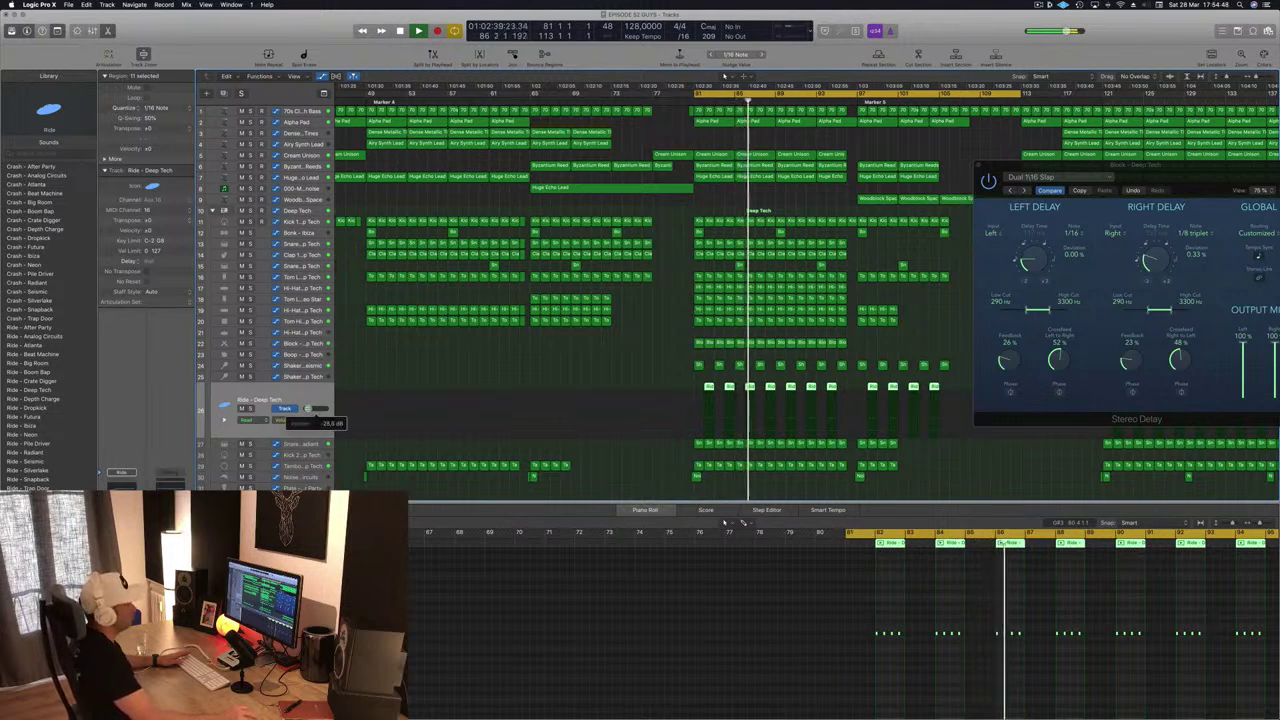
key(super+Left)
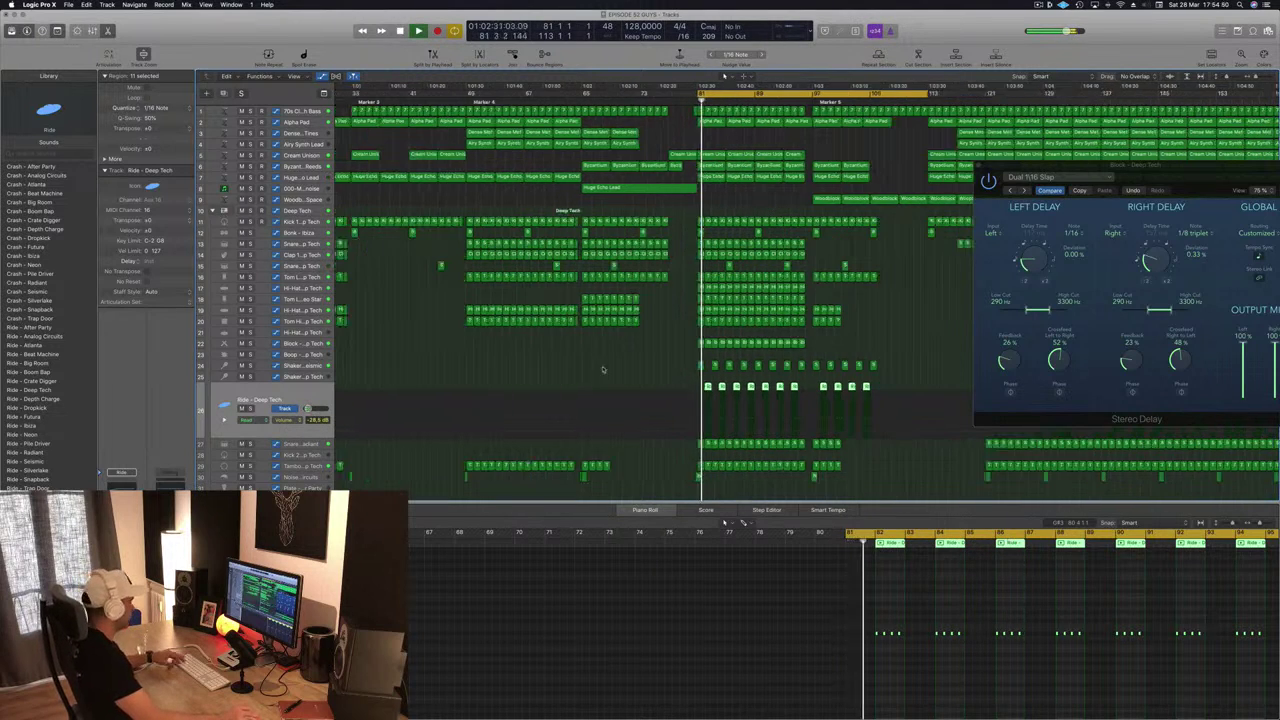
Close the Stereo Delay window and select the Block - Deep Tech track.
drag(1167, 179, 776, 194)
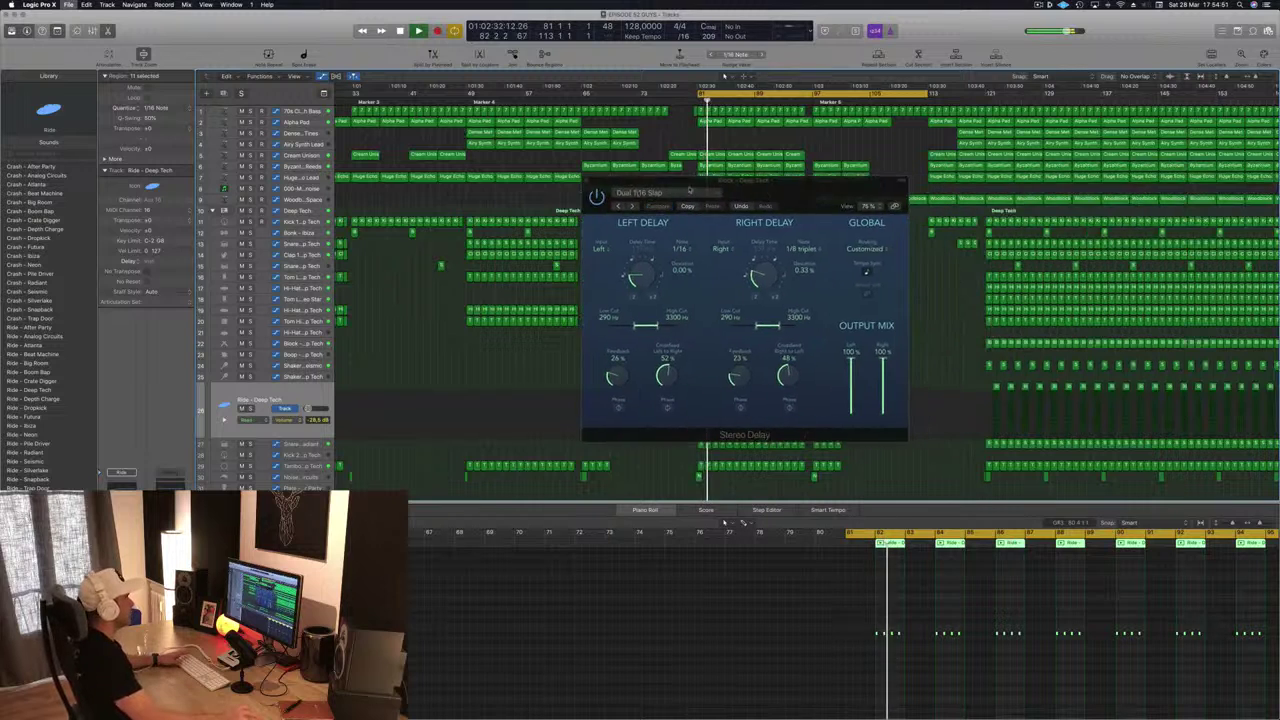
click(590, 182)
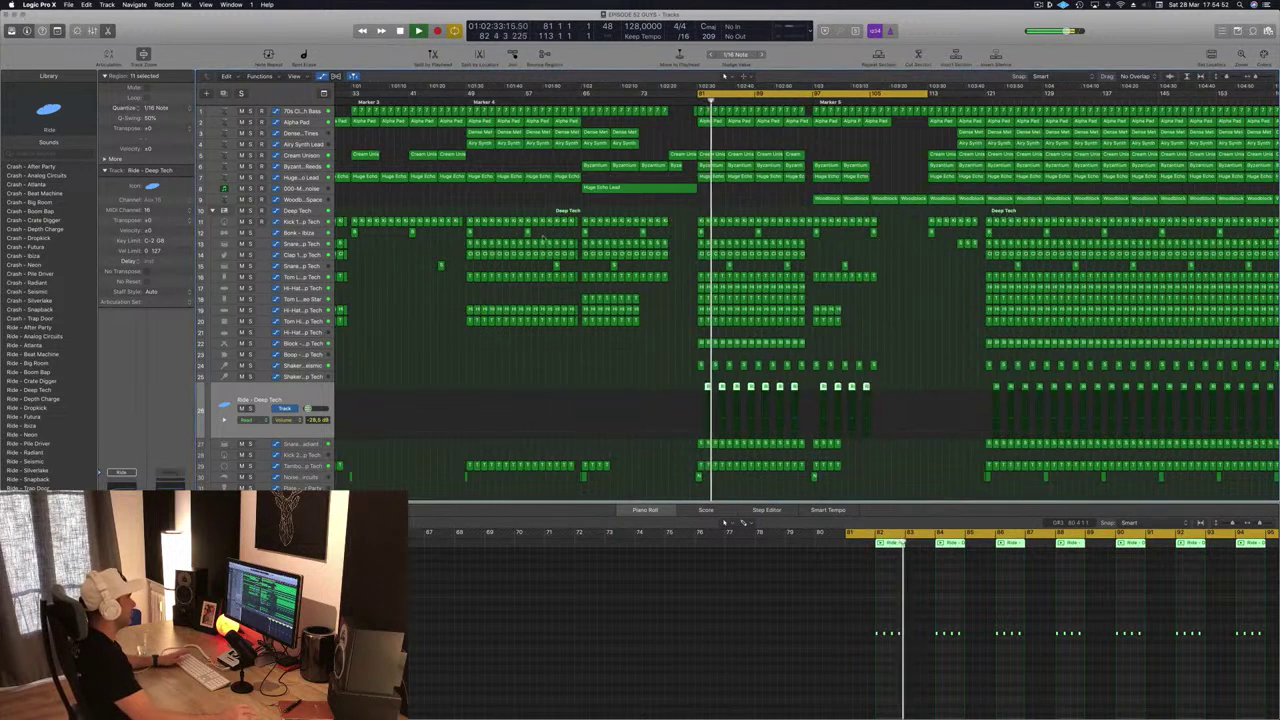
click(314, 344)
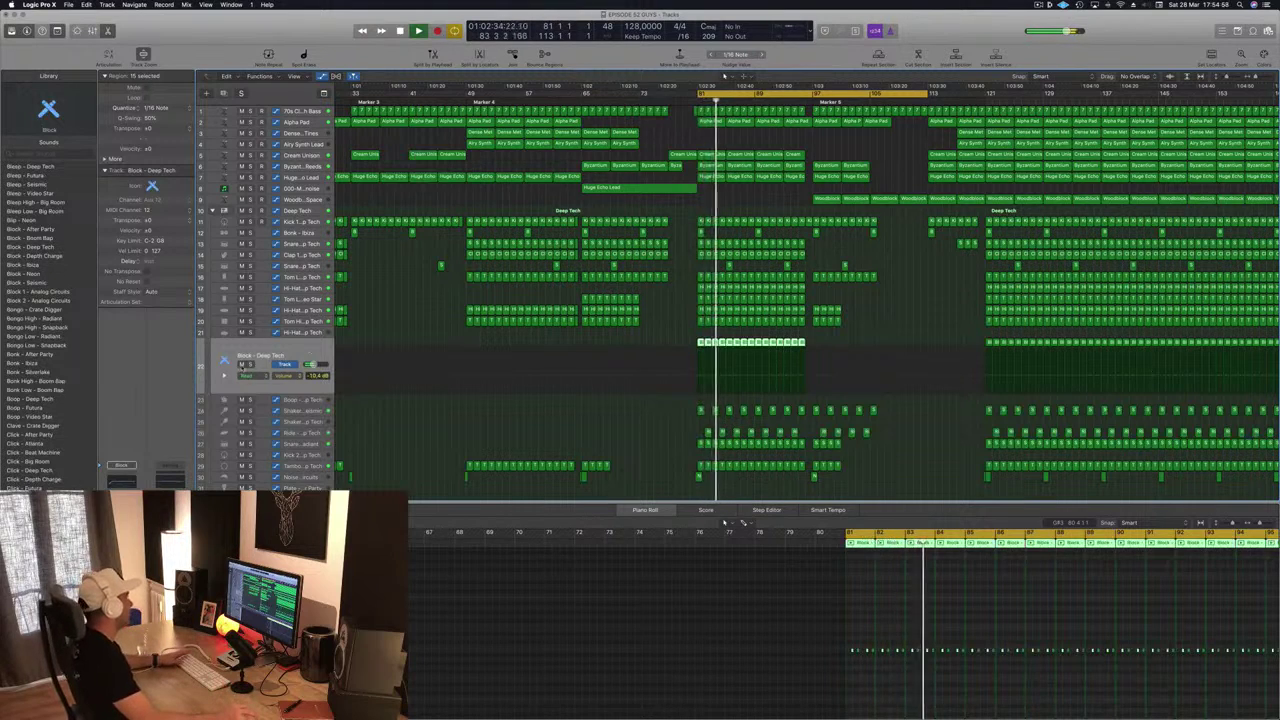
Toggle the solo state of the Block - Deep Tech track and lower its volume to -12.0 dB.
click(250, 365)
key(s)
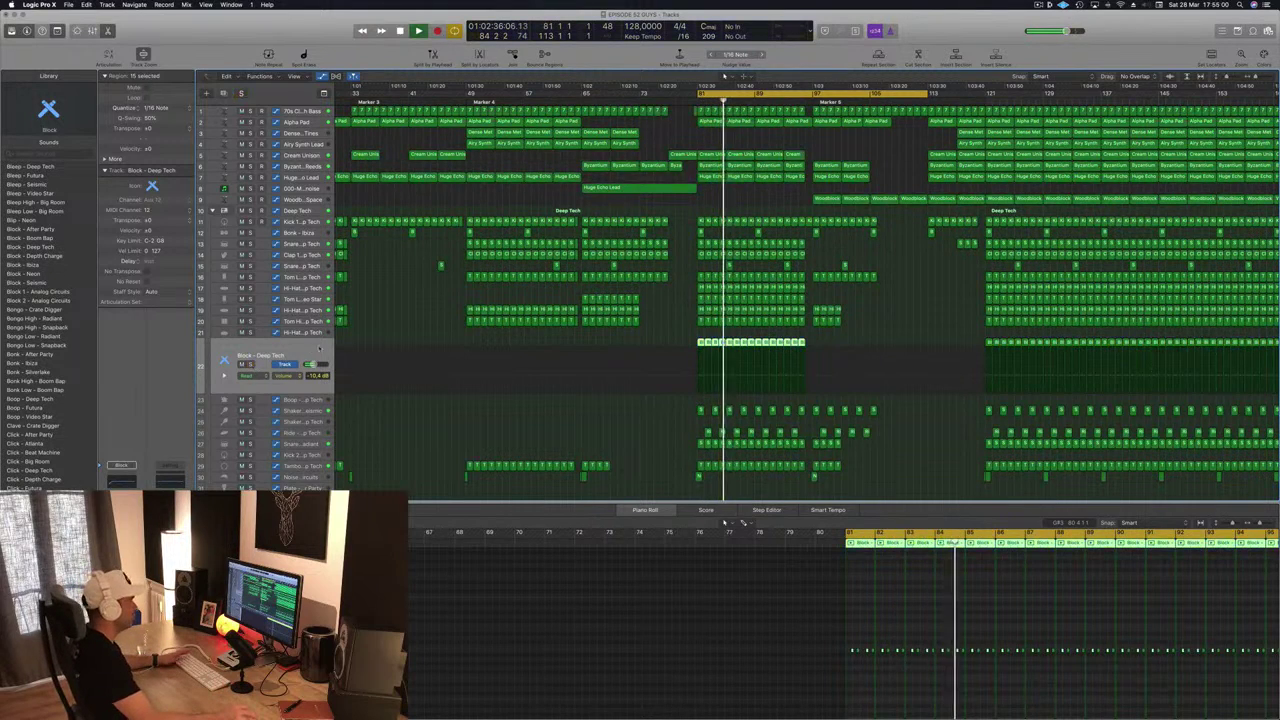
drag(316, 365, 311, 365)
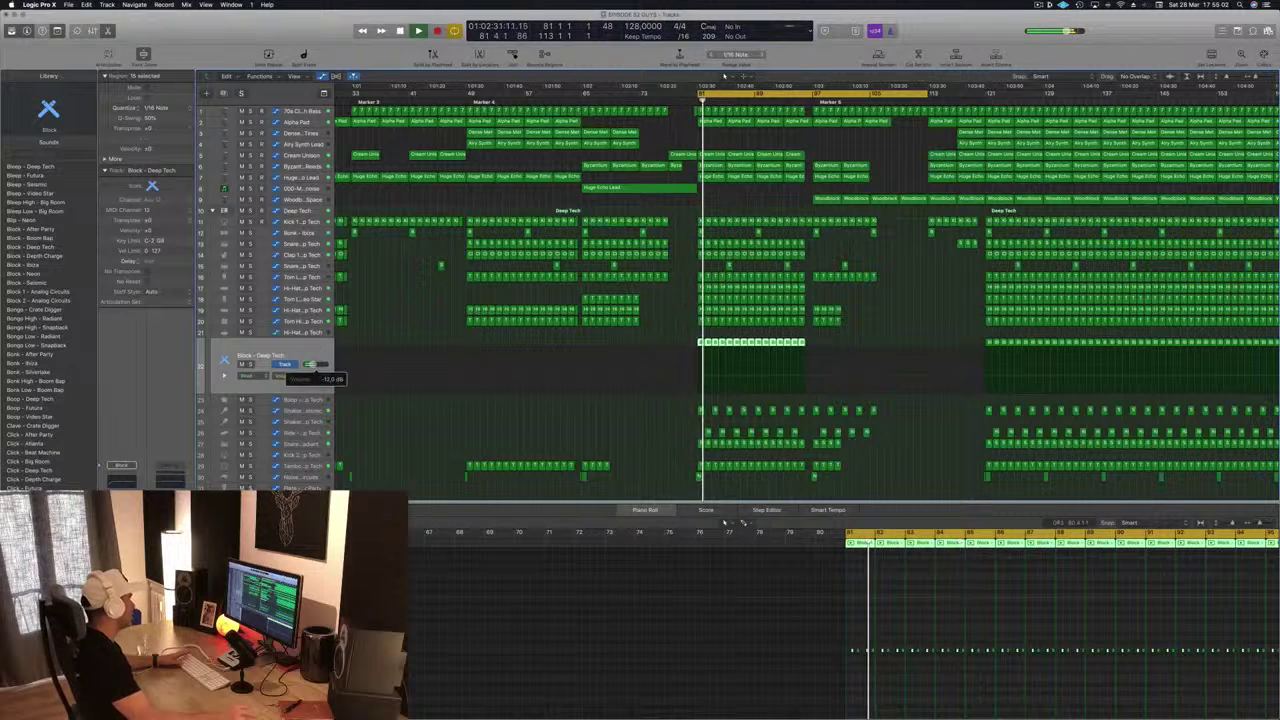
Turn on the analyzer in the Block track's Channel EQ and raise the low-cut filter to 270 Hz.
click(122, 481)
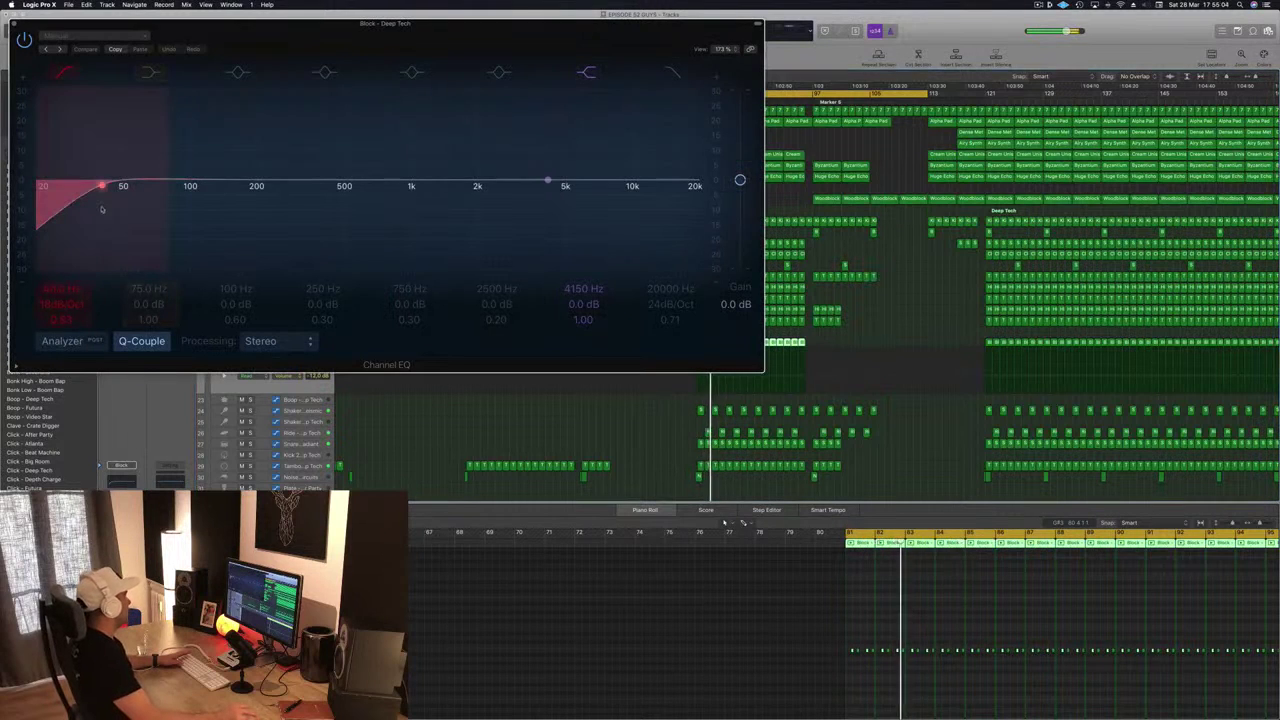
click(62, 341)
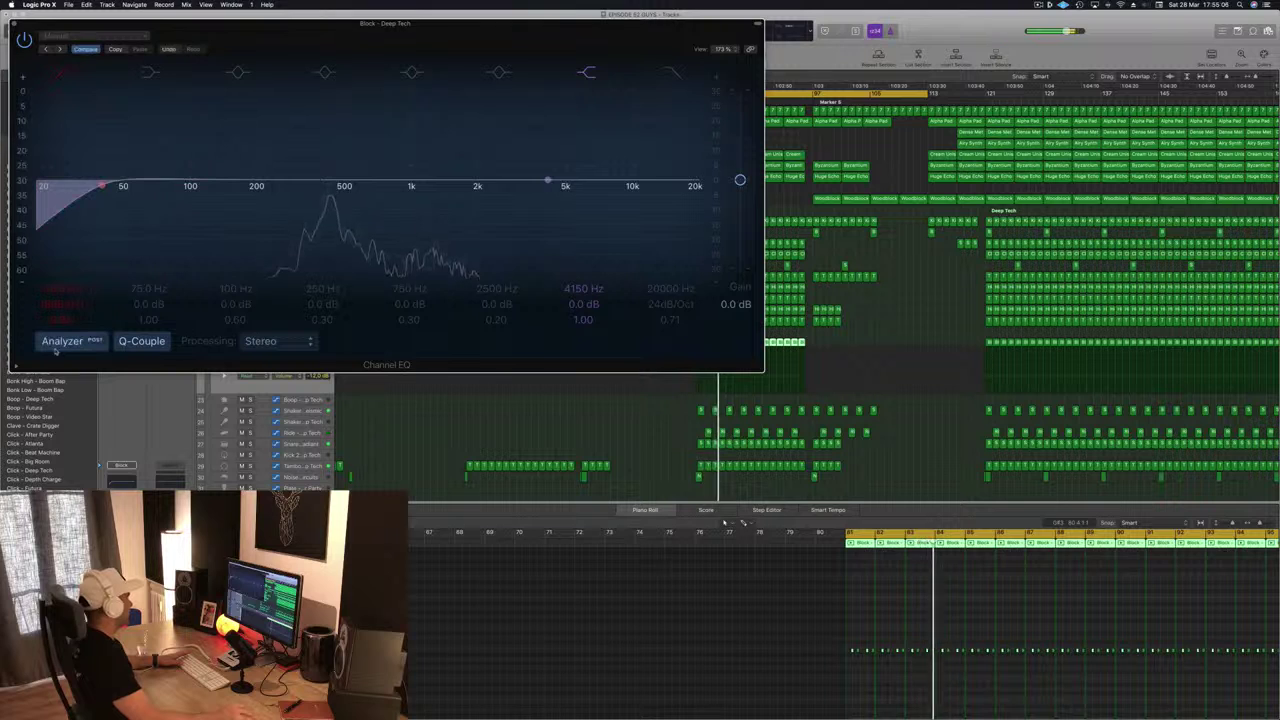
drag(101, 186, 285, 182)
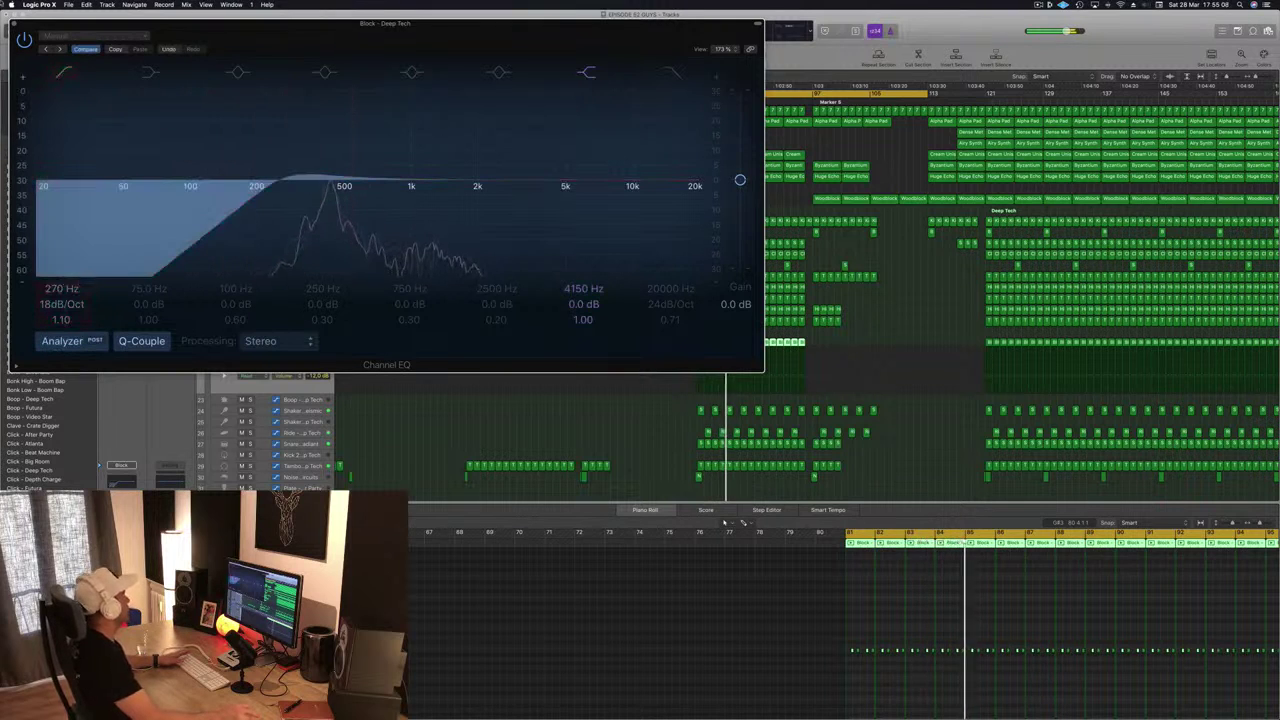
click(14, 23)
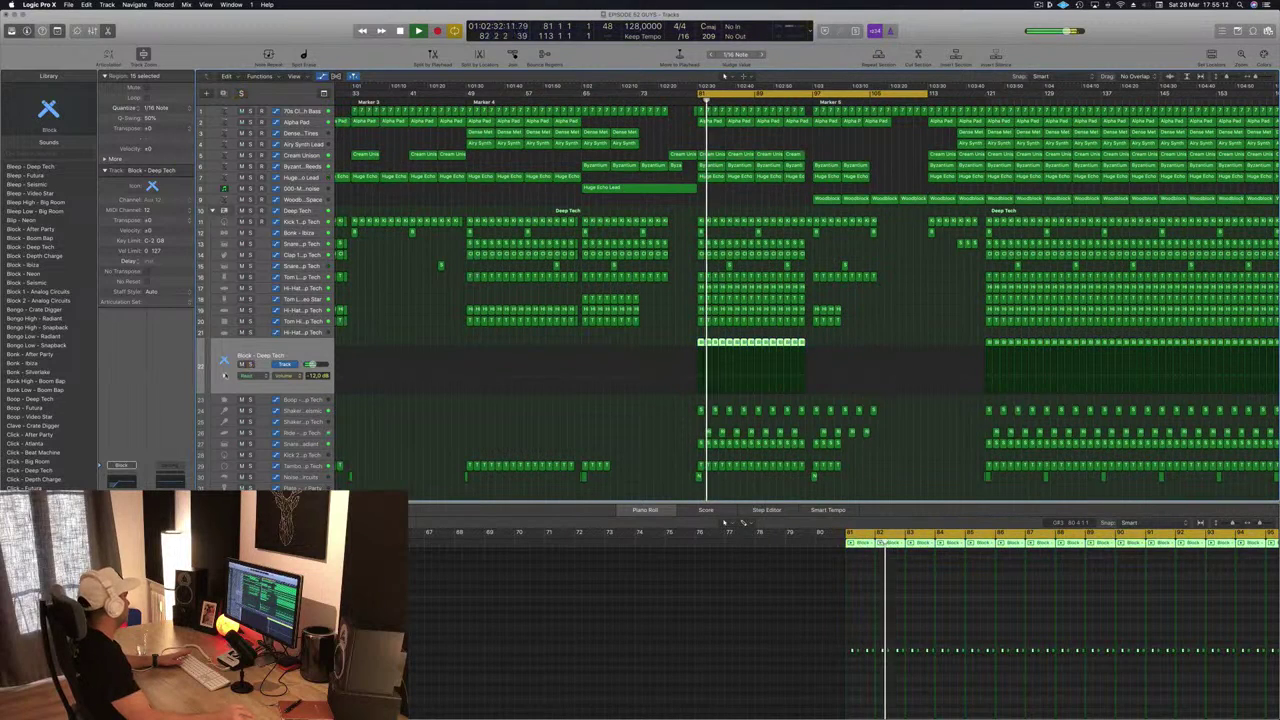
Check the Block track's Stereo Delay with the Dual 7/16 Slap preset, close it, and open Delay Designer for the same track.
click(121, 532)
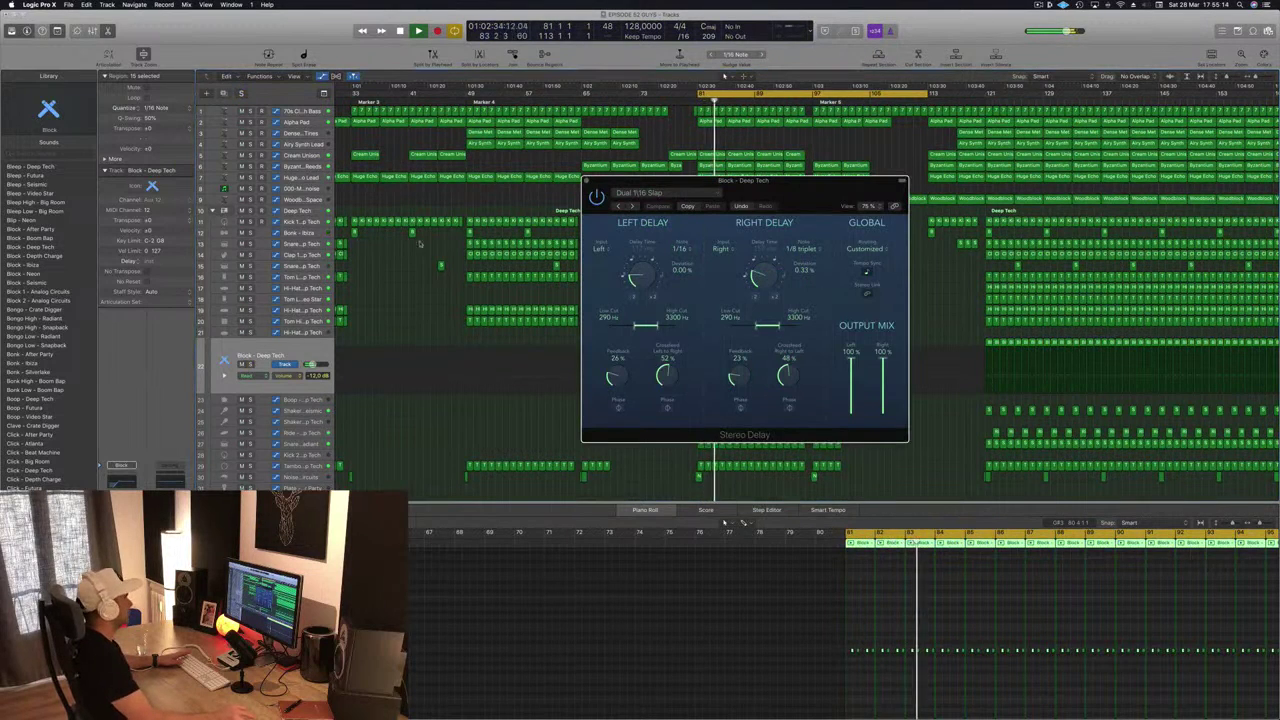
click(586, 181)
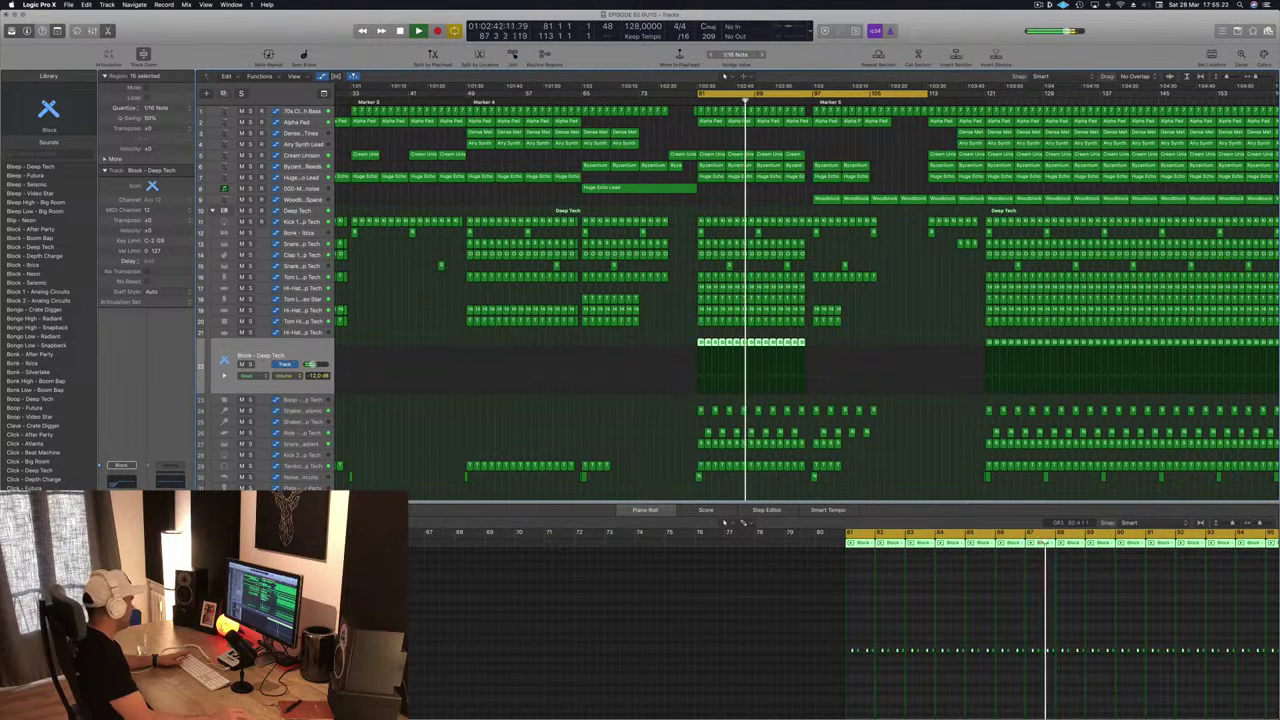
click(121, 522)
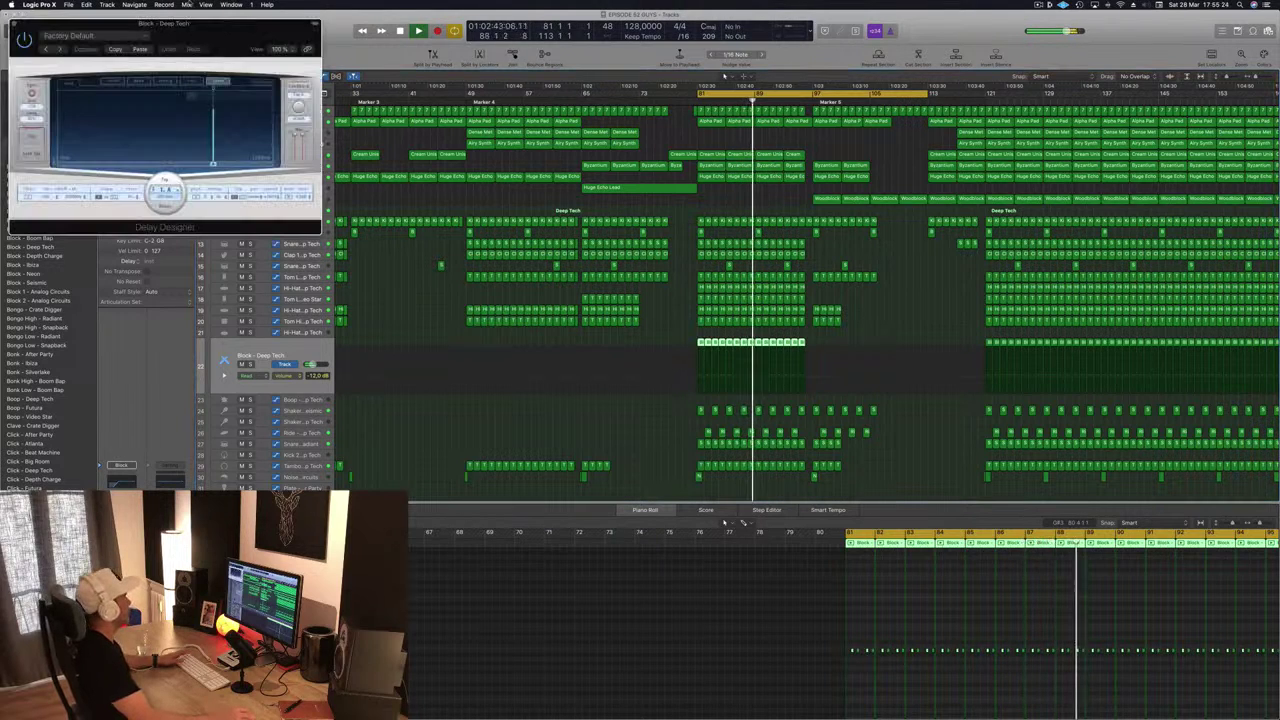
drag(52, 67, 362, 75)
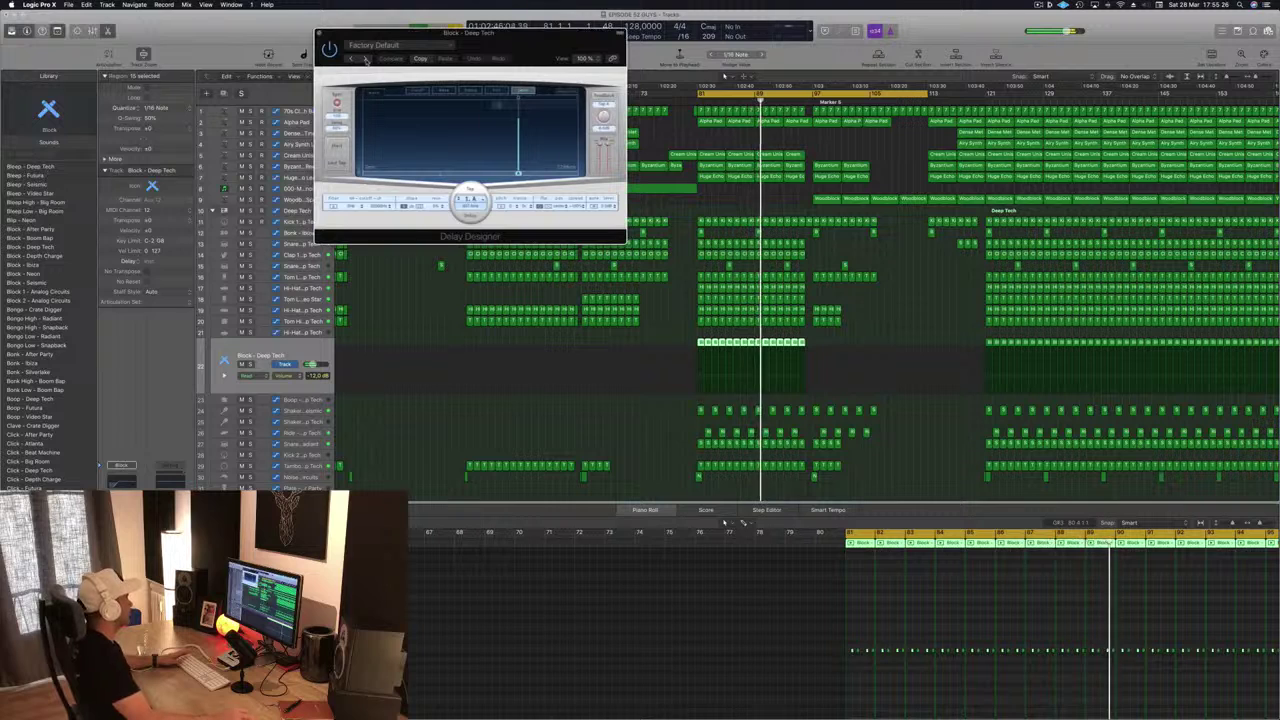
Audition Delay Designer's pan presets on the Block track, from the 1/4 note patterns through 1/8 Alternating Pan and past 1/8 Dotted Basic Pan.
click(365, 59)
drag(496, 47, 451, 107)
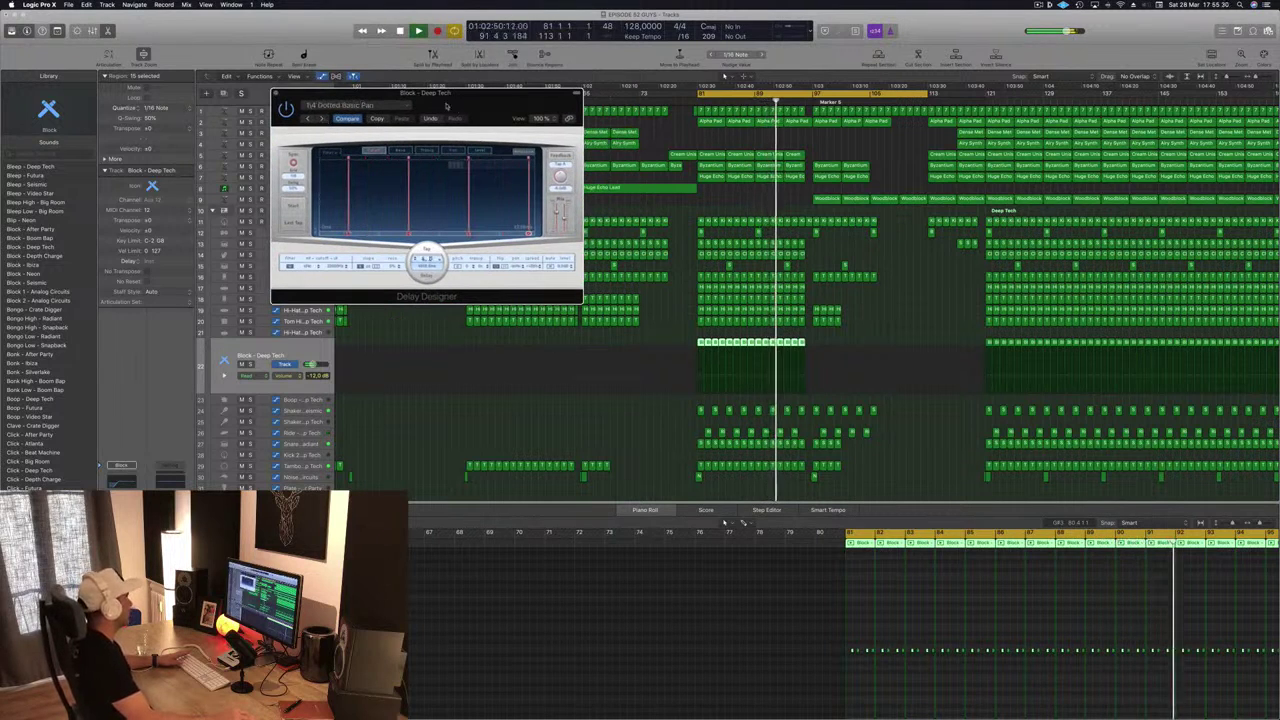
drag(326, 120, 311, 140)
click(311, 140)
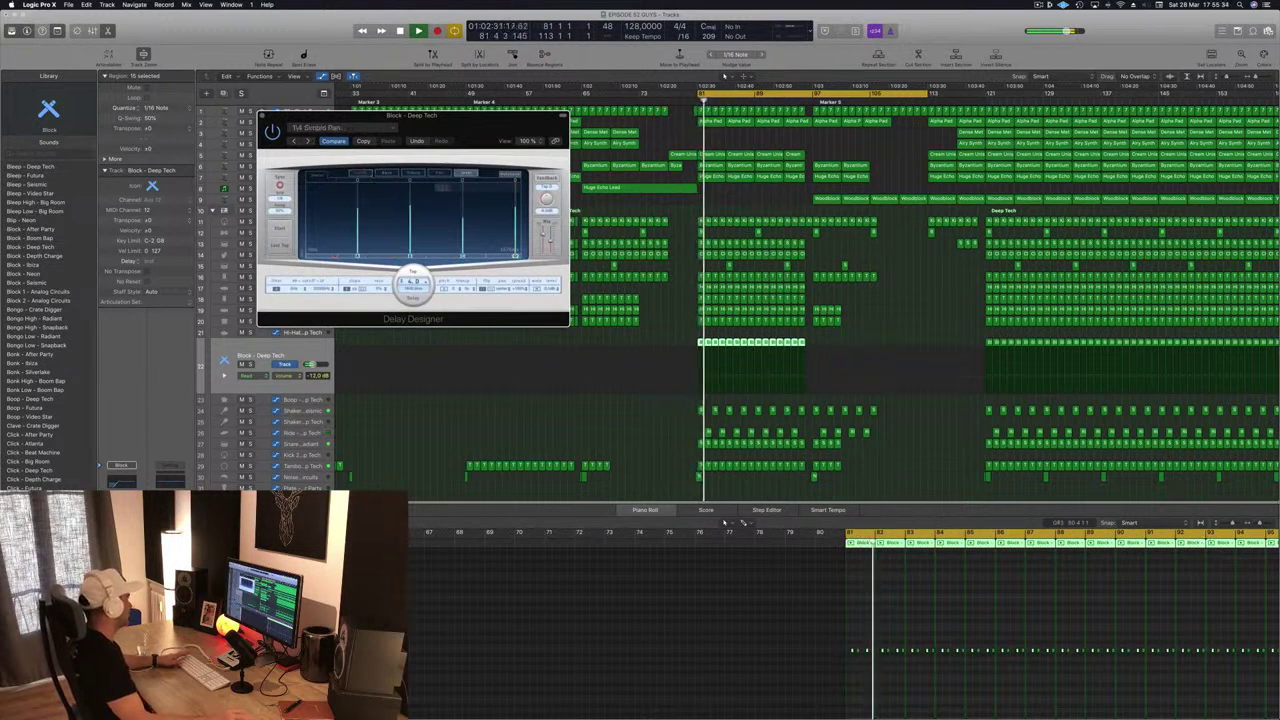
click(311, 140)
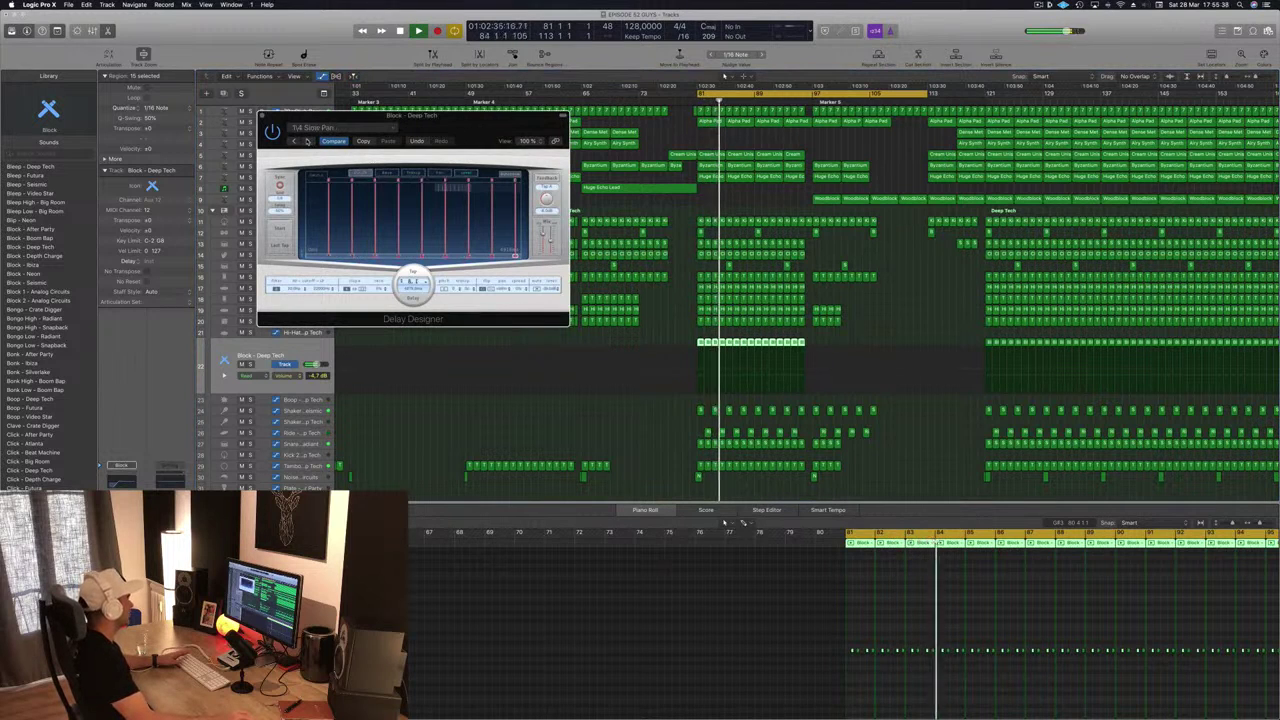
click(308, 141)
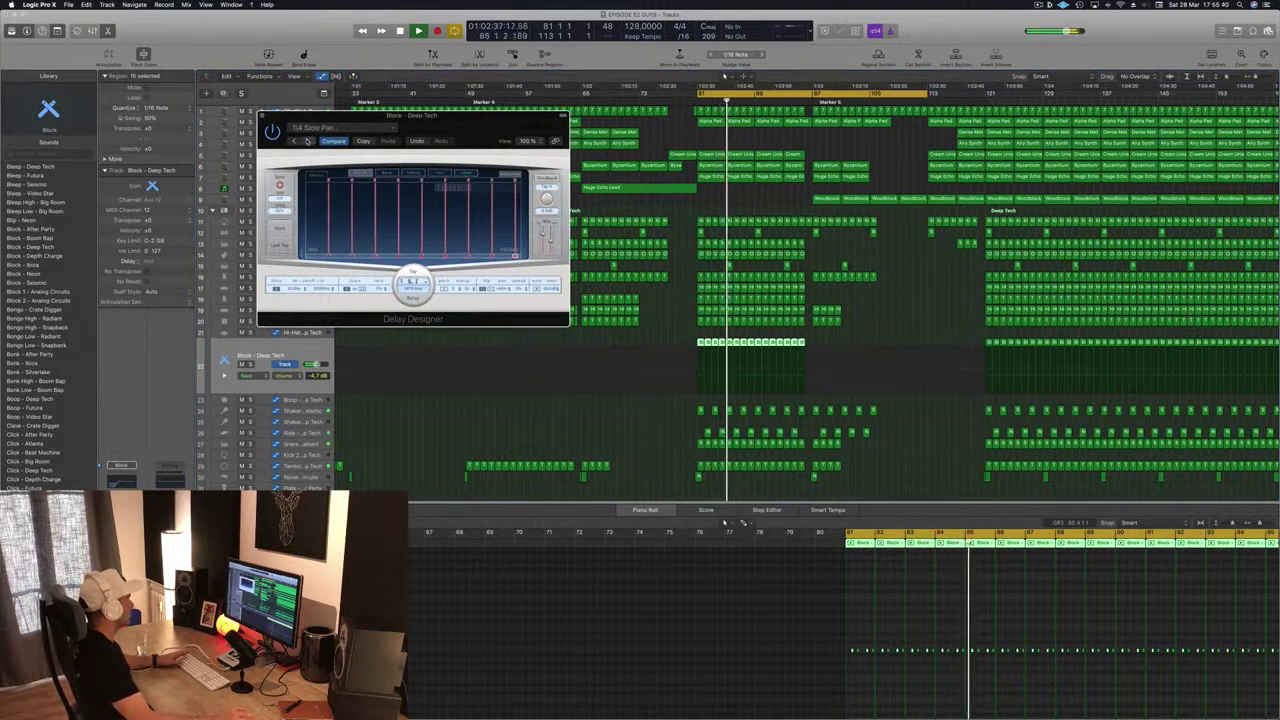
click(308, 141)
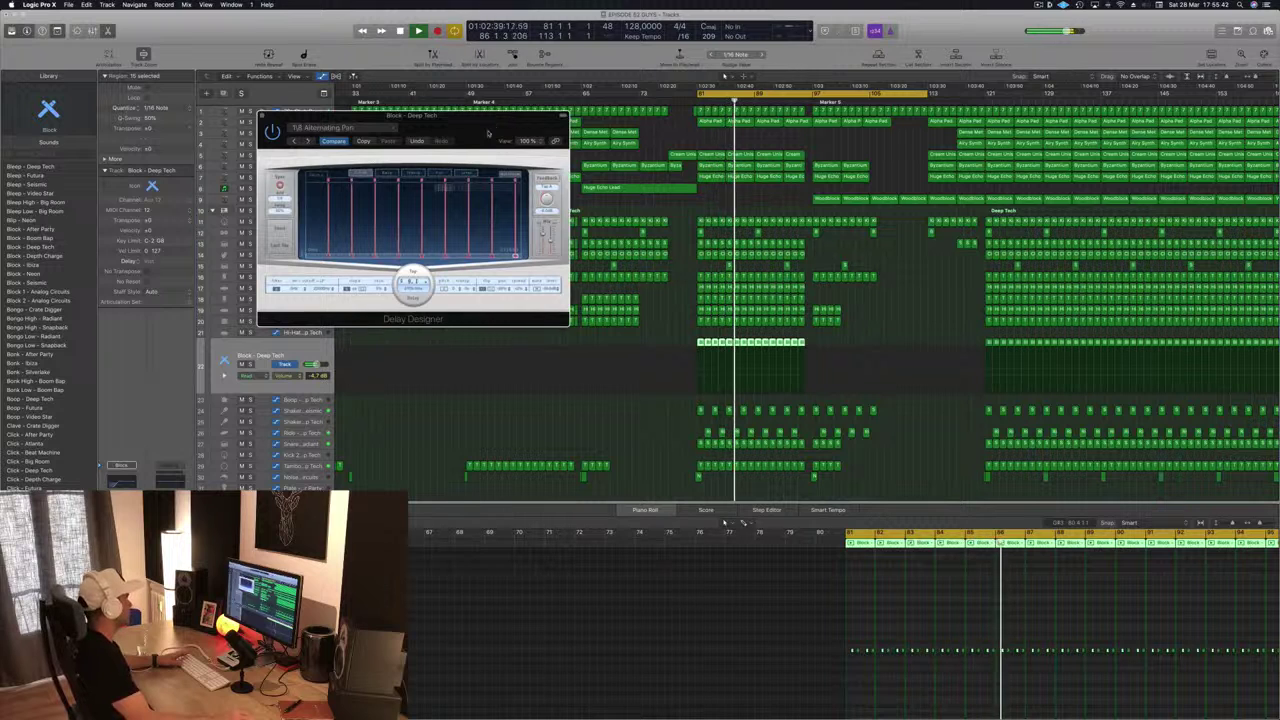
drag(335, 146, 409, 142)
click(381, 138)
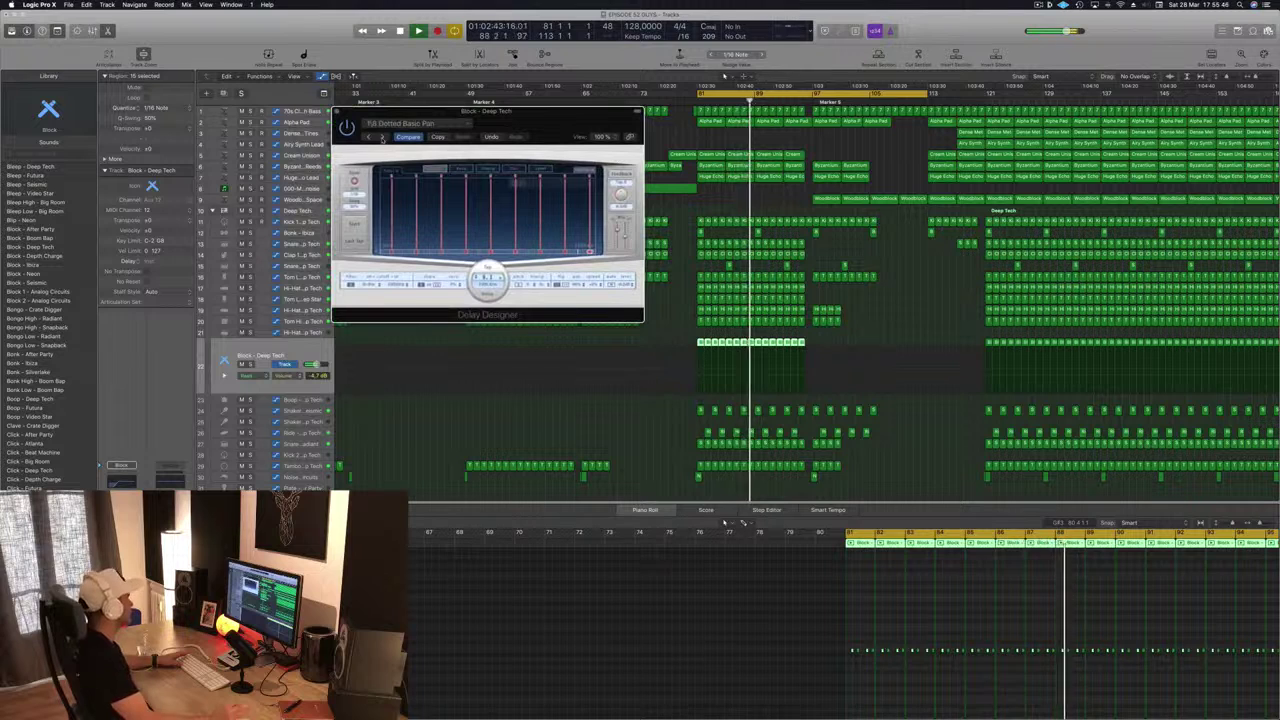
click(381, 138)
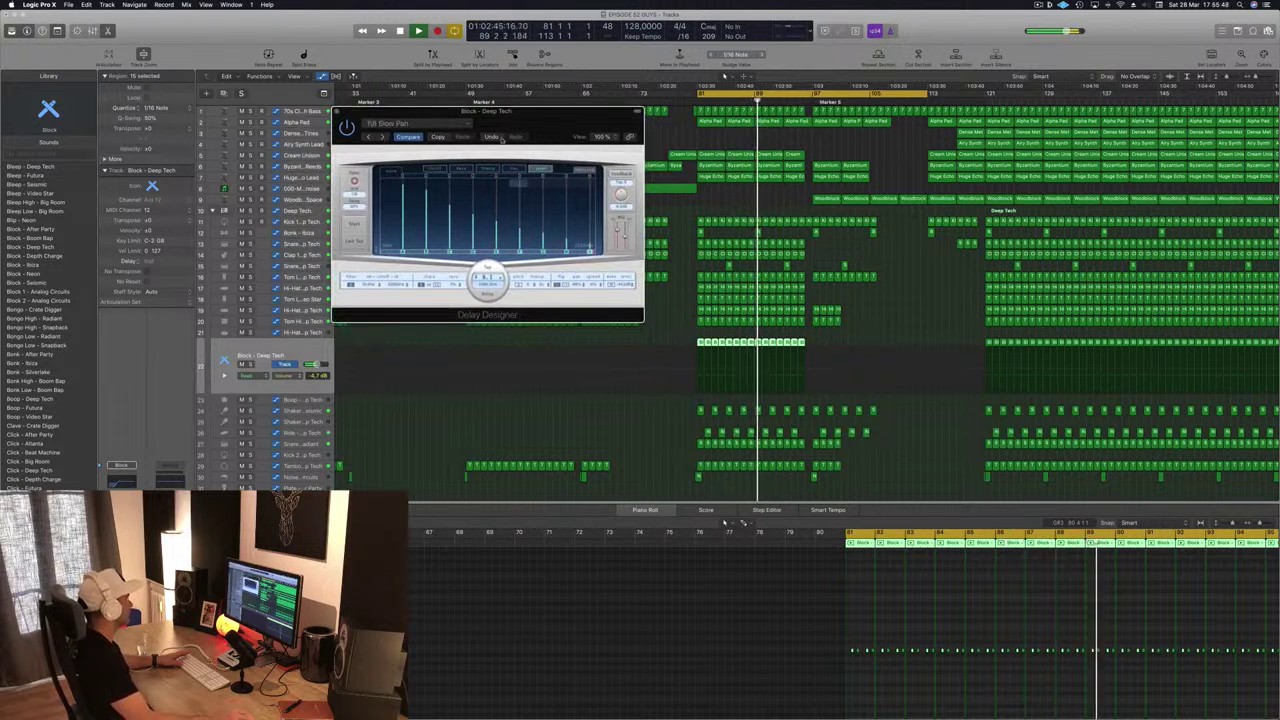
drag(351, 114, 305, 172)
click(291, 170)
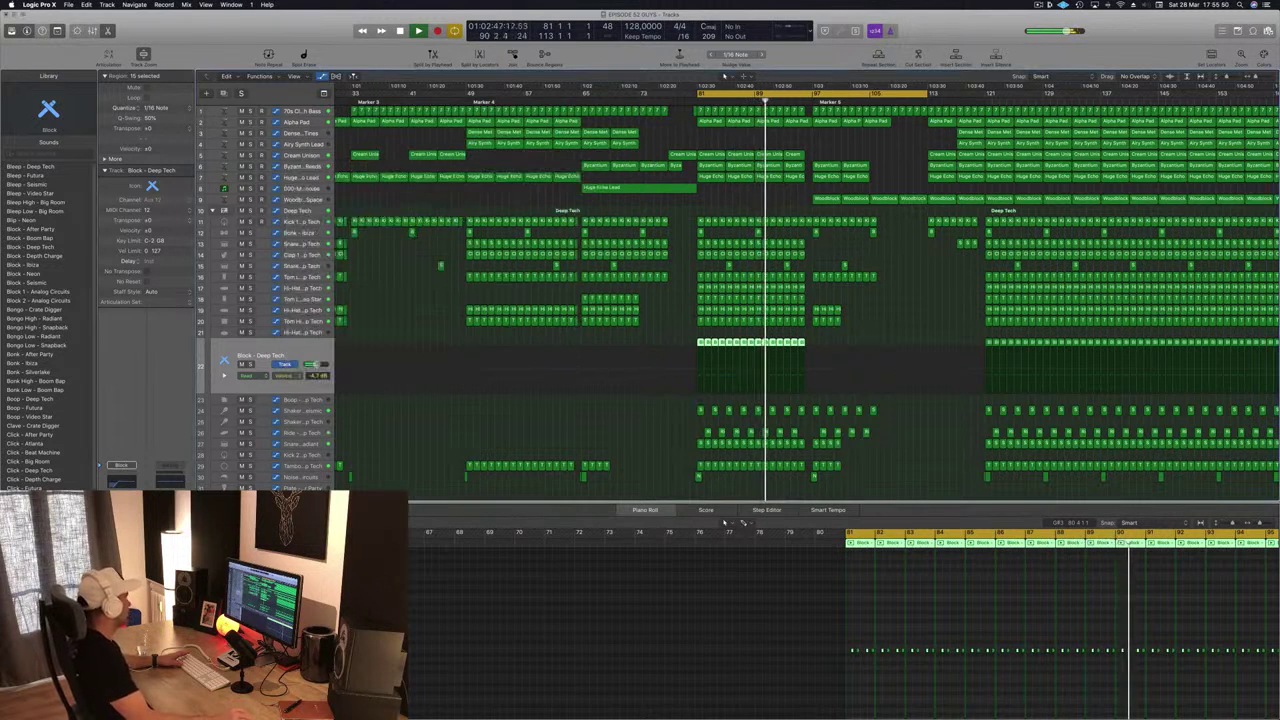
Replay the cycled section from its start and bring the Block track's volume down to -12.8 dB.
key(space)
key(space)
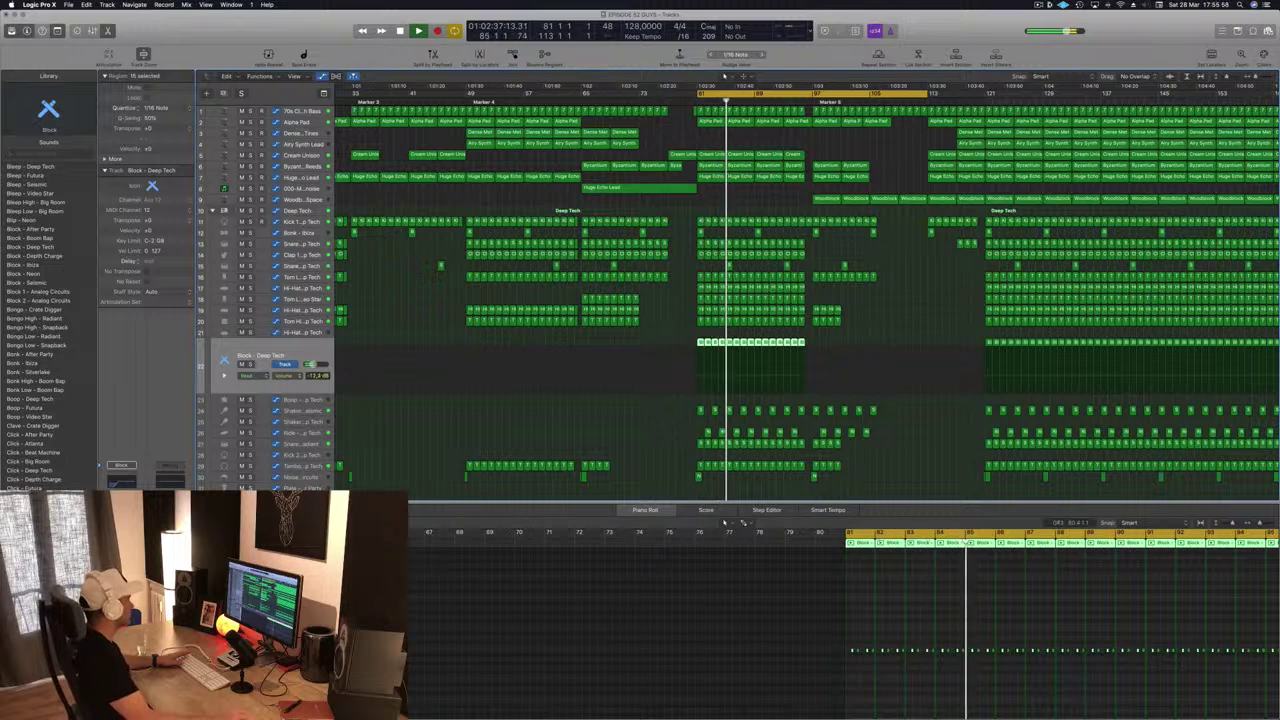
key(space)
key(space)
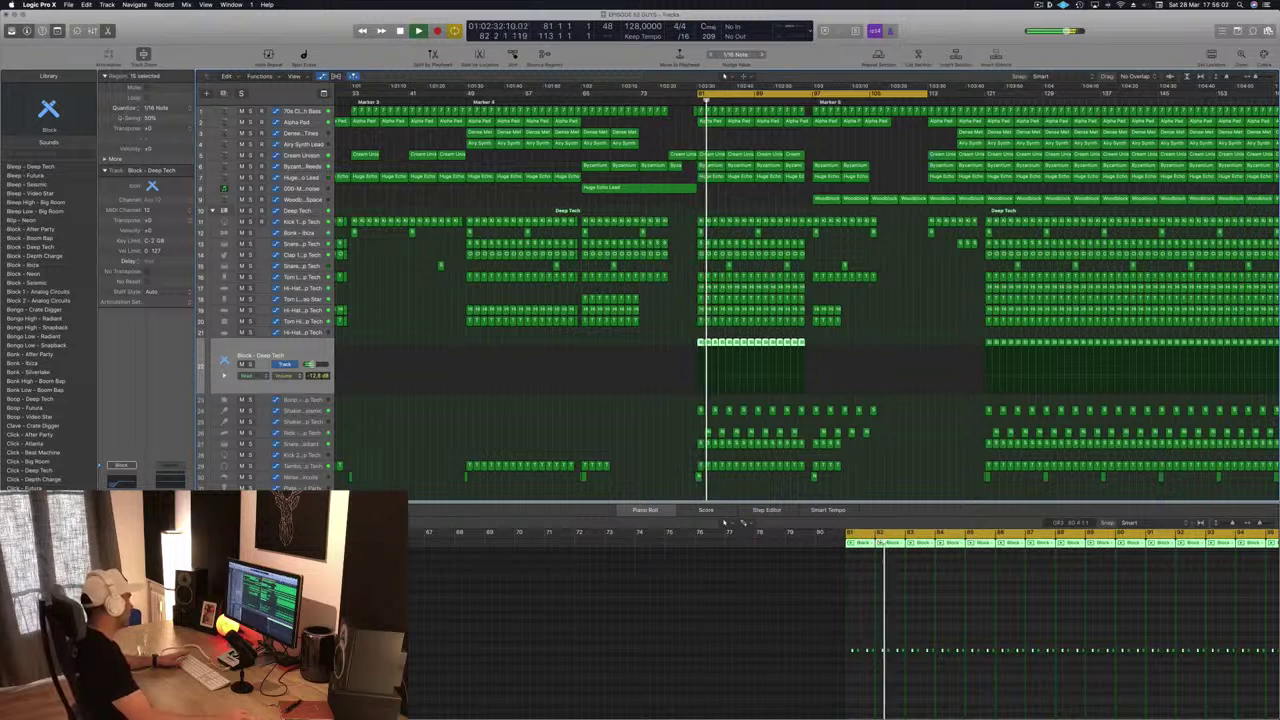
Open a Compressor on the Block track and set its side chain to Bus 13, fed by Kick 1 - Deep Tech.
click(121, 473)
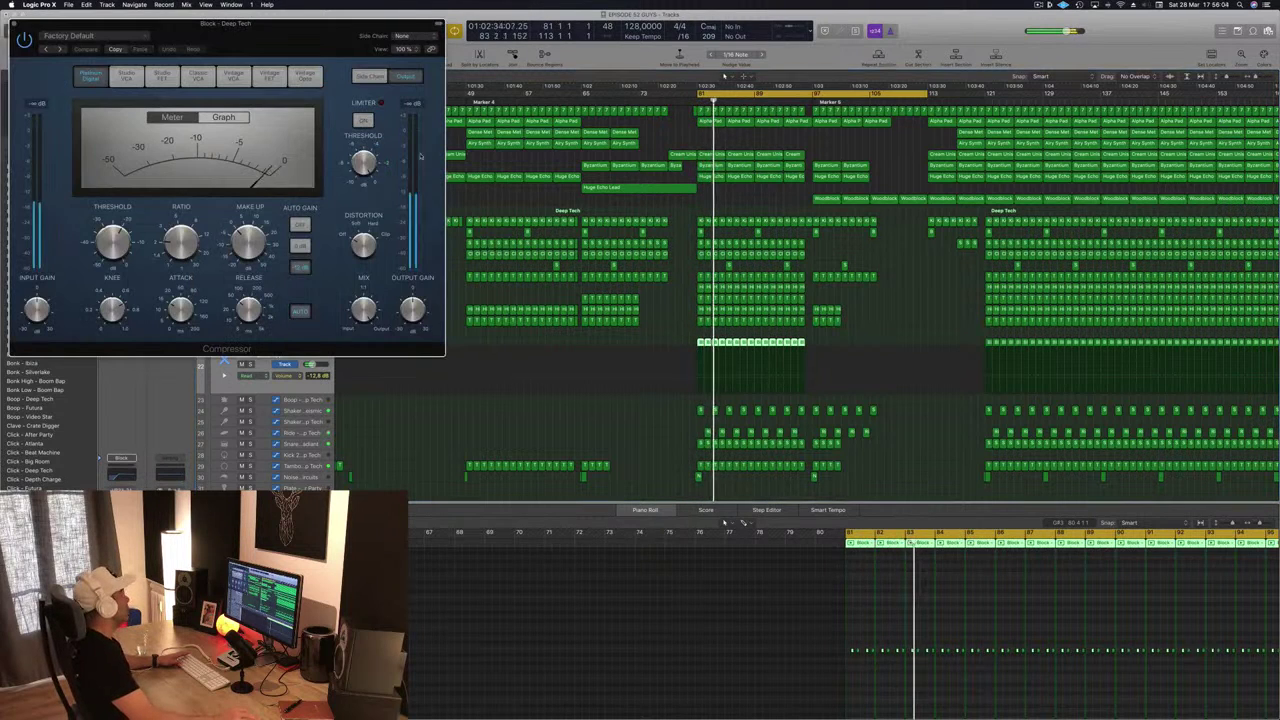
drag(322, 27, 485, 44)
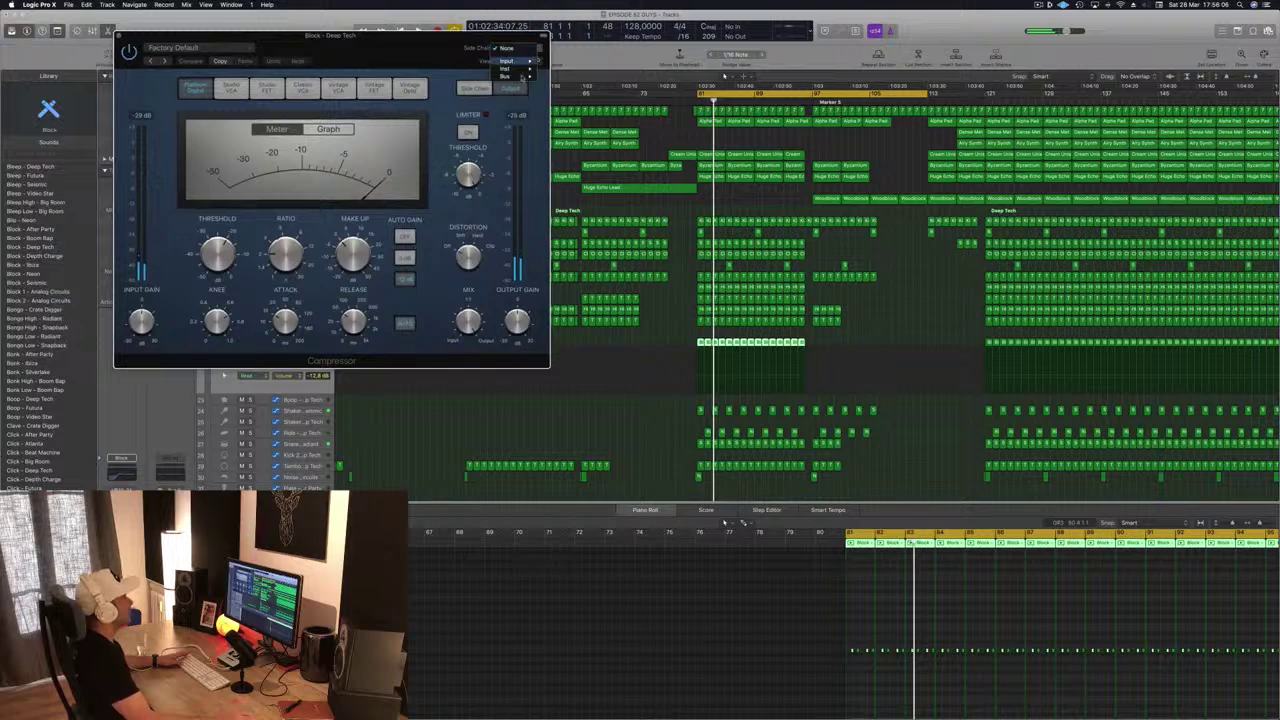
mouse_move(522, 80)
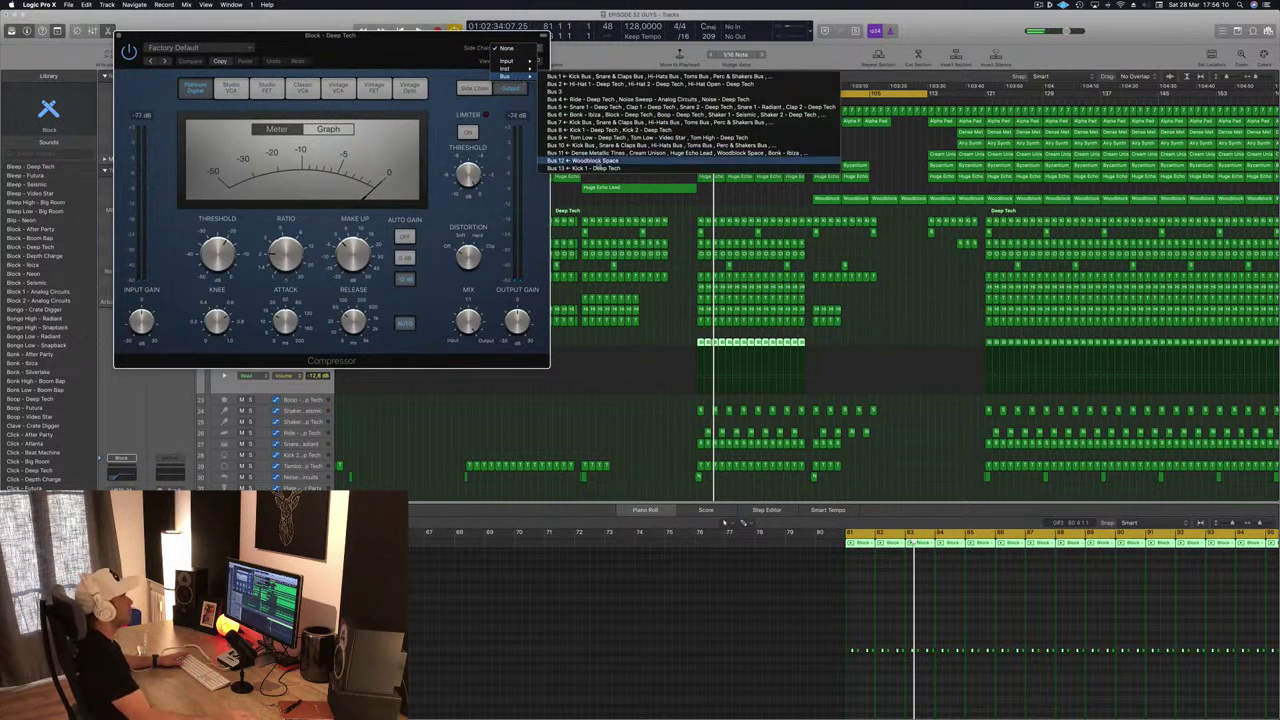
click(598, 168)
drag(463, 52, 624, 72)
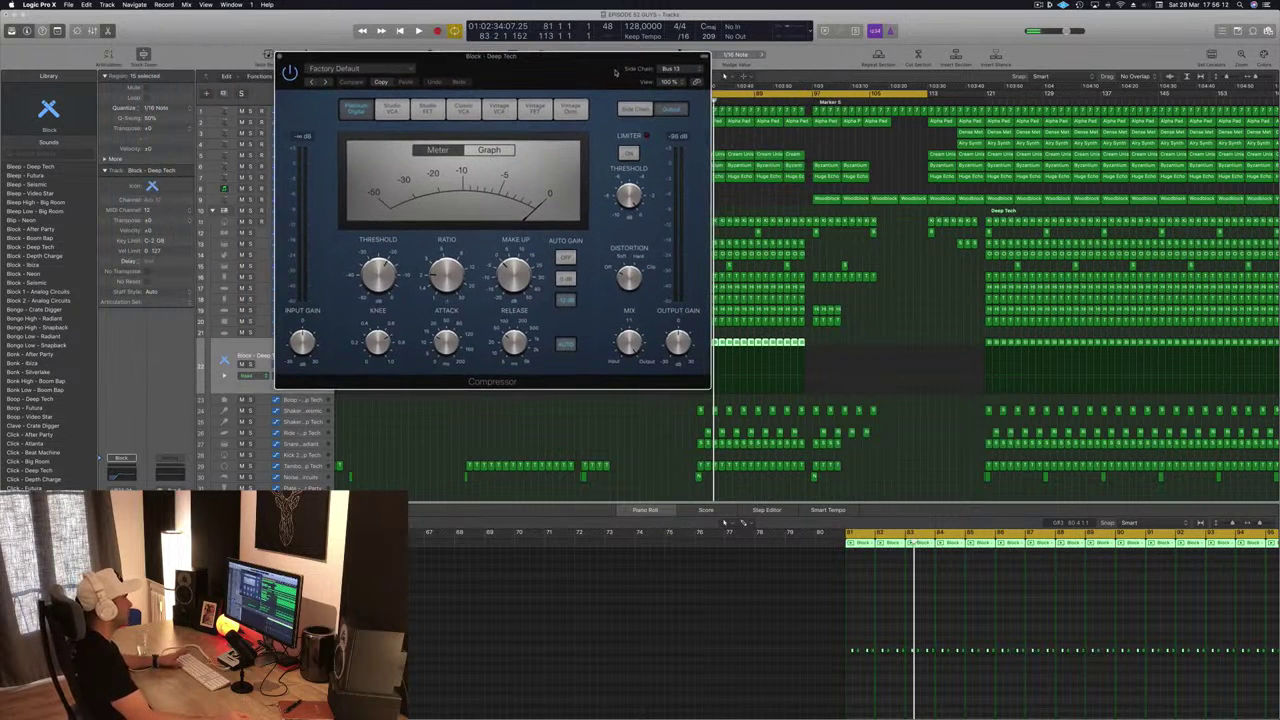
Adjust the Block compressor's ratio and lower its threshold during playback, and reduce the track's volume to -18.2 dB.
key(space)
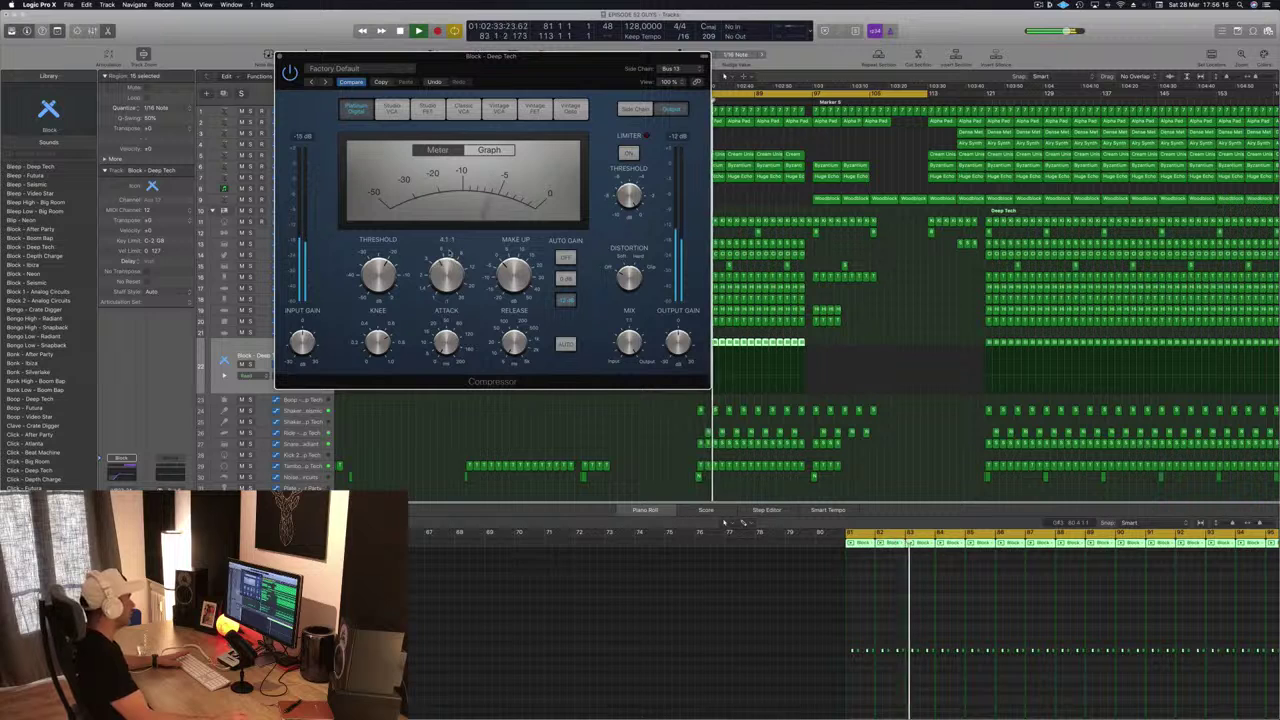
drag(536, 60, 566, 101)
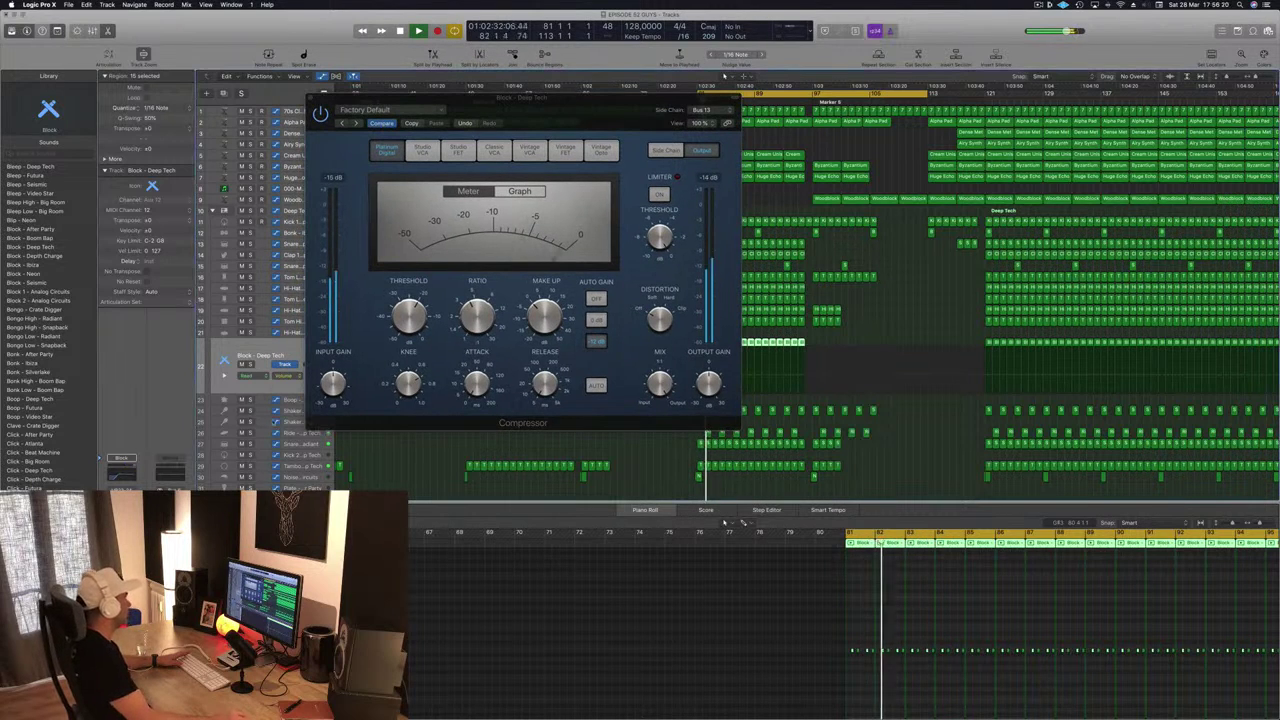
drag(407, 317, 406, 328)
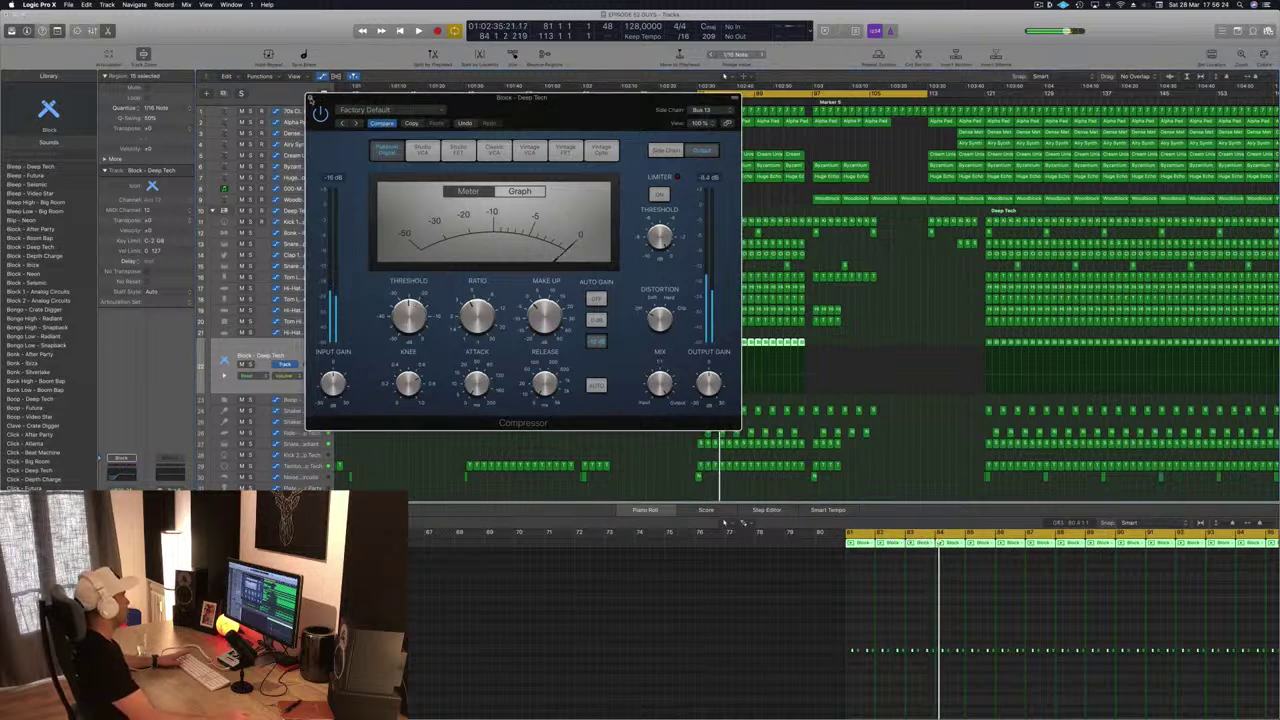
click(310, 97)
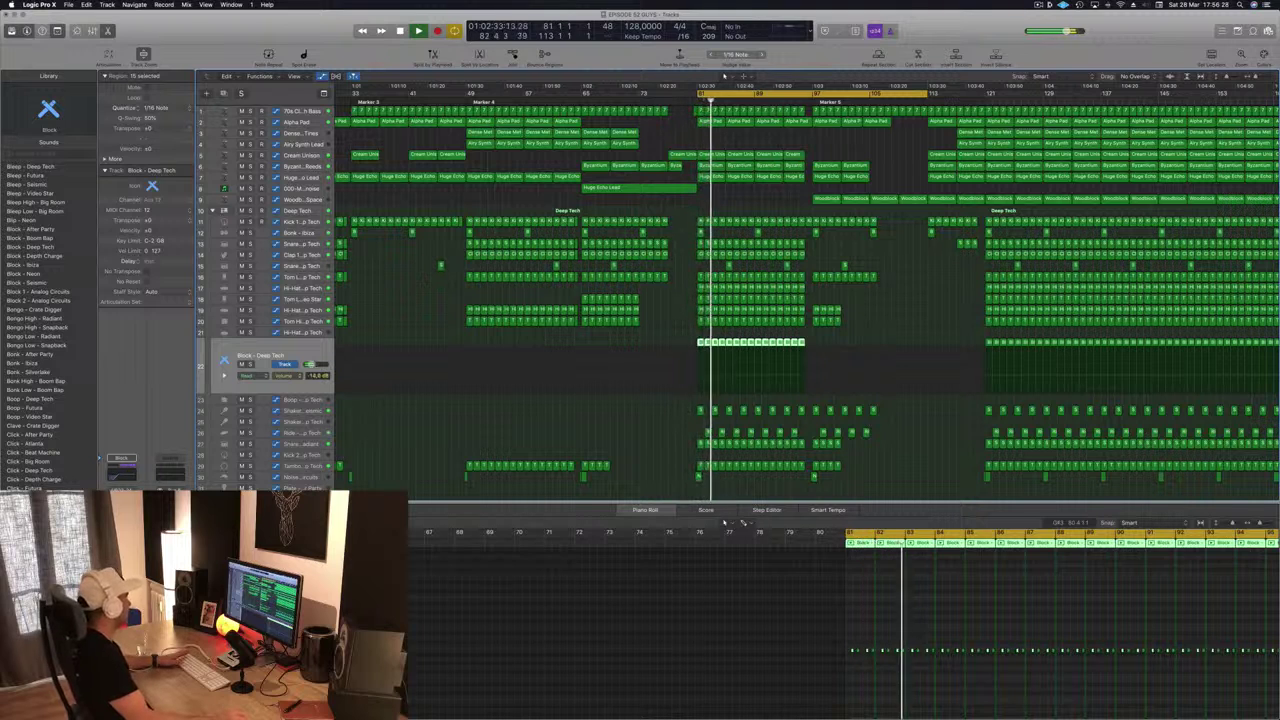
Copy the last two Dense Metallic Times and Airy Synth Lead regions before the cycle area to bar 89, and save the project.
key(super+Left)
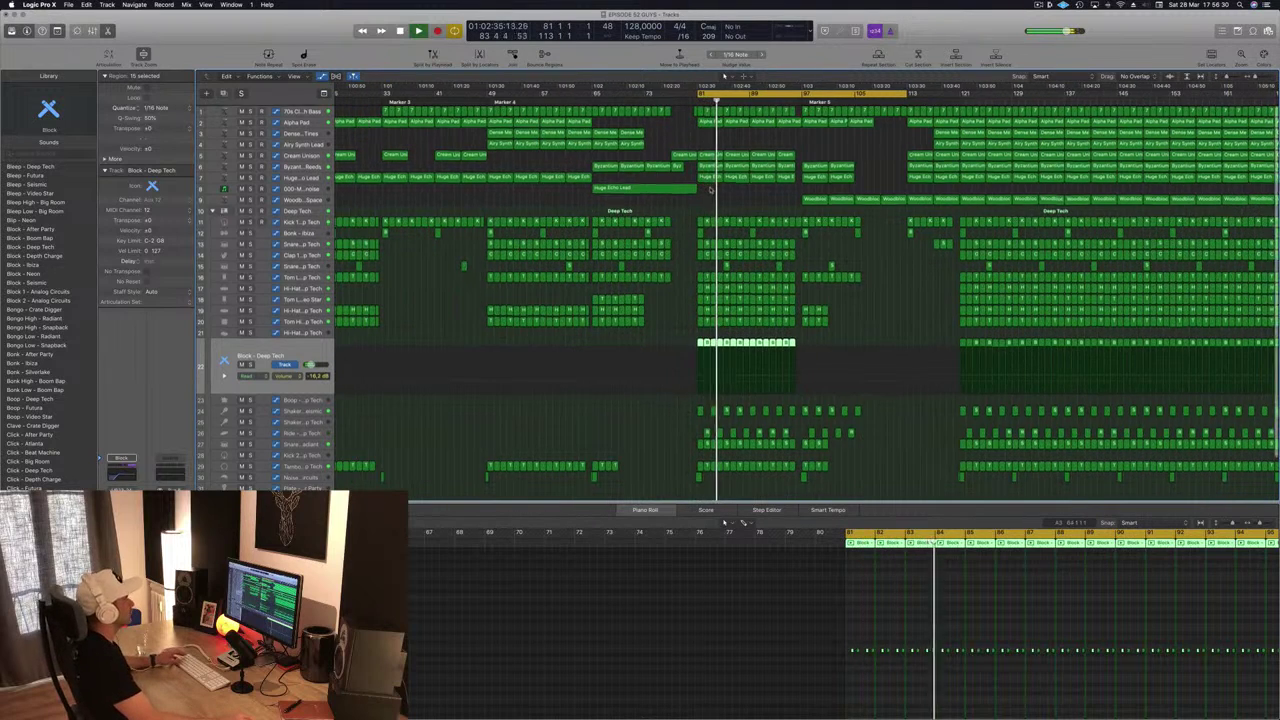
key(super+Left)
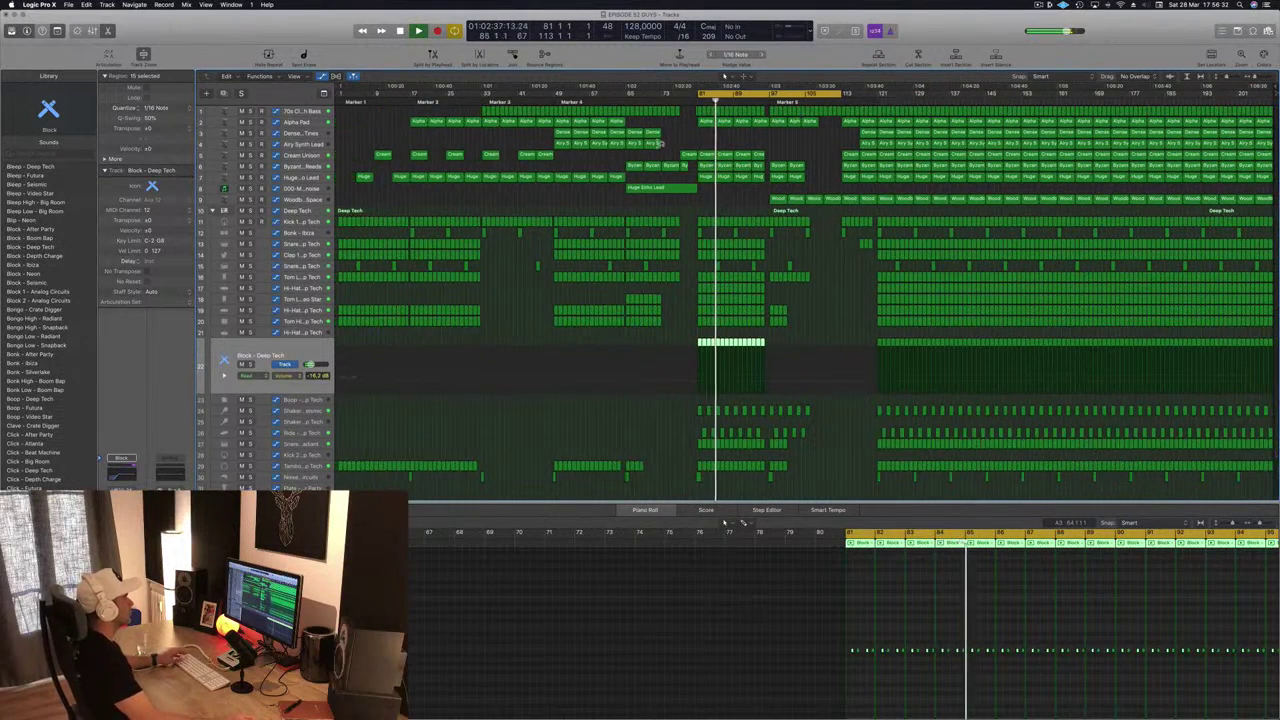
drag(669, 132, 742, 133)
click(696, 143)
key(super+s)
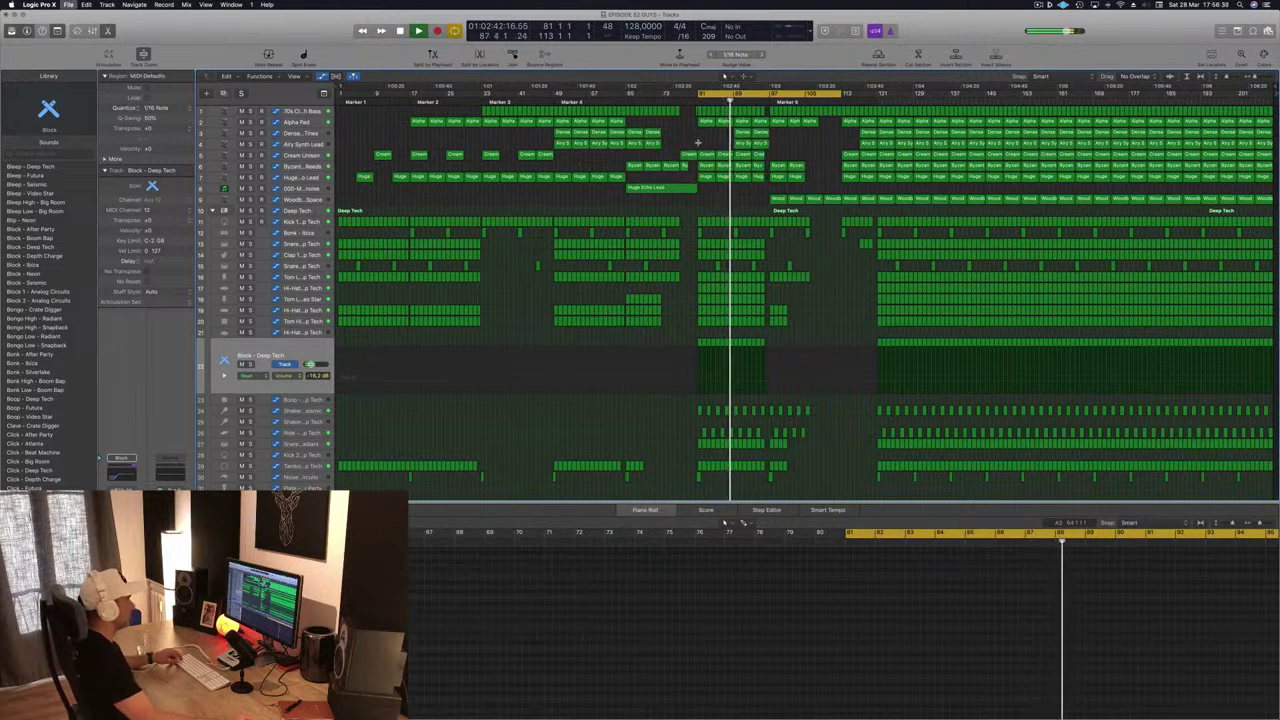
Play through the cycled drop section and examine how the regions are arranged between bars 77 and 113.
scroll(698, 143, up, 2)
scroll(699, 143, down, 2)
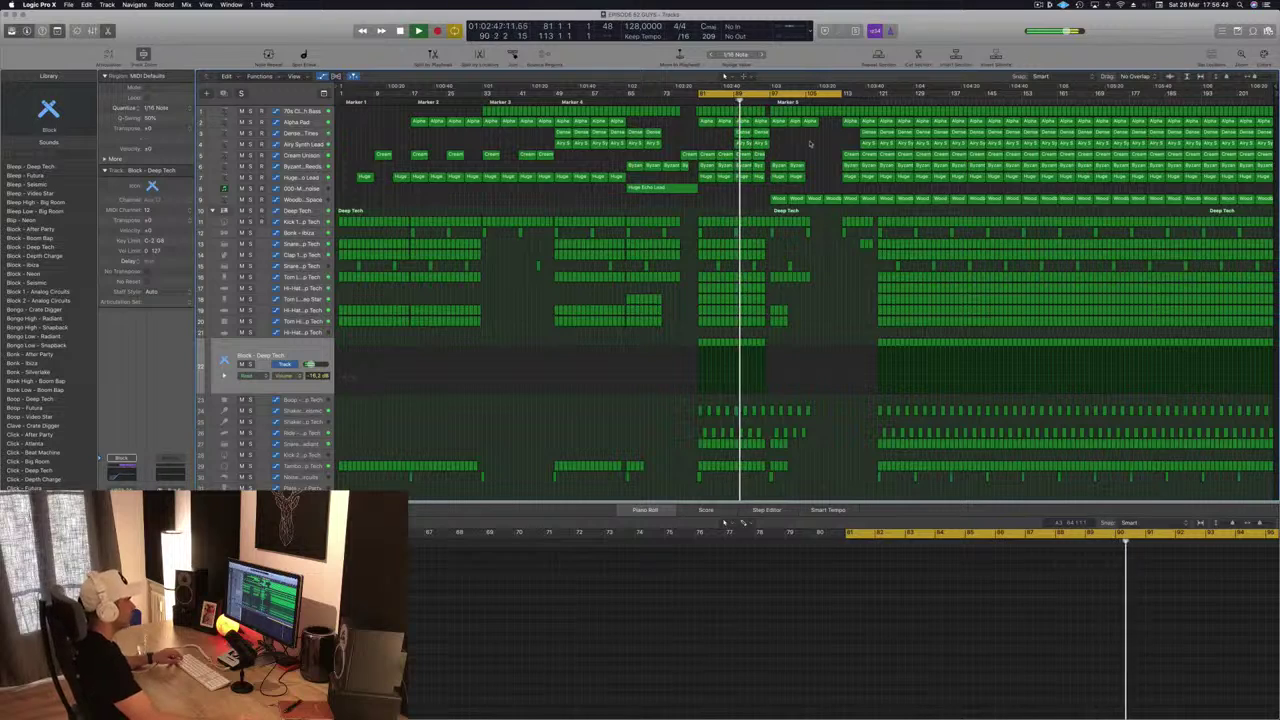
scroll(809, 143, up, 1)
scroll(829, 122, down, 2)
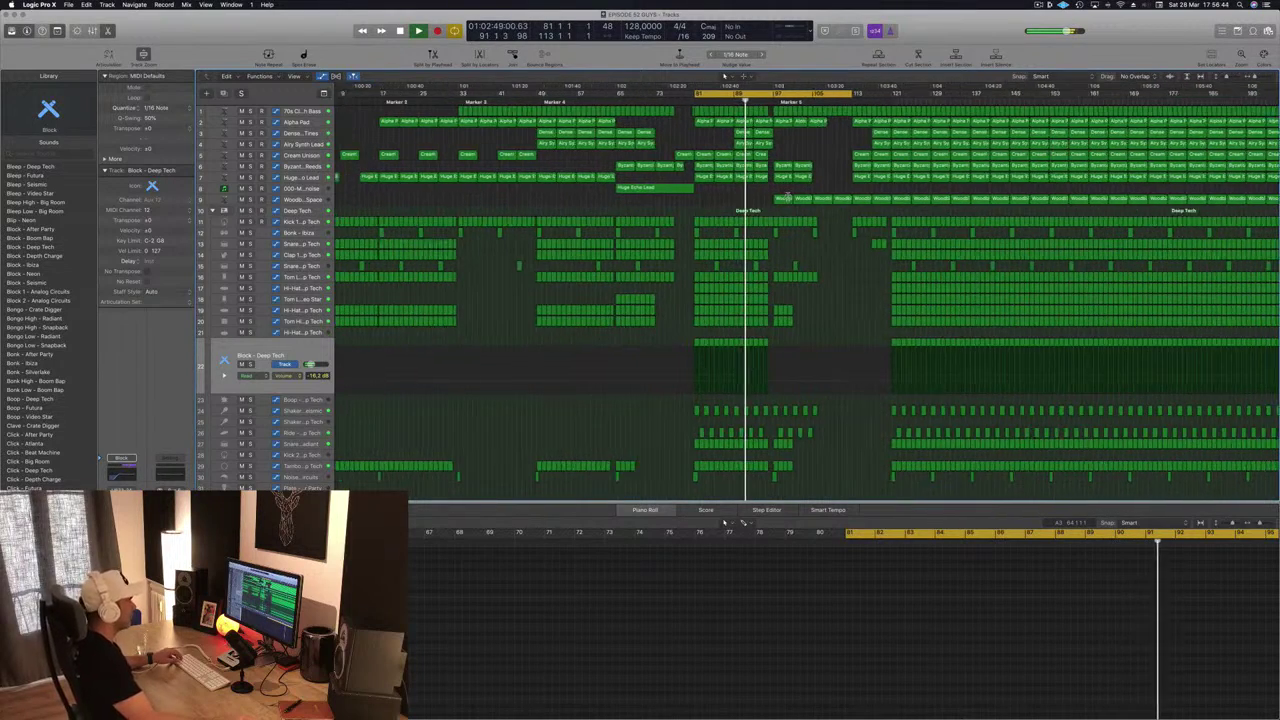
scroll(790, 198, down, 4)
scroll(790, 198, up, 1)
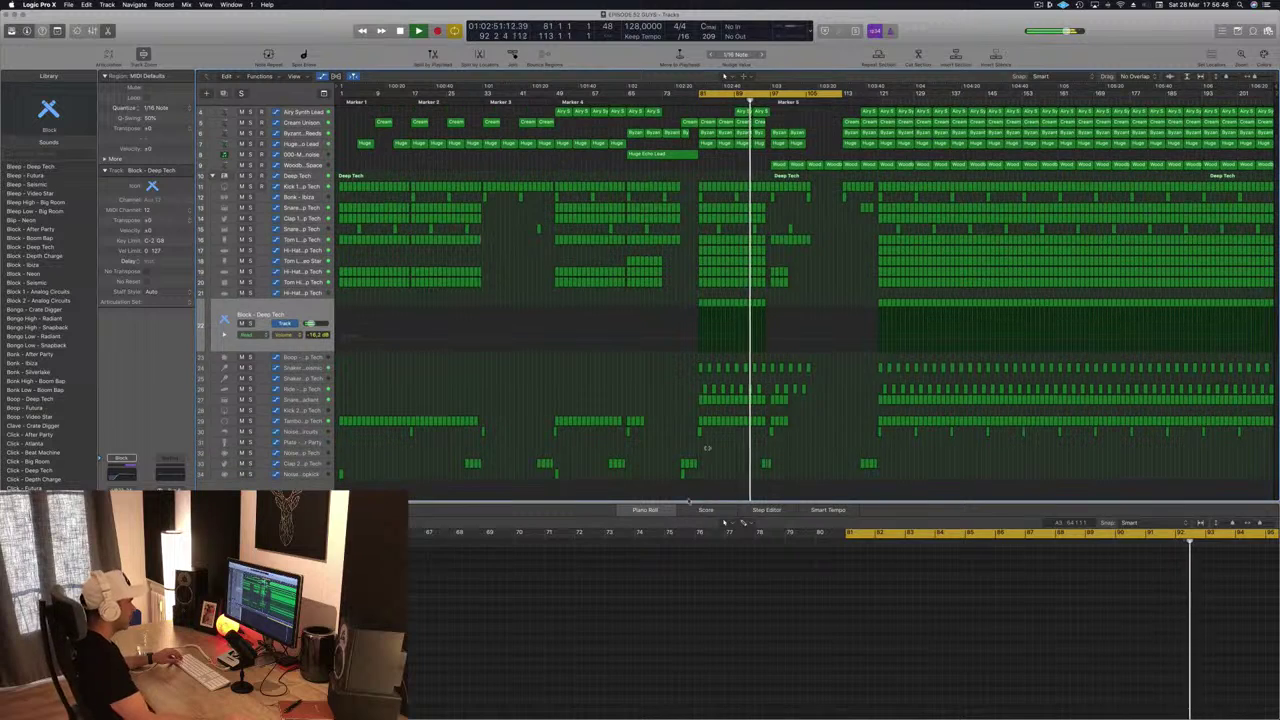
click(682, 474)
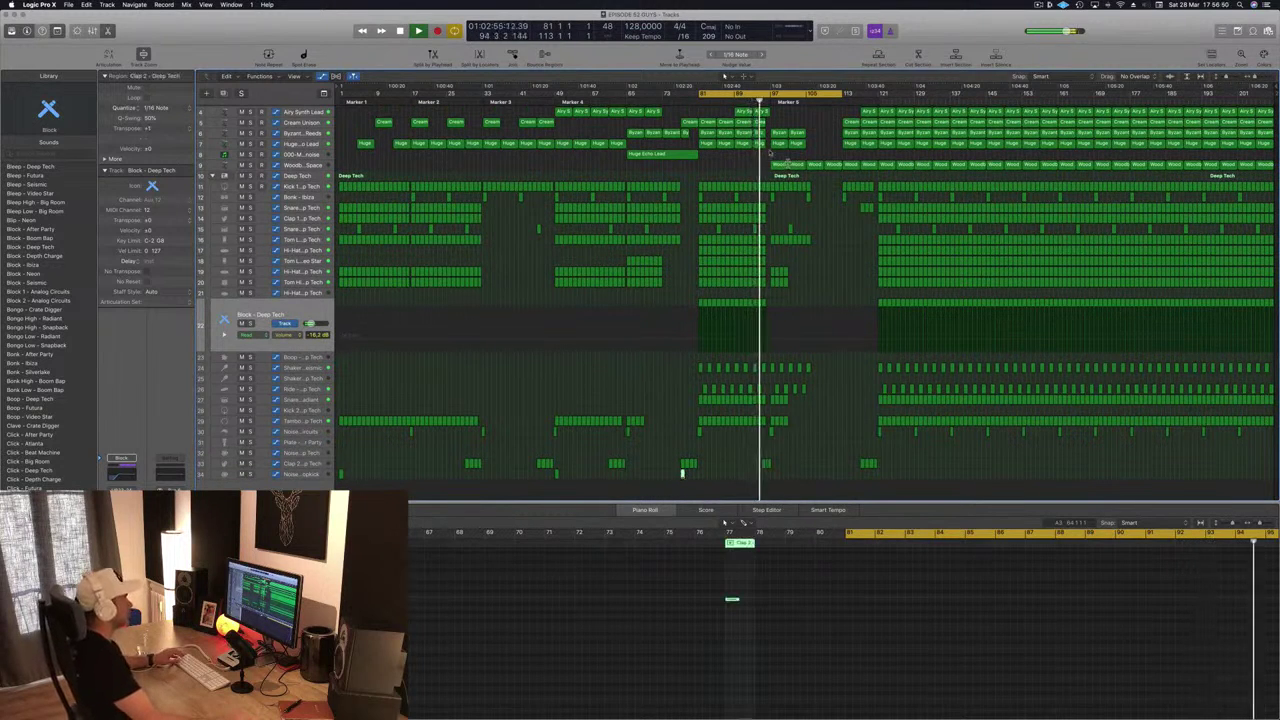
scroll(790, 160, up, 3)
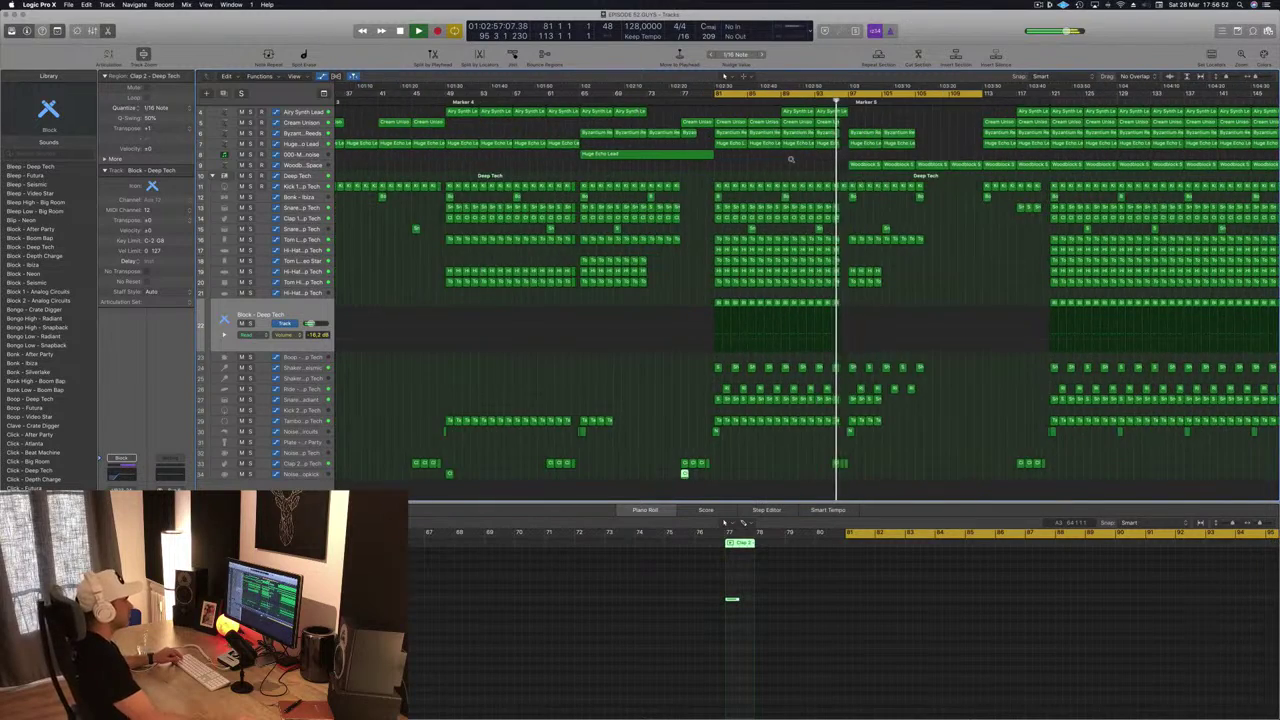
scroll(790, 160, down, 3)
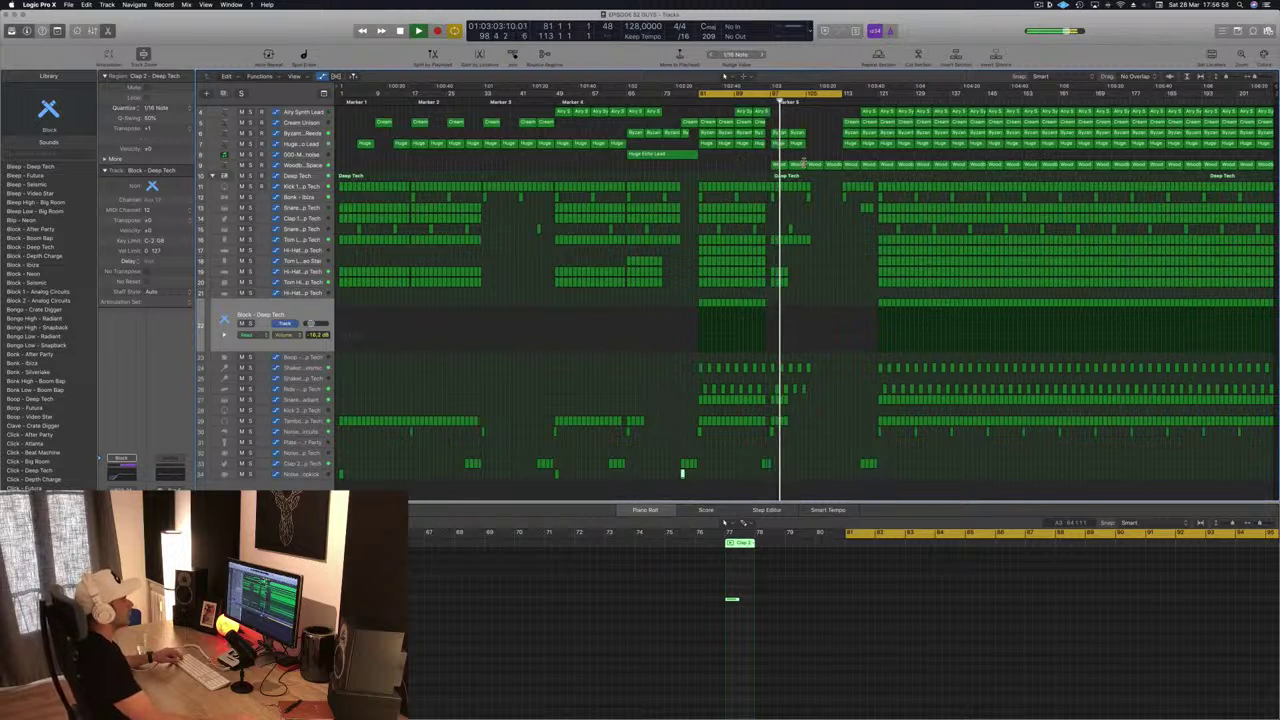
scroll(804, 165, up, 3)
key(space)
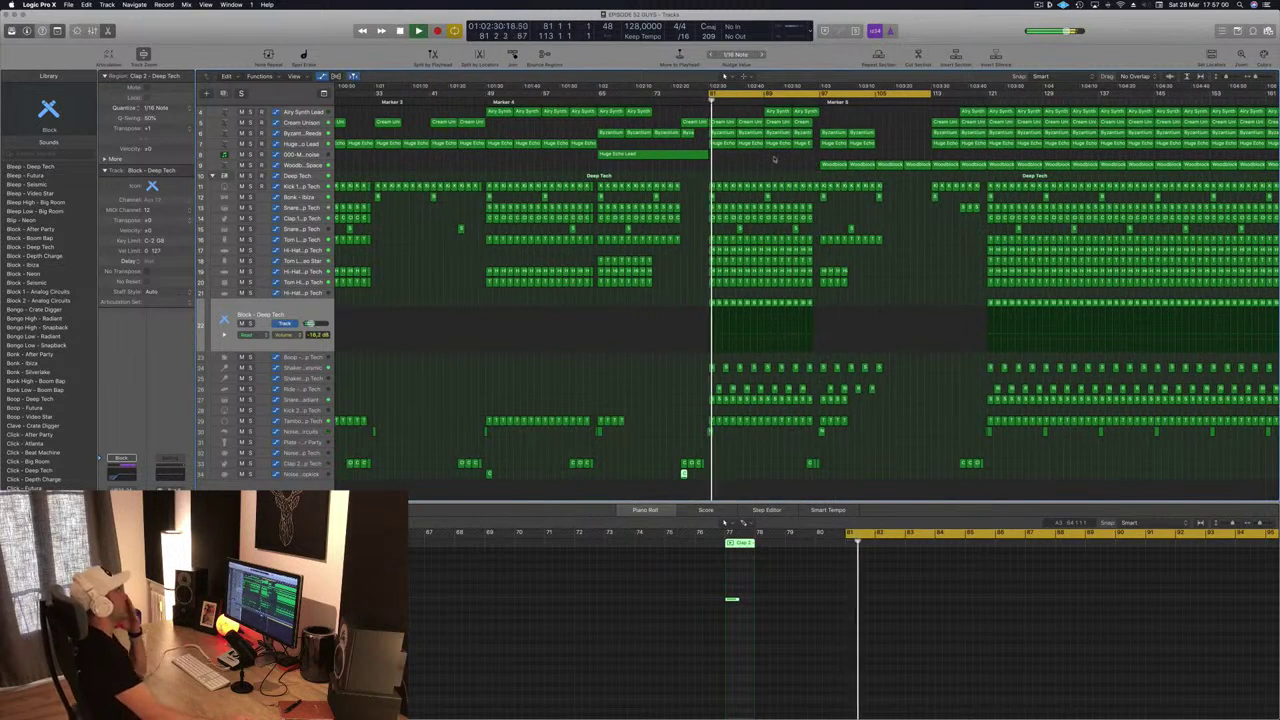
click(774, 159)
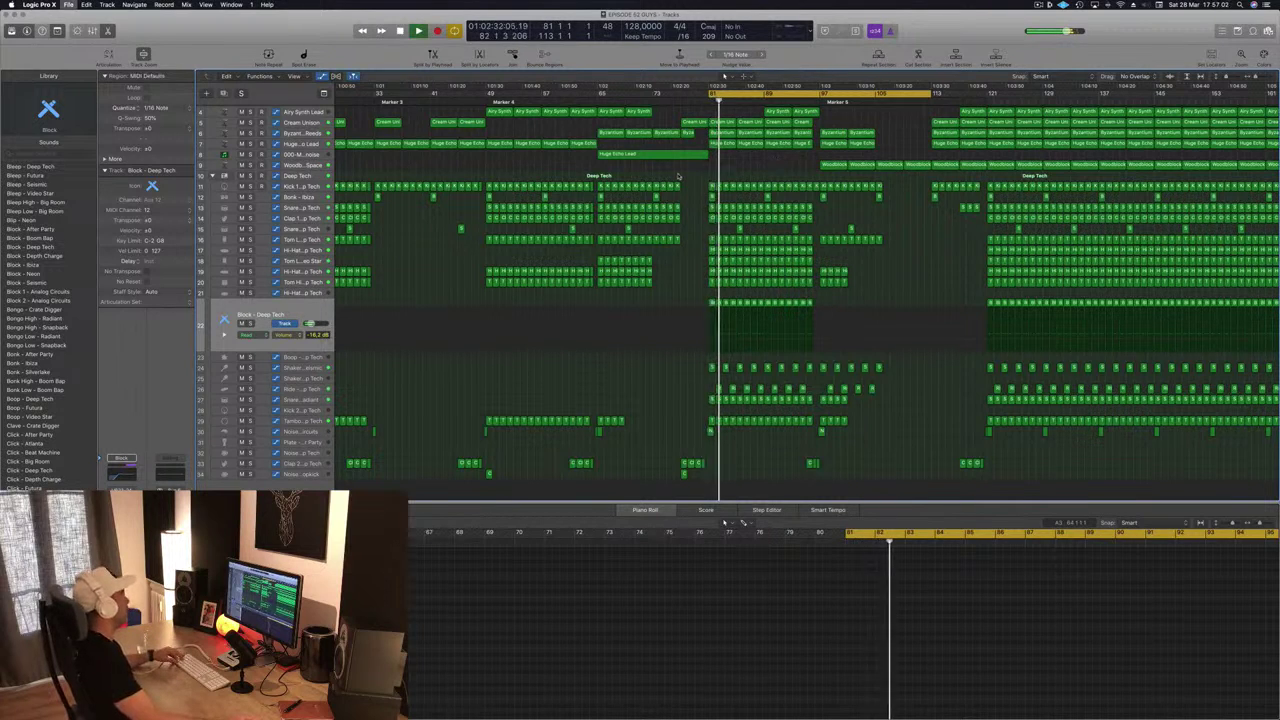
scroll(573, 176, down, 3)
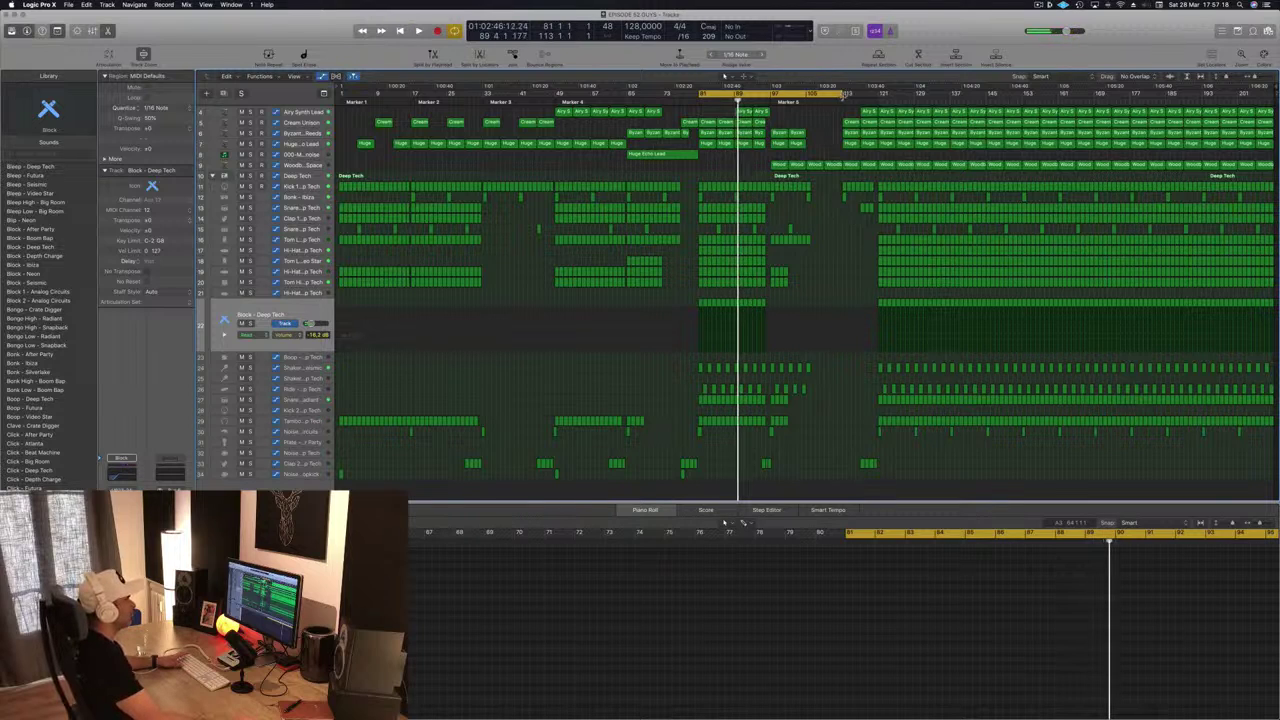
Shorten the cycle area to bars 81–97 and repeat that section of all tracks directly after it.
drag(845, 95, 764, 102)
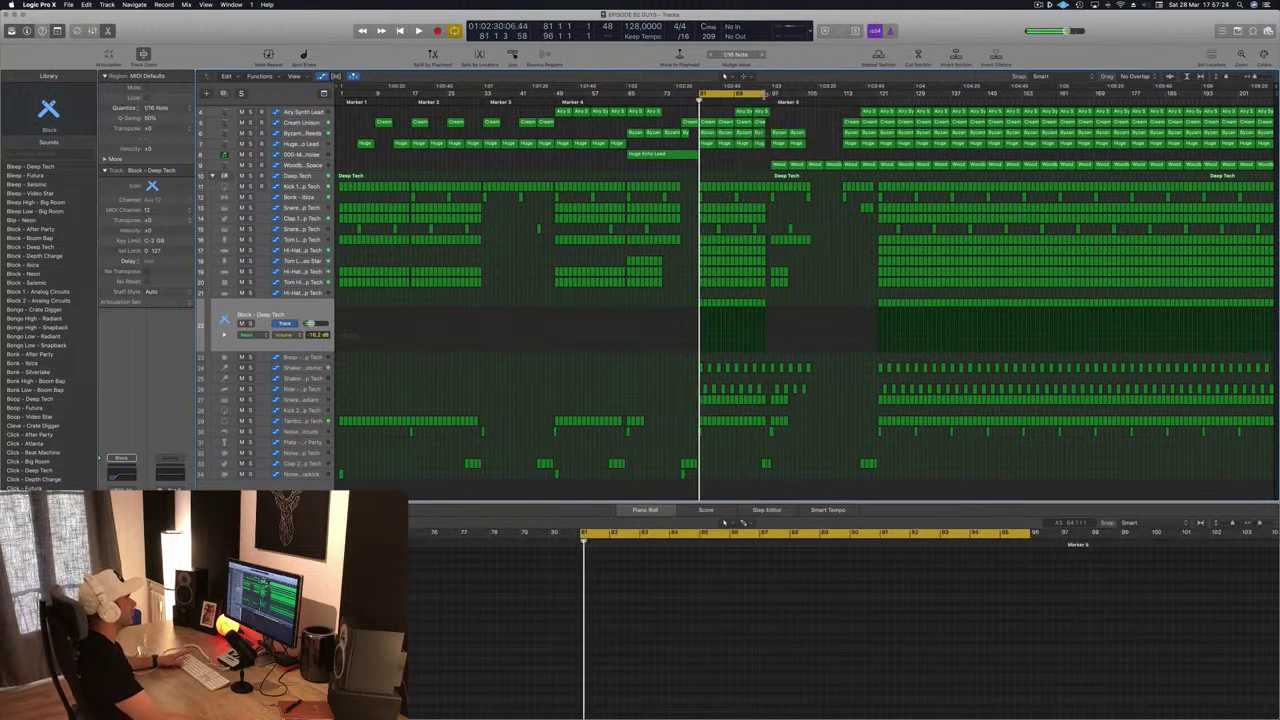
drag(766, 96, 774, 99)
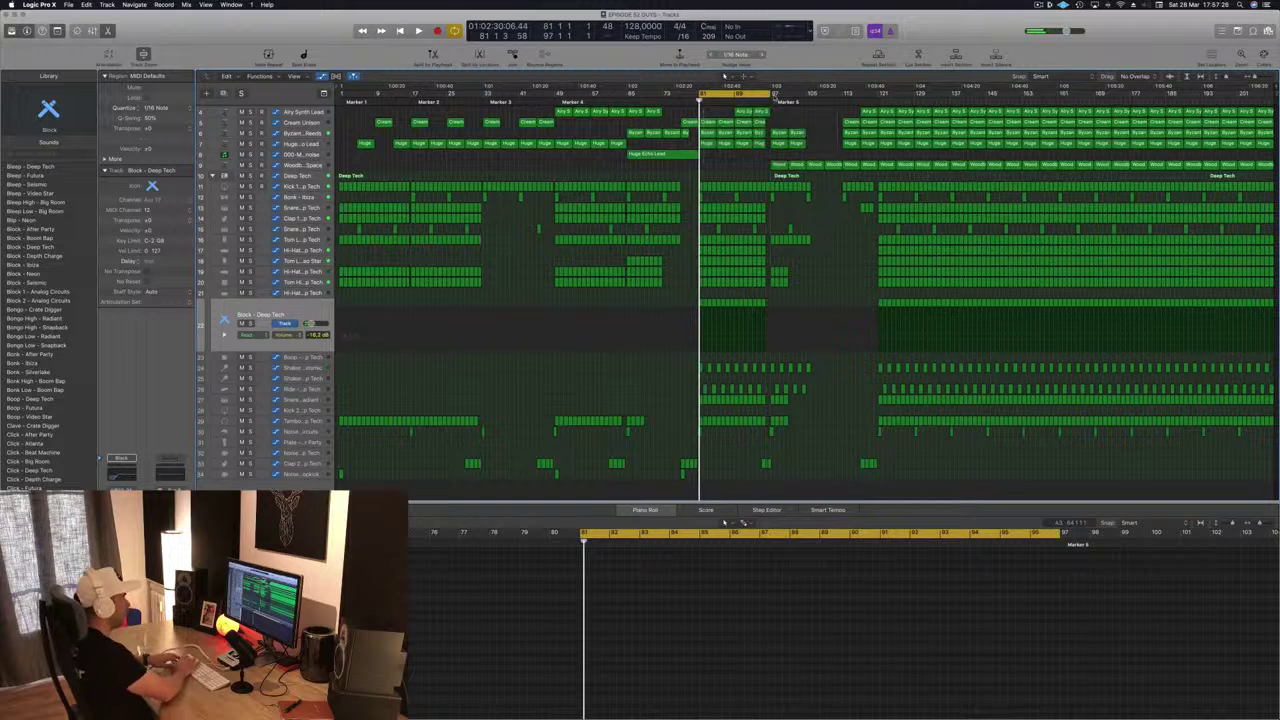
key(ctrl+super+r)
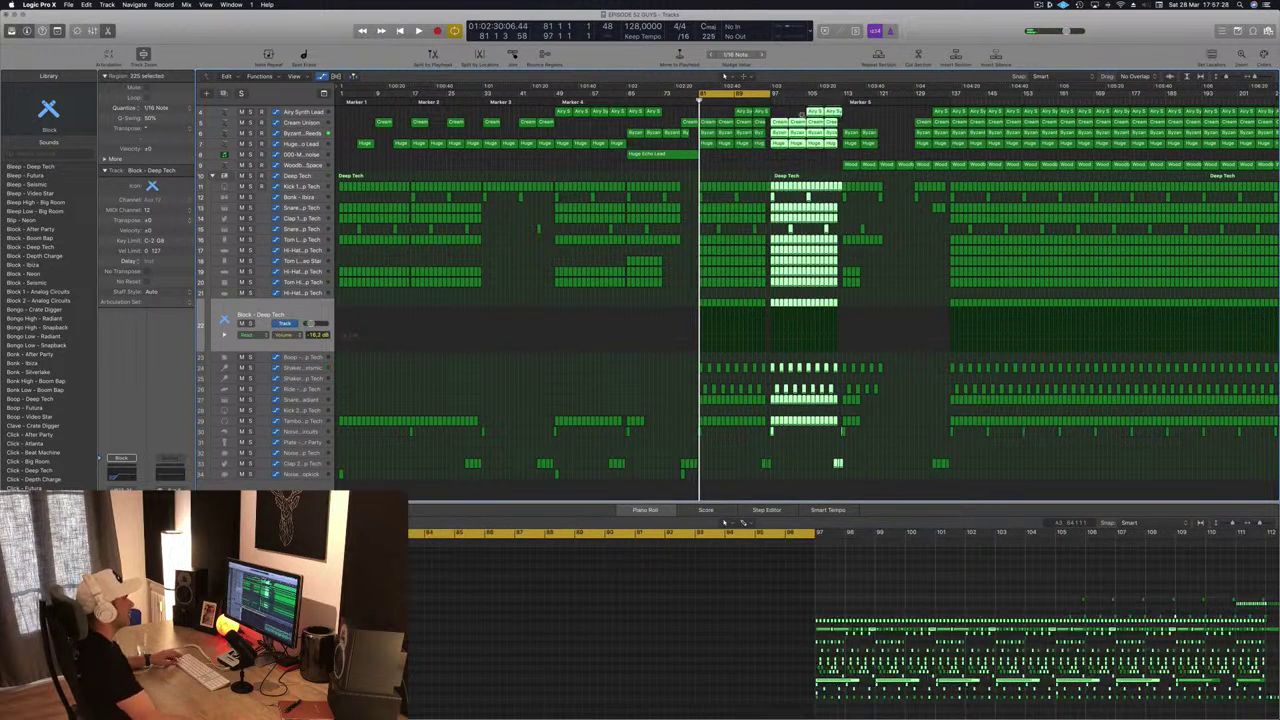
Copy the two Dense Metallic Times and two Airy Synth Lead regions from bar 89 to bar 97, and save the project.
key(super+Left)
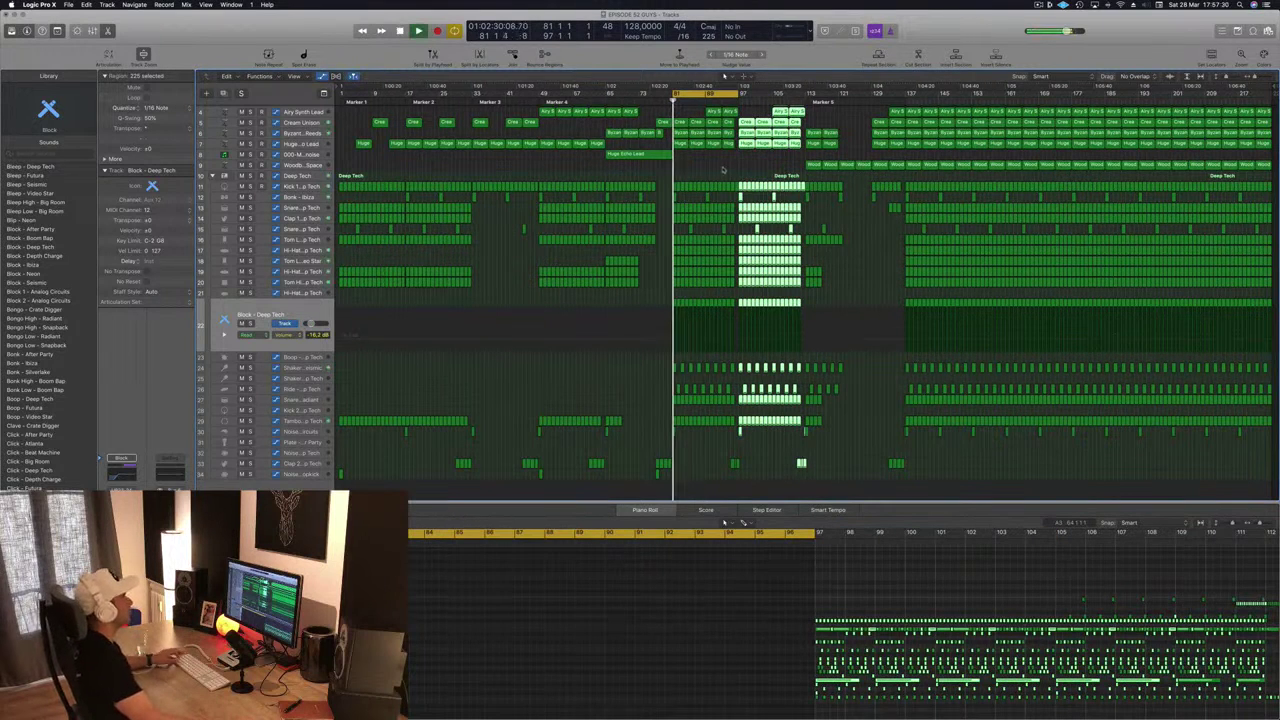
key(super+Right)
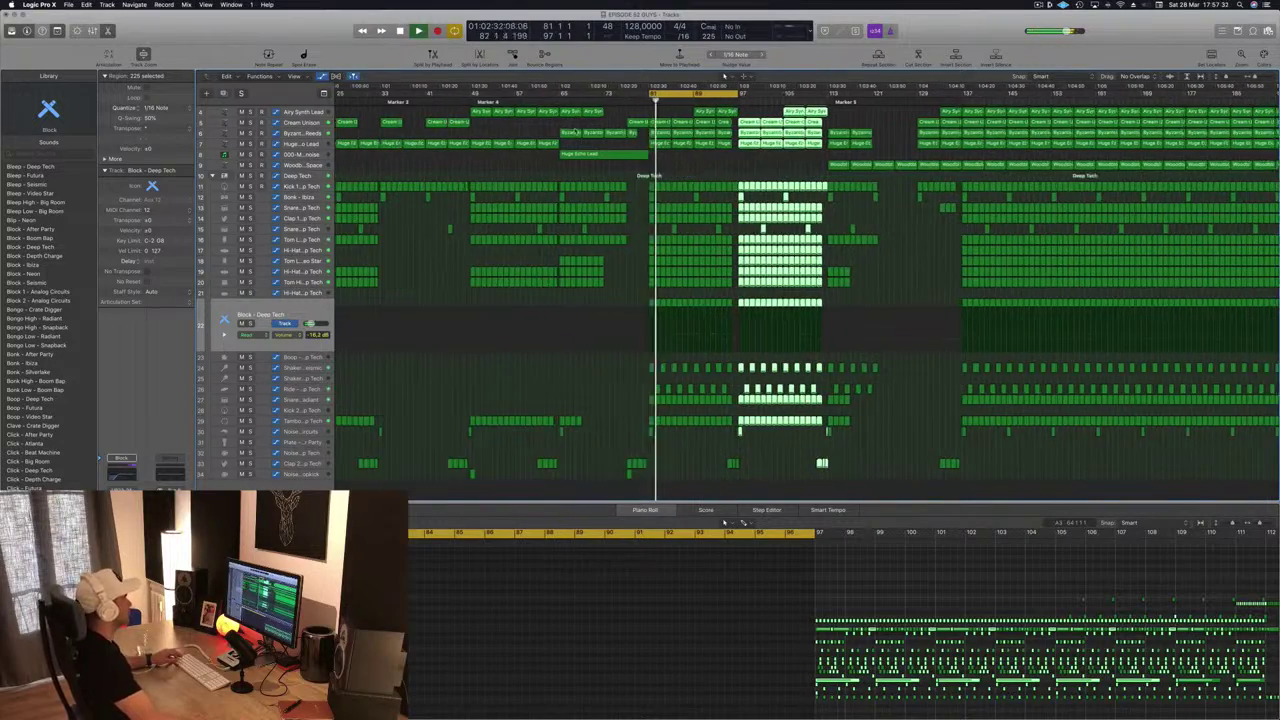
scroll(721, 160, up, 3)
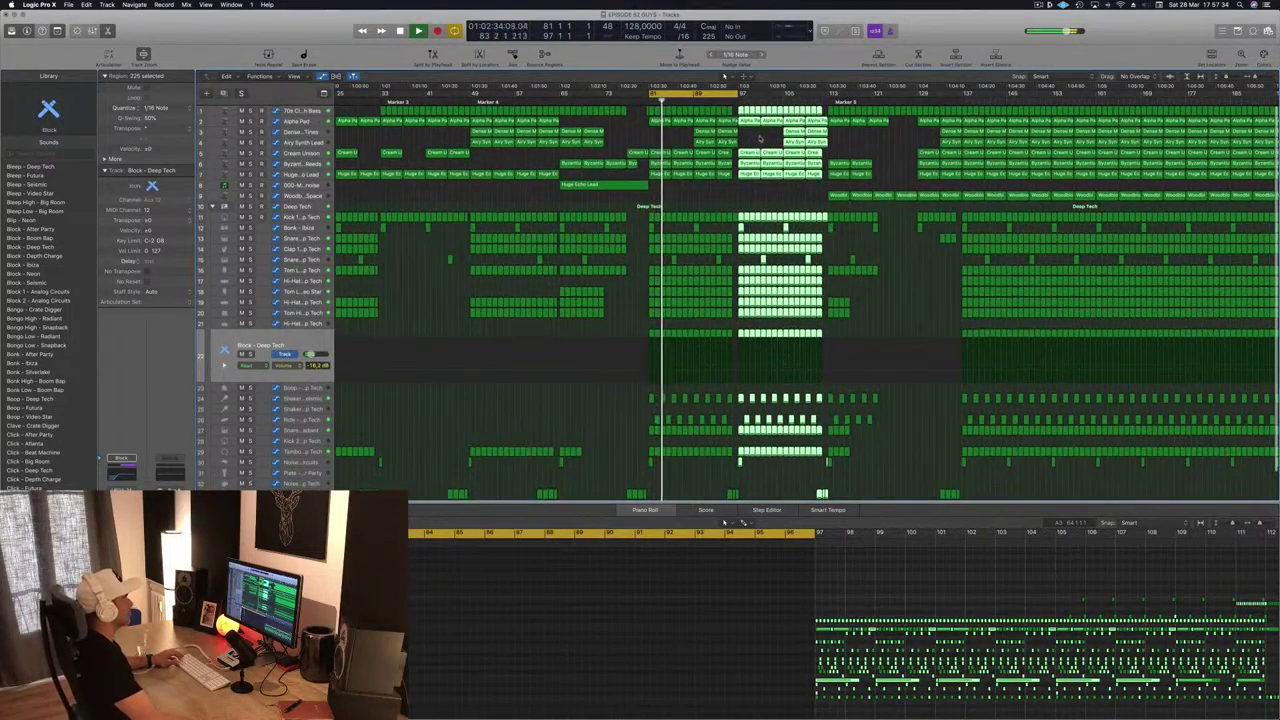
click(748, 135)
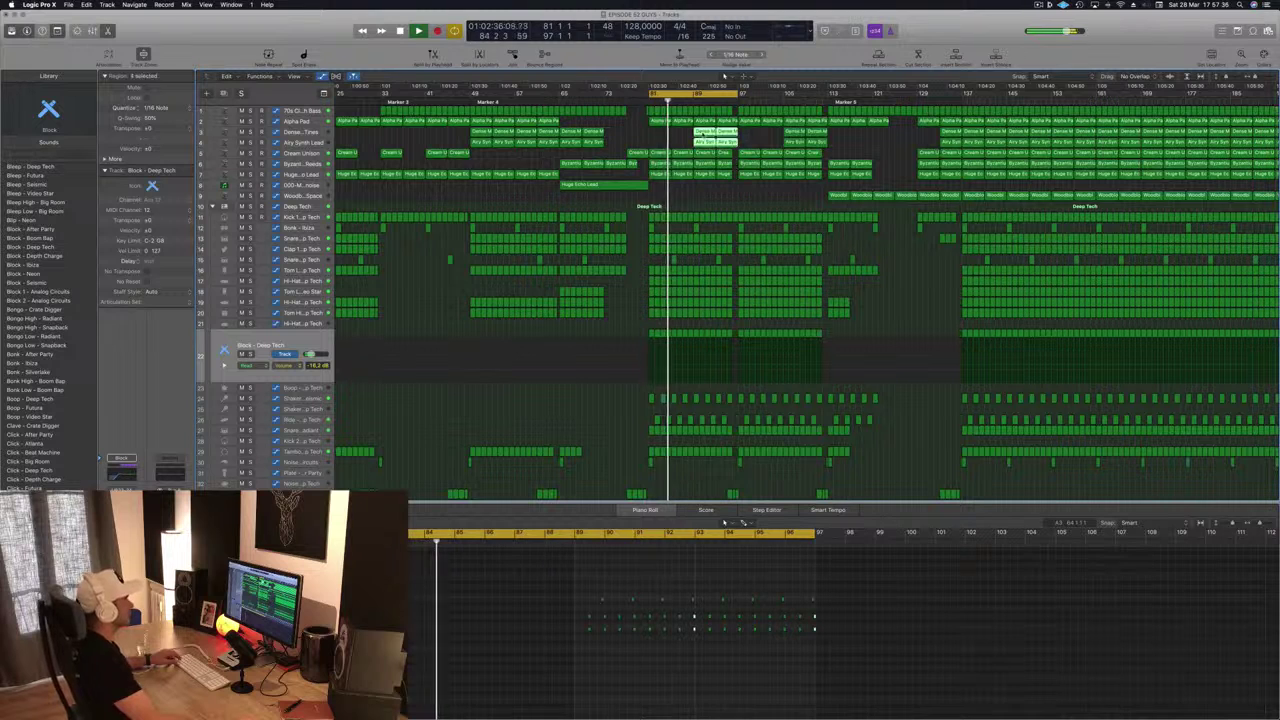
drag(748, 135, 751, 140)
key(super+Left)
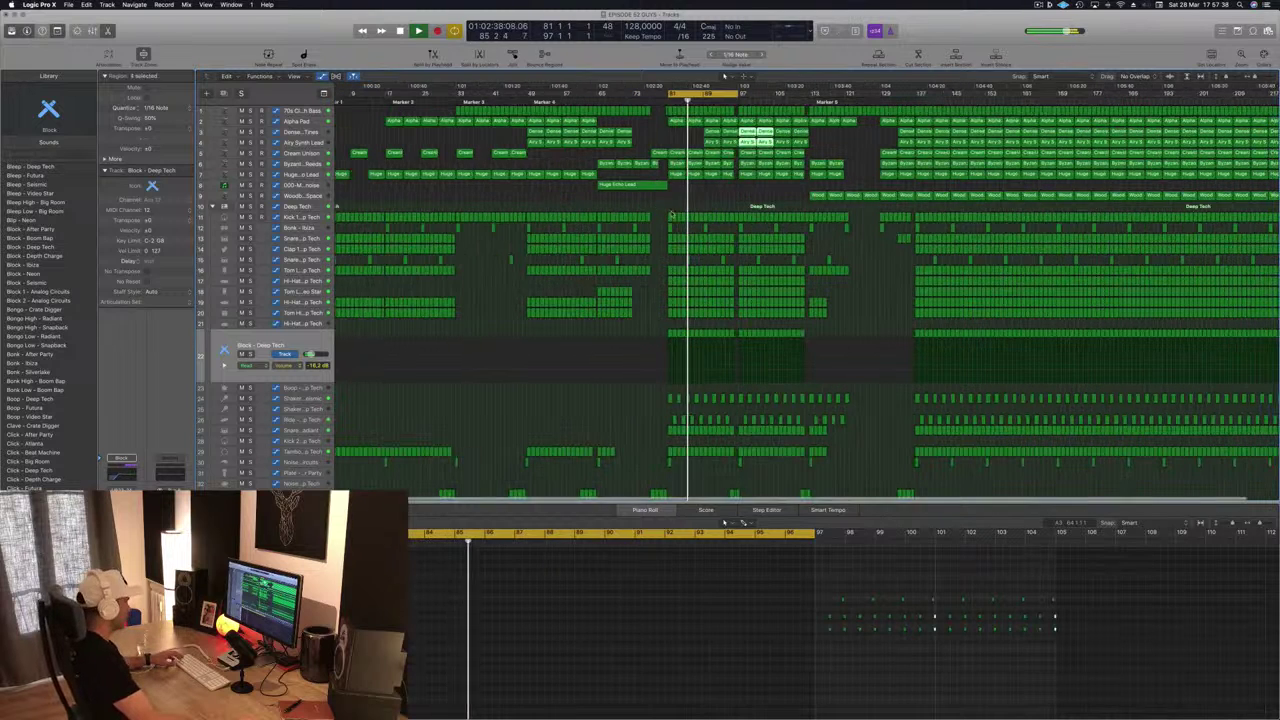
key(super+s)
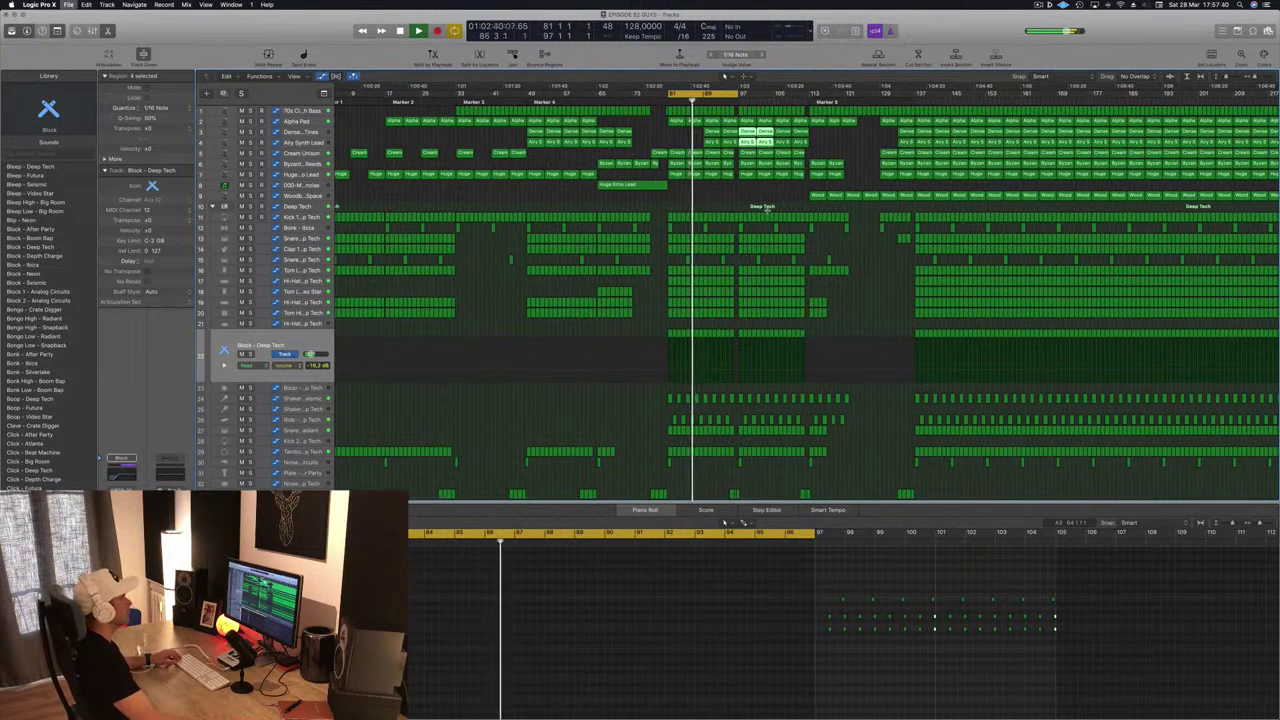
Try the cycled section without the Tambourine regions in bars 81–97, and undo their deletion.
key(super+Right)
scroll(690, 320, down, 2)
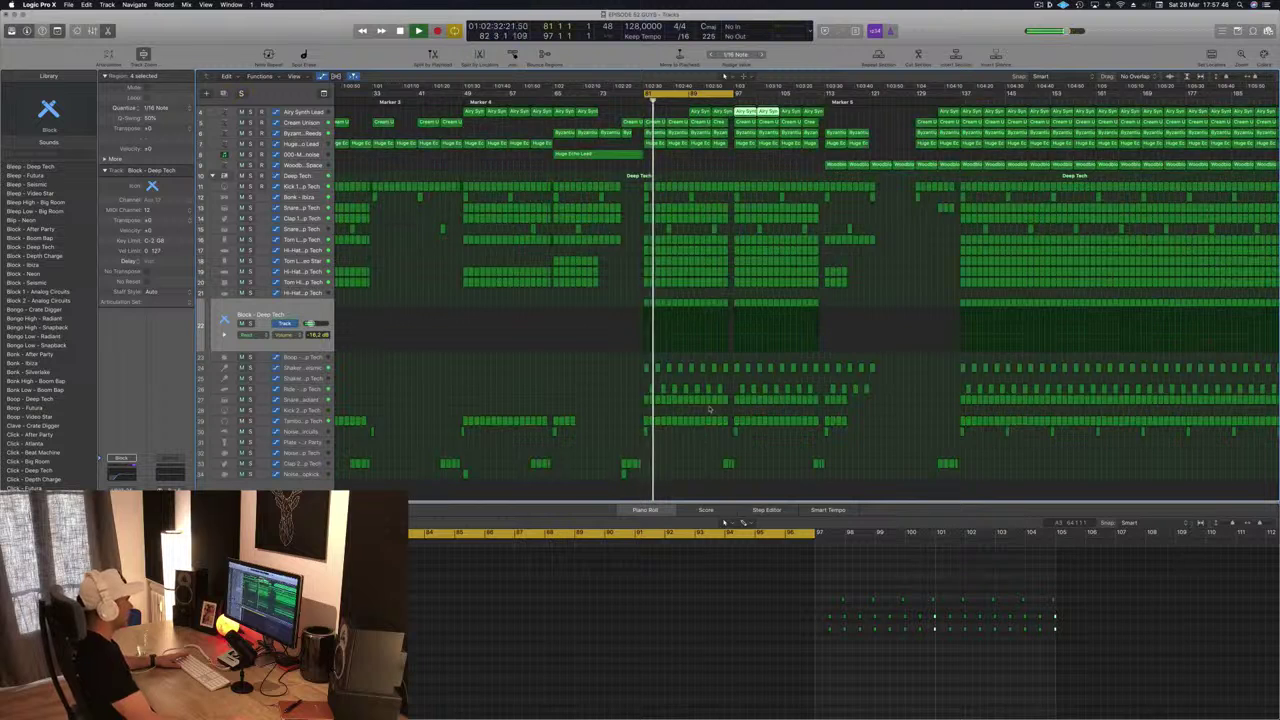
click(646, 420)
key(Delete)
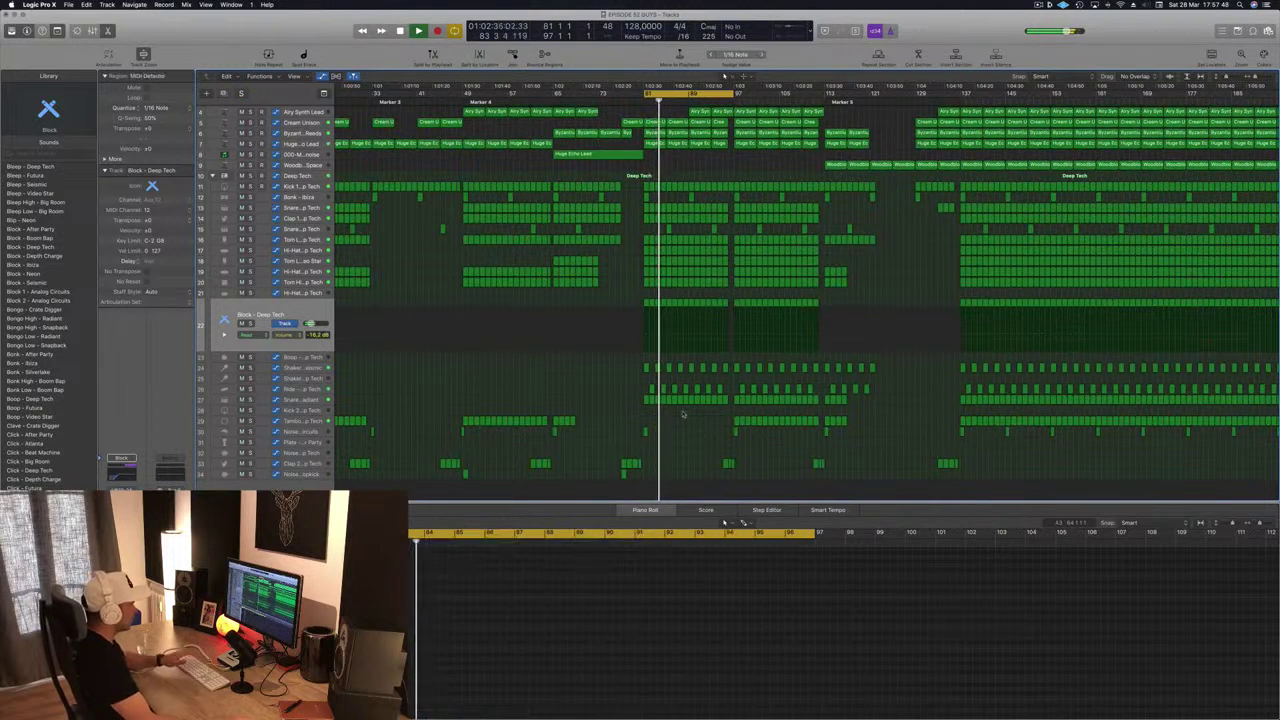
key(super+z)
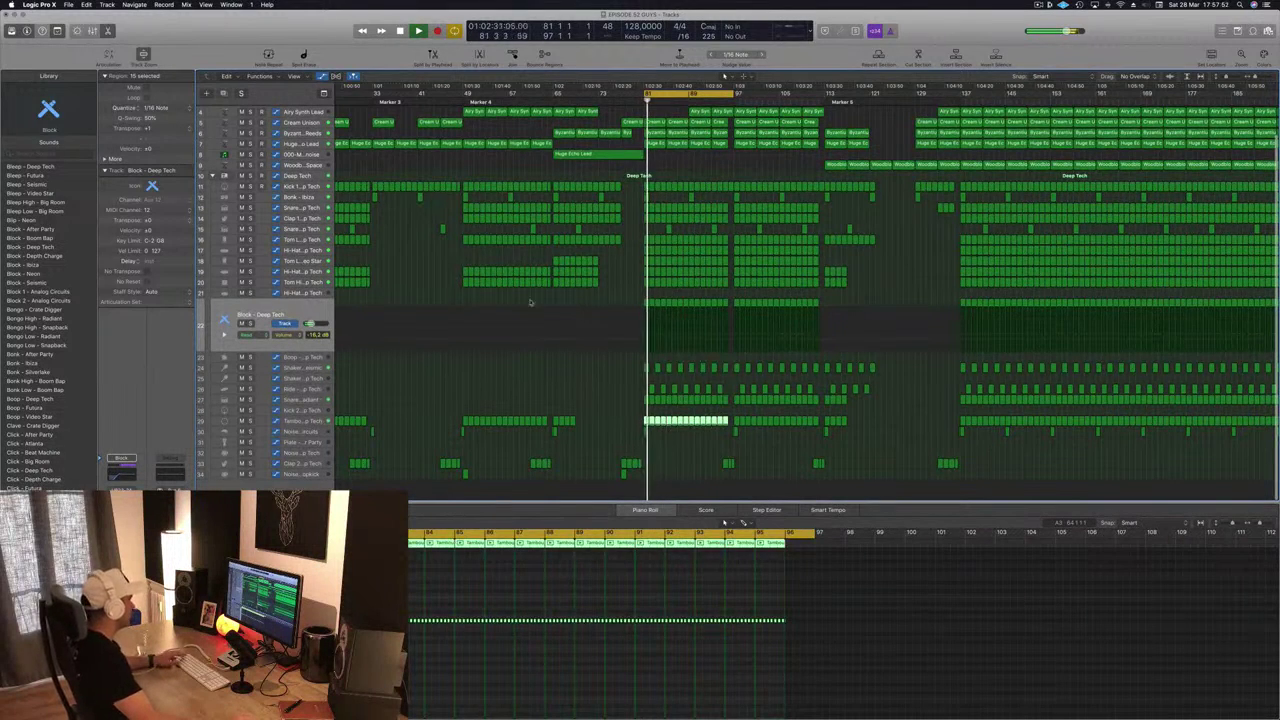
Delete the Block and Hi-Hat 1 regions within the cycled bars 81–97, and save the project.
drag(625, 297, 731, 306)
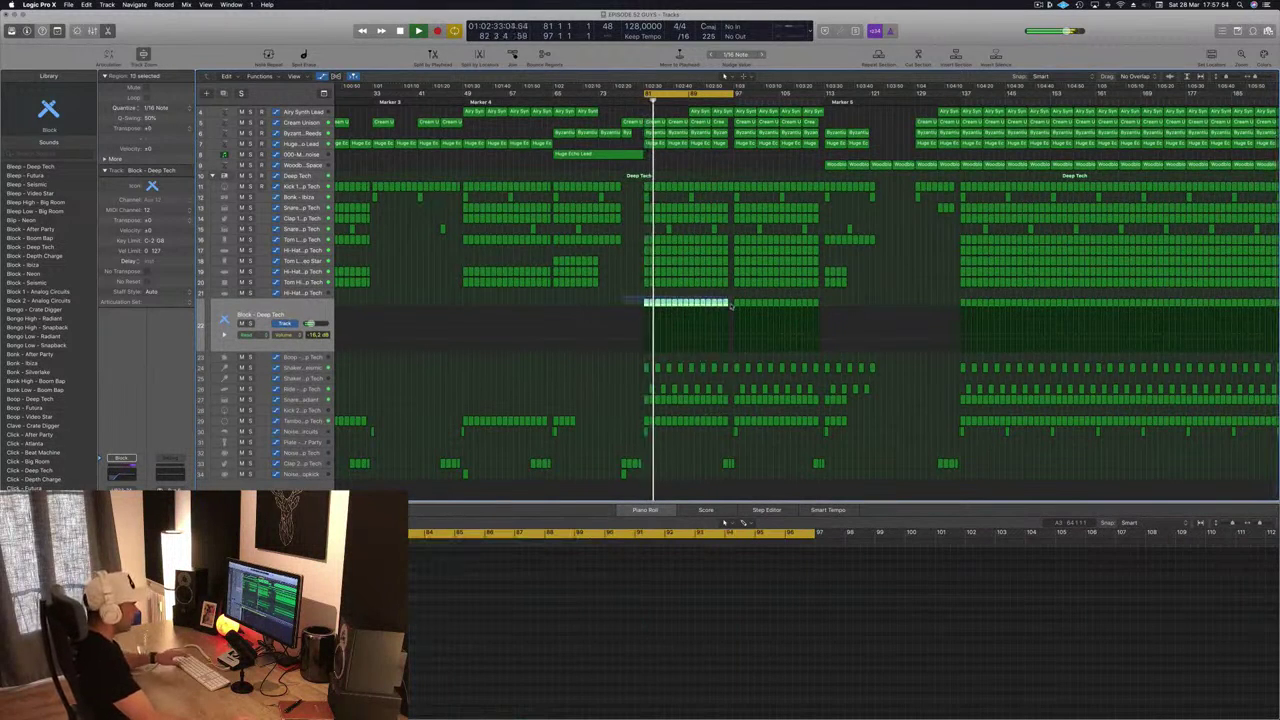
key(super+s)
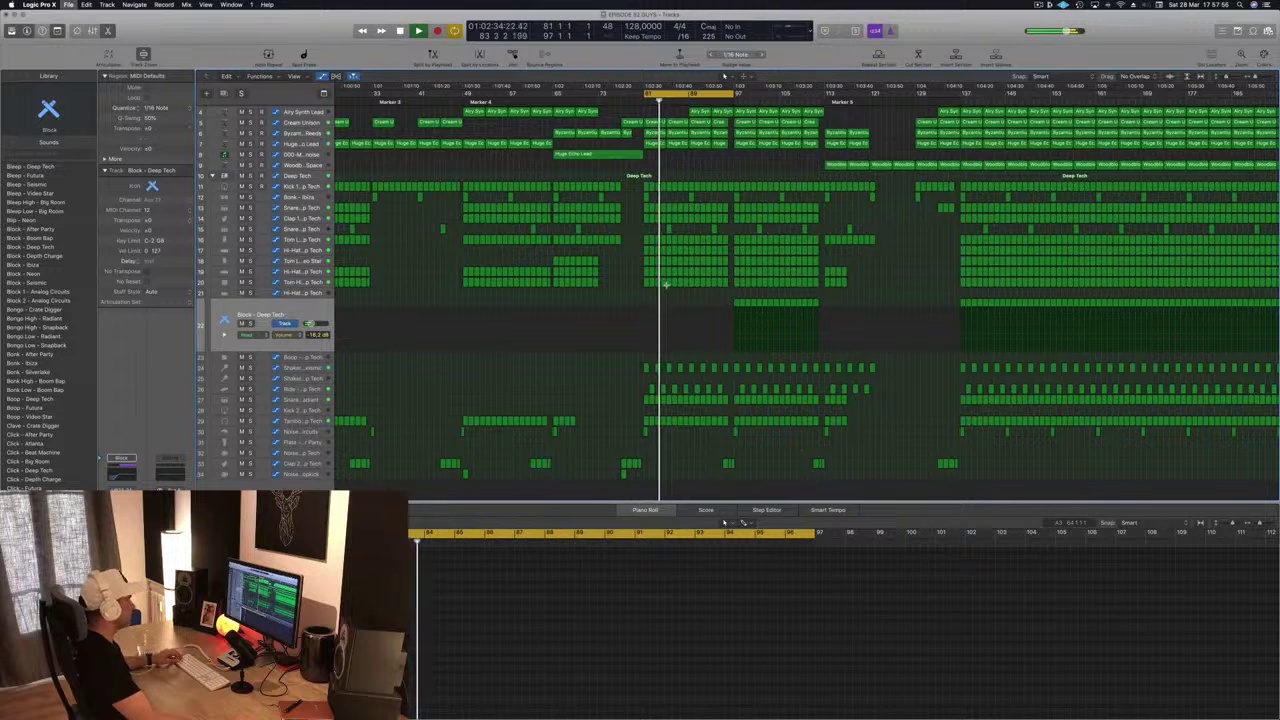
scroll(632, 260, up, 1)
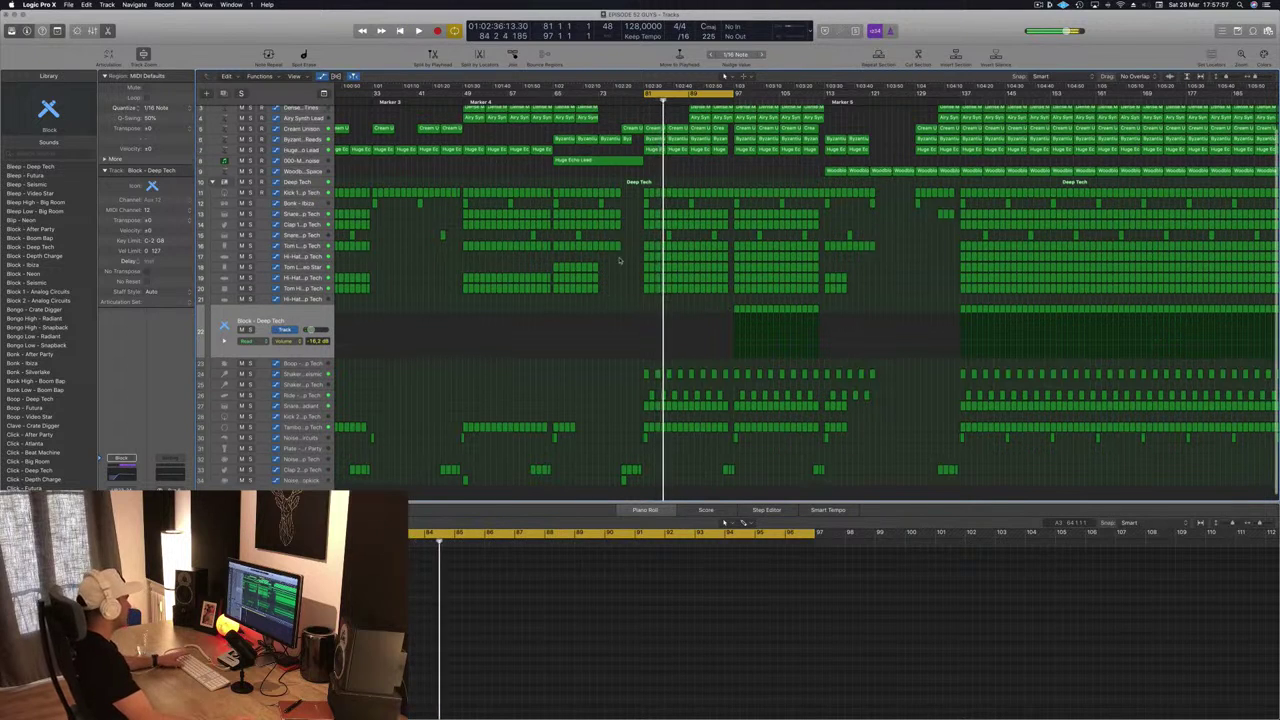
click(310, 256)
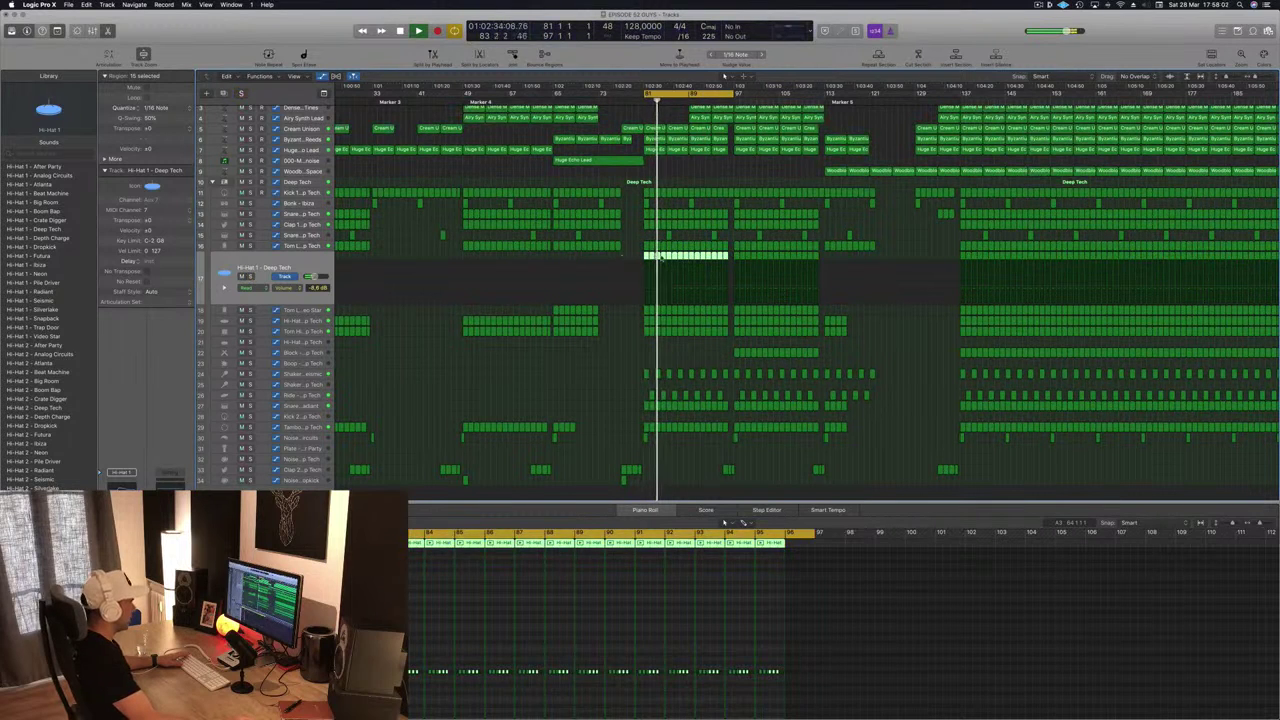
drag(641, 259, 730, 260)
key(Delete)
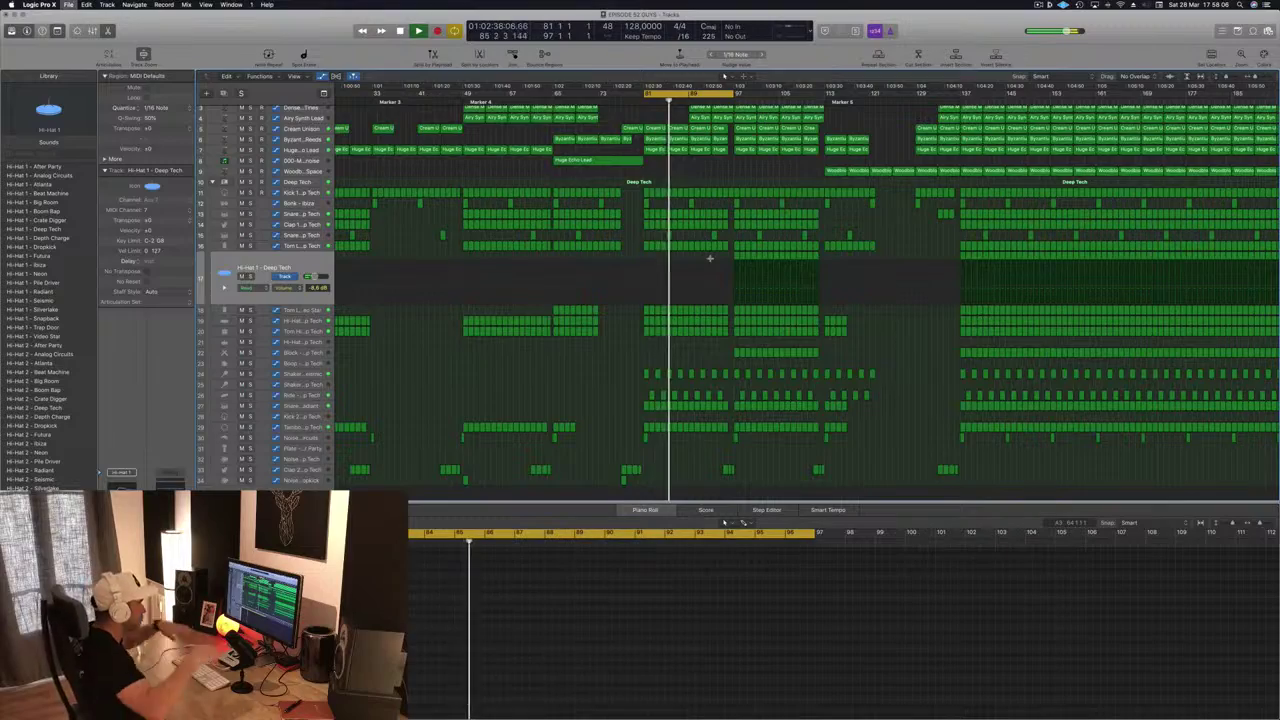
Check the Alpha Pad track in solo and delete its regions between bars 89 and 101.
scroll(711, 259, left, 3)
scroll(745, 152, up, 1)
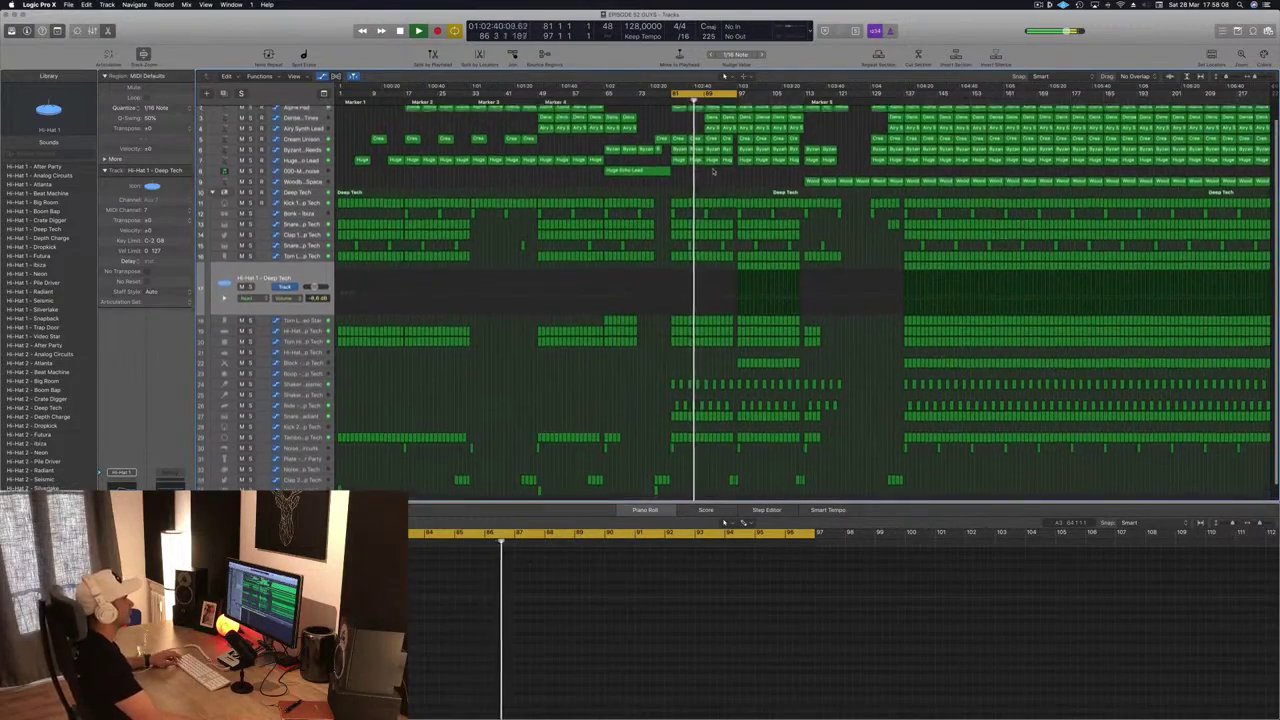
scroll(745, 150, up, 2)
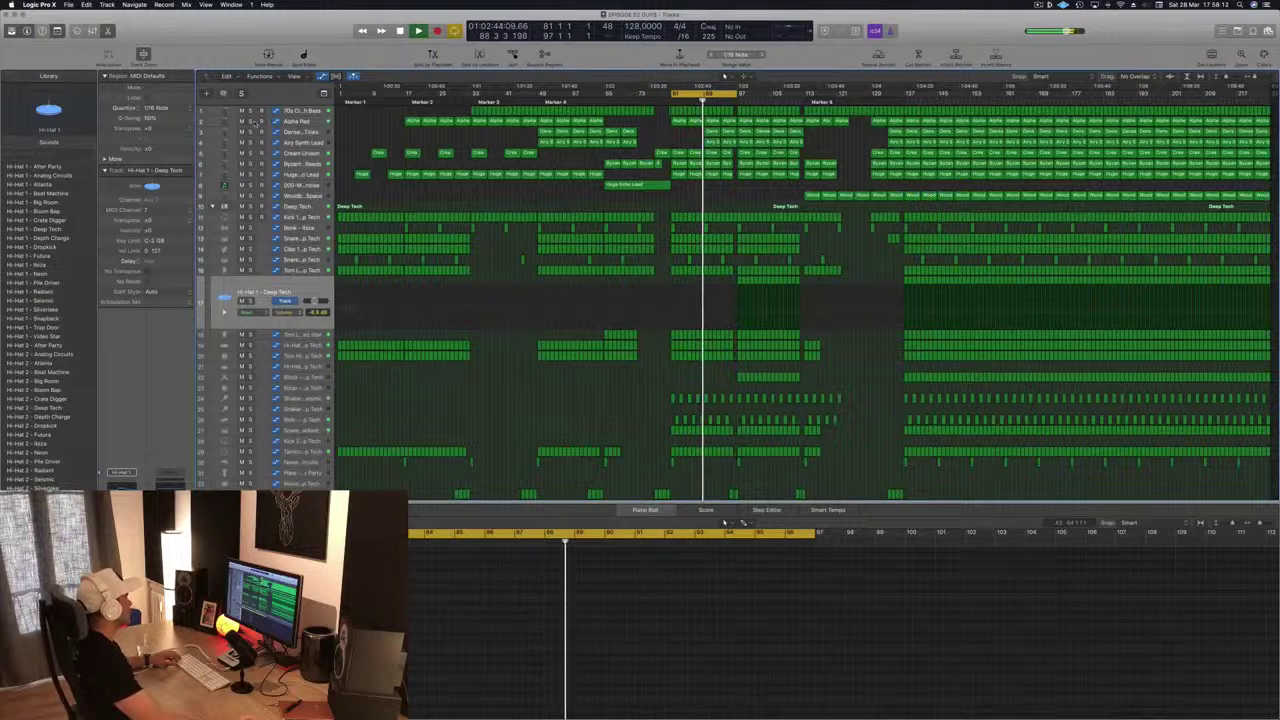
key(s)
key(s)
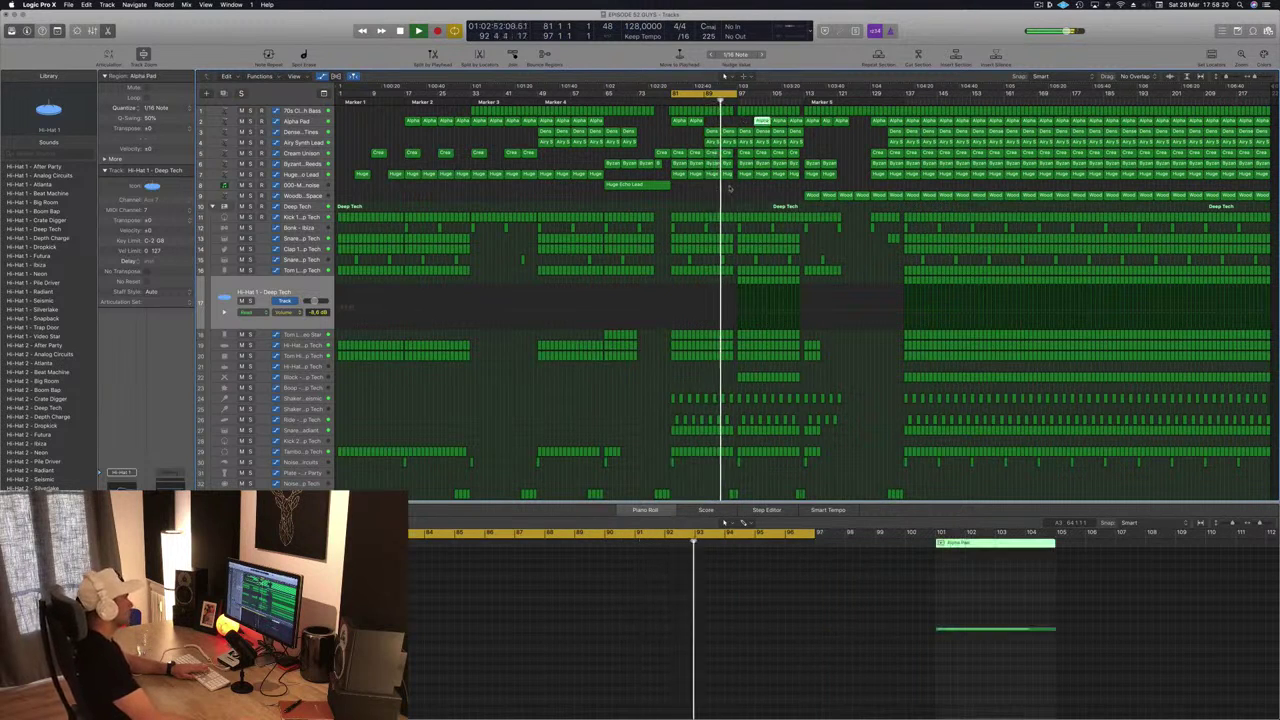
Audition the Huge Echo Lead and Airy Synth Lead tracks in solo during playback, and return to the full mix.
click(251, 174)
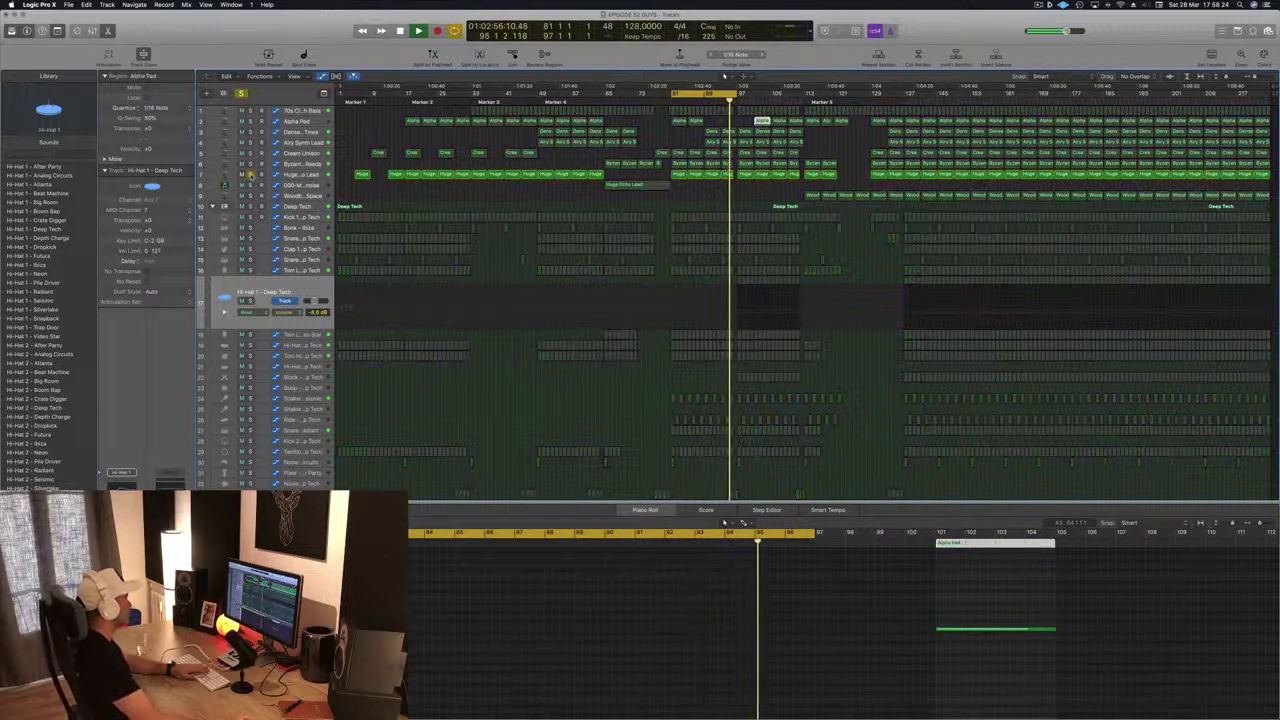
key(s)
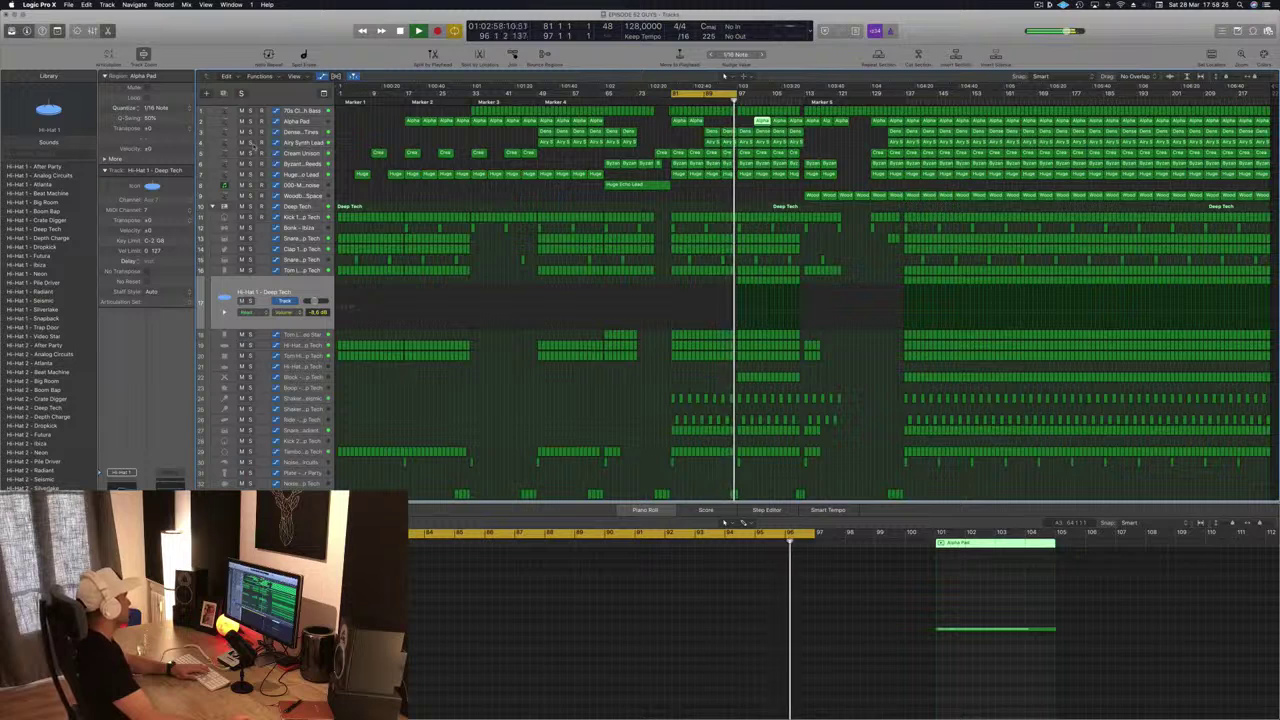
click(251, 143)
click(251, 143)
Delete the Cream Unison regions in bars 97–113 and extend the cycle area to bar 113.
click(253, 153)
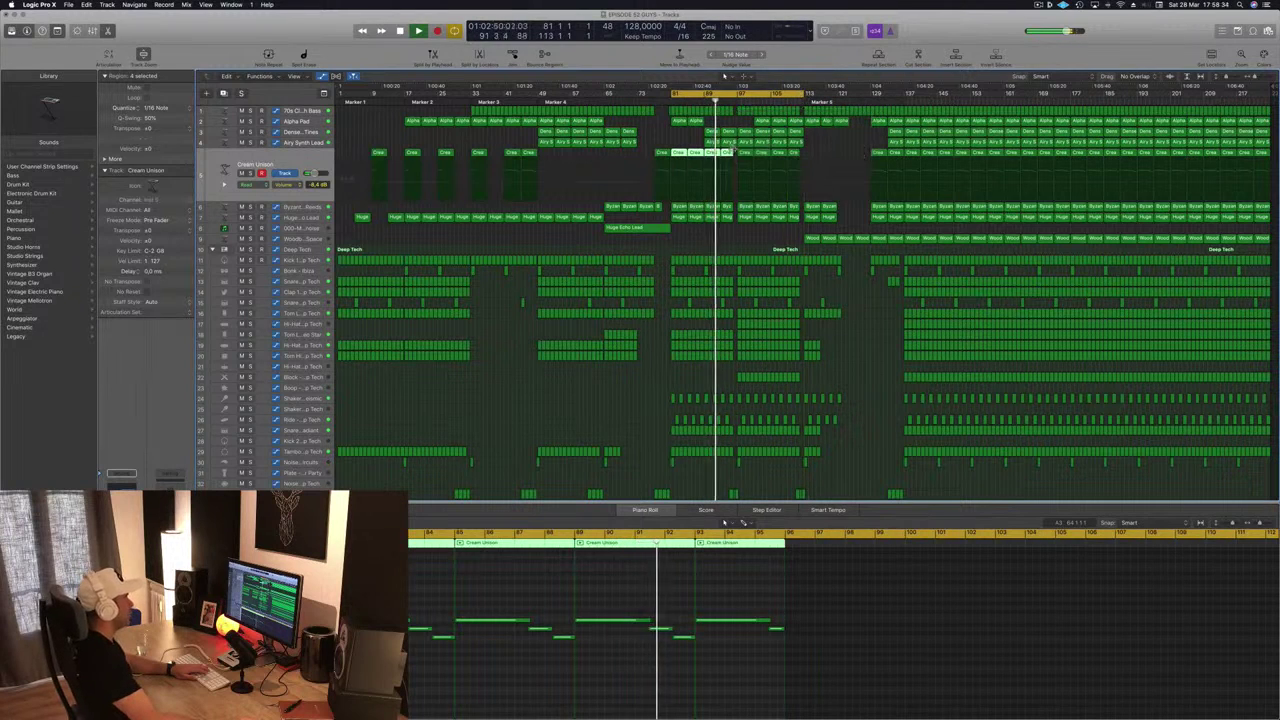
click(820, 155)
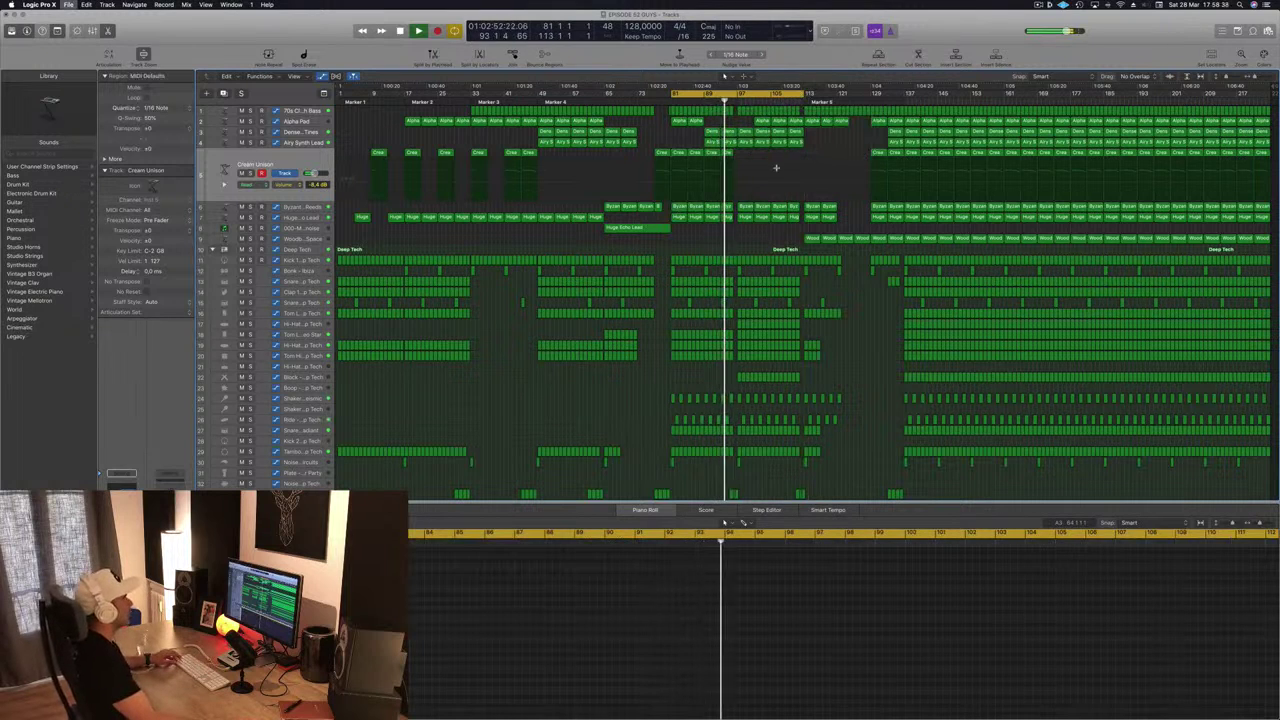
Delete the Alpha Pad regions between bars 101 and 113.
key(super+Right)
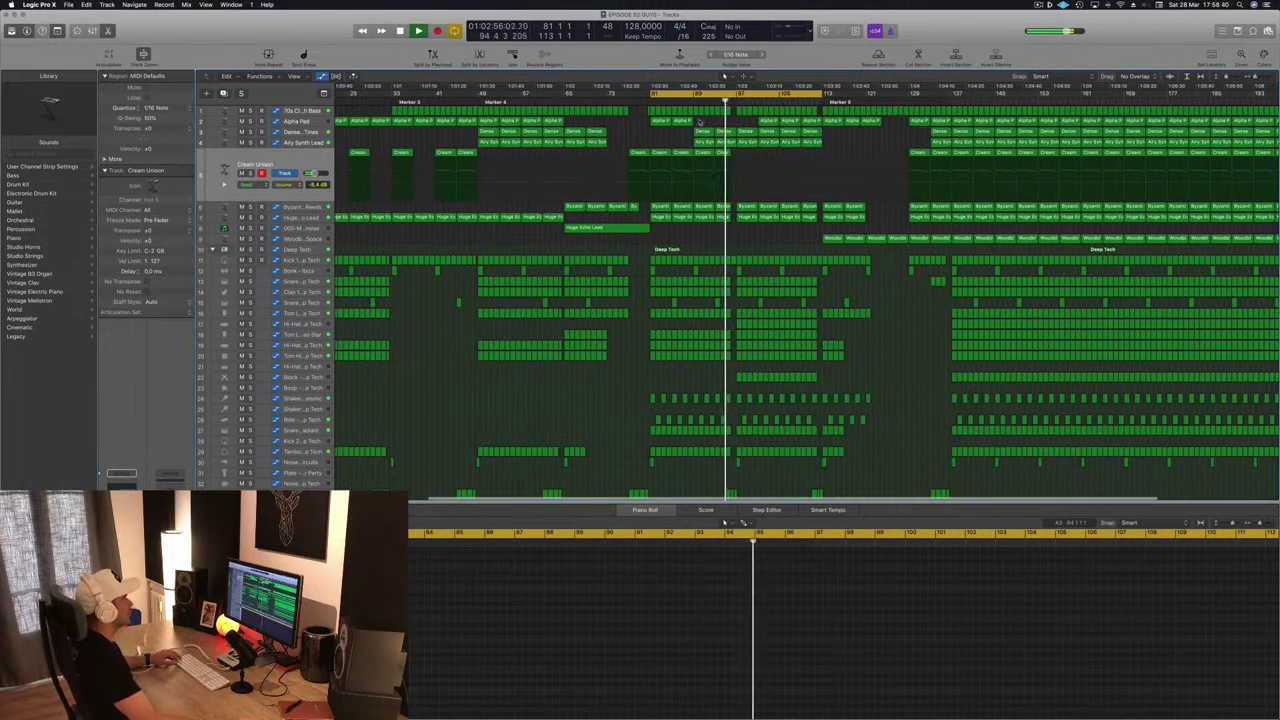
drag(707, 124, 665, 120)
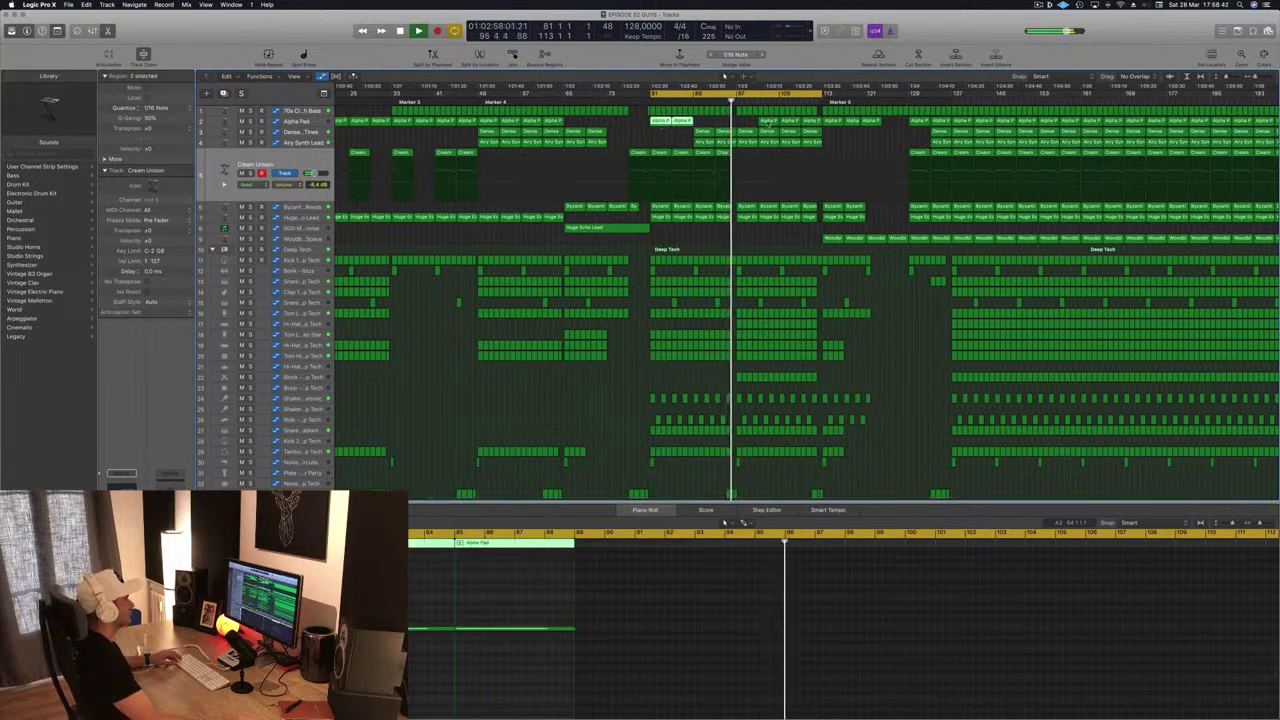
click(767, 122)
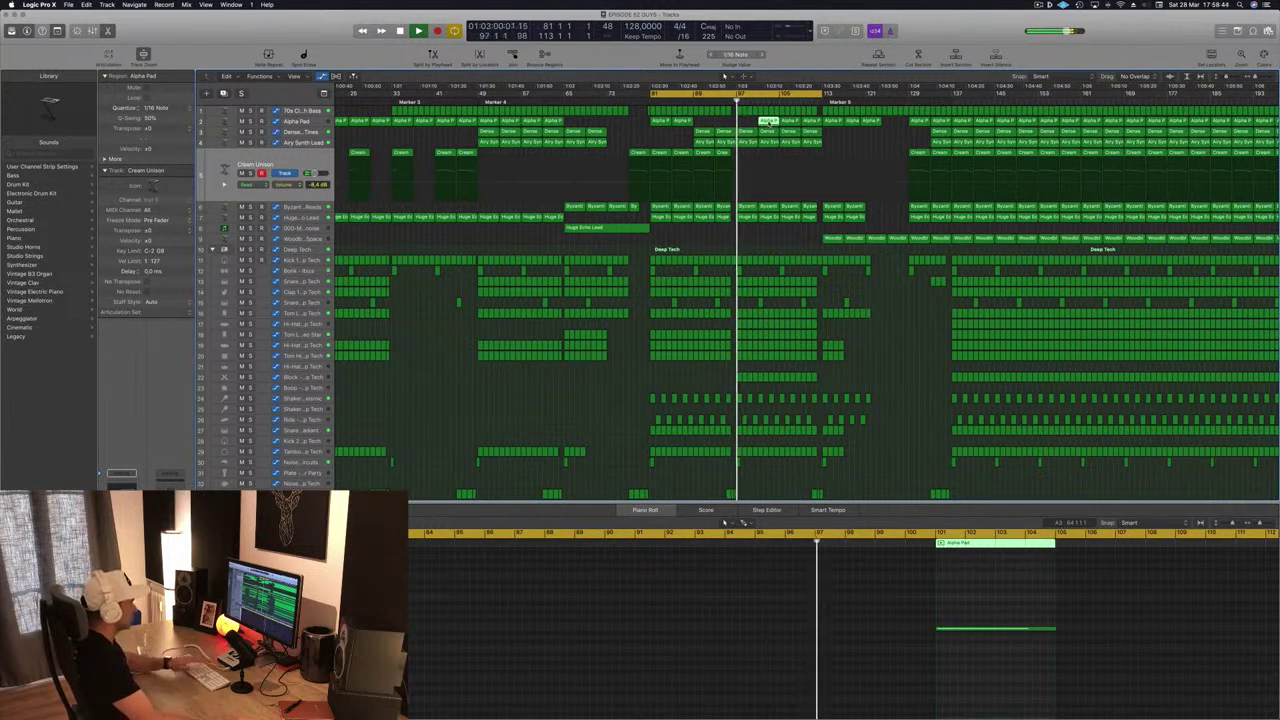
key(Delete)
drag(772, 125, 813, 120)
key(Delete)
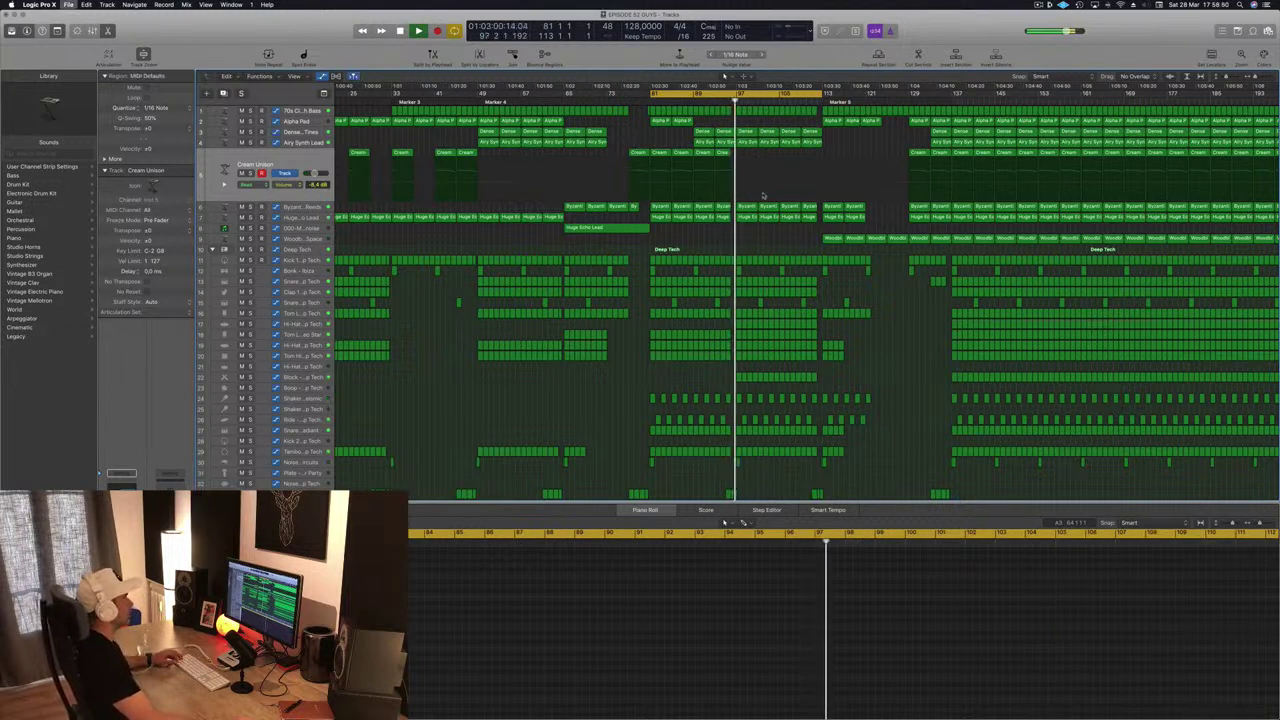
Automate the 70s Classic Synth Bass cutoff to rise from bar 89 to about 42% at bar 97, and save the project.
key(super+Right)
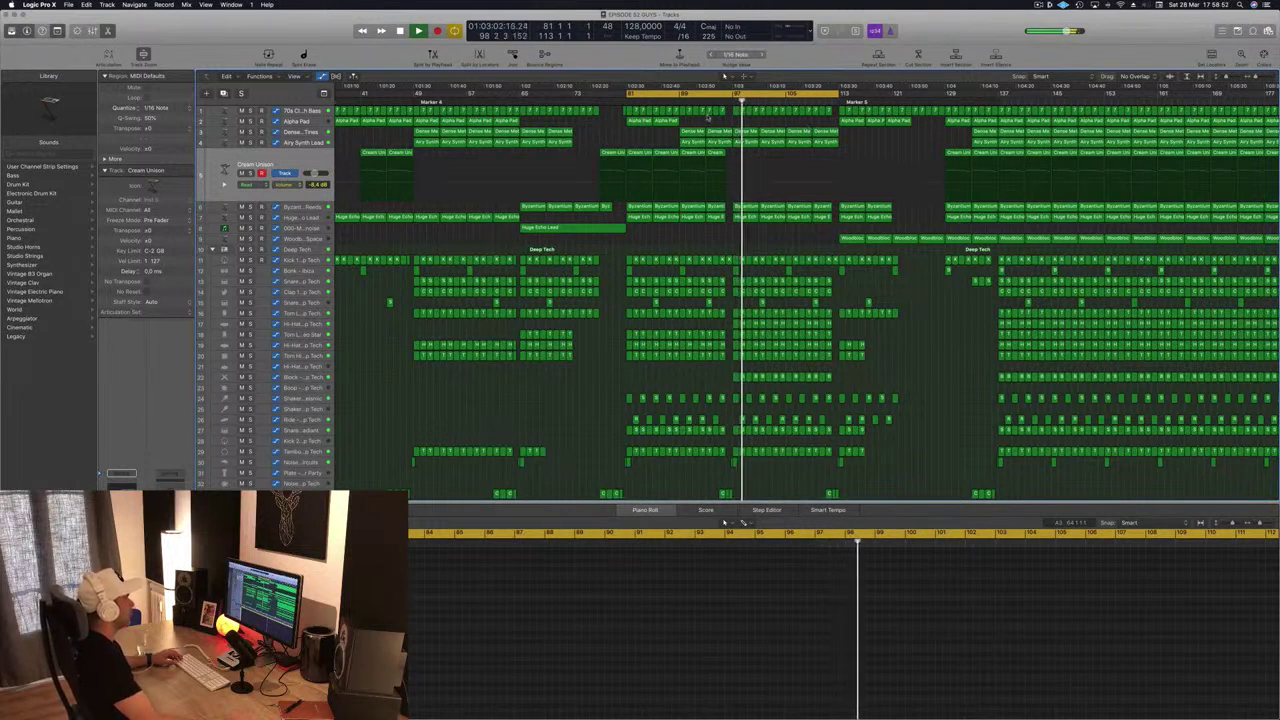
click(707, 117)
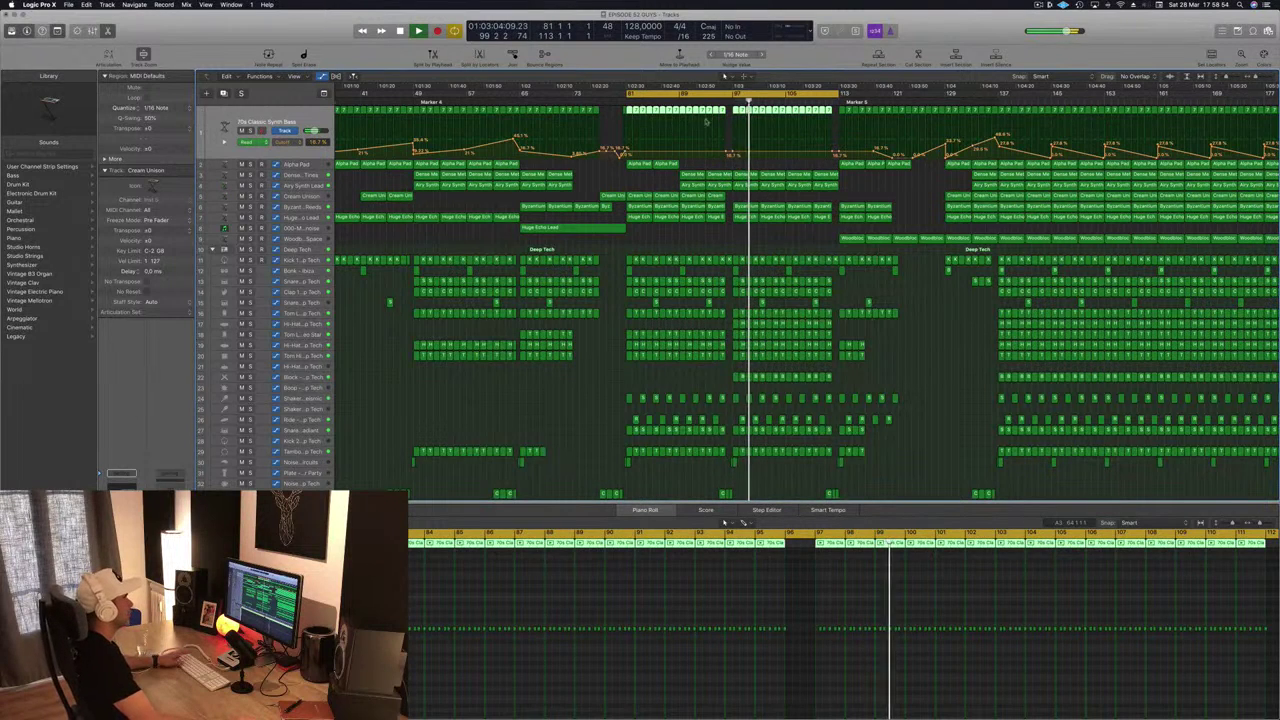
key(space)
key(space)
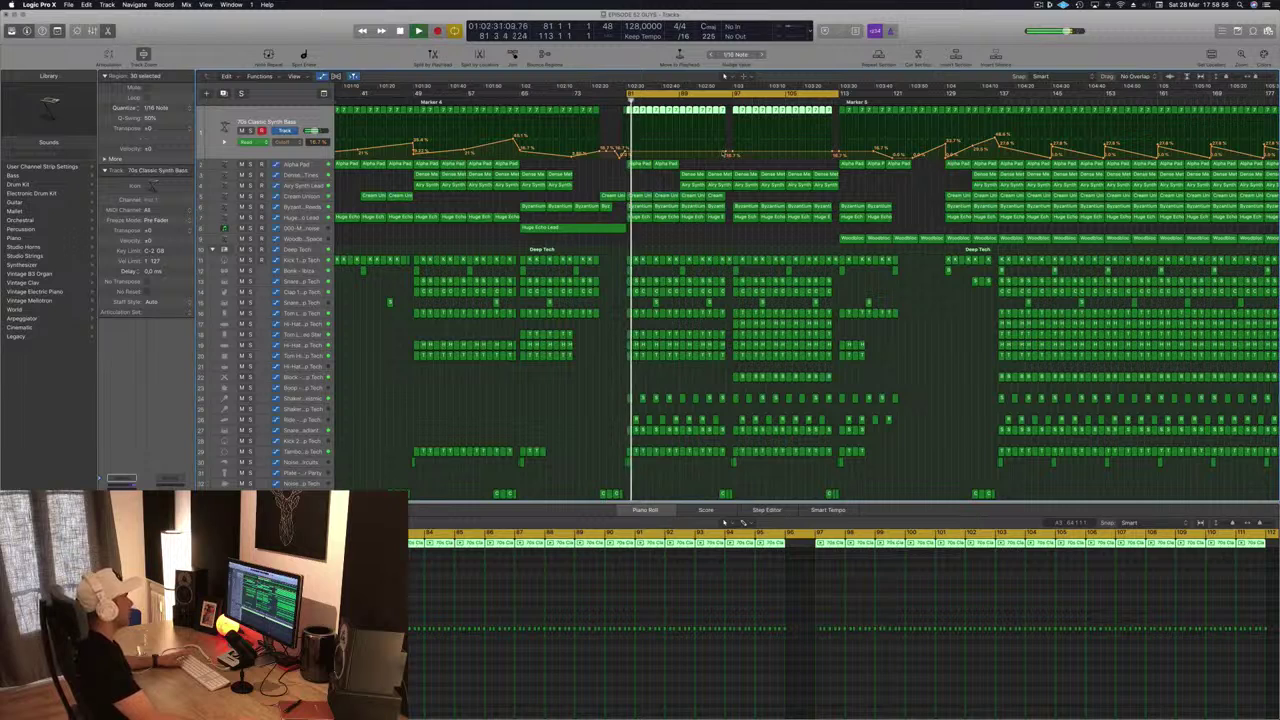
click(682, 152)
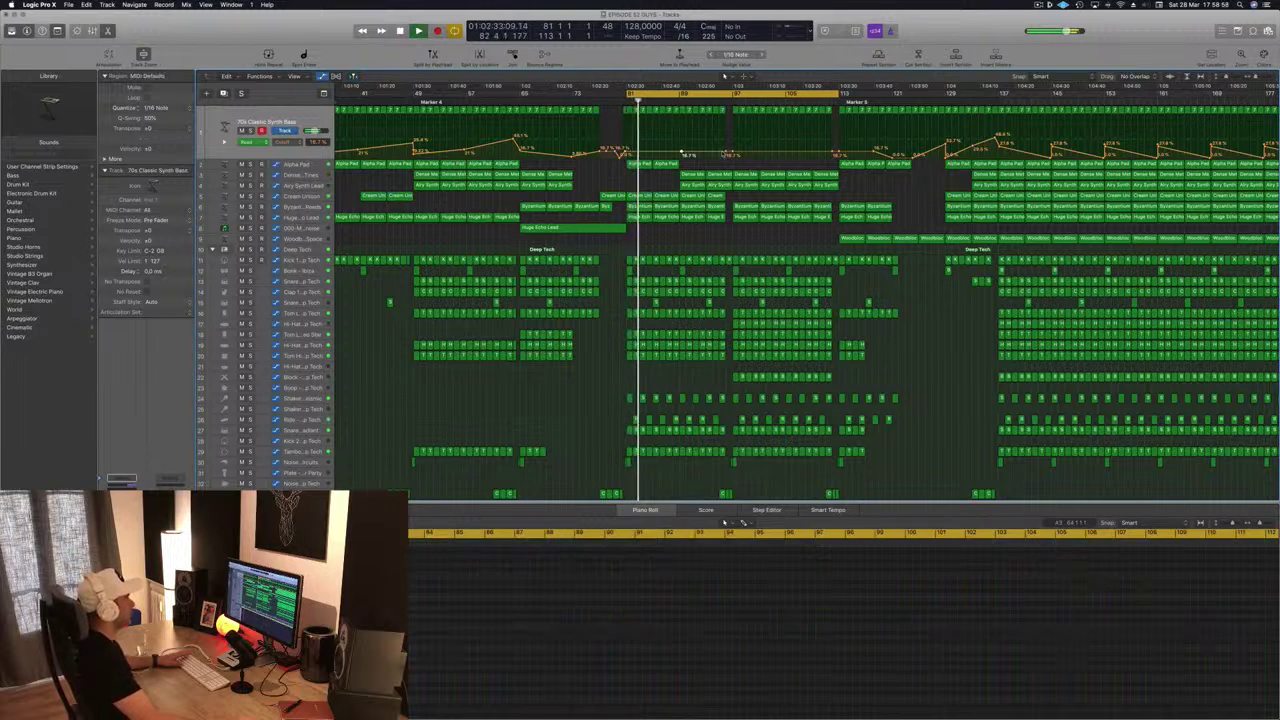
click(731, 143)
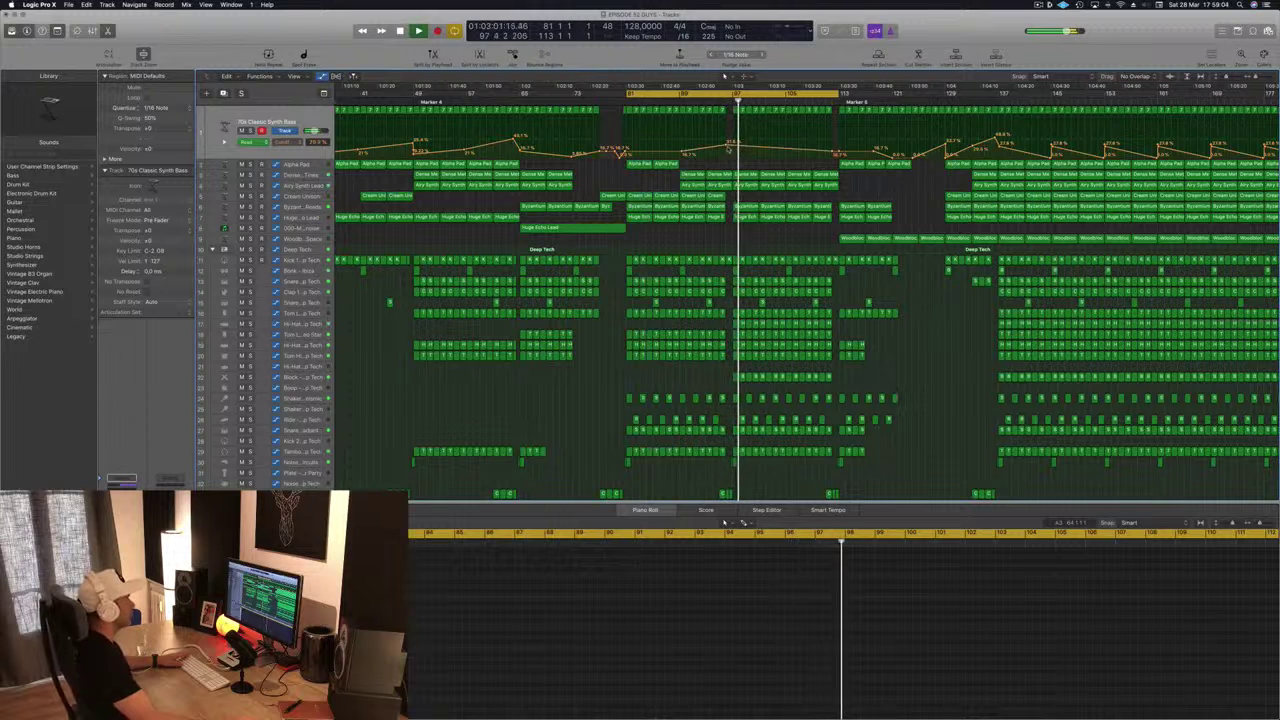
drag(734, 148, 734, 142)
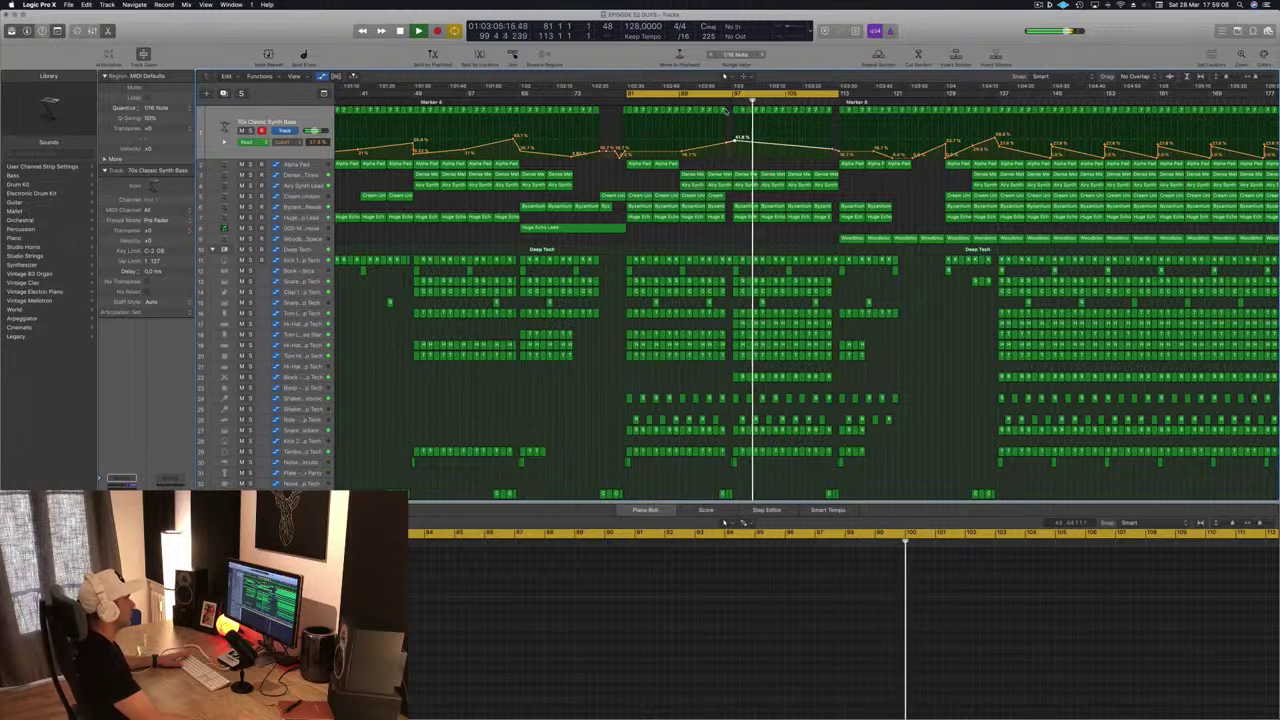
key(space)
key(space)
key(super+s)
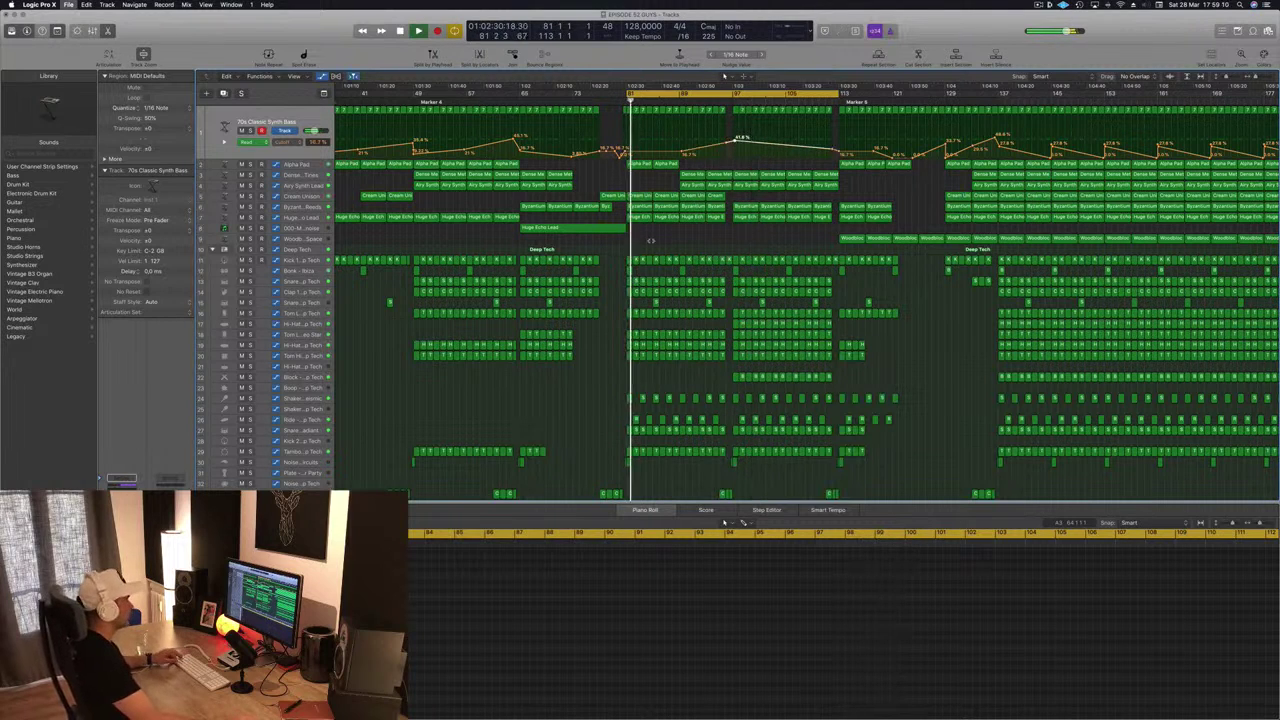
Shape the bass cutoff automation to peak at about 52% near bar 105, replay from bar 97, and save the project.
key(z)
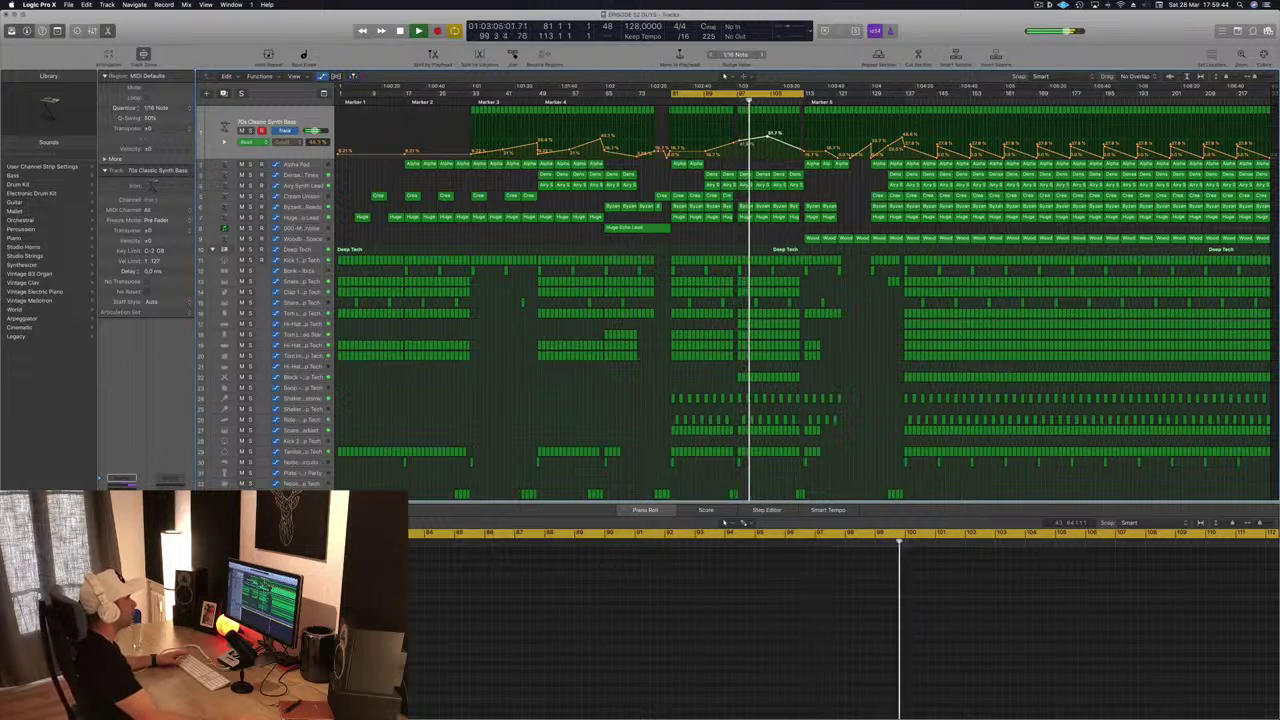
drag(766, 140, 769, 142)
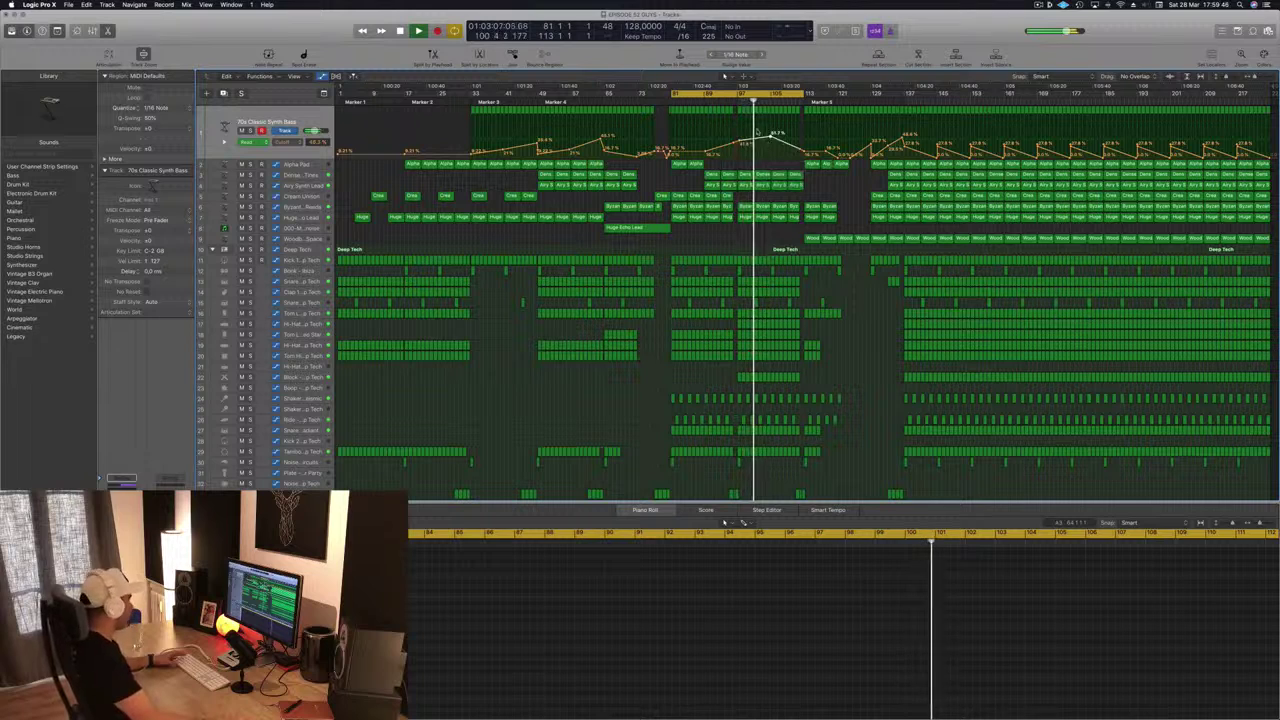
key(super+s)
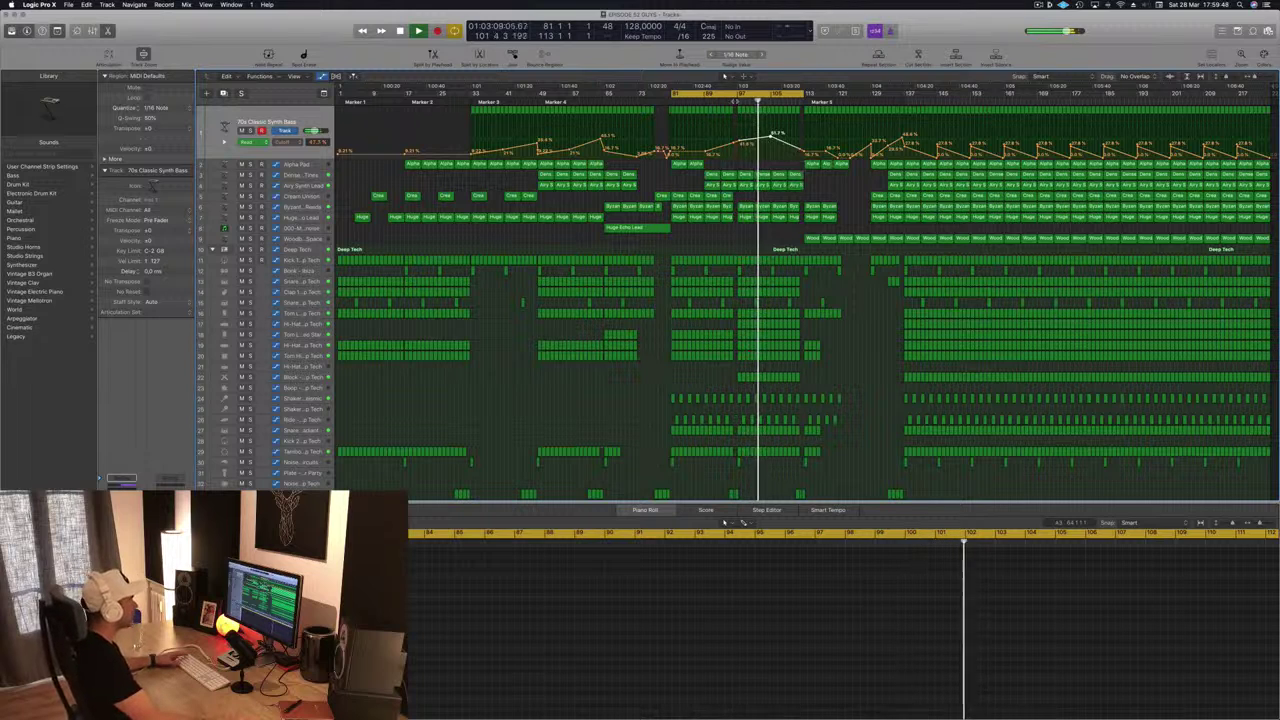
click(735, 101)
click(755, 303)
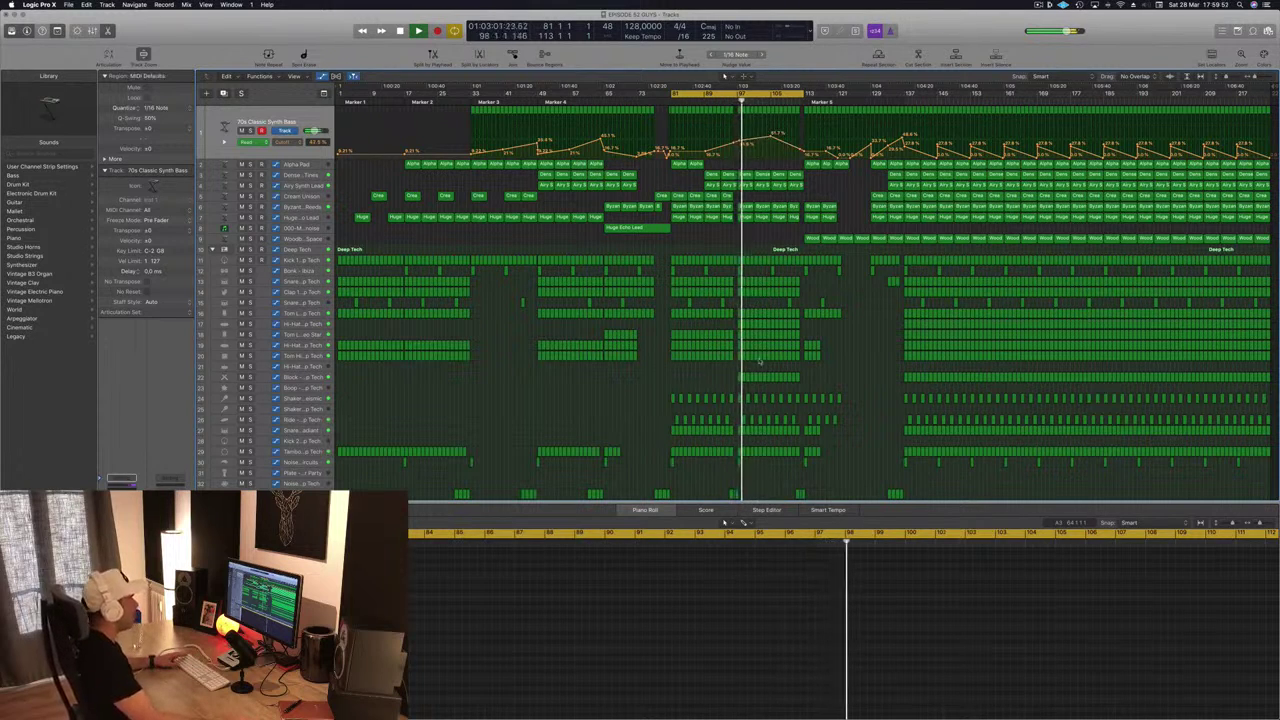
key(super+s)
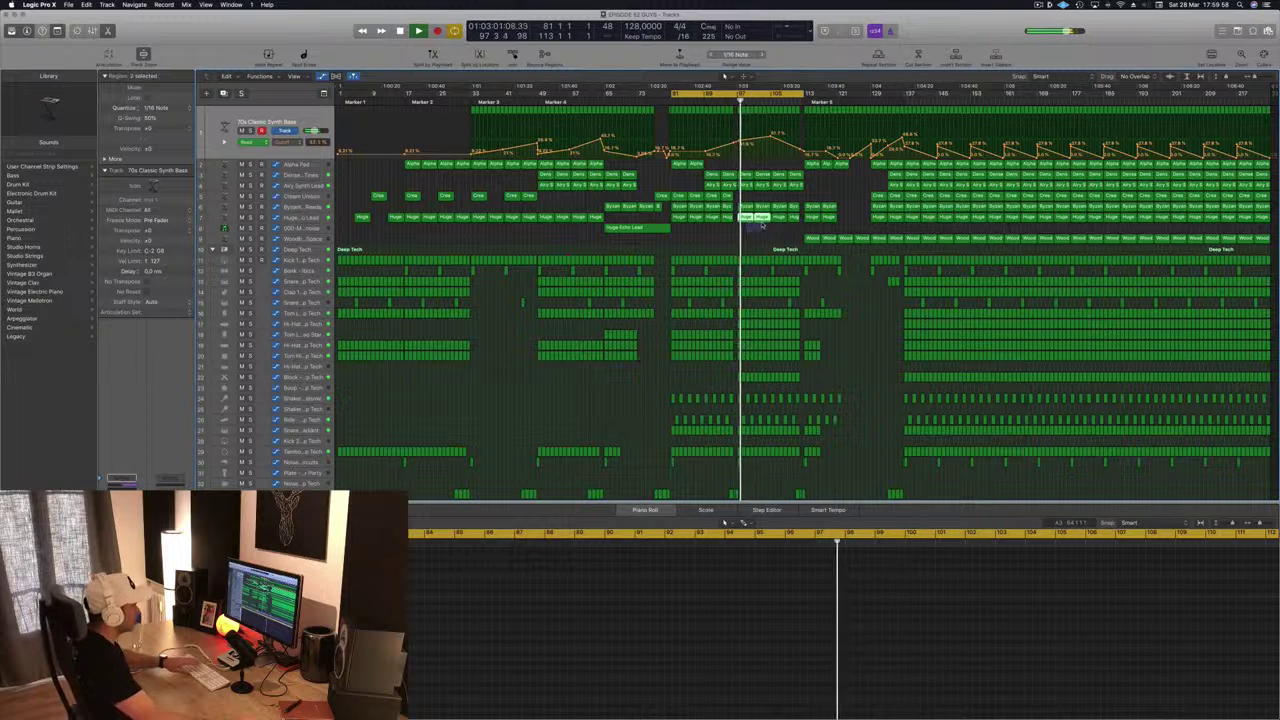
Try deleting the two Huge Echo Lead regions in bars 97–105, and undo the deletion.
drag(762, 226, 763, 224)
key(Delete)
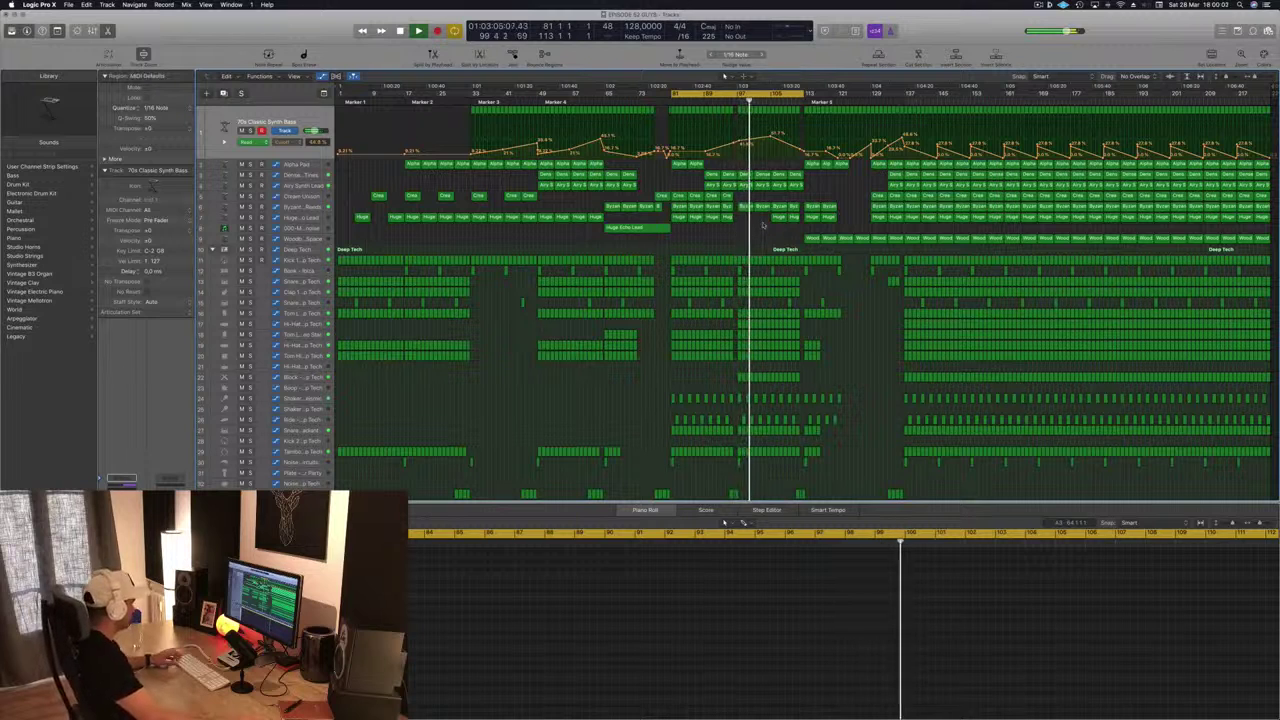
key(super+z)
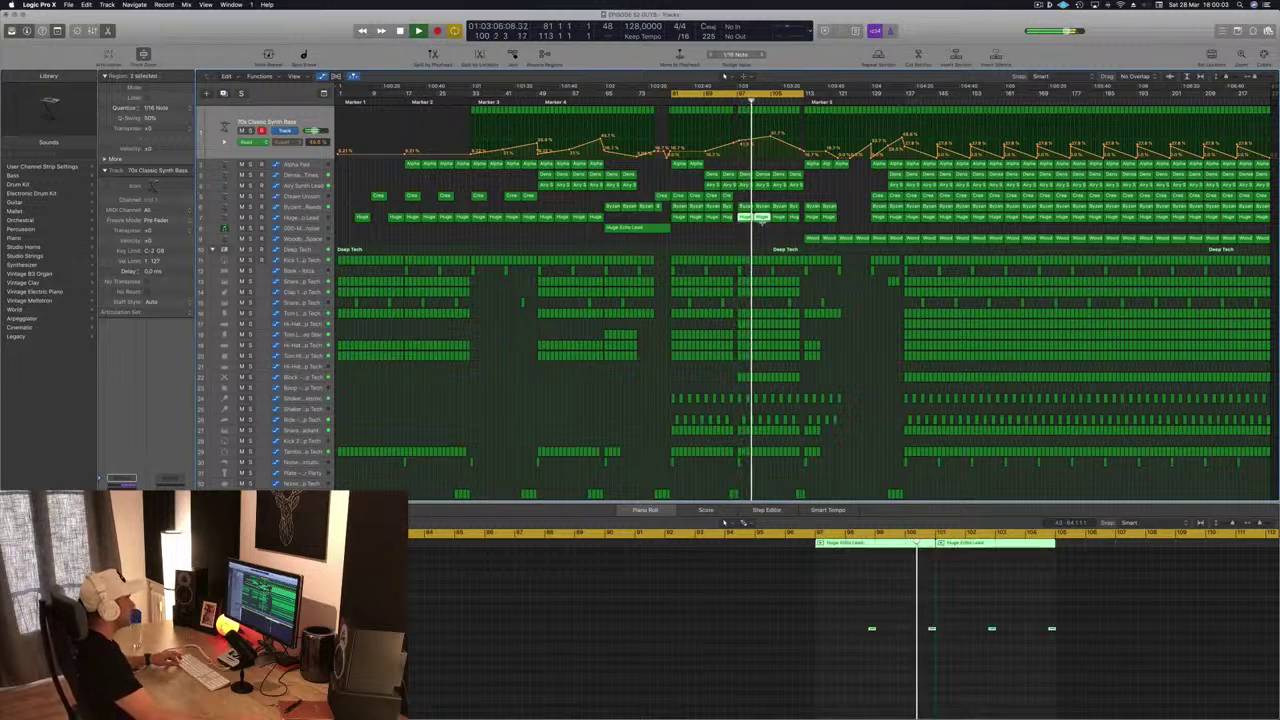
Replay from bar 97, raise the bass cutoff automation to about 58% just before bar 113, and save the project.
click(736, 101)
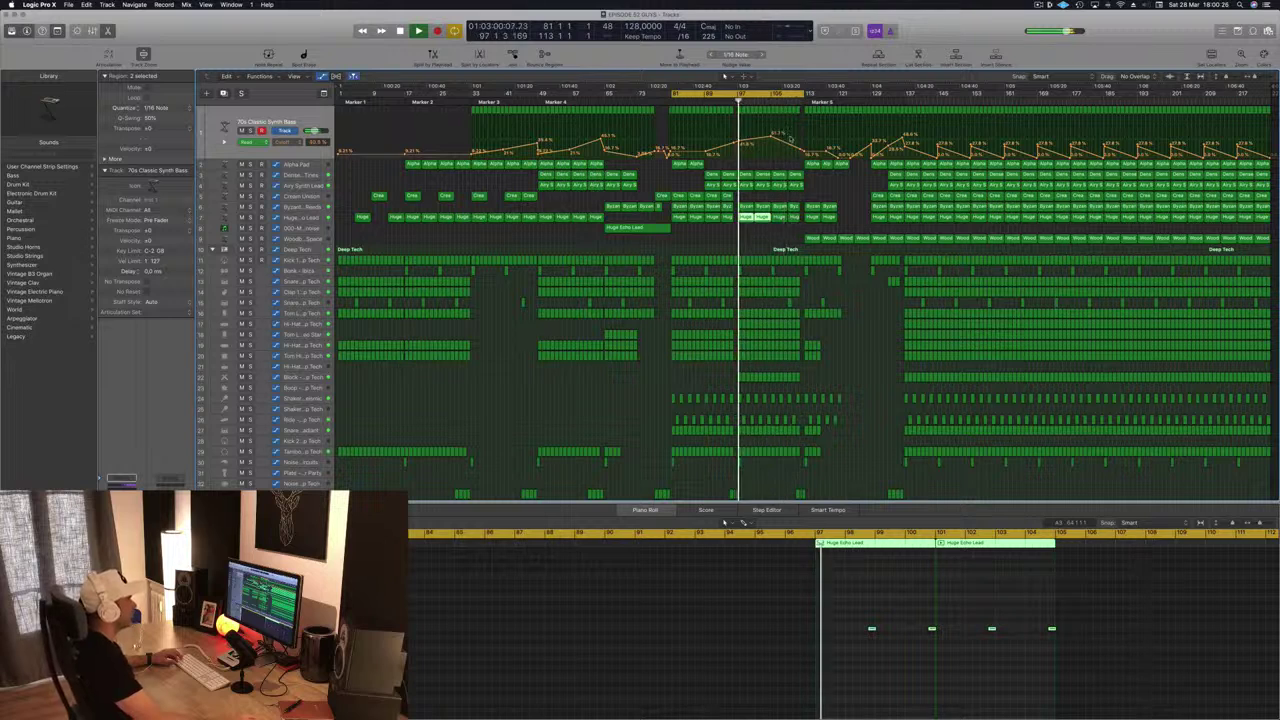
click(791, 147)
drag(791, 136, 791, 133)
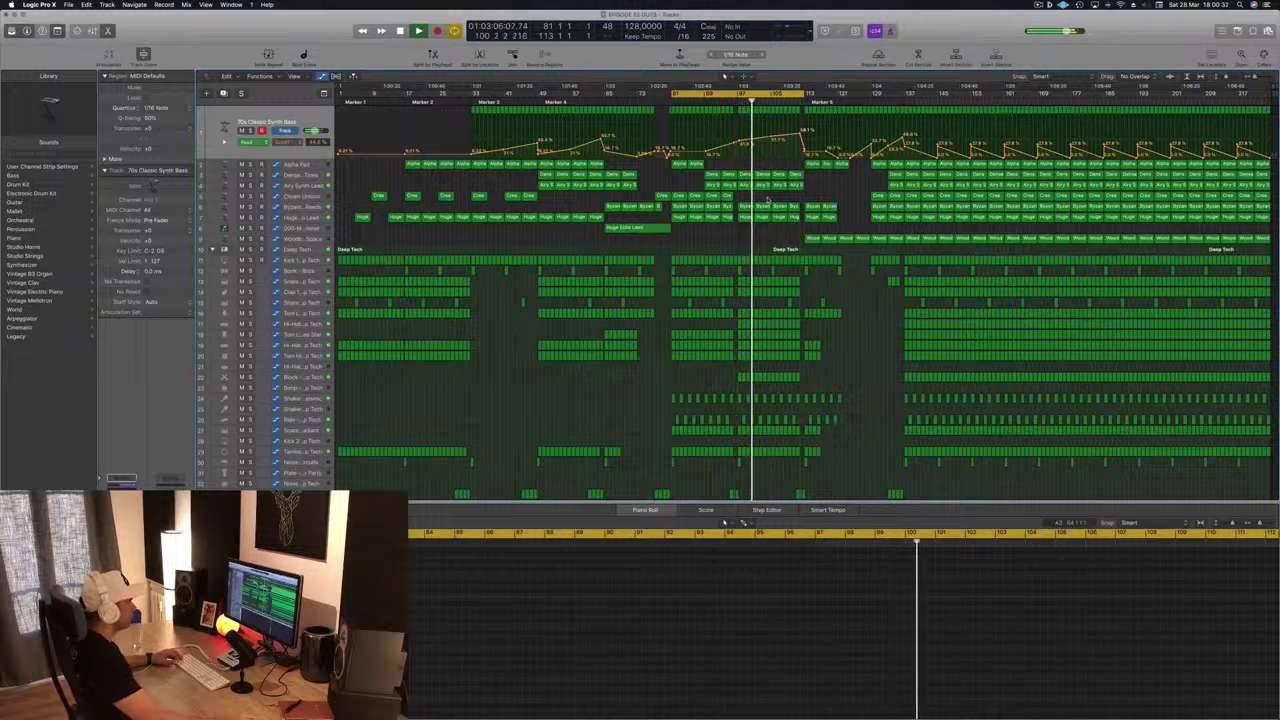
key(super+s)
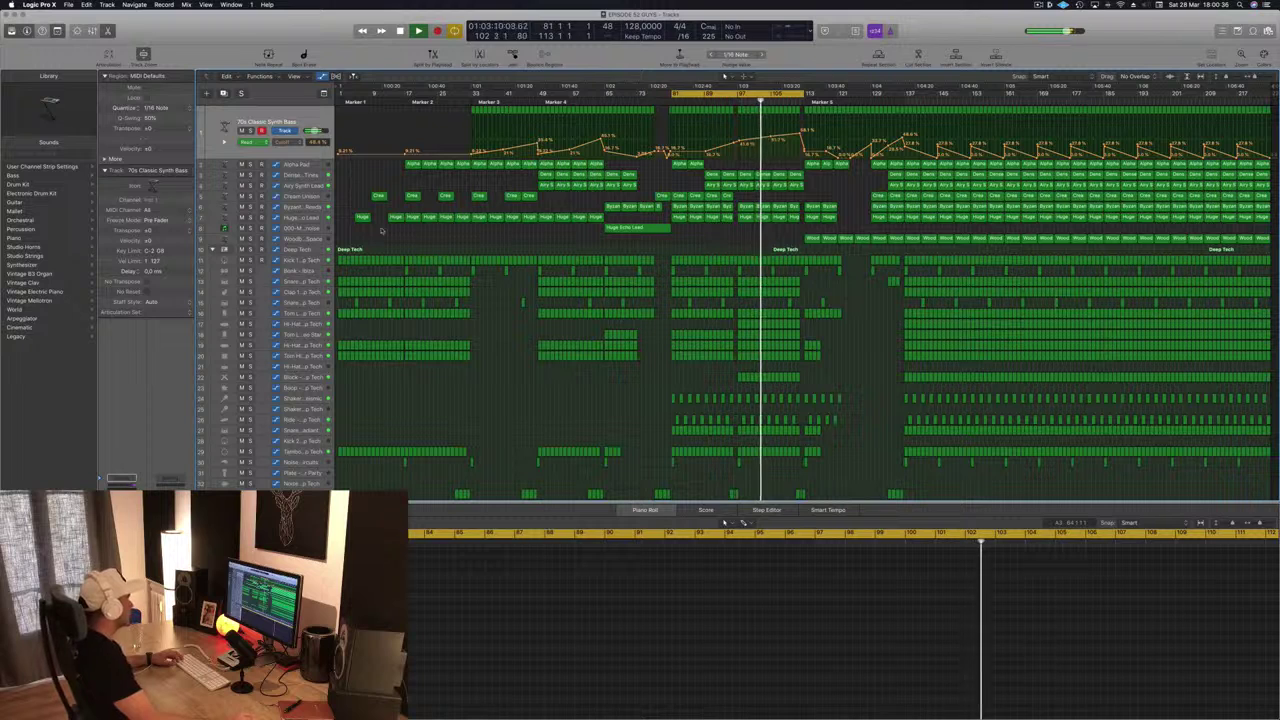
Copy the saw riser region from bar 65 to bar 97 and place the copy on a duplicate of the riser track.
drag(641, 232, 771, 231)
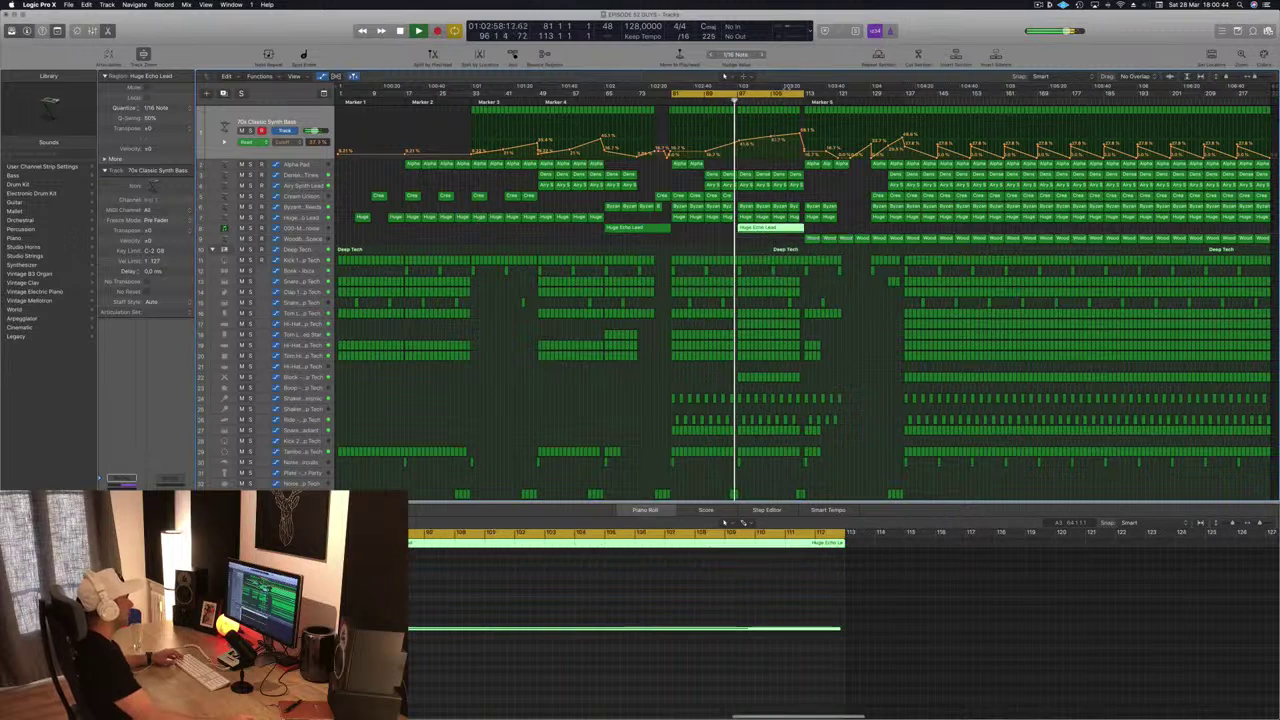
click(296, 228)
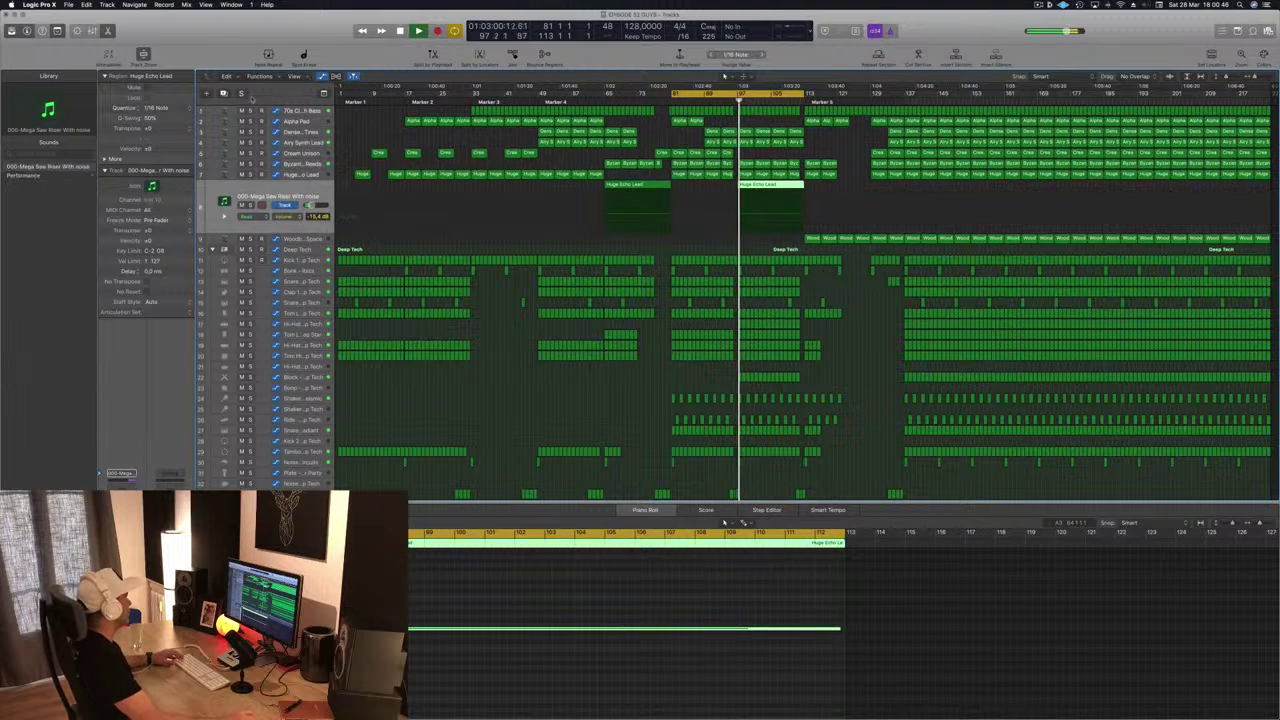
key(super+d)
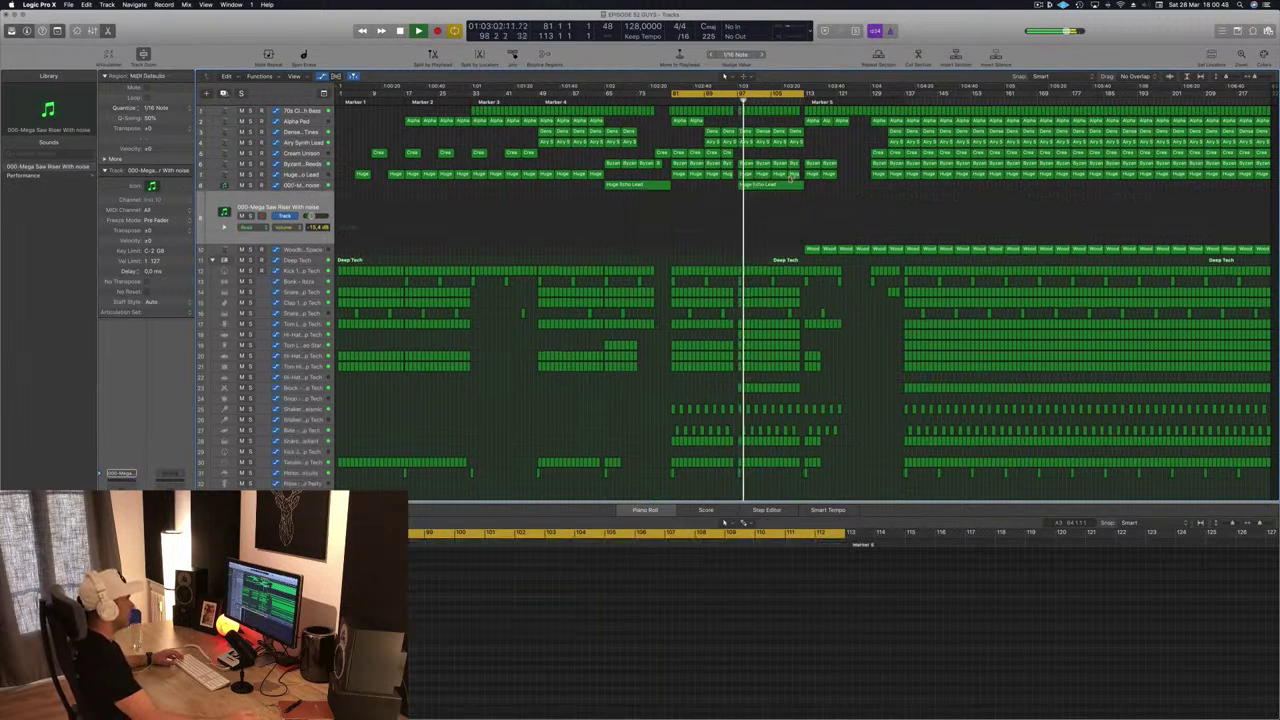
click(776, 186)
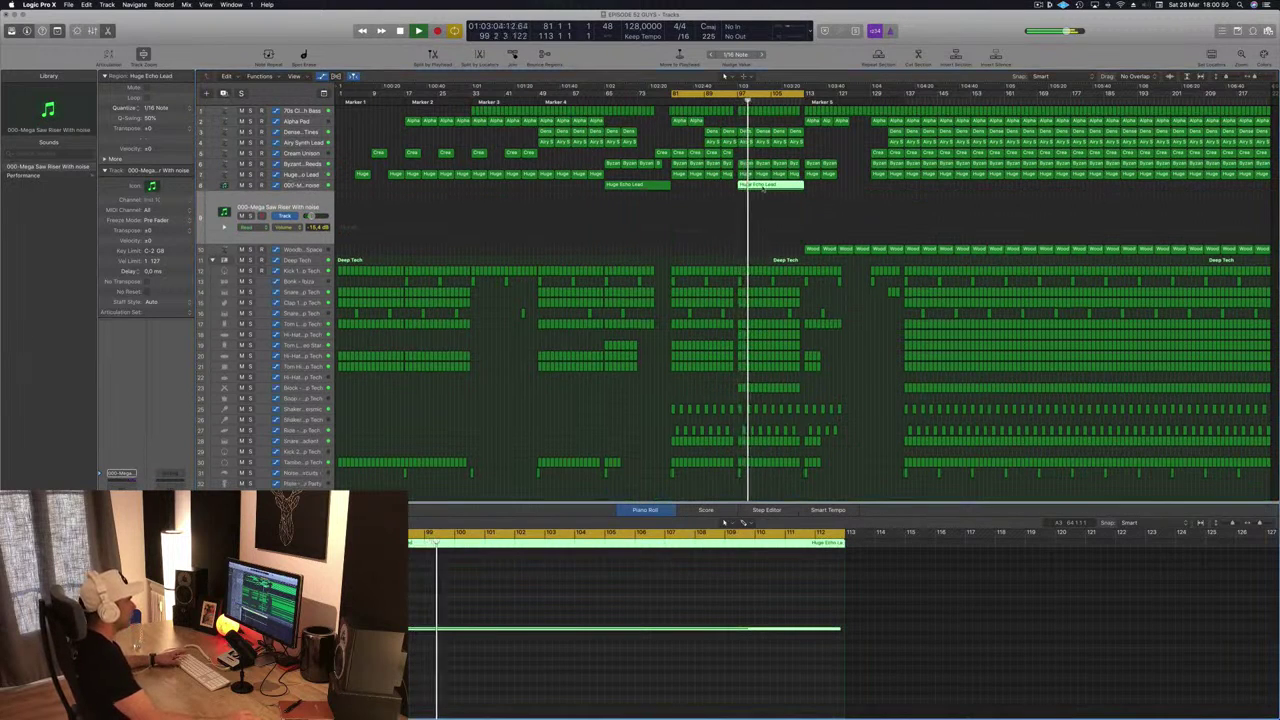
drag(763, 189, 763, 226)
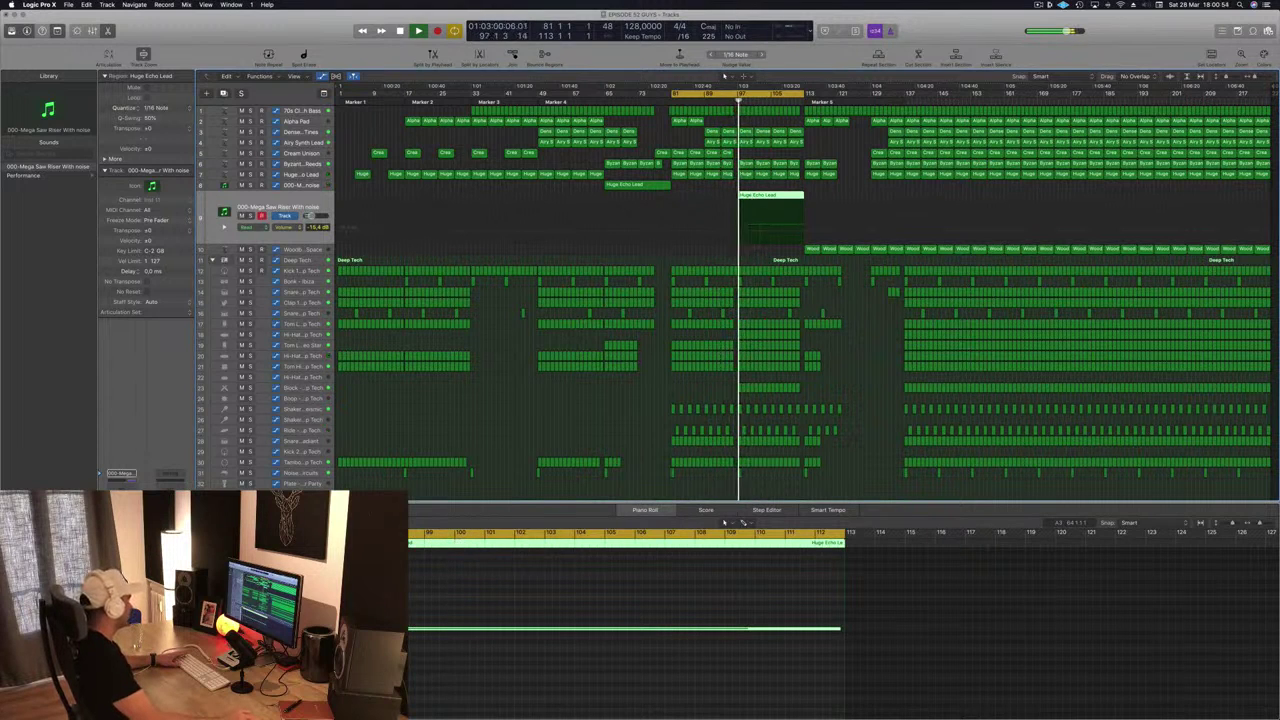
Load the Rizer 1 Normal Saw preset in the duplicated track's Sylenth1, moving the plug-in window clear of the riser region.
key(v)
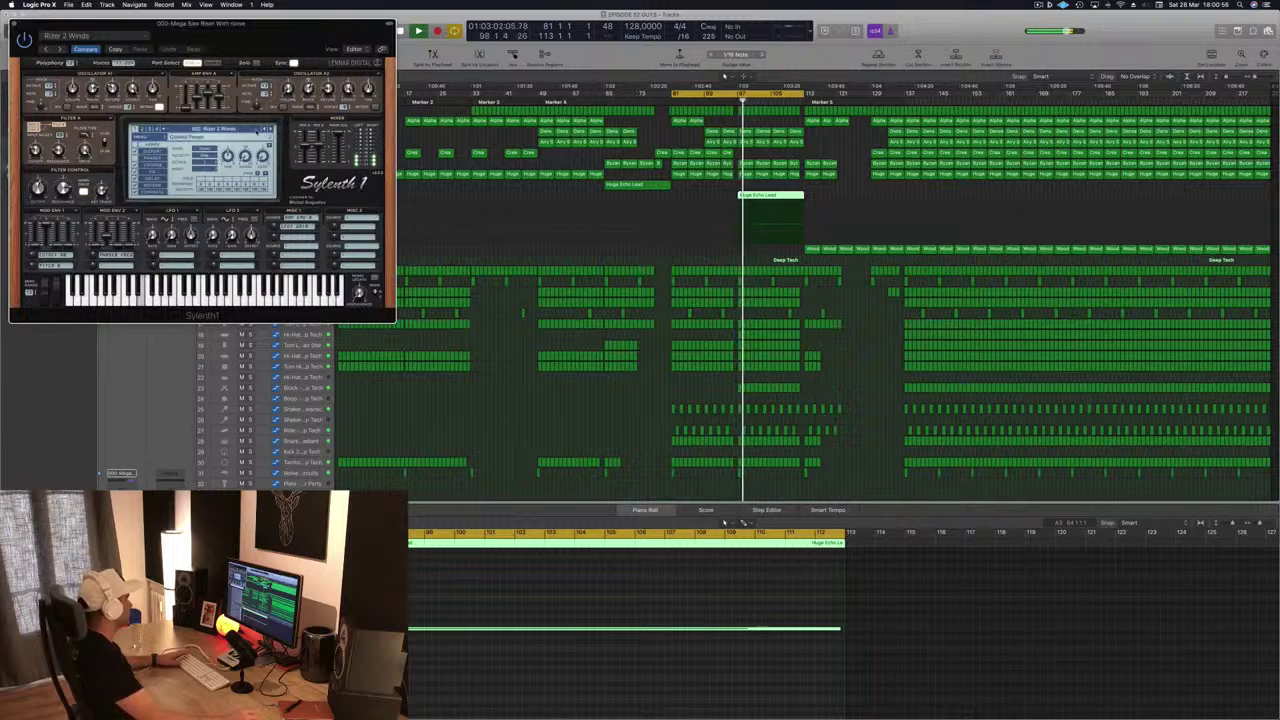
click(265, 129)
drag(289, 44, 1102, 230)
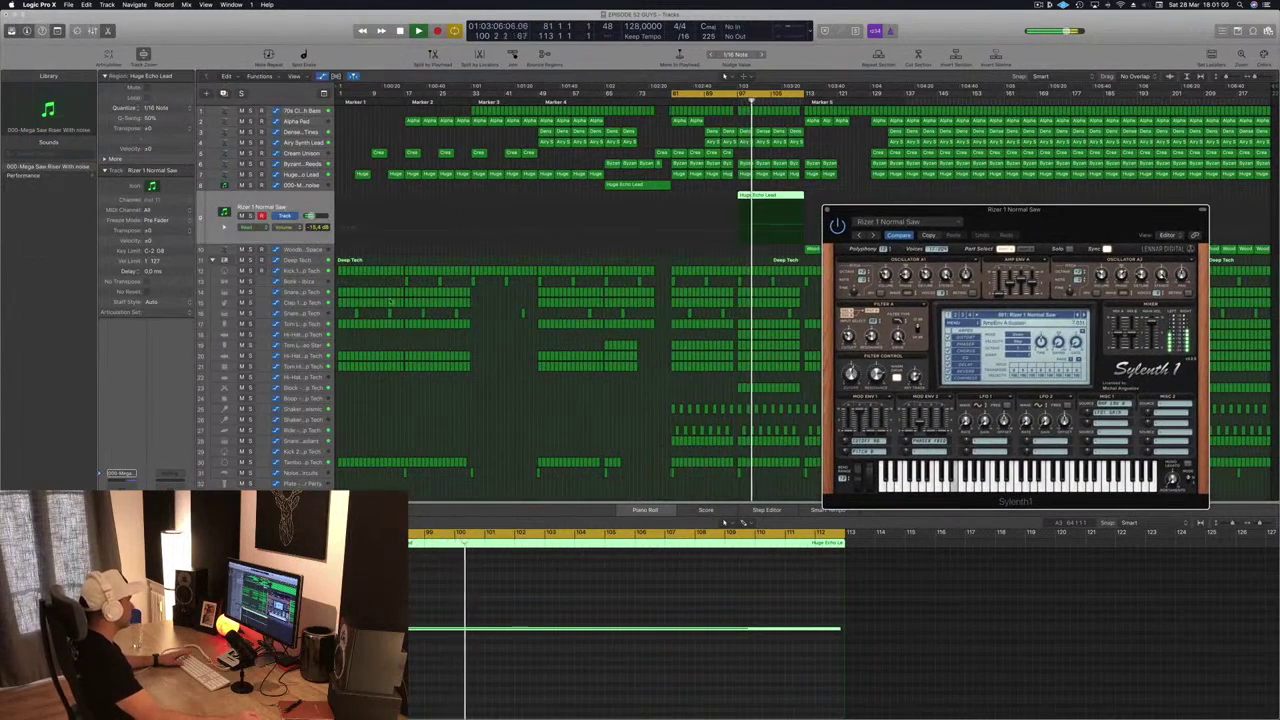
drag(1013, 209, 478, 242)
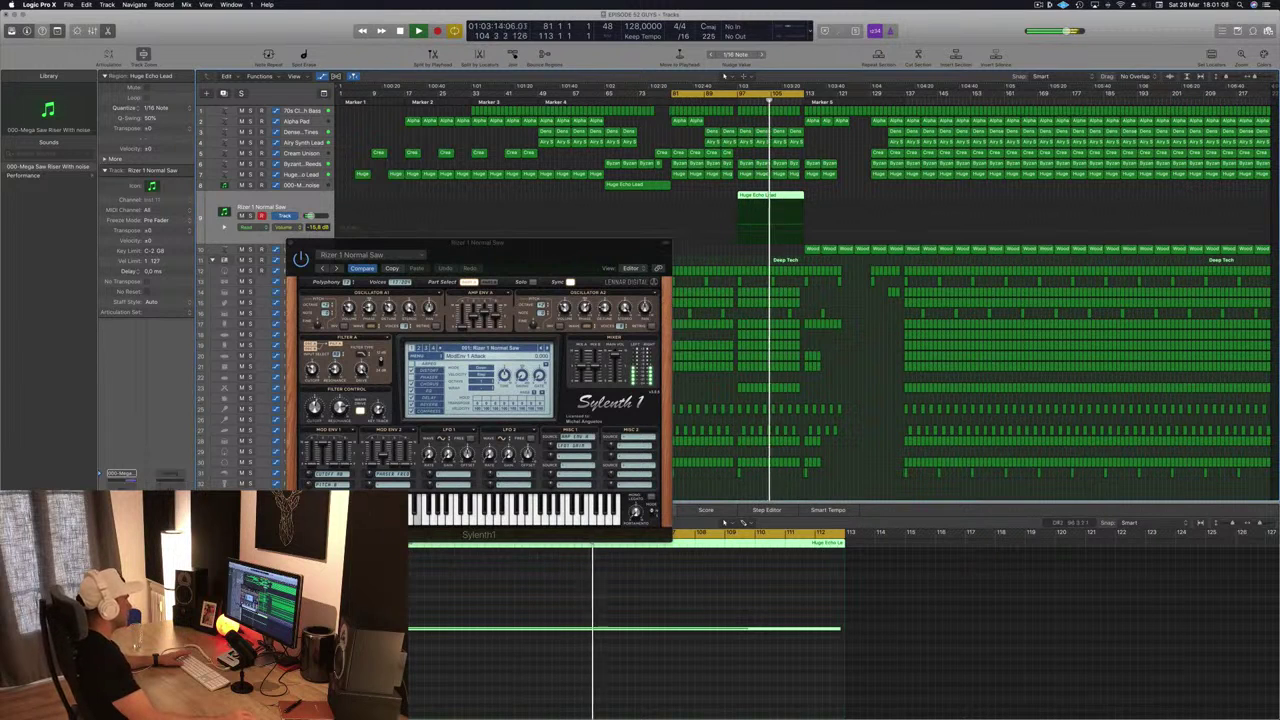
drag(573, 252, 637, 199)
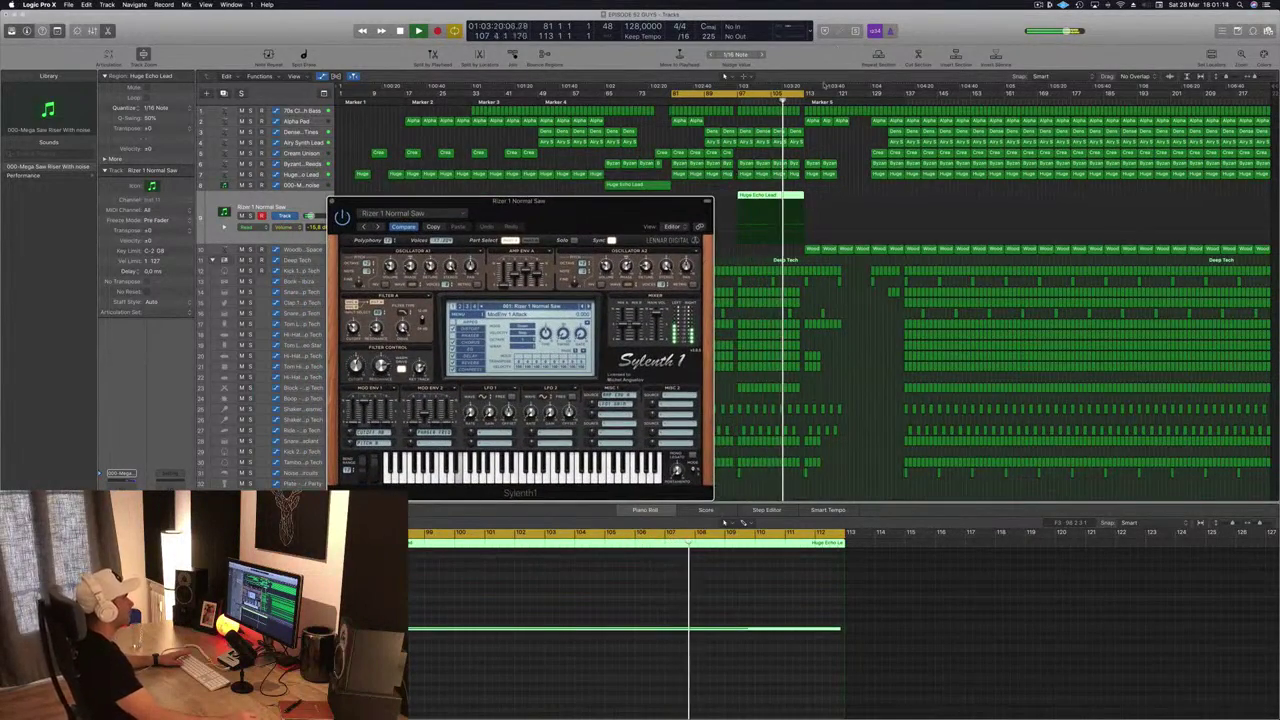
Extend the cycle area to bar 133 and close the Sylenth1 window after auditioning the riser.
click(803, 95)
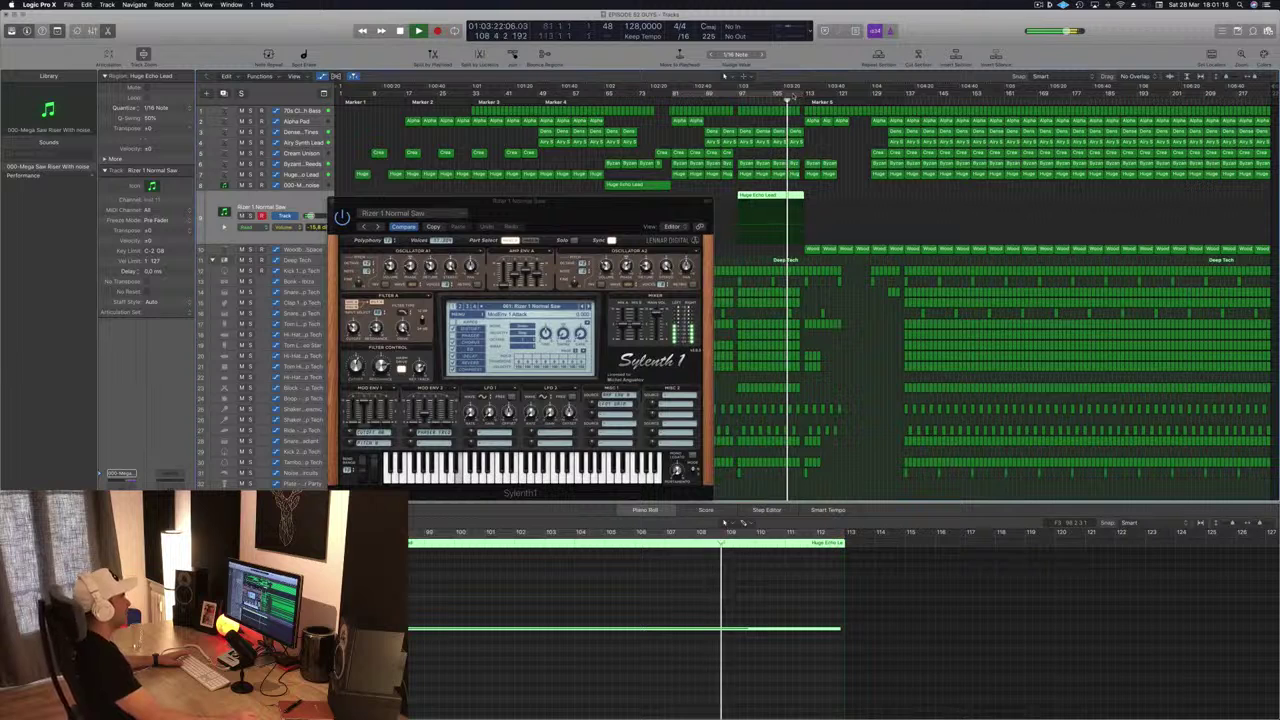
click(795, 96)
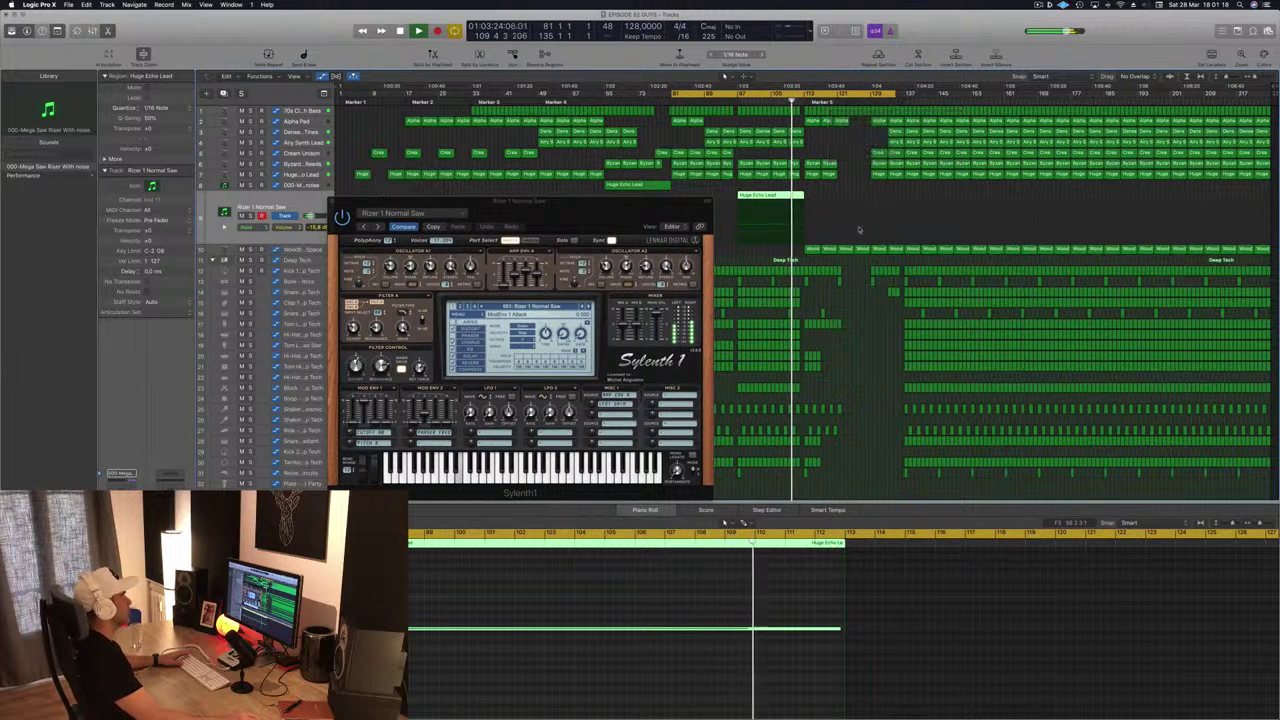
mouse_move(645, 209)
mouse_down()
mouse_move(601, 212)
mouse_move(661, 198)
mouse_up()
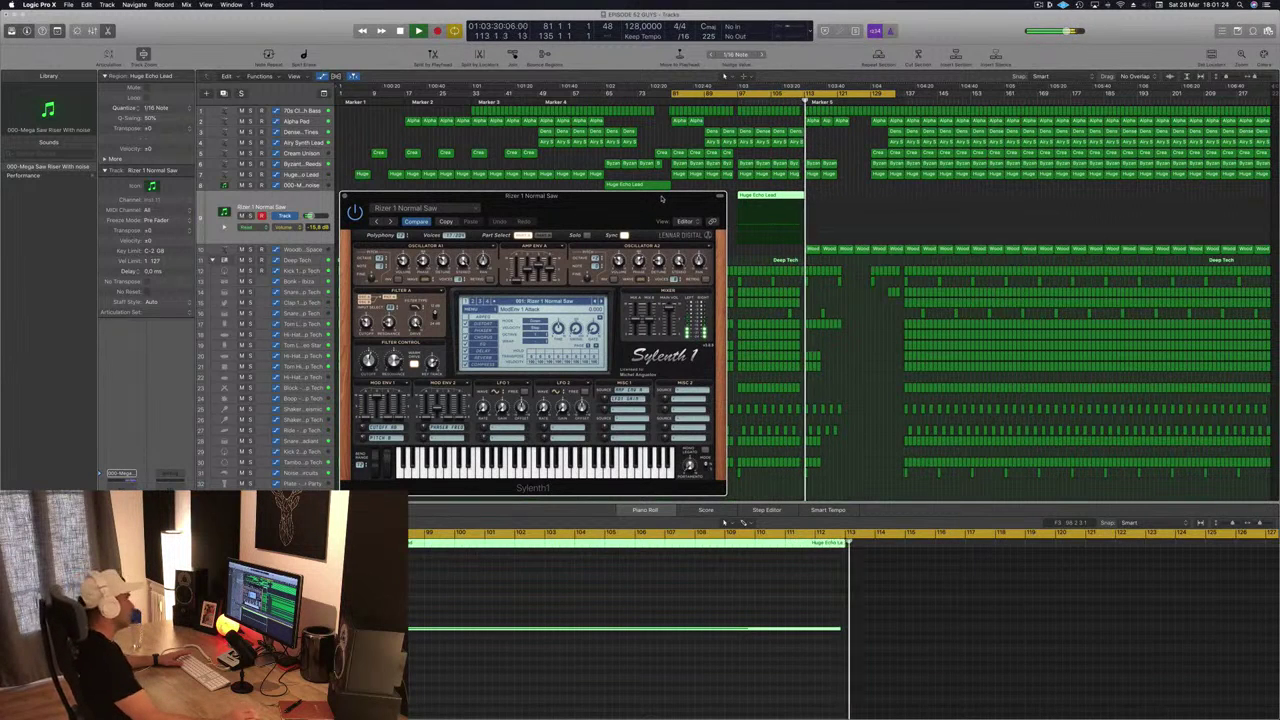
drag(661, 198, 780, 206)
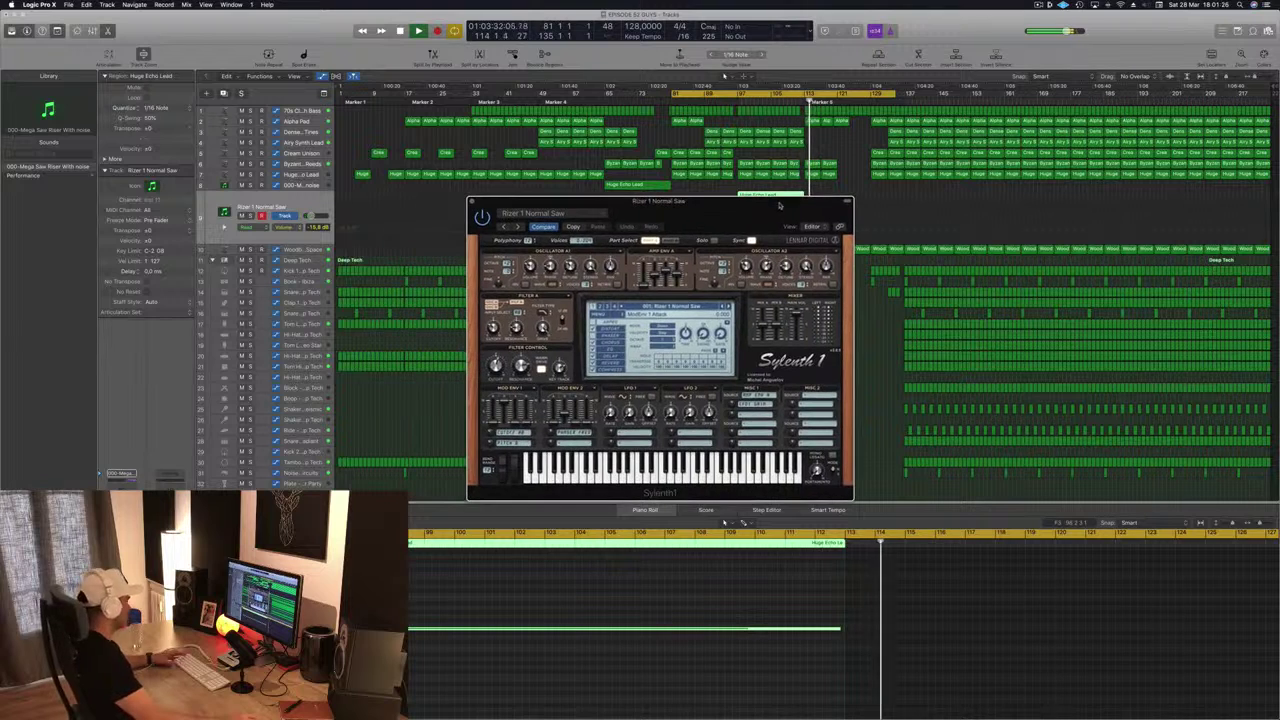
click(474, 203)
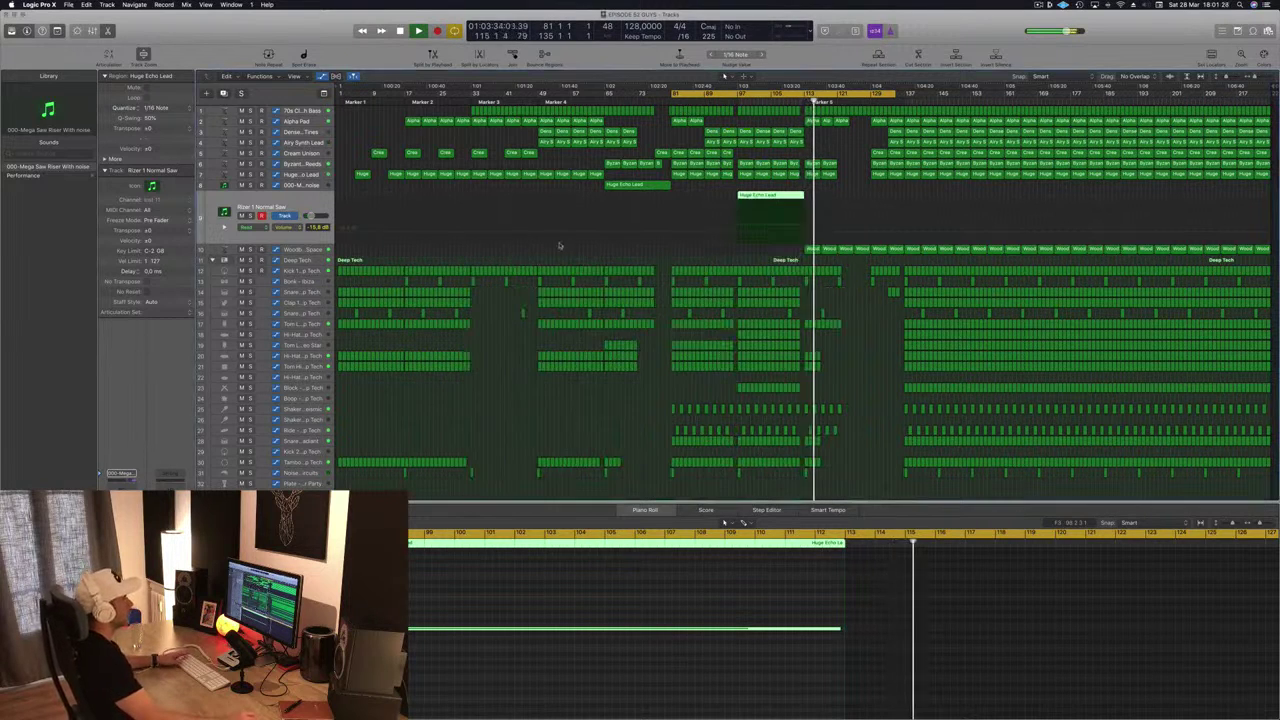
Replay the arrangement from bar 97 to hear the riser section, and save the project.
key(space)
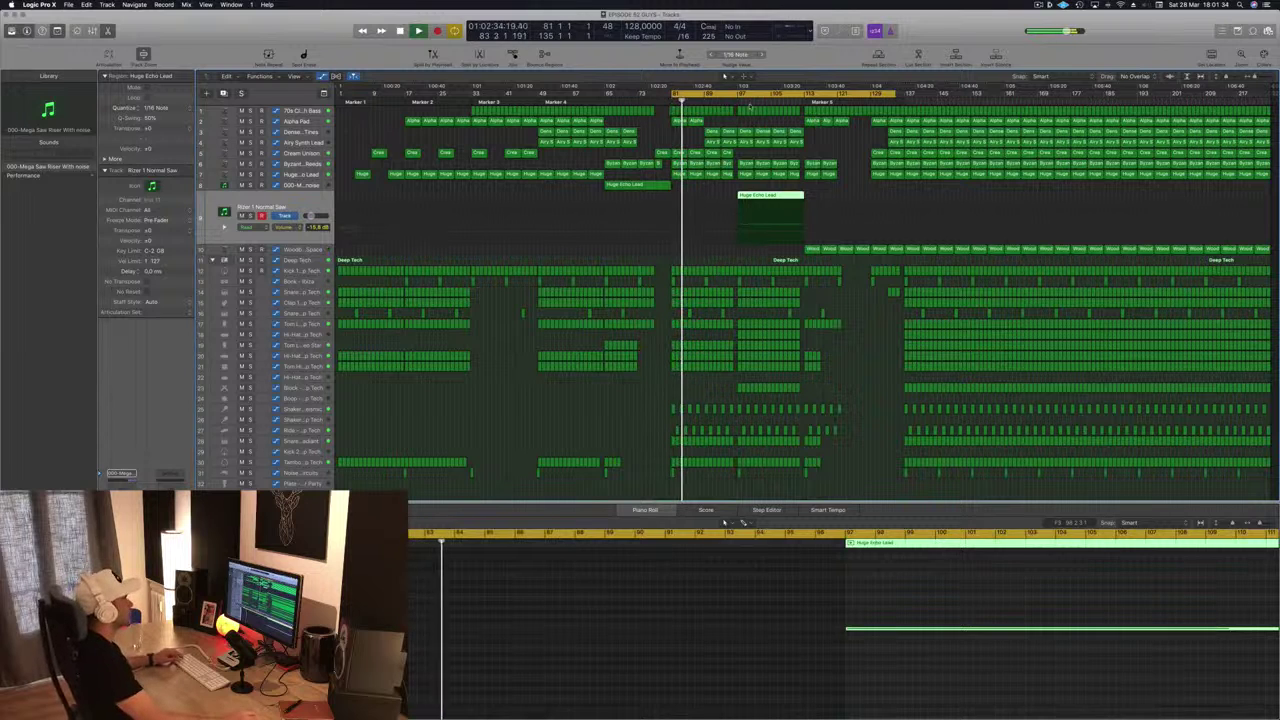
click(734, 102)
key(super+s)
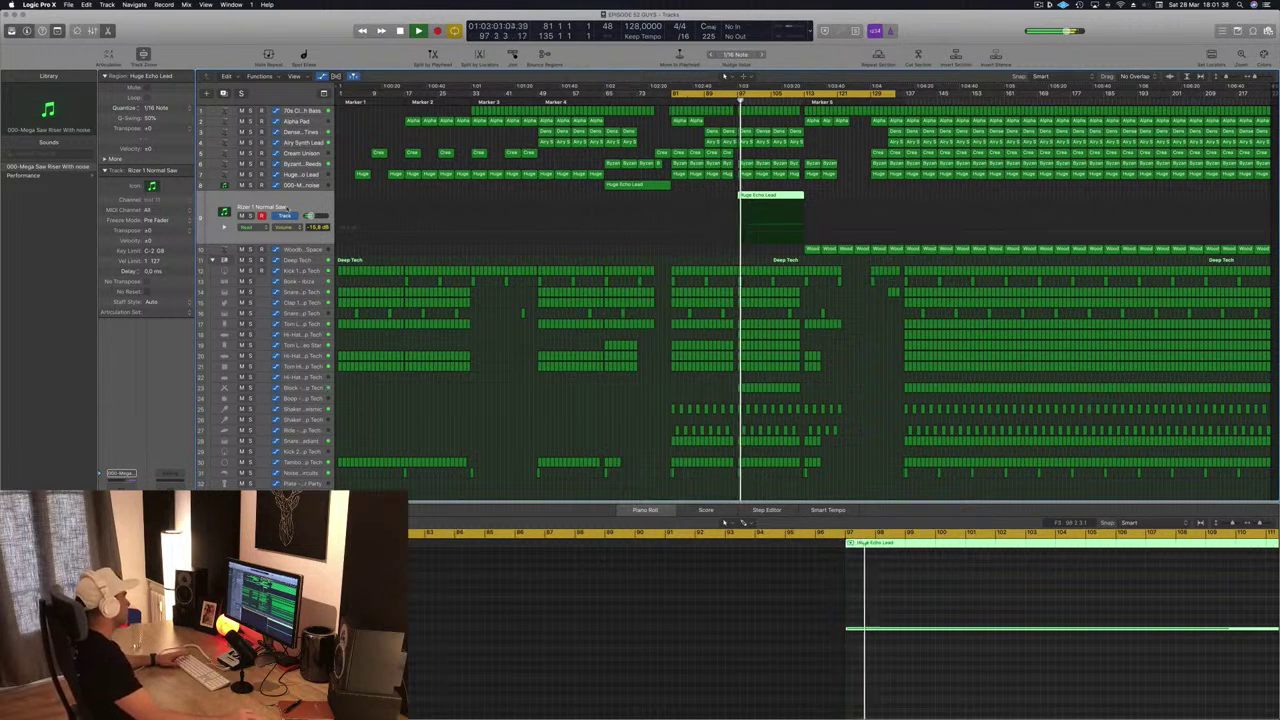
Transpose the riser note in the Huge Echo Lead region at bar 97 down one octave and replay the section.
drag(767, 582, 889, 684)
key(alt+shift+Down)
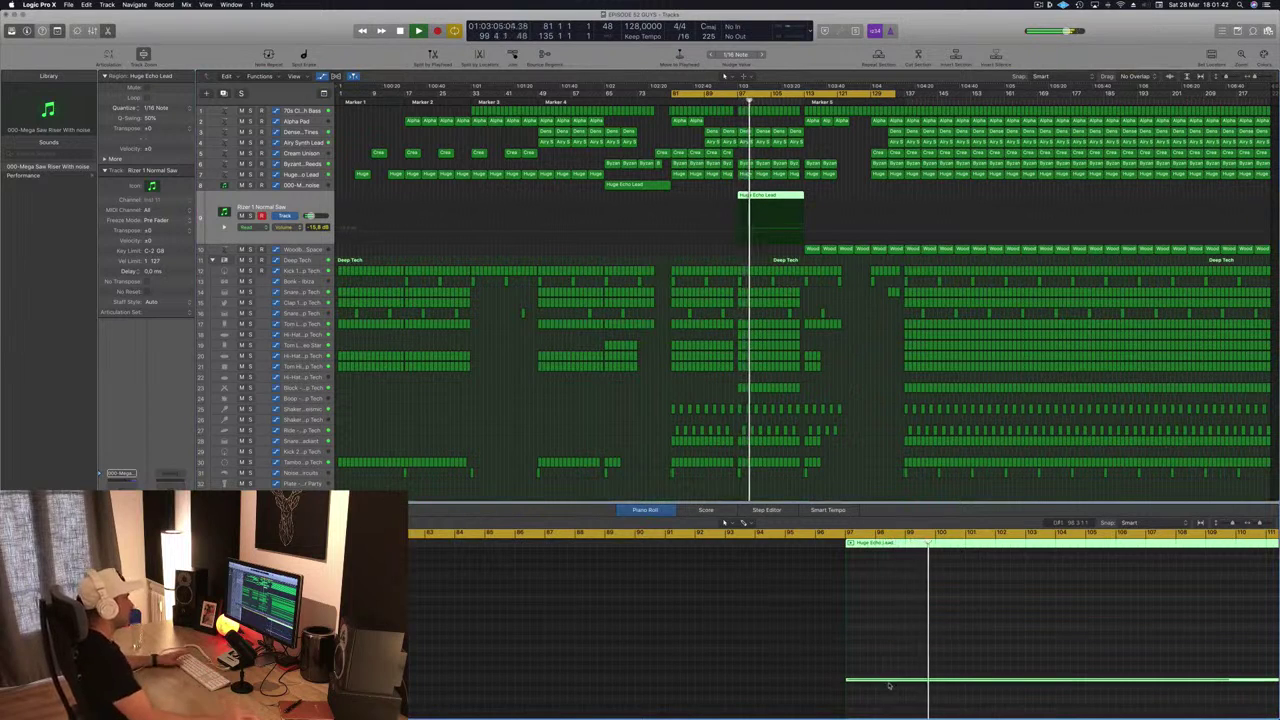
key(space)
key(space)
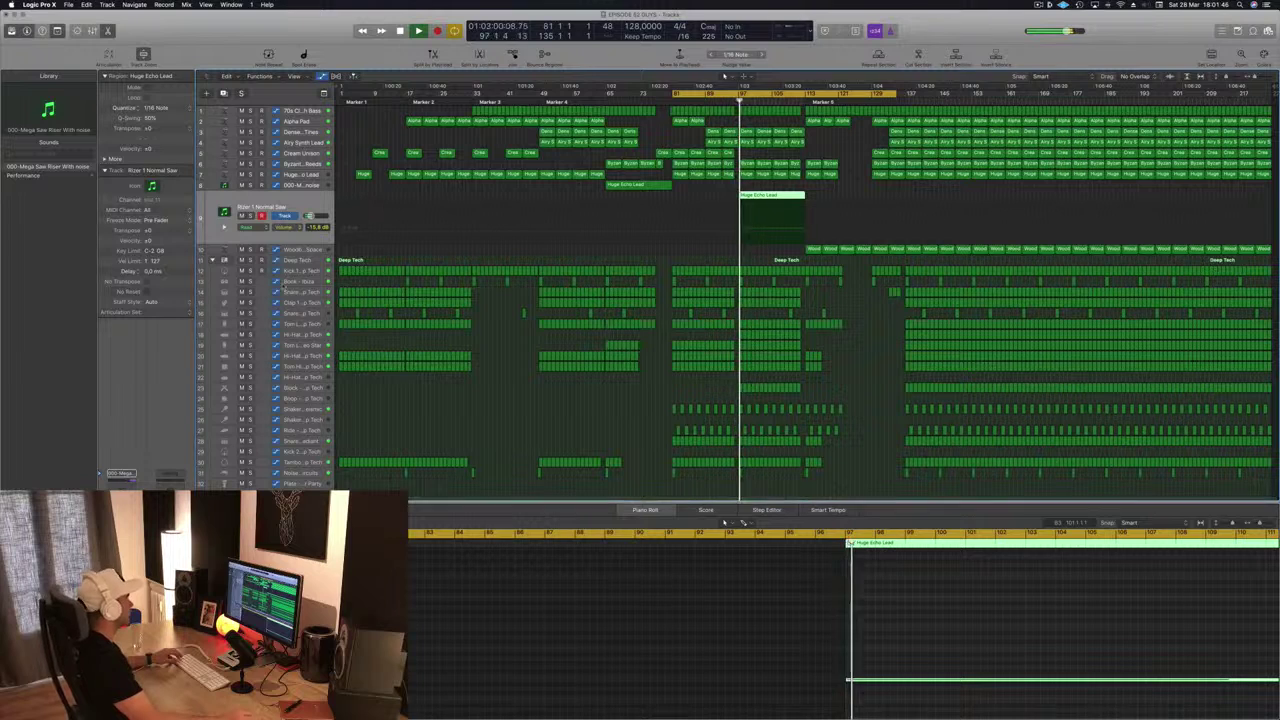
Enable a 24 dB/Oct low cut at 130 Hz in the Rizer 1 Normal Saw track's Channel EQ, and close the EQ.
click(121, 486)
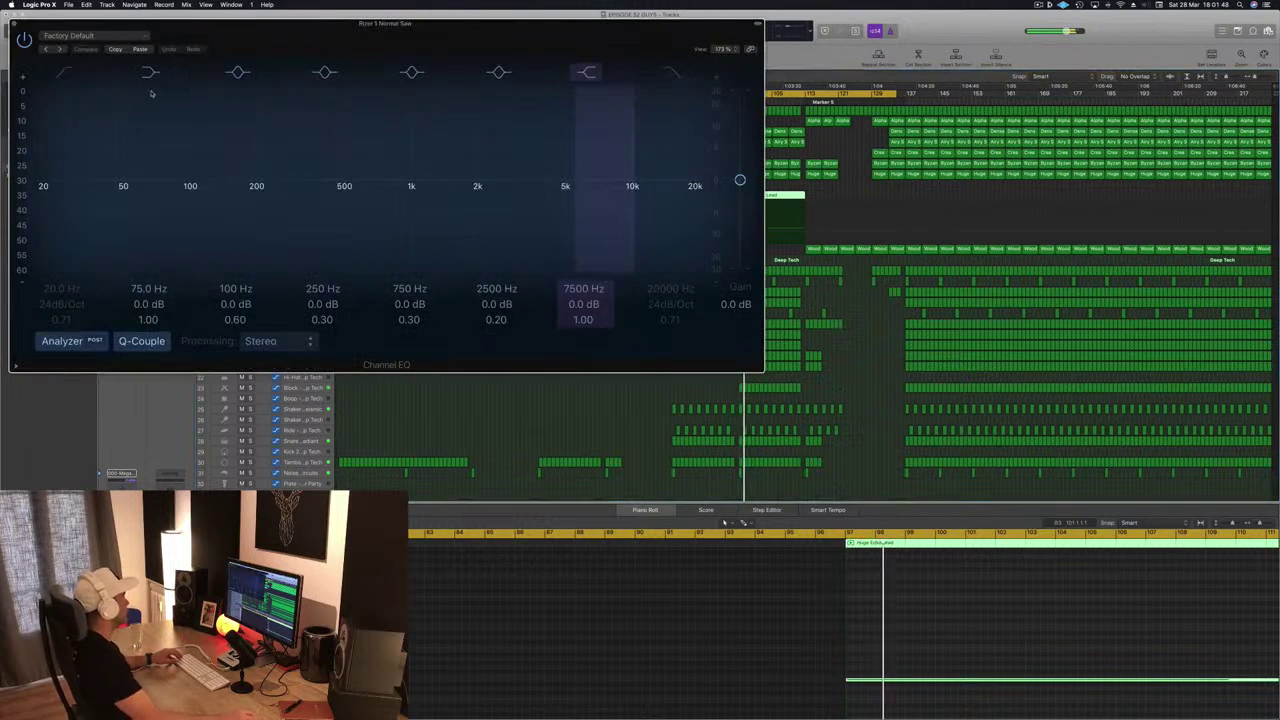
click(63, 73)
drag(68, 162, 250, 170)
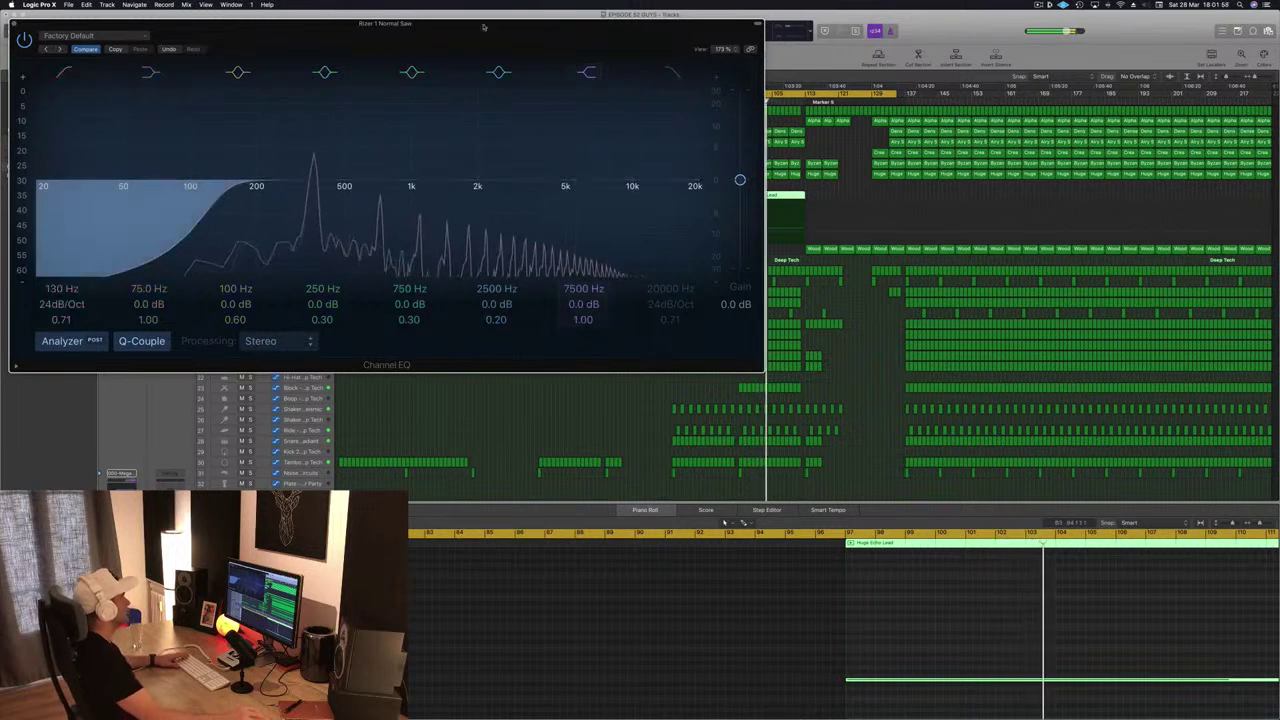
key(y)
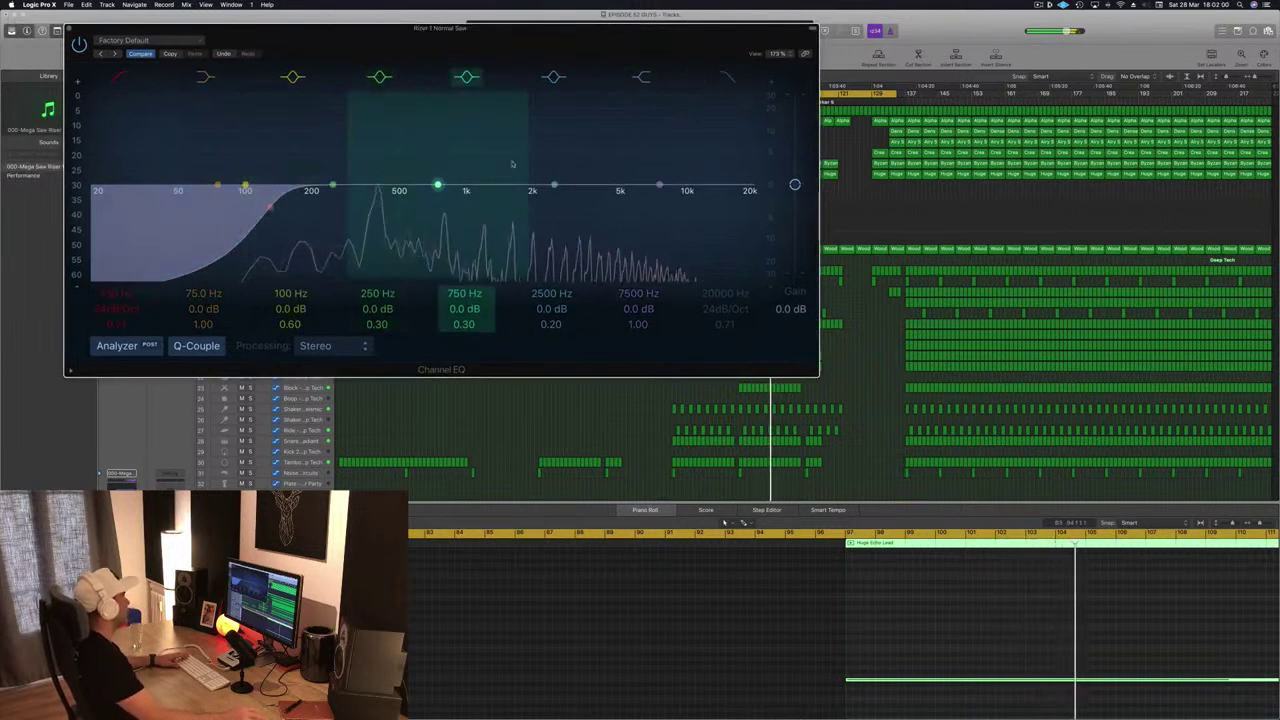
click(70, 29)
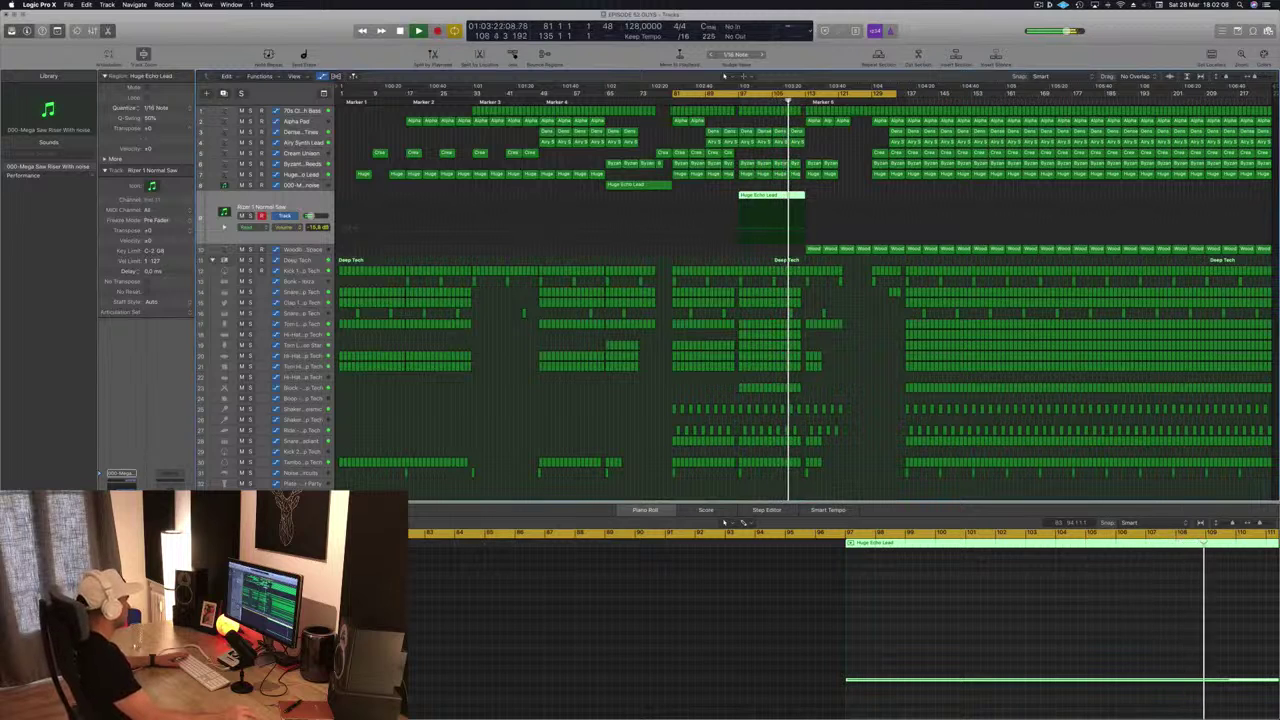
Set the riser track's second Compressor to side-chain from Bus 13 with a -21.5 dB threshold, and close both compressor windows.
click(121, 532)
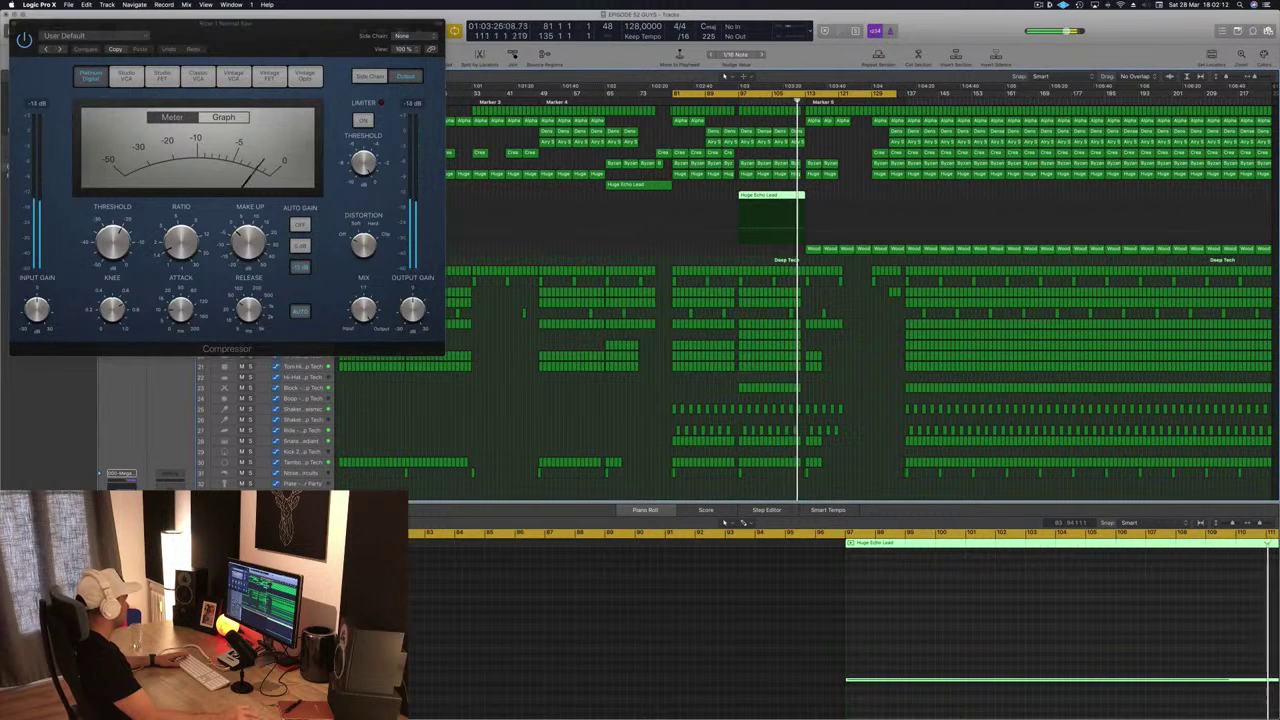
click(121, 543)
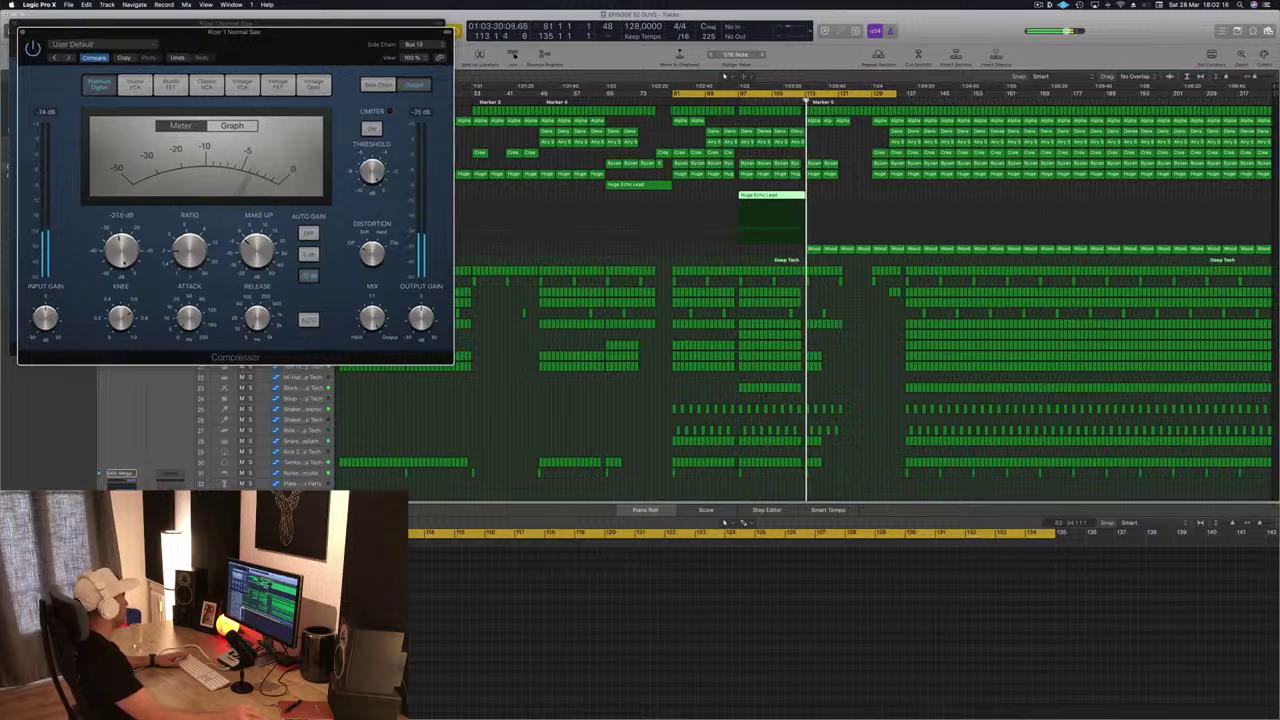
click(23, 32)
drag(72, 25, 123, 33)
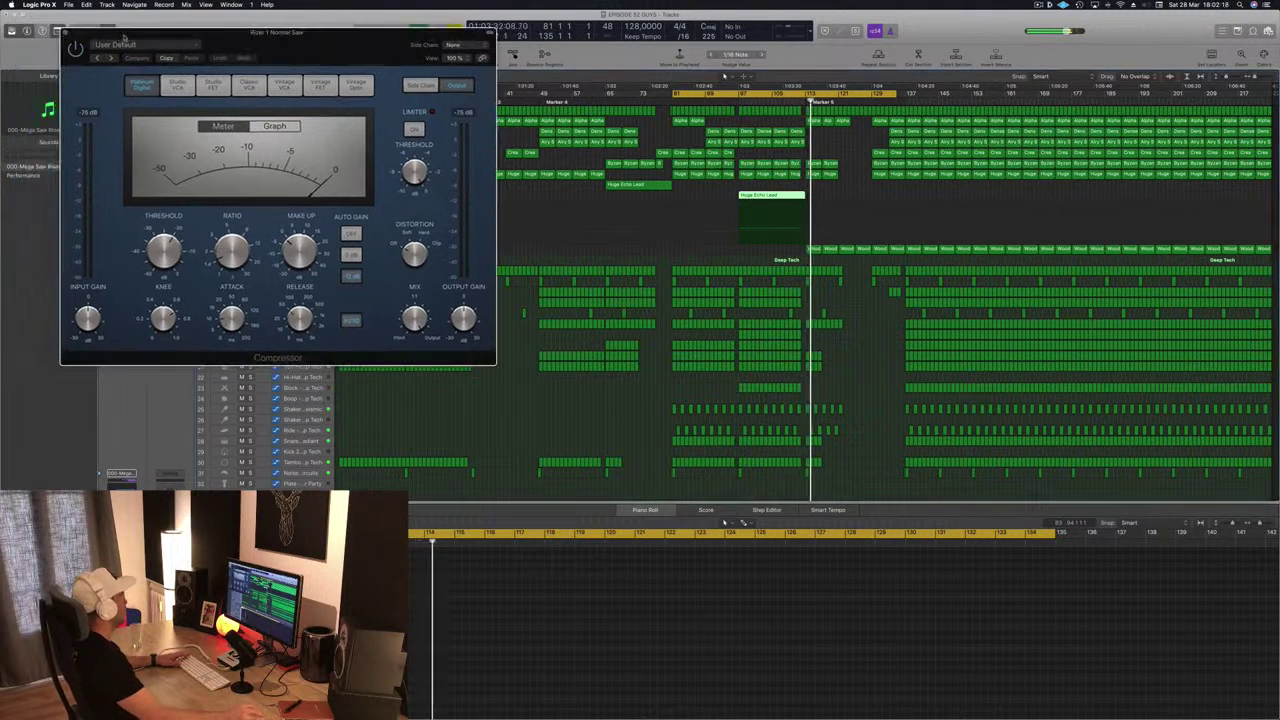
click(65, 32)
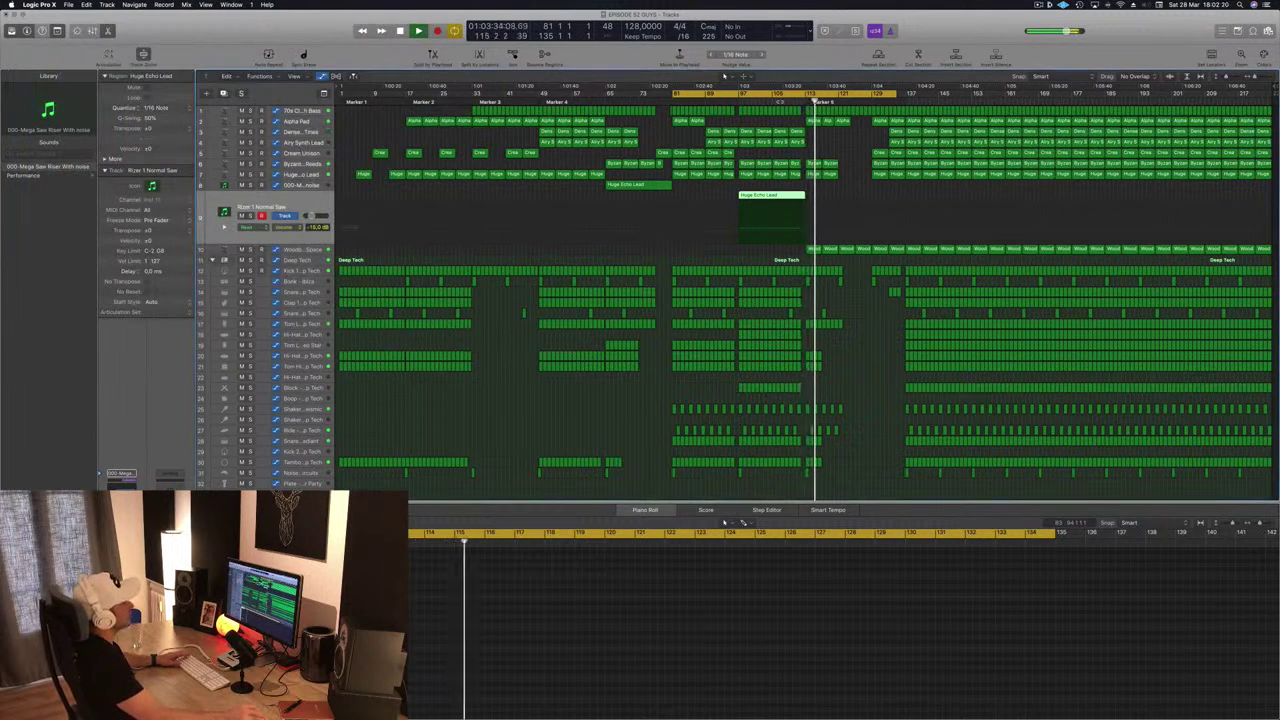
Move the cycle area so that it starts at bar 113.
click(780, 101)
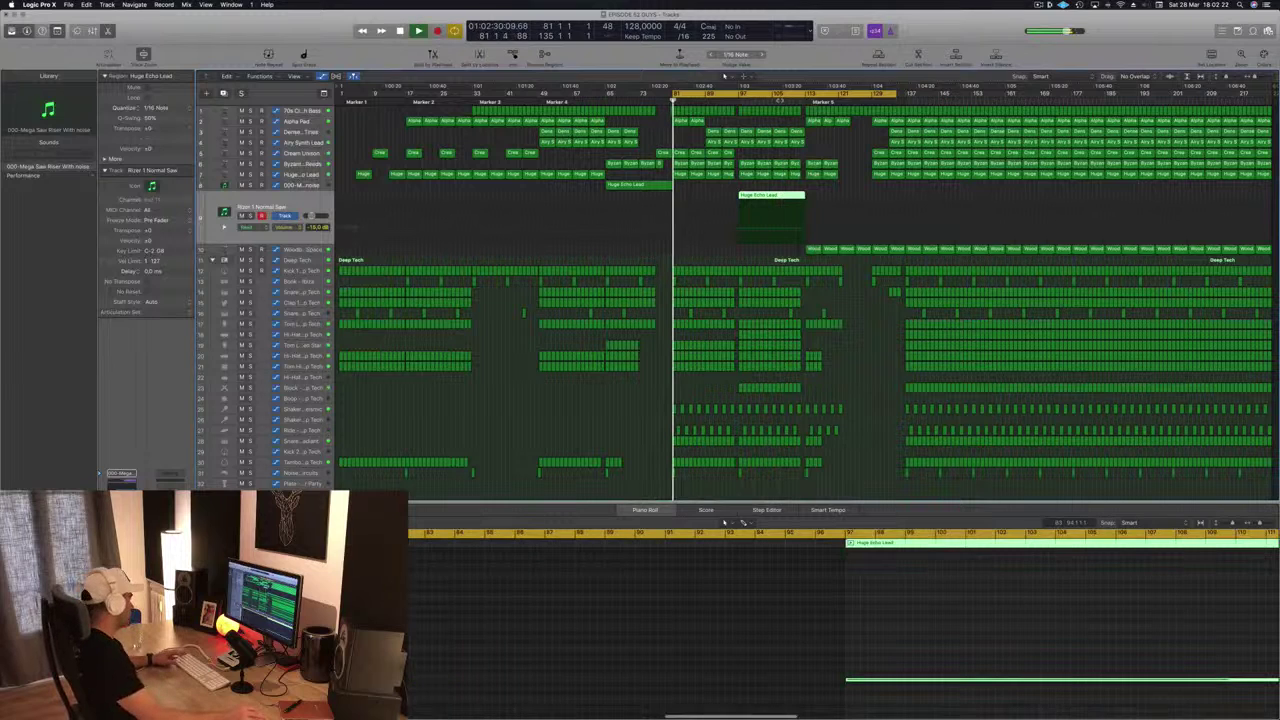
key(space)
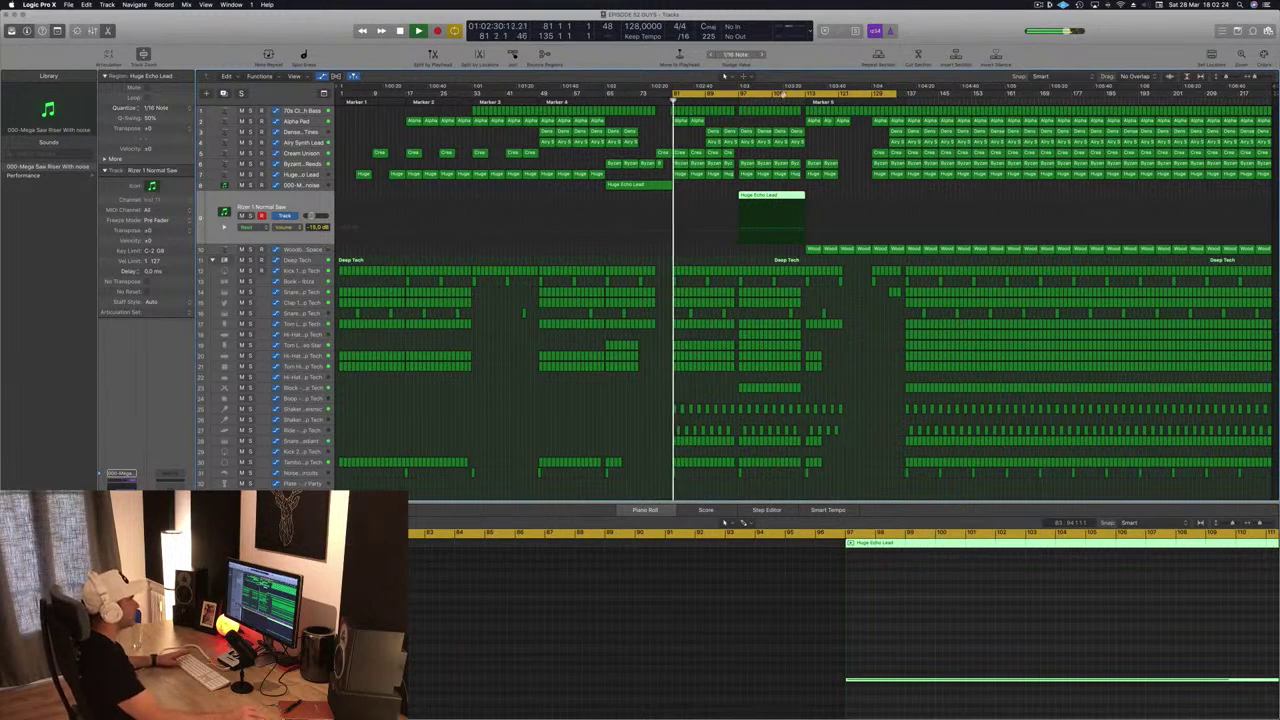
drag(786, 91, 906, 95)
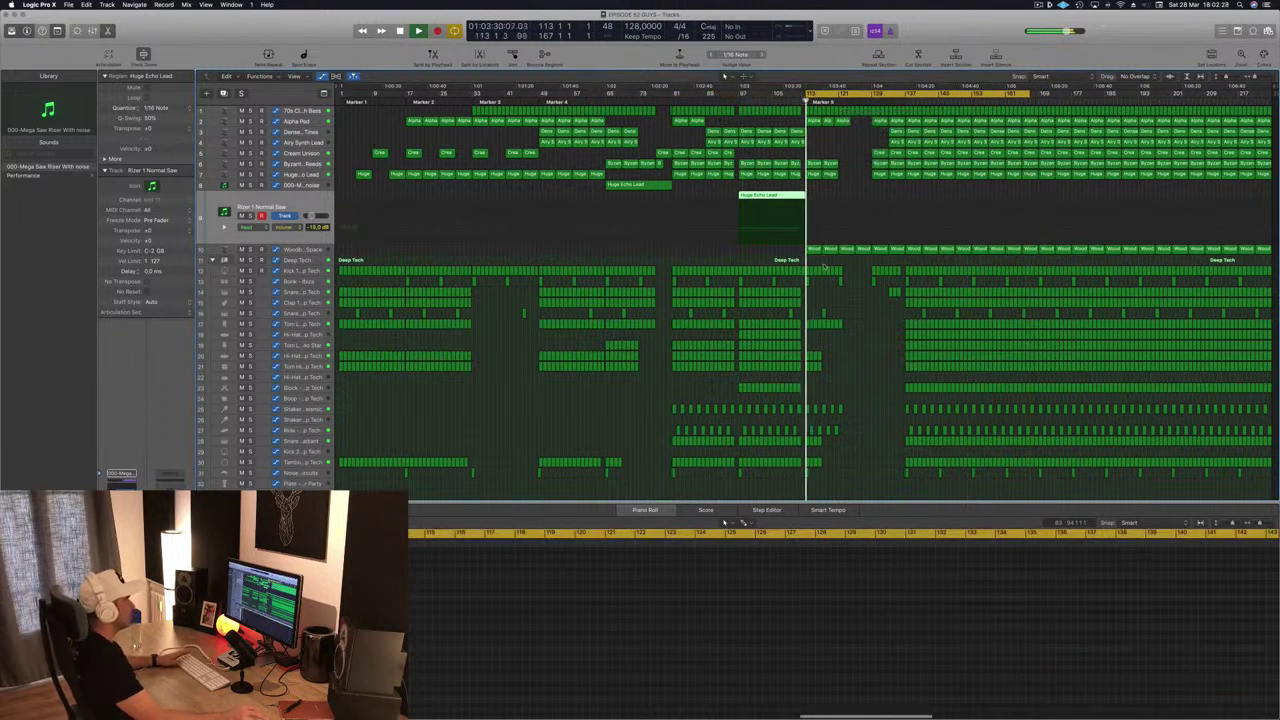
Delete the four Woodblock Space regions from bar 113 to bar 129 and replay from bar 113.
click(322, 250)
key(space)
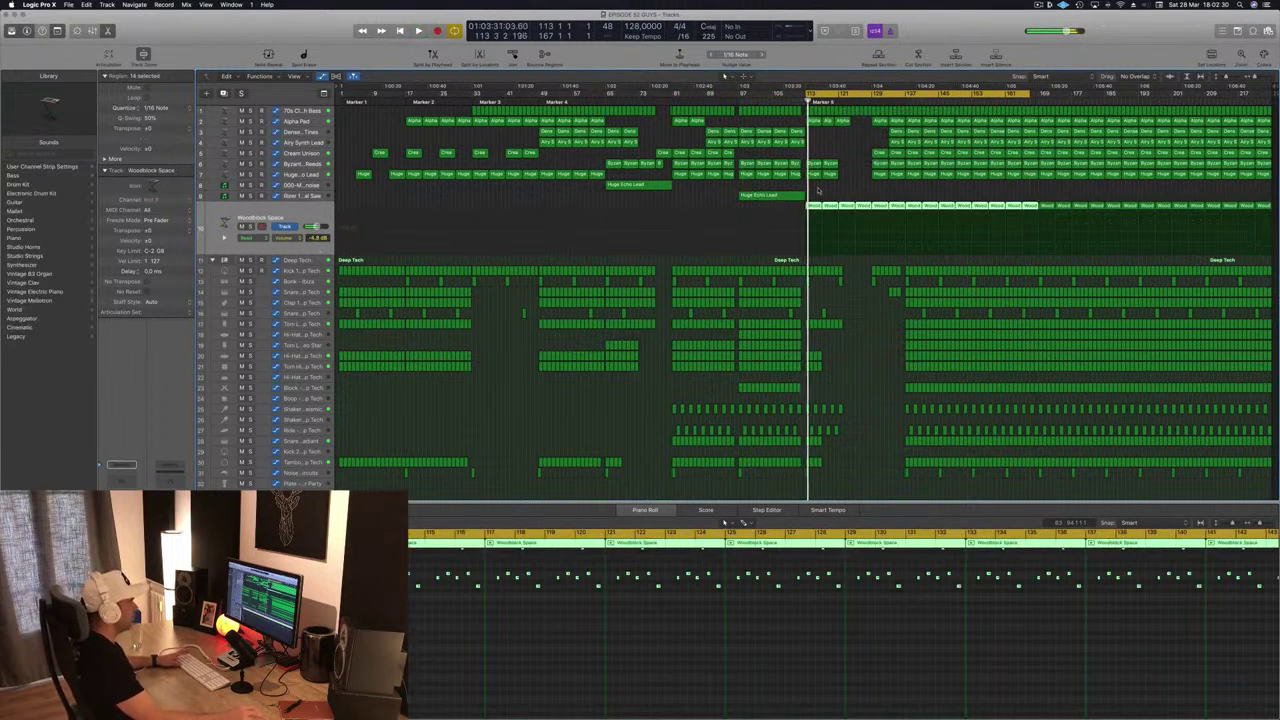
click(815, 195)
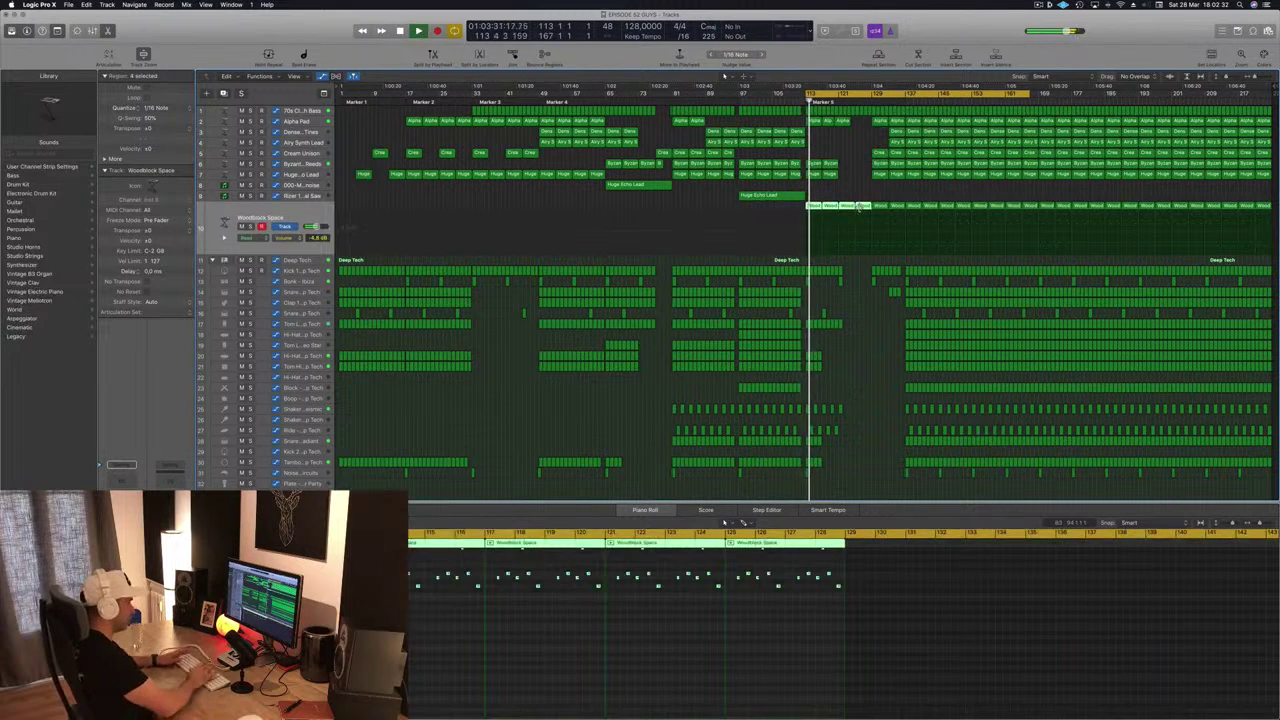
key(Delete)
key(space)
key(space)
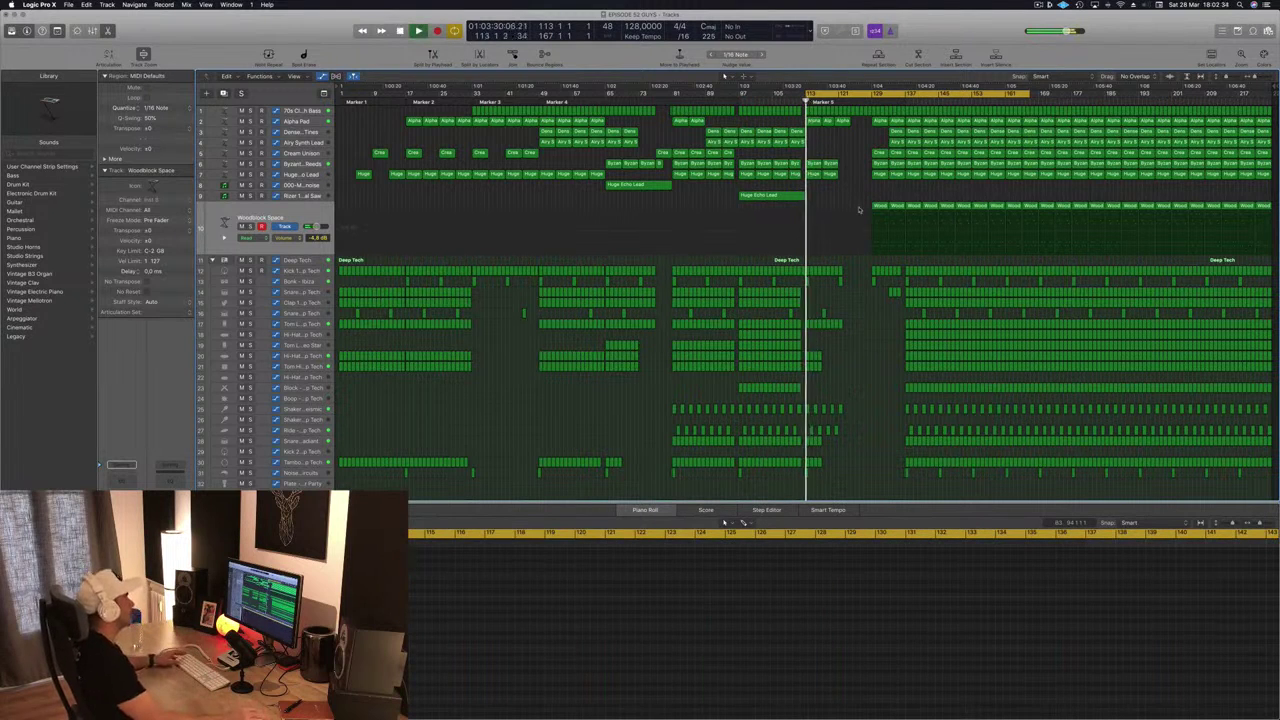
key(space)
key(space)
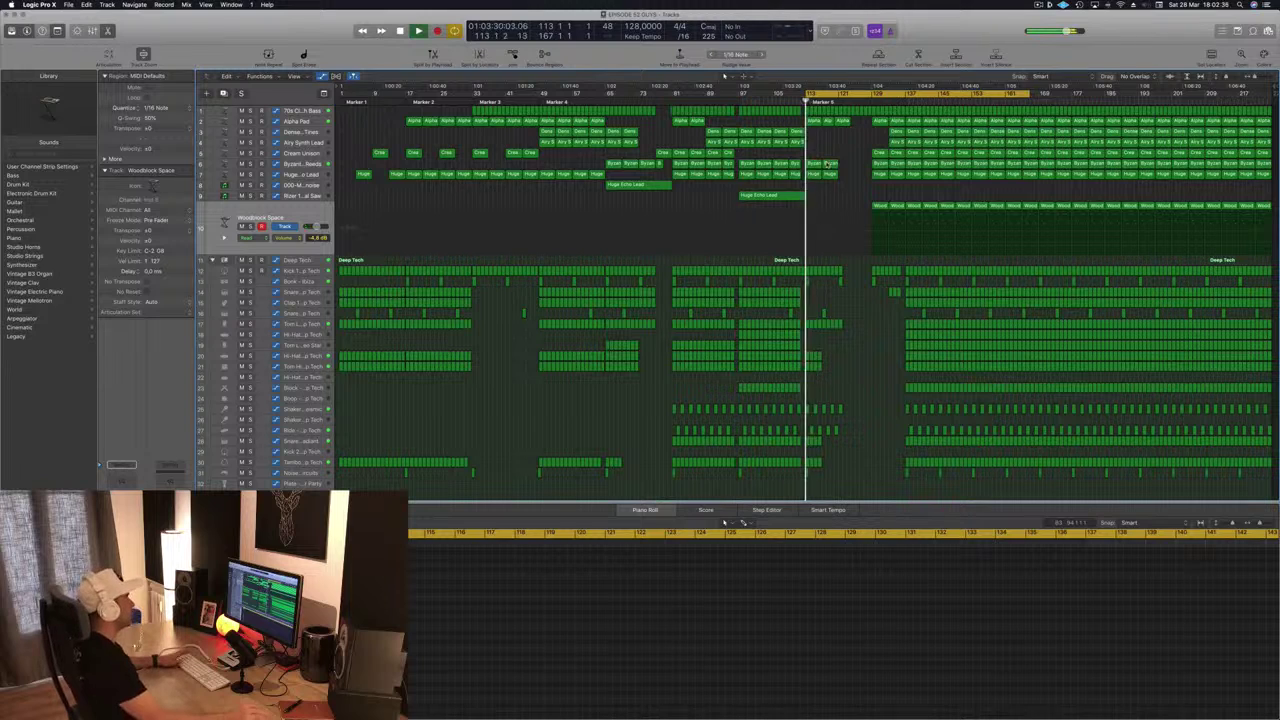
Delete the bass regions between bars 113 and 137 and the three Alpha Pad regions starting at bar 113.
click(776, 100)
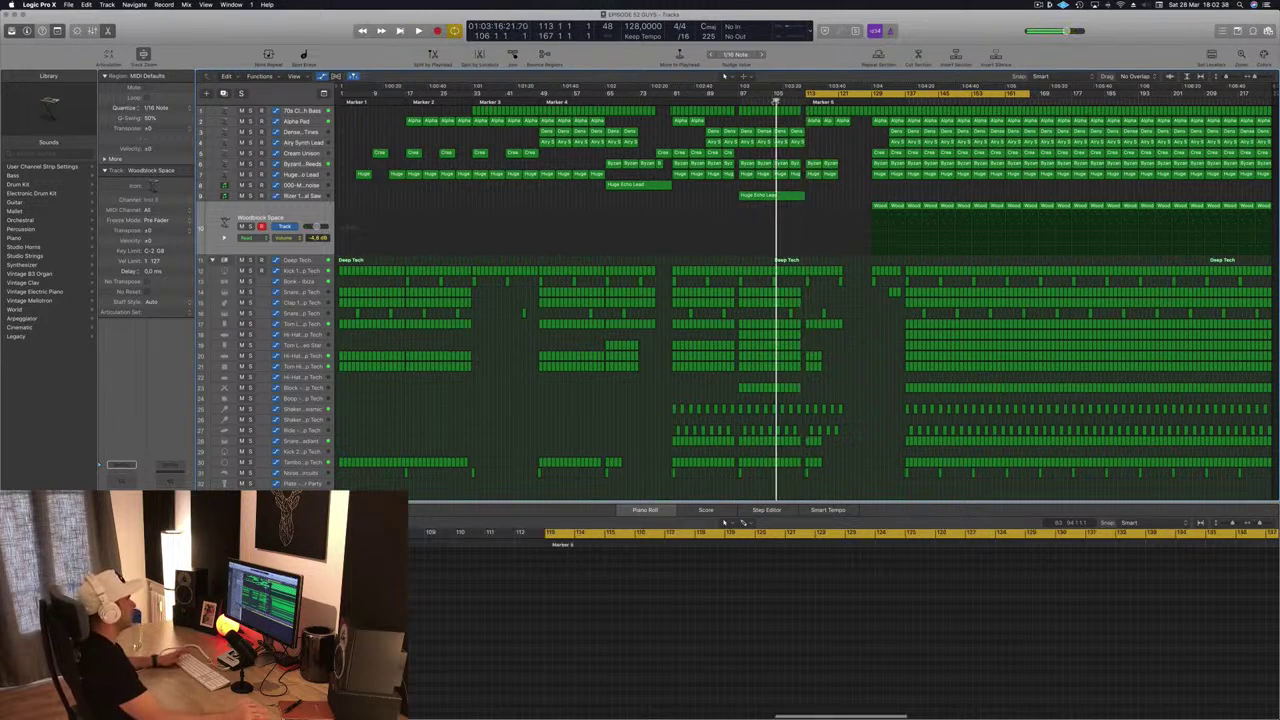
key(space)
click(776, 100)
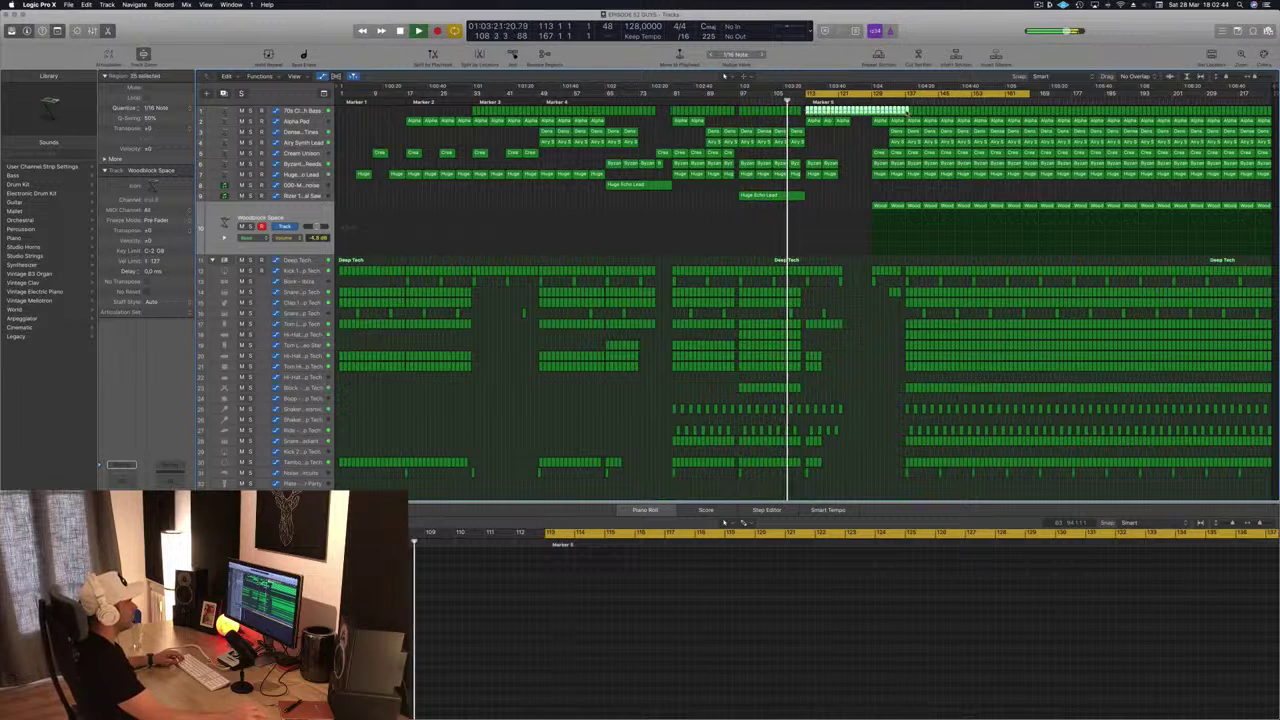
click(862, 125)
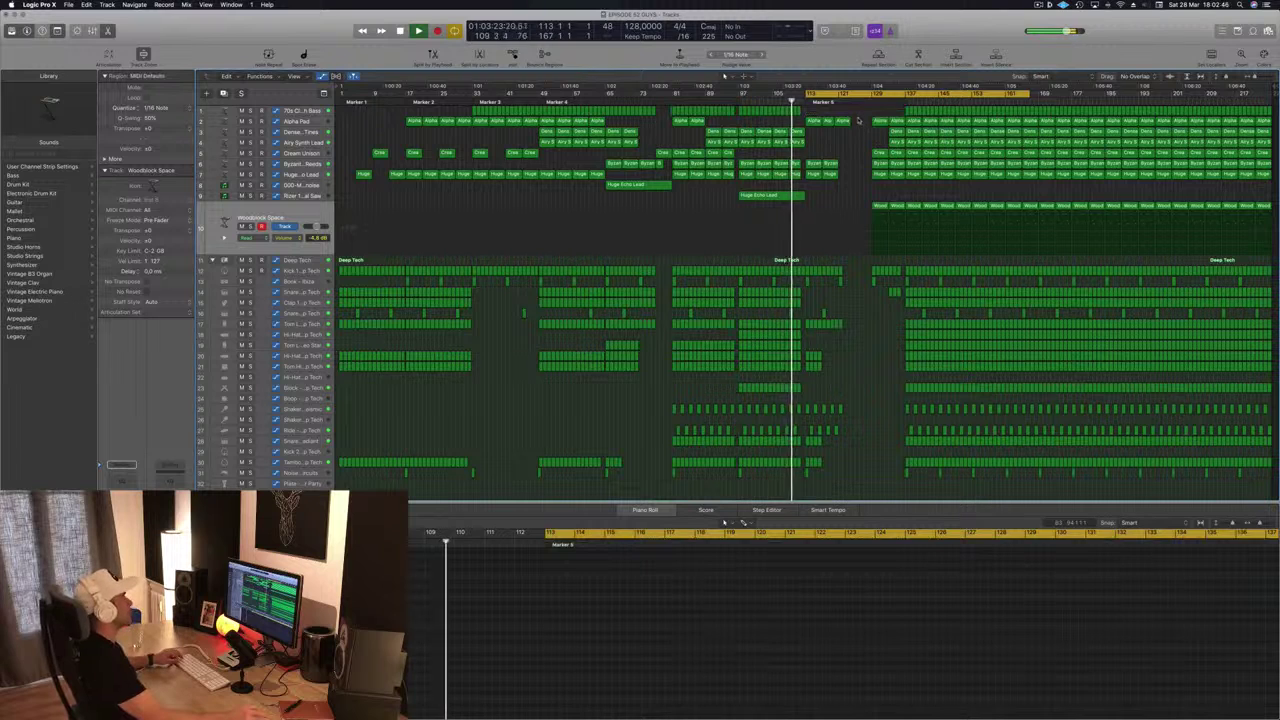
drag(822, 122, 819, 124)
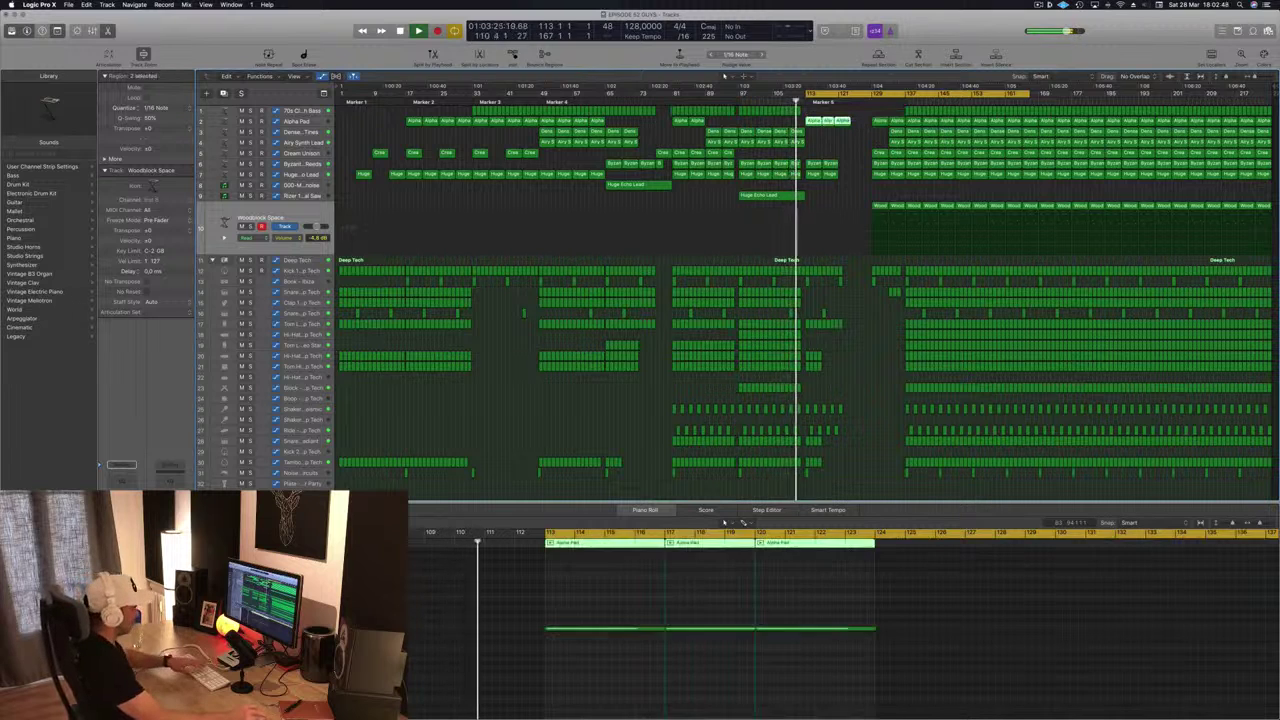
key(BackSpace)
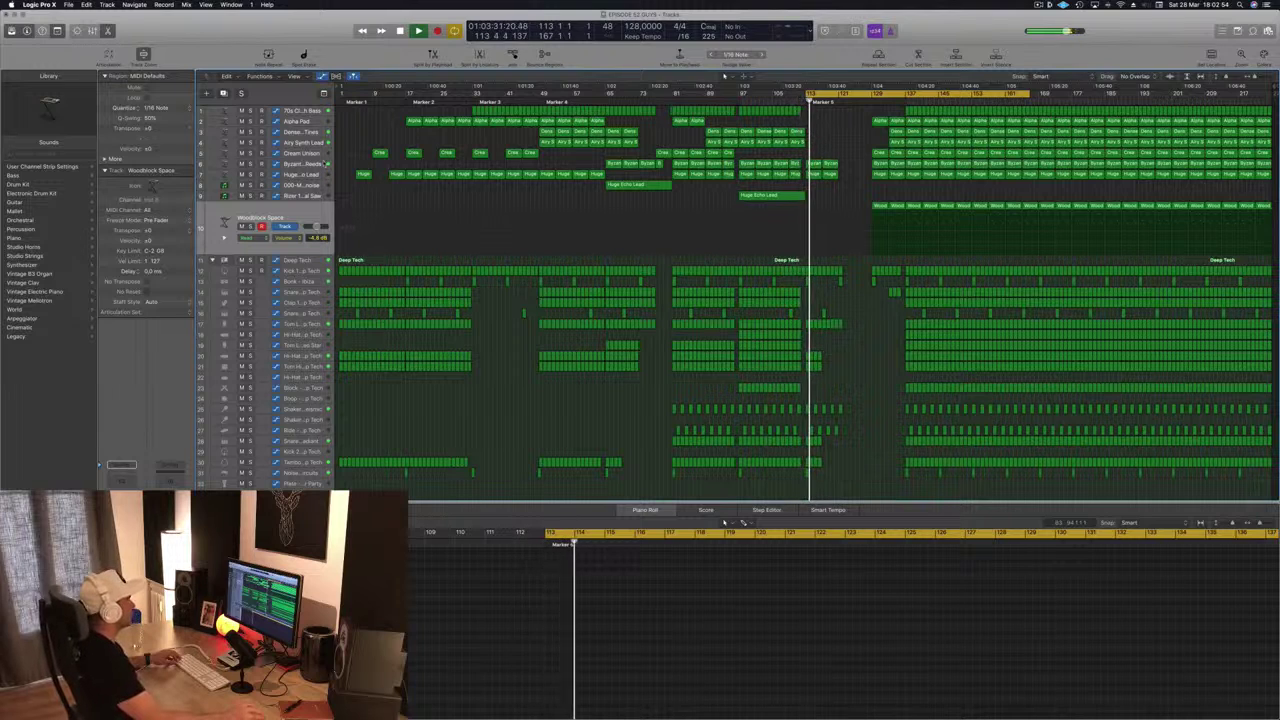
Select the Byzantium Reeds track and delete the kick, snare, hi-hat, tom, shaker and other drum regions between bars 113 and 121, keeping the noise hit.
click(324, 163)
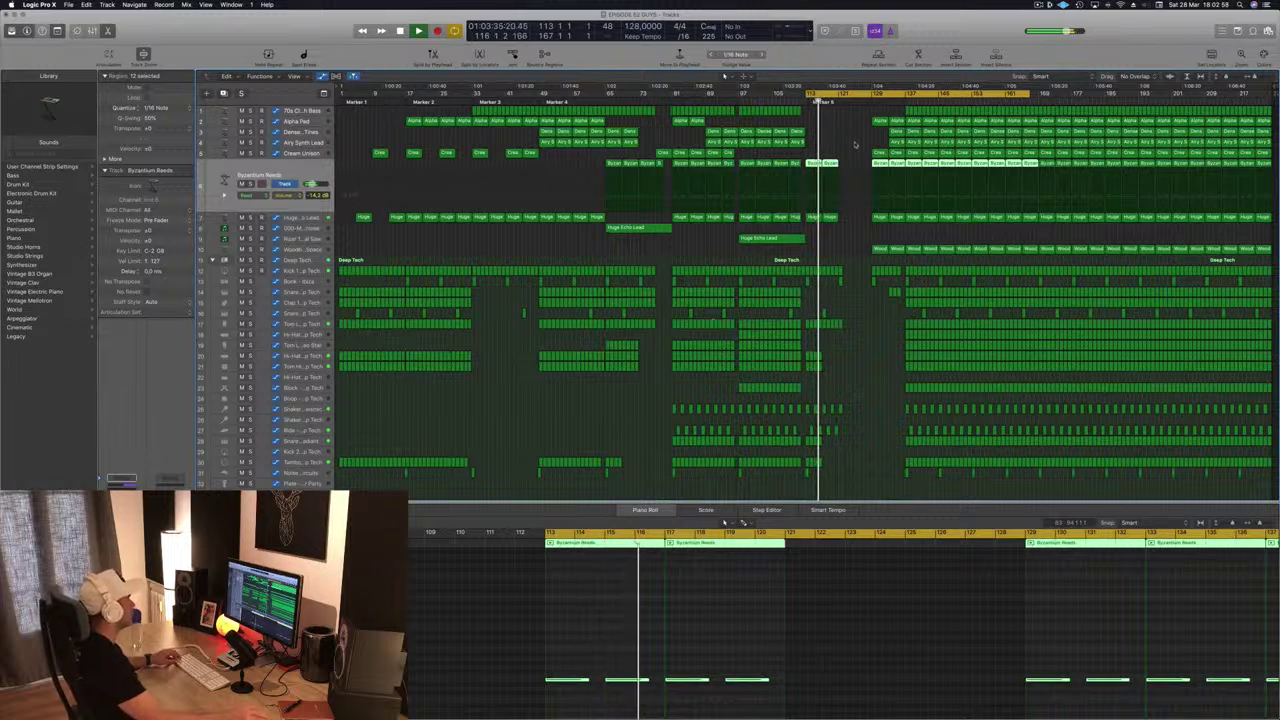
scroll(855, 142, up, 3)
key(space)
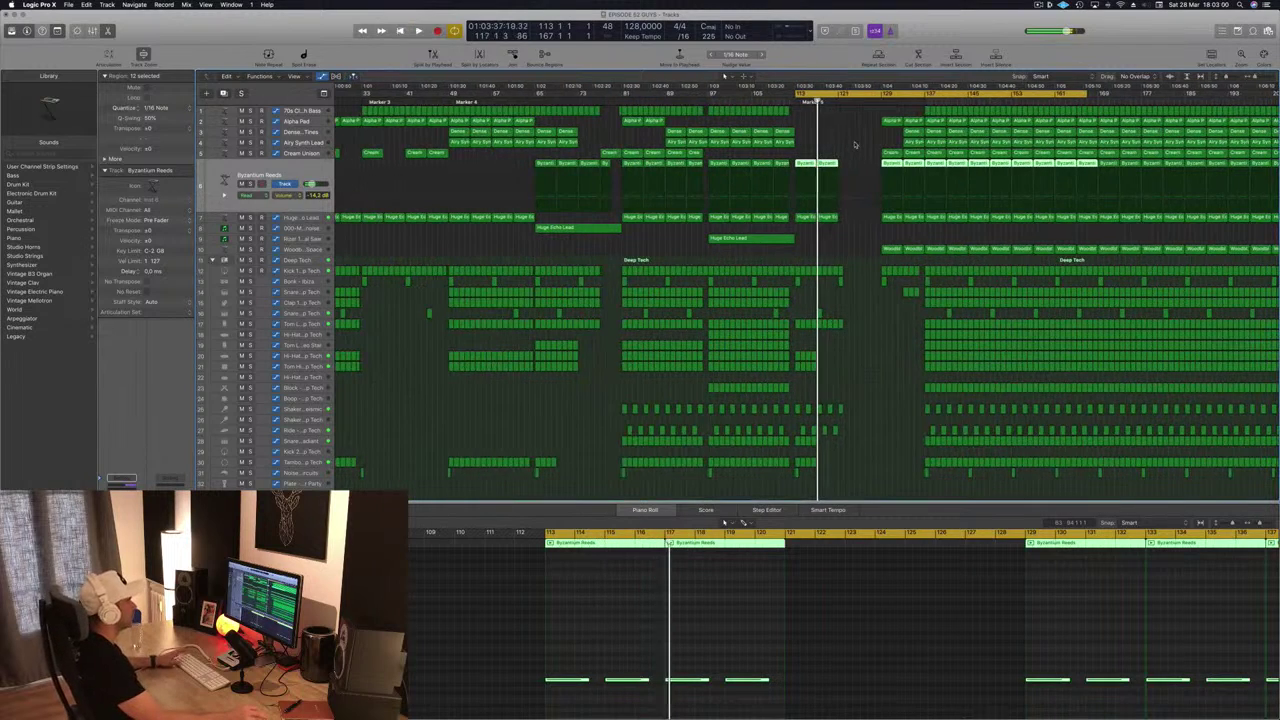
key(space)
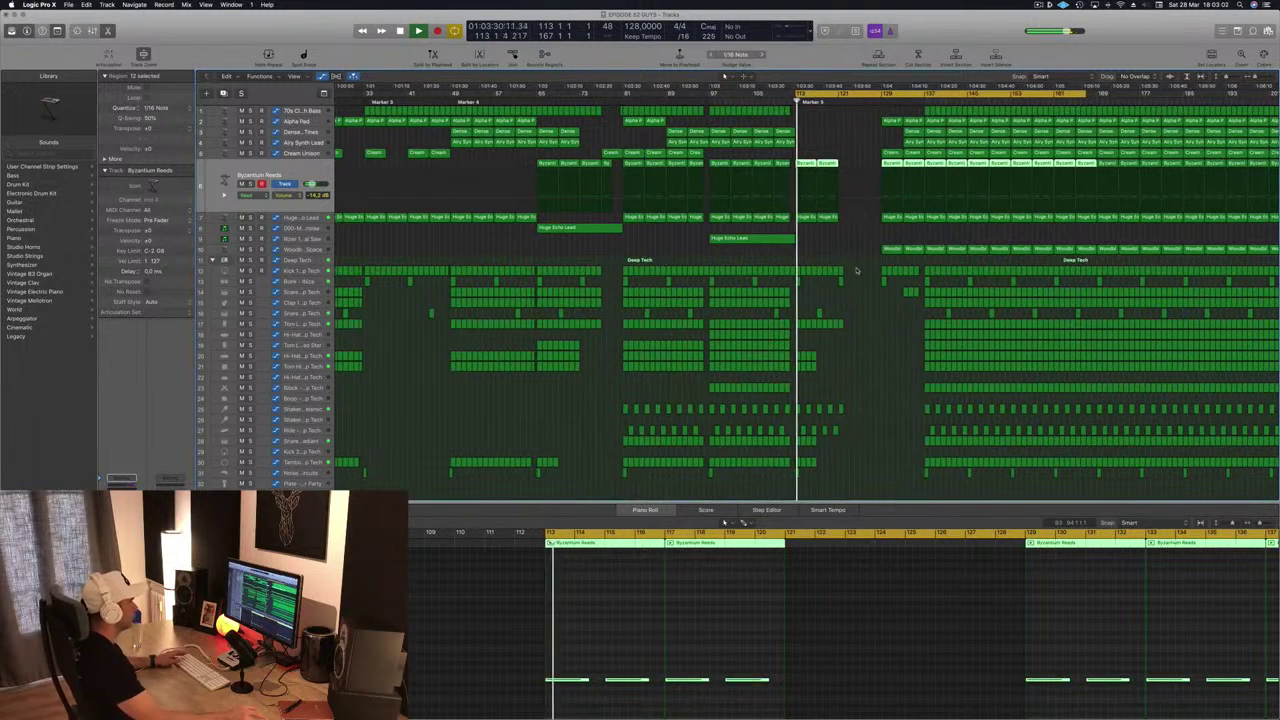
drag(856, 270, 801, 287)
click(836, 304)
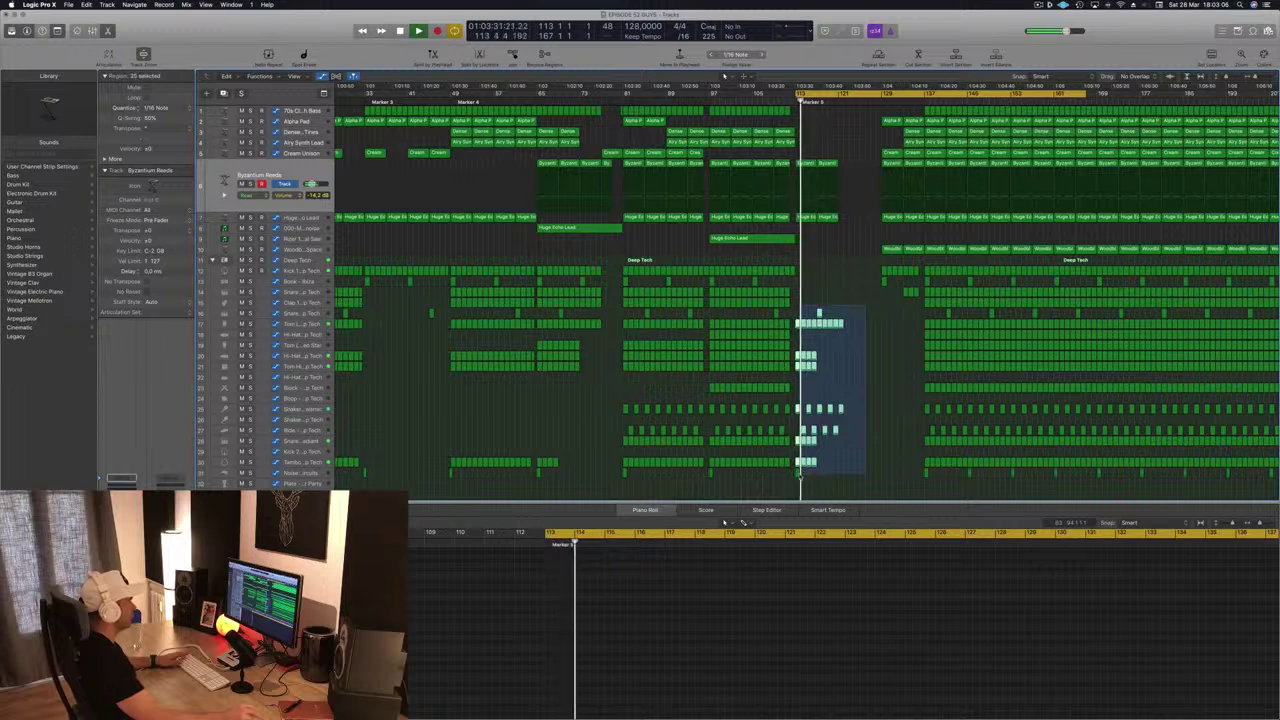
click(854, 304)
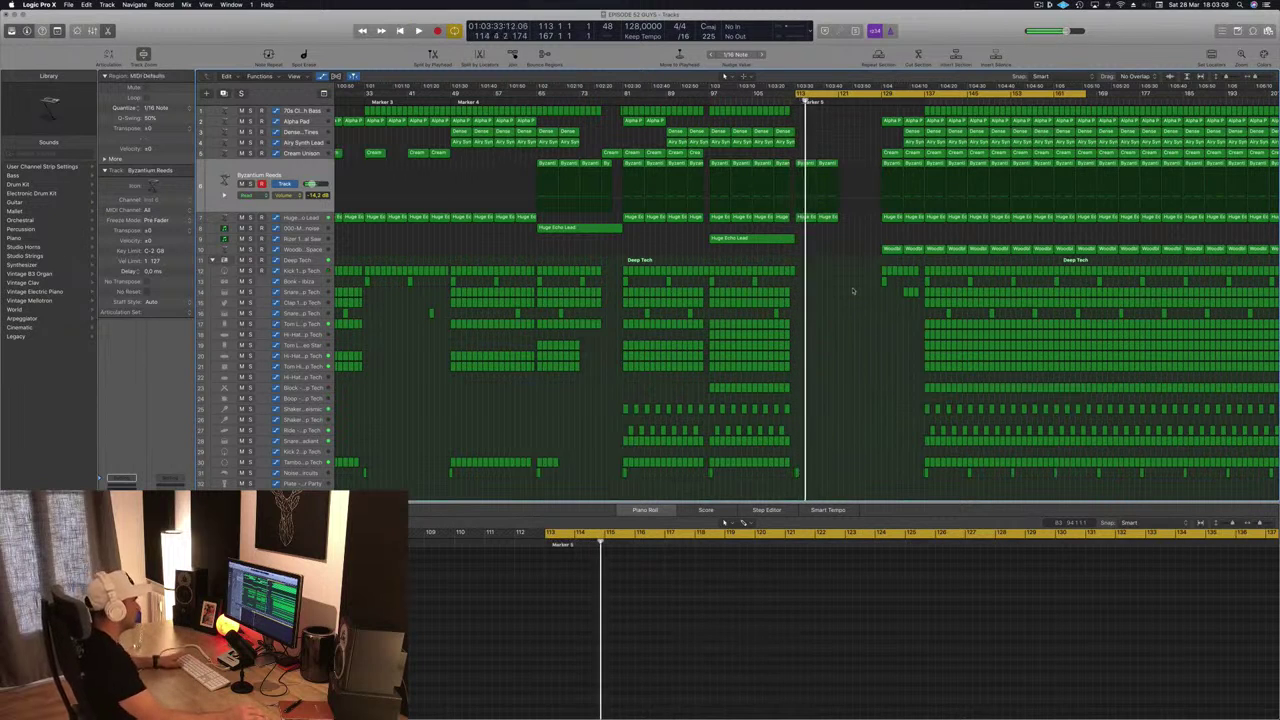
key(space)
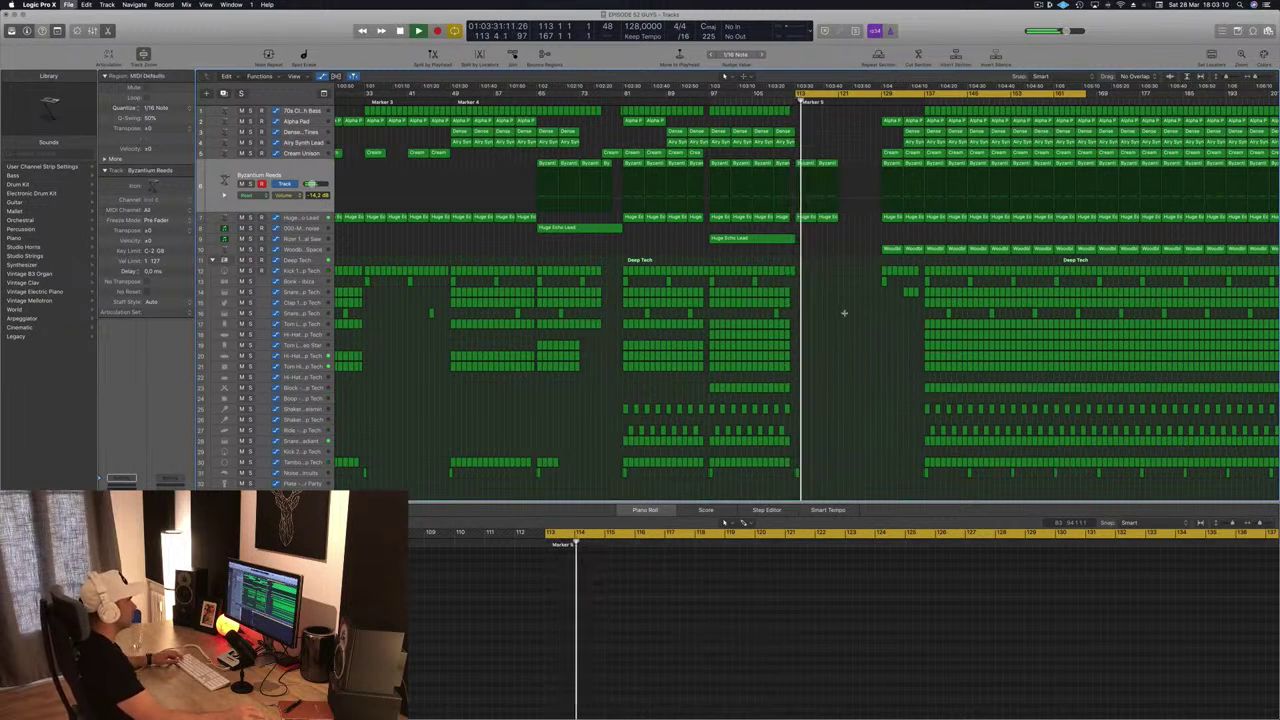
Copy the Byzantium Reeds and Huge Echo Lead regions from bars 113–121 to bars 121–129.
key(super+Right)
key(super+Right)
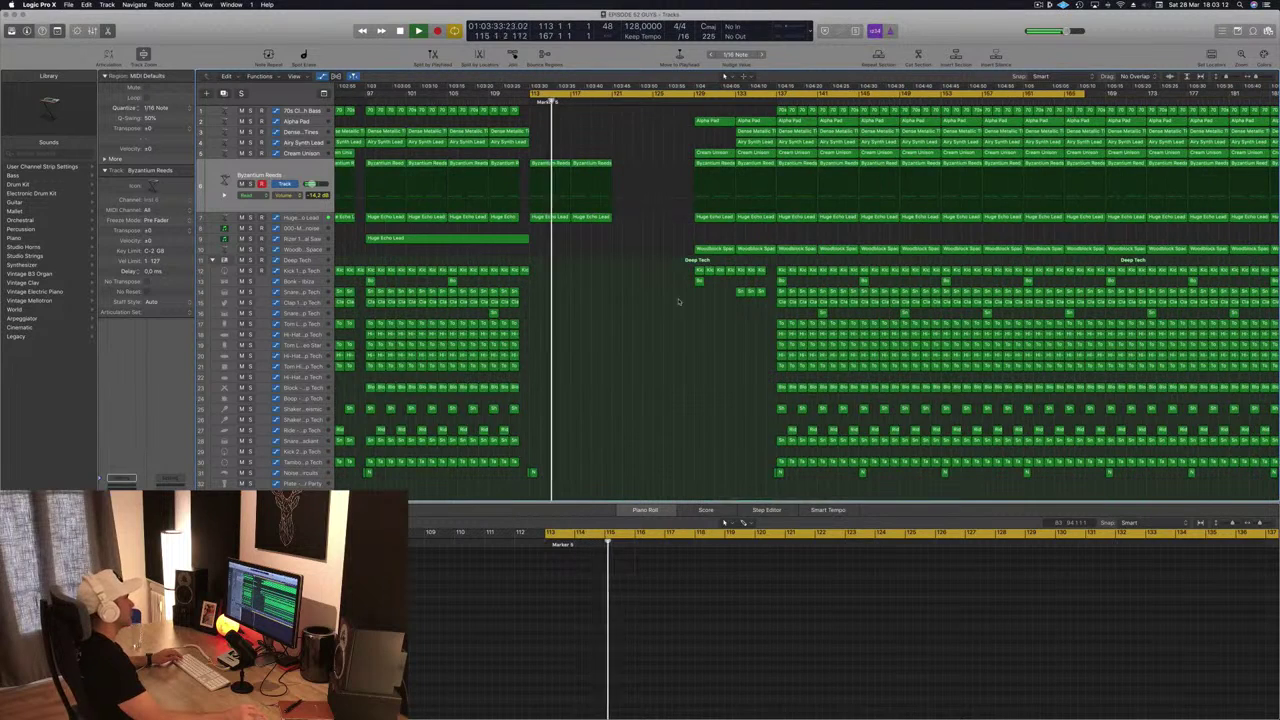
key(super+Left)
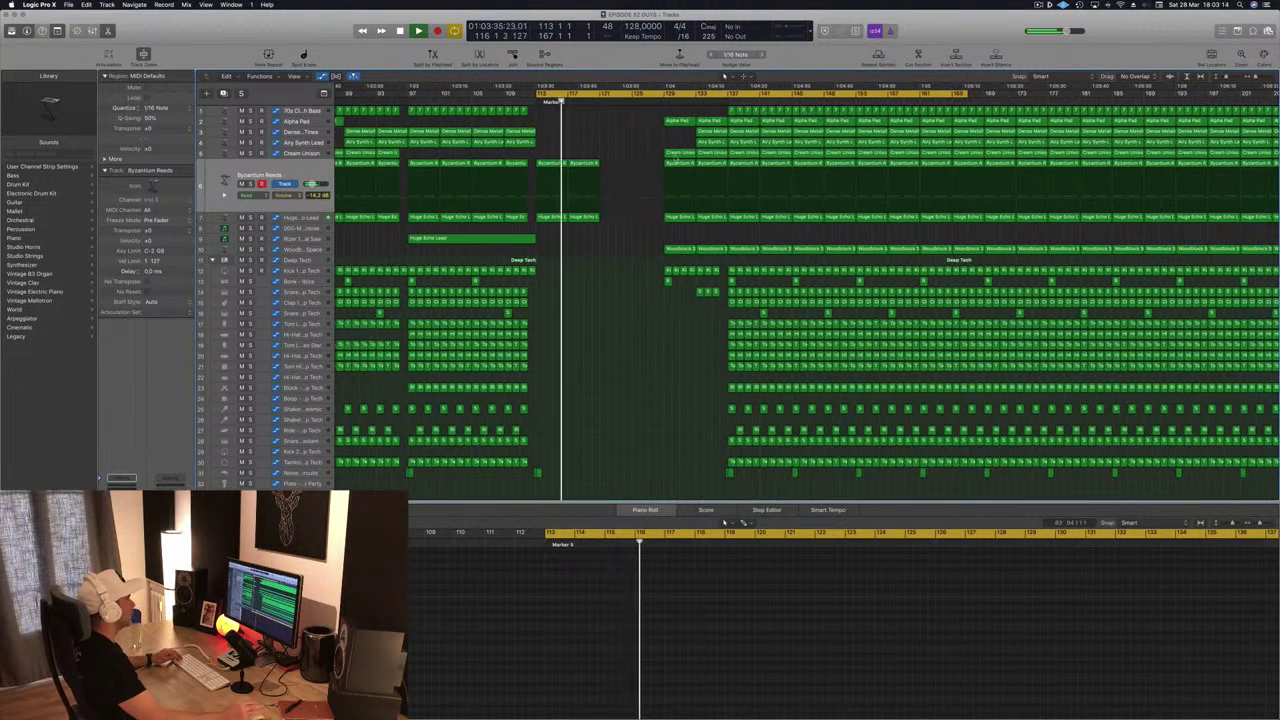
key(super+Left)
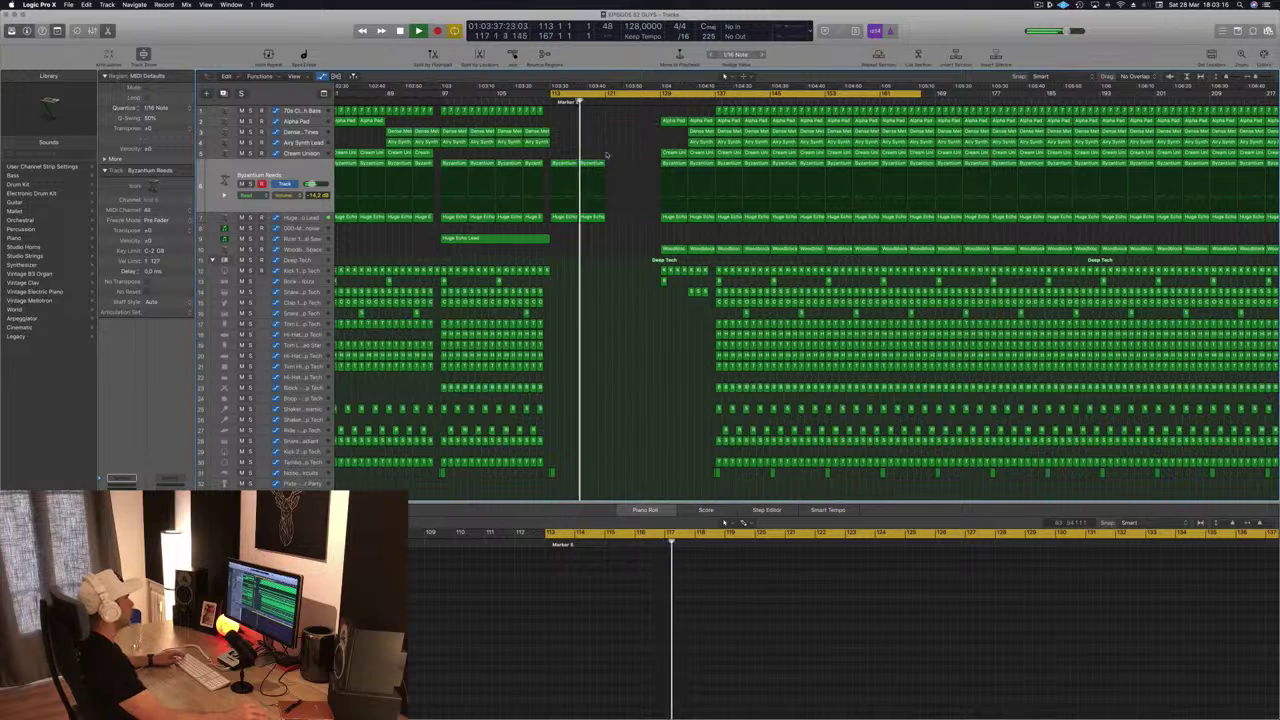
drag(606, 155, 555, 218)
drag(563, 162, 616, 172)
Move the Alpha Pad region from bar 129 to bar 121.
click(673, 121)
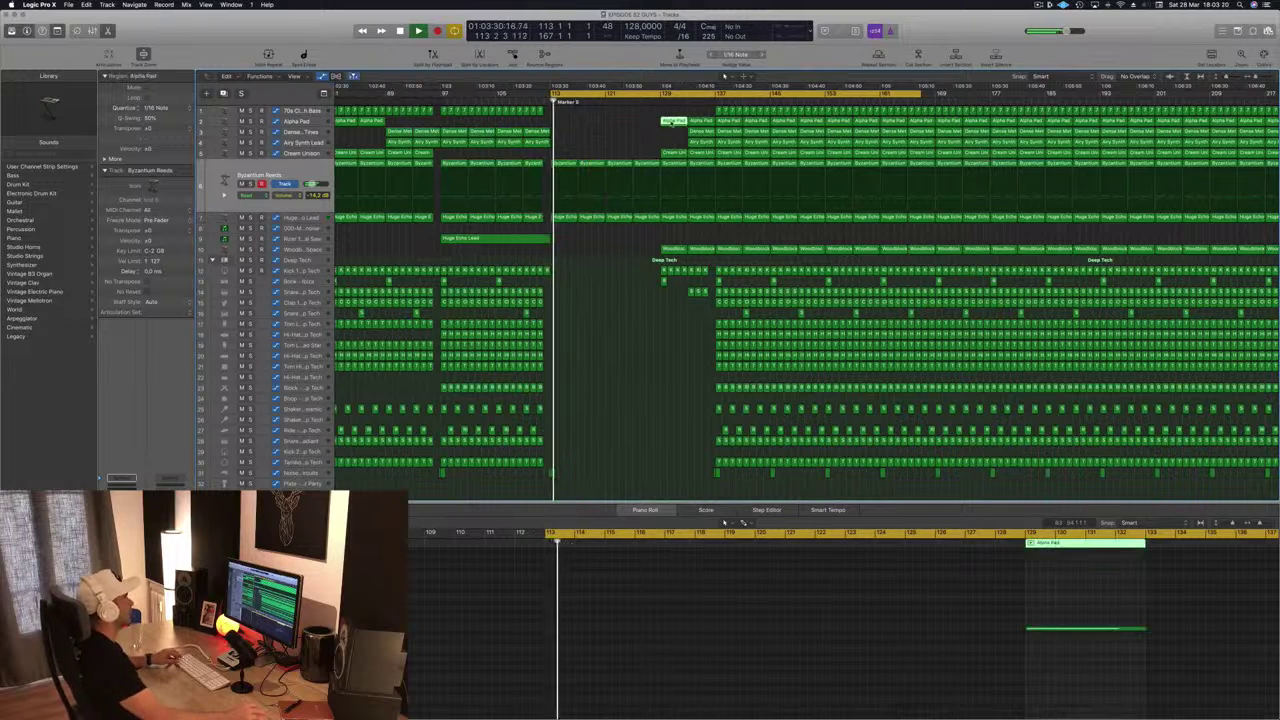
drag(673, 121, 619, 121)
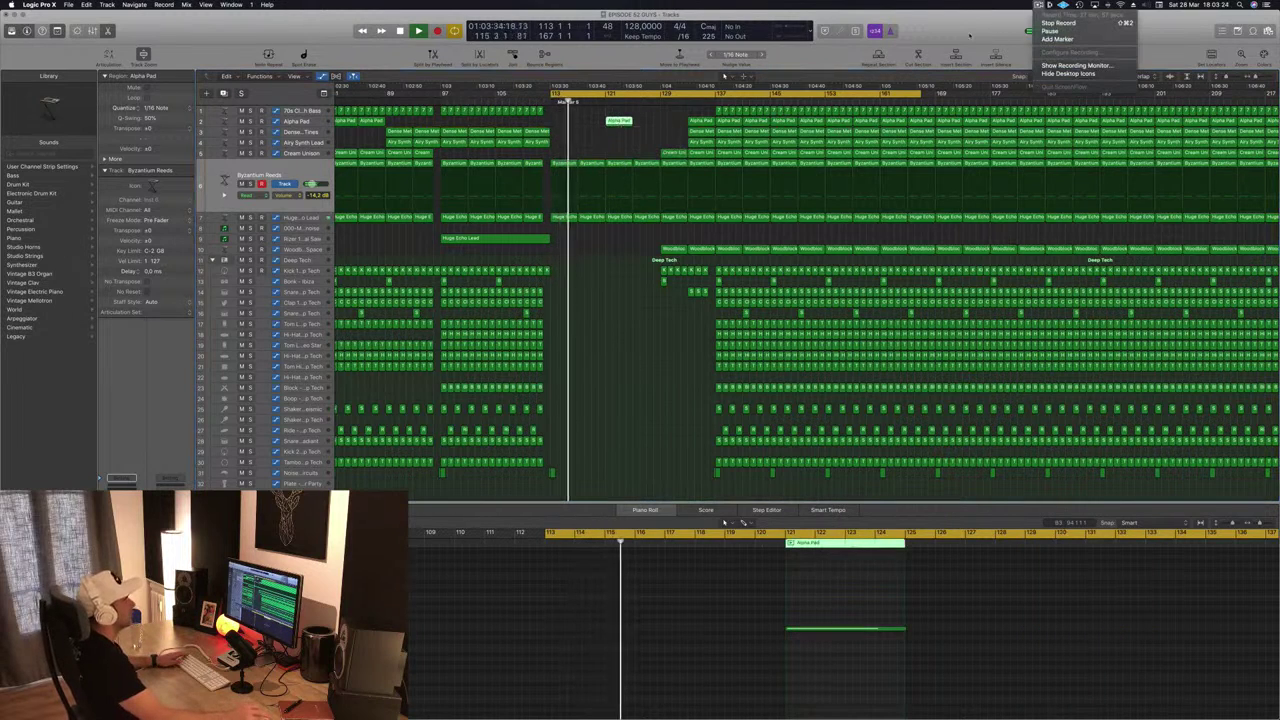
Raise the Alpha Pad track's cutoff automation point at bar 125, at the end of the bar 121 region.
click(634, 432)
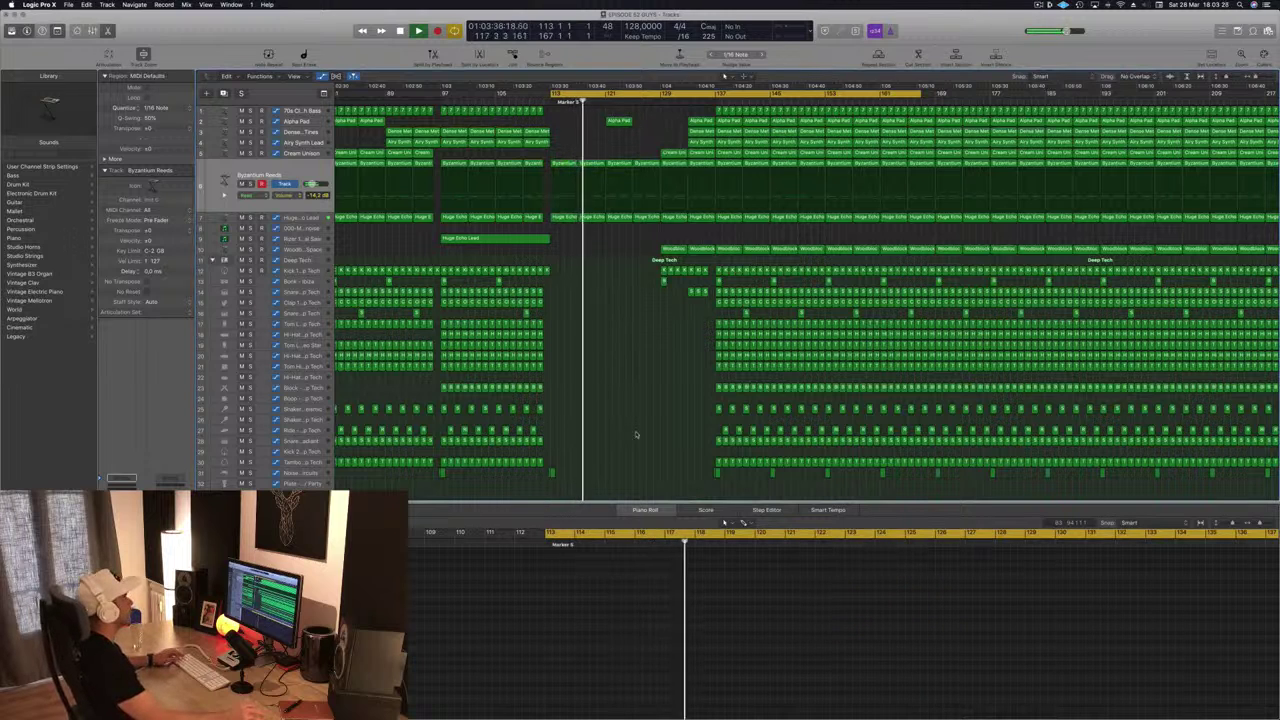
key(super+Right)
scroll(621, 200, right, 5)
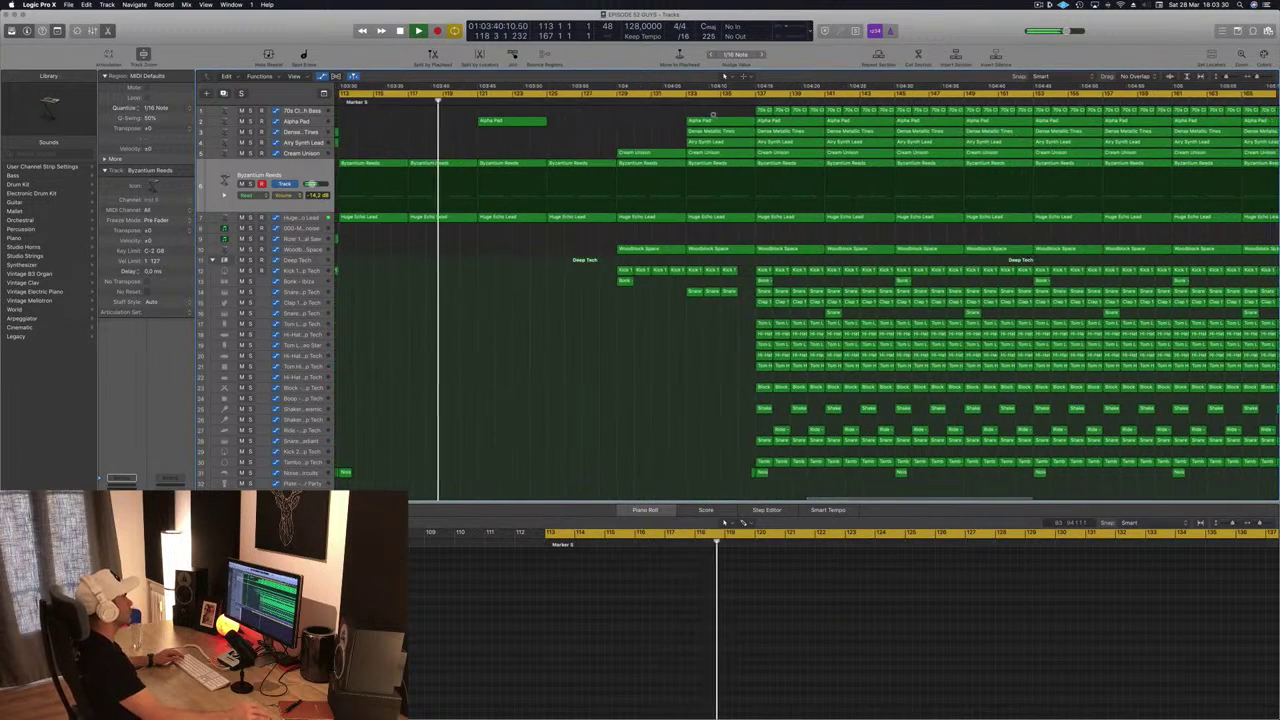
scroll(570, 150, left, 5)
scroll(590, 130, left, 5)
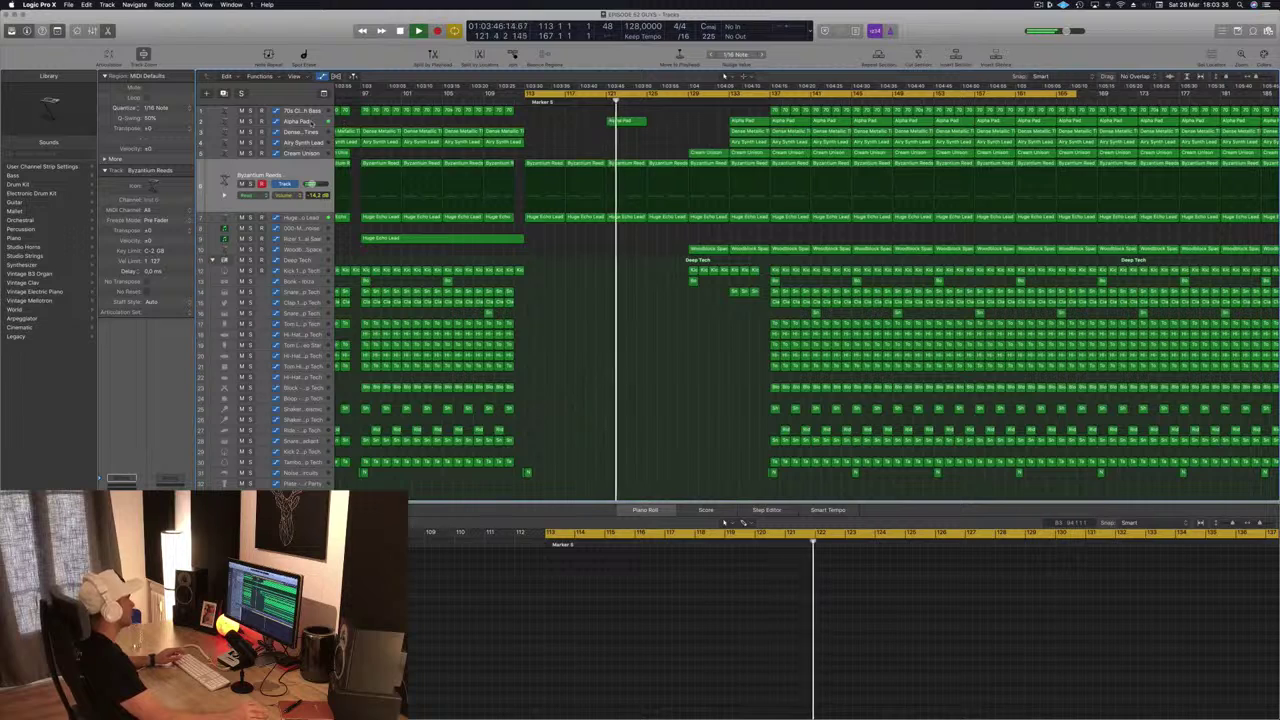
click(668, 120)
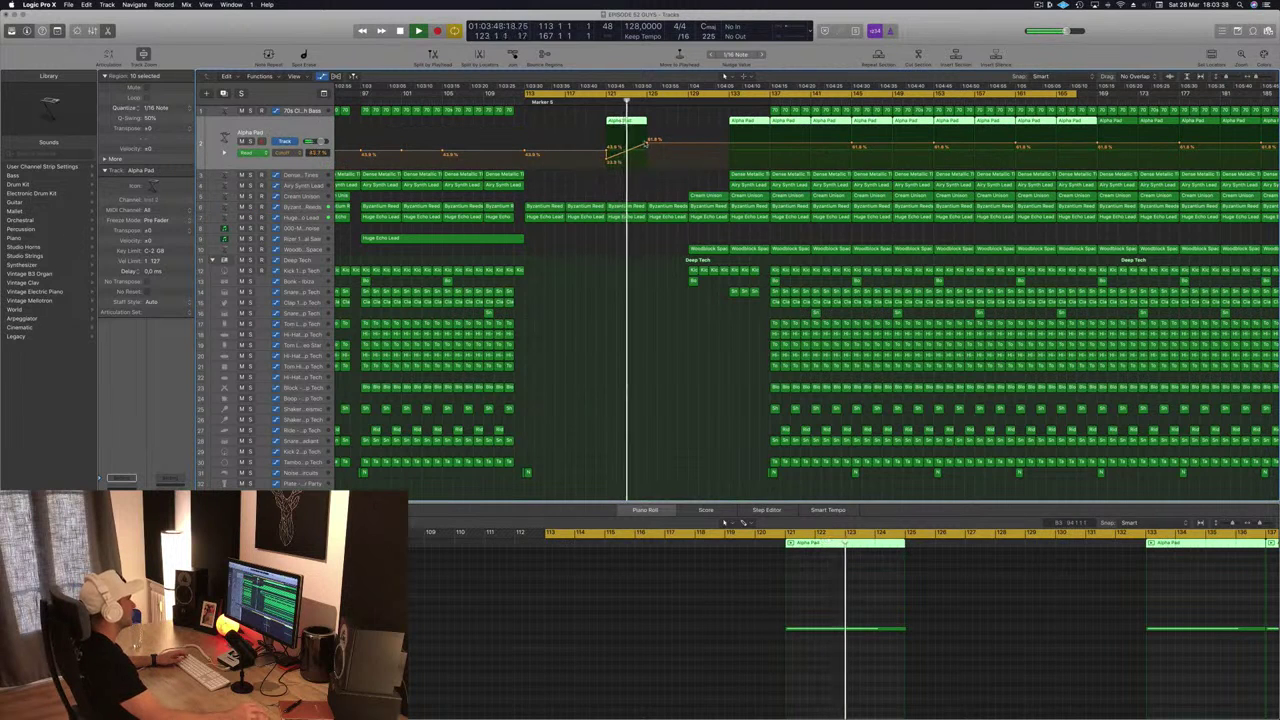
drag(653, 144, 648, 131)
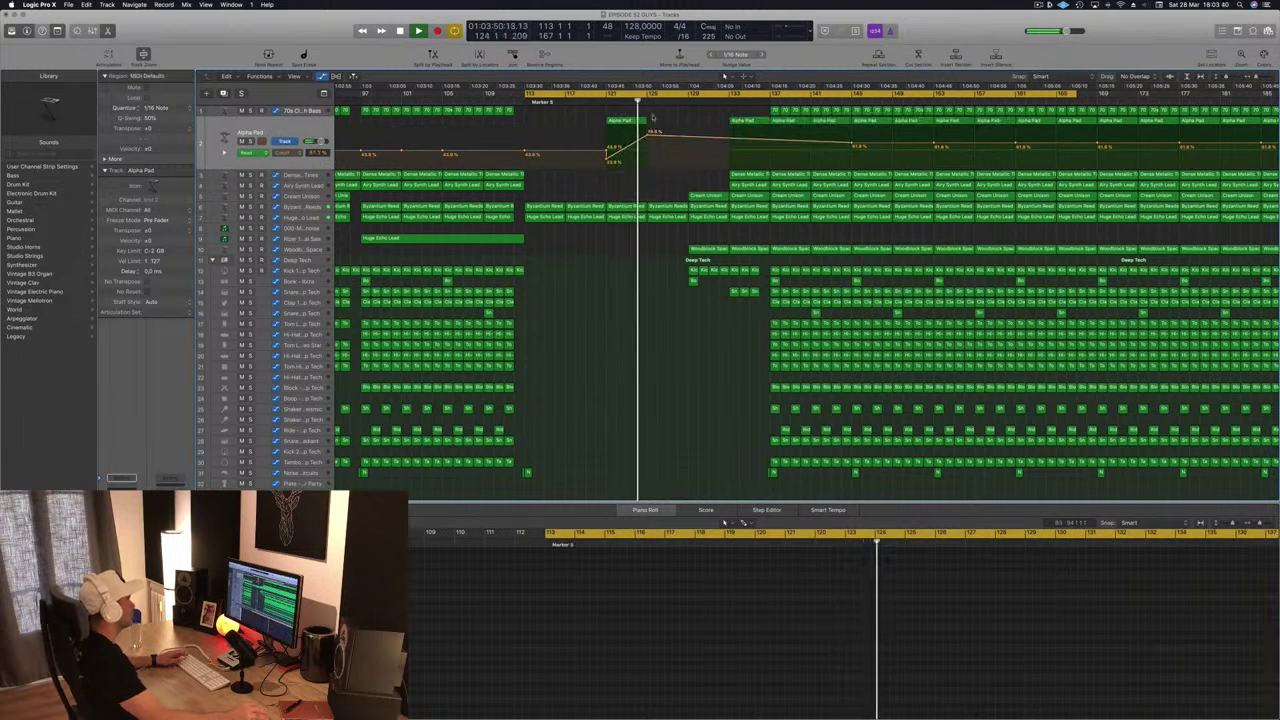
Delete the Alpha Pad region at bar 121 and restart playback from bar 113.
click(614, 122)
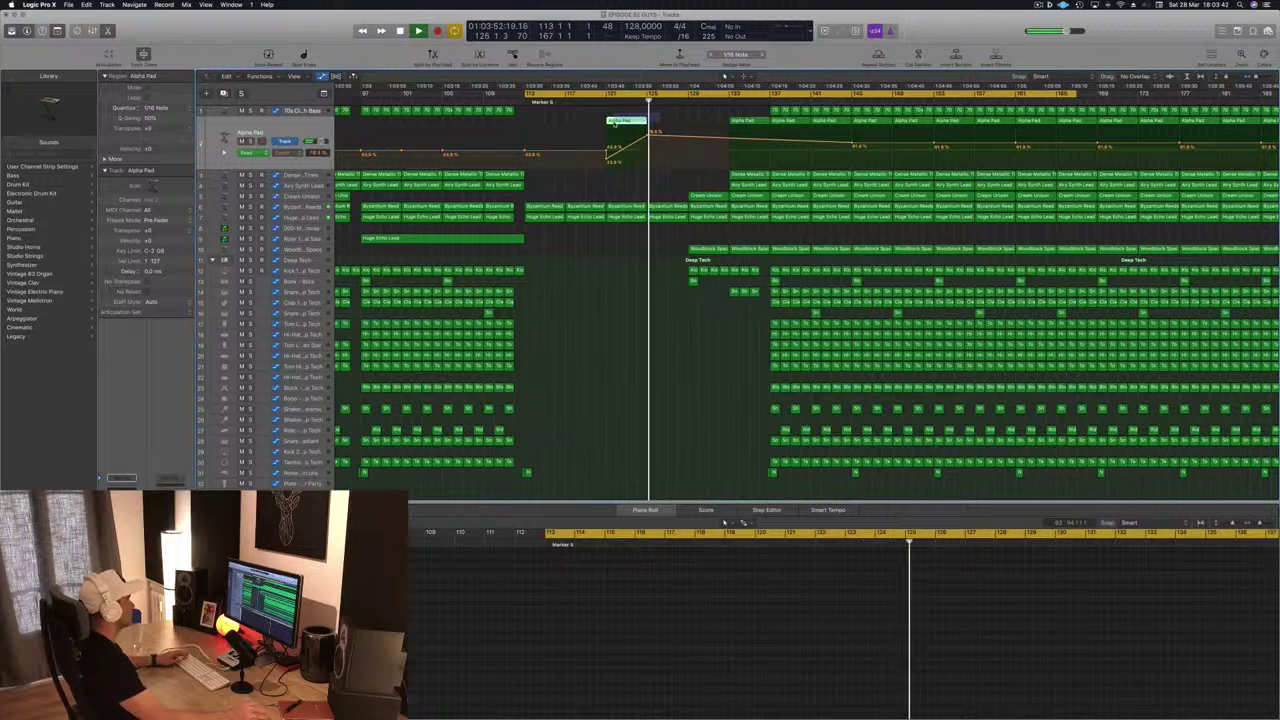
key(Delete)
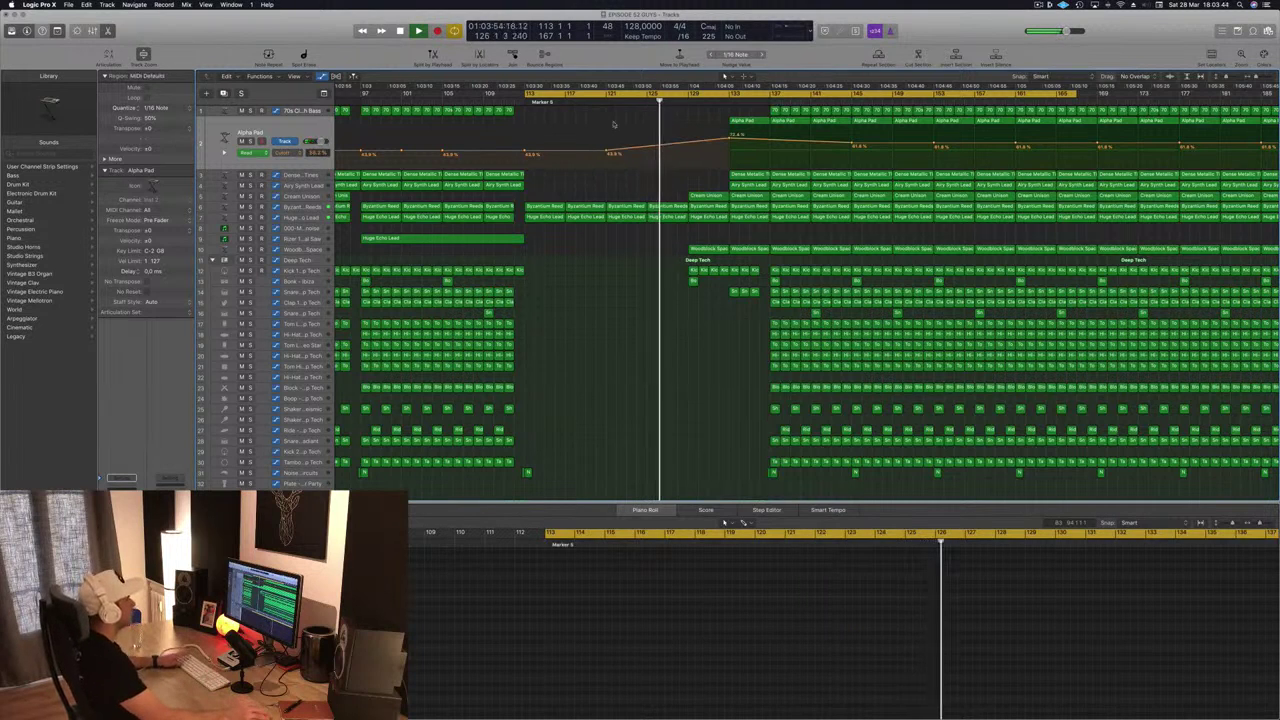
key(space)
key(space)
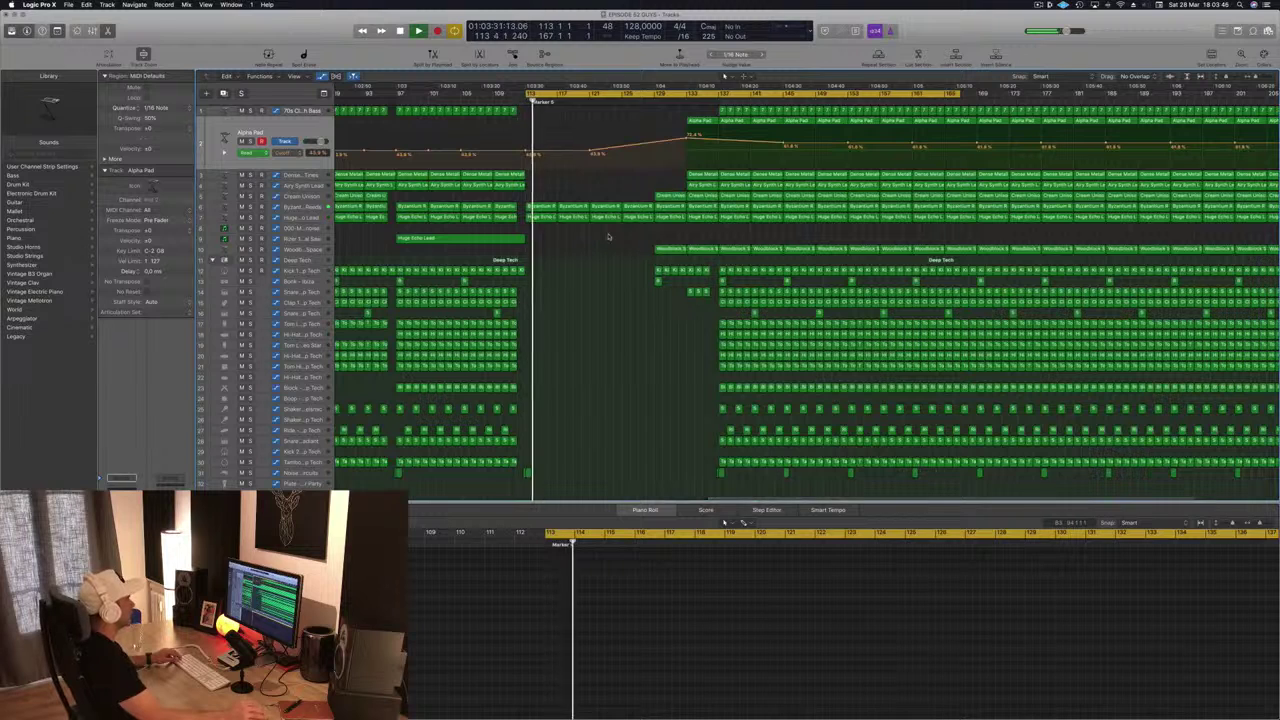
Copy the Cream Unison region from bar 129 to bar 117.
key(super+Left)
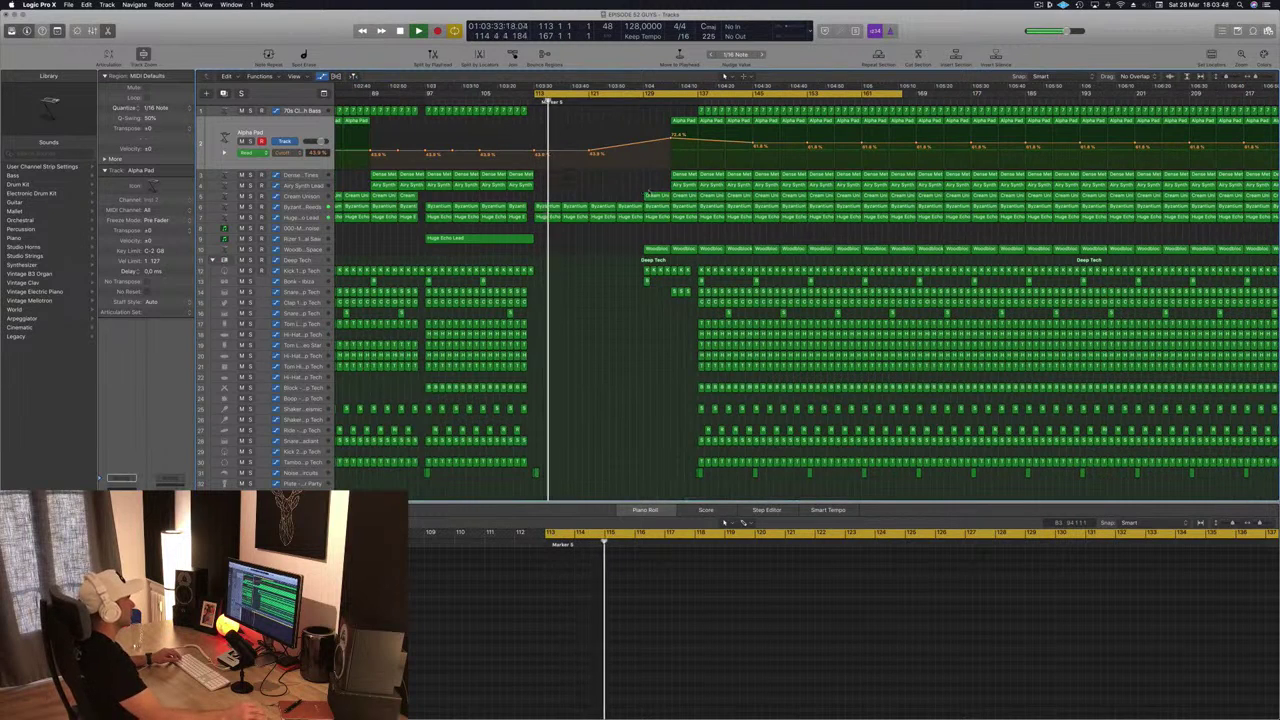
click(654, 195)
drag(654, 195, 575, 200)
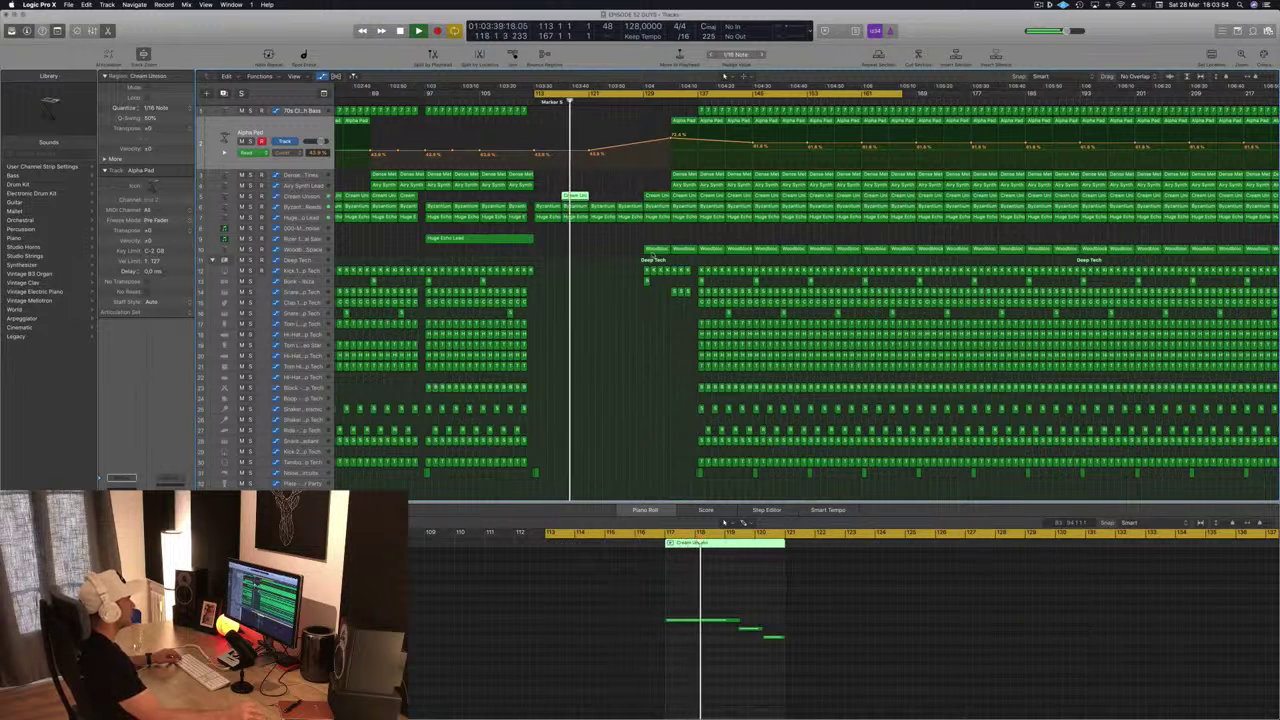
Extend the Woodblock Space part with region copies at bars 121 and 125, select its track, and play from bar 121.
click(655, 249)
mouse_move(655, 250)
mouse_down()
mouse_move(640, 252)
mouse_move(693, 252)
mouse_move(668, 252)
mouse_up()
key(super+Left)
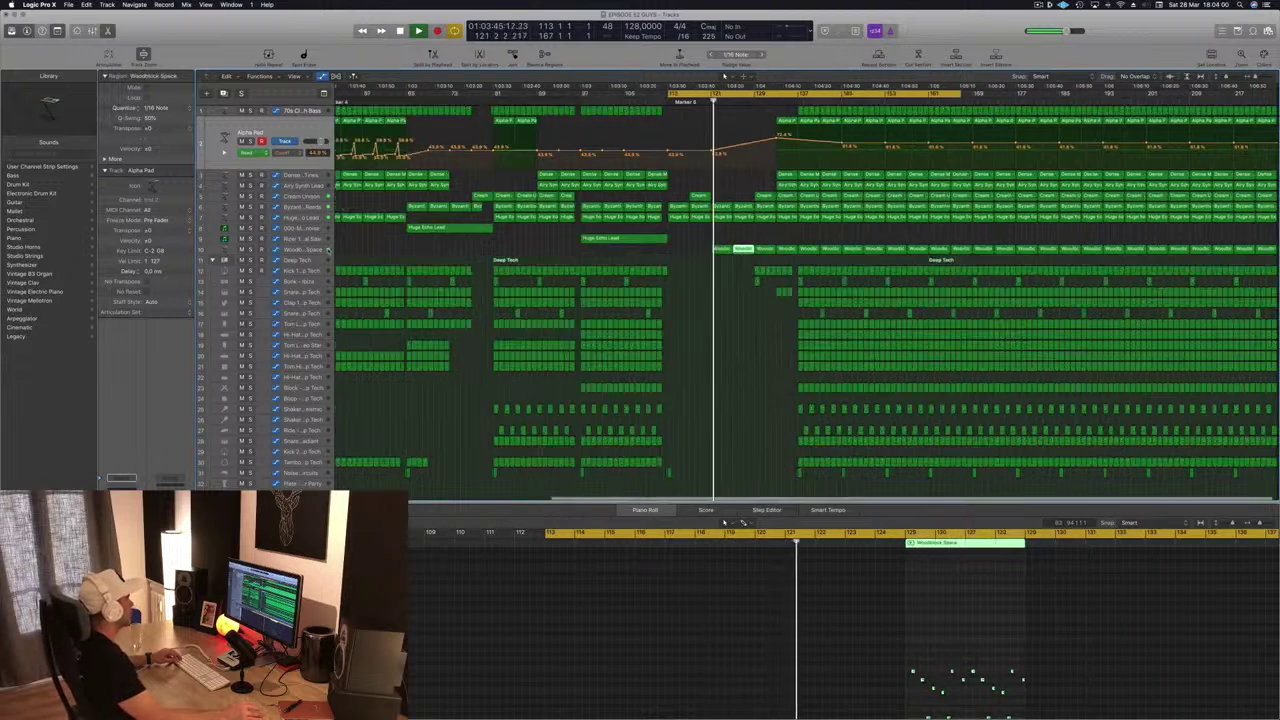
click(300, 249)
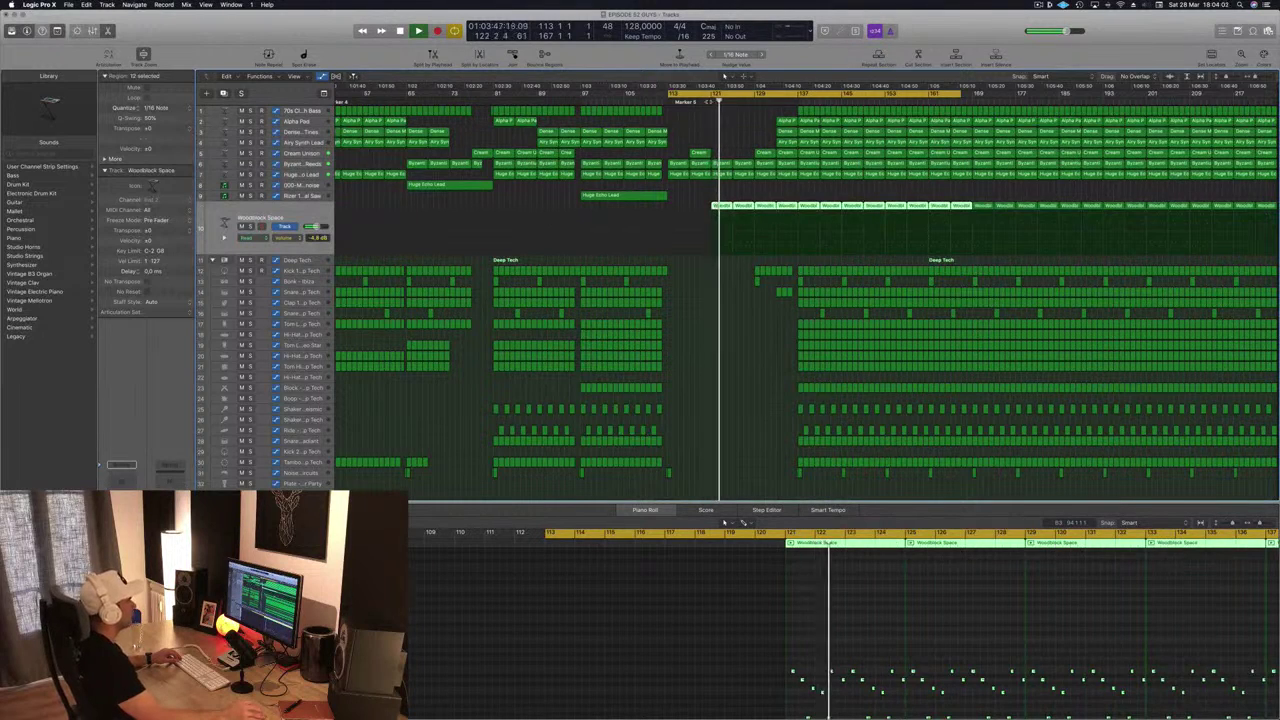
click(711, 101)
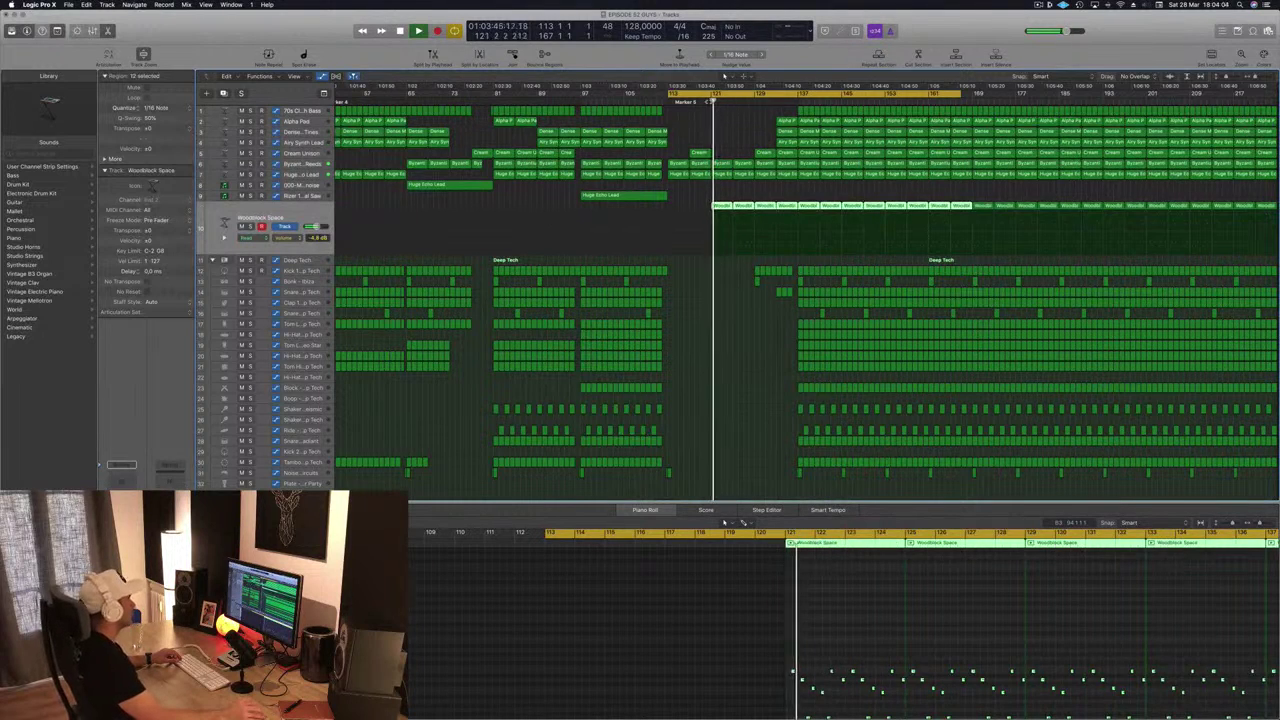
Copy the Clap 2 region on the lowest drum track from bar 77 to bar 121.
scroll(733, 450, down, 1)
scroll(717, 430, down, 2)
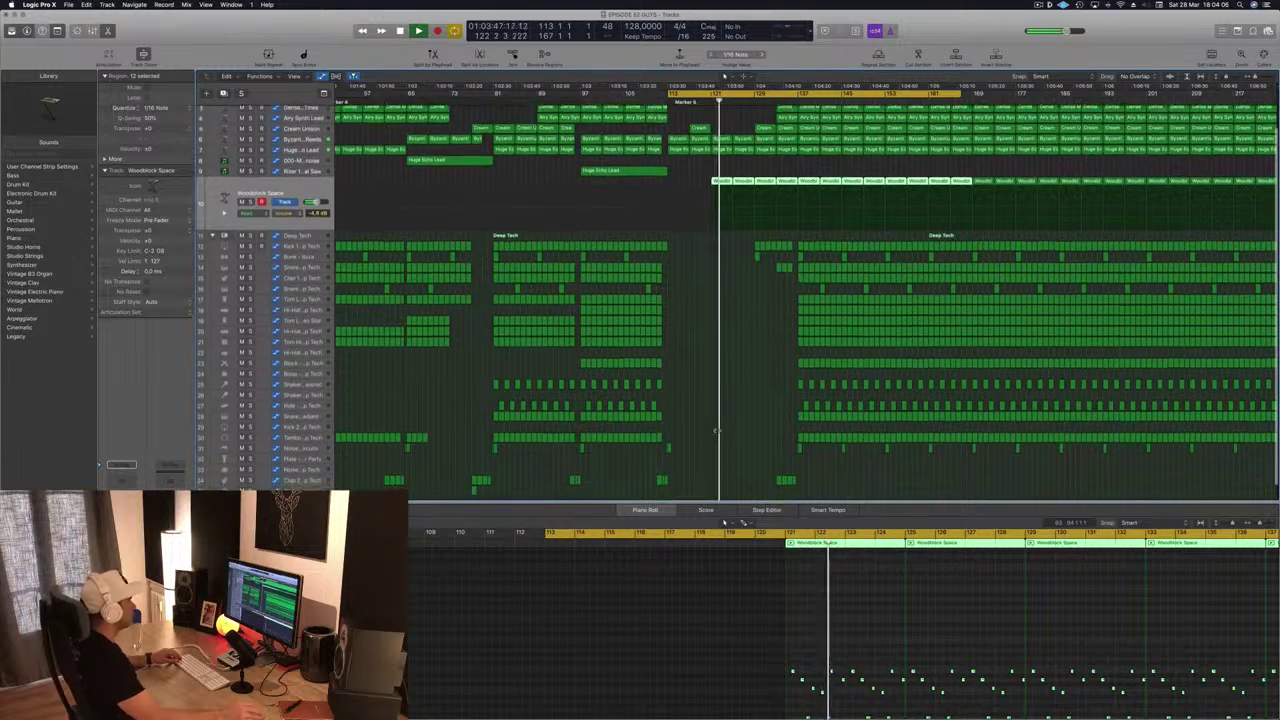
click(475, 468)
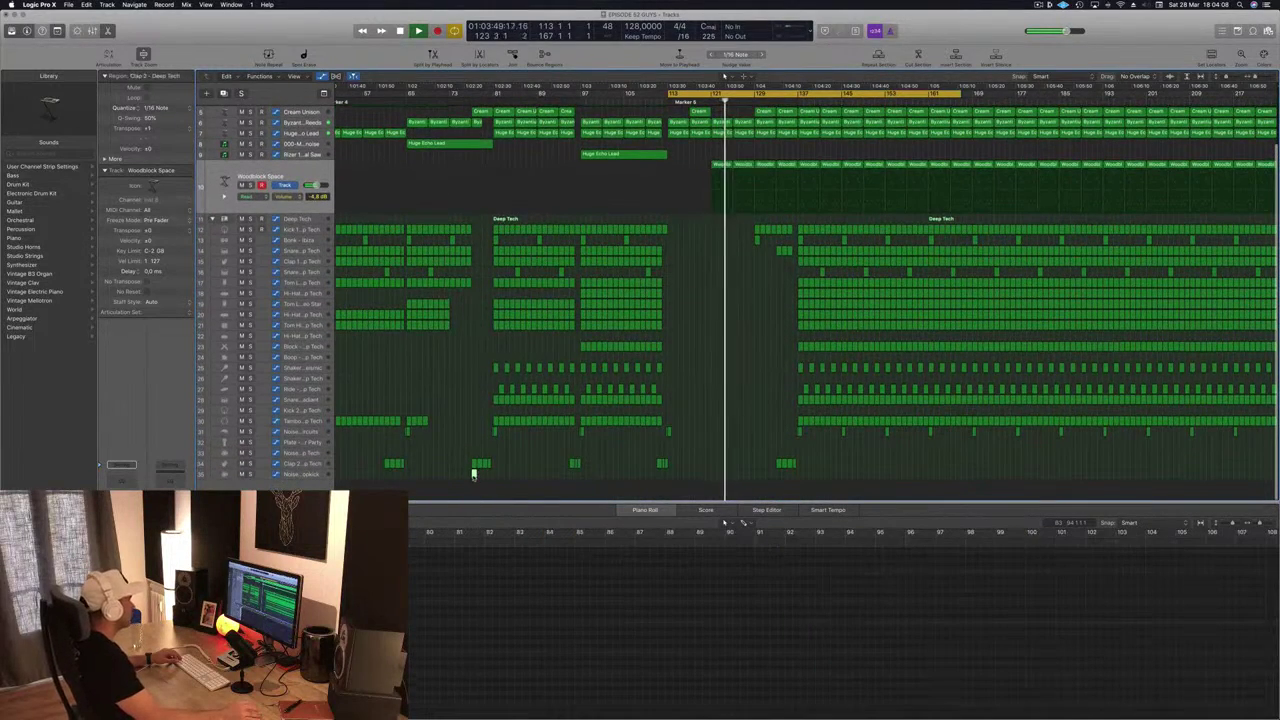
drag(474, 474, 714, 475)
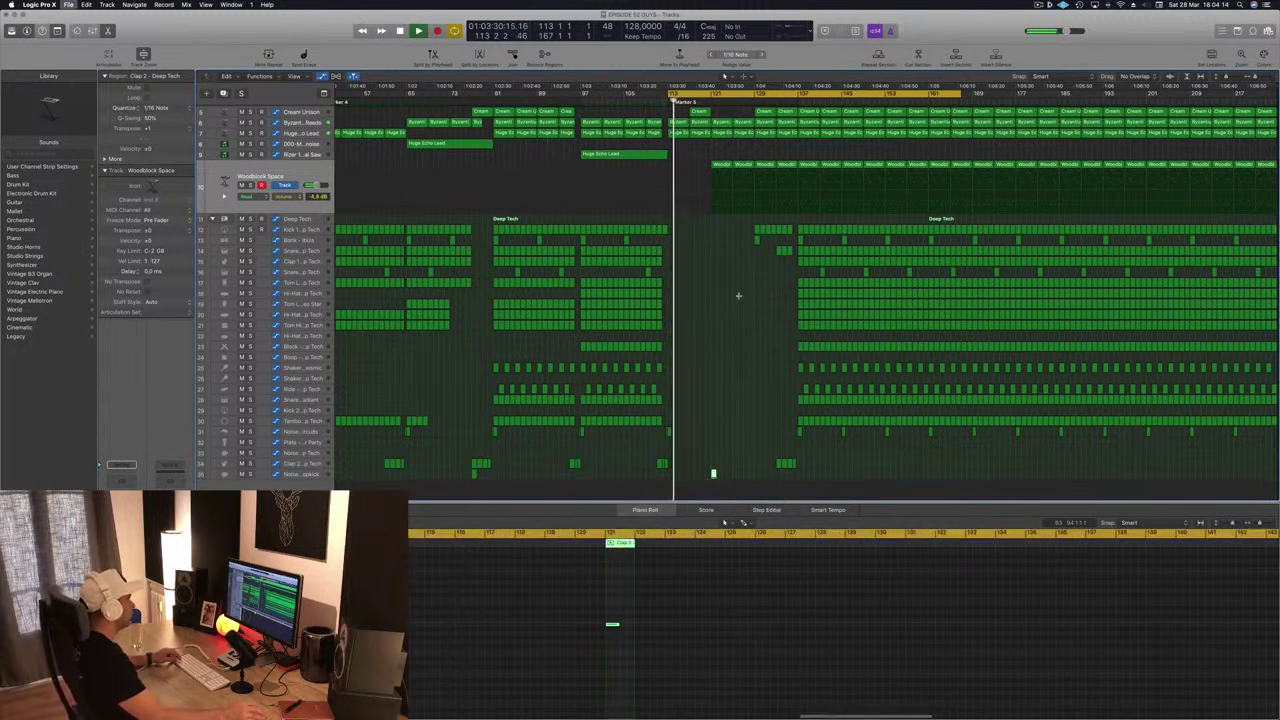
Copy the short Kick 1 region just before bar 113 to bar 121.
key(super+Left)
key(super+Up)
key(super+Up)
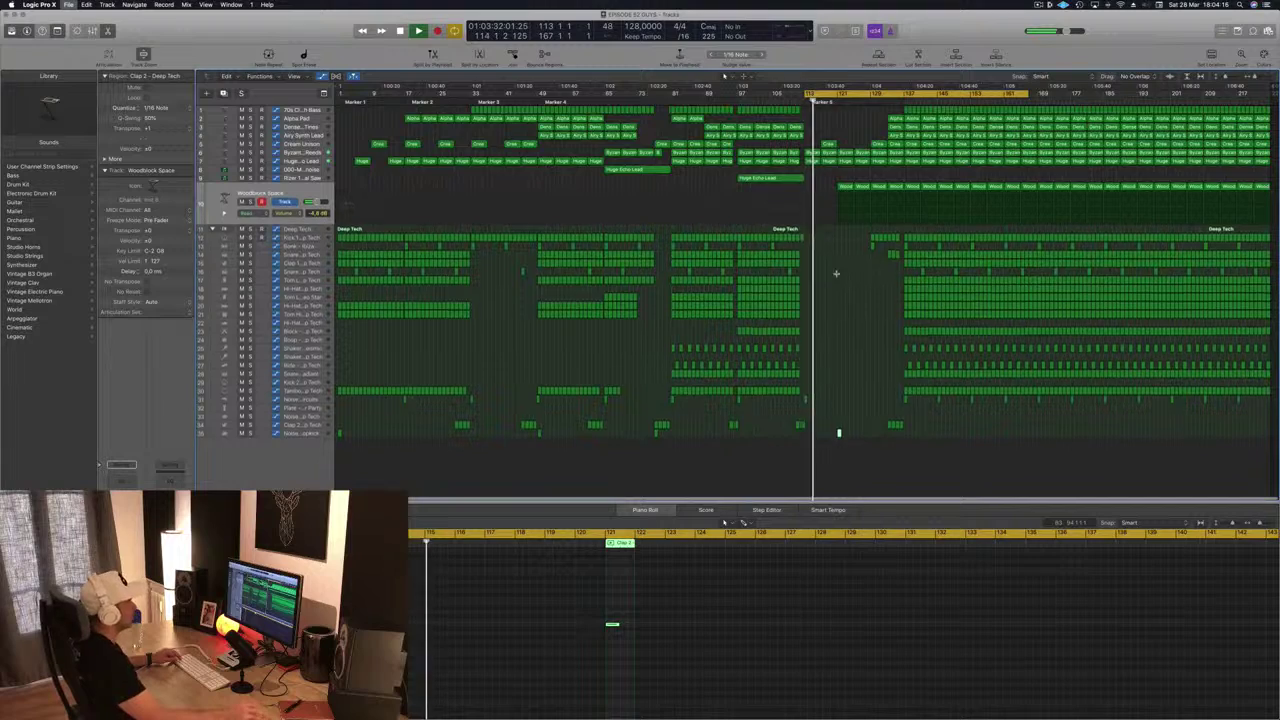
key(super+Up)
key(super+Right)
key(super+Right)
key(super+Right)
scroll(836, 274, right, 5)
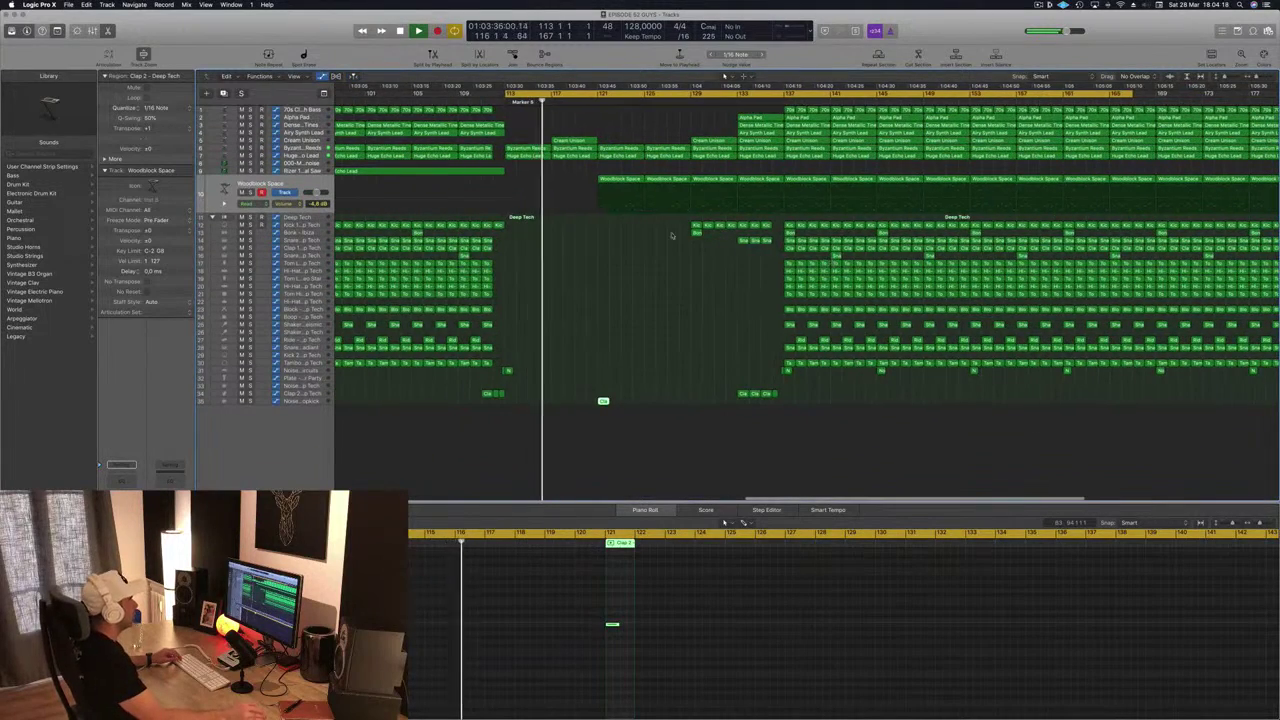
drag(500, 224, 603, 226)
Delete all notes except the first in the Kick 1 region at bar 121.
click(629, 648)
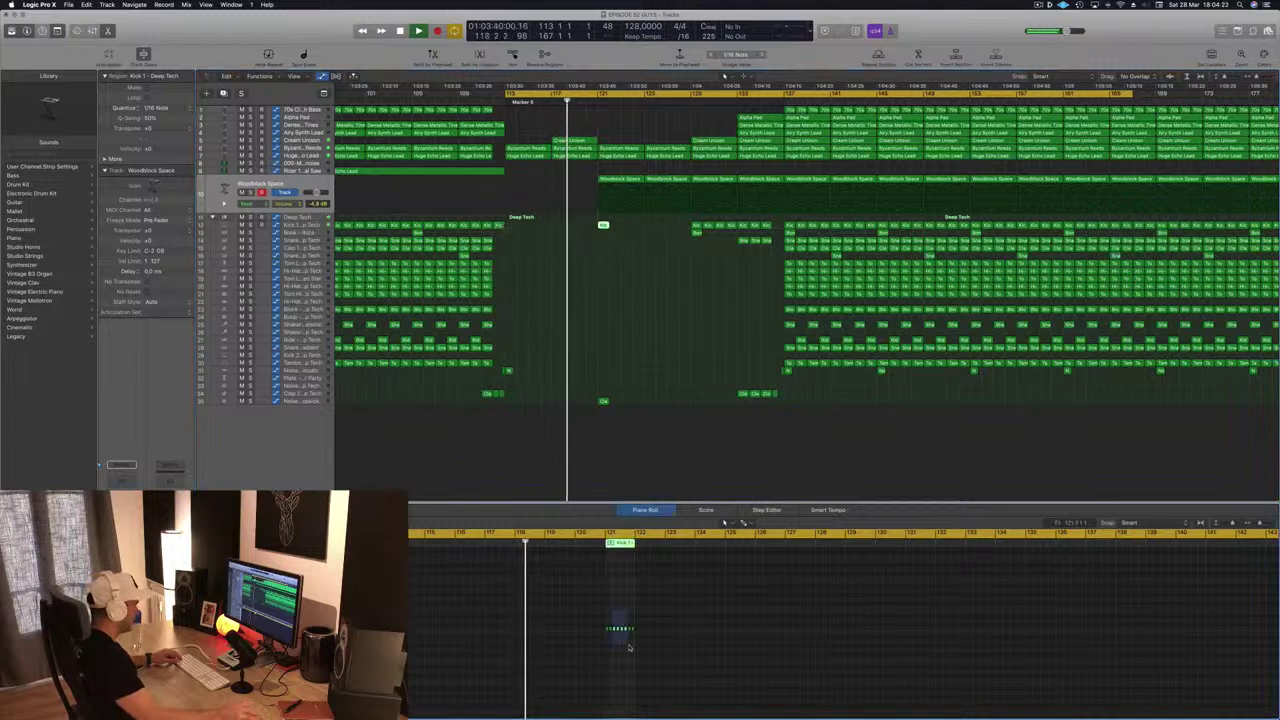
drag(629, 648, 610, 637)
key(Delete)
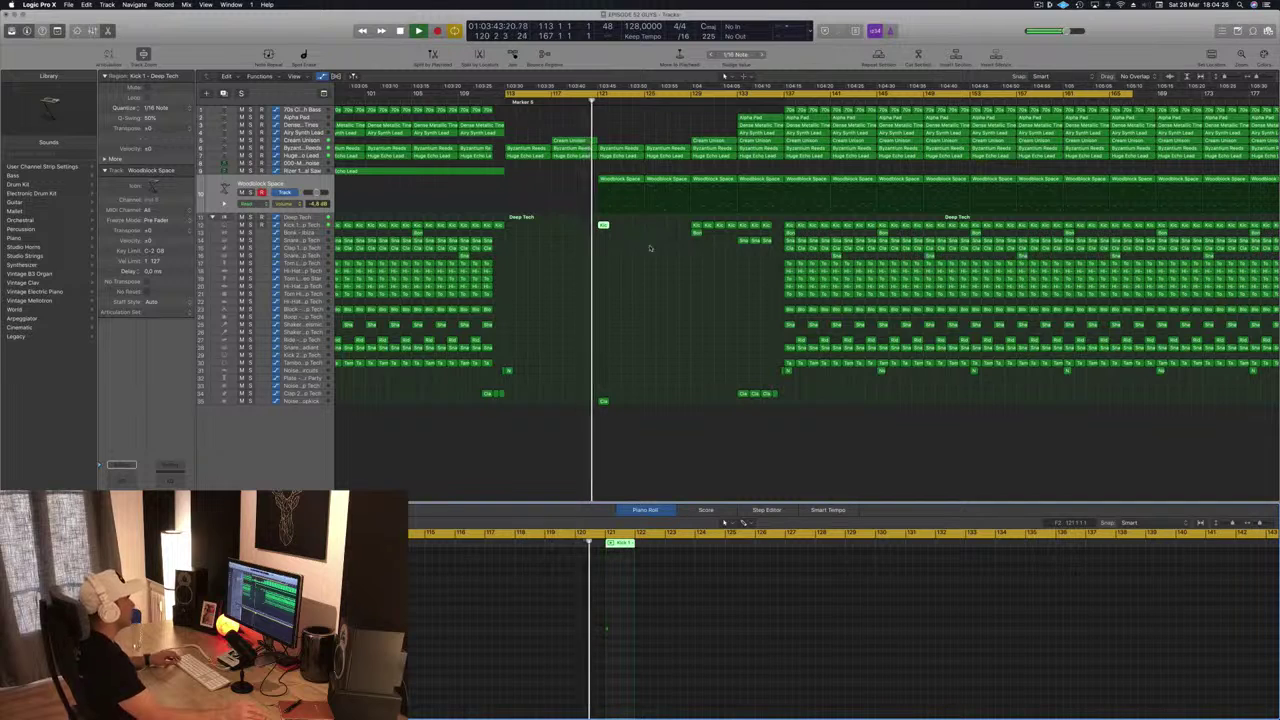
Repeat the Kick 1 and Clap 2 regions from bar 121 at bars 123, 125 and 127.
scroll(650, 248, up, 5)
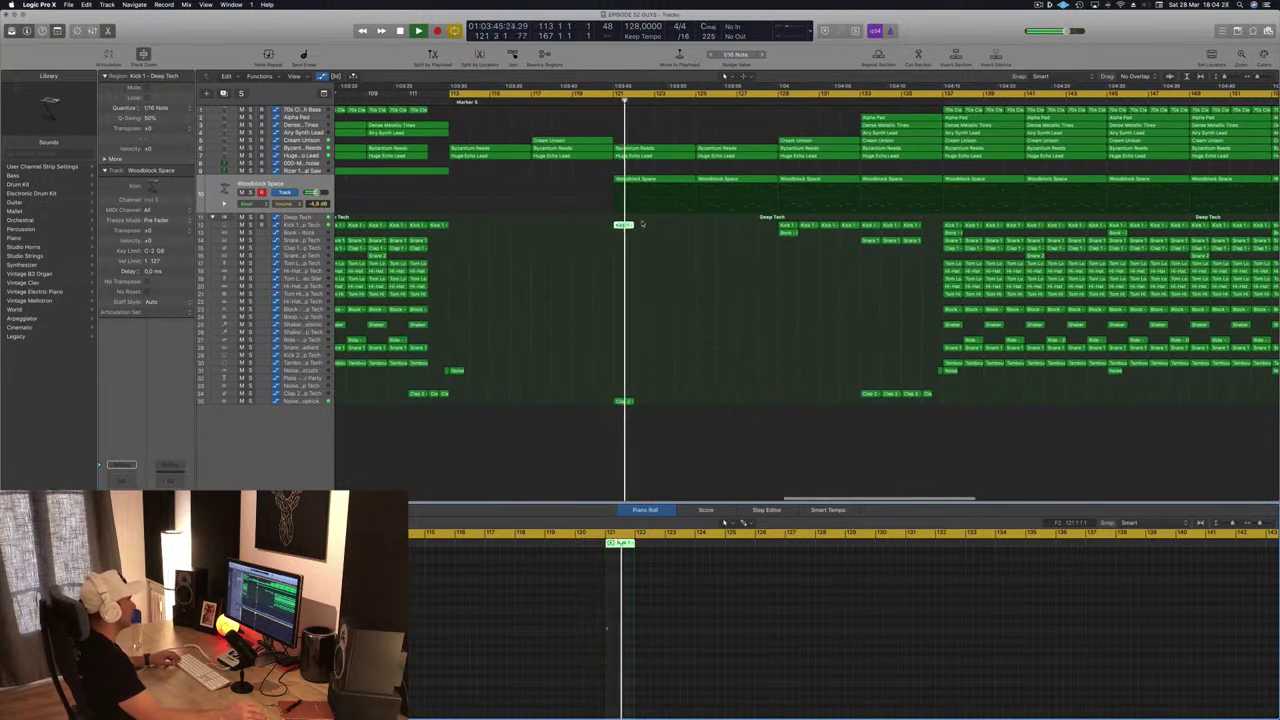
drag(625, 225, 666, 233)
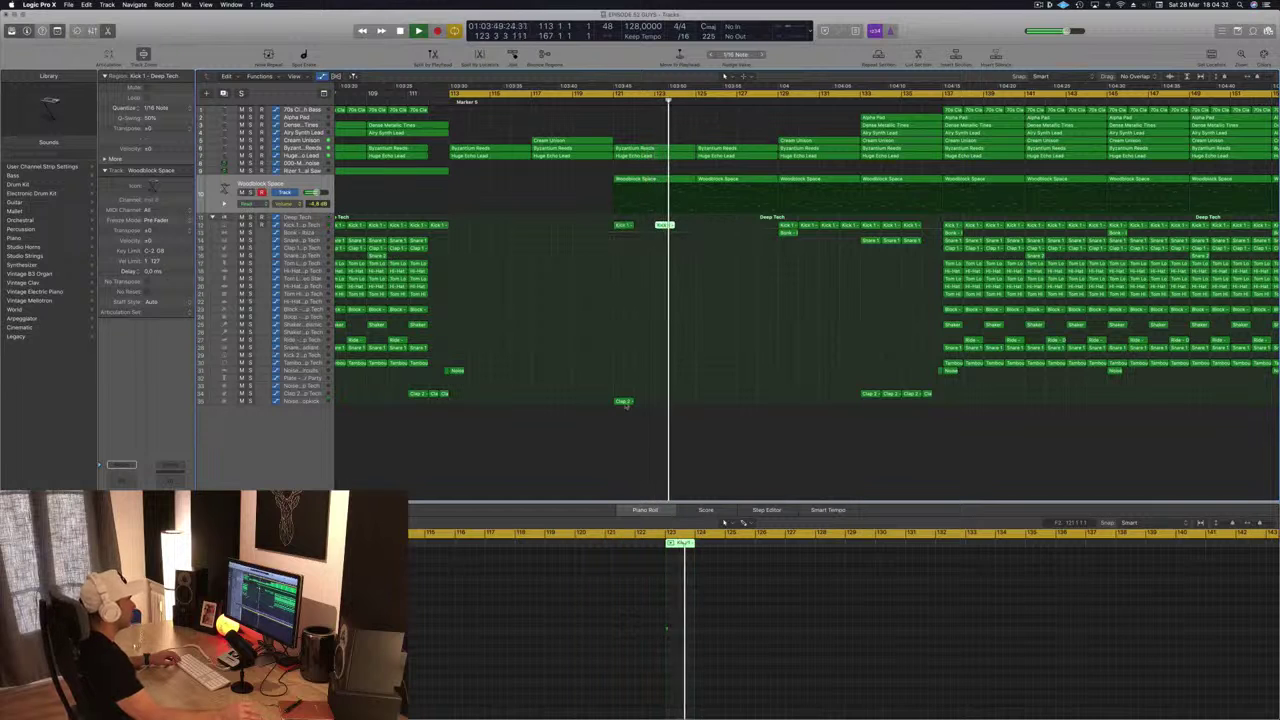
drag(623, 402, 667, 405)
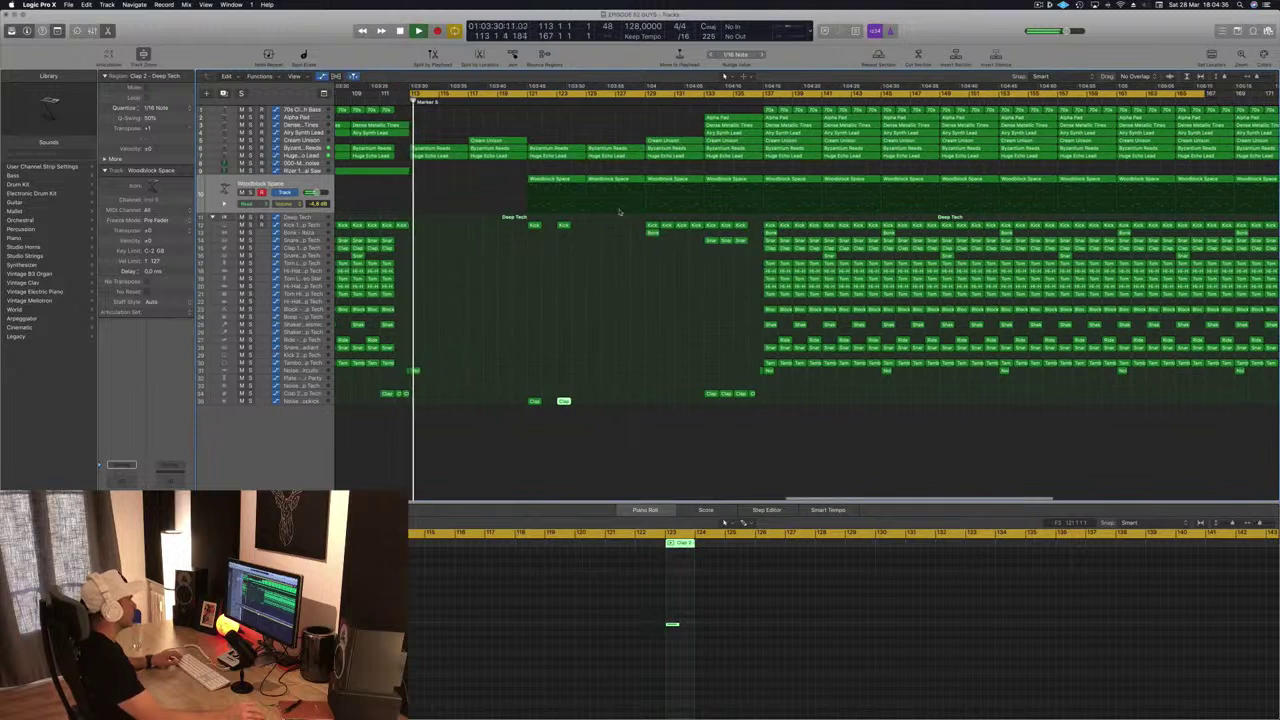
drag(508, 225, 610, 402)
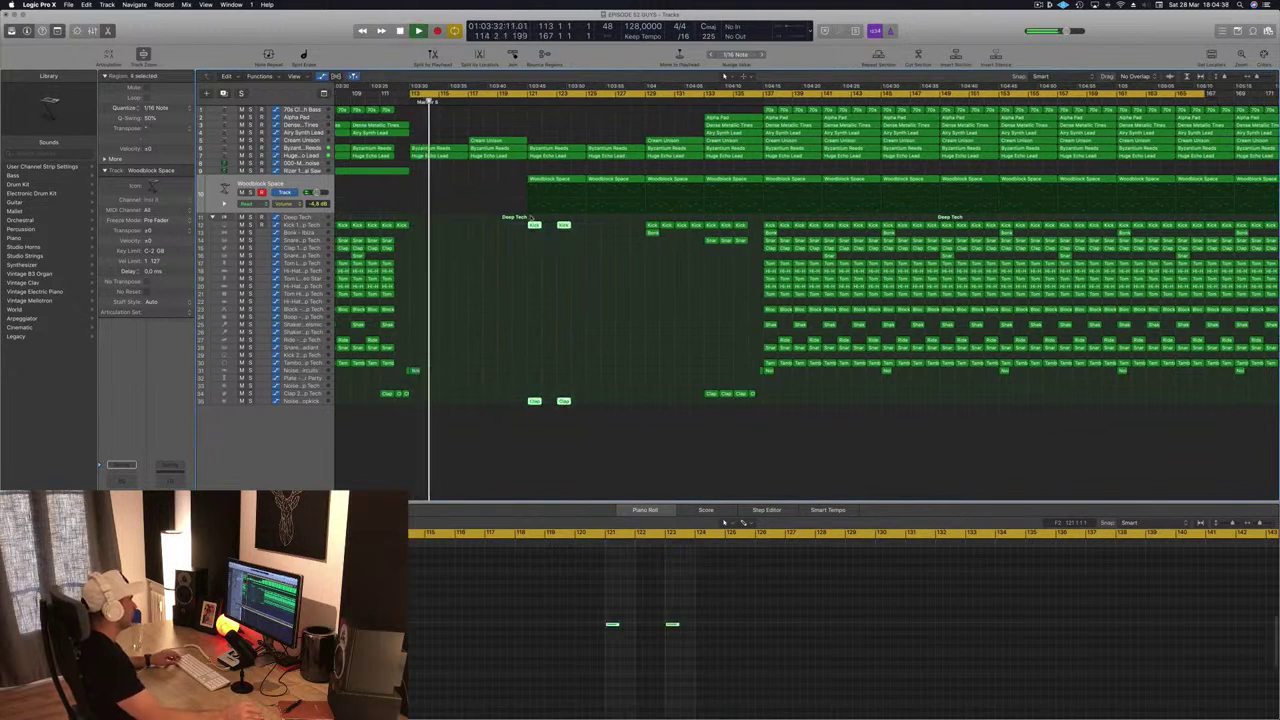
drag(535, 225, 568, 232)
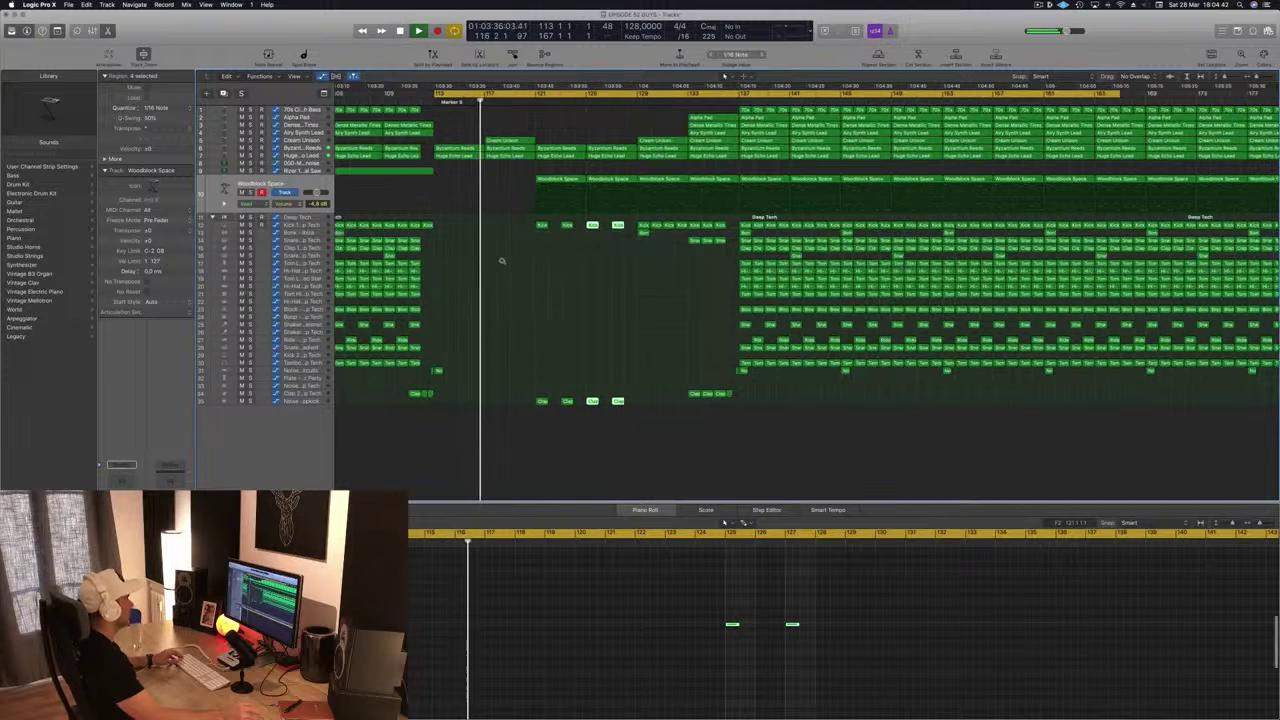
Copy the last Airy Synth Lead region before the breakdown to bar 117 and restart playback from bar 113.
scroll(502, 261, left, 3)
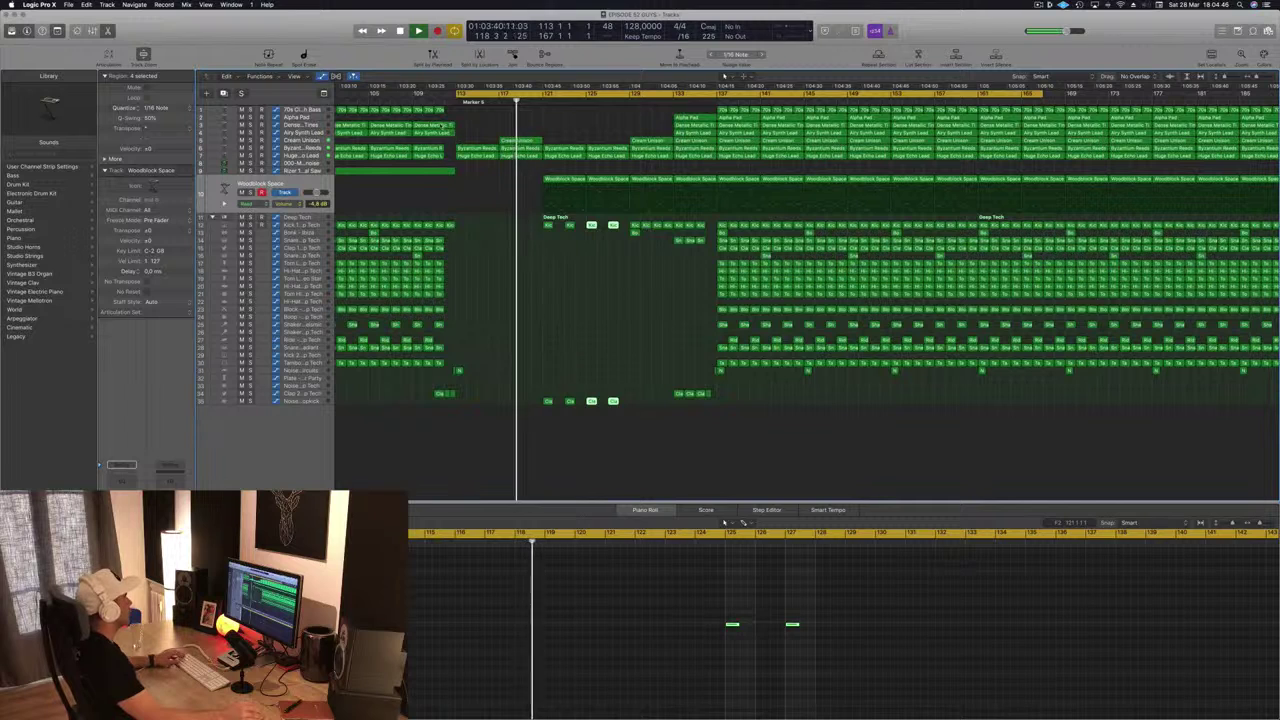
drag(443, 131, 530, 134)
key(space)
key(space)
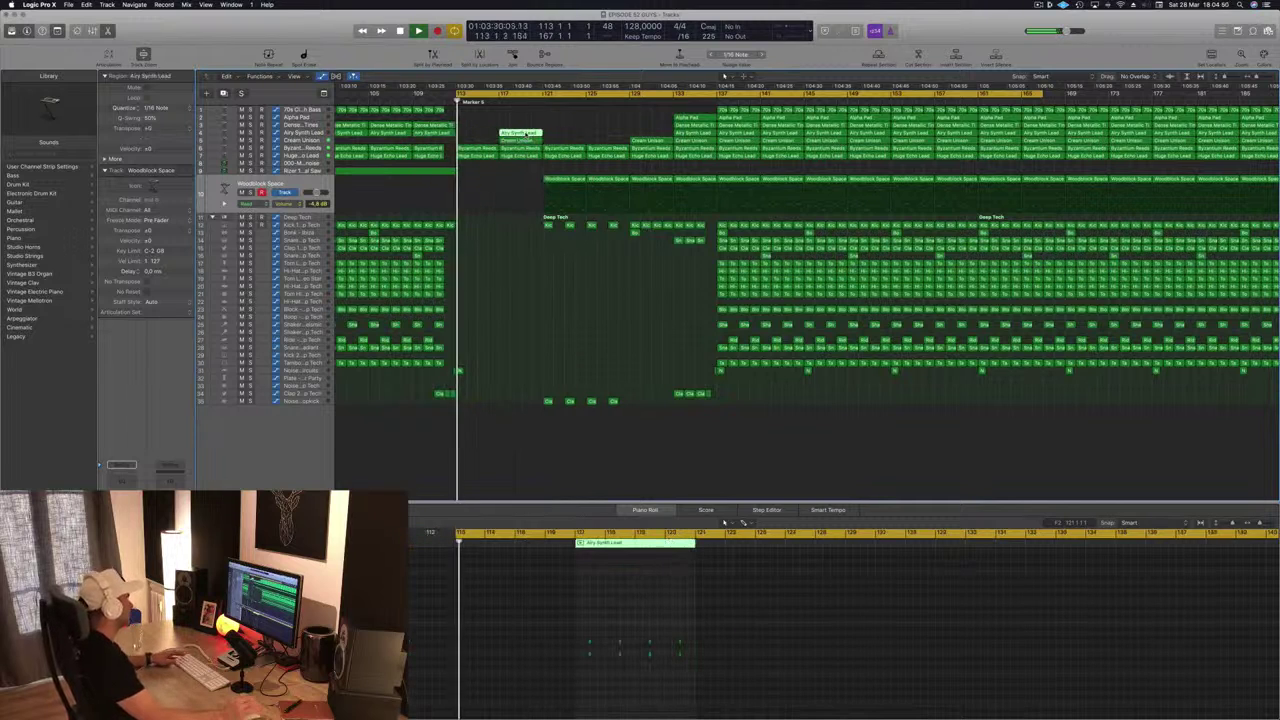
Save the project and remove the Airy Synth Lead region at bar 117.
key(super+s)
click(564, 121)
scroll(565, 123, down, 2)
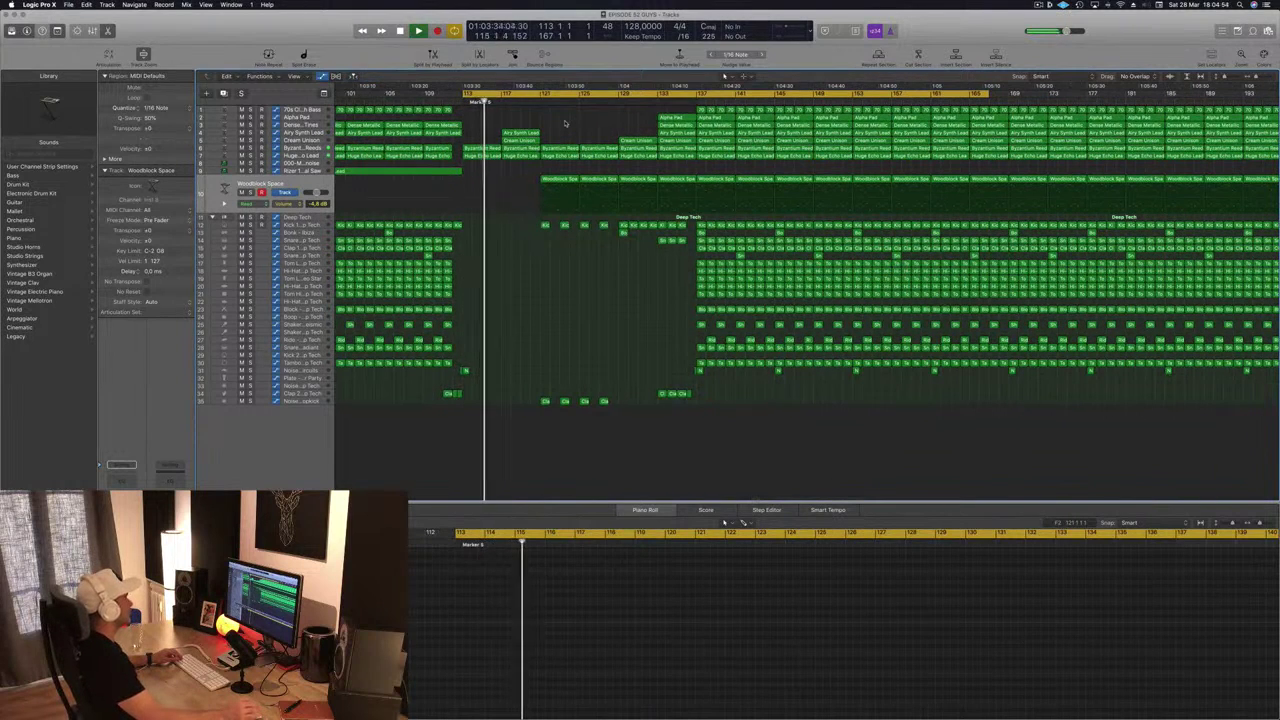
scroll(564, 122, down, 2)
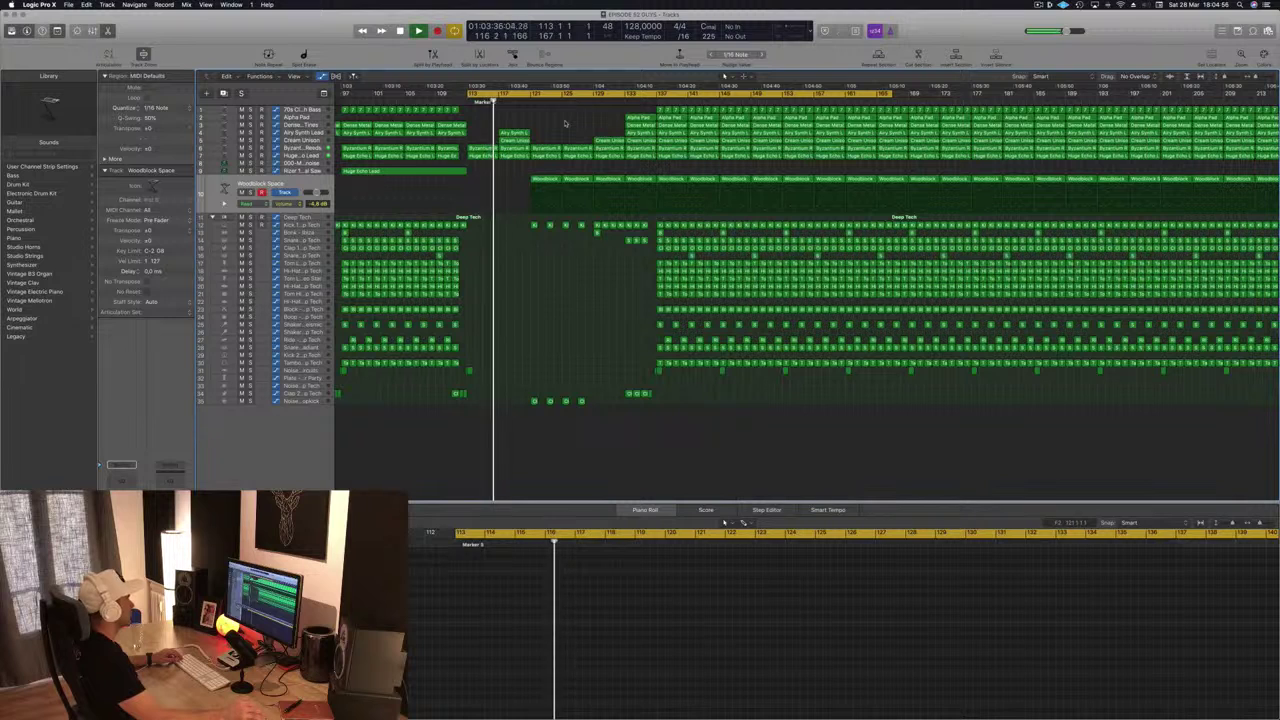
scroll(564, 122, down, 2)
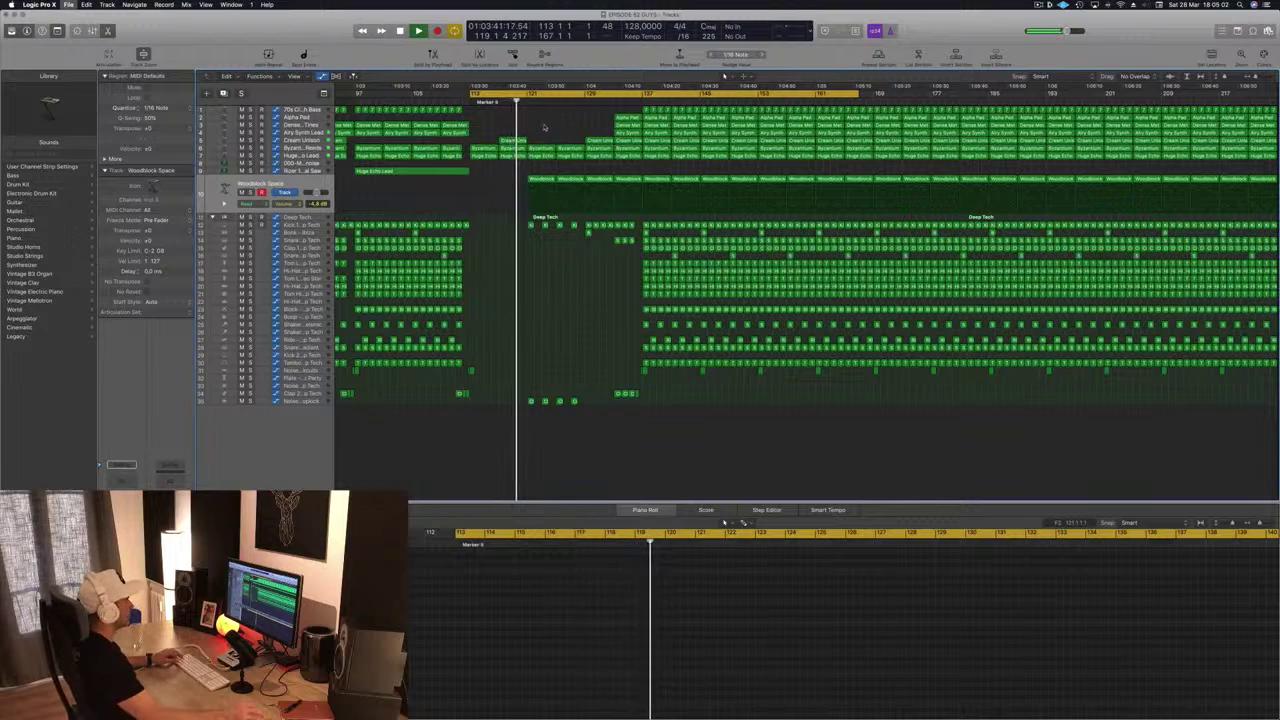
Set the Woodblock Space track's volume to -4.2 dB while the breakdown plays.
scroll(543, 127, up, 2)
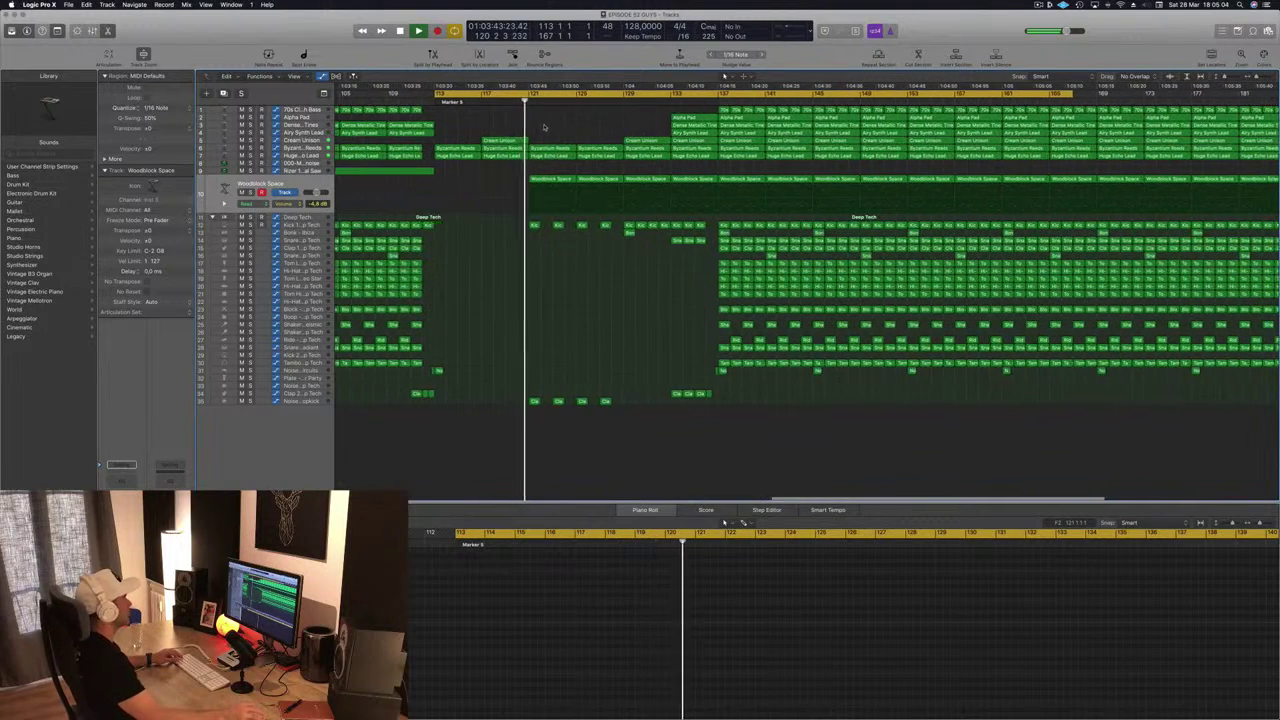
scroll(530, 145, down, 3)
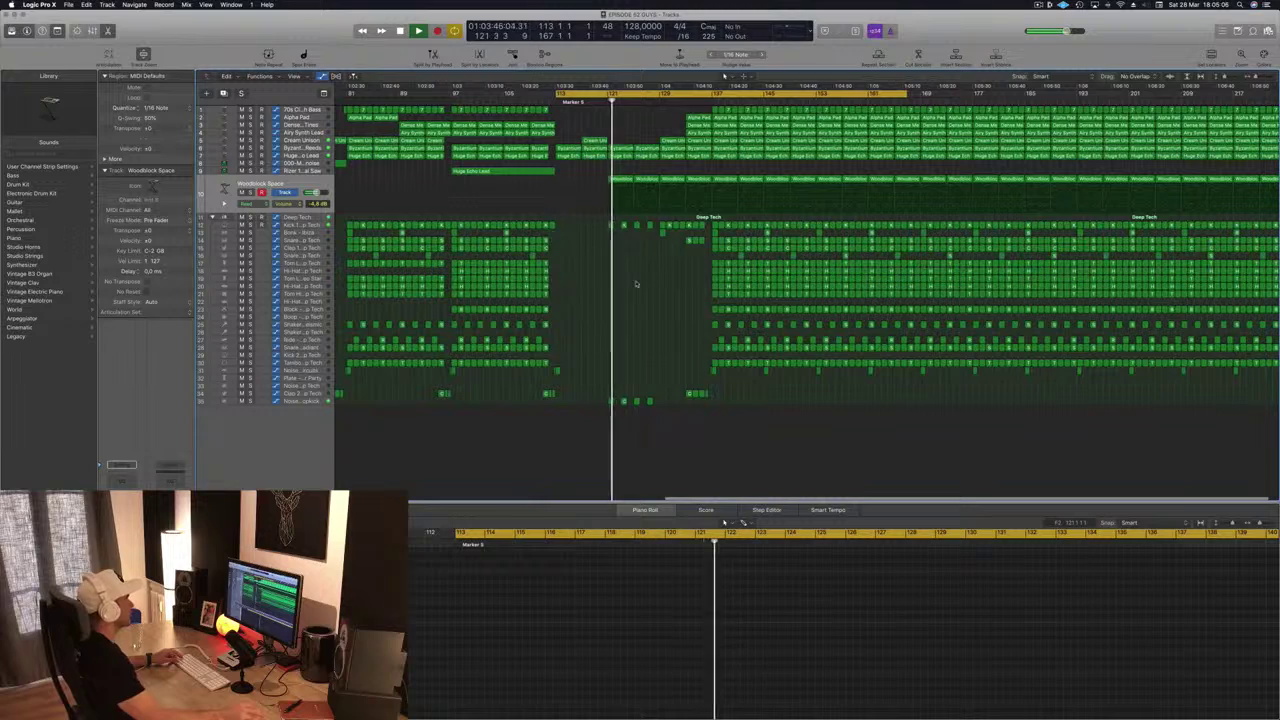
scroll(638, 284, up, 2)
scroll(638, 284, down, 3)
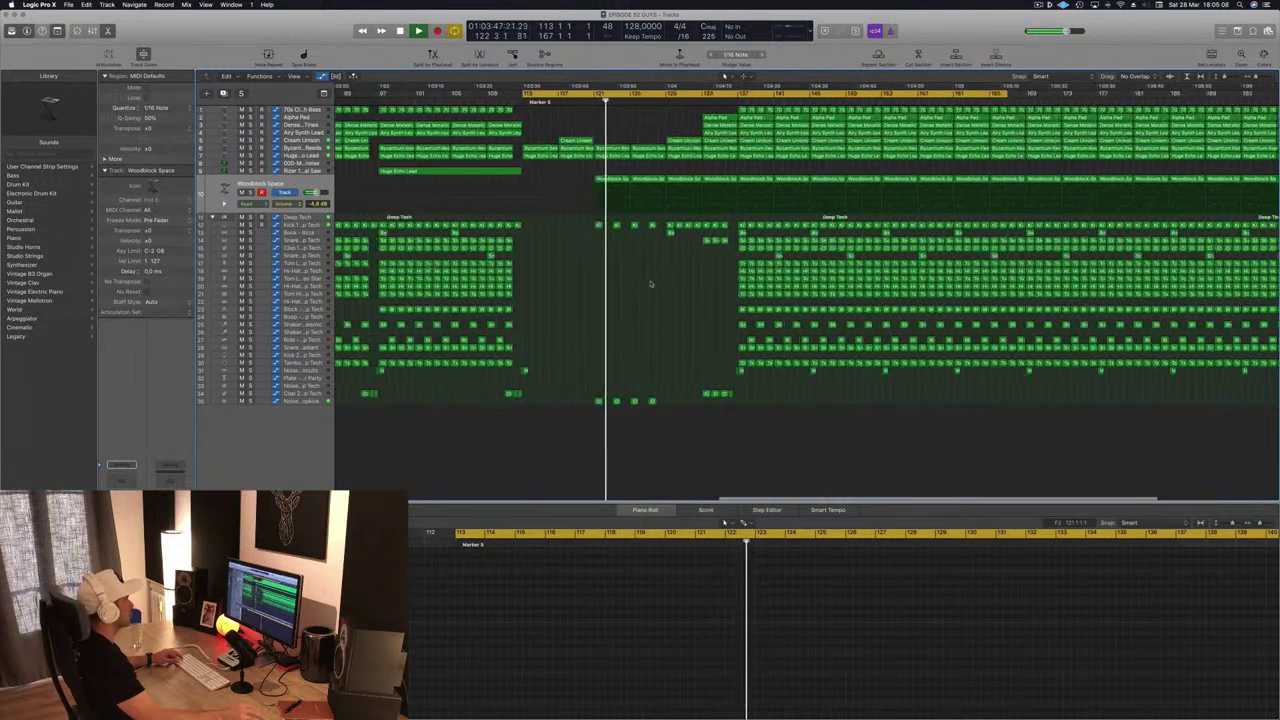
click(301, 189)
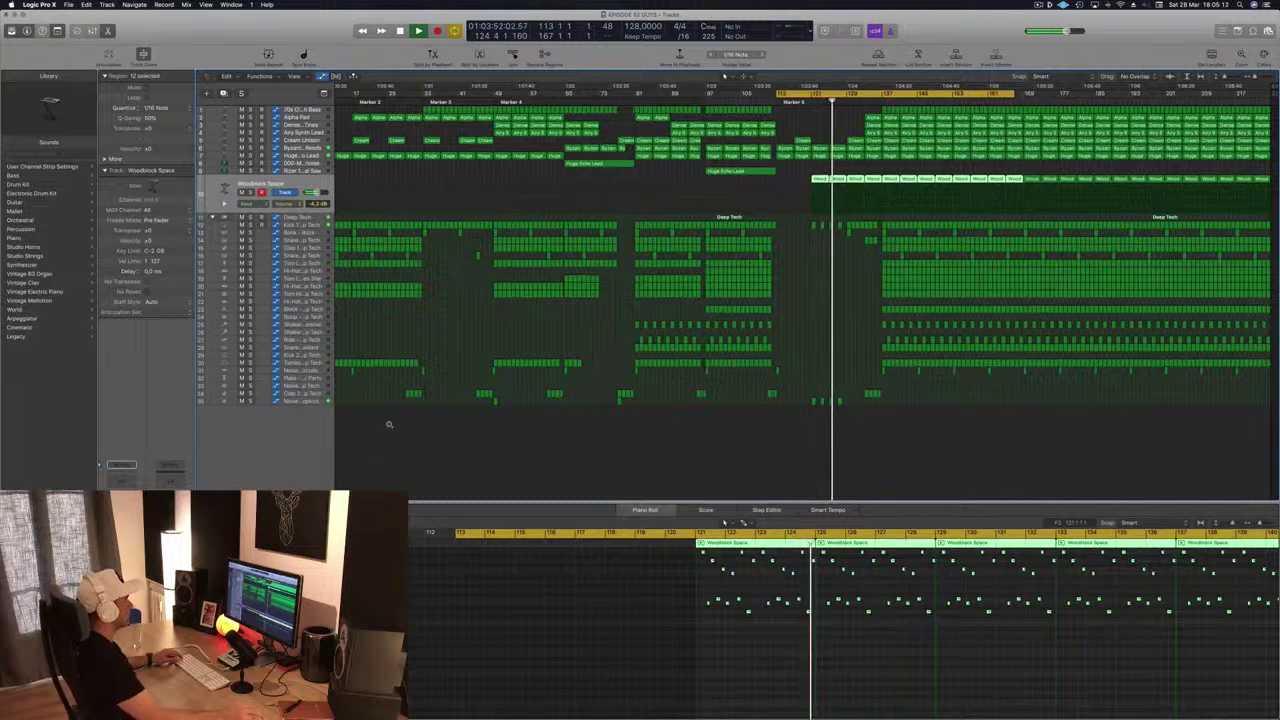
scroll(771, 289, down, 2)
scroll(864, 279, up, 4)
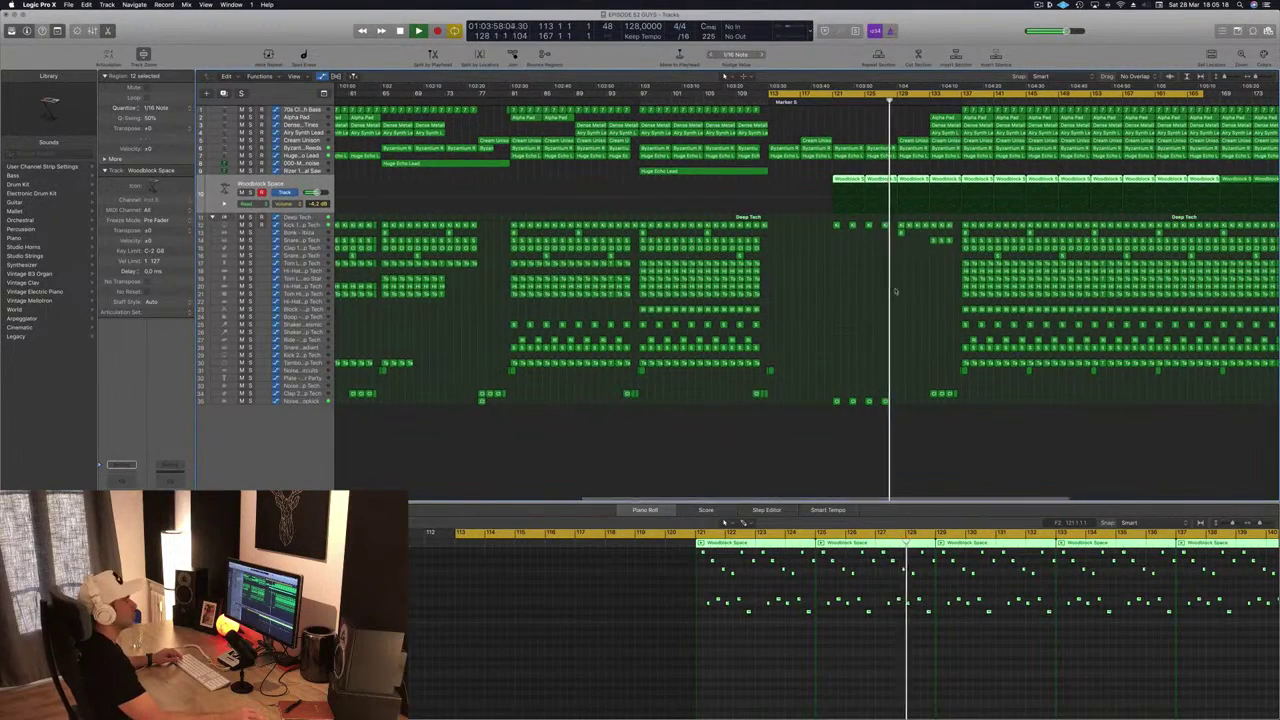
Remove the Alpha Pad, Dense Metallic Tines and Airy Synth Lead regions at bar 133 so they start at bar 137.
scroll(894, 290, down, 3)
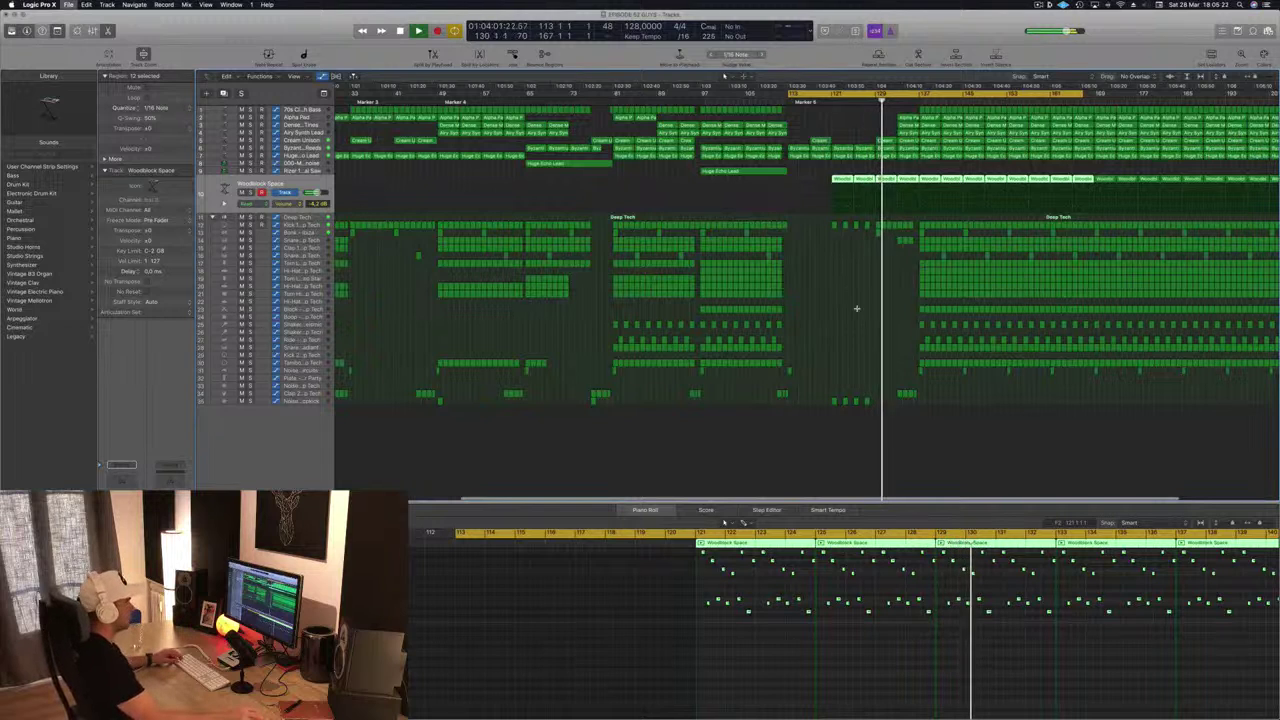
scroll(862, 243, up, 2)
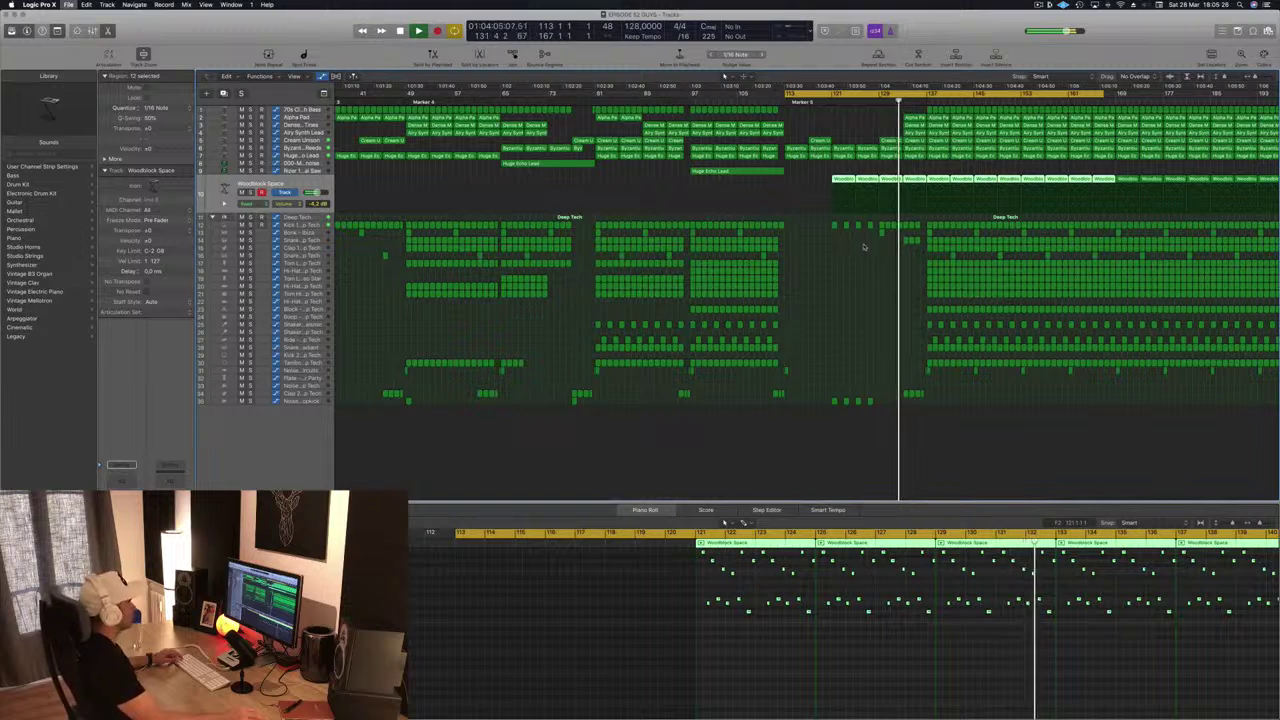
key(super+Left)
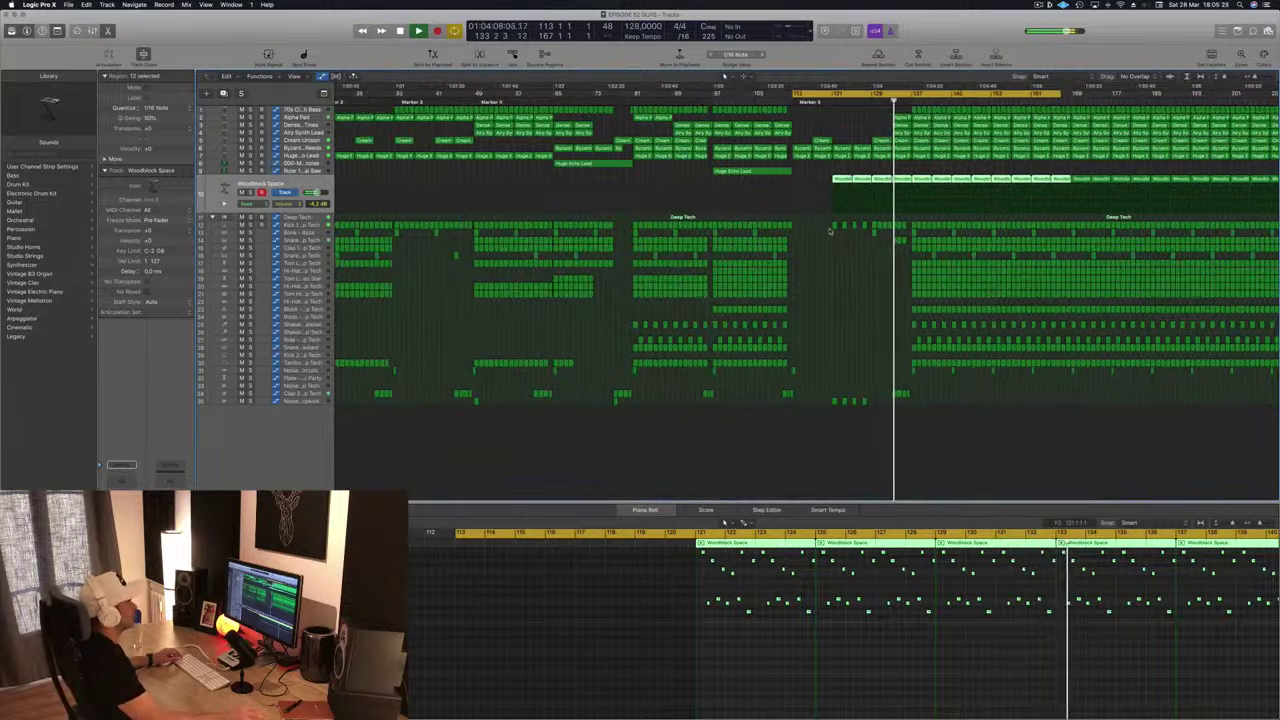
key(super+Right)
key(super+Right)
key(super+Right)
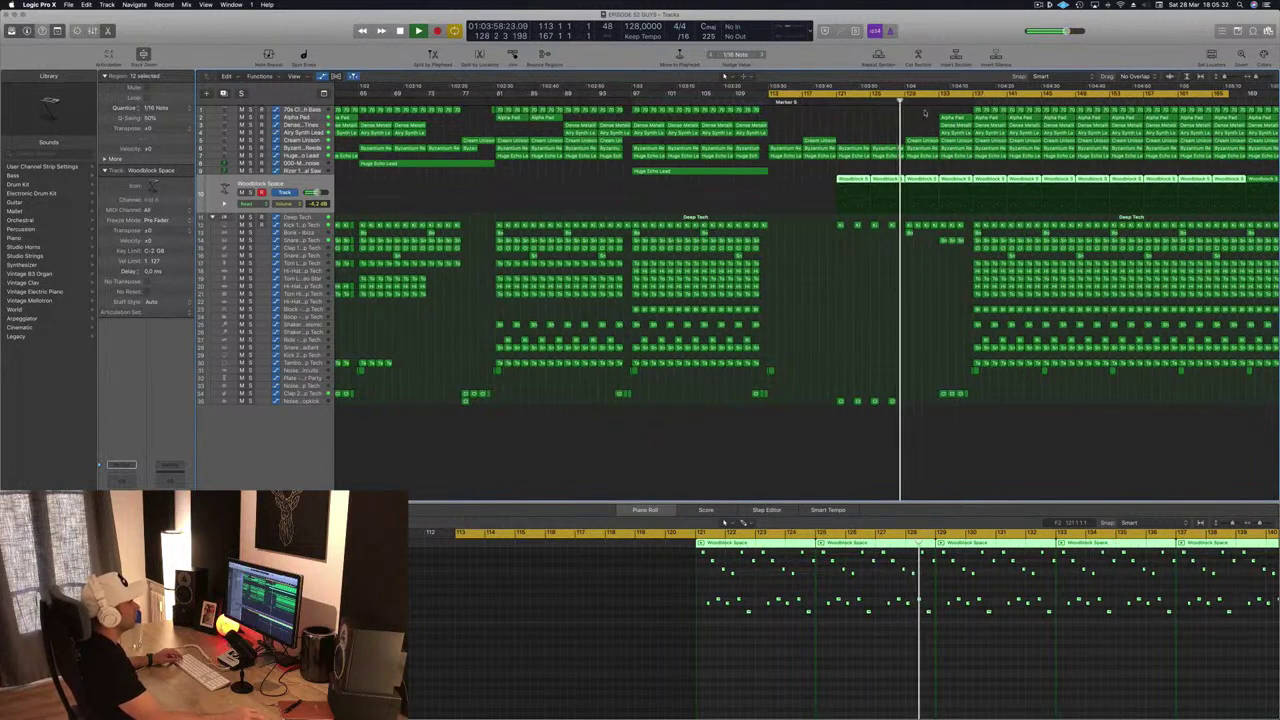
click(948, 118)
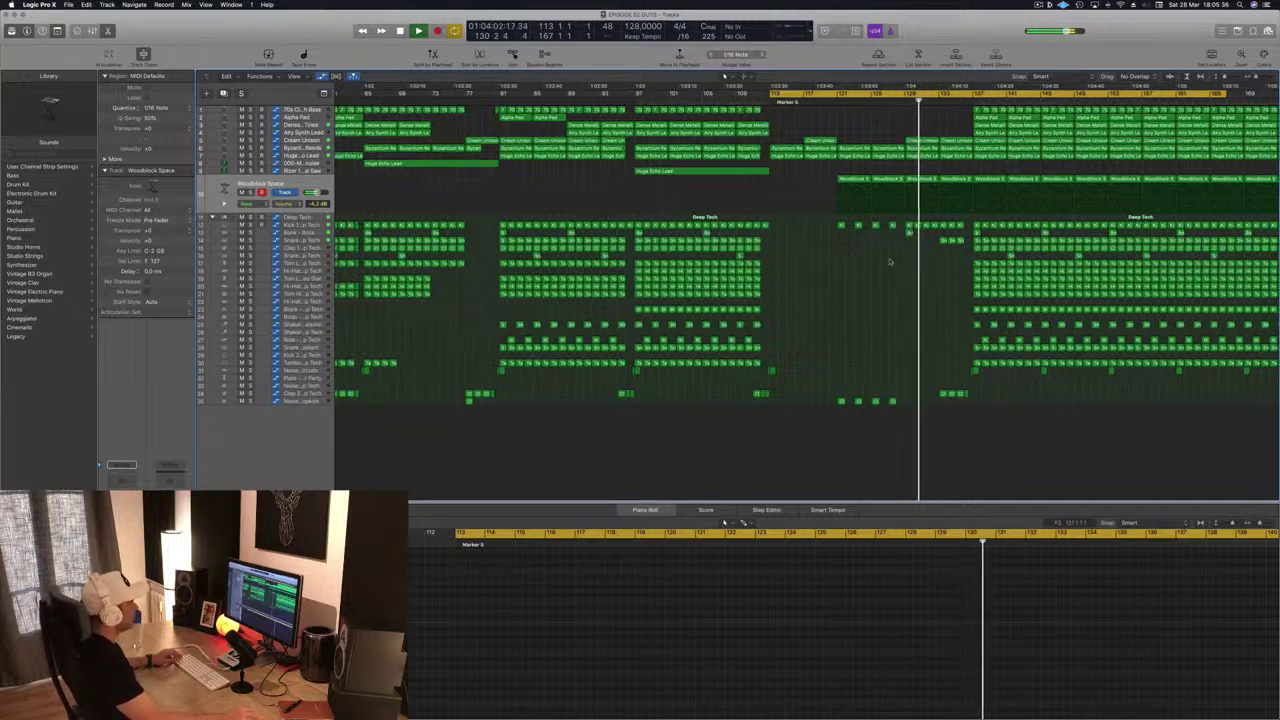
Delete the Deep Tech percussion regions between bars 137 and 145, keeping the Kick 1 regions and the noise hit at bar 137.
key(super+Left)
key(super+Left)
scroll(888, 250, right, 3)
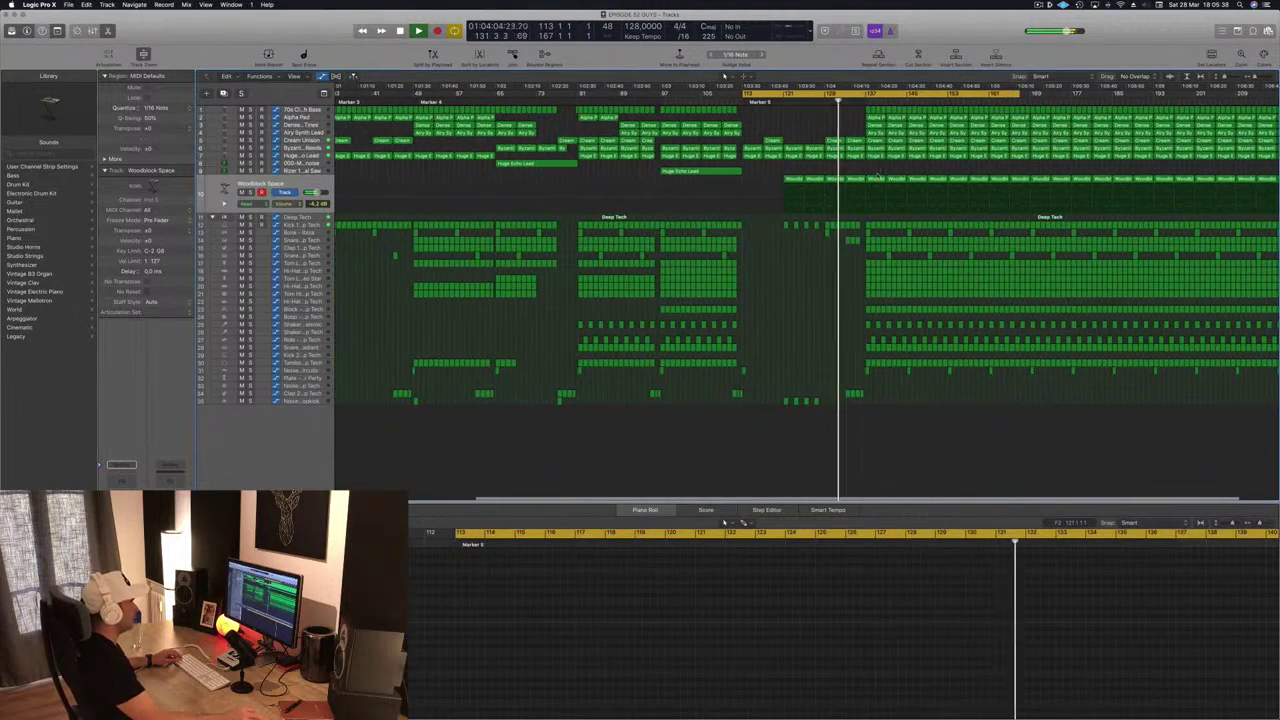
key(super+Right)
key(super+Right)
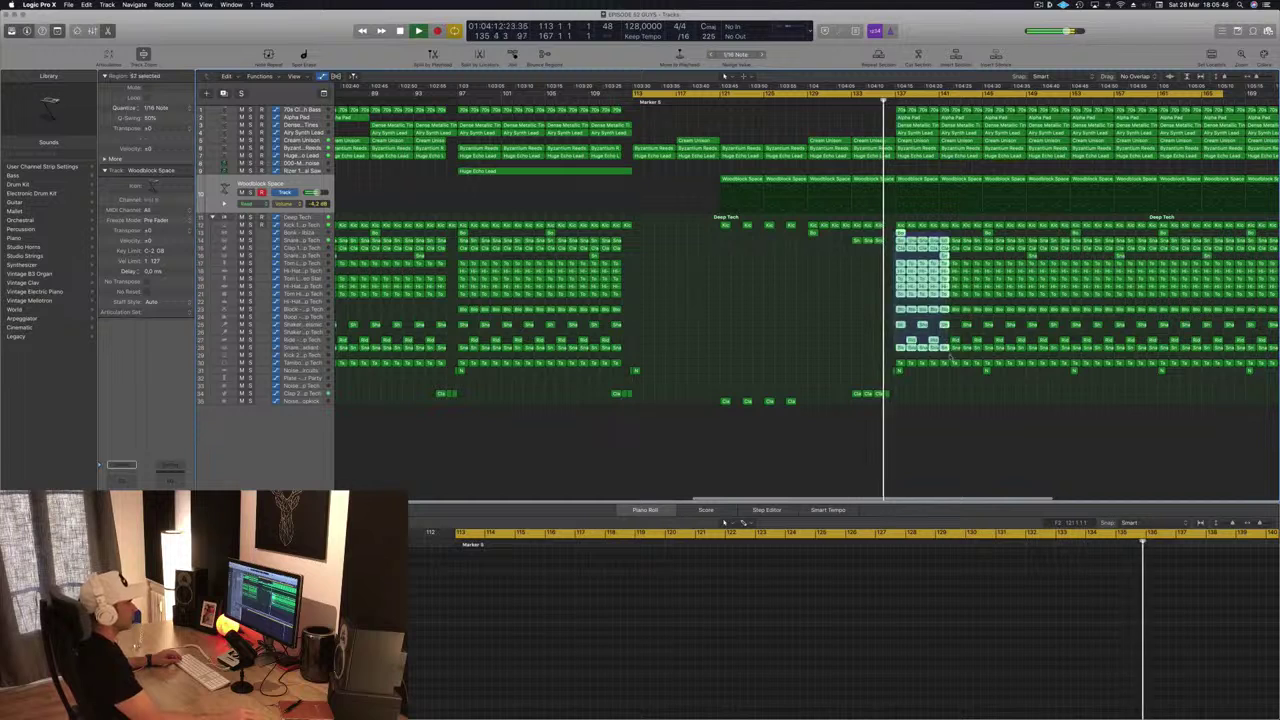
drag(950, 356, 980, 363)
key(Delete)
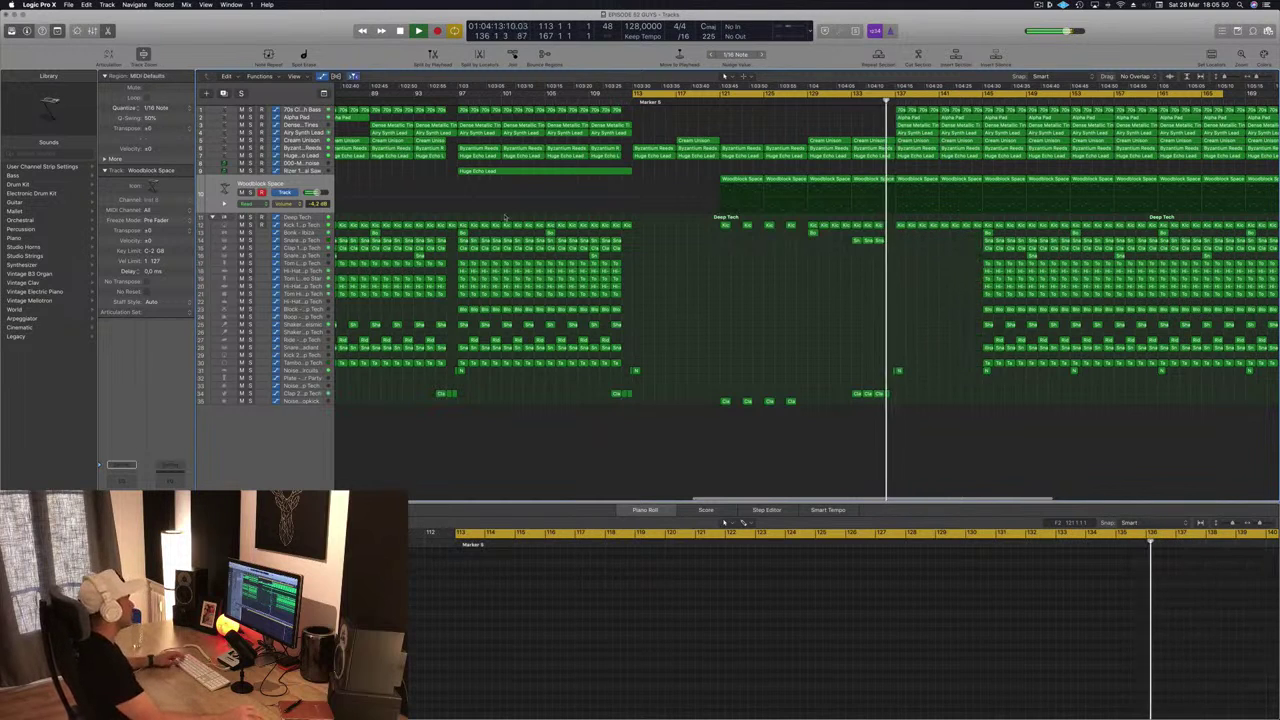
Automate the Deep Tech low cut frequency to rise from bar 137 and drop back to 20 Hz at bar 145, and replay from bar 113.
click(297, 217)
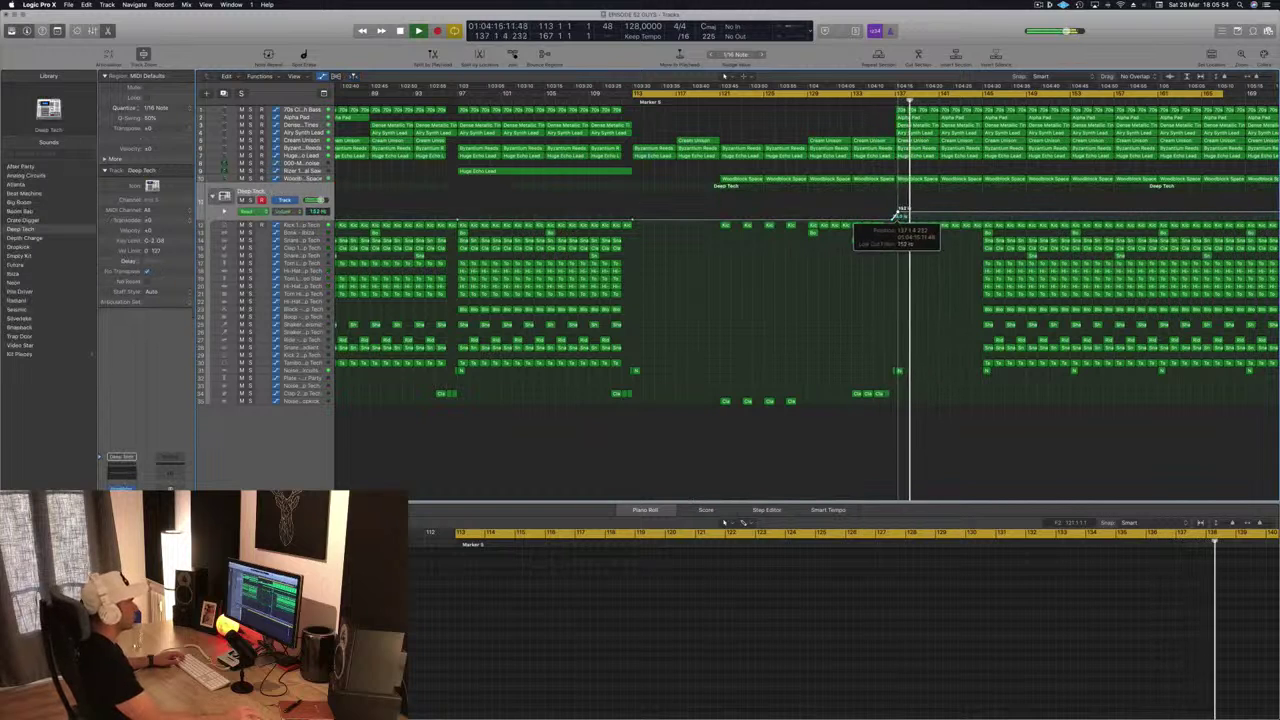
drag(898, 212, 898, 209)
click(989, 211)
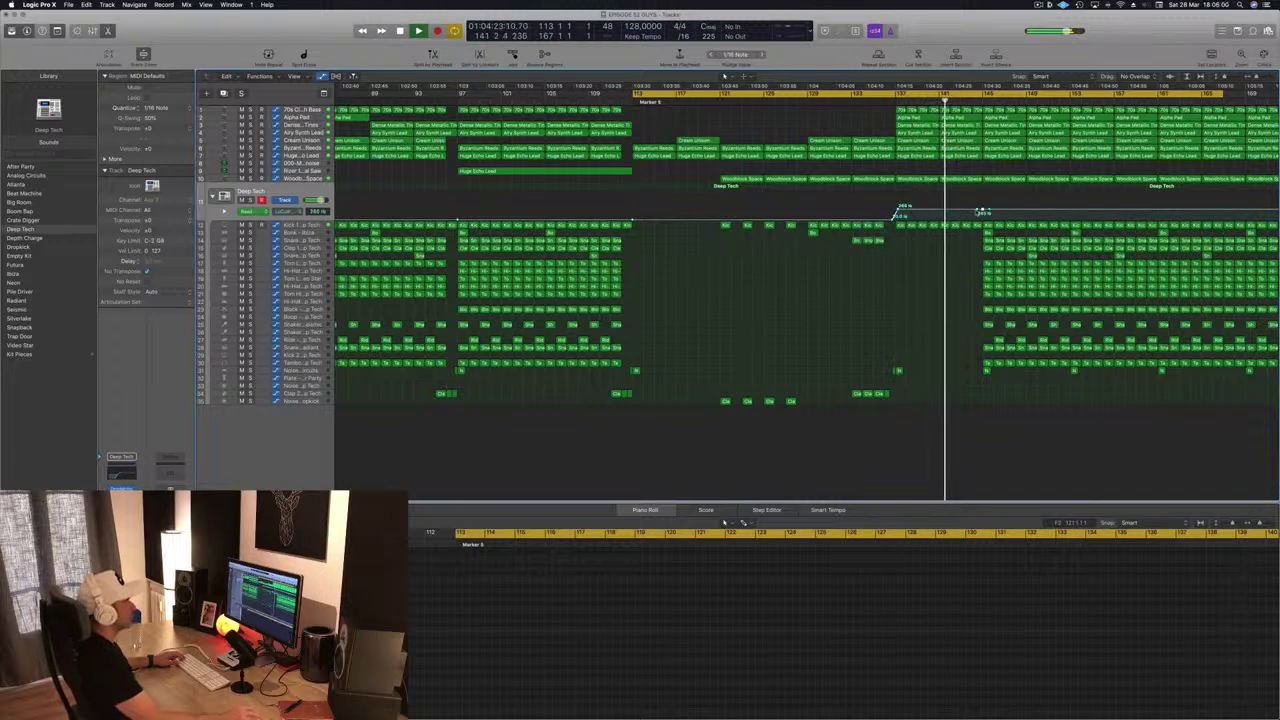
drag(982, 212, 984, 217)
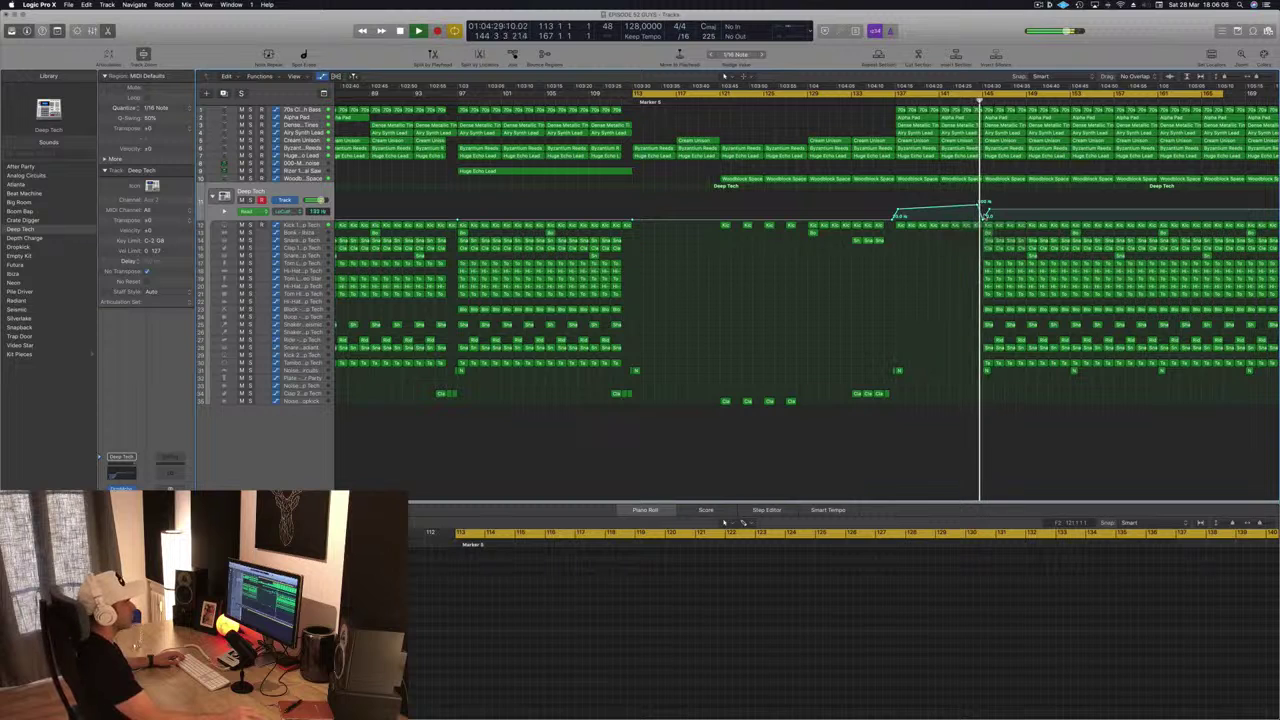
drag(988, 212, 988, 219)
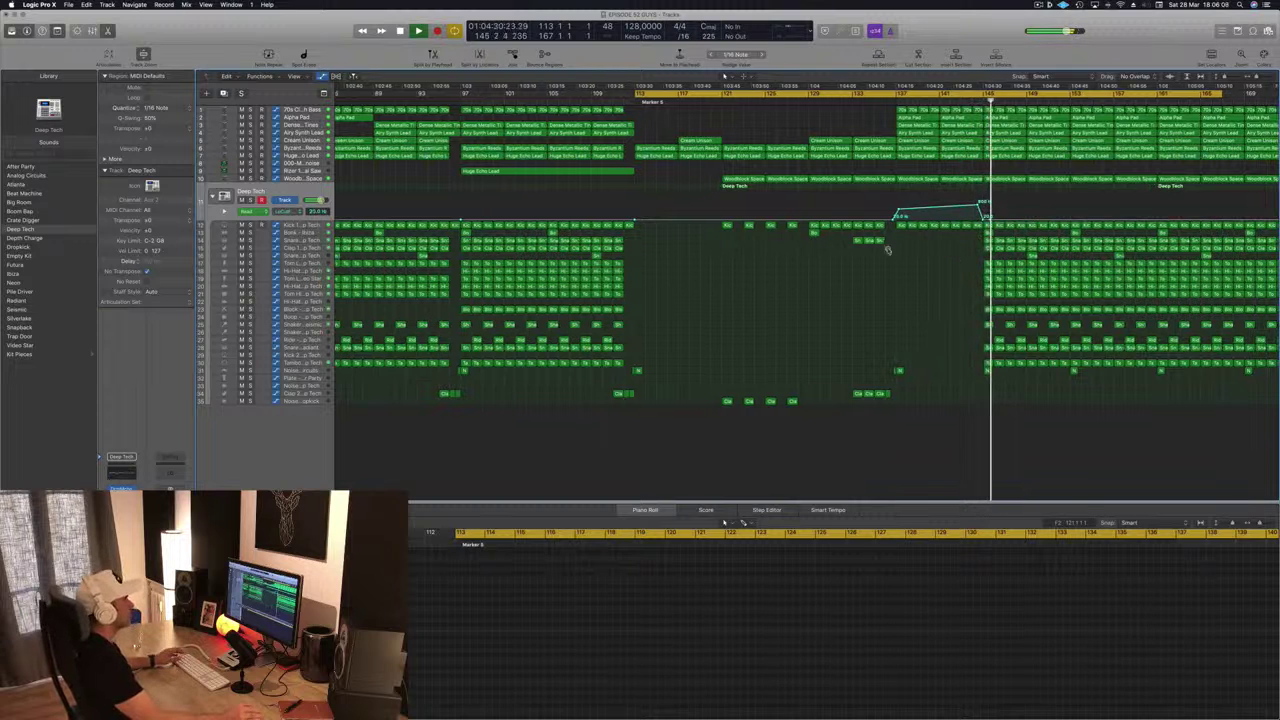
key(super+Left)
key(space)
key(space)
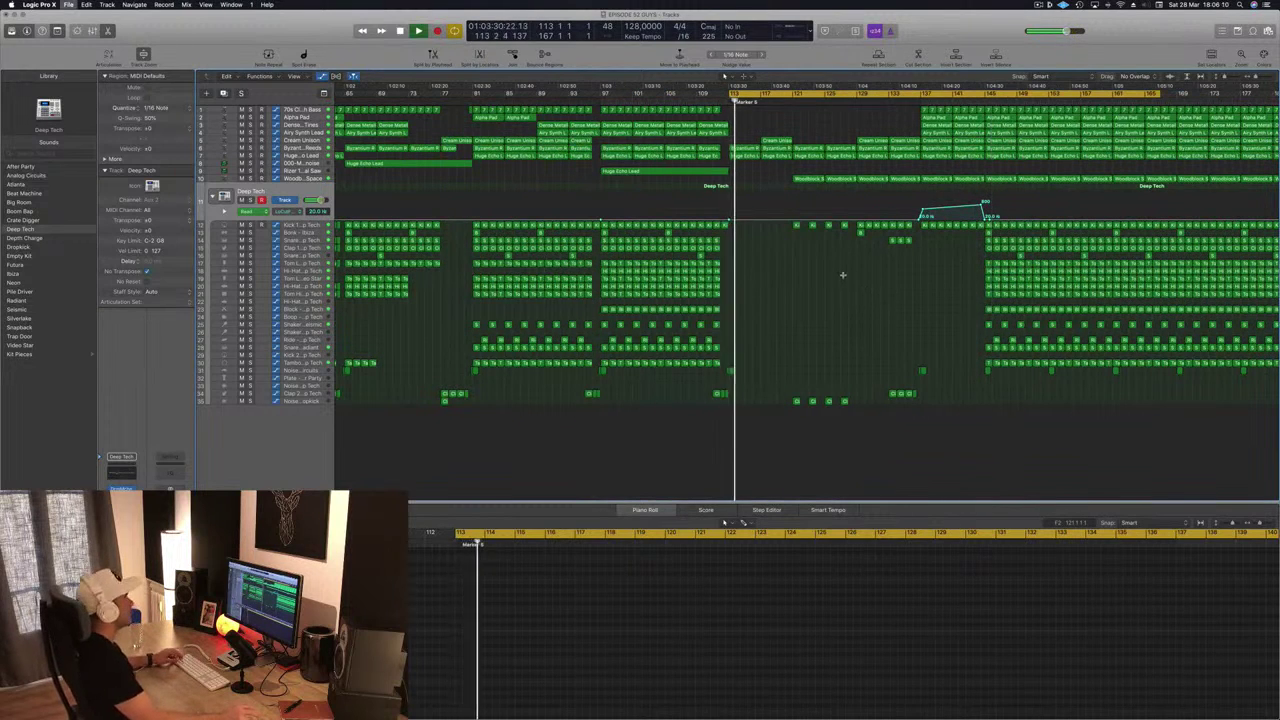
Close the project window and reopen the EPISODE 52 GUYS project from the recent projects.
key(super+w)
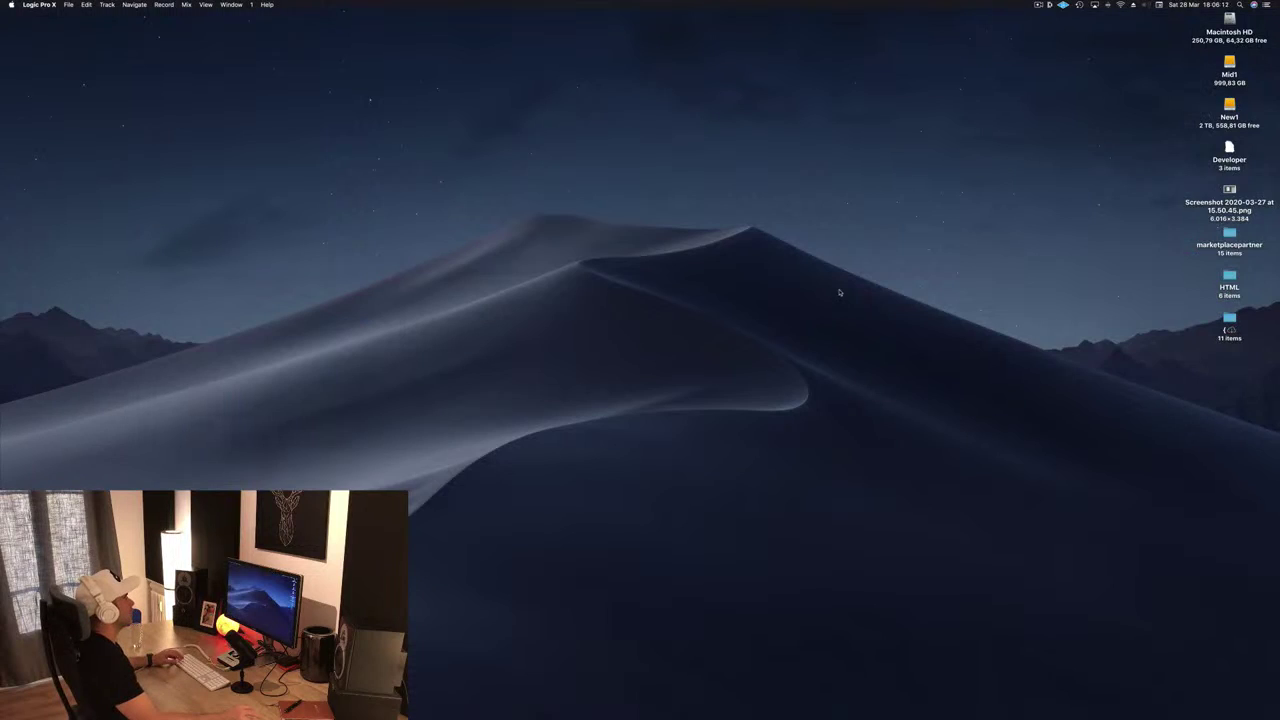
mouse_move(829, 714)
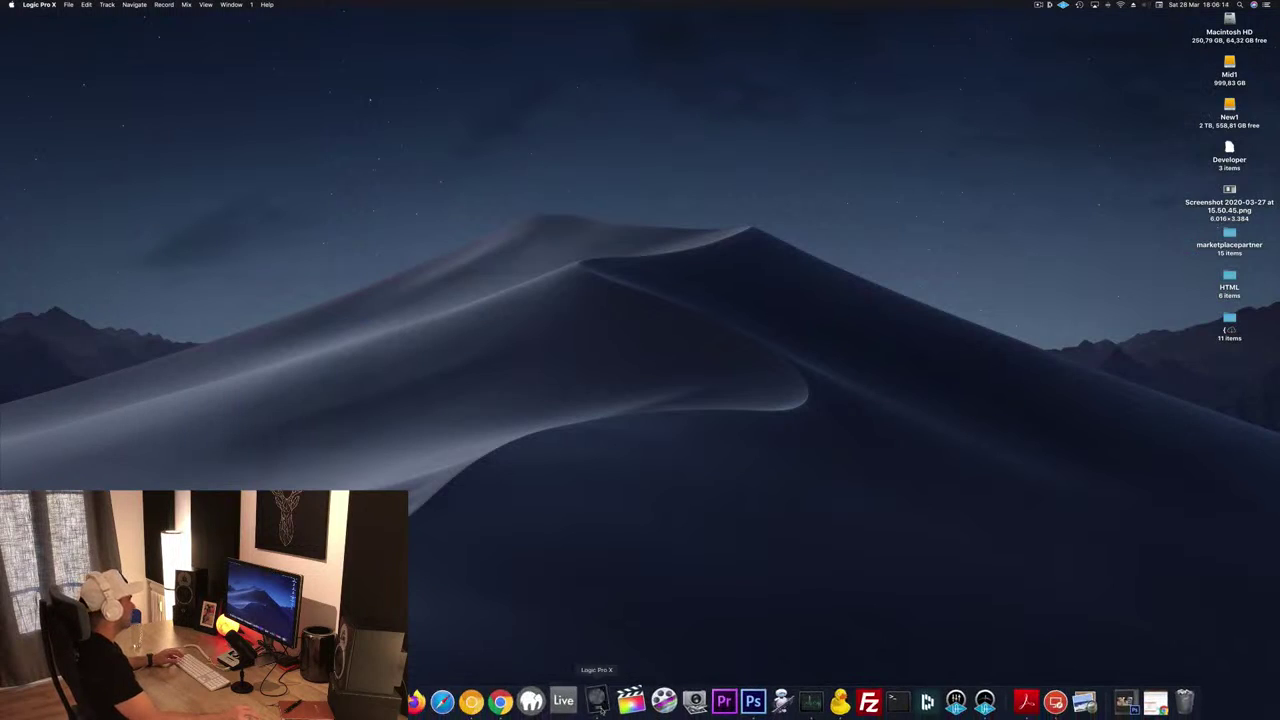
click(231, 5)
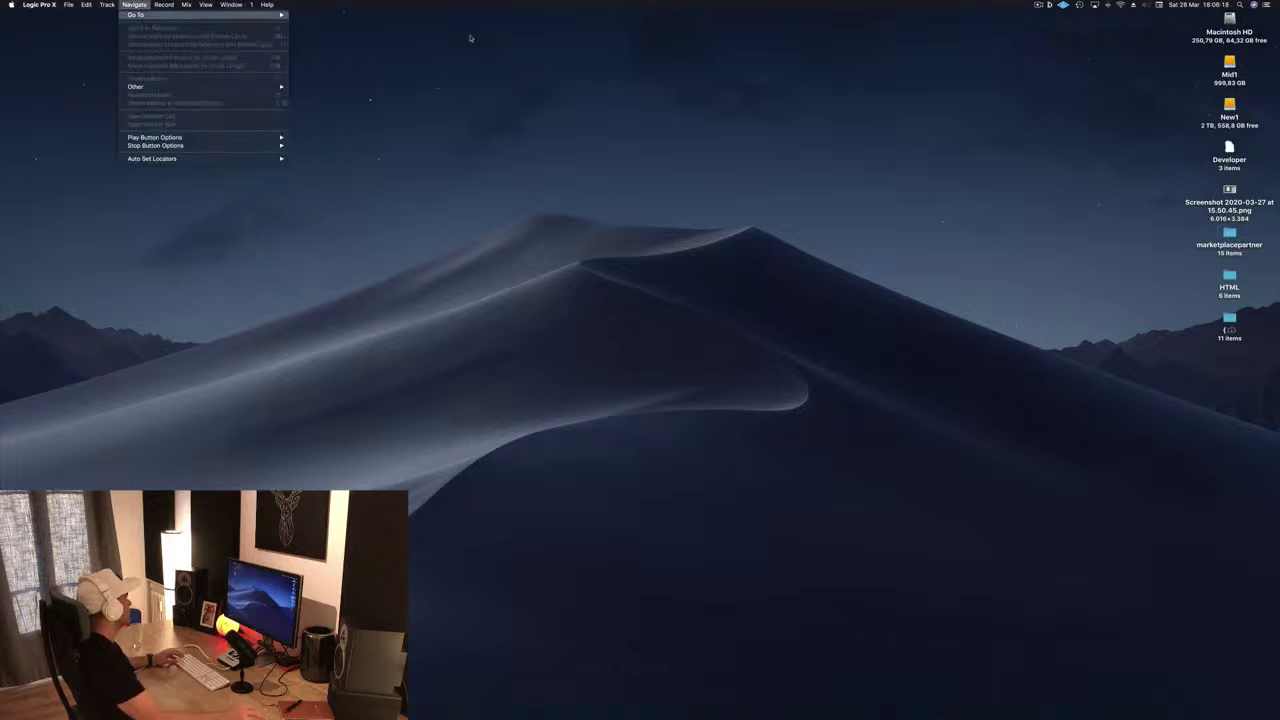
click(472, 114)
mouse_move(686, 712)
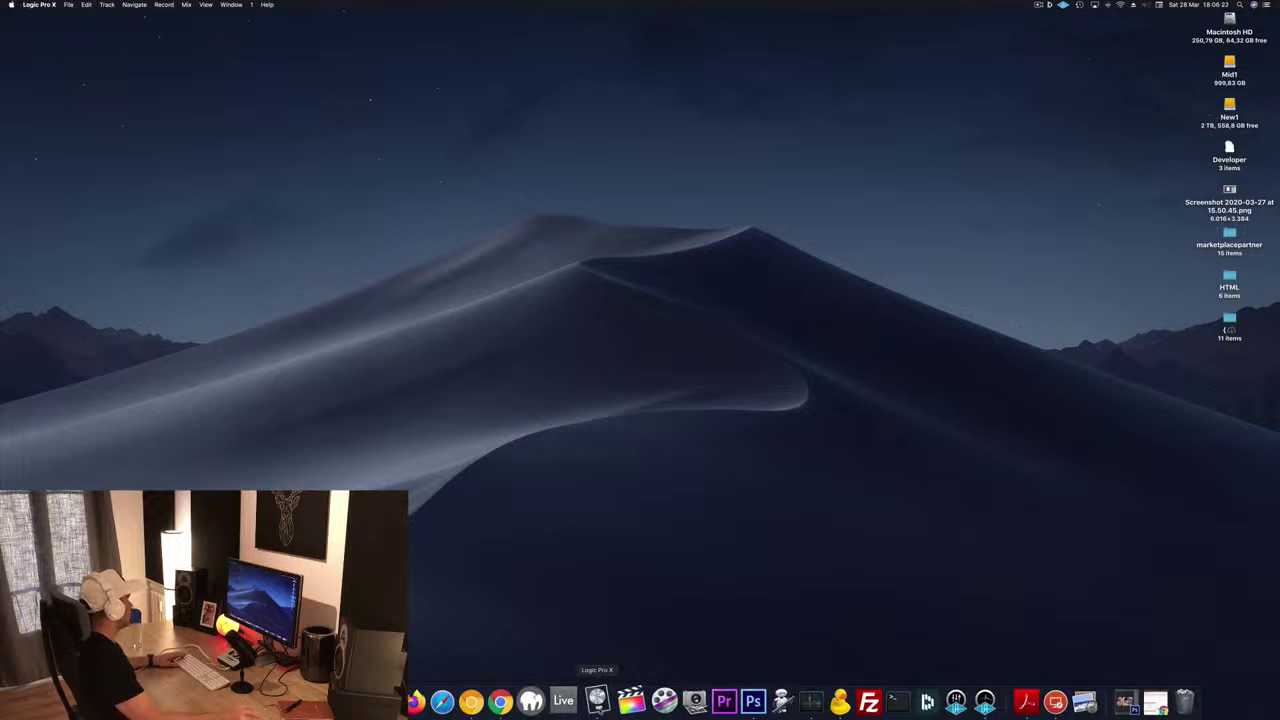
click(70, 5)
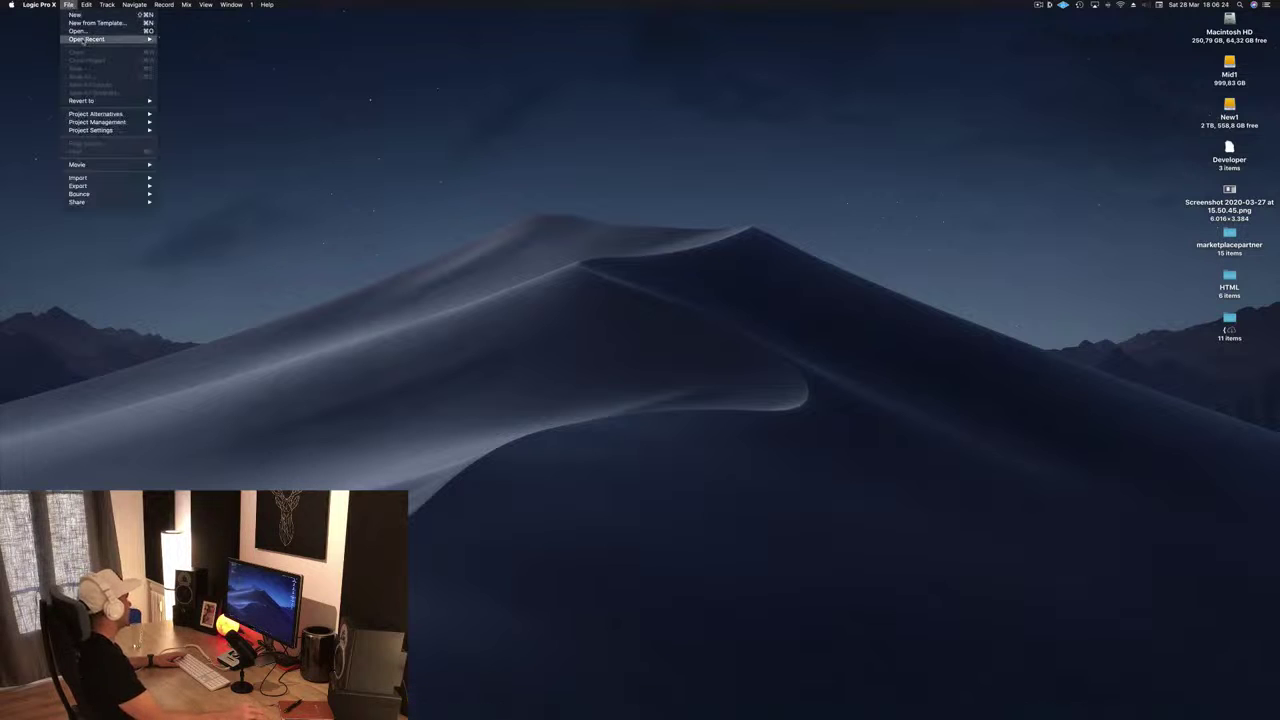
mouse_move(85, 41)
click(210, 40)
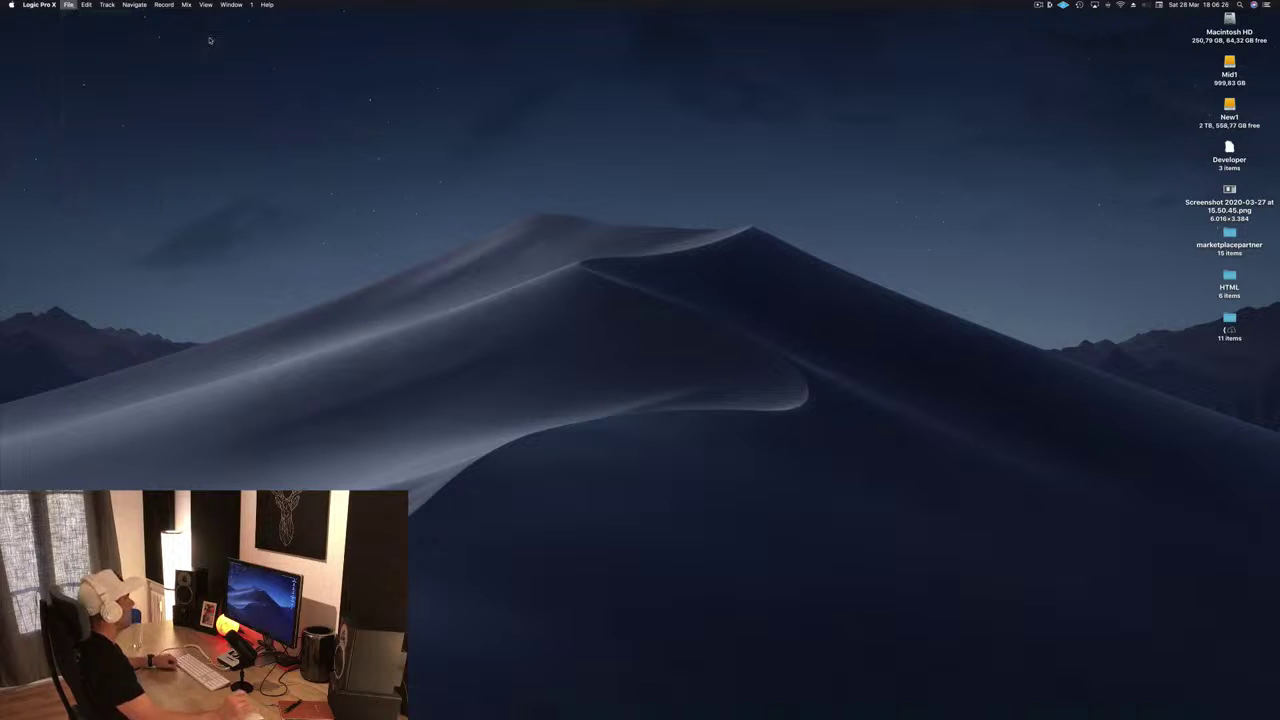
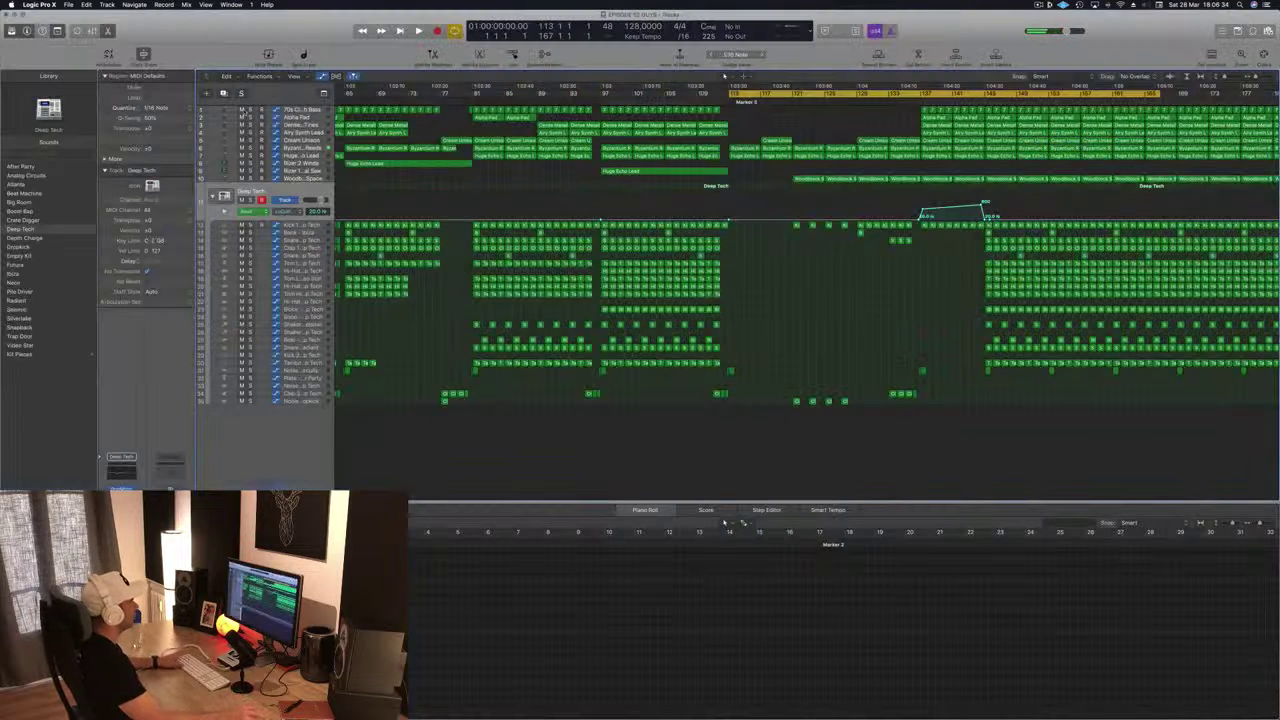
Play the breakdown from bar 113, skip ahead to about bar 120 and listen to the woodblock, kick and clap entries.
key(space)
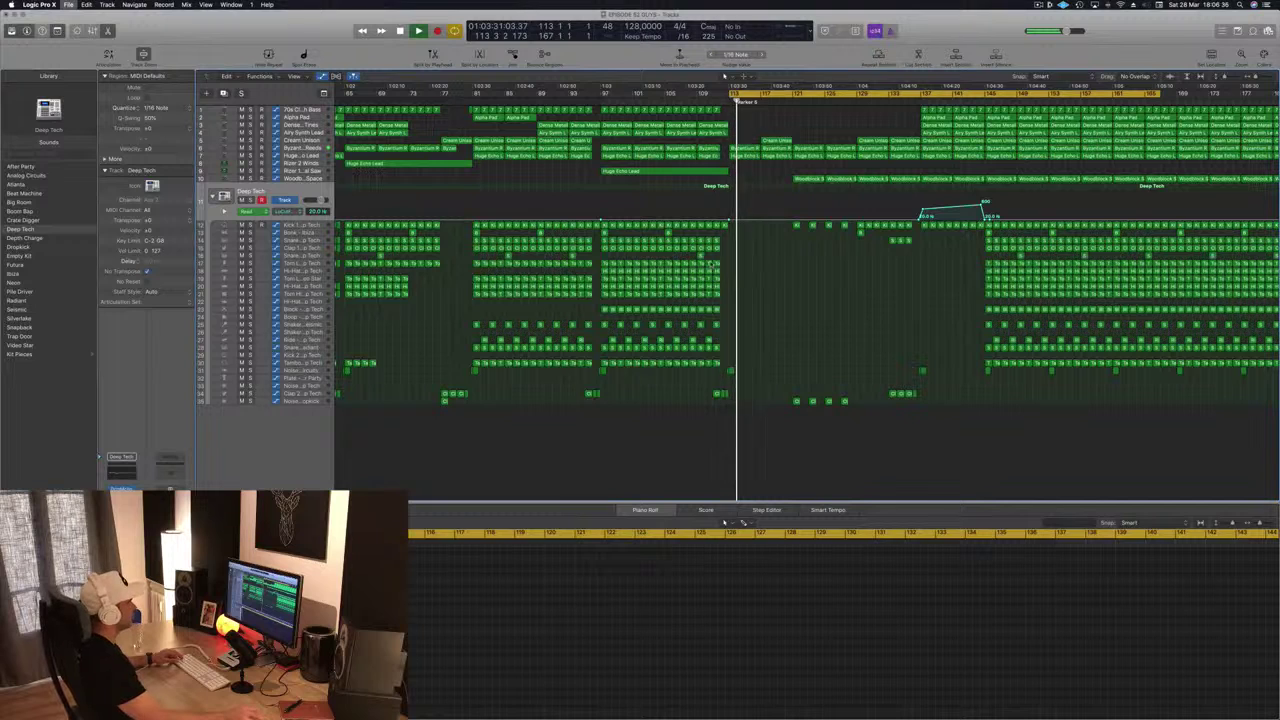
scroll(774, 288, down, 3)
scroll(778, 295, down, 2)
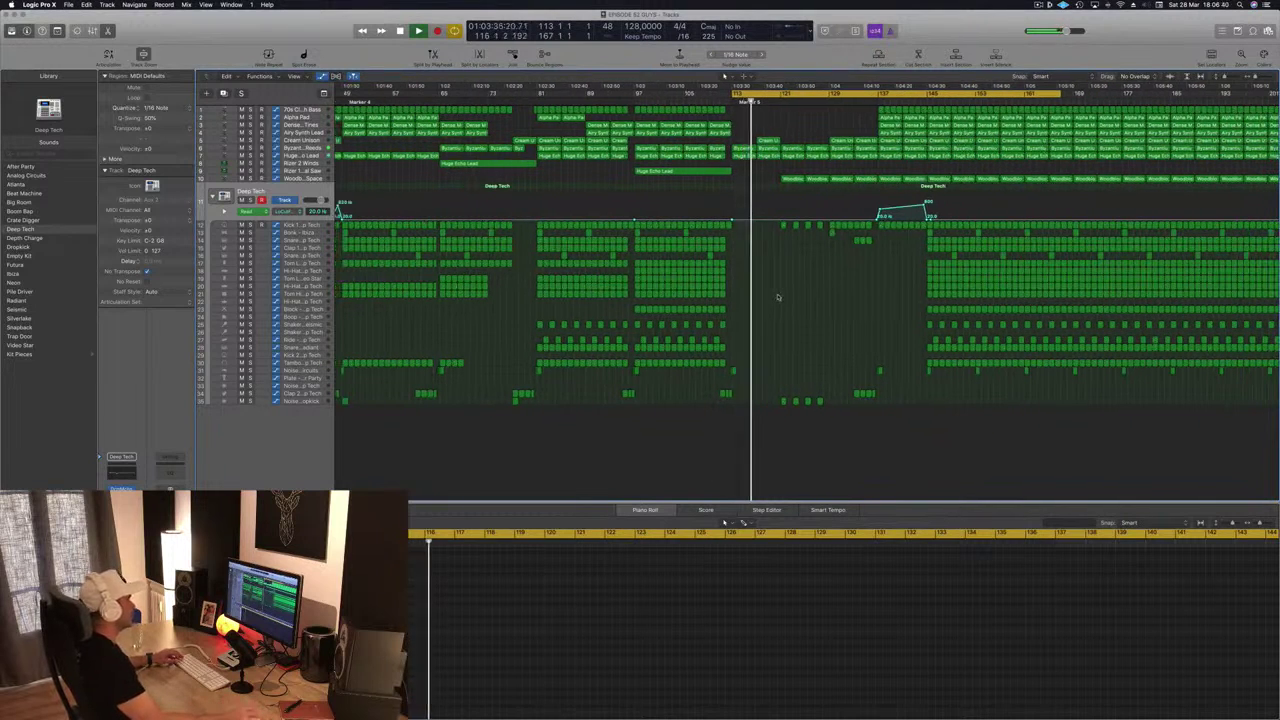
click(776, 104)
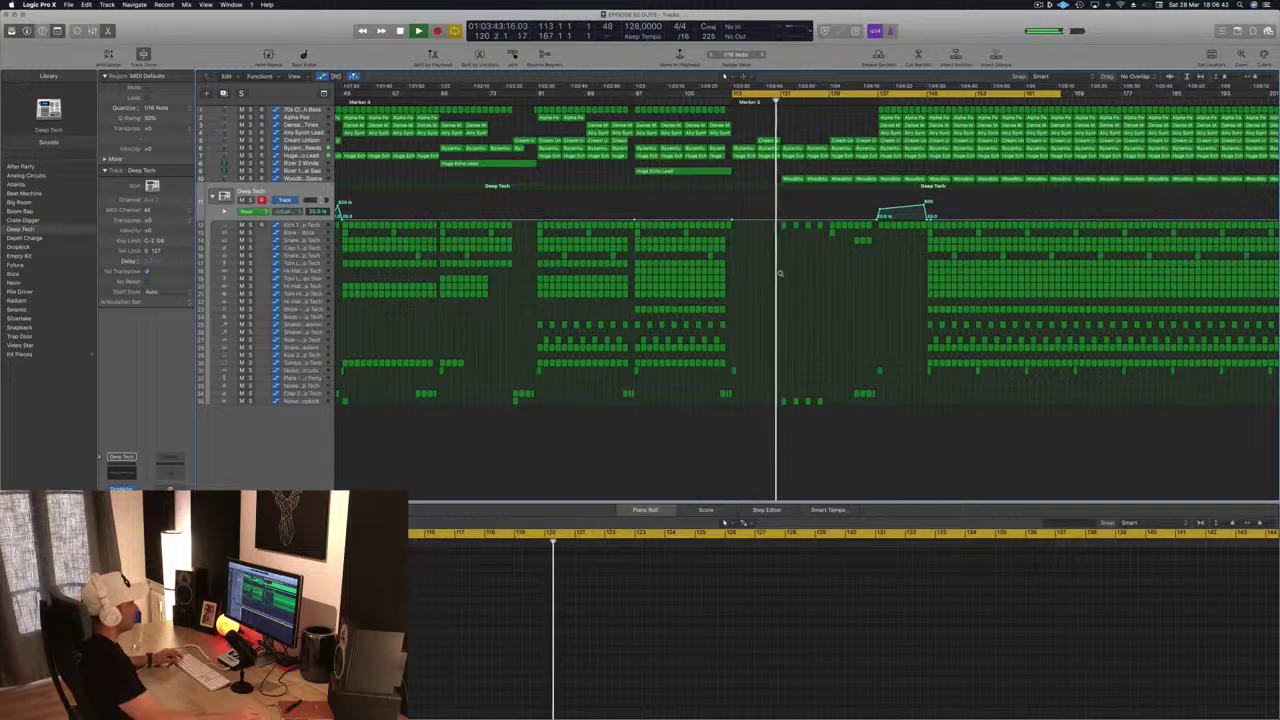
scroll(780, 273, up, 3)
scroll(780, 274, right, 4)
scroll(700, 300, down, 1)
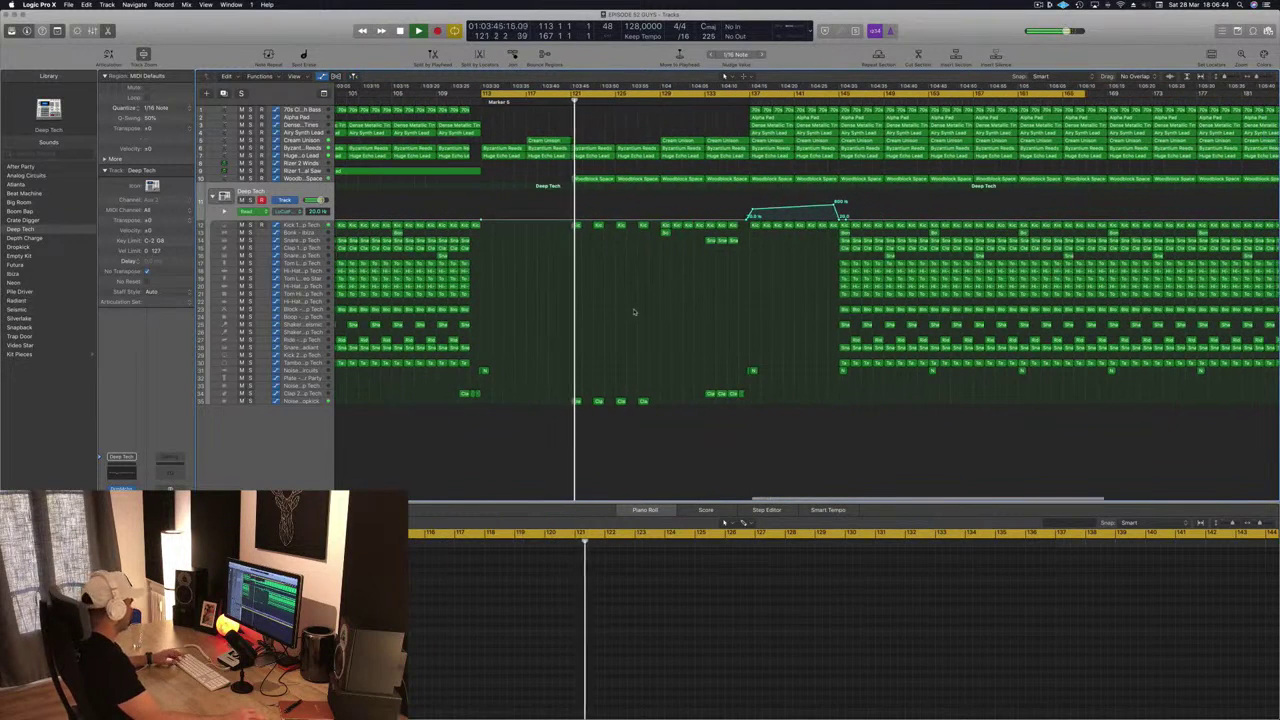
key(super+Right)
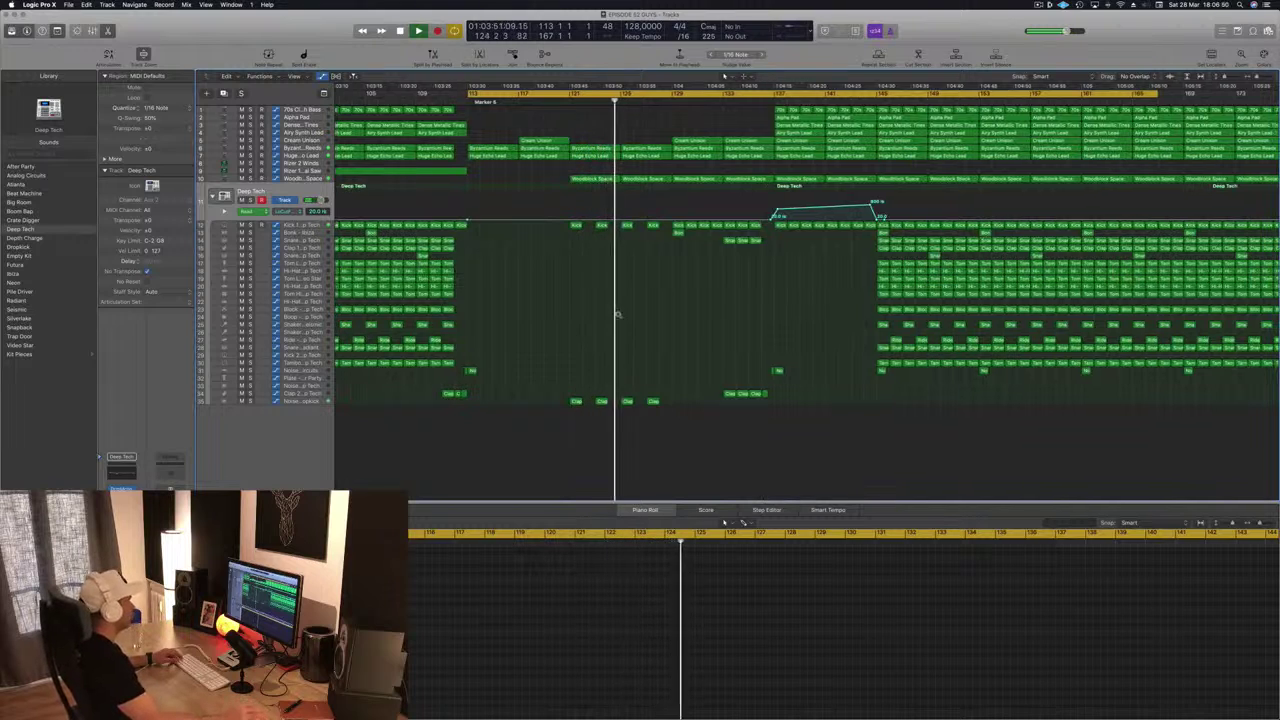
key(super+Left)
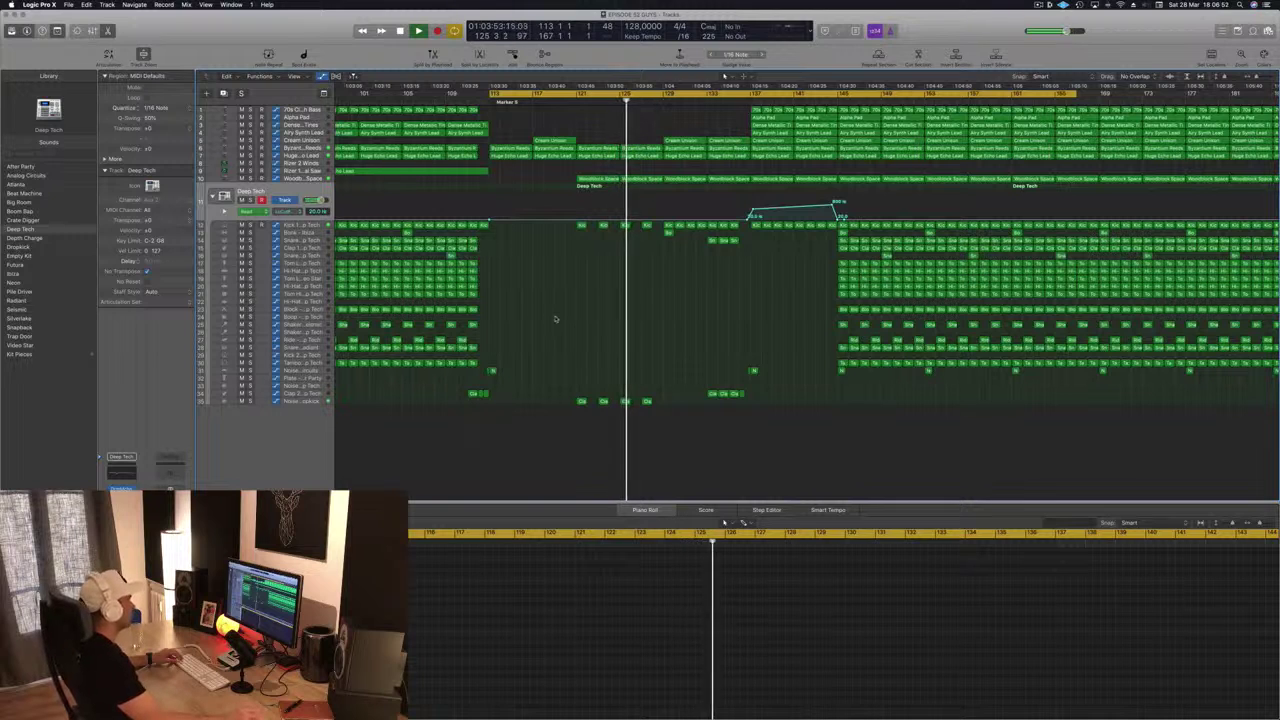
Add a low cut at about 300 Hz to the Woodblock Space track with Channel EQ and close the EQ.
click(305, 179)
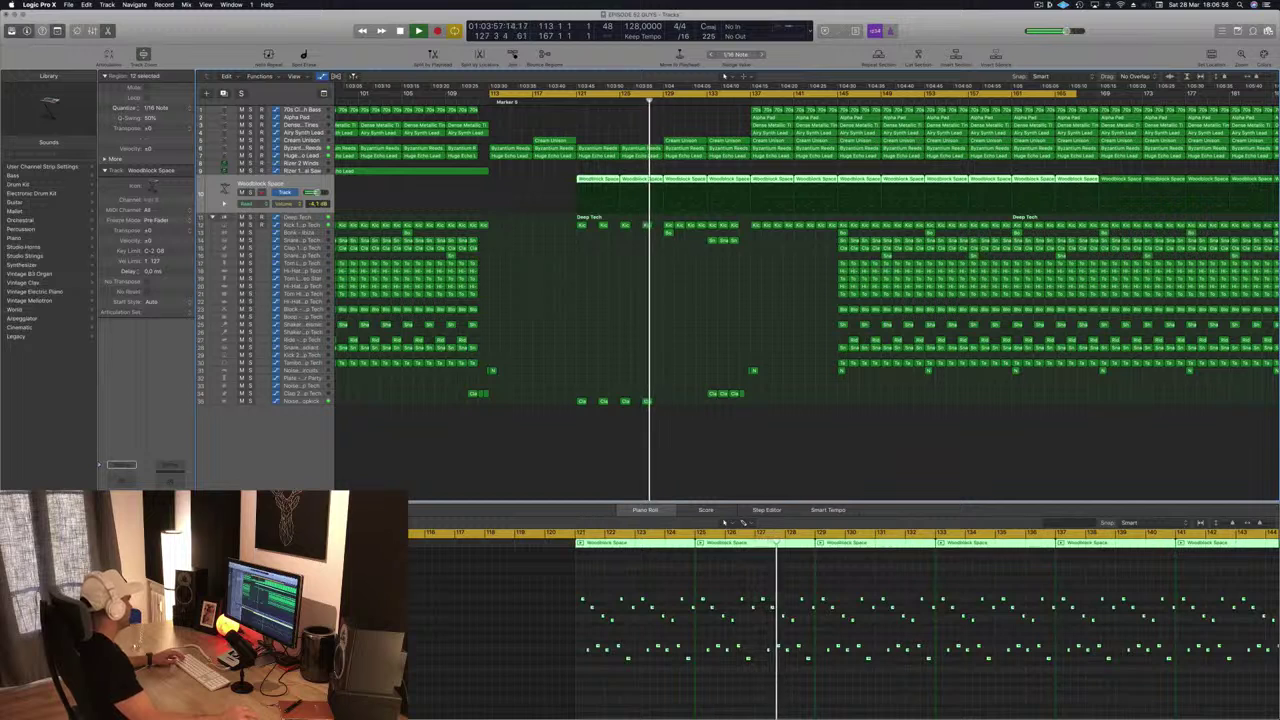
key(shift+e)
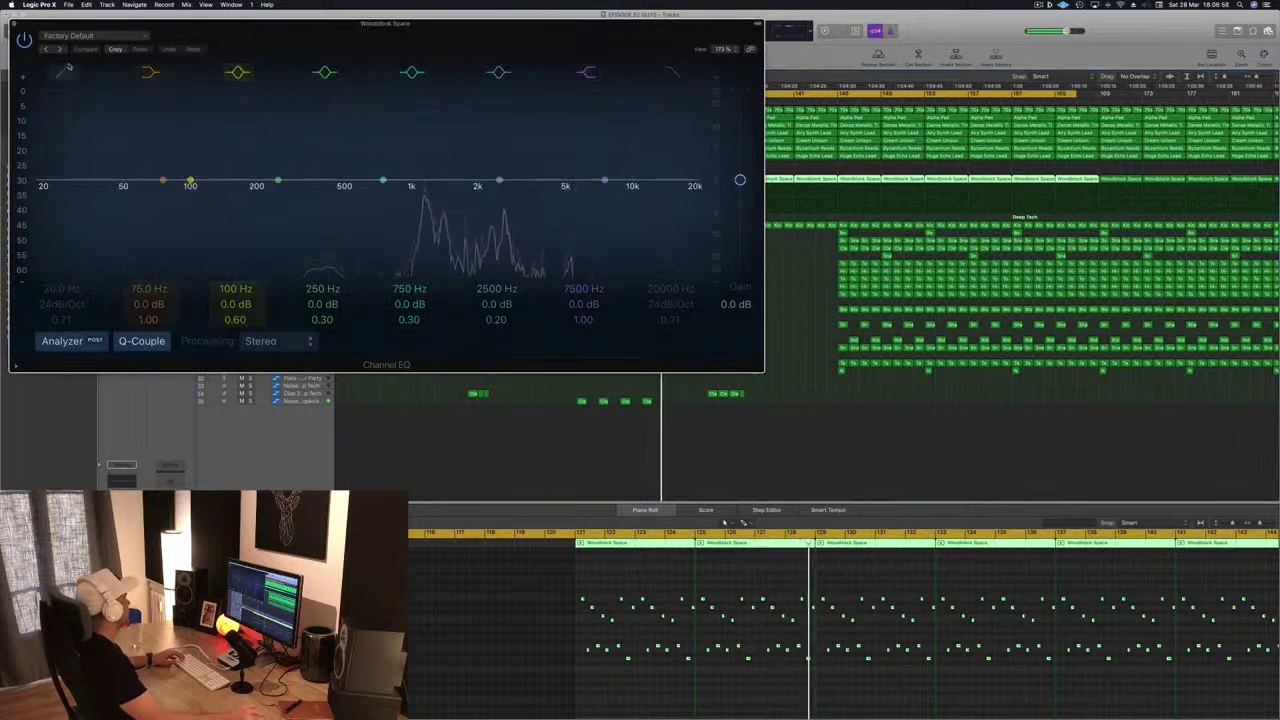
click(68, 68)
drag(40, 200, 292, 201)
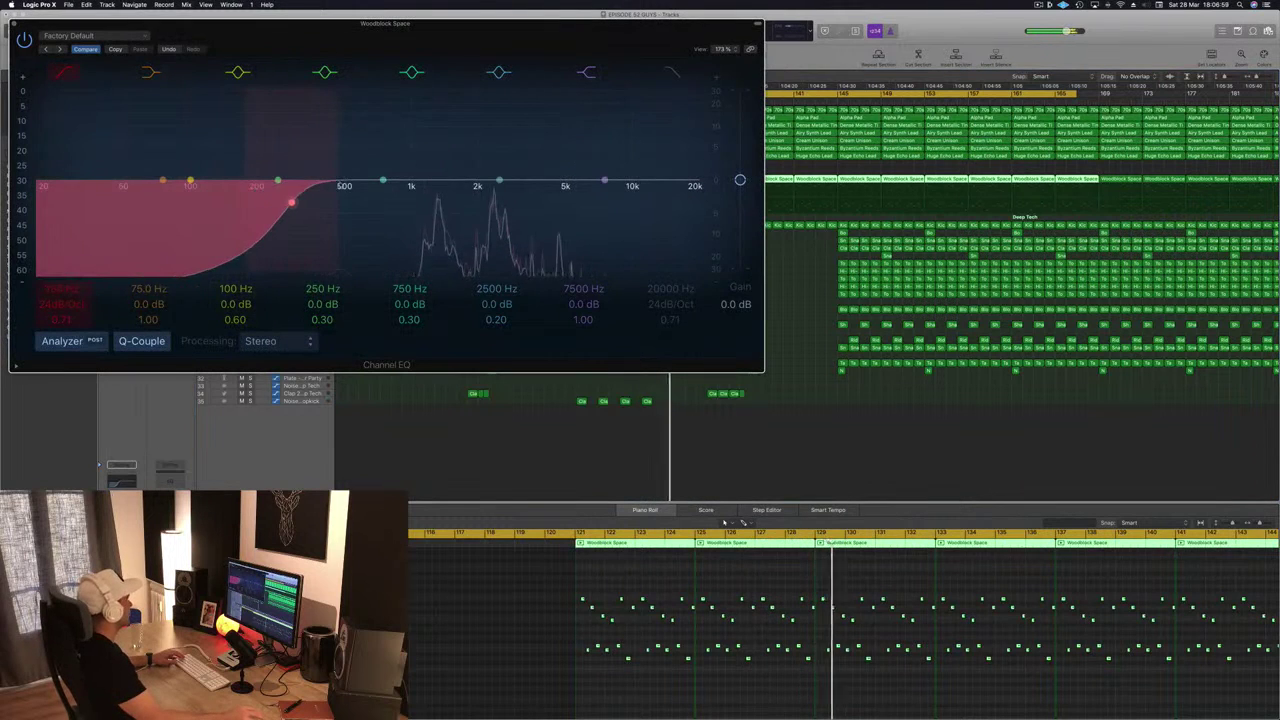
click(15, 23)
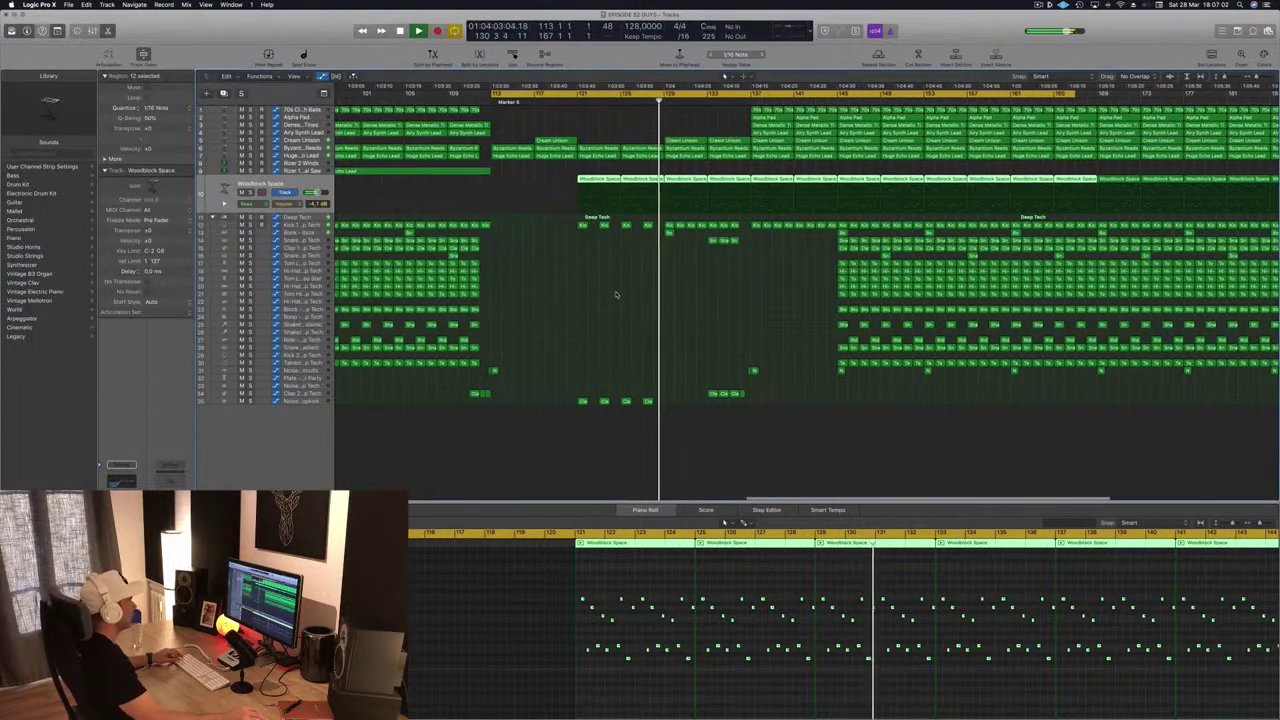
Delete the Alpha Pad, Dense Metallic Tines and Airy Synth Lead regions between bars 137 and 145.
key(super+Left)
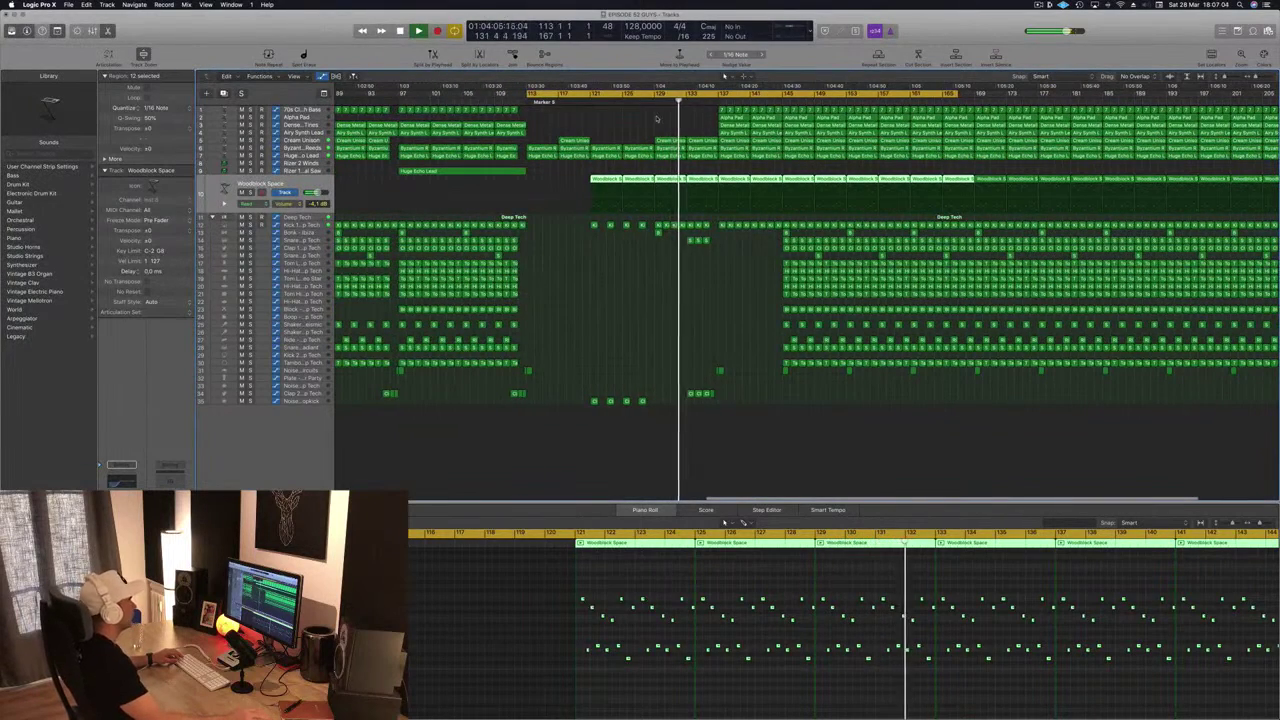
key(super+Left)
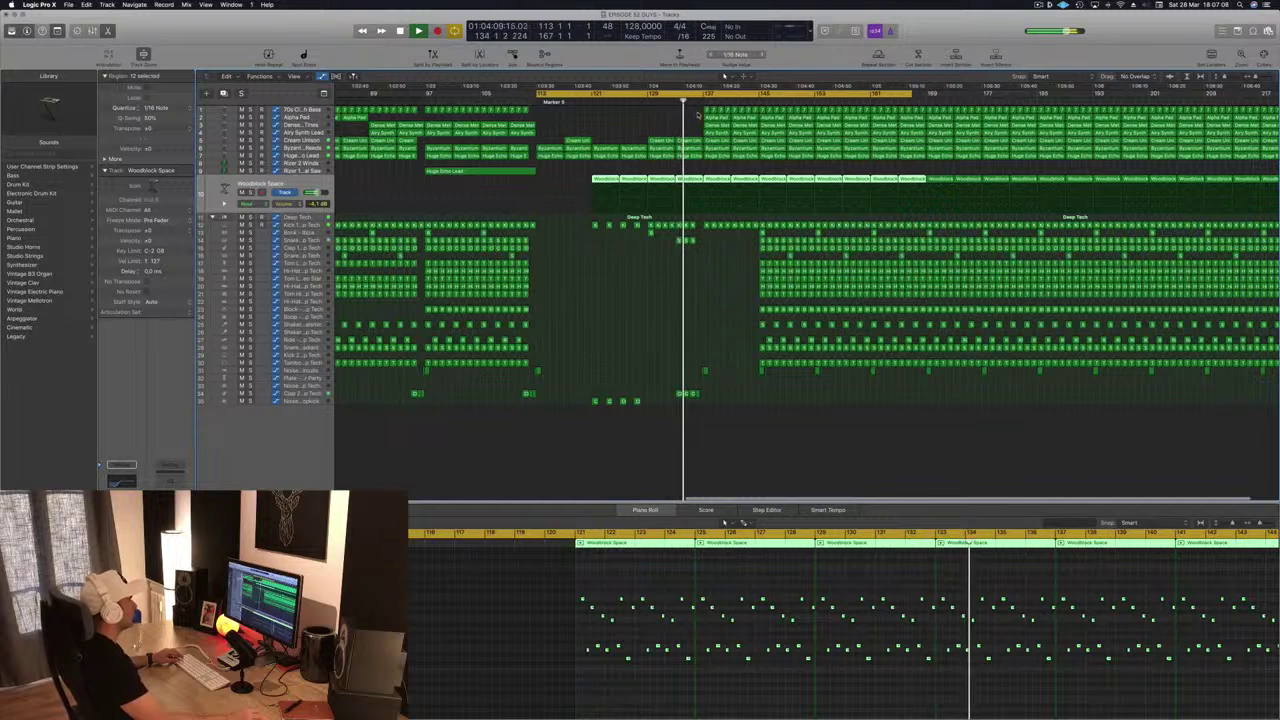
scroll(698, 113, right, 1)
drag(698, 112, 736, 125)
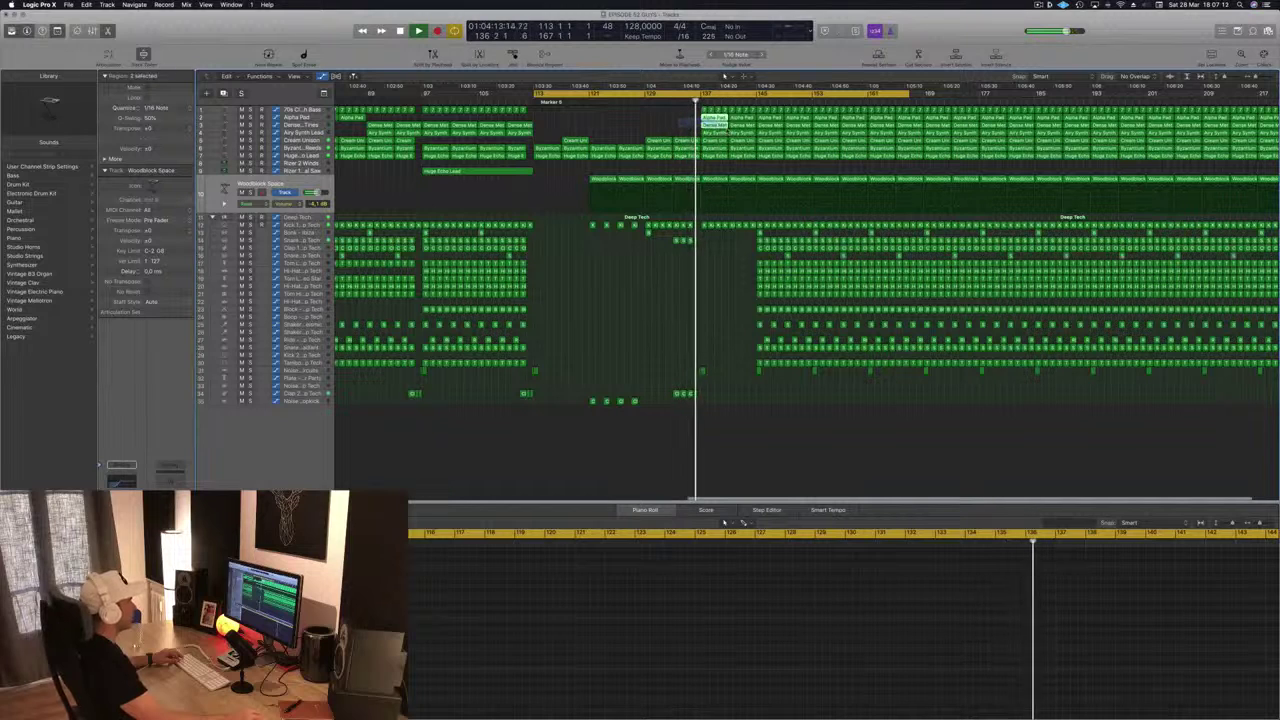
key(Delete)
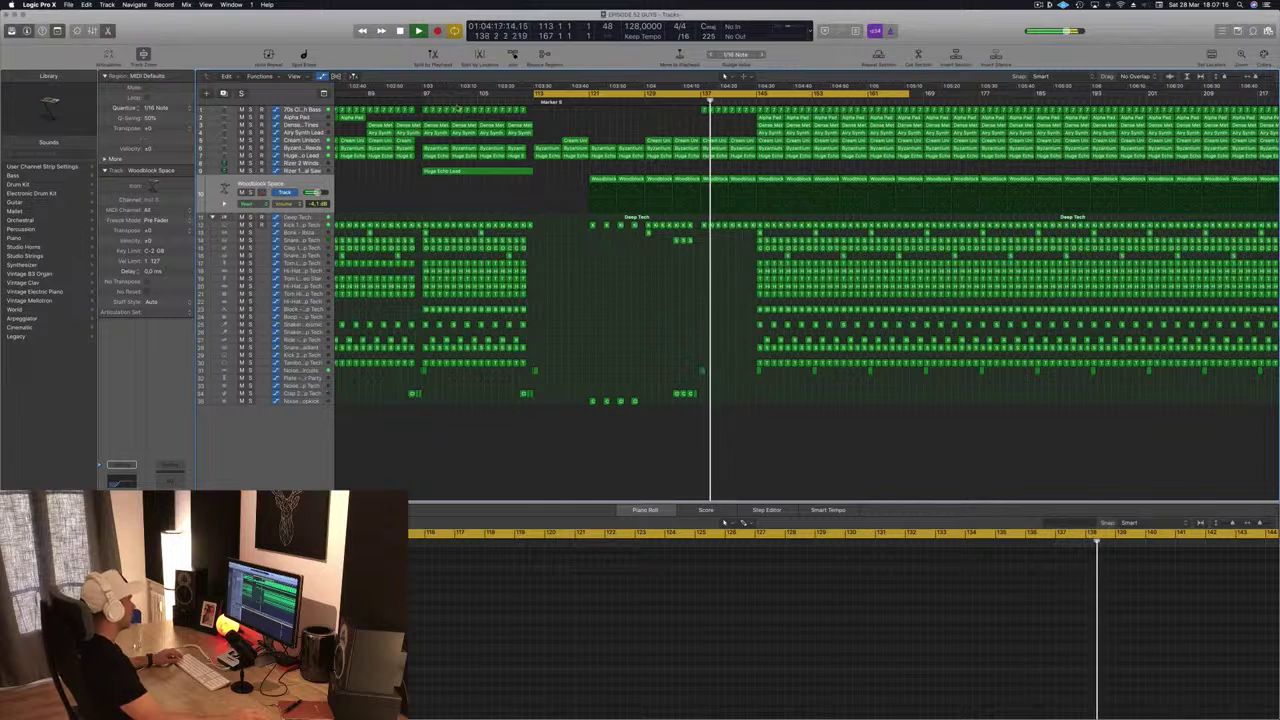
Reshape the 70s Classic Synth Bass cutoff automation to rise from bar 137 to about 57% at bar 141 and stay high until bar 145.
click(305, 110)
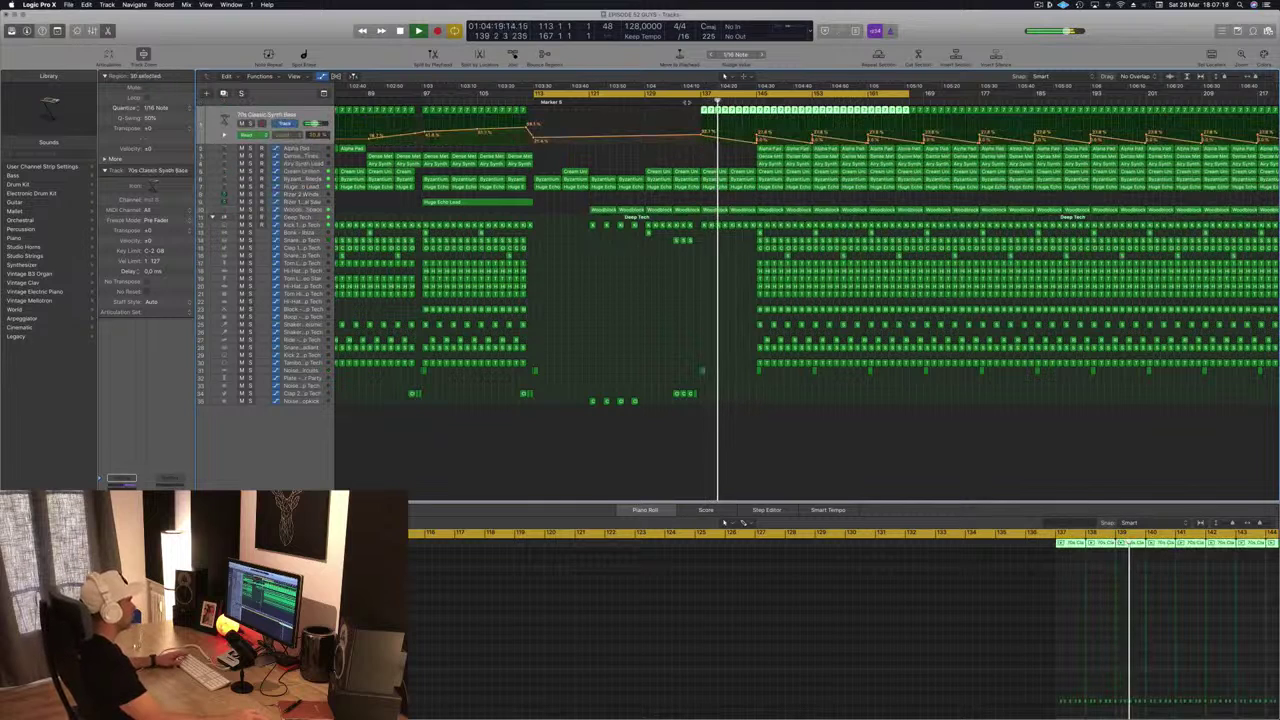
drag(702, 132, 702, 115)
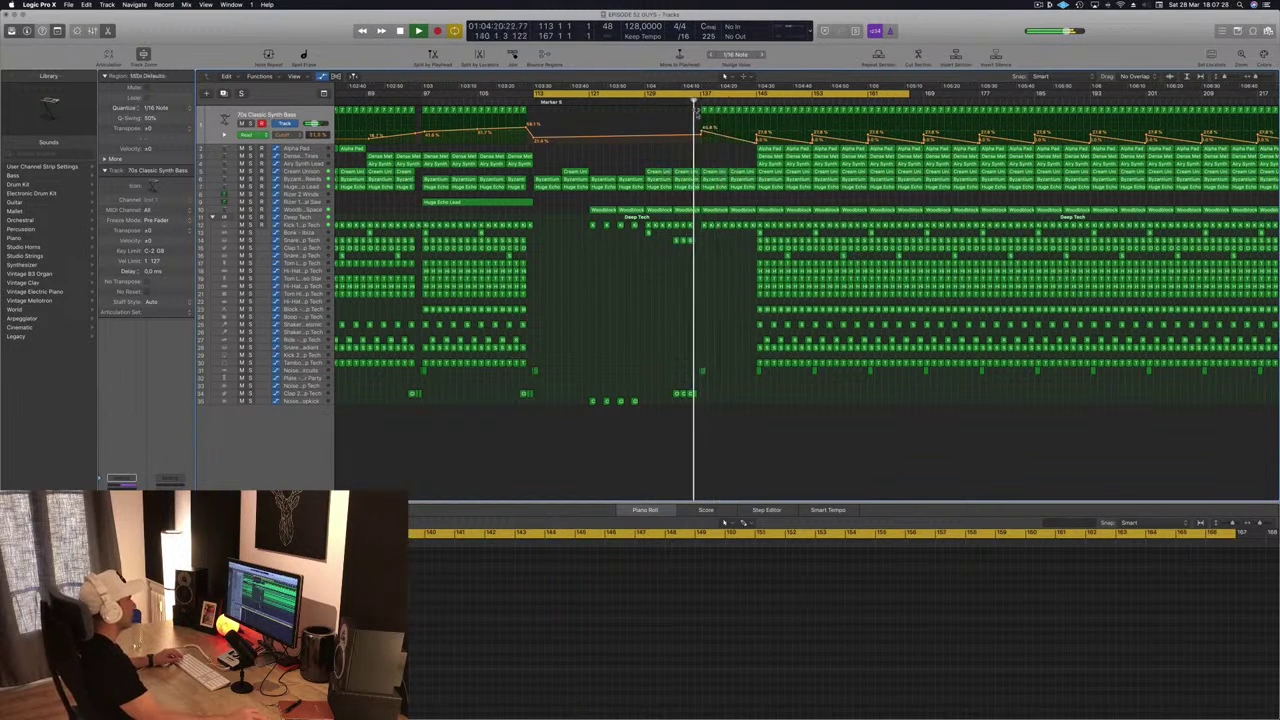
scroll(709, 132, up, 5)
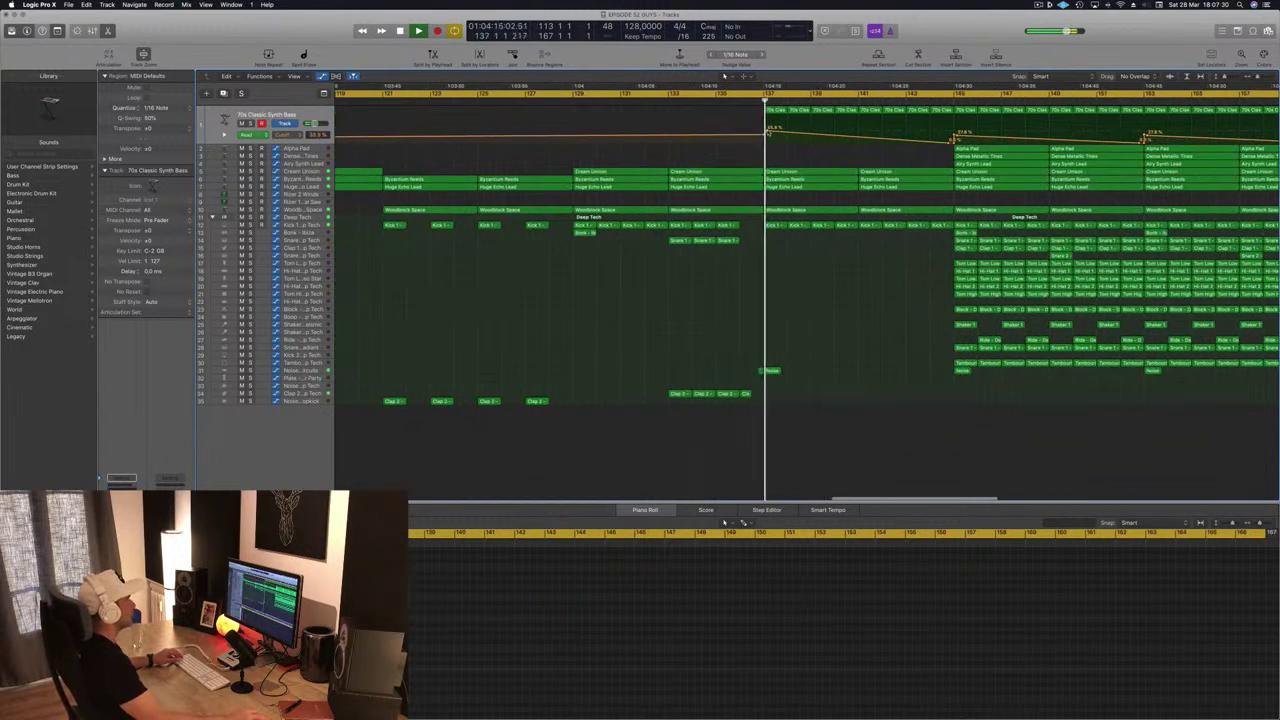
drag(768, 132, 764, 132)
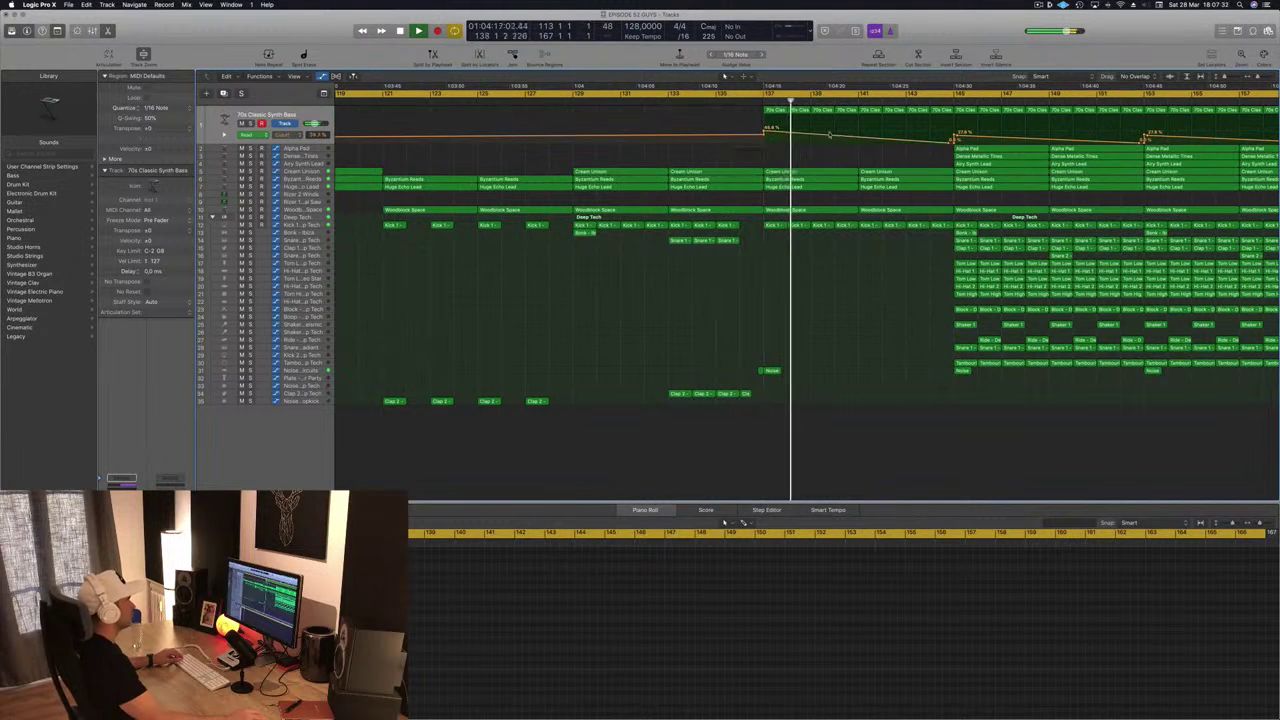
drag(858, 139, 859, 125)
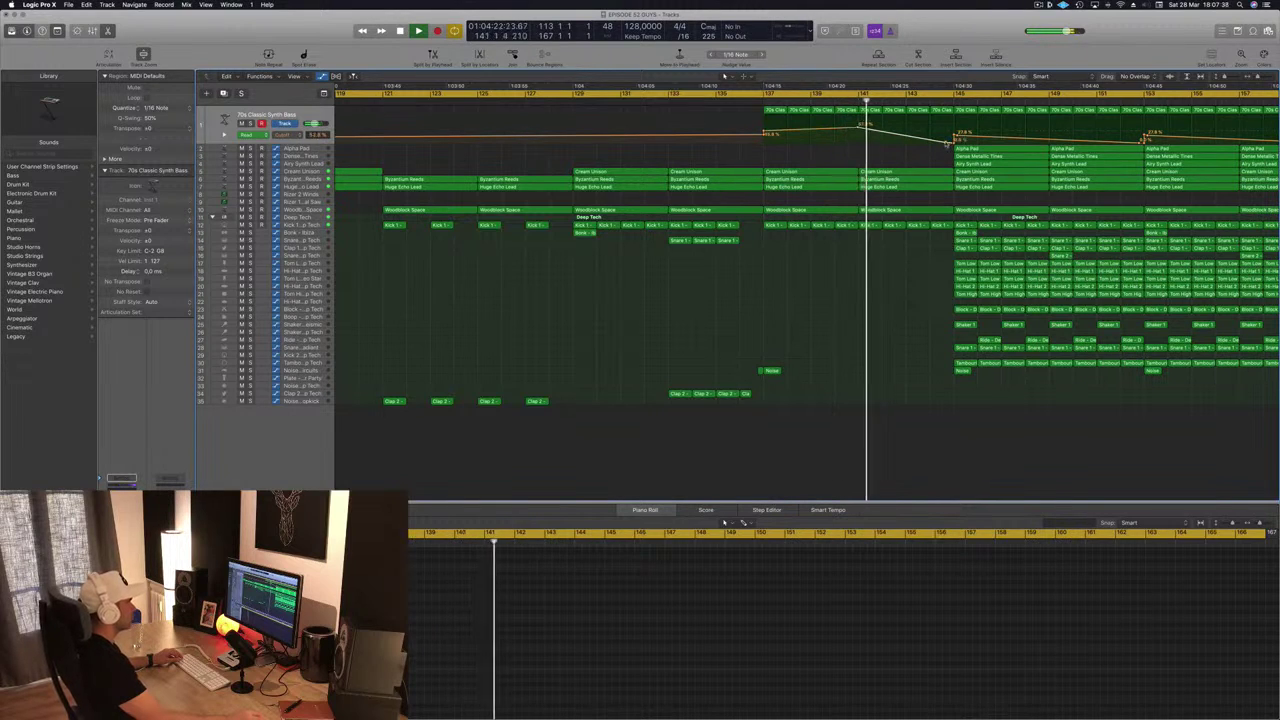
drag(955, 139, 955, 132)
Copy the Huge Echo Lead riser regions on the Riser 1 and Riser 2 tracks to bars 129 to 145.
scroll(931, 117, up, 3)
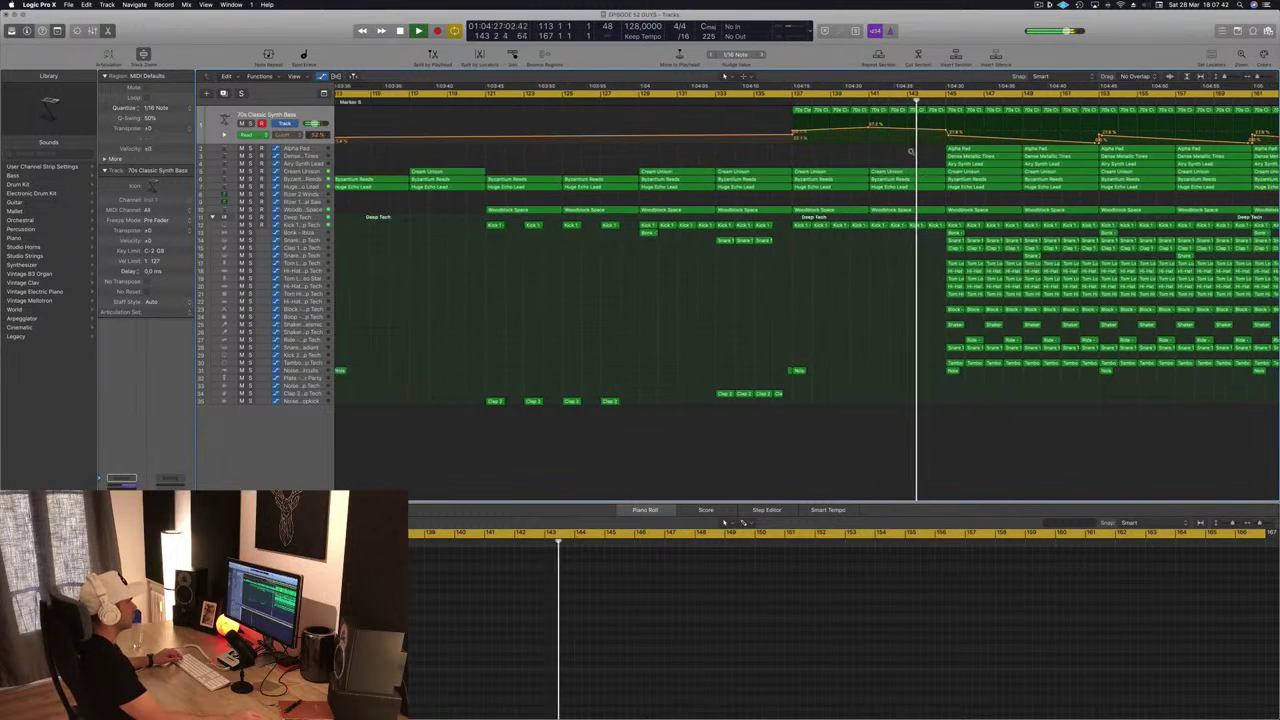
scroll(932, 117, up, 1)
click(938, 110)
scroll(938, 110, down, 4)
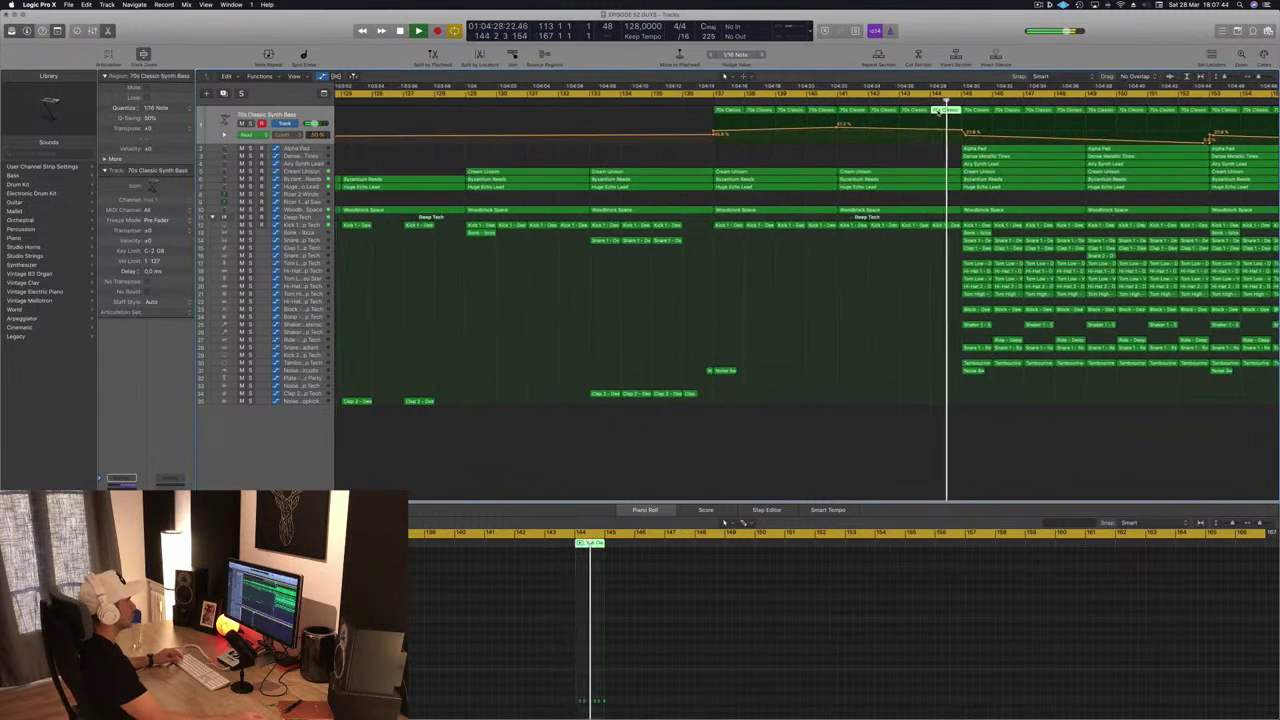
scroll(938, 110, left, 3)
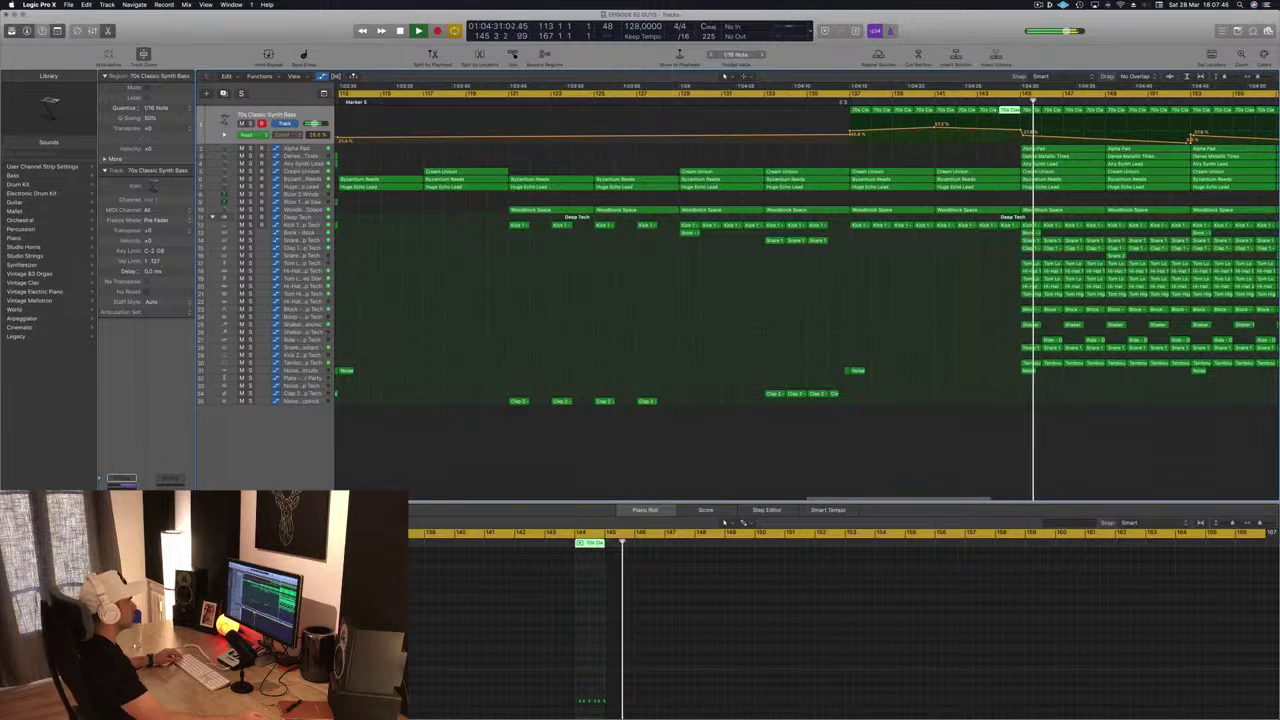
key(shift+comma)
scroll(937, 203, down, 6)
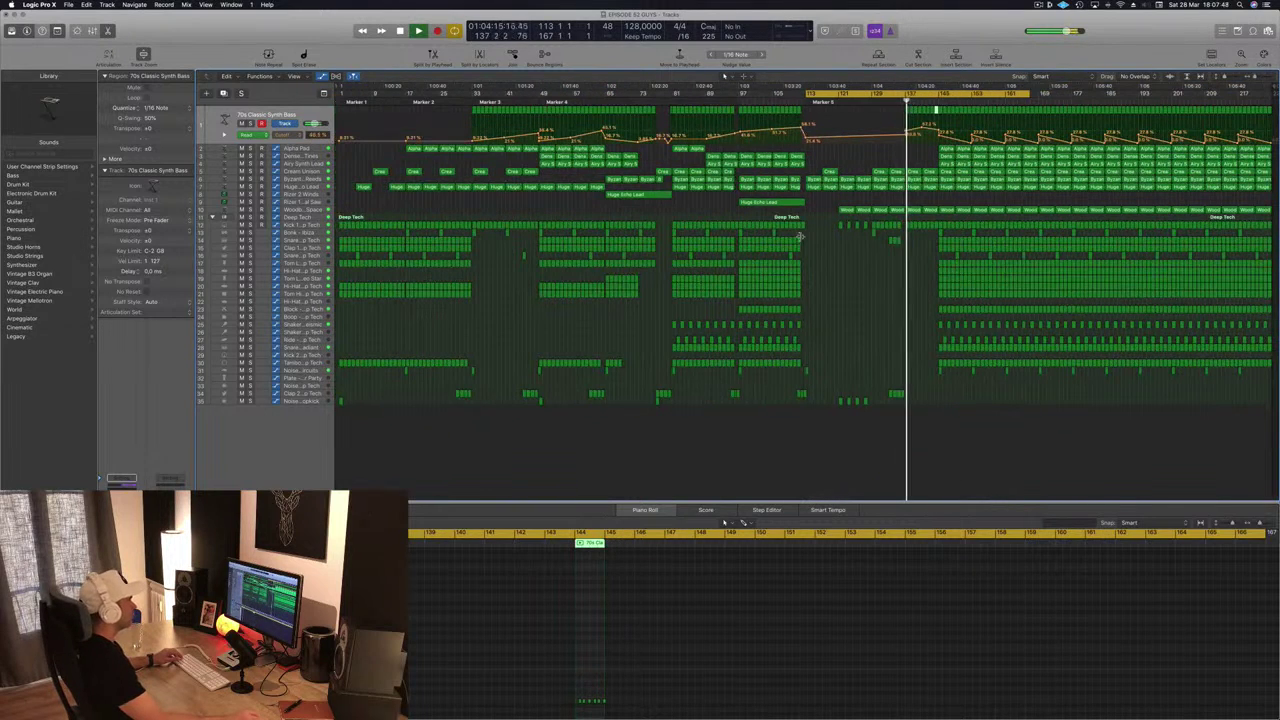
click(777, 204)
drag(801, 208, 900, 206)
drag(615, 194, 887, 195)
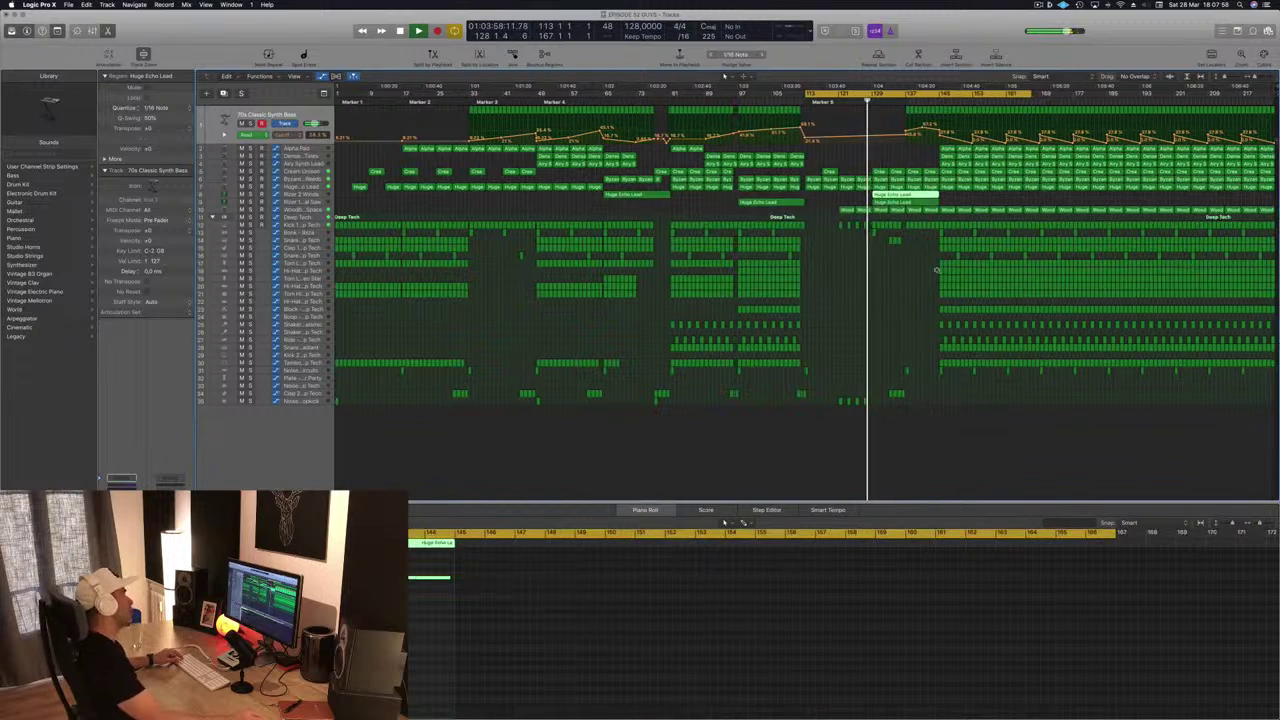
Select every region from bar 145 onward on all tracks, move them one beat later and clear the selection.
key(super+Right)
key(super+Left)
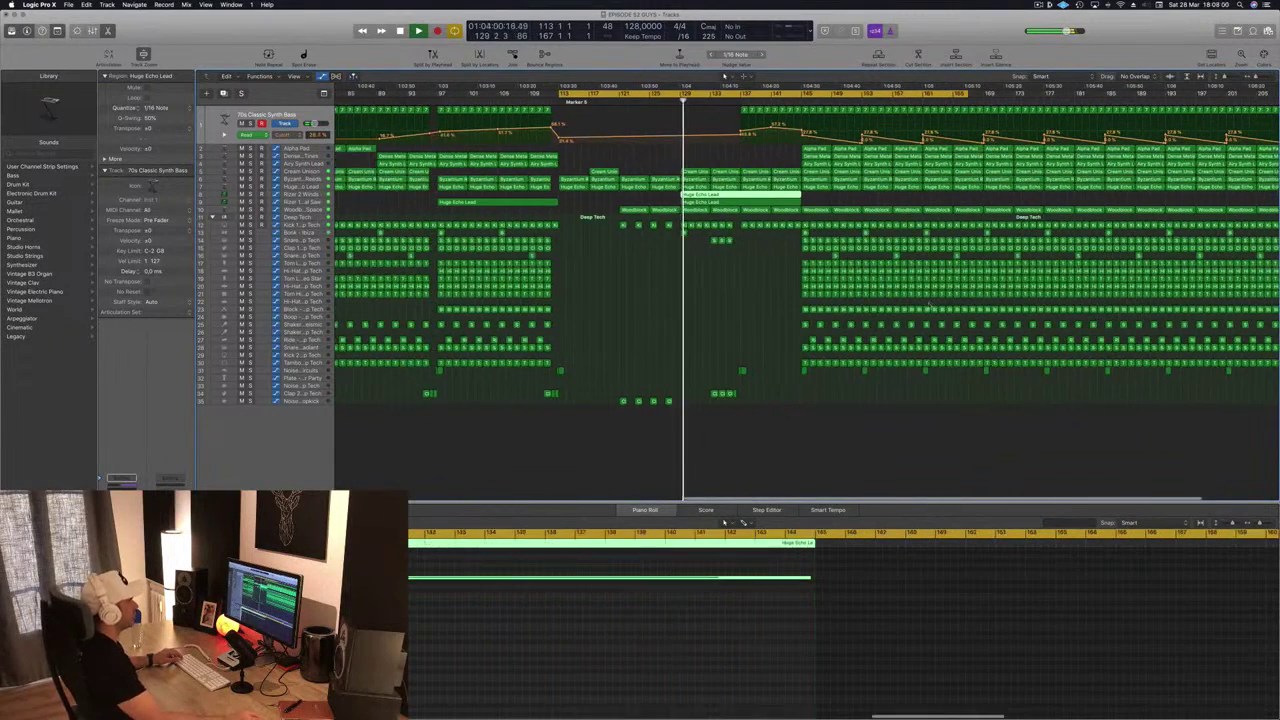
key(super+Left)
key(super+Left)
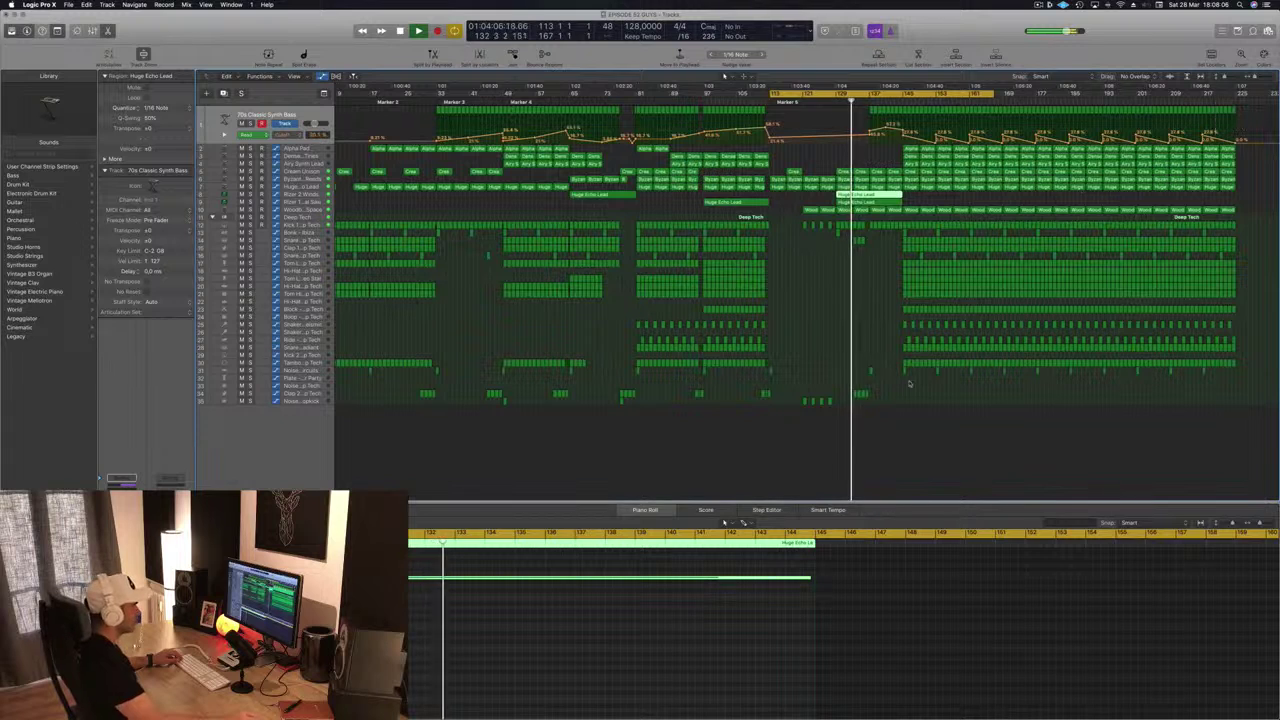
drag(904, 381, 1238, 116)
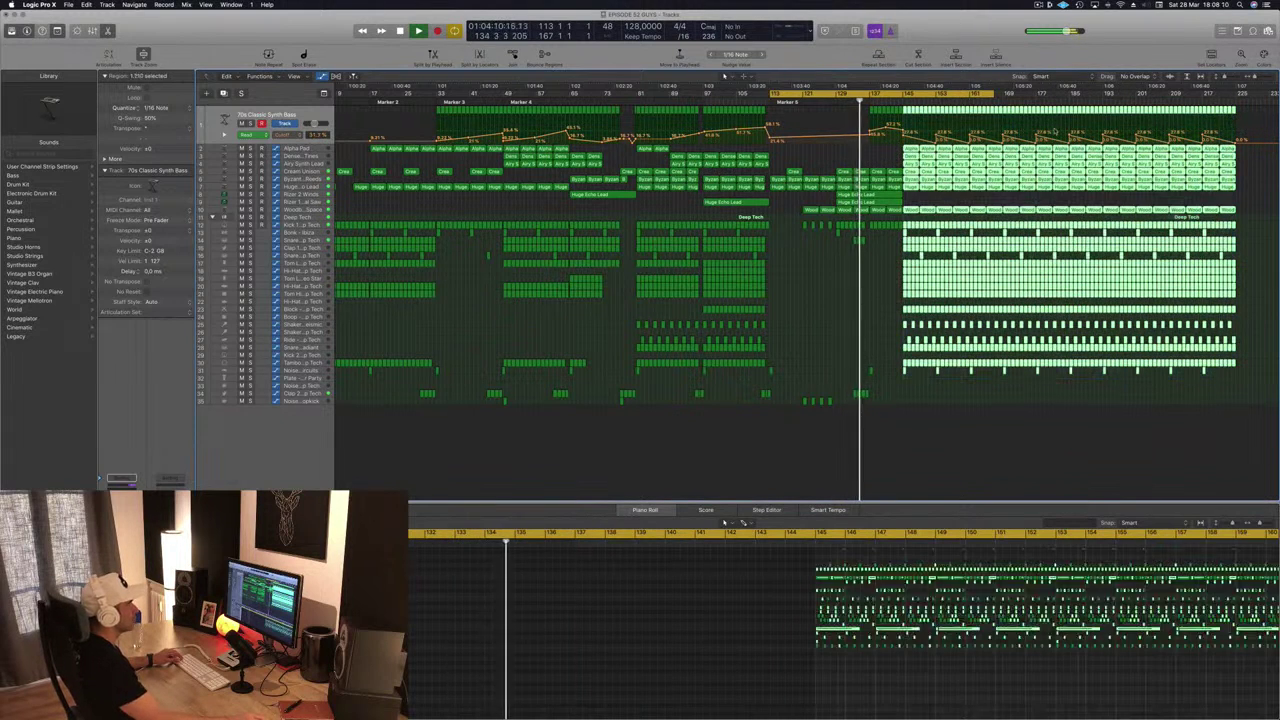
key(super+Right)
key(super+Right)
key(super+Right)
key(super+Right)
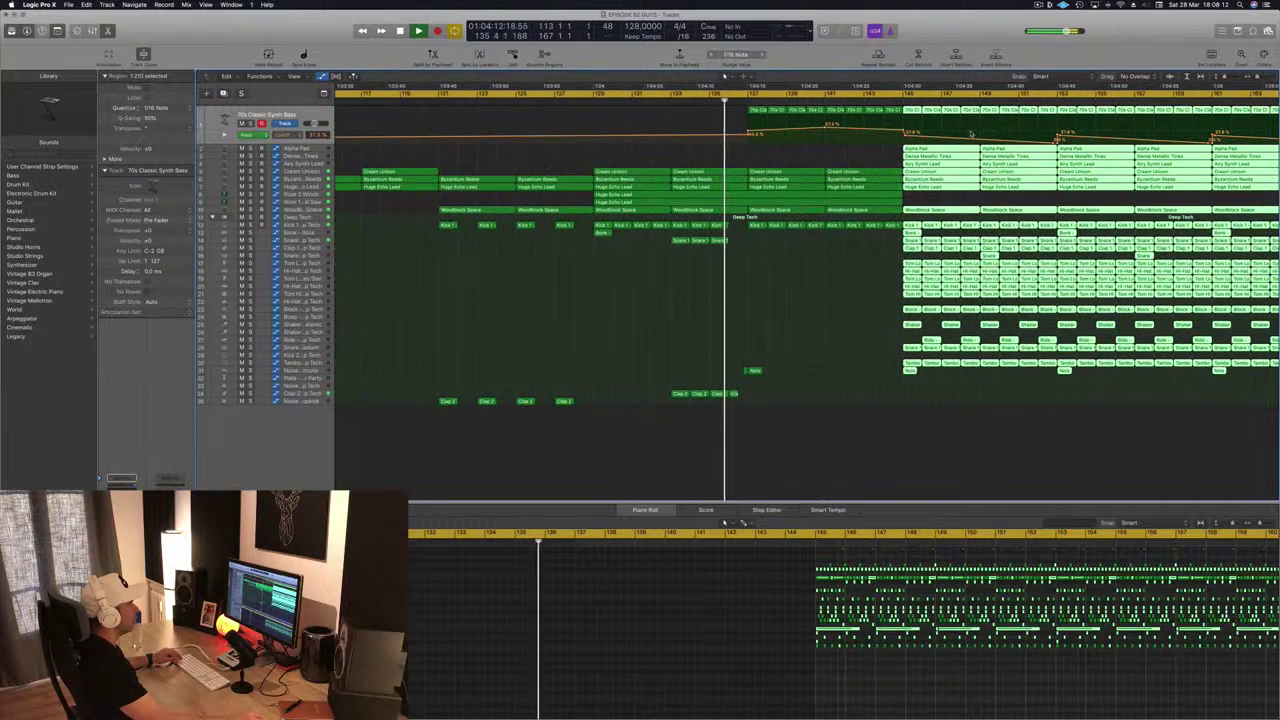
key(super+Right)
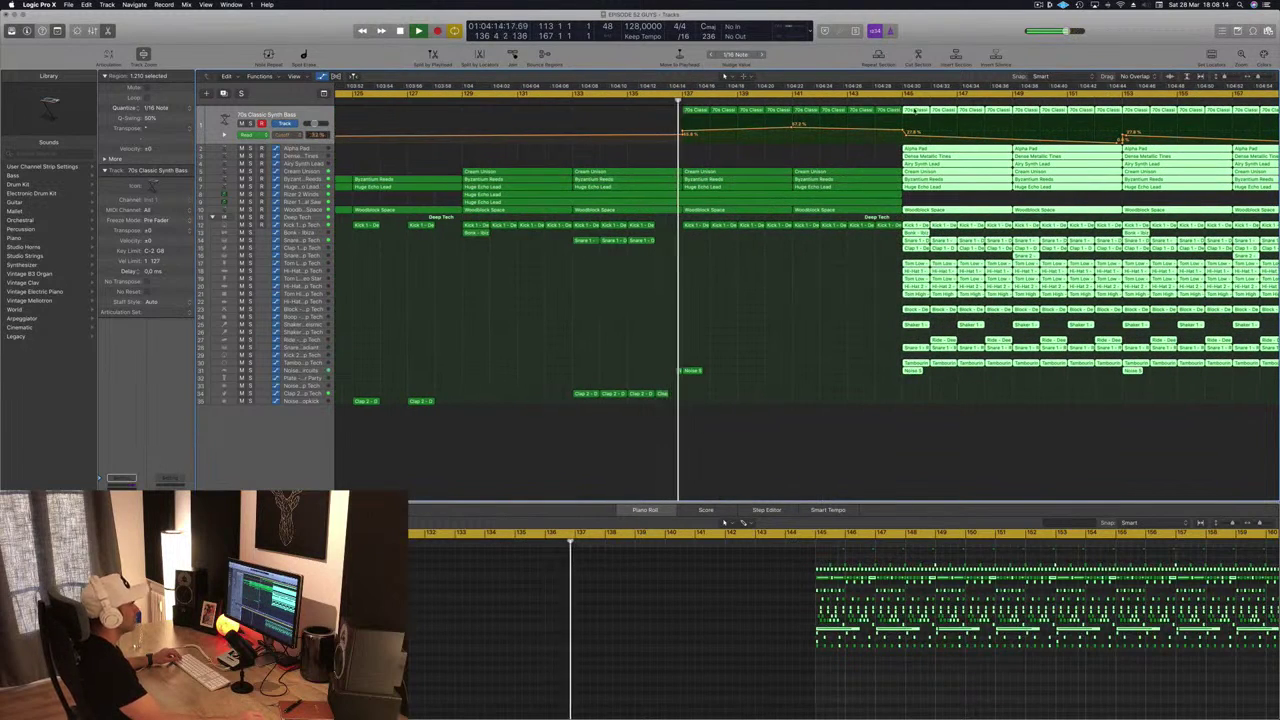
drag(931, 110, 918, 113)
click(814, 323)
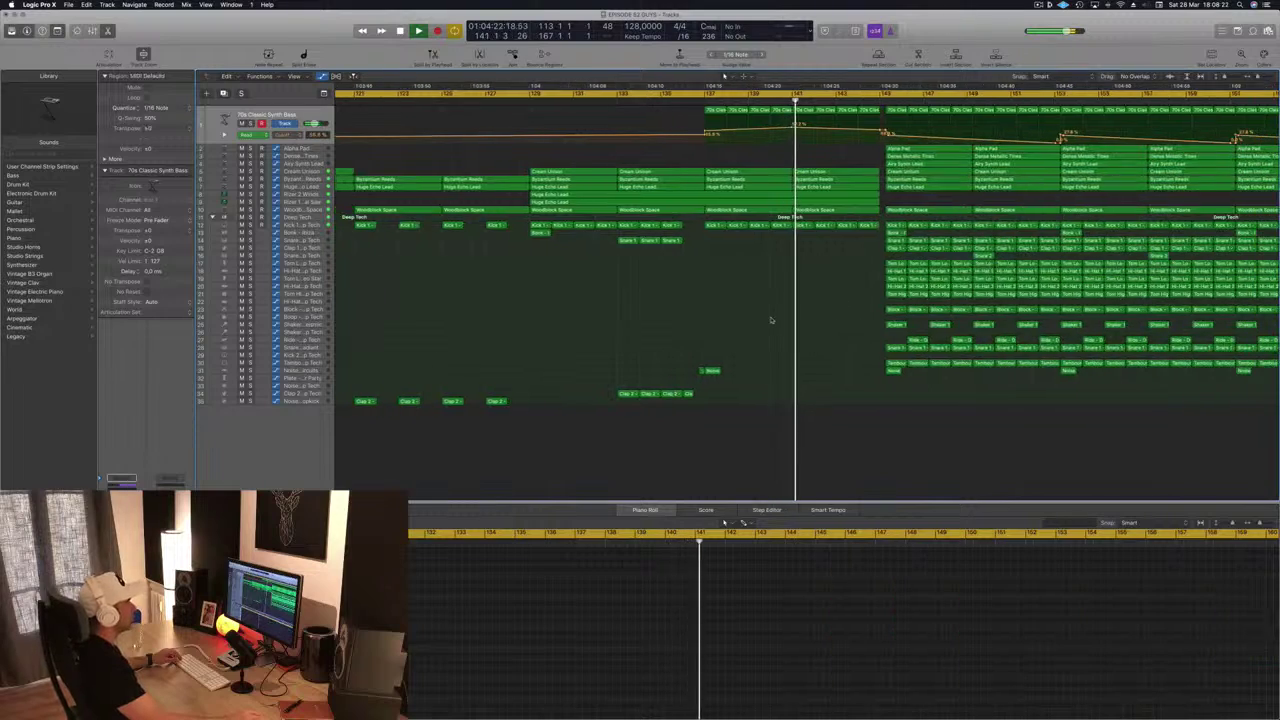
Raise the 70s Classic Synth Bass cutoff automation point at bar 145 to about 78%.
scroll(770, 320, down, 5)
scroll(772, 317, down, 2)
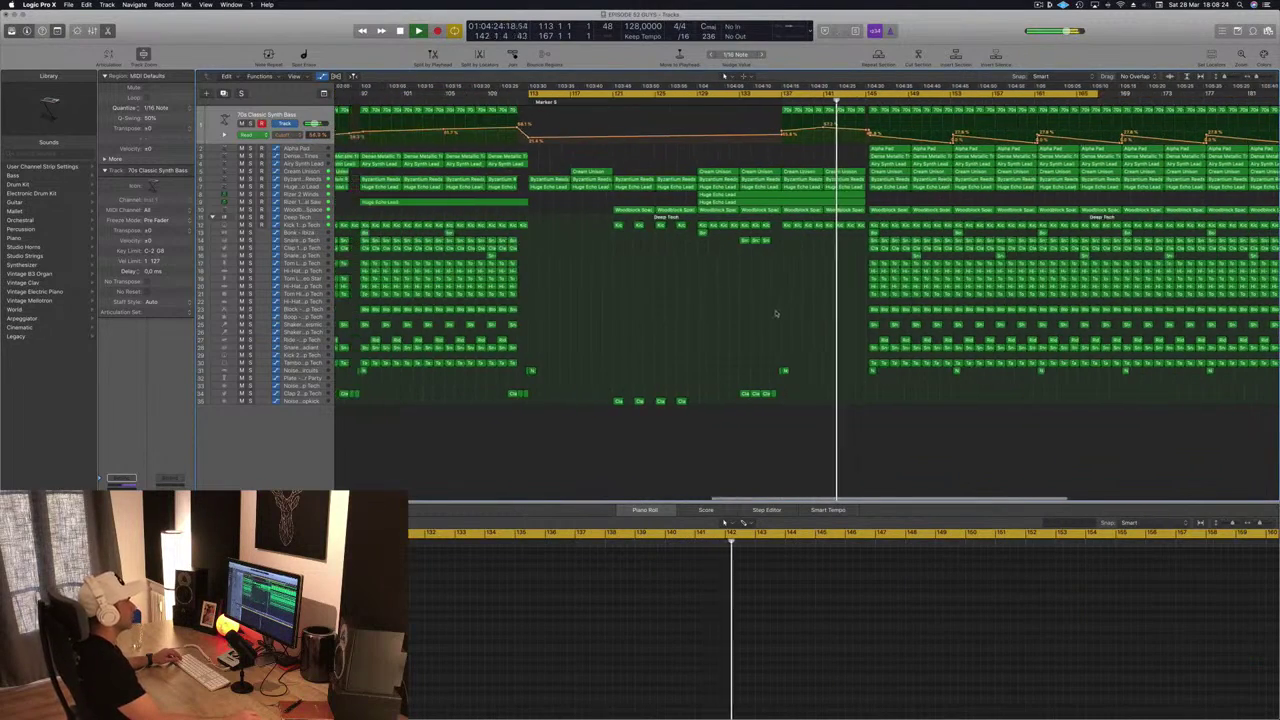
scroll(777, 308, down, 5)
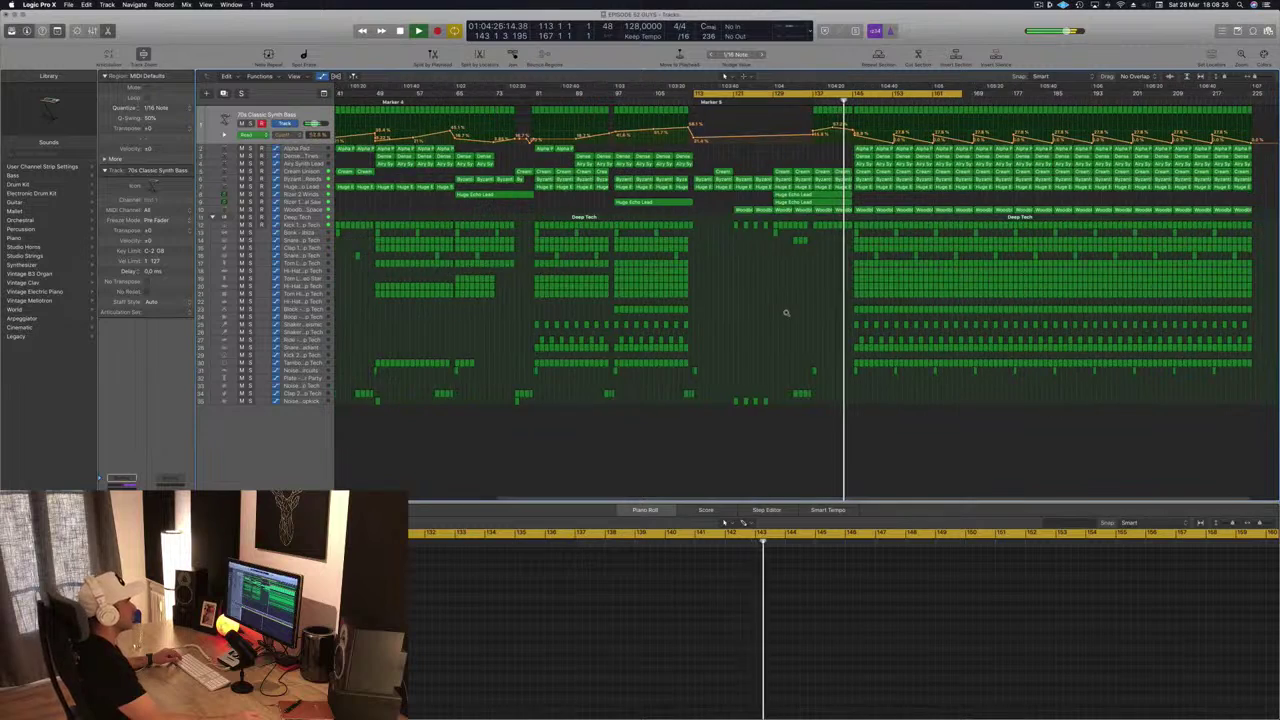
scroll(786, 313, up, 6)
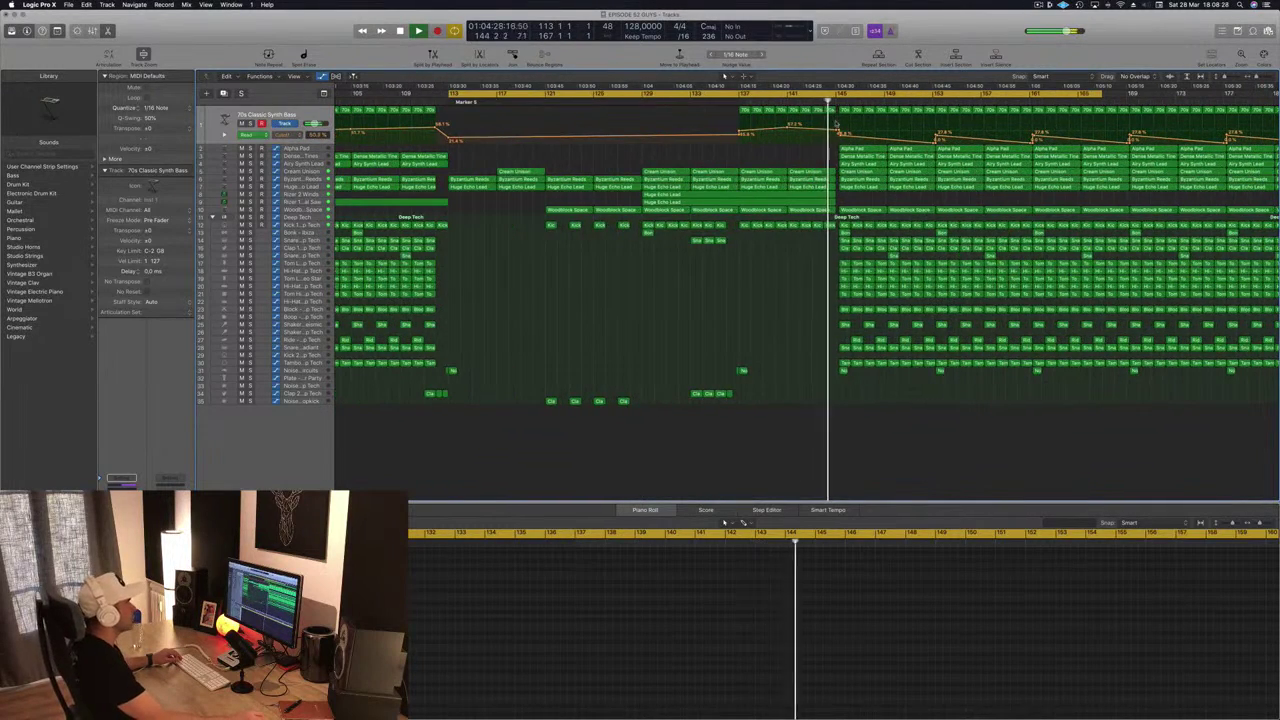
drag(837, 132, 837, 123)
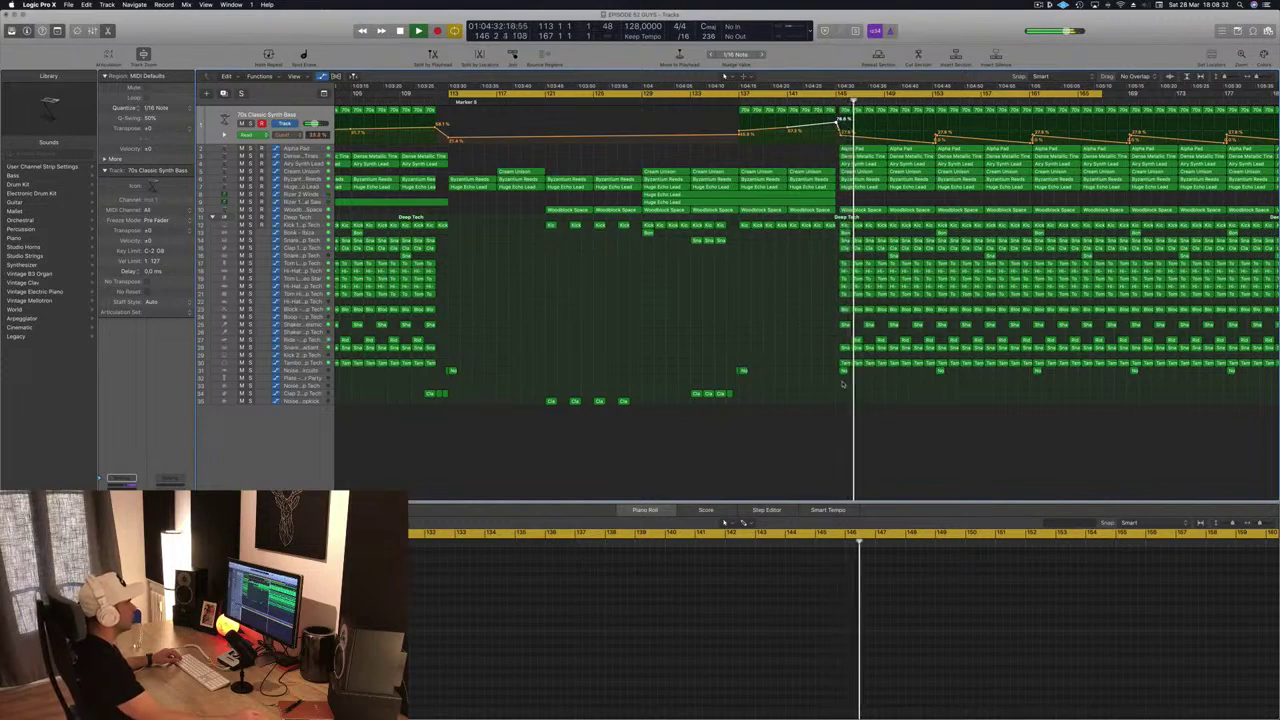
Select all regions after bar 145 again, listen to the transition and move them another beat later to widen the gap.
drag(843, 384, 1231, 115)
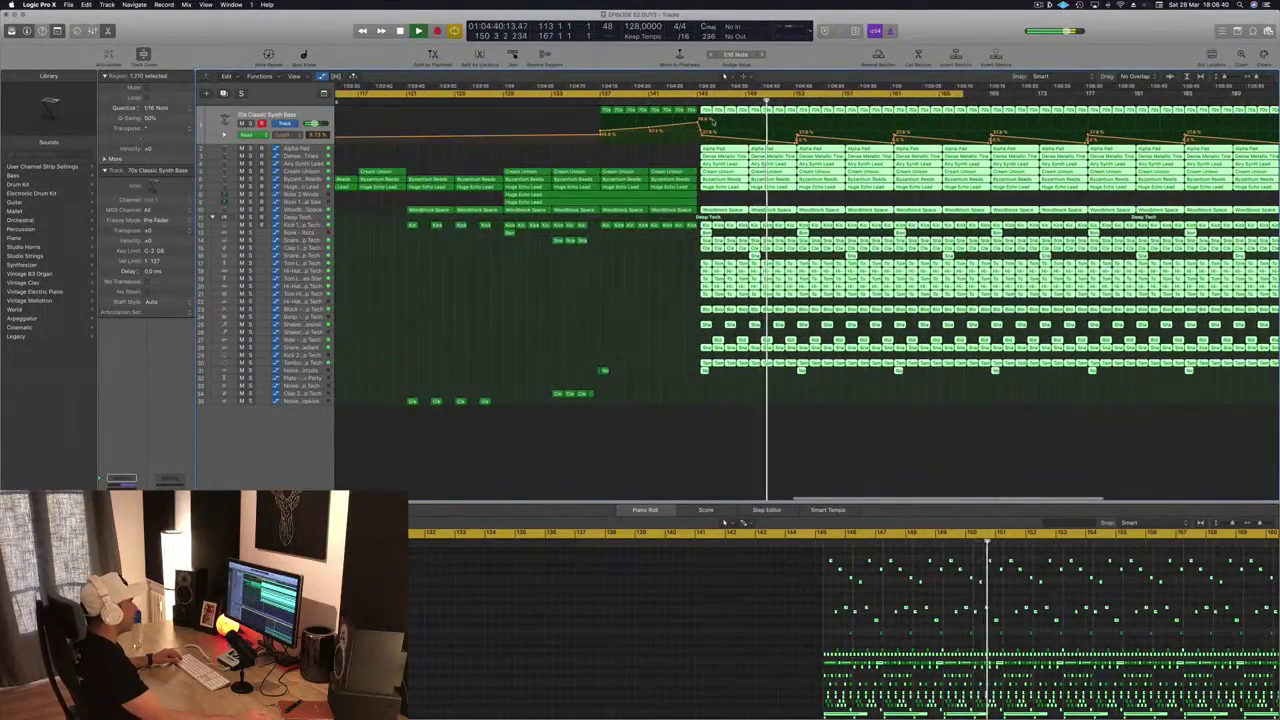
scroll(701, 107, up, 5)
click(682, 100)
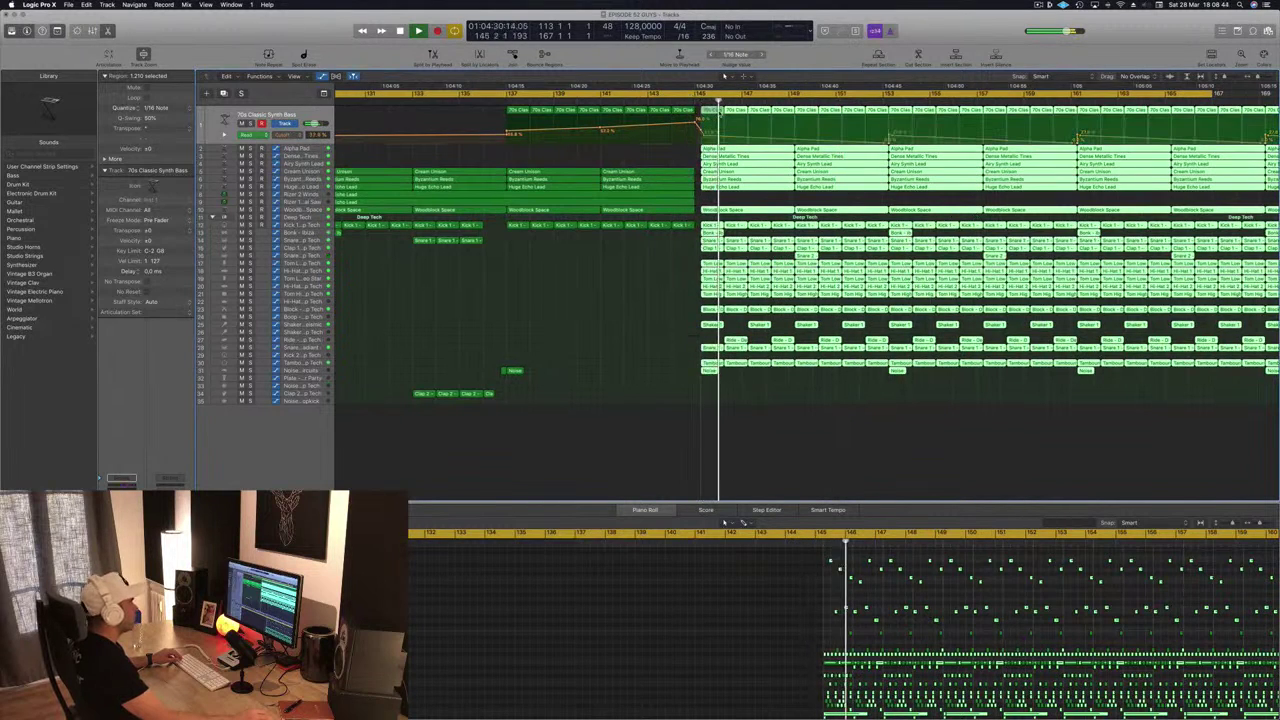
mouse_move(712, 118)
mouse_down()
mouse_move(735, 120)
mouse_move(704, 119)
mouse_up()
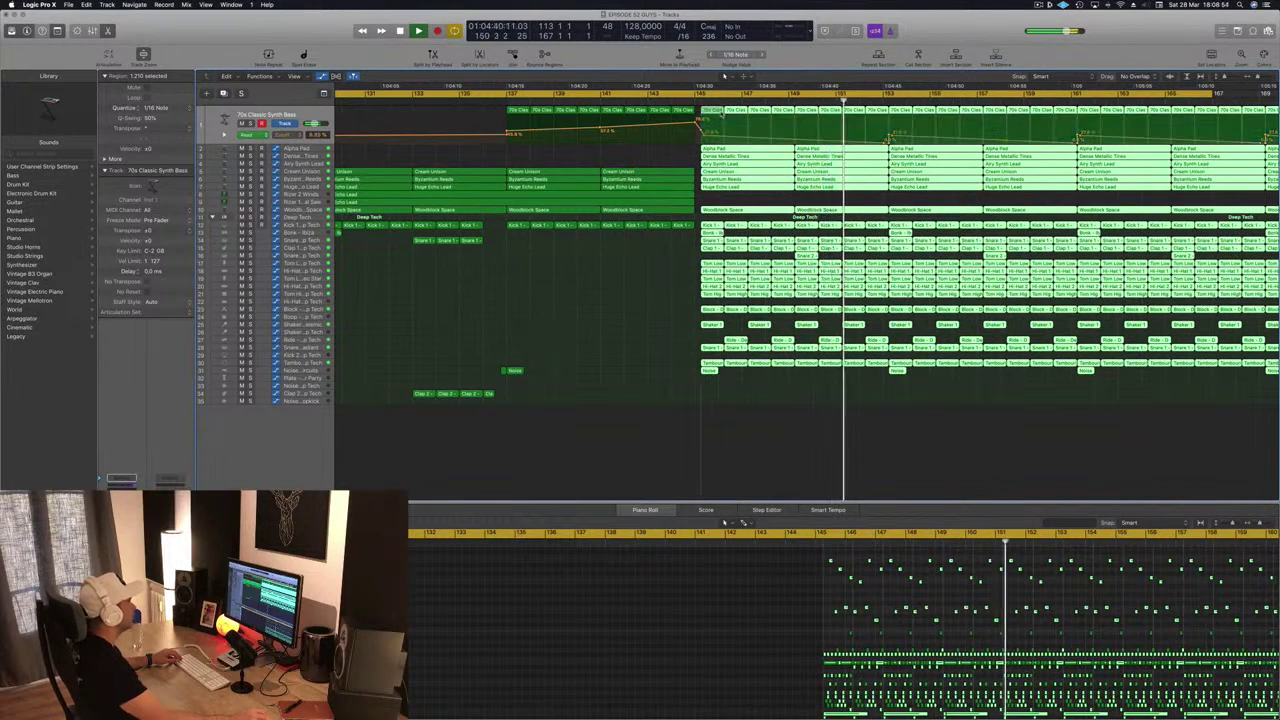
drag(706, 119, 714, 119)
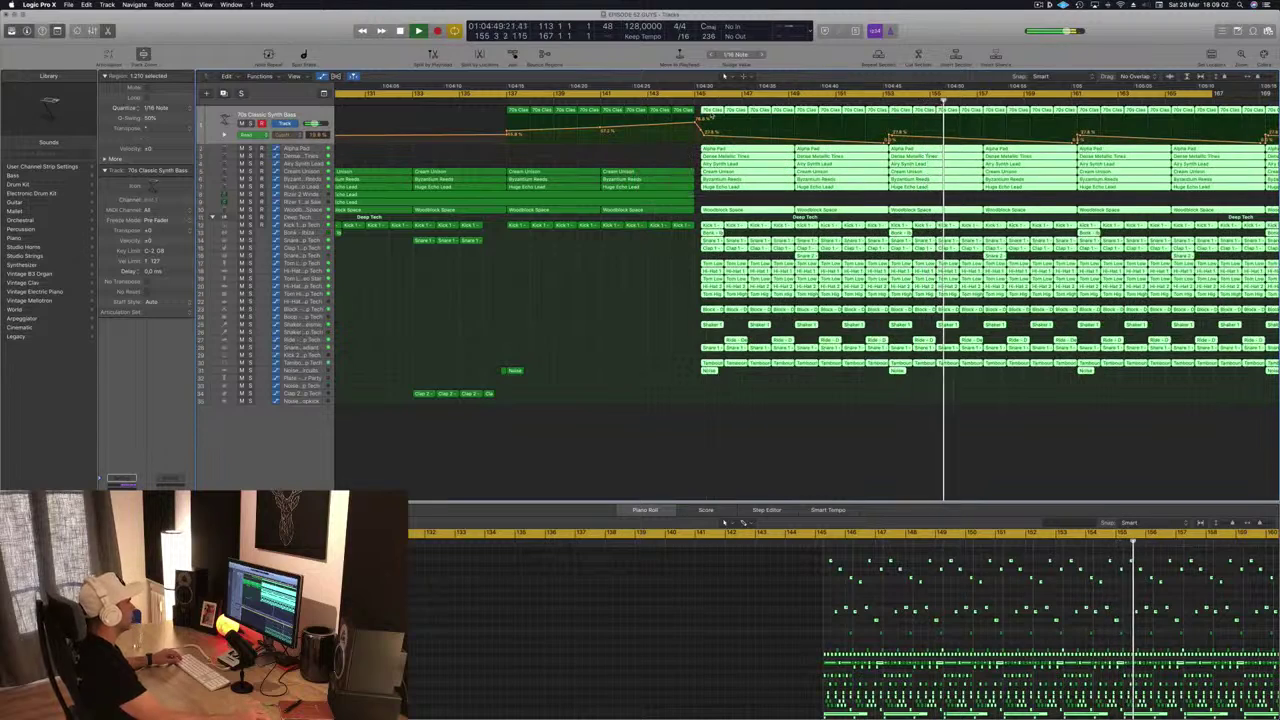
scroll(712, 116, up, 5)
scroll(710, 117, up, 1)
scroll(697, 118, down, 3)
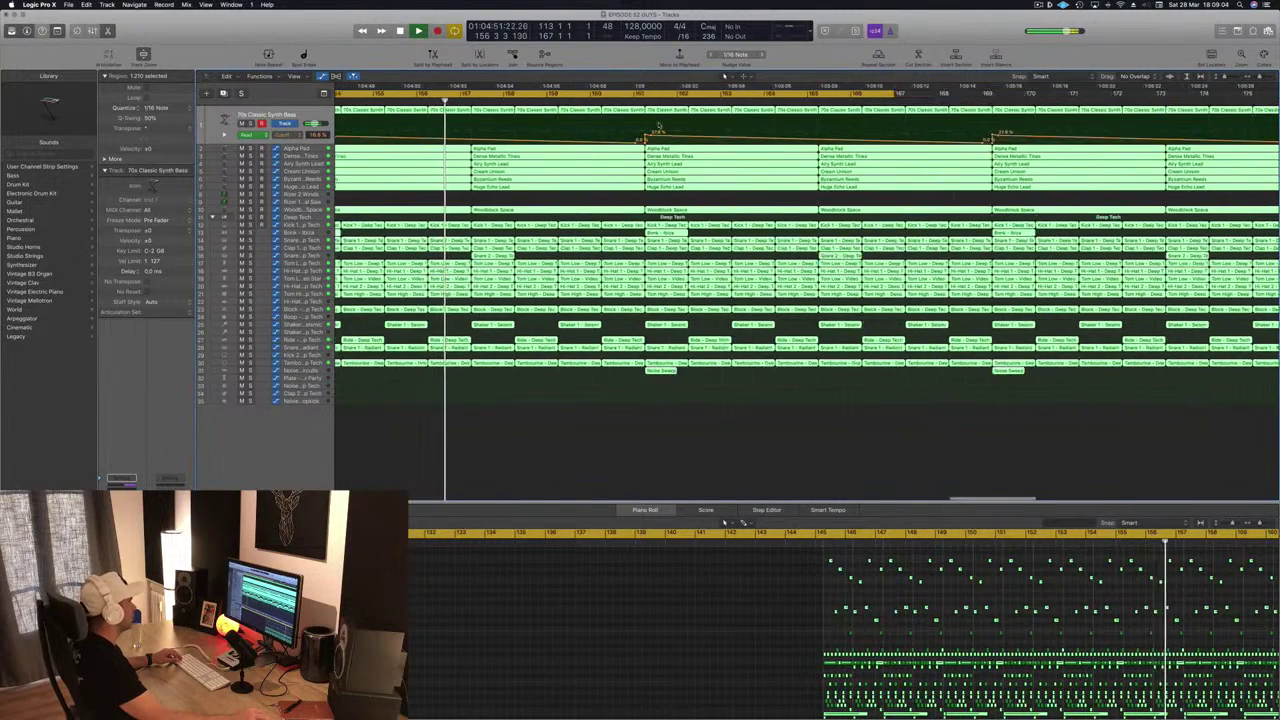
scroll(665, 122, left, 5)
key(space)
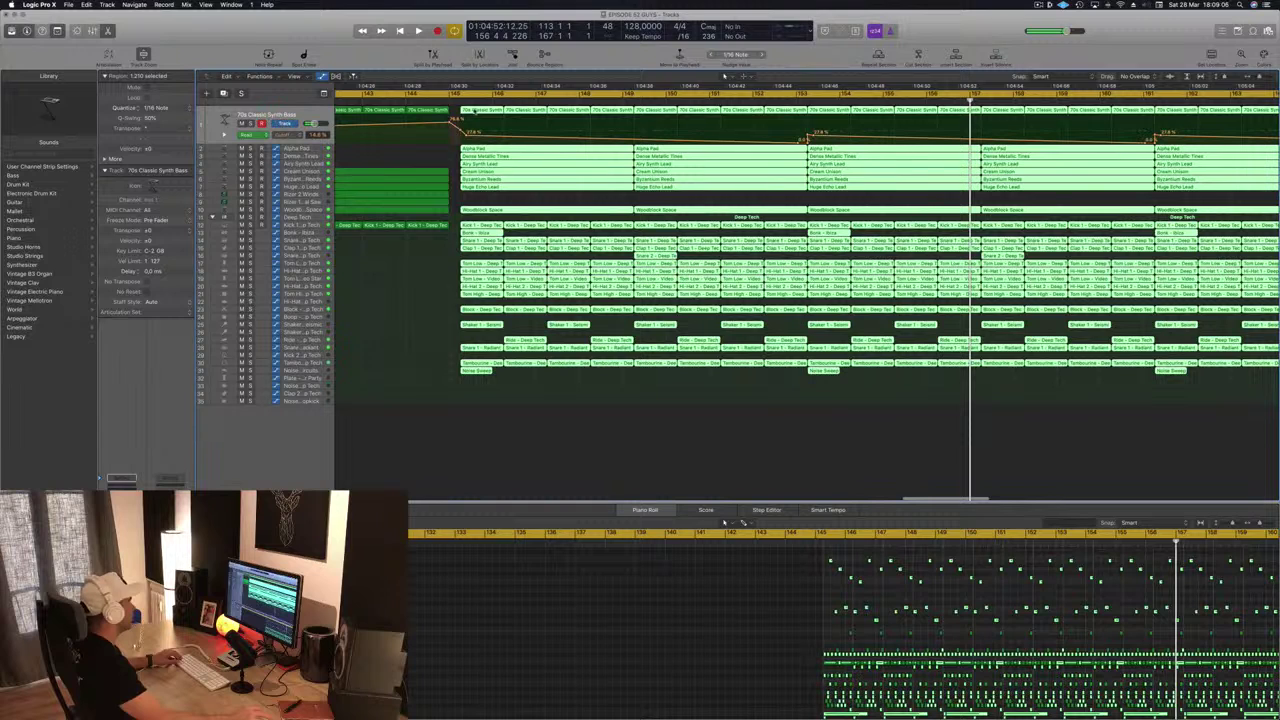
click(494, 112)
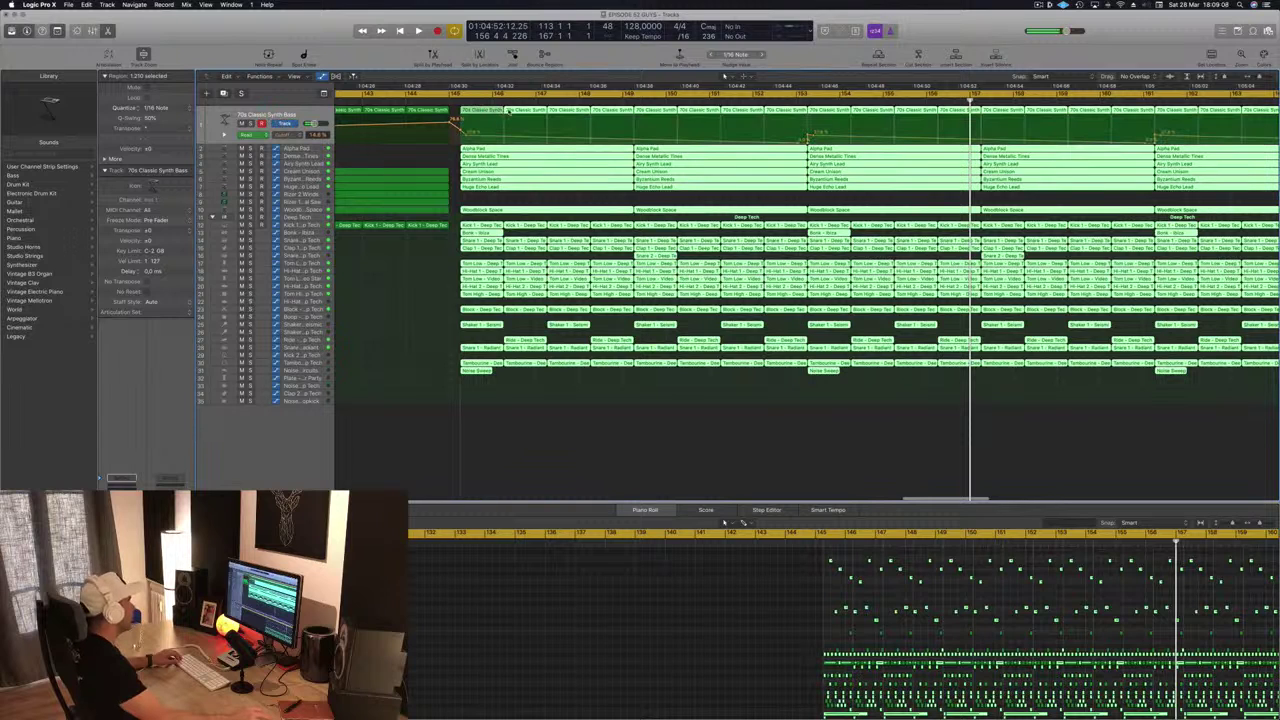
drag(468, 111, 489, 114)
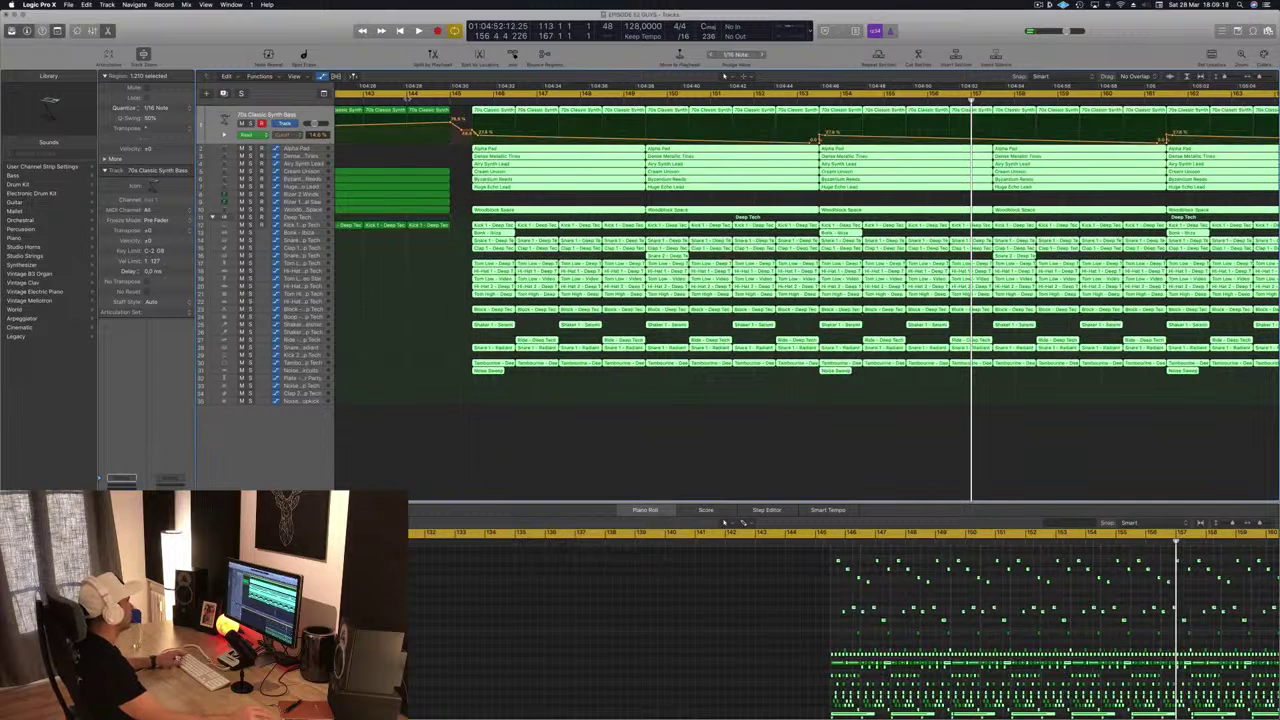
Play the breakdown from bar 113 and skip ahead to about bar 128 to check the riser entries and build-up.
key(space)
scroll(809, 147, down, 5)
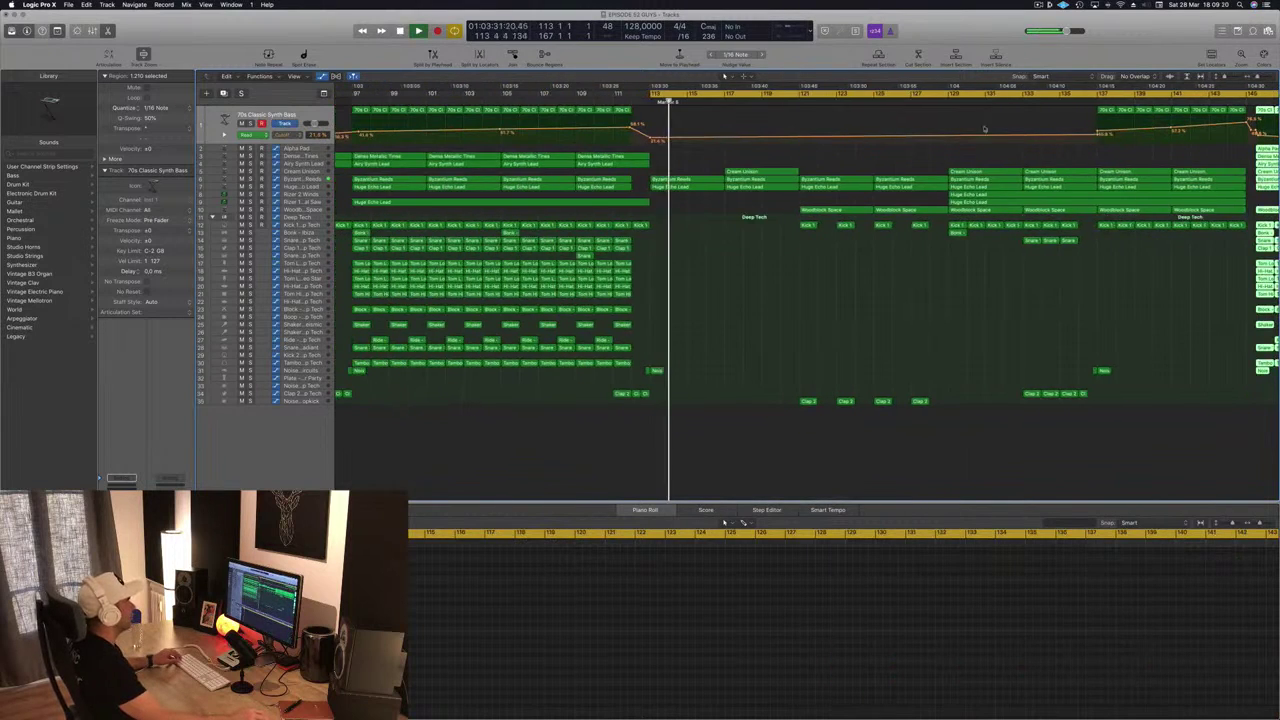
click(938, 101)
scroll(692, 322, down, 4)
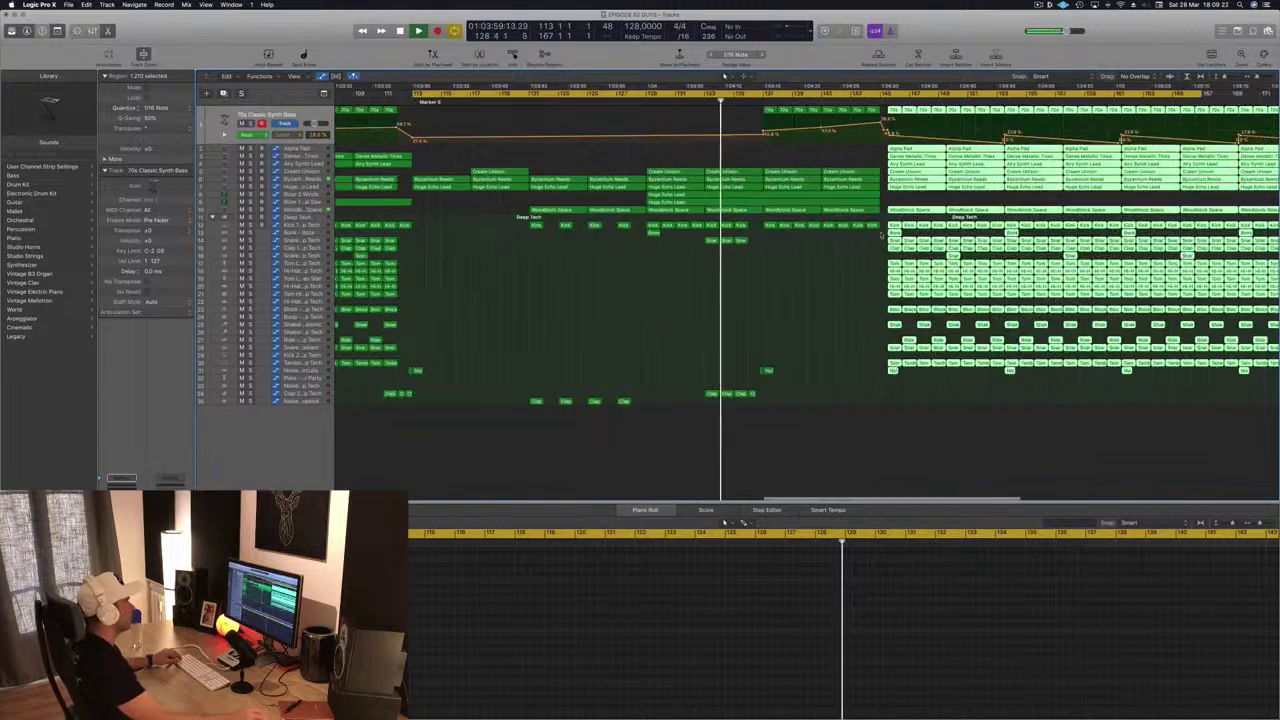
scroll(692, 322, down, 3)
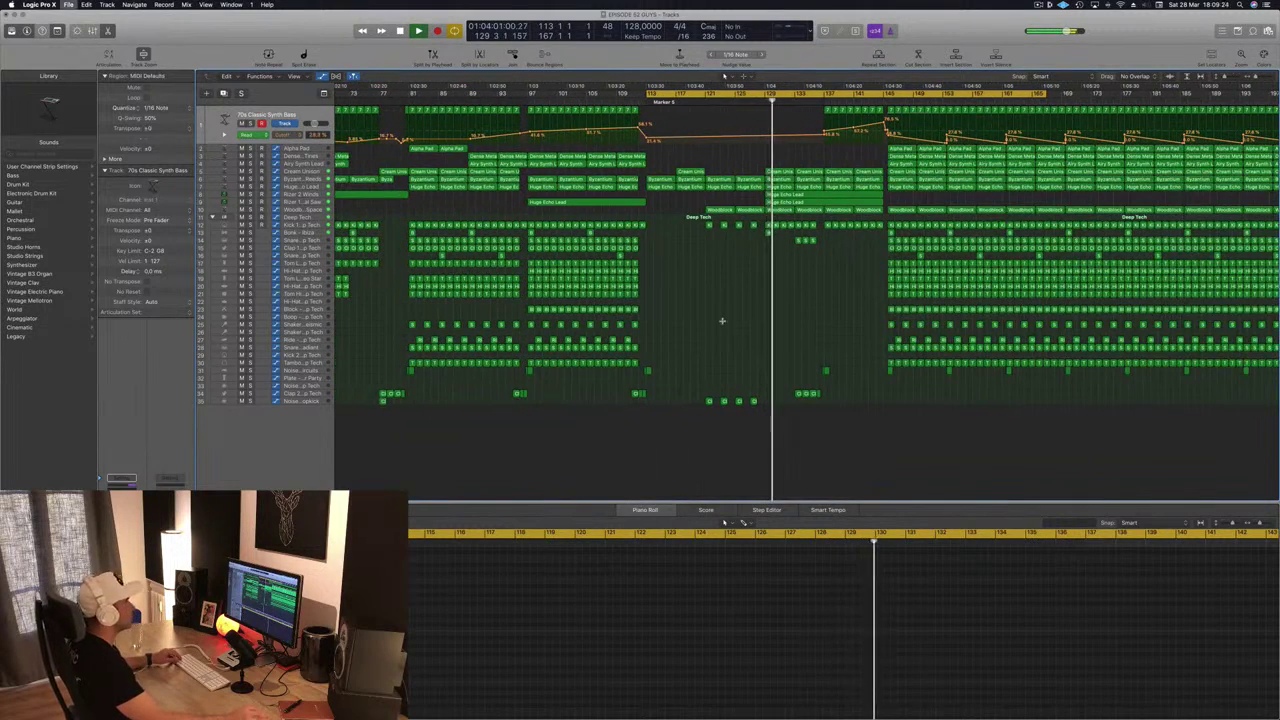
scroll(721, 321, down, 3)
scroll(550, 211, up, 3)
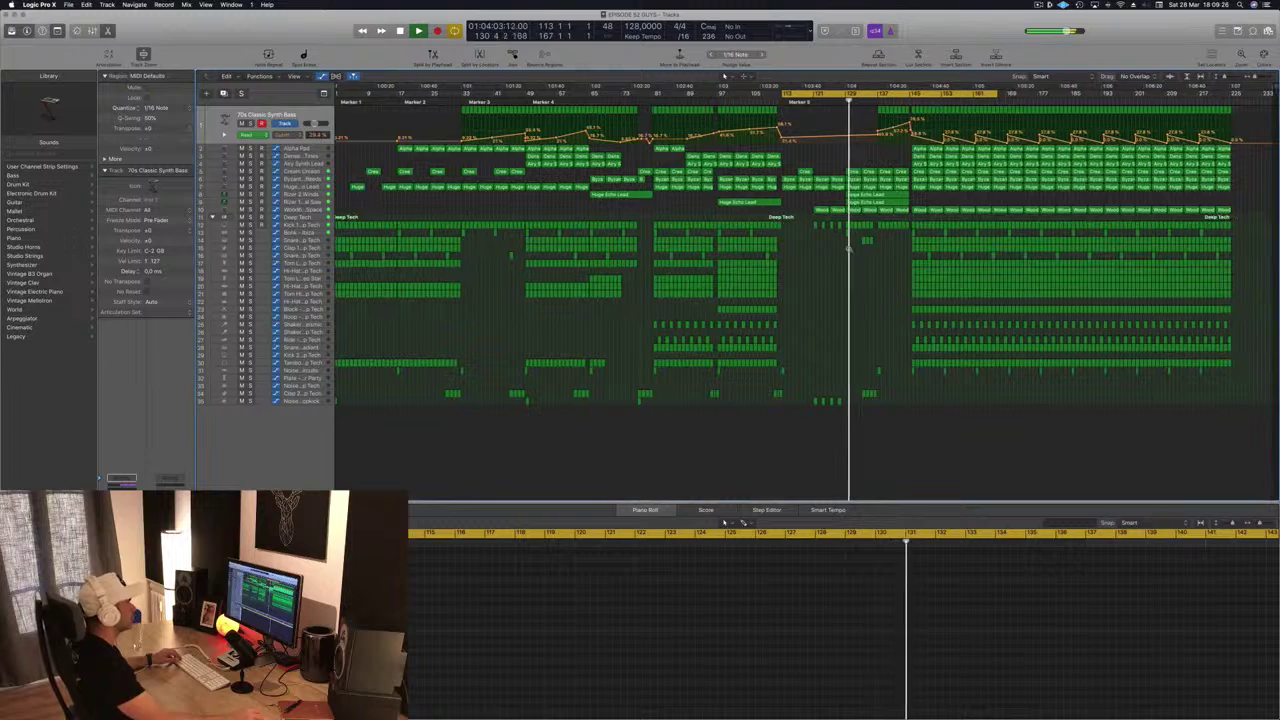
Select the Woodblock Space track, solo it briefly to hear it alone and turn the solo off.
click(311, 211)
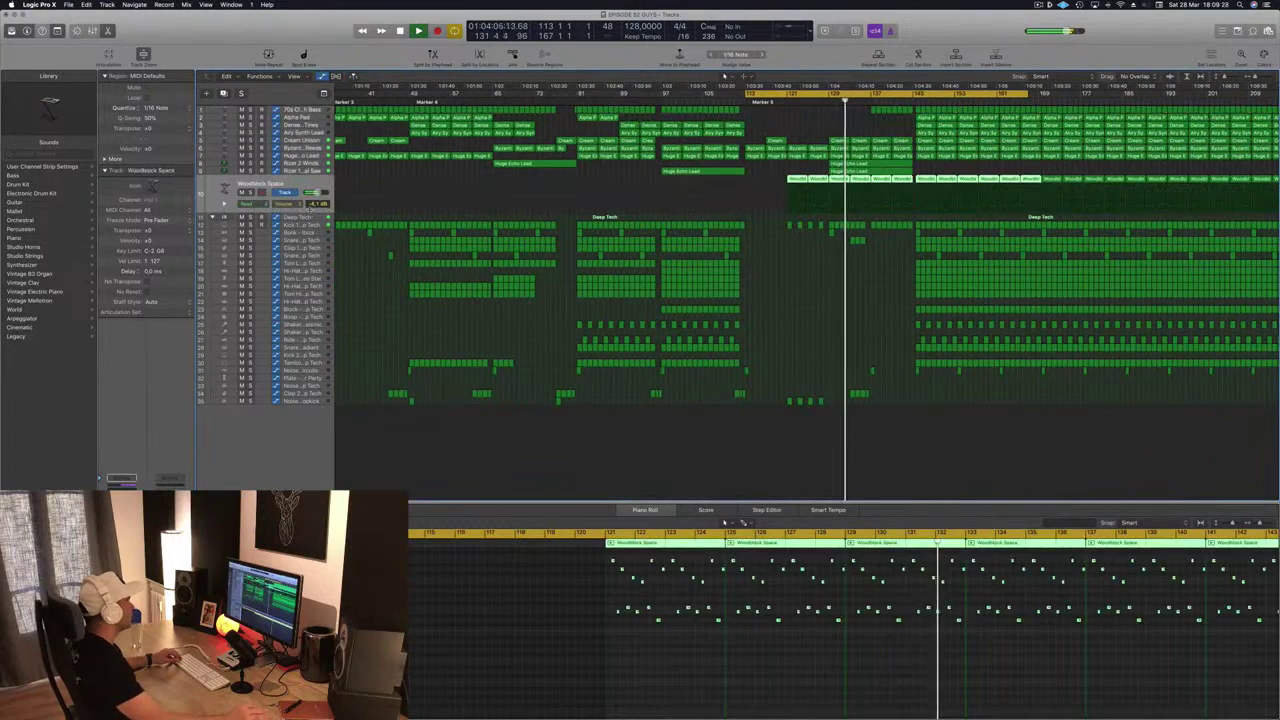
click(250, 193)
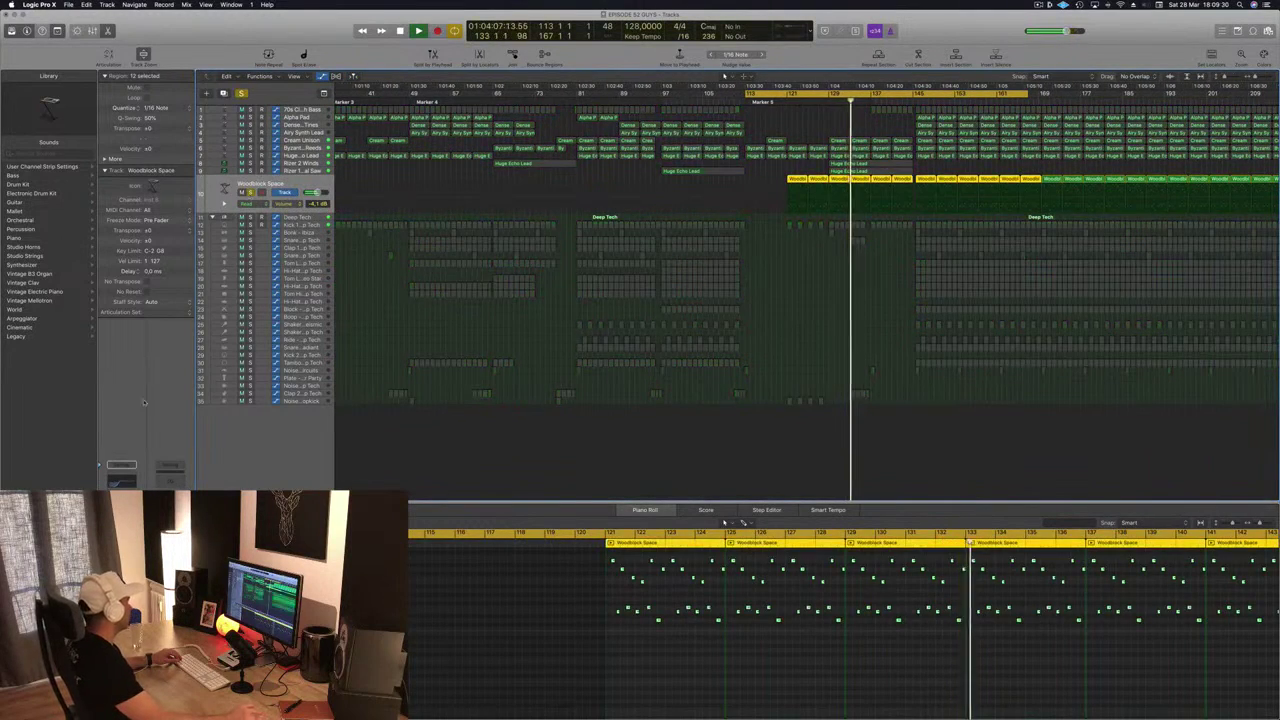
key(s)
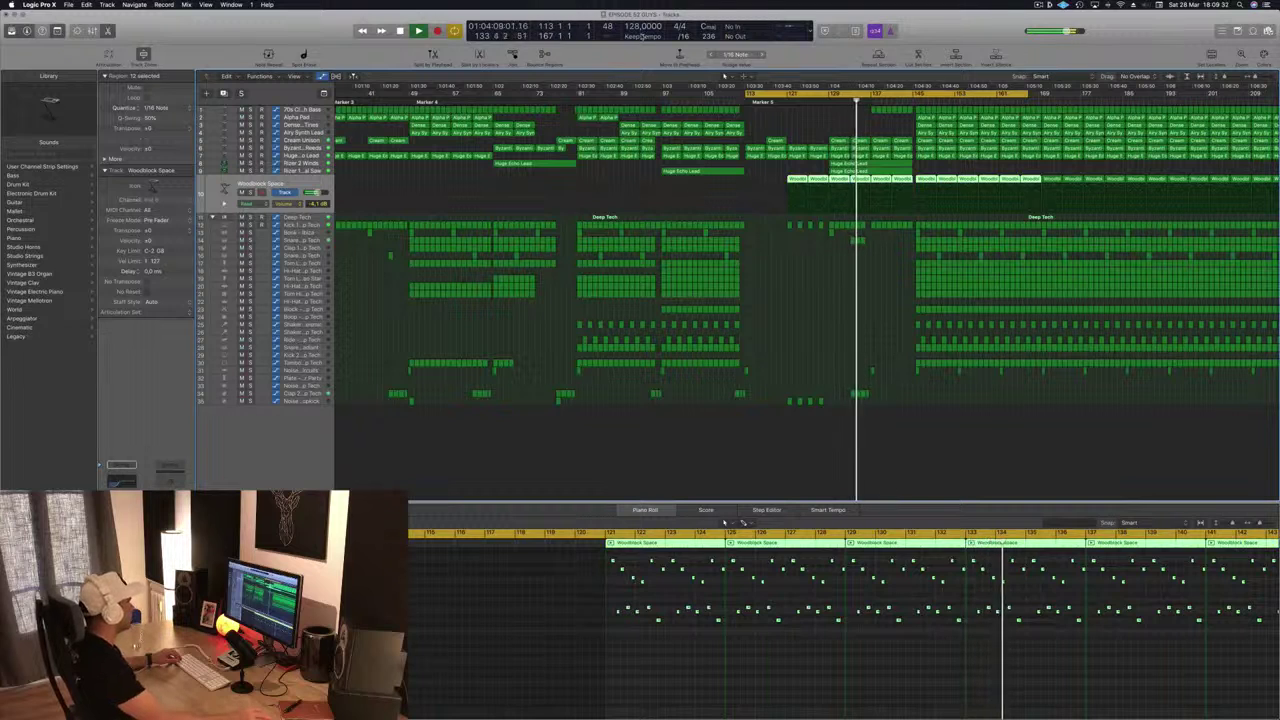
Open the Woodblock Space track's Alchemy instrument while the breakdown plays, examine its Resonant performance settings and close it.
double_click(226, 190)
drag(325, 43, 656, 150)
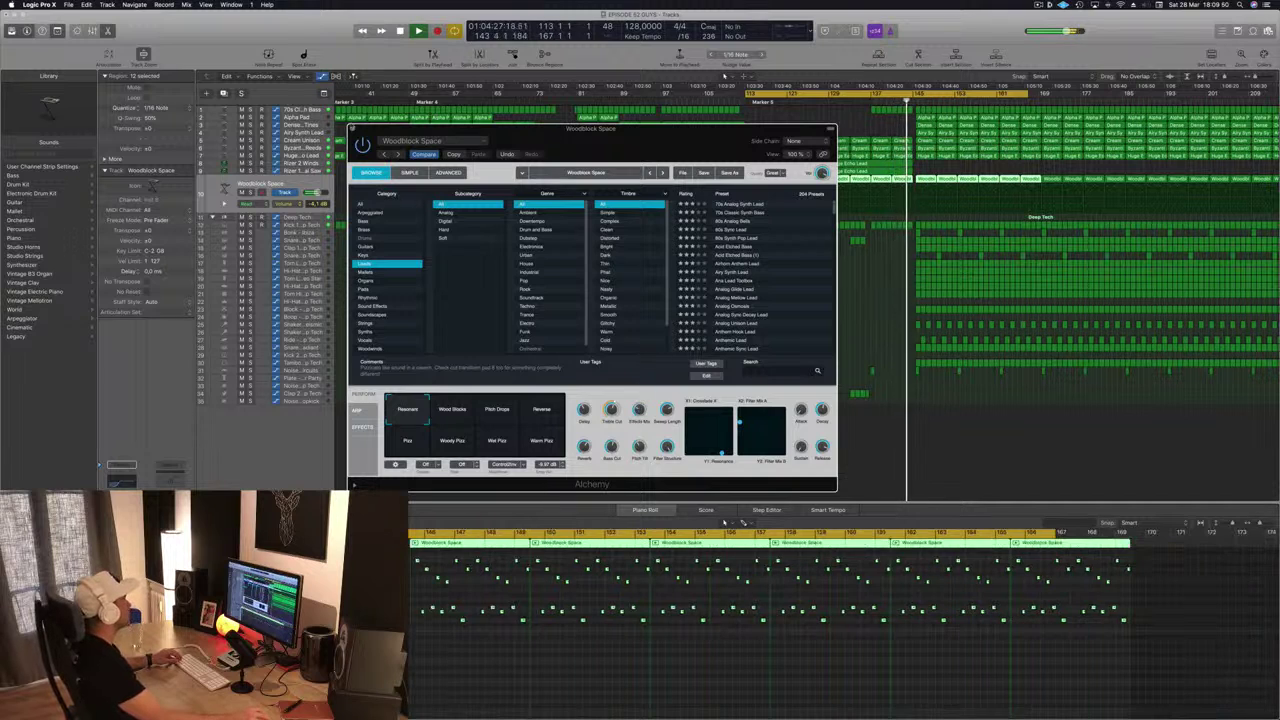
click(352, 130)
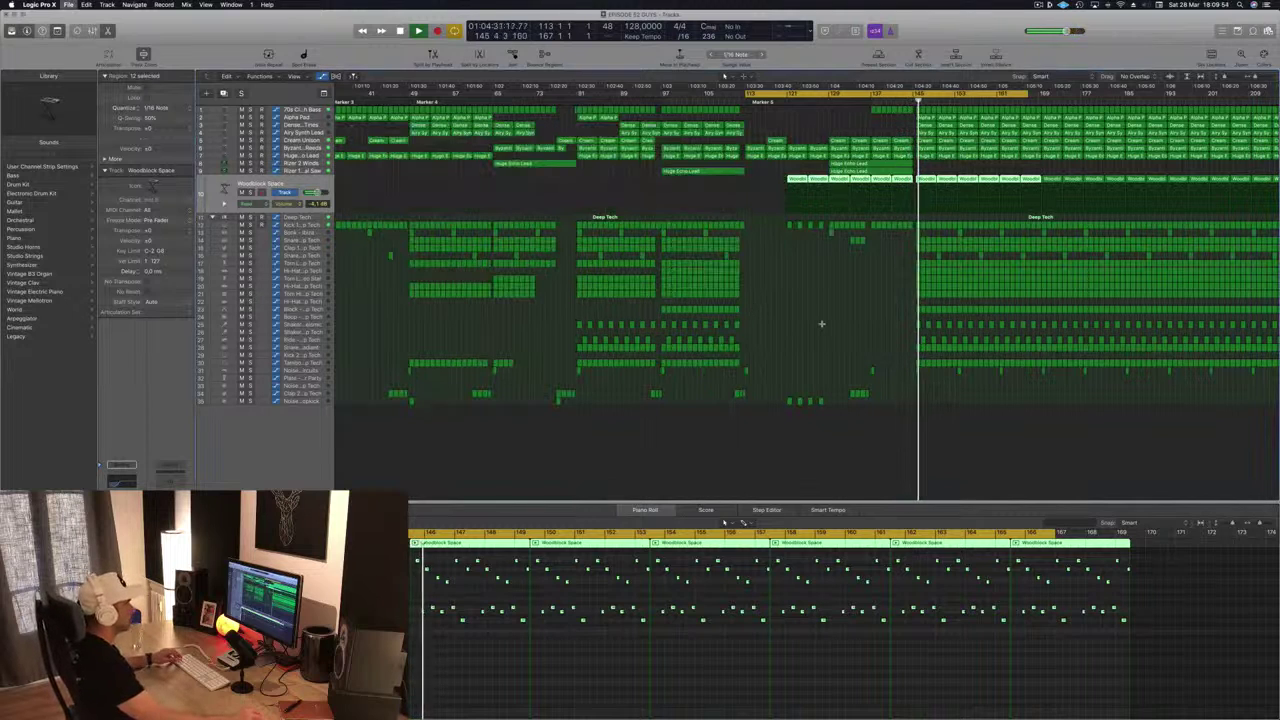
Listen to the drop entering after the gap at bar 145 and stop playback around bar 147.
key(super+Right)
key(super+Right)
key(super+Right)
key(super+Right)
key(super+Right)
key(super+Right)
key(super+Right)
key(super+Right)
key(super+Left)
key(super+Left)
scroll(1182, 210, right, 3)
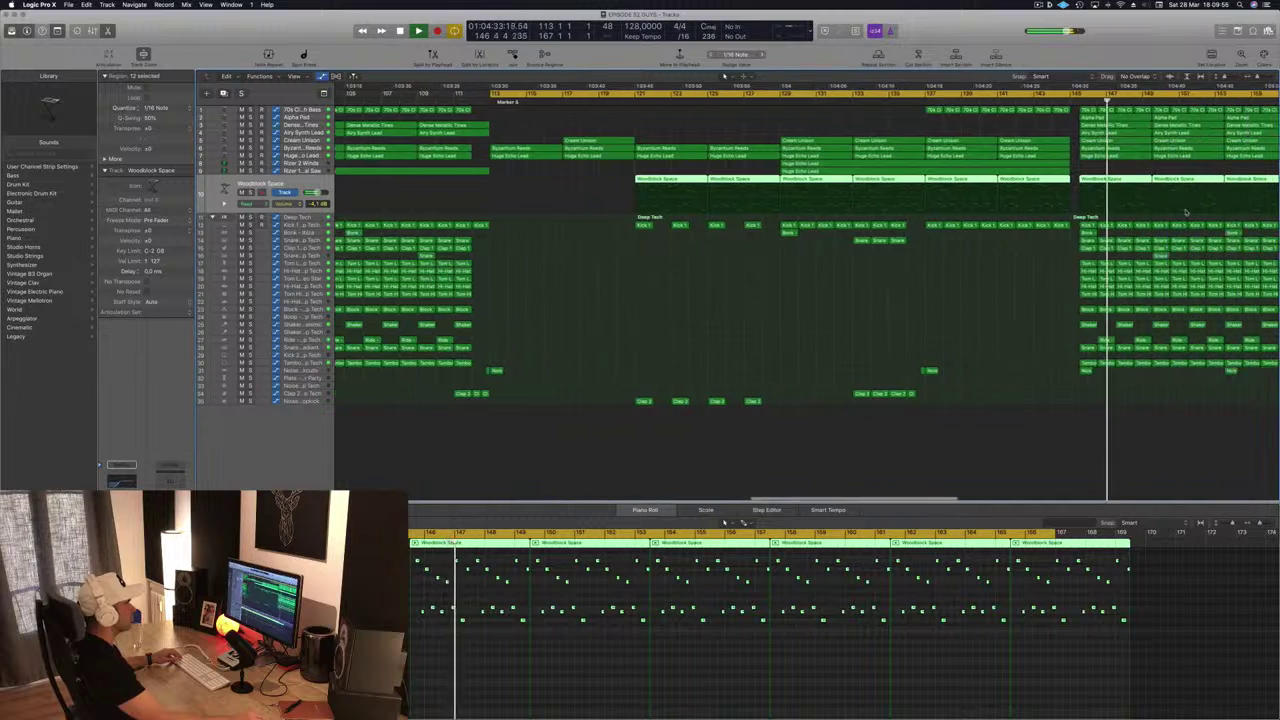
scroll(1186, 212, right, 10)
key(space)
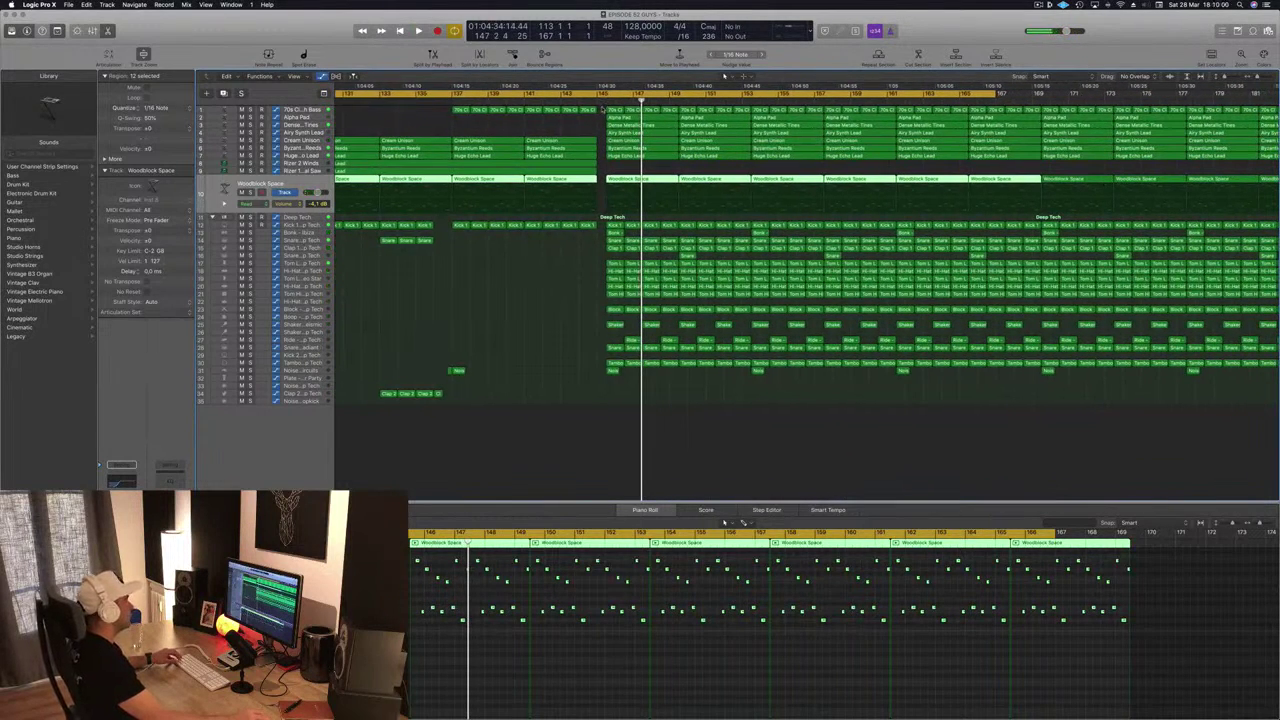
drag(604, 107, 971, 287)
drag(1170, 387, 1278, 393)
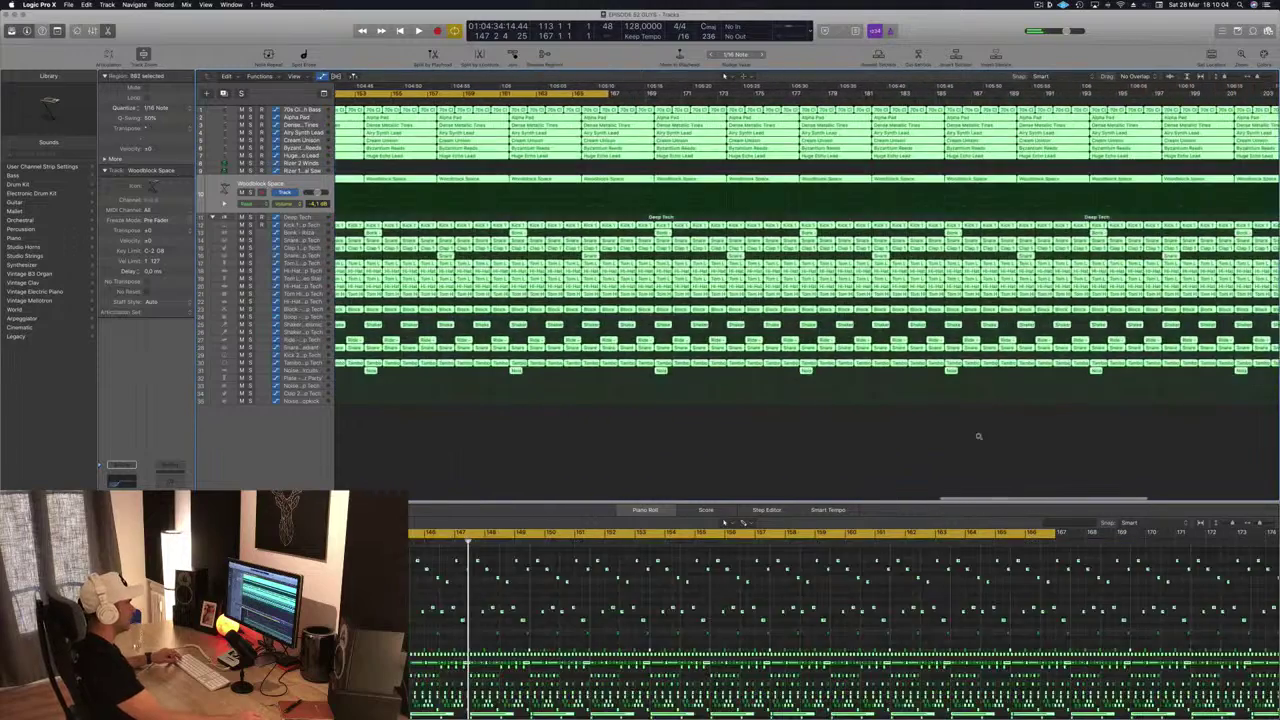
scroll(979, 436, left, 5)
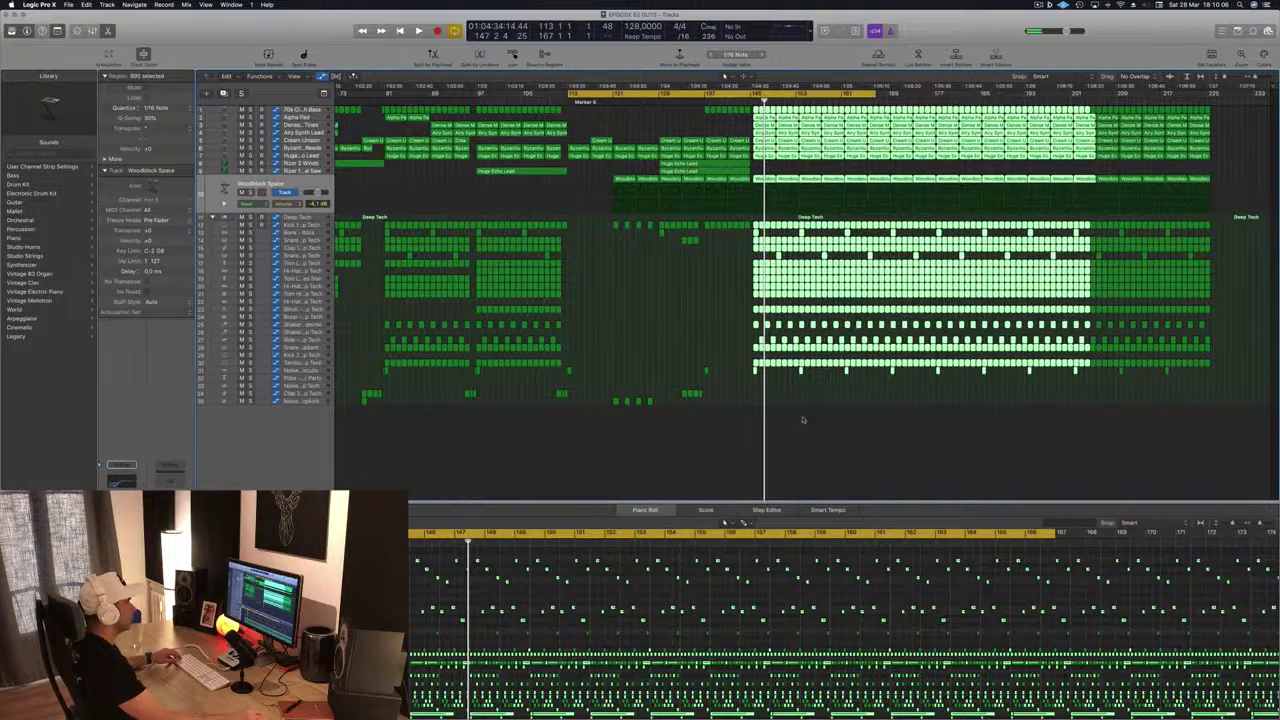
click(802, 420)
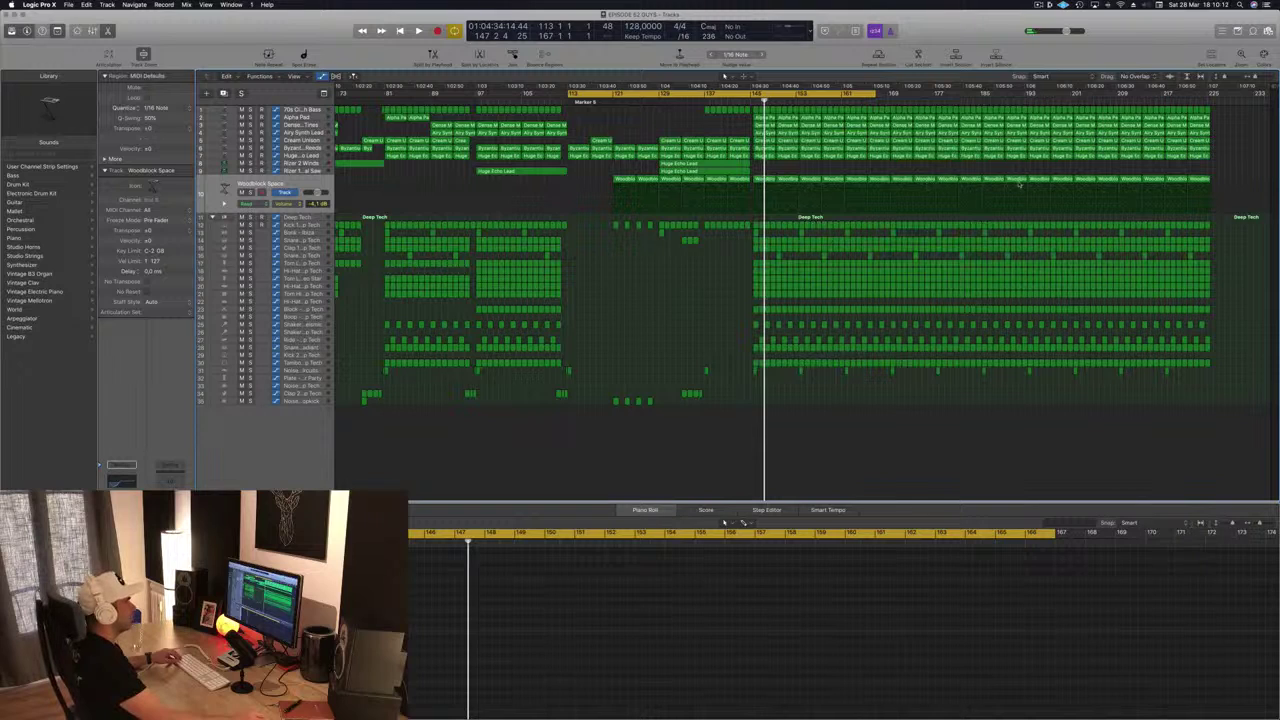
Delete all full-arrangement regions after about bar 185 and restart playback from bar 113.
drag(1232, 113, 986, 450)
key(Delete)
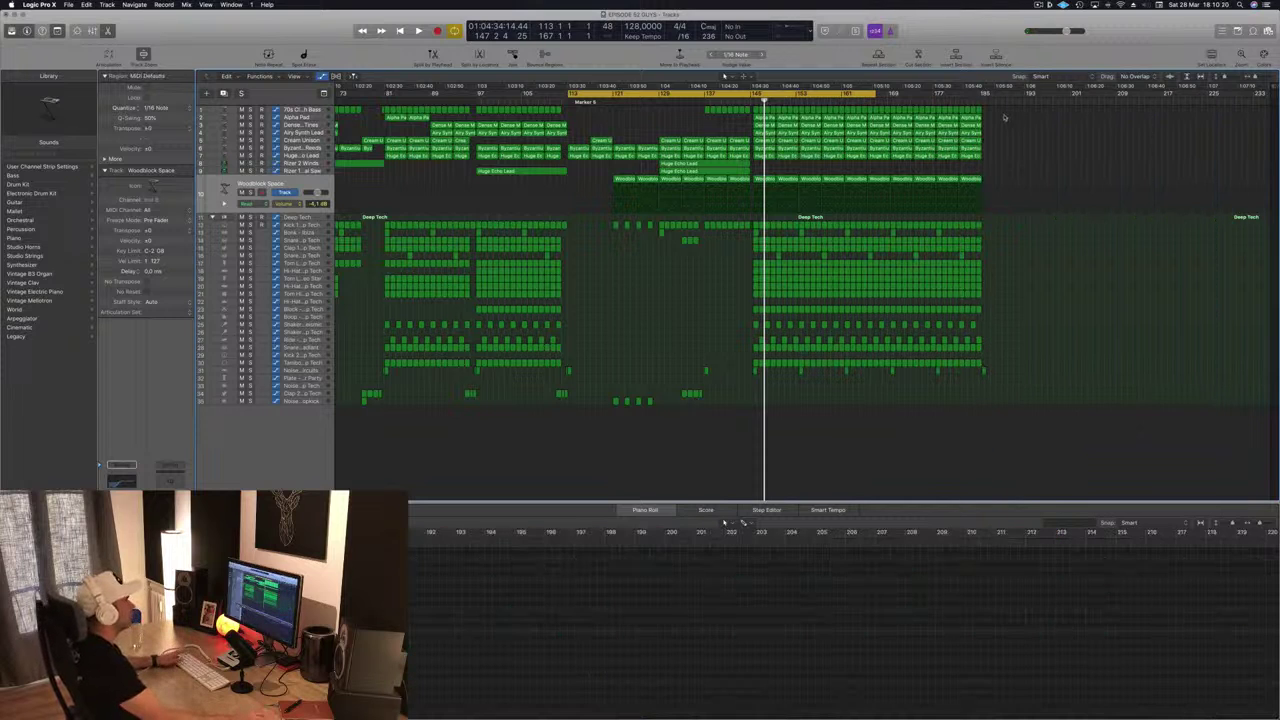
click(846, 95)
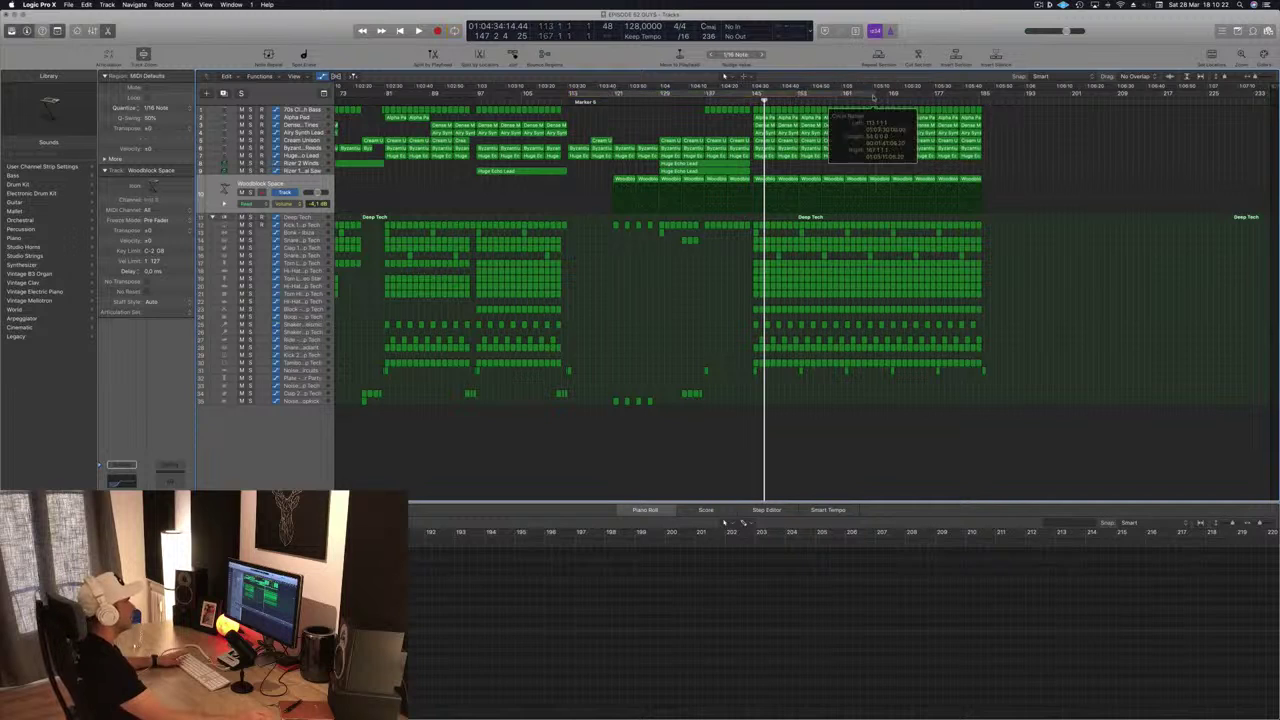
key(space)
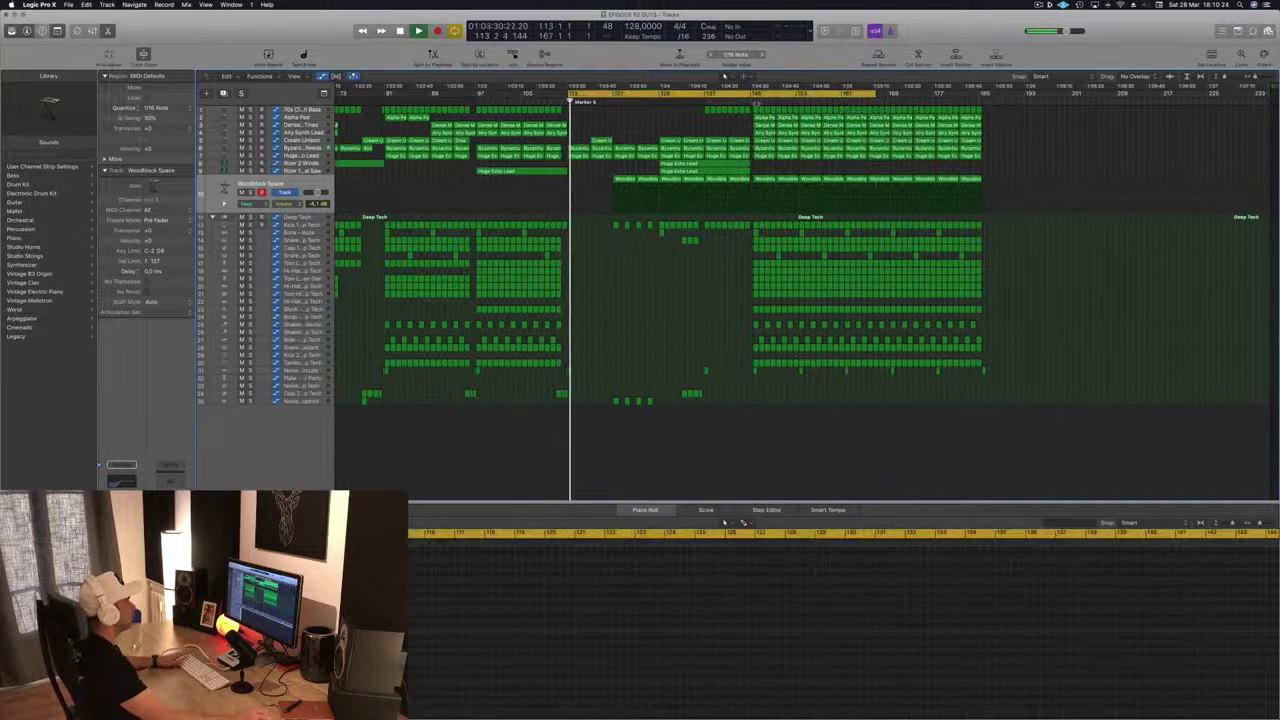
Select all drop regions from just after bar 145 to about bar 185 and repeat the block once directly behind them.
drag(1017, 104, 757, 393)
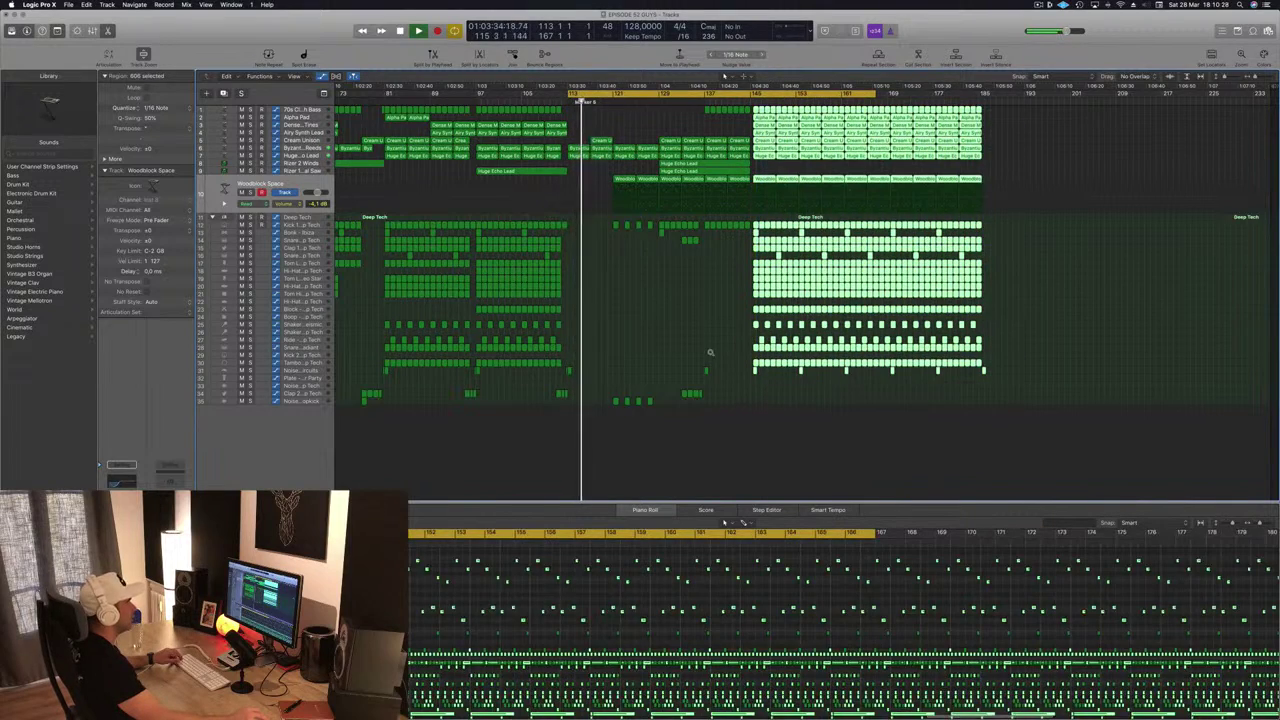
scroll(711, 352, up, 5)
scroll(978, 147, up, 8)
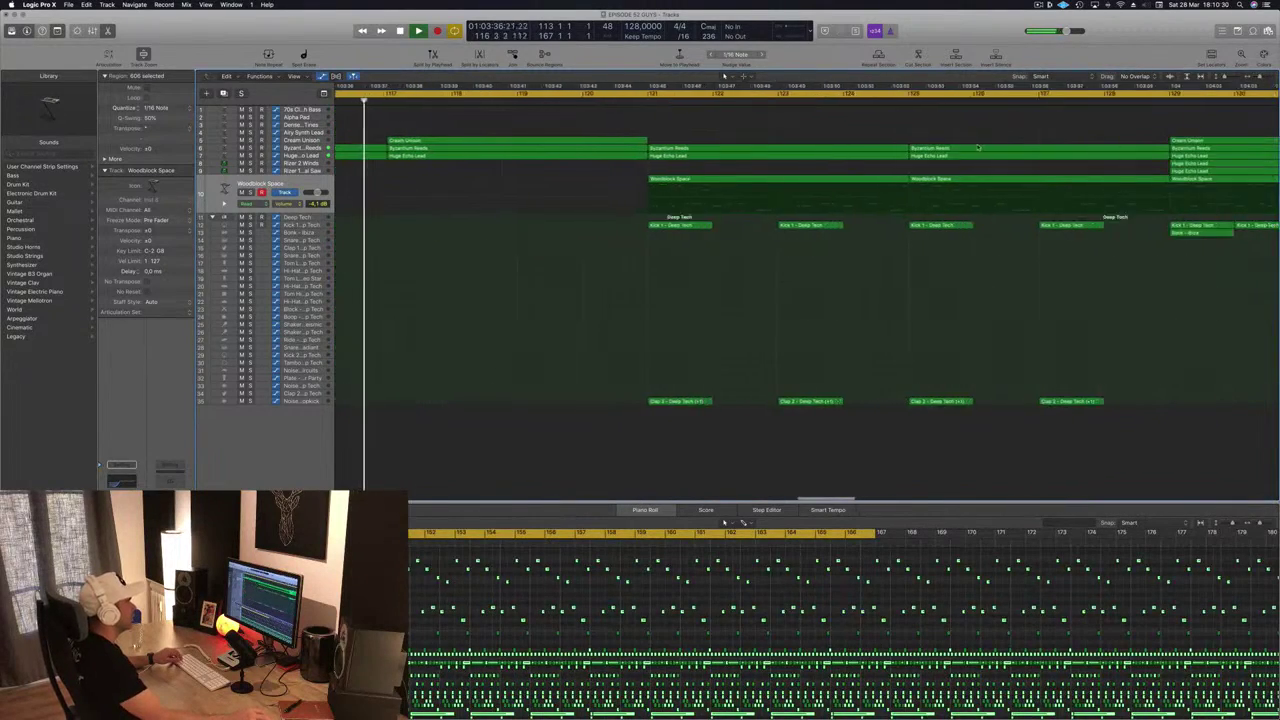
scroll(978, 147, right, 10)
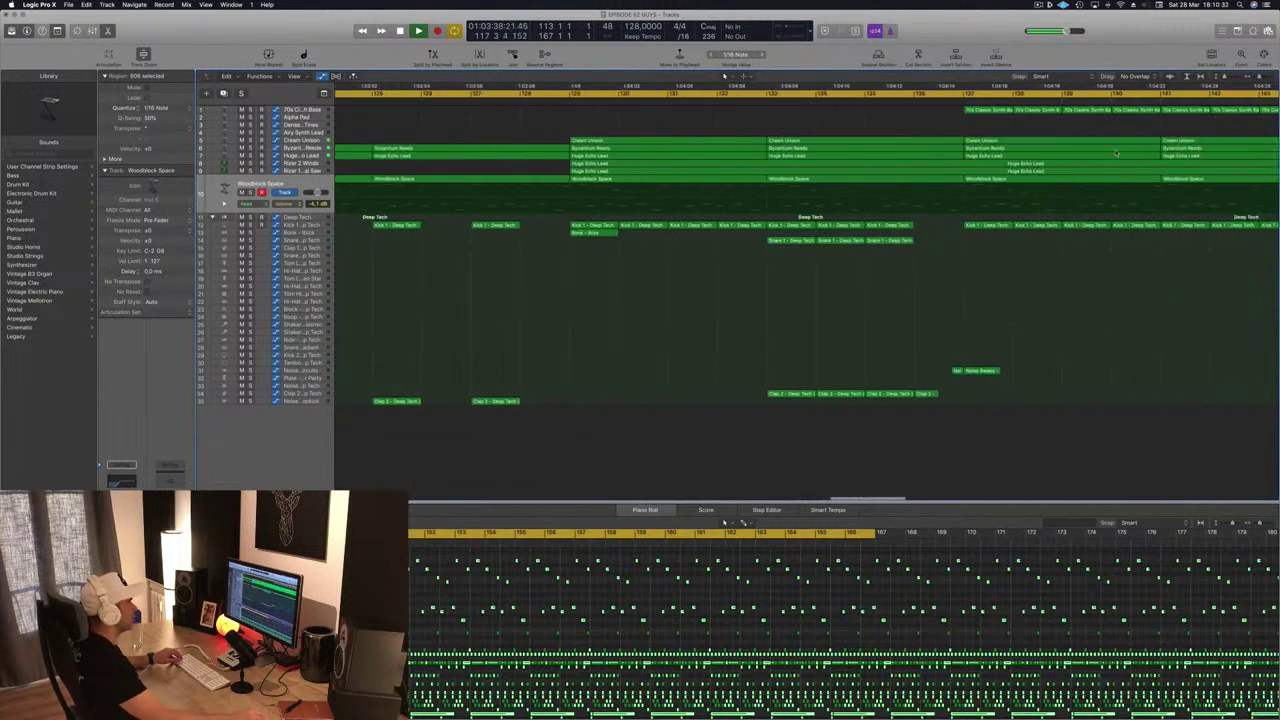
scroll(1116, 153, right, 8)
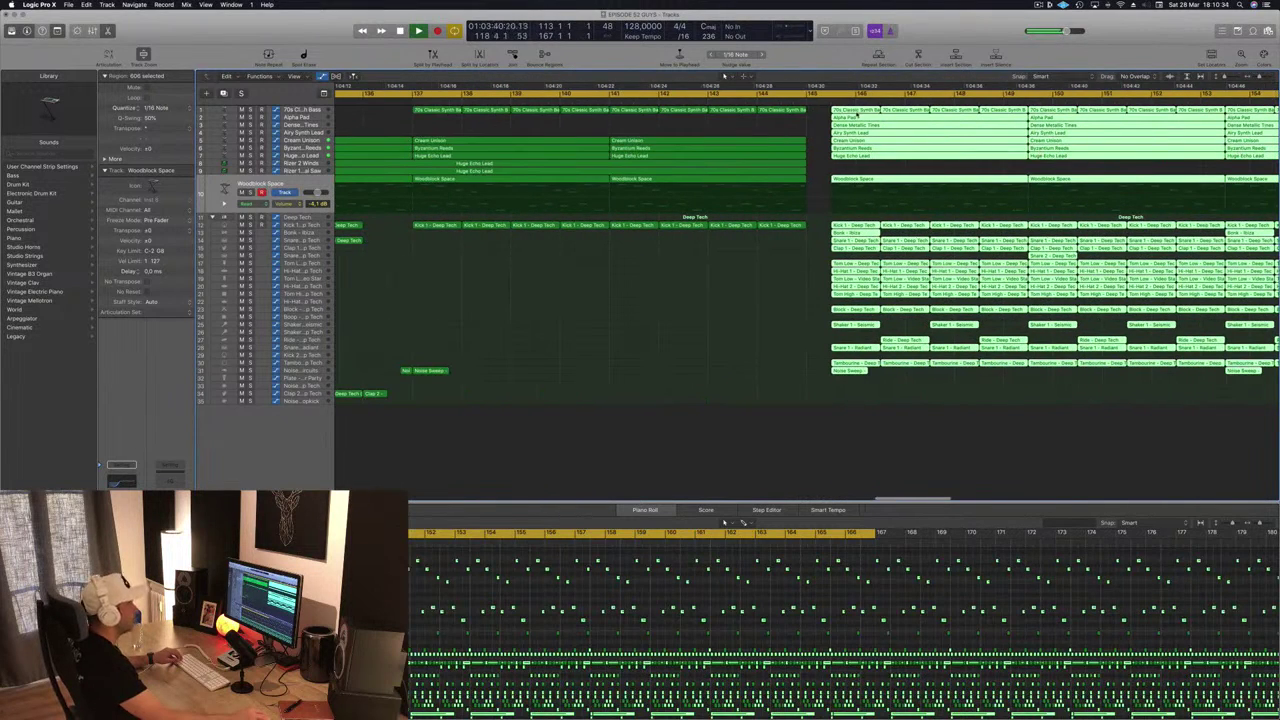
mouse_move(873, 115)
mouse_down()
mouse_move(929, 116)
mouse_move(862, 117)
mouse_up()
scroll(865, 116, down, 4)
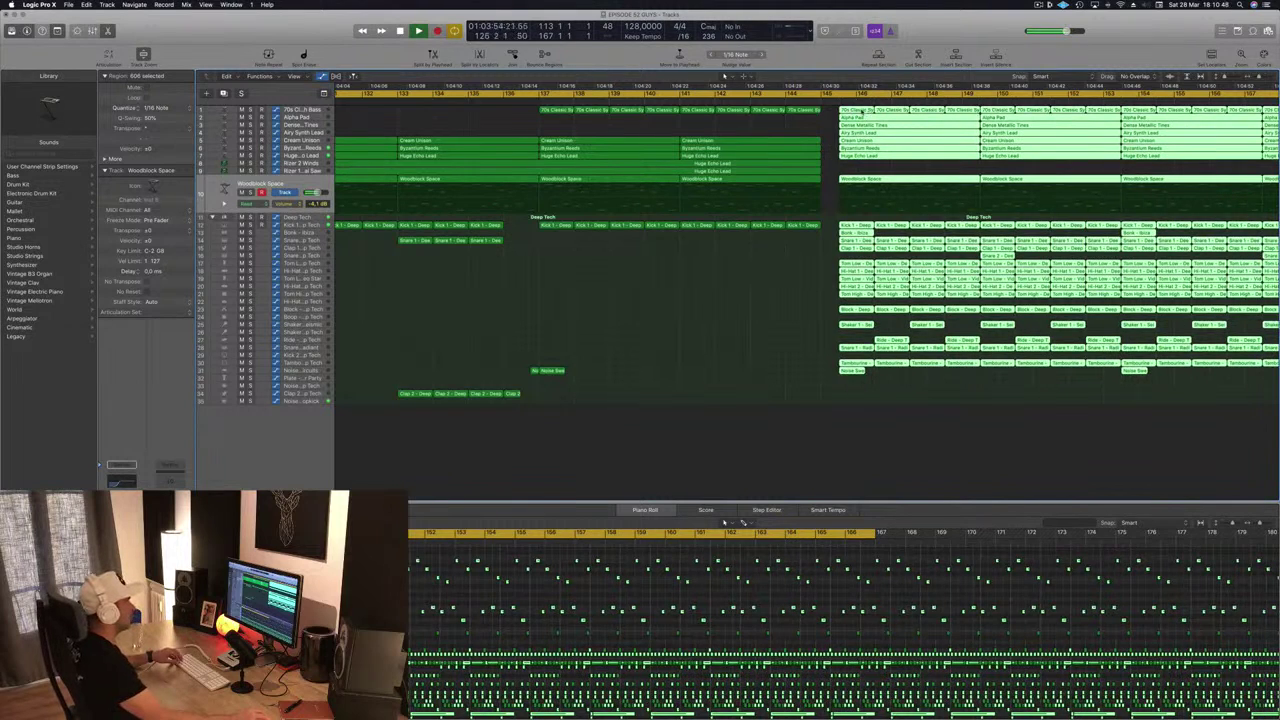
key(super+shift+a)
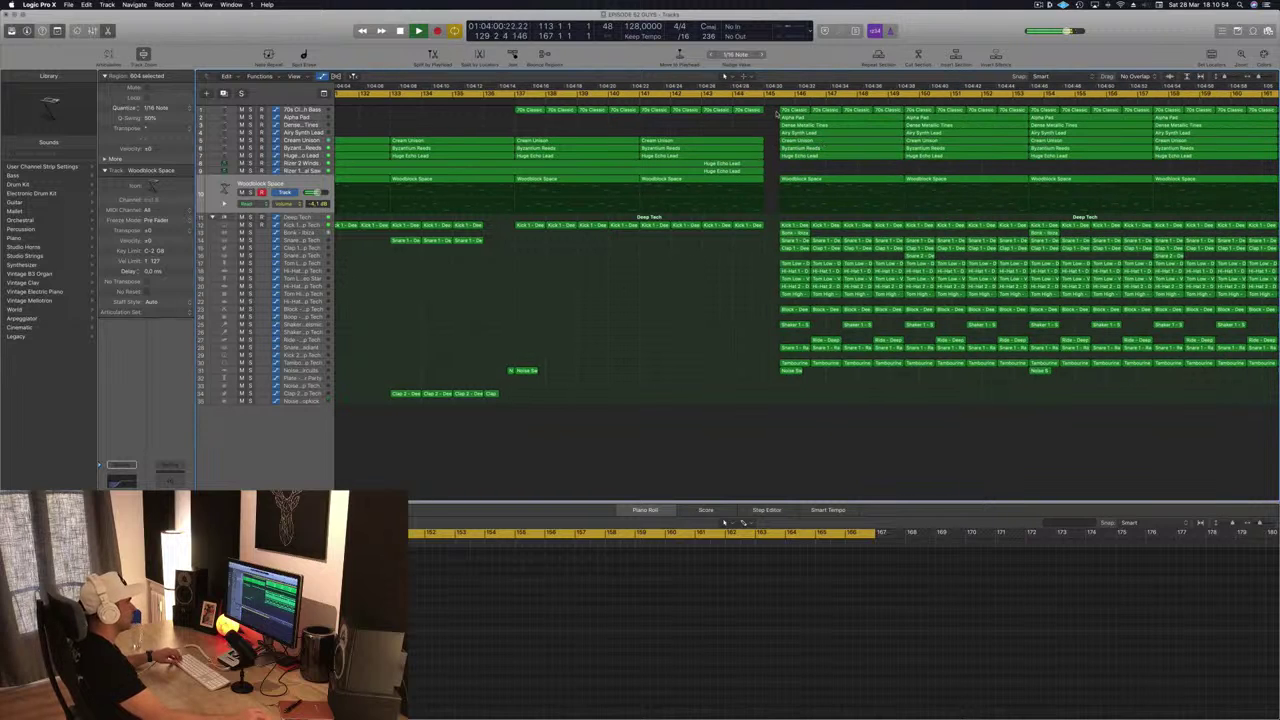
Select every region on all tracks from just after bar 145 through the end of the repeated drop.
key(shift+f)
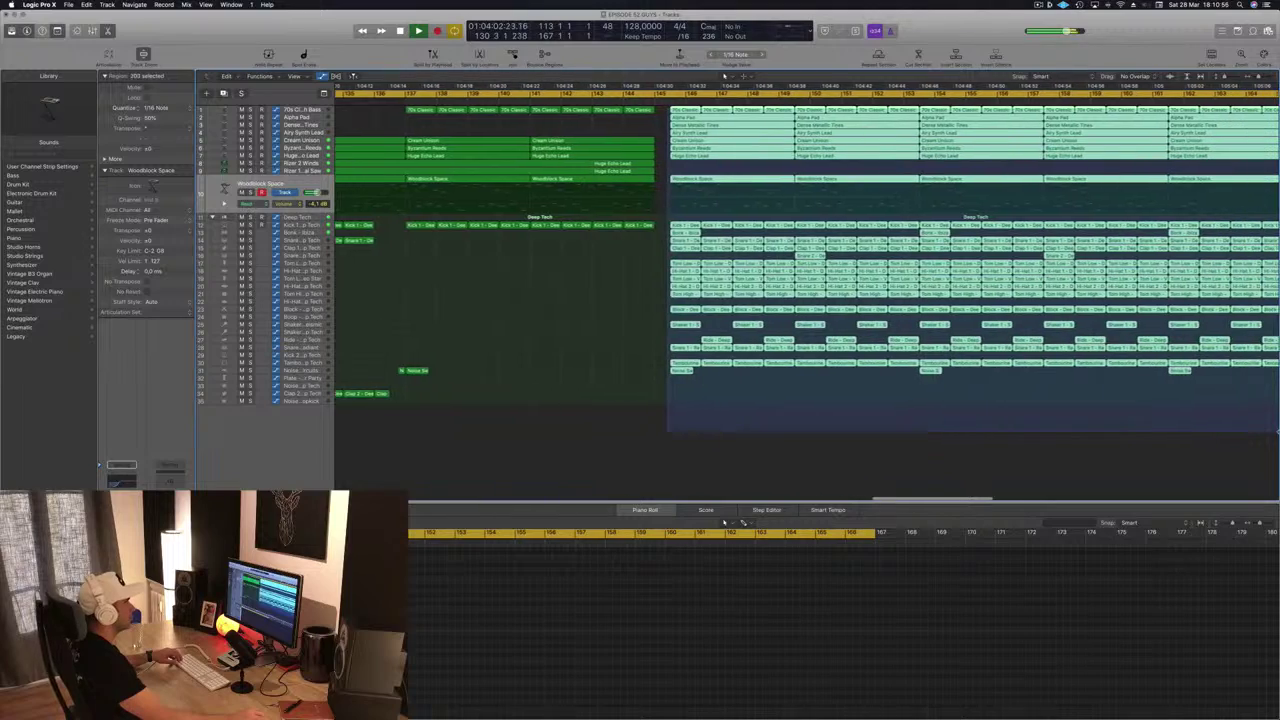
drag(1278, 432, 1278, 432)
scroll(715, 373, left, 10)
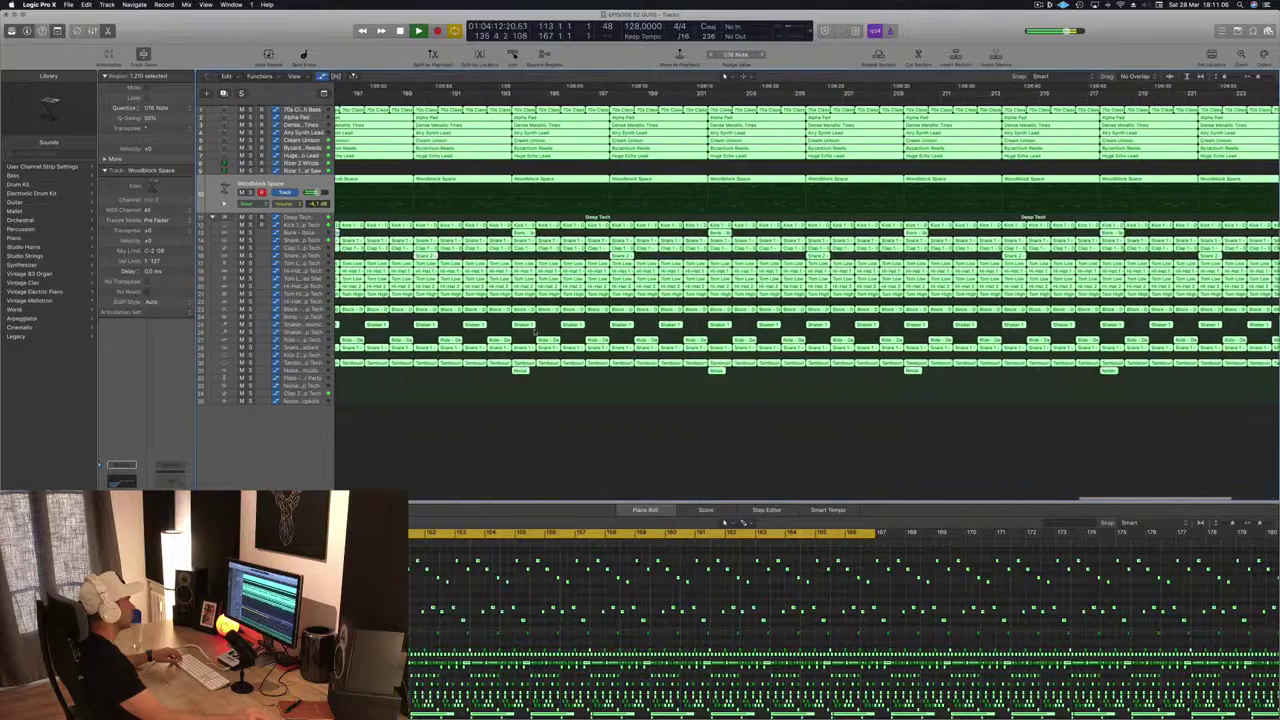
scroll(534, 331, left, 10)
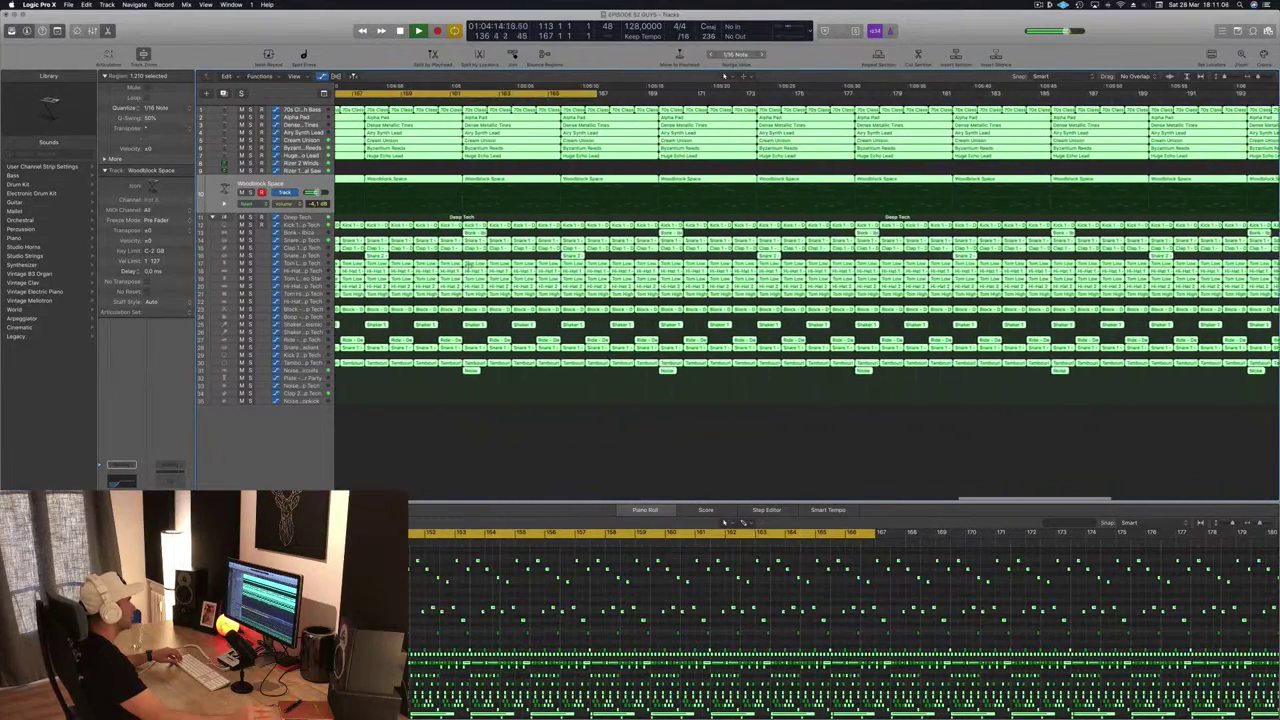
scroll(800, 250, left, 5)
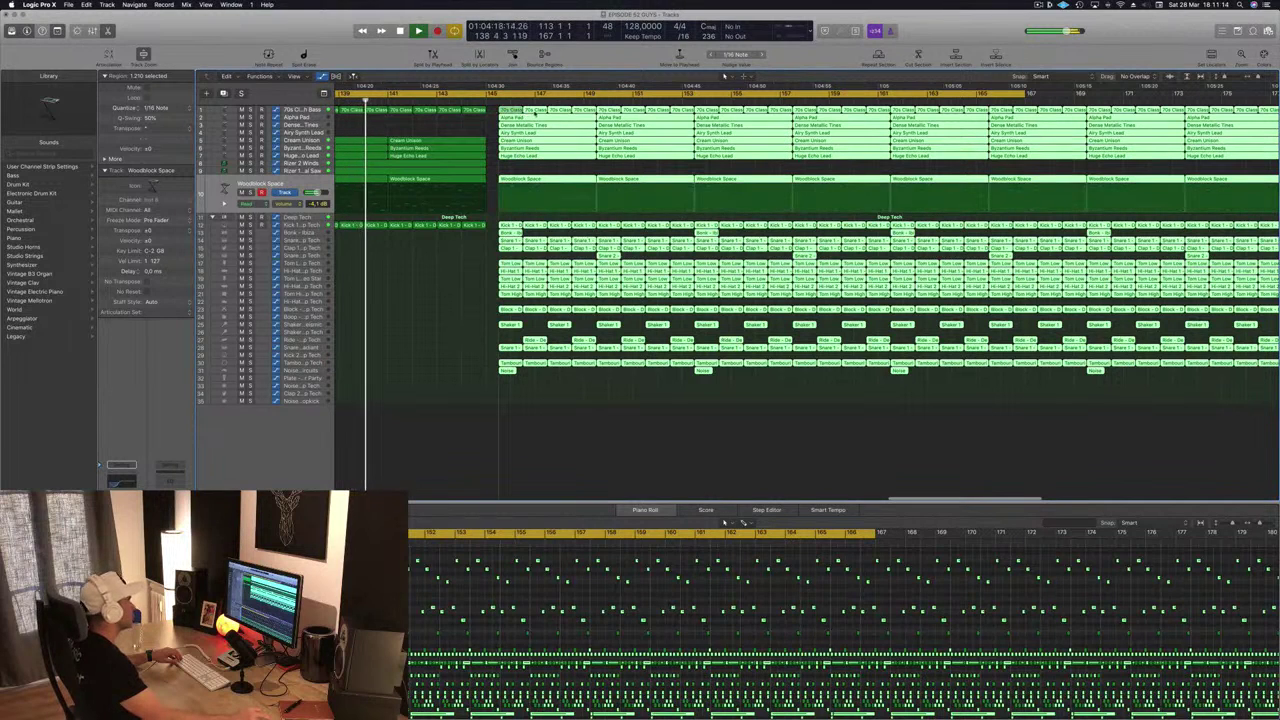
Try to move the selected drop regions earlier around bar 145, and undo the misplaced moves.
mouse_move(535, 113)
mouse_down()
mouse_move(505, 128)
mouse_move(510, 115)
mouse_up()
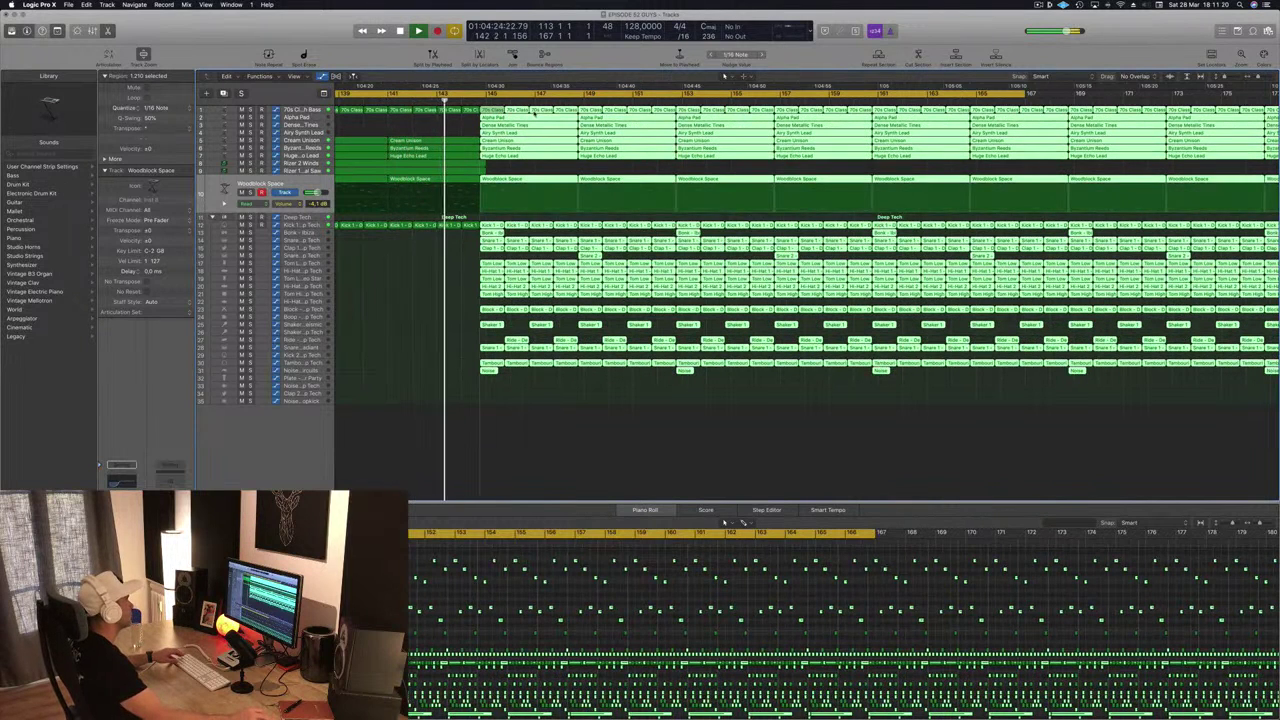
drag(534, 113, 534, 115)
drag(457, 338, 387, 240)
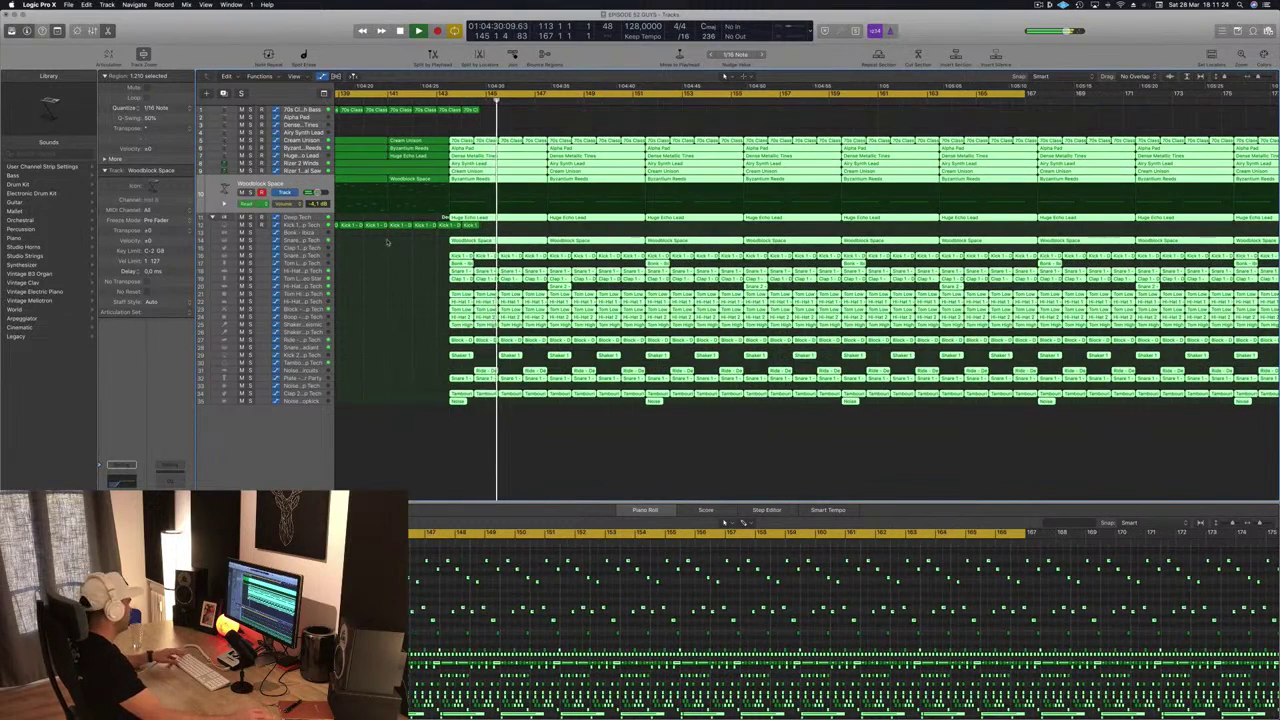
key(space)
key(super+z)
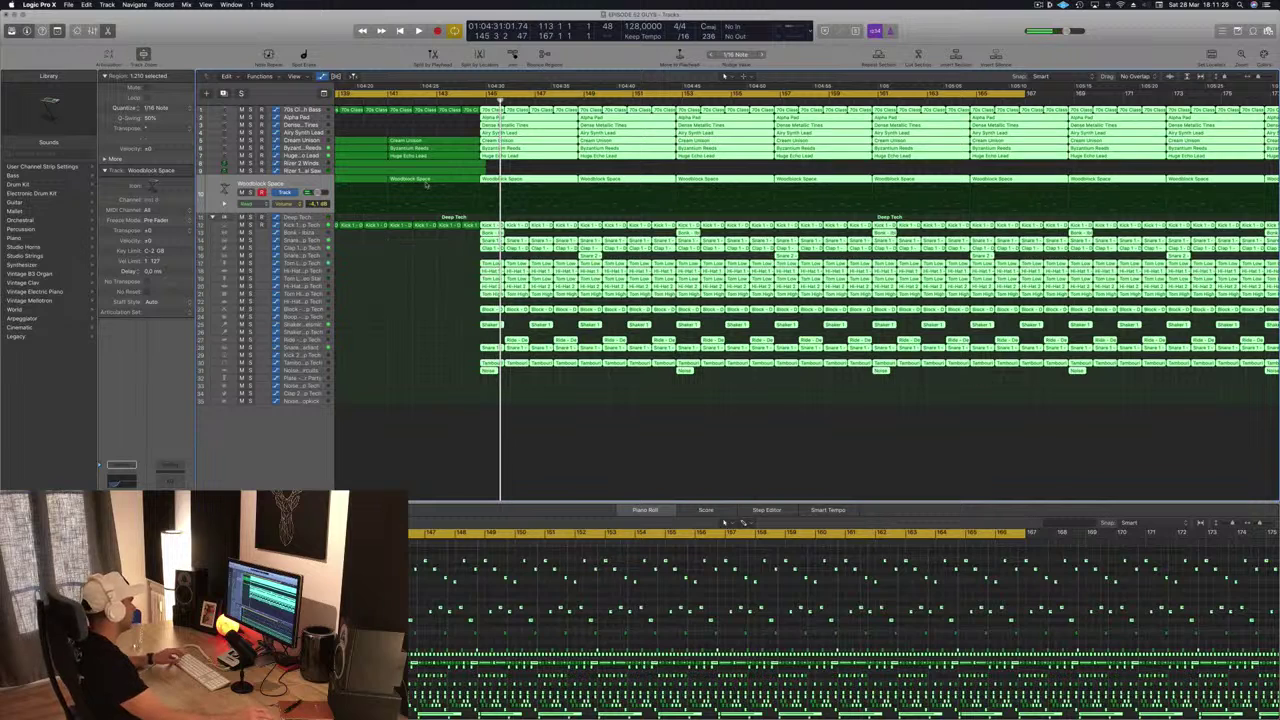
key(super+z)
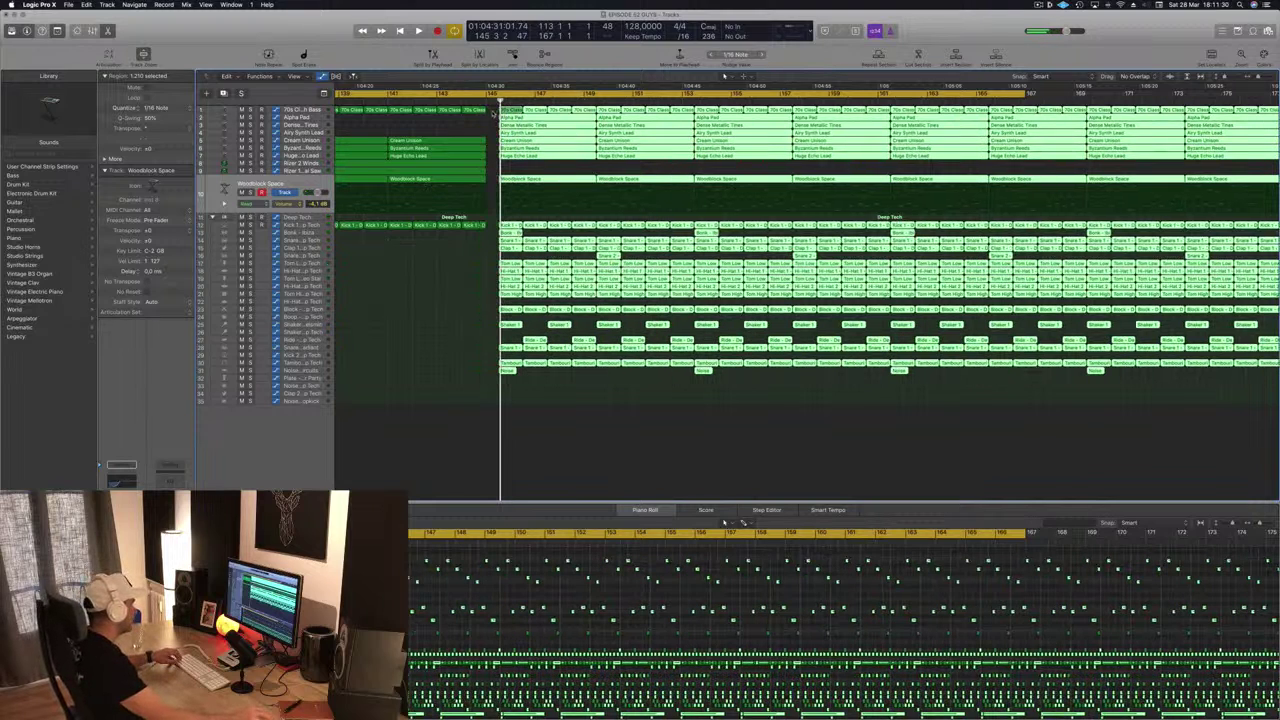
drag(490, 113, 440, 342)
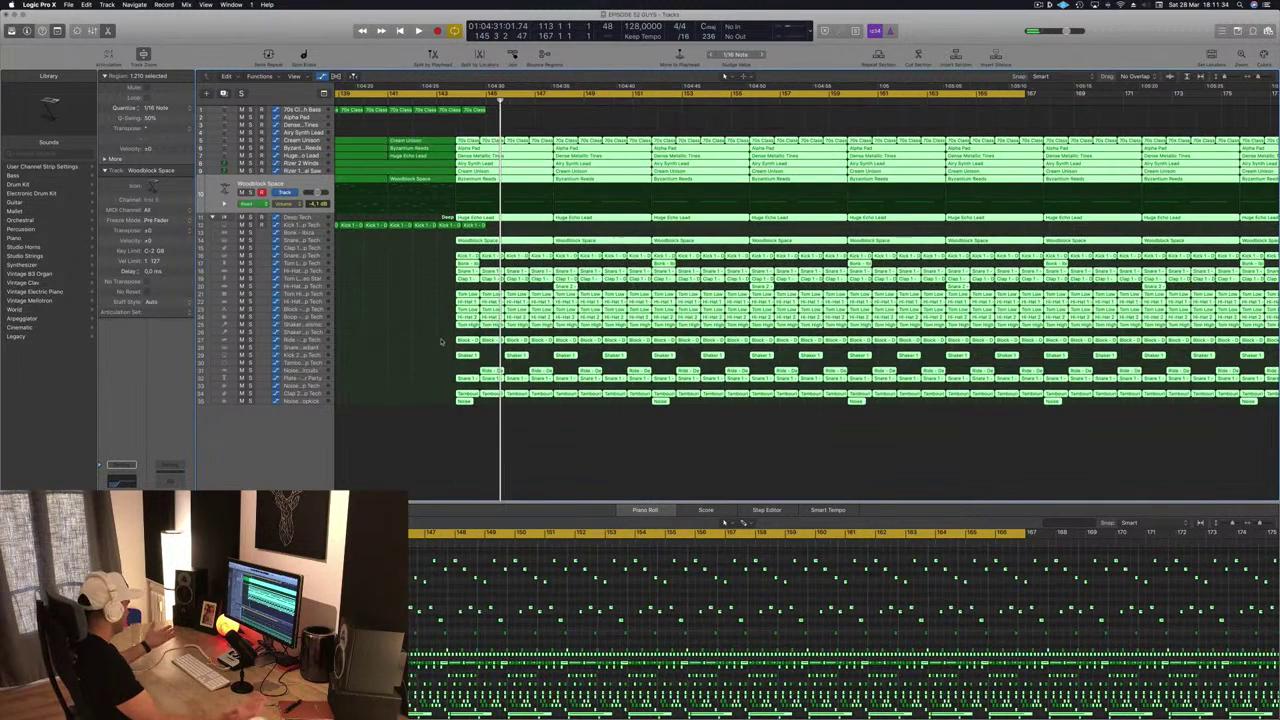
key(super+z)
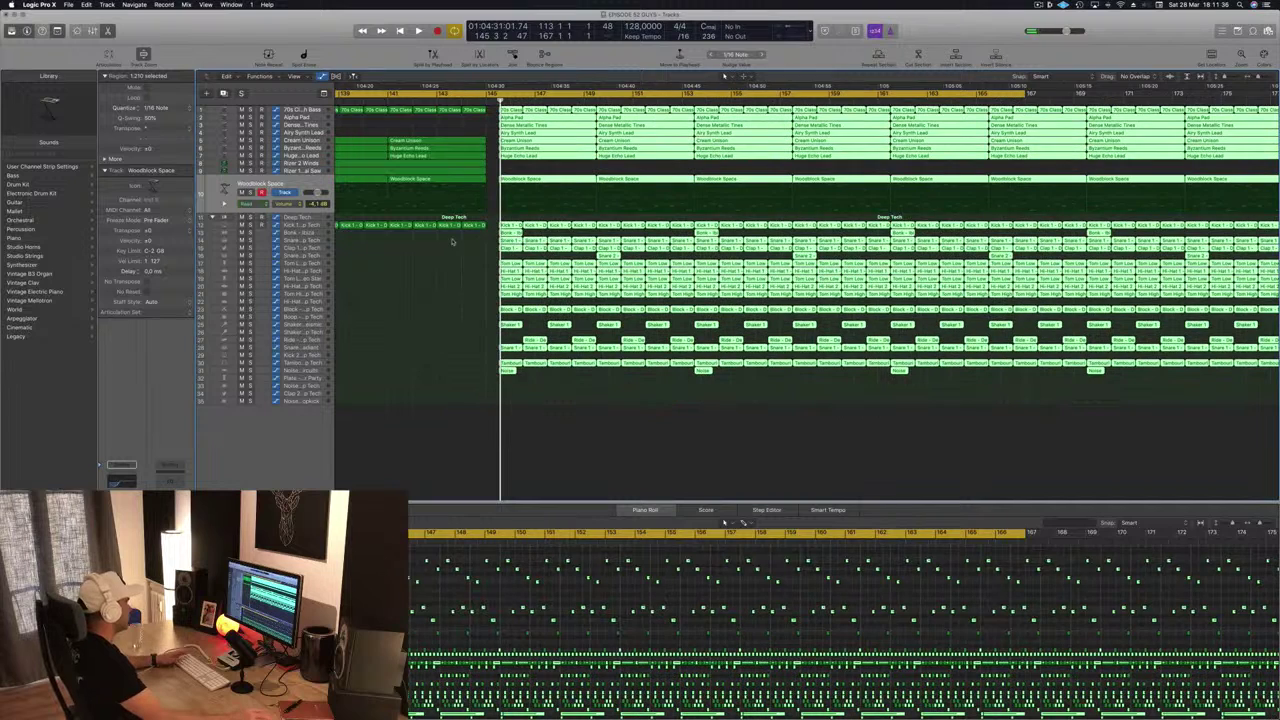
Move all selected drop regions later and fine-adjust them to start exactly at bar 146 (146 1 1 1).
scroll(508, 141, up, 10)
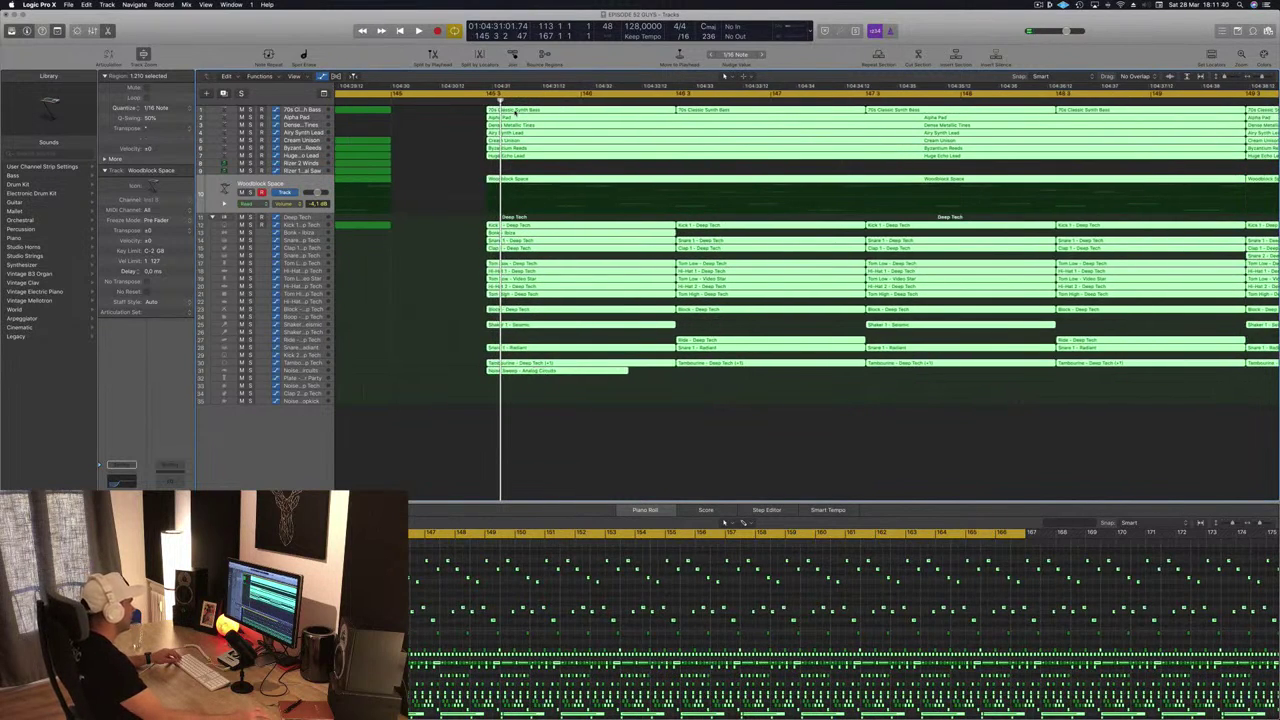
mouse_move(621, 117)
mouse_down()
mouse_move(680, 113)
mouse_move(605, 113)
mouse_up()
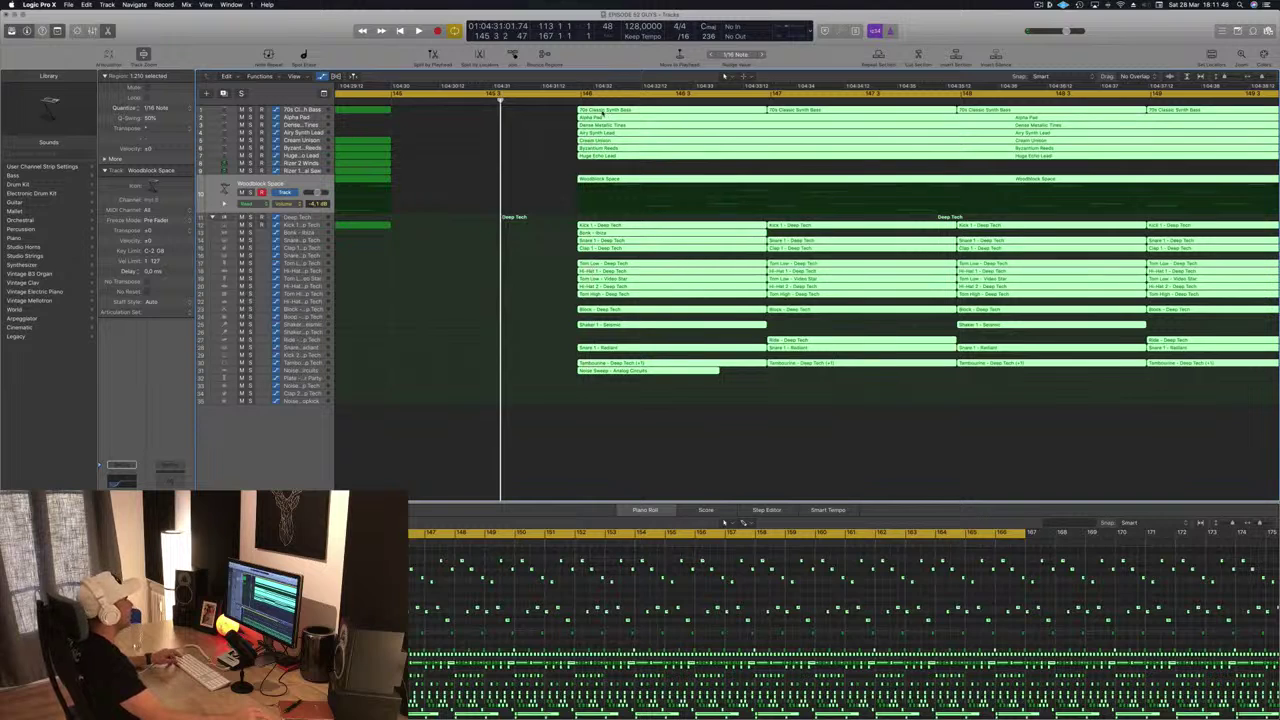
key(super+Right)
drag(599, 110, 607, 110)
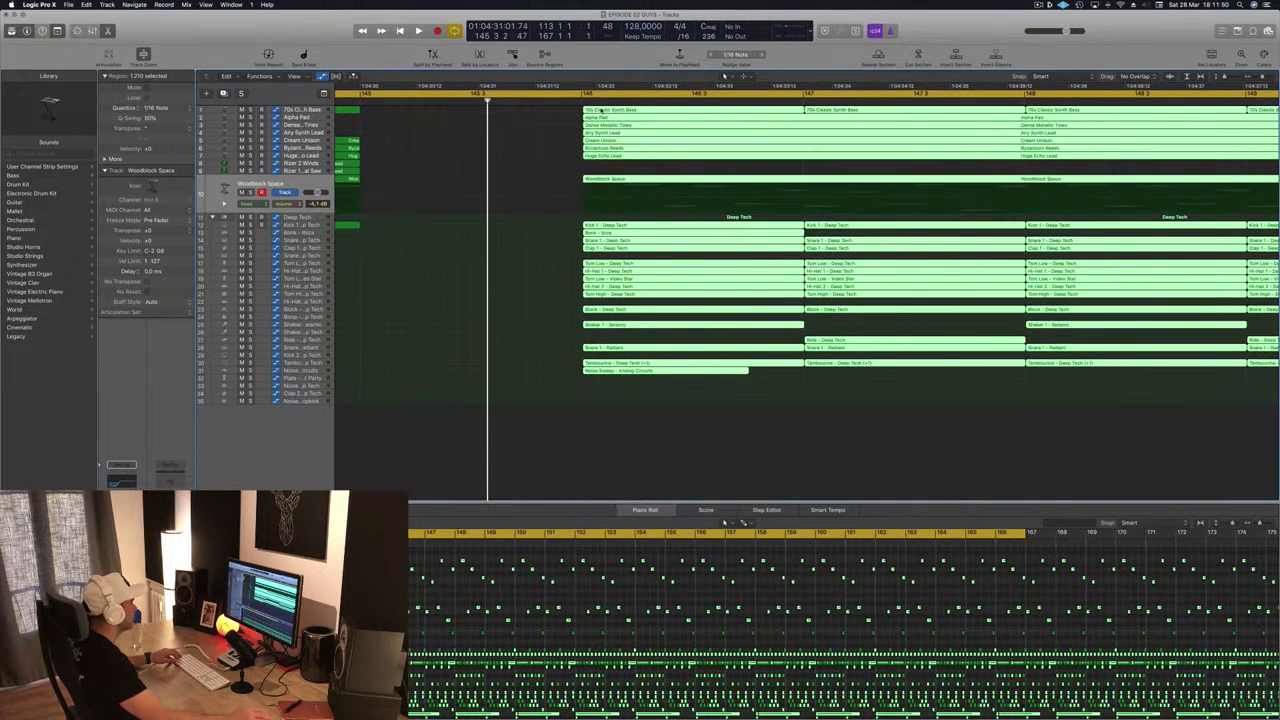
key(super+Right)
key(super+Right)
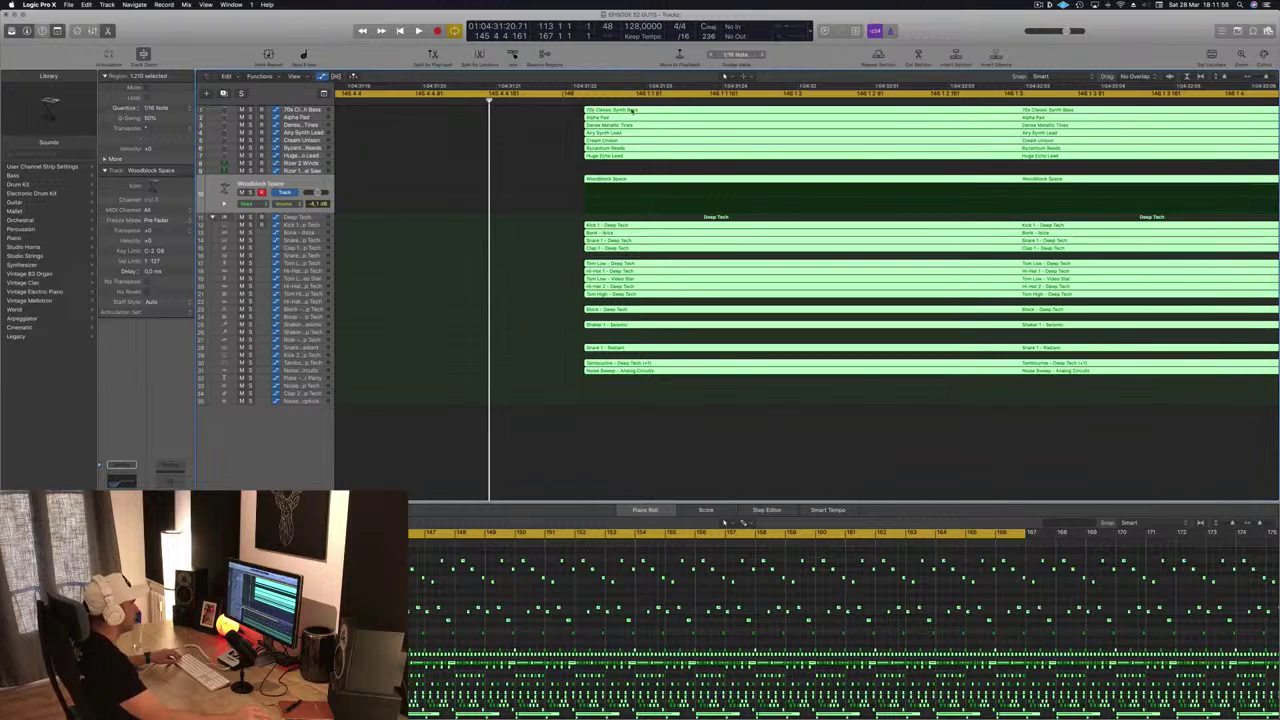
drag(631, 111, 609, 112)
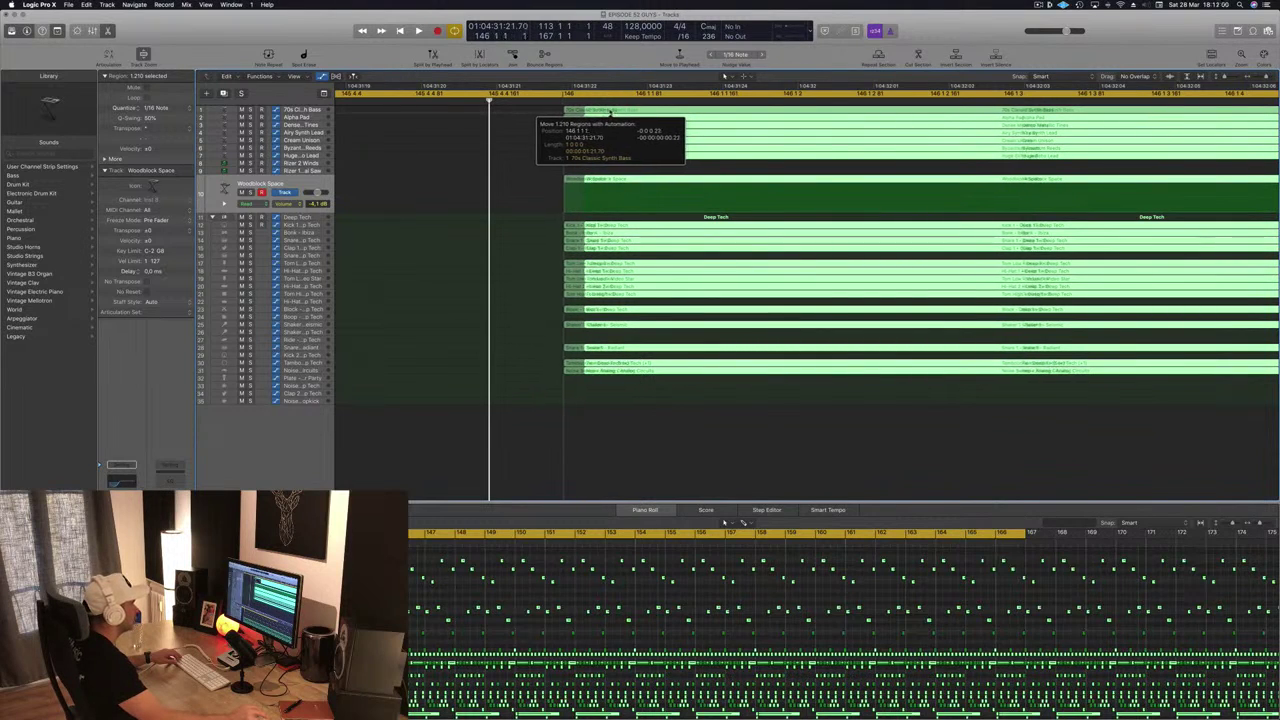
drag(610, 112, 610, 111)
key(super+Left)
key(super+Left)
key(super+Left)
key(super+Left)
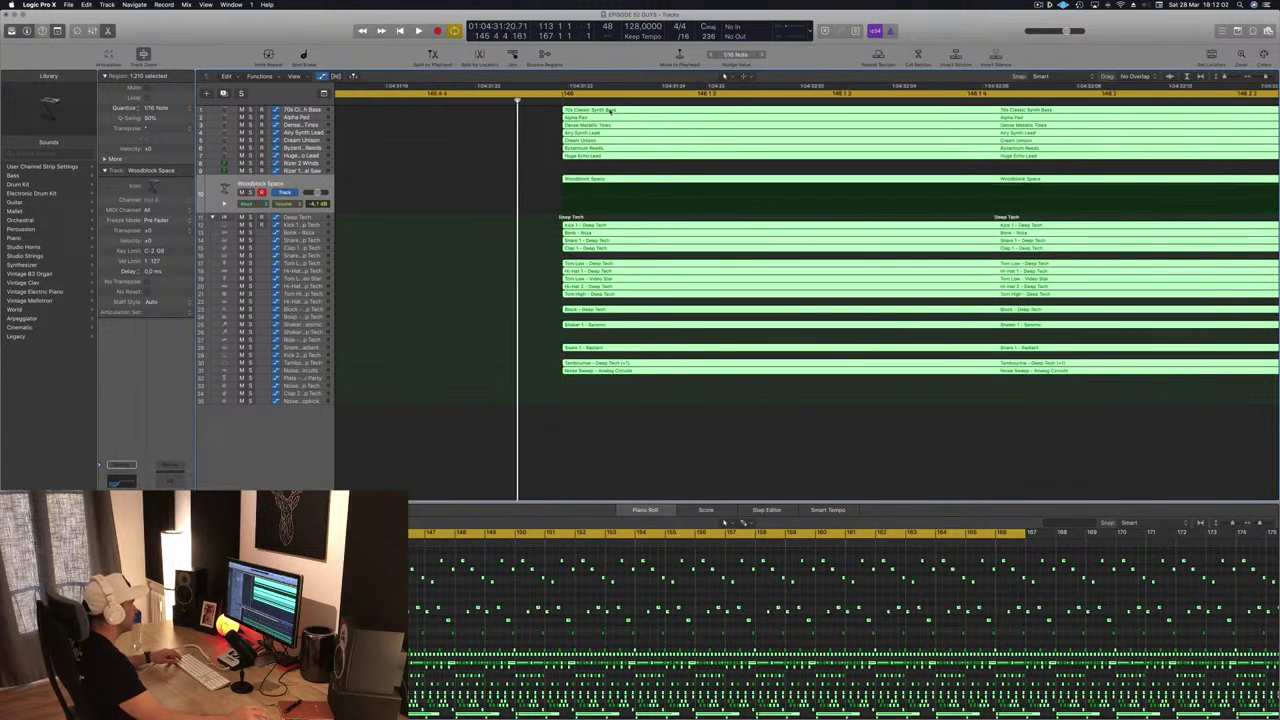
Play from about bar 143 to check the widened gap before the drop at bar 146.
key(space)
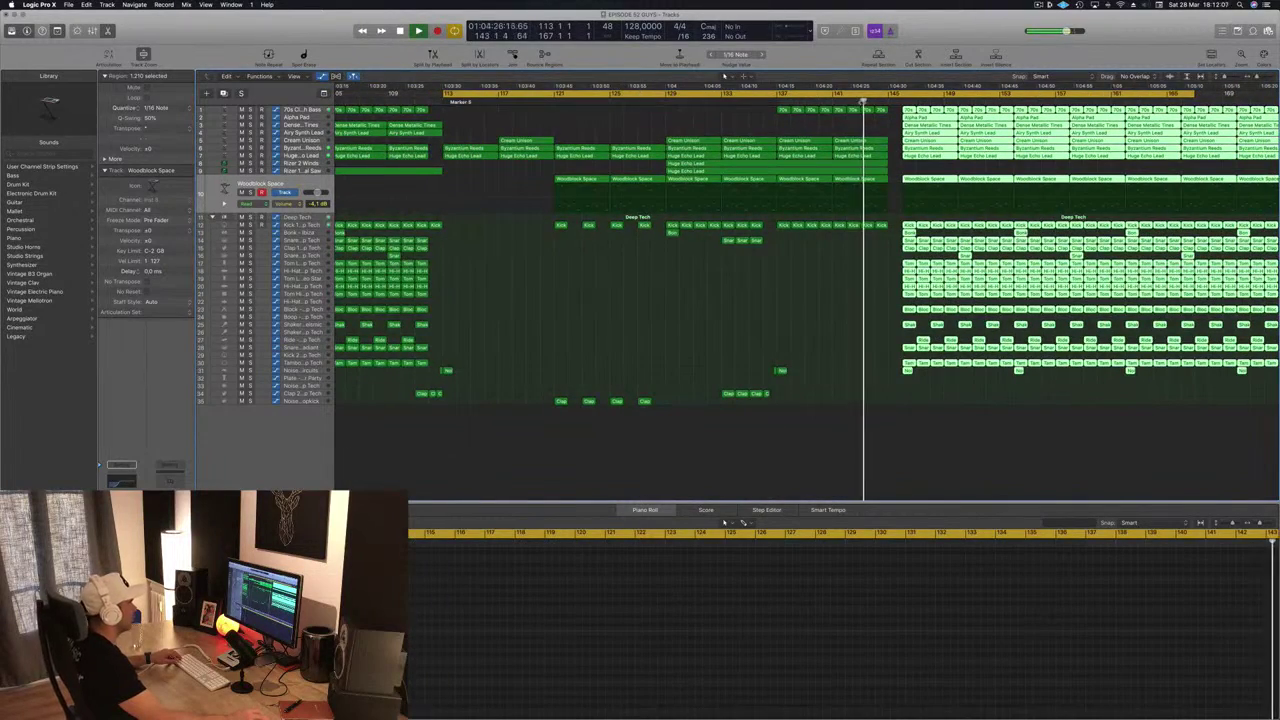
key(super+Right)
key(super+Right)
key(super+Right)
key(super+Right)
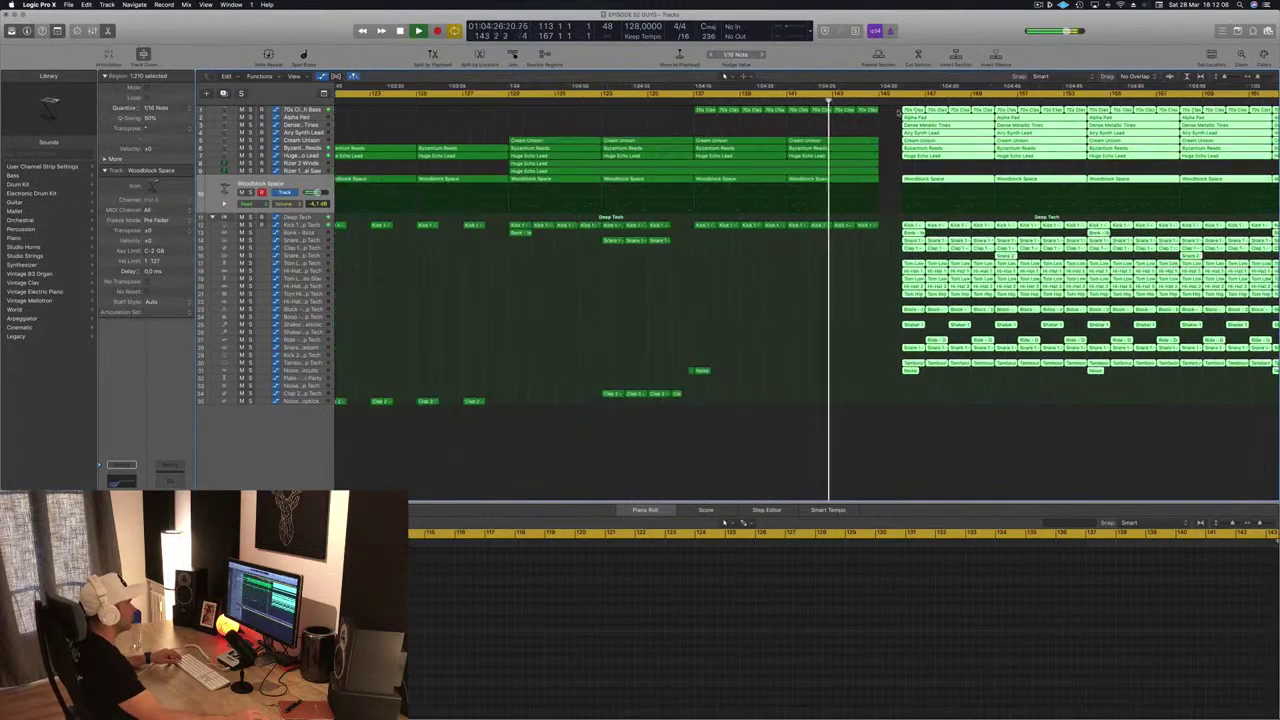
key(super+Left)
key(super+Left)
key(super+Left)
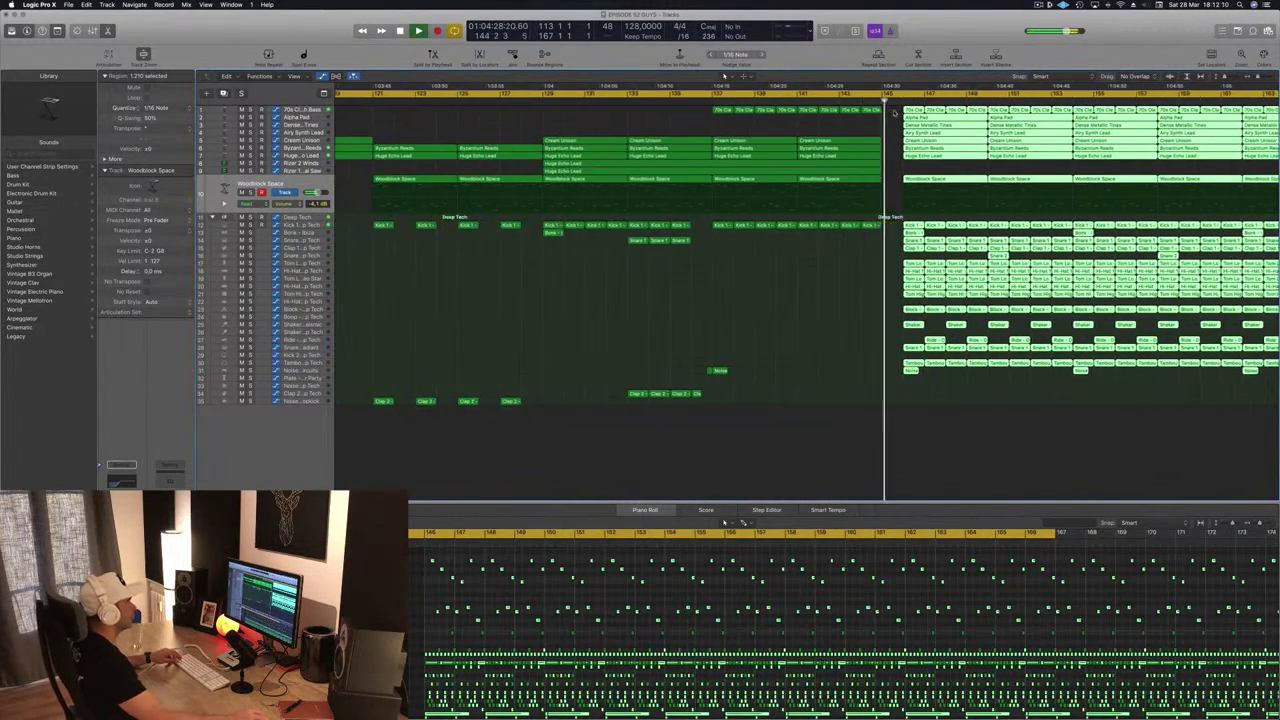
Play the breakdown from about bar 128 and examine the arrangement leading into the drop at bar 146.
key(super+Left)
key(super+Left)
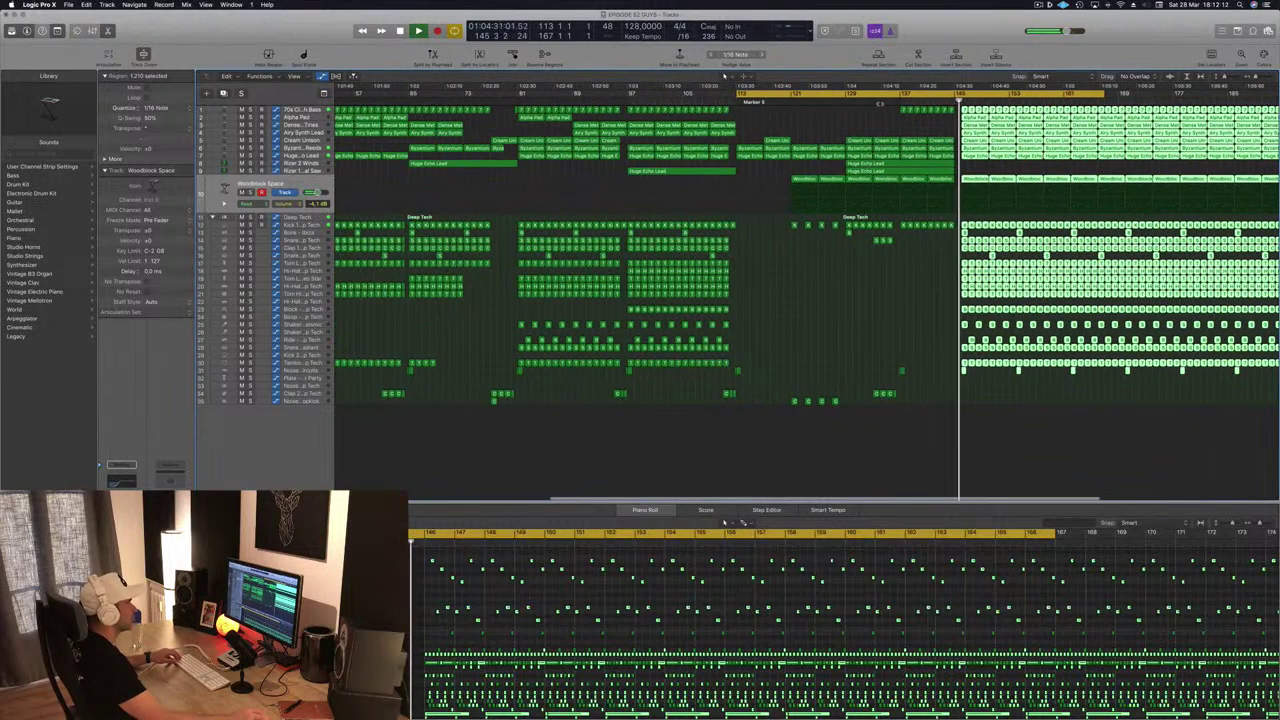
click(838, 99)
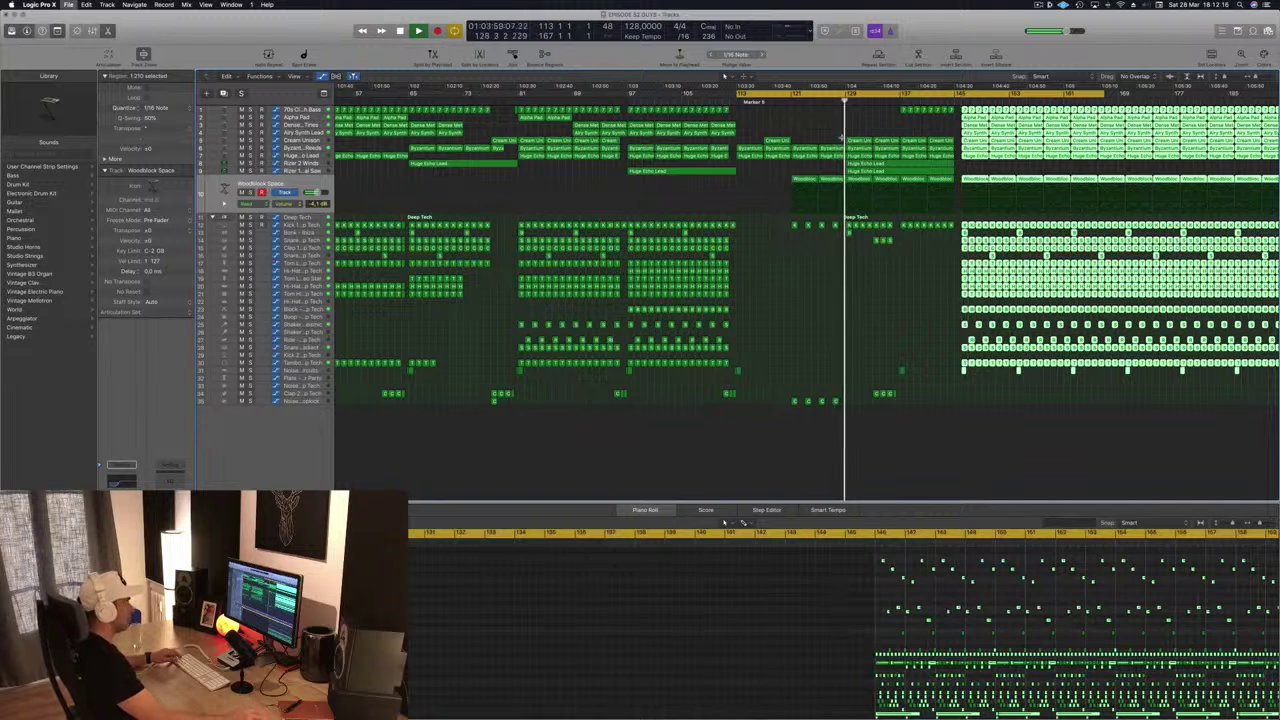
key(super+Right)
key(super+Right)
key(super+Right)
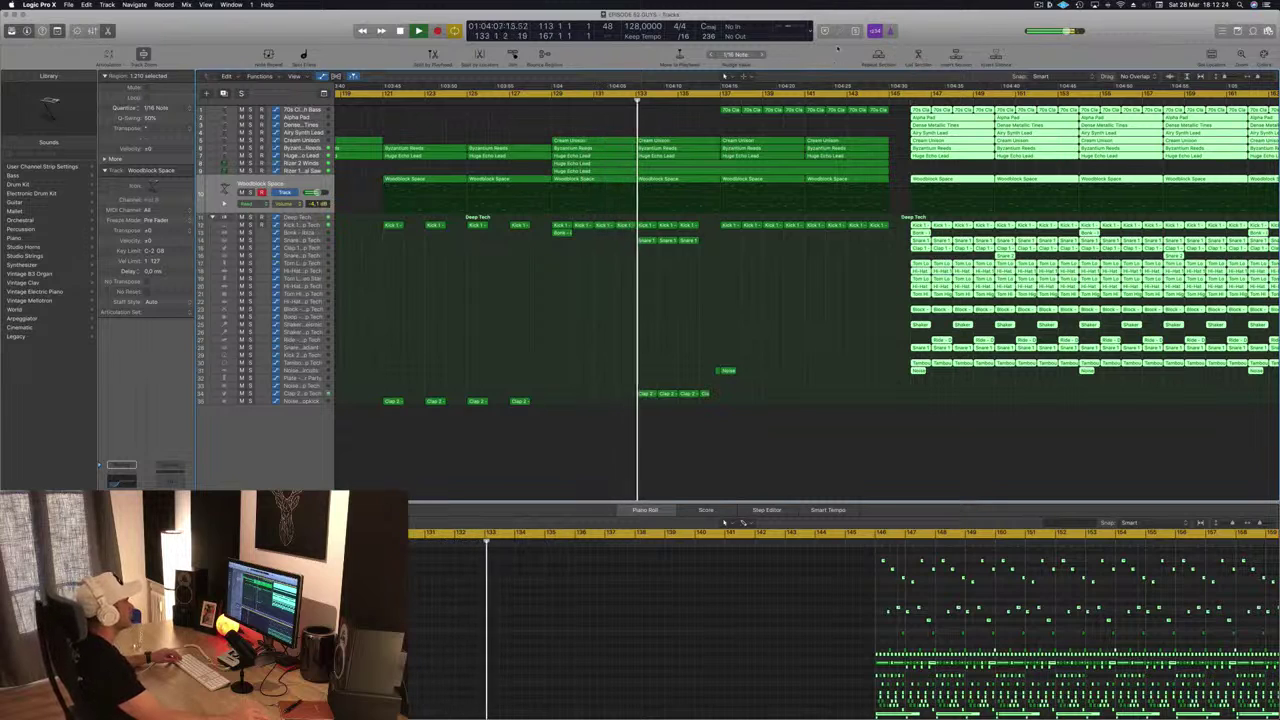
scroll(906, 122, up, 10)
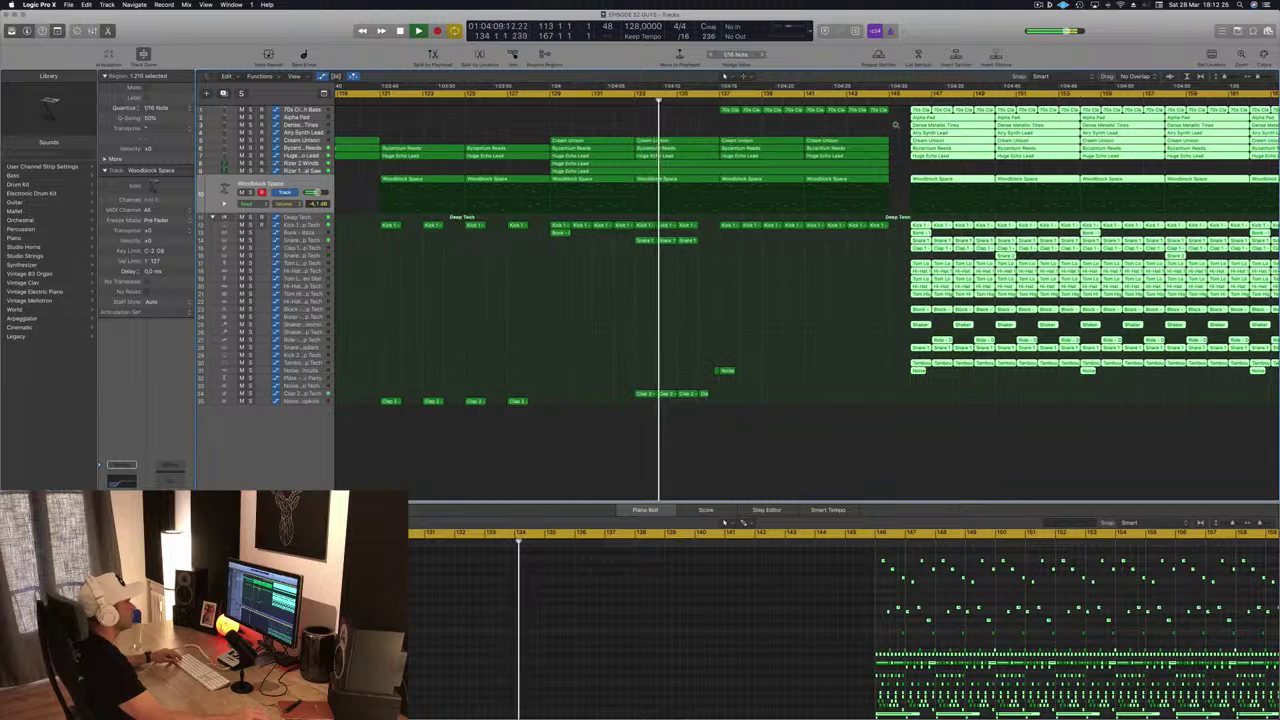
scroll(906, 122, up, 3)
scroll(906, 122, down, 3)
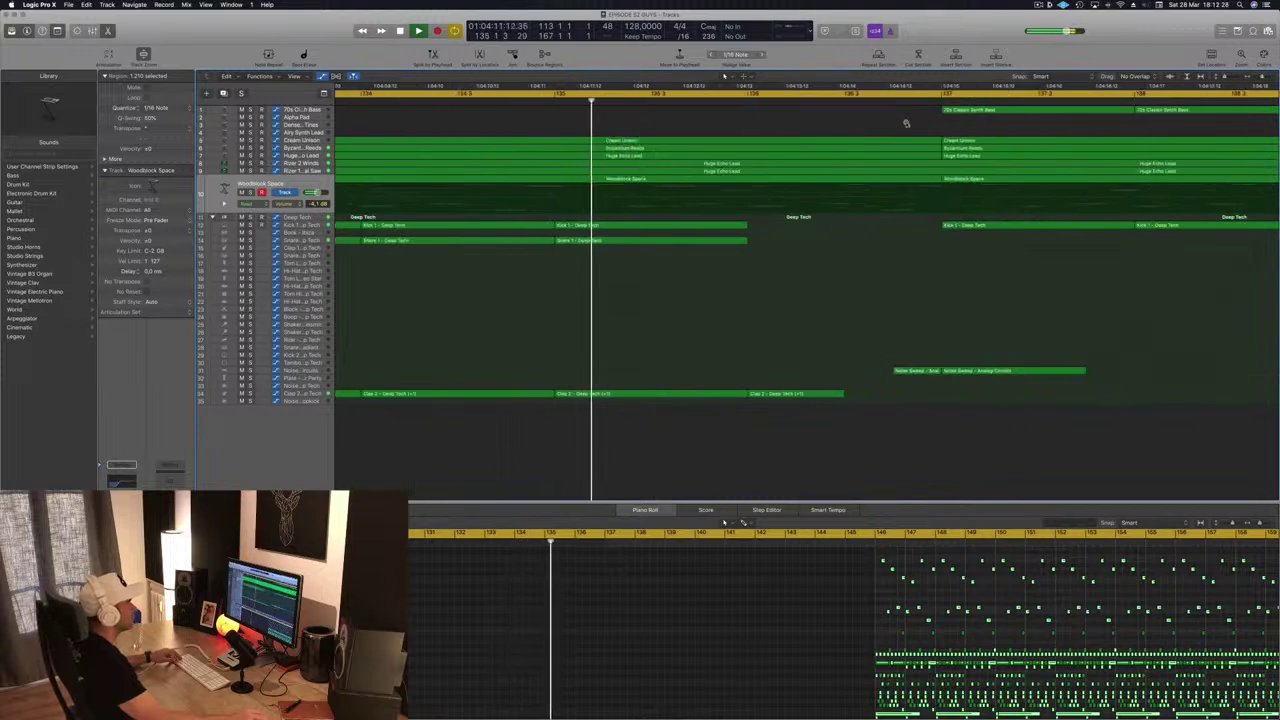
scroll(906, 122, down, 6)
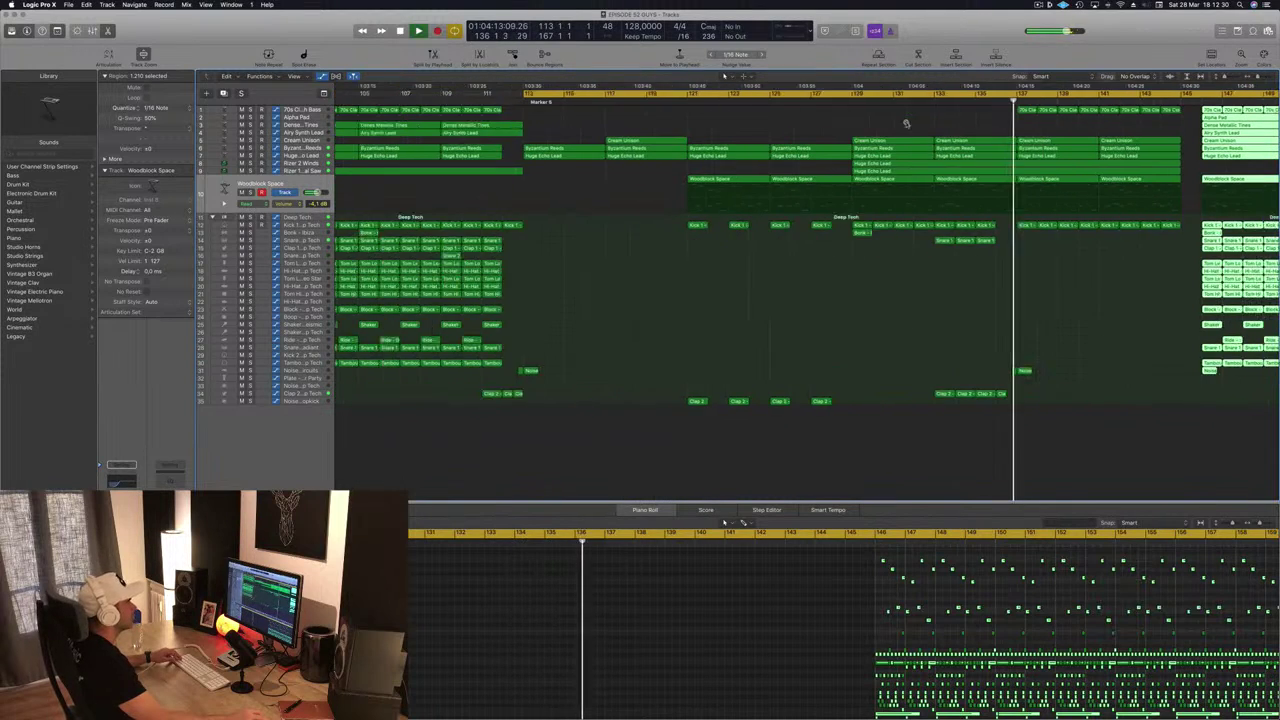
scroll(971, 257, down, 6)
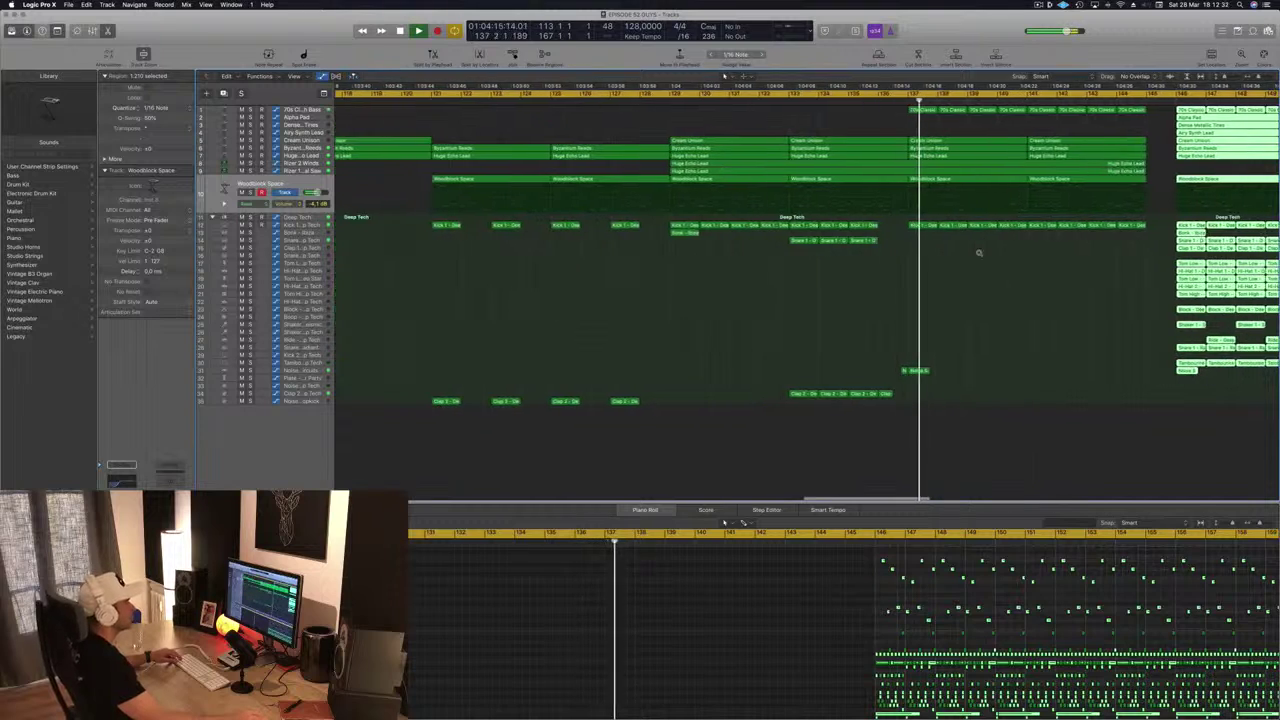
scroll(979, 253, down, 3)
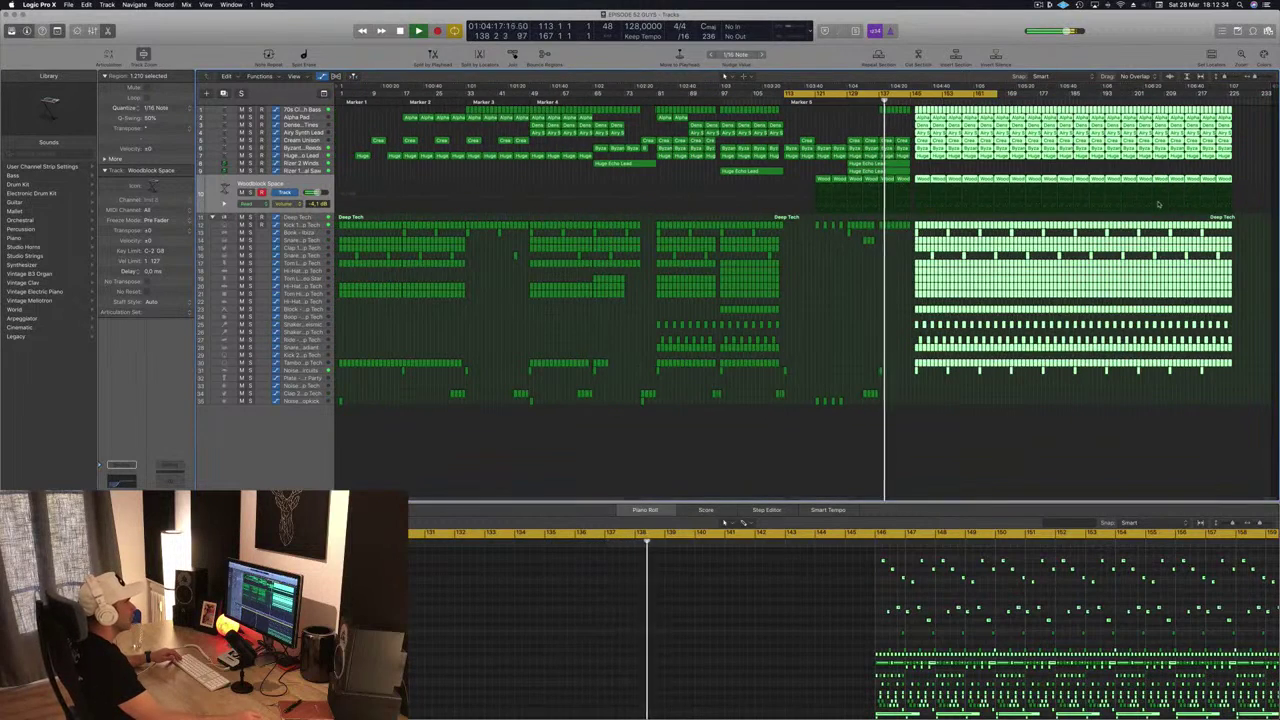
Move the cycle range to start at bar 146 and play the drop from its beginning.
drag(918, 93, 1050, 94)
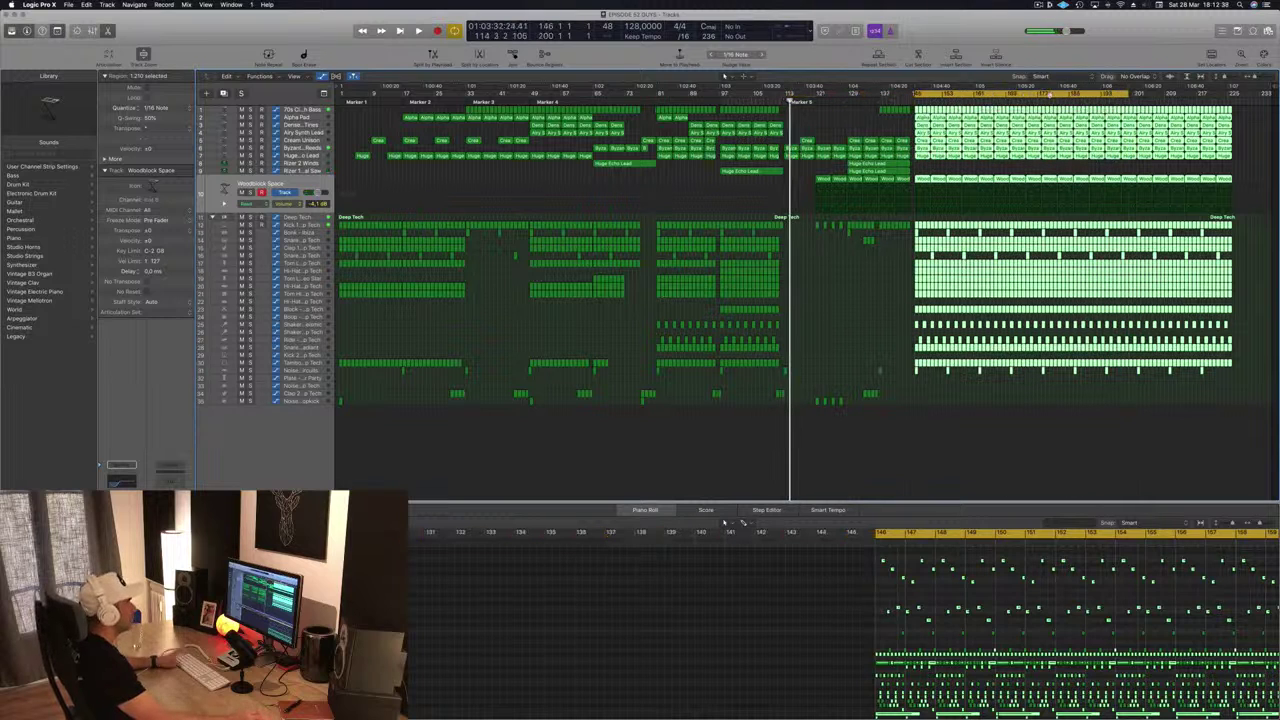
key(space)
key(space)
scroll(976, 123, up, 3)
scroll(976, 123, up, 5)
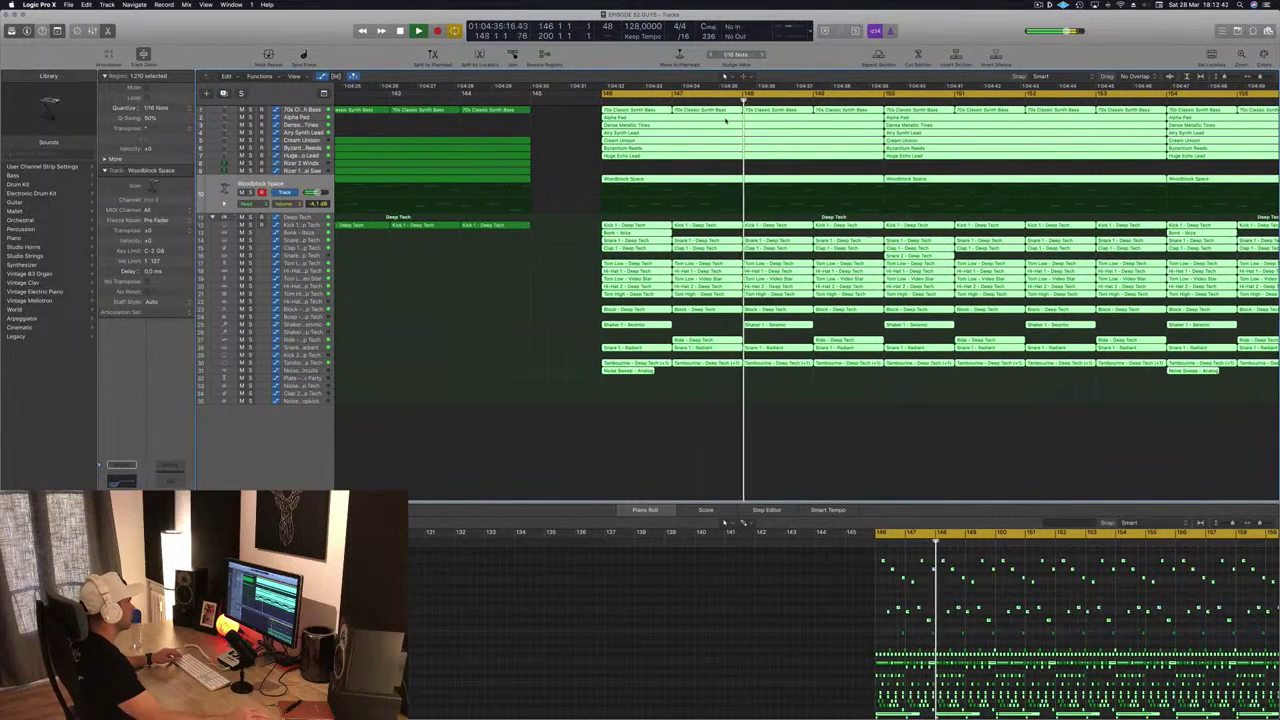
scroll(726, 120, down, 3)
scroll(726, 121, down, 5)
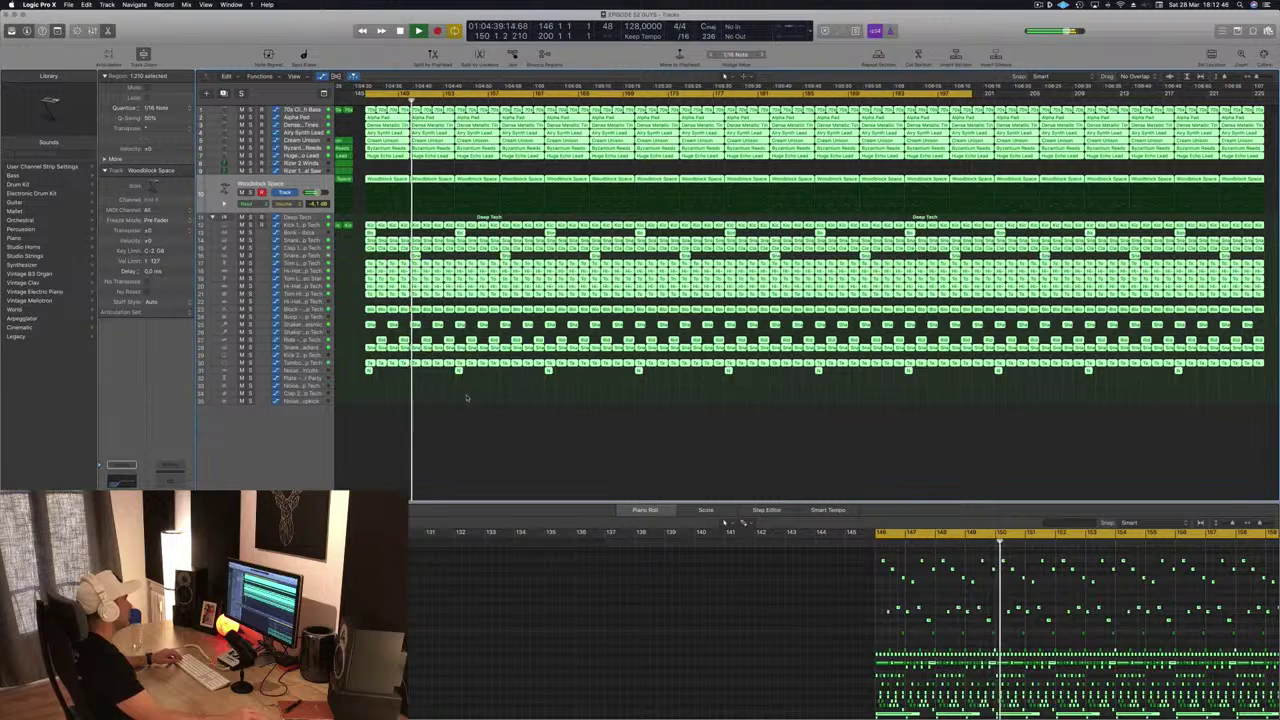
Delete the Woodblock Space regions from bar 162 through the end of the drop.
scroll(726, 76, down, 4)
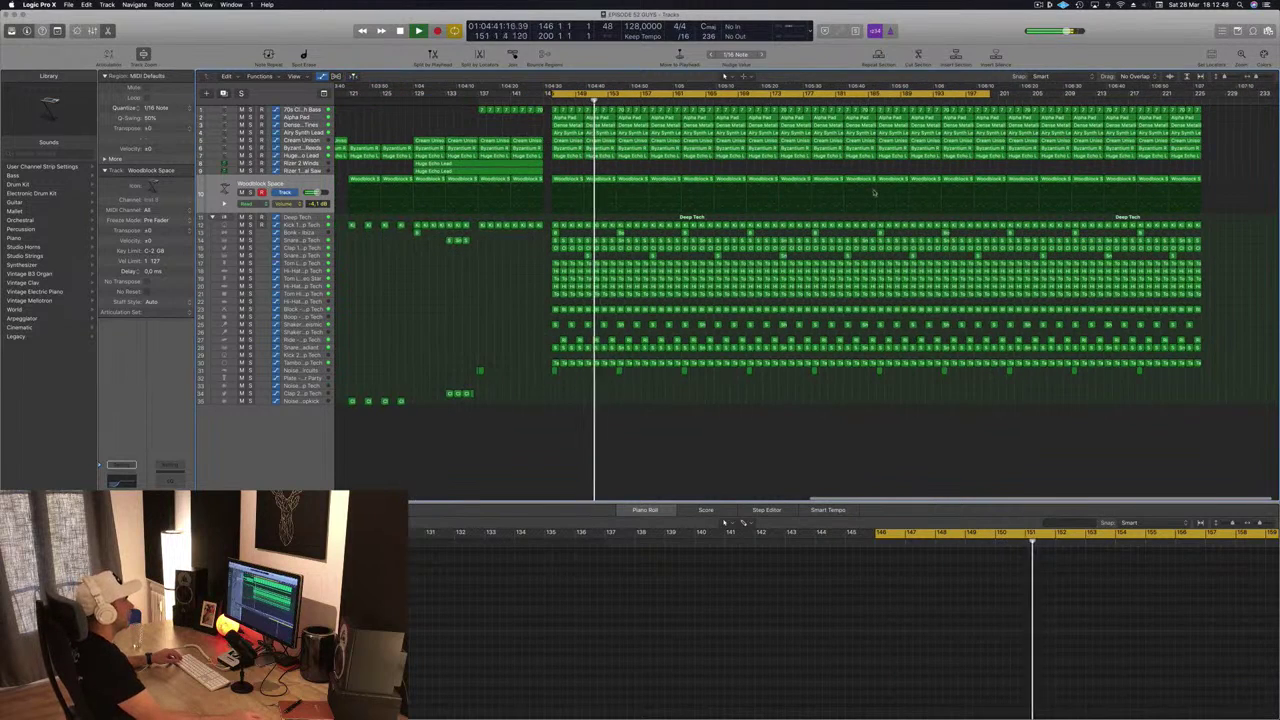
drag(1234, 175, 752, 186)
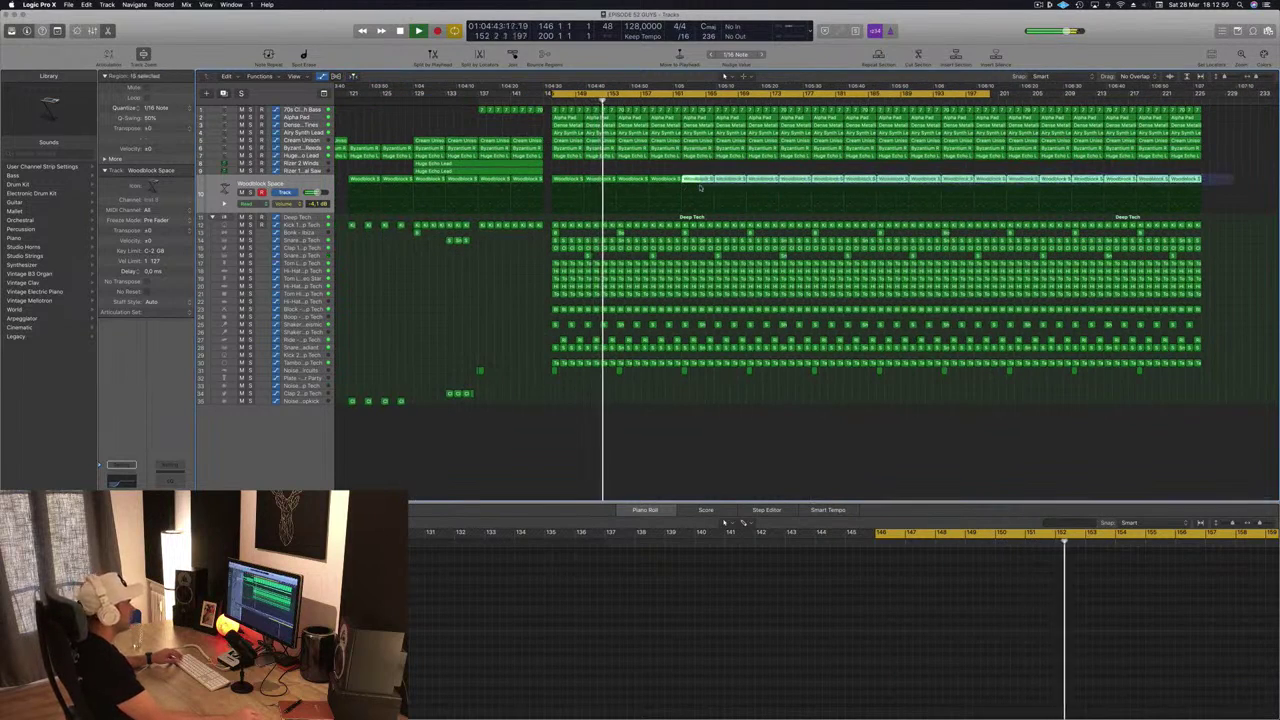
key(Delete)
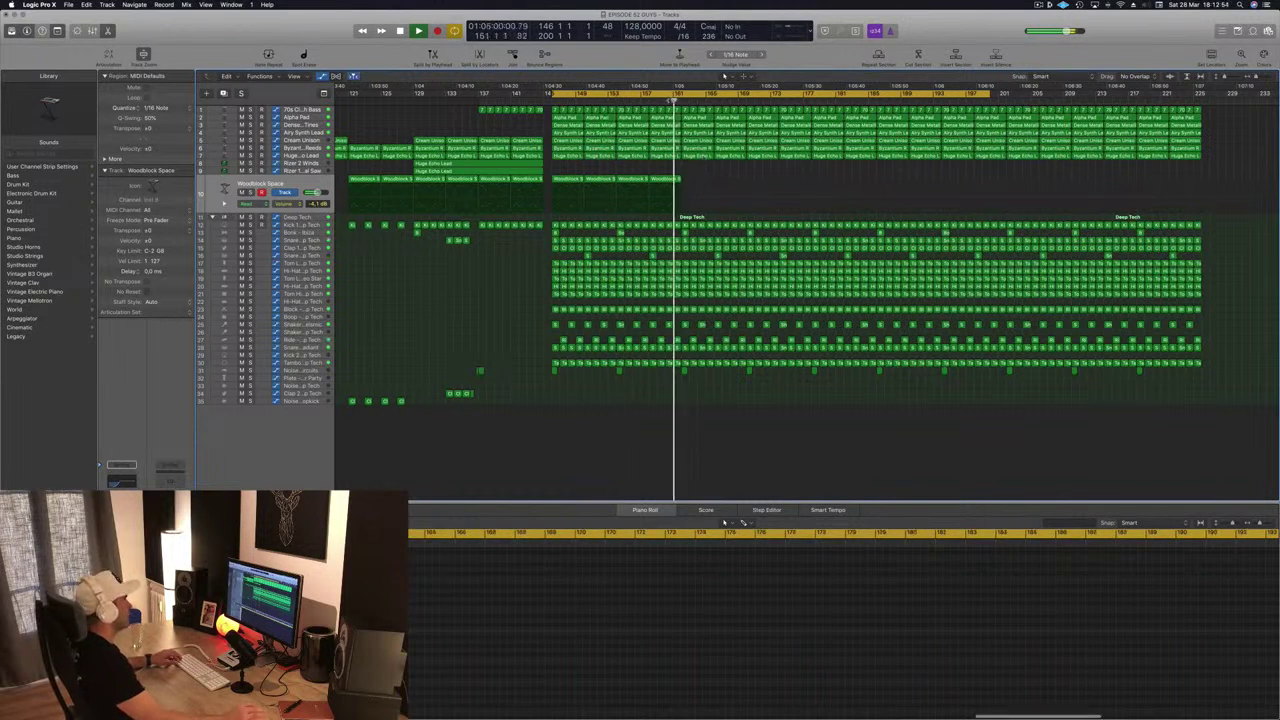
Play the drop from bar 146, and again from about bar 158, to check the transition where the woodblock stops.
key(super+Right)
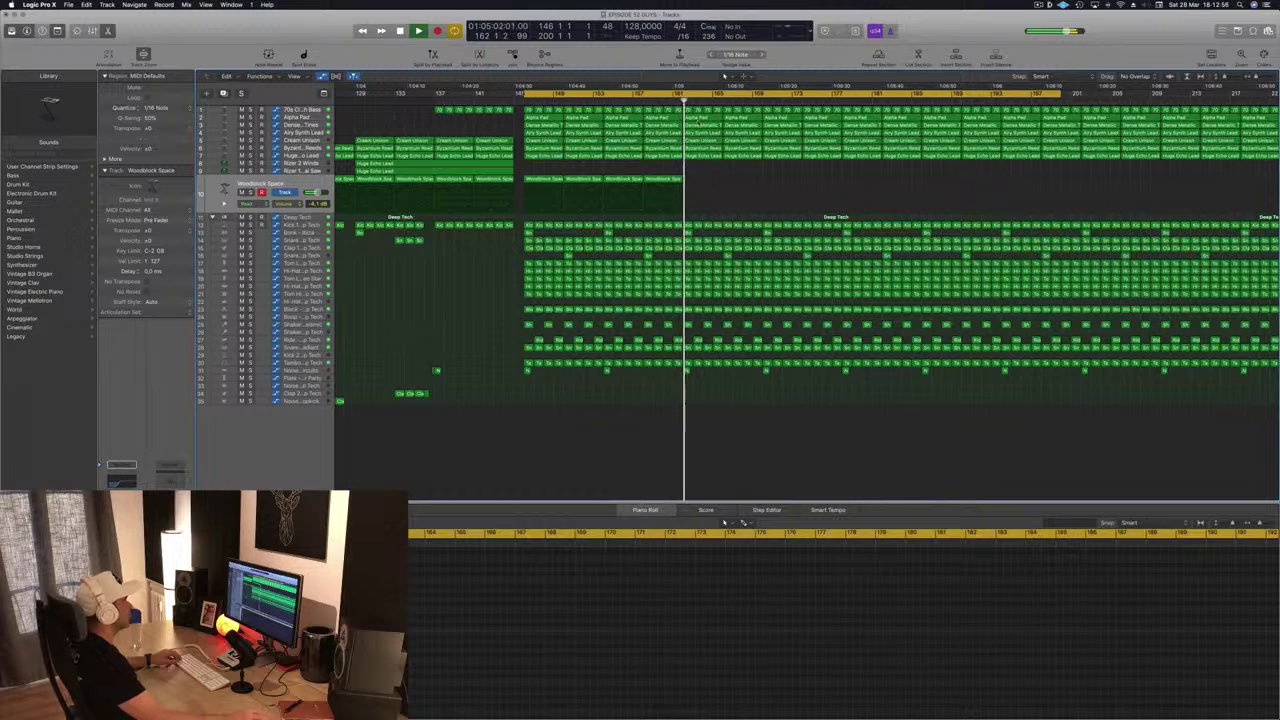
click(520, 101)
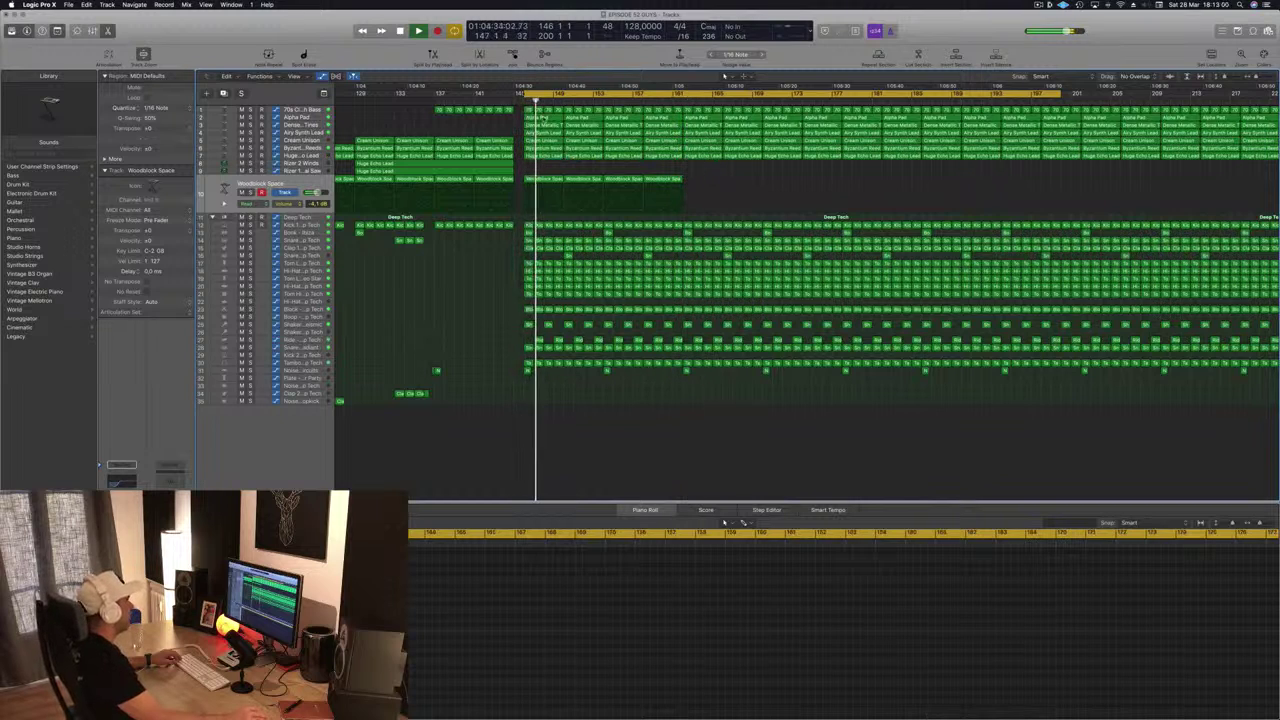
key(z)
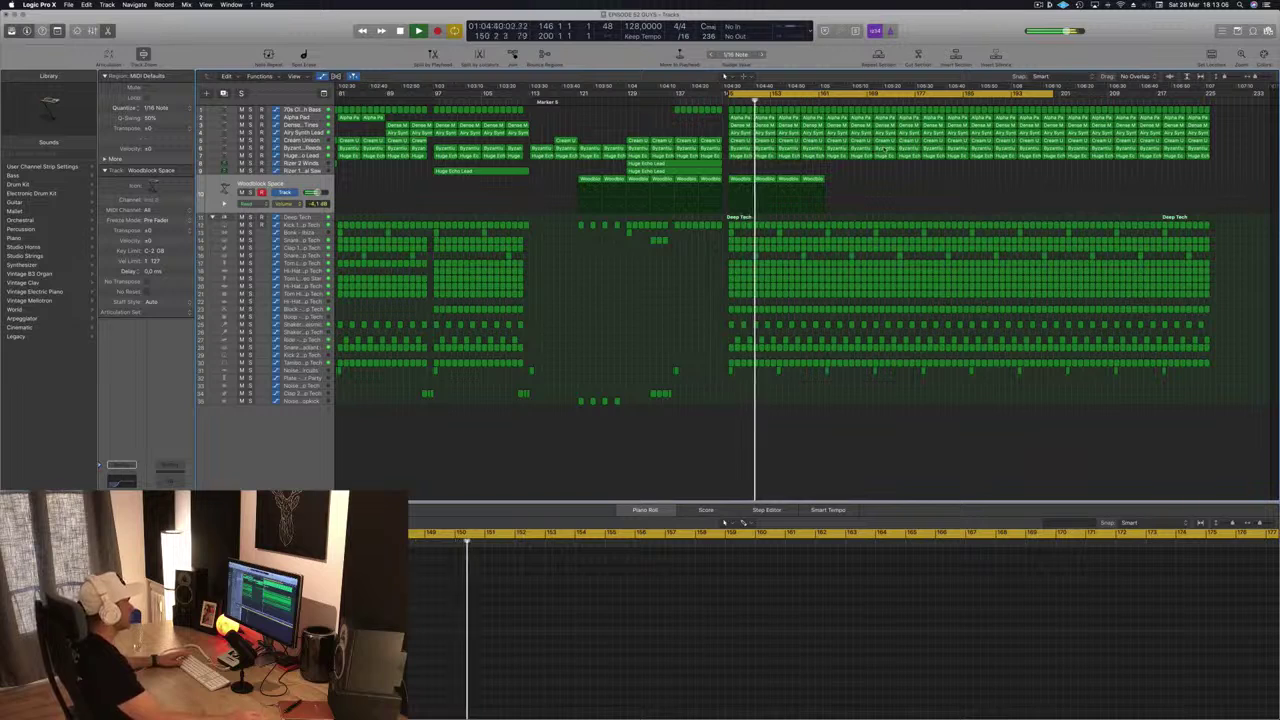
key(super+Left)
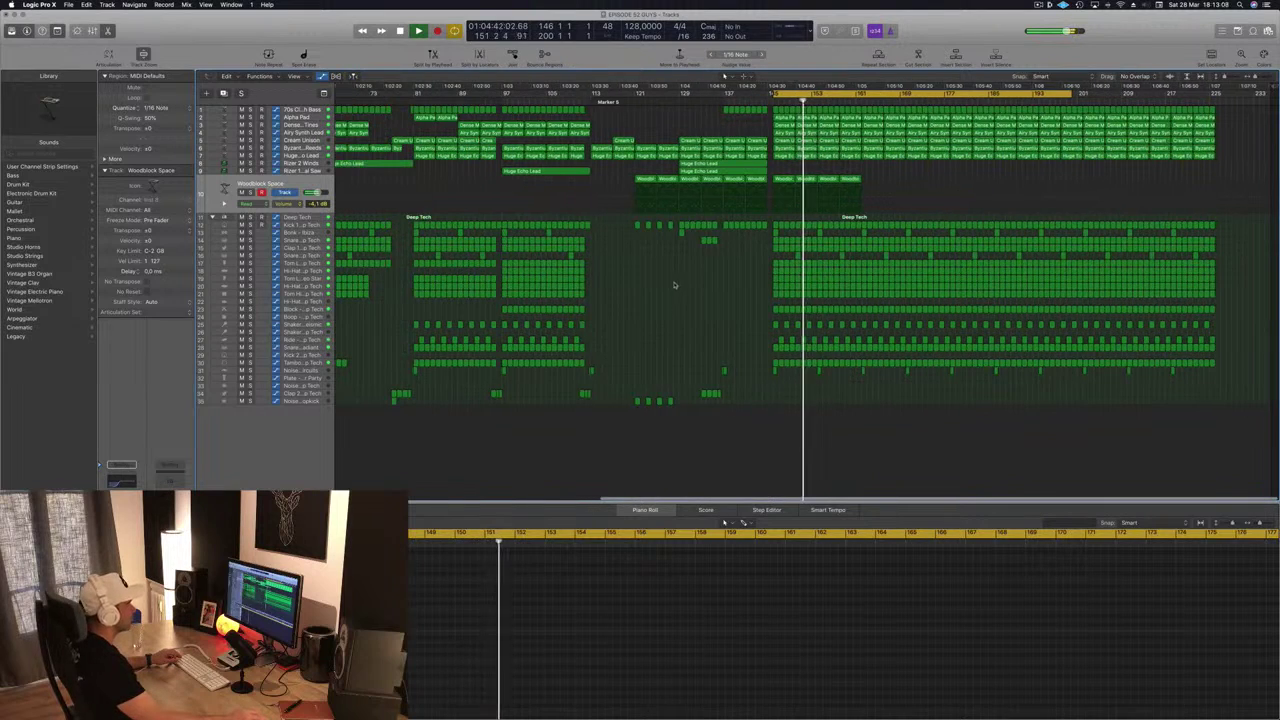
key(super+Right)
scroll(703, 283, right, 1)
scroll(853, 207, right, 2)
scroll(853, 207, left, 2)
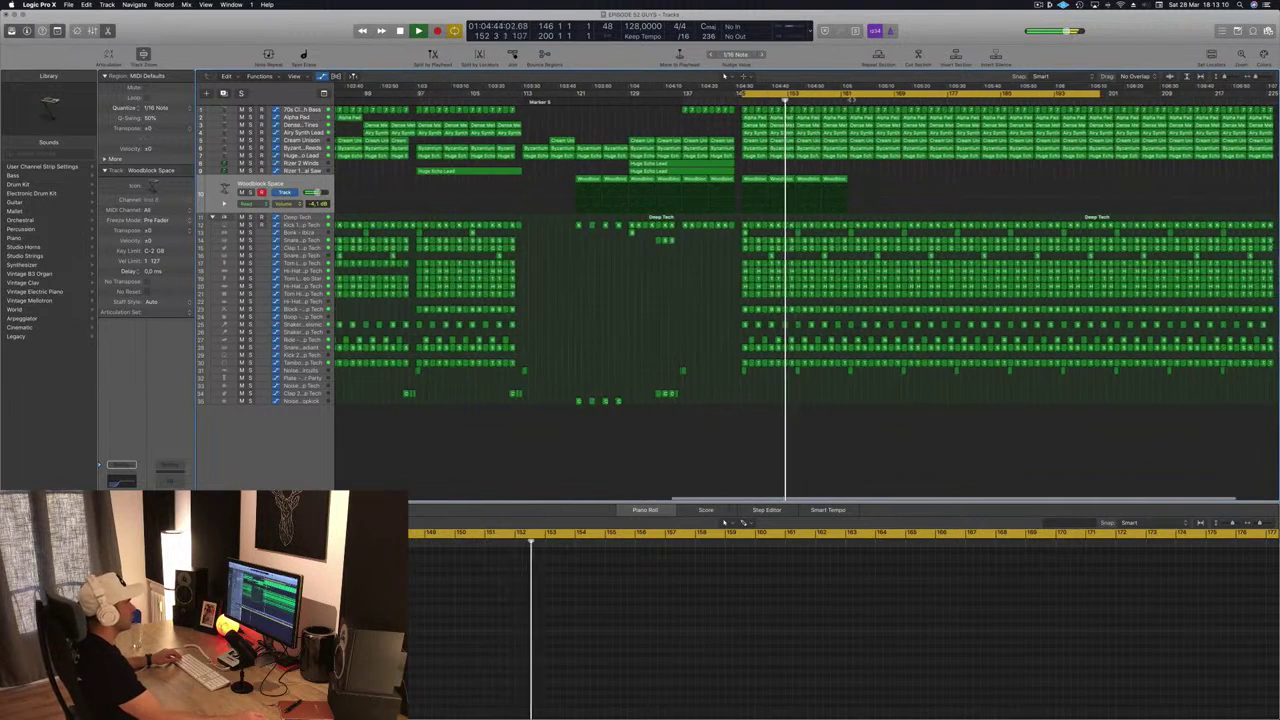
click(825, 96)
key(super+Left)
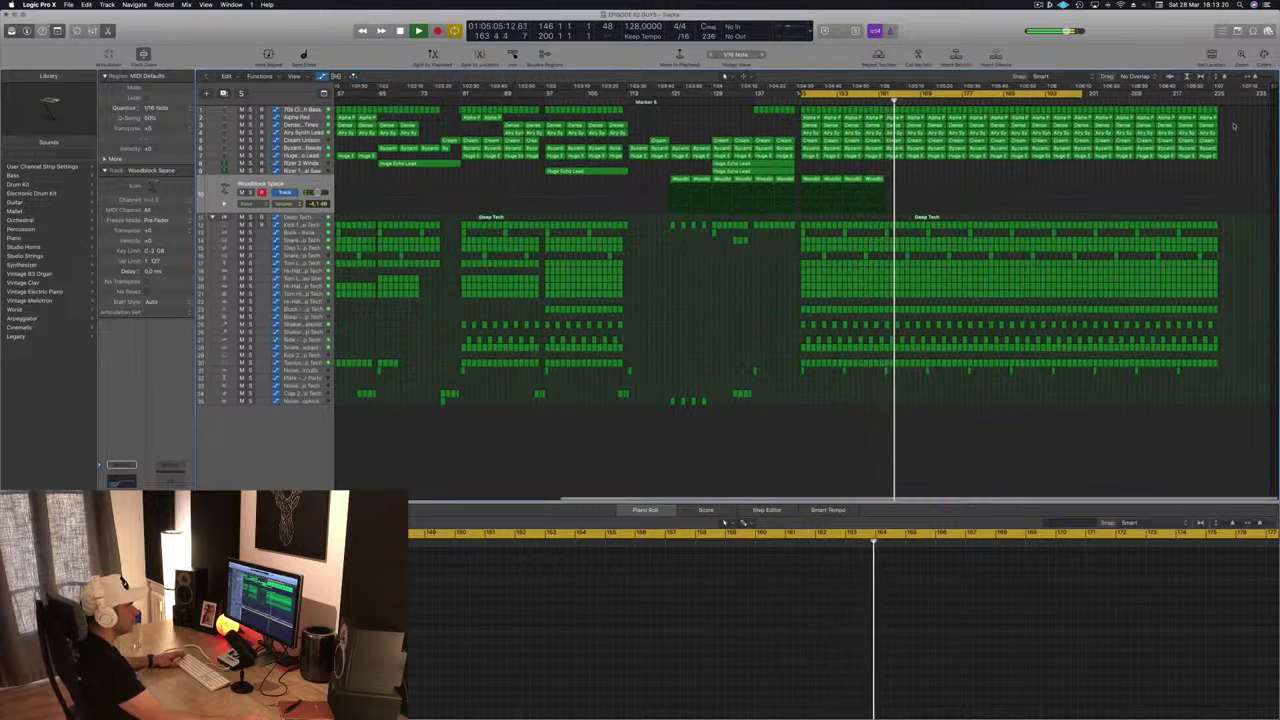
Delete the regions on all tracks from bar 210 to the end of the drop, including the remaining 70s Classic Synth Bass regions.
drag(1236, 112, 1138, 381)
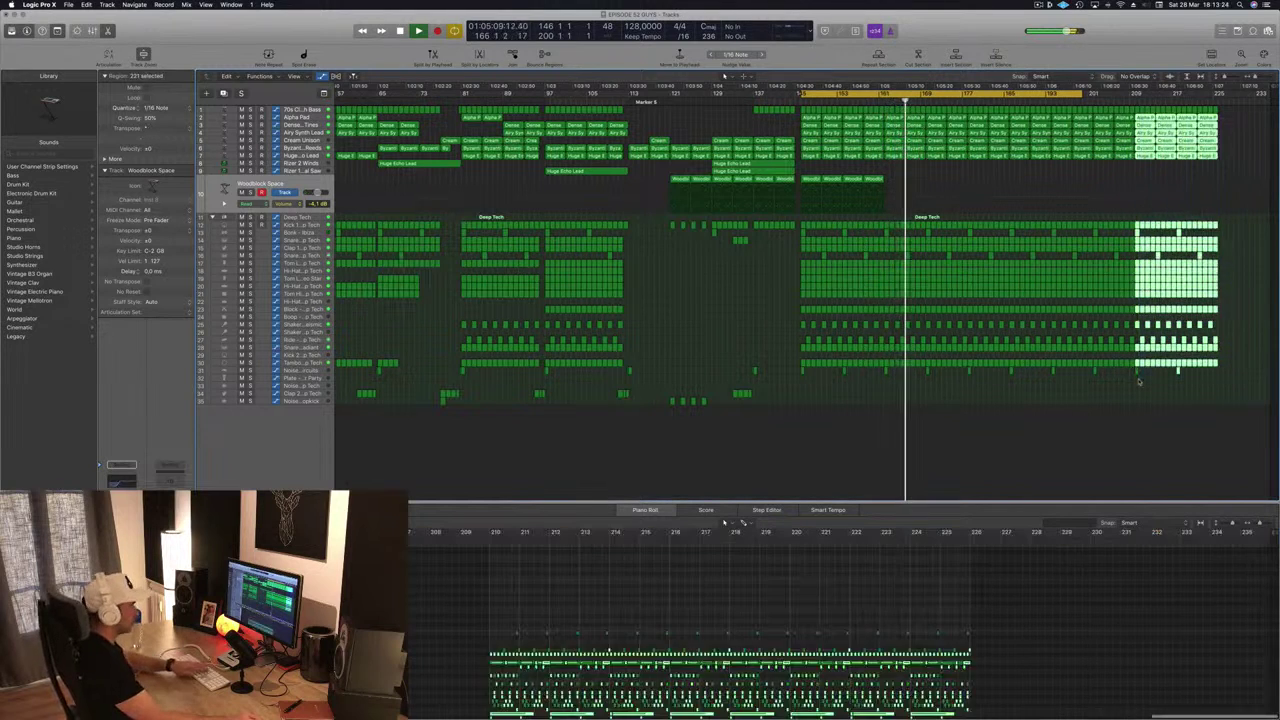
key(Delete)
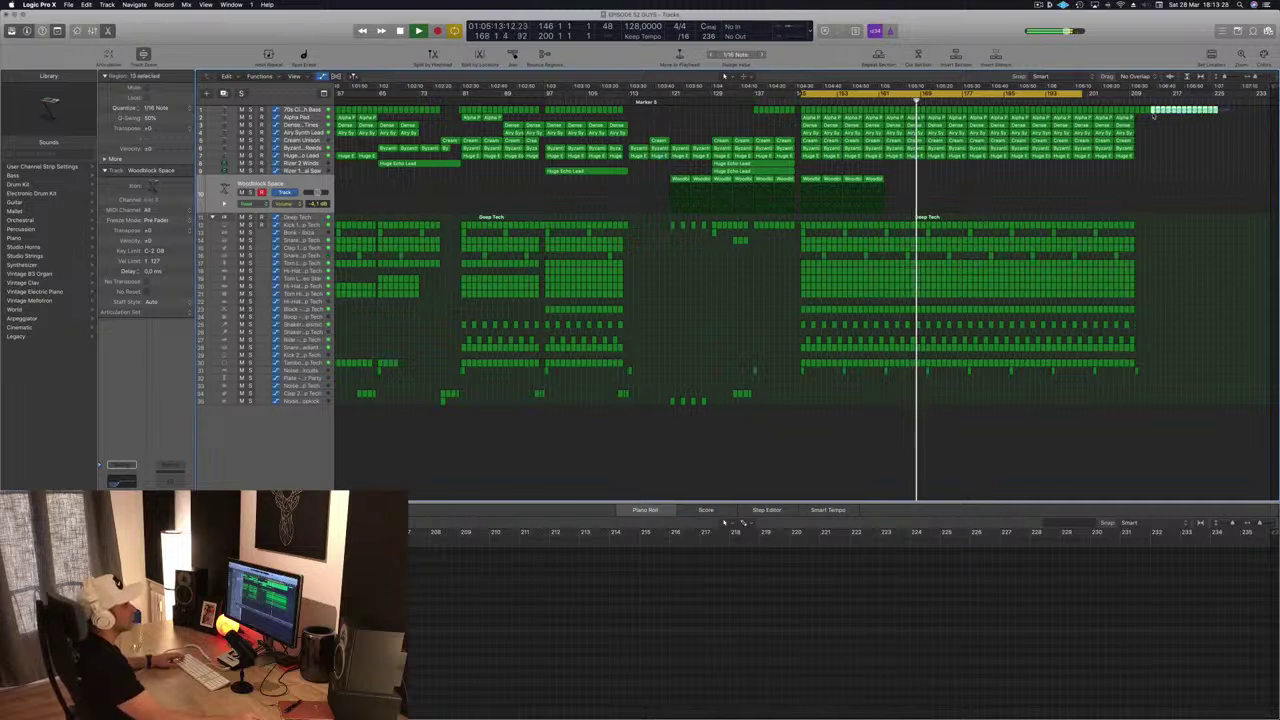
drag(1139, 117, 1139, 117)
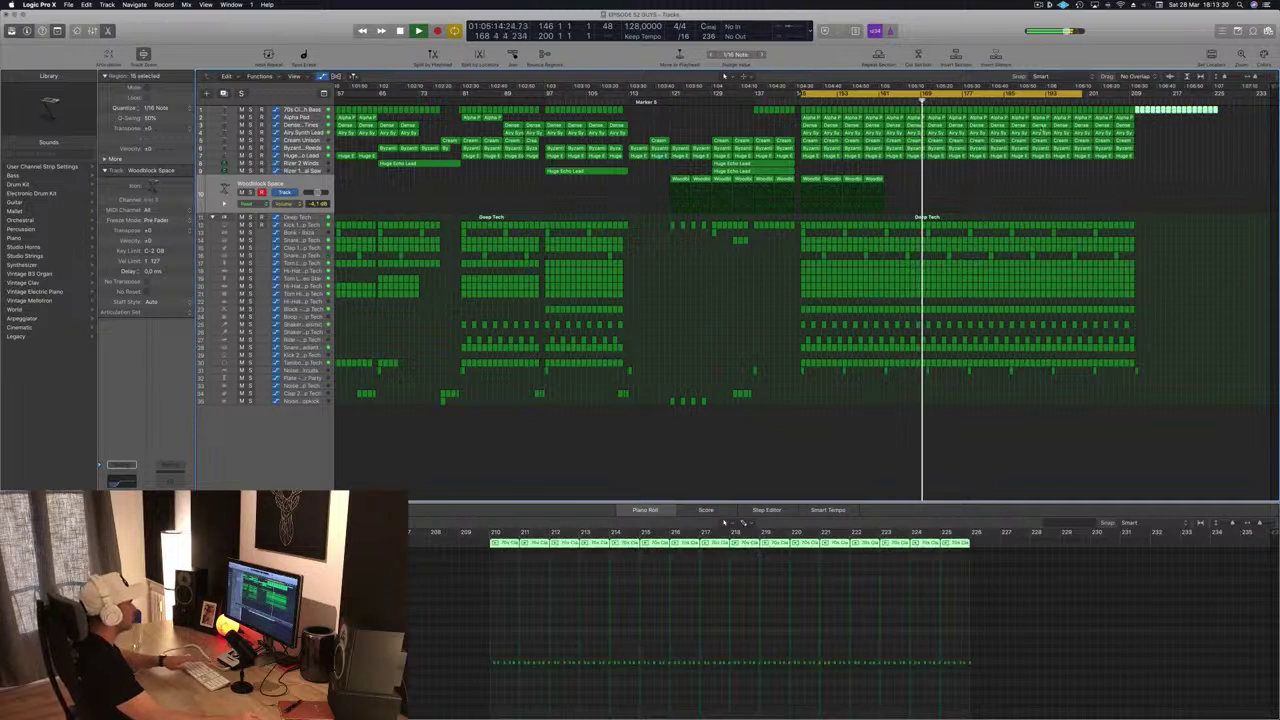
key(Delete)
Set the cycle range to bars 162 to 178 and play that part of the drop.
scroll(792, 166, left, 10)
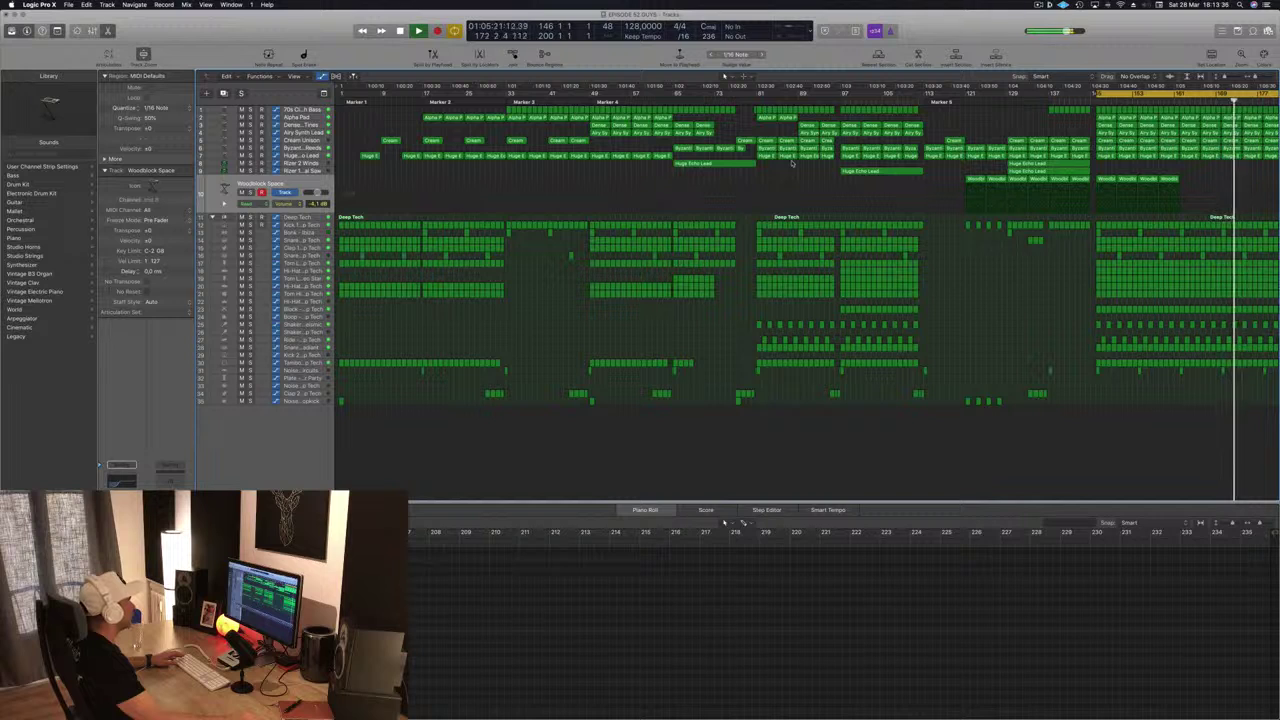
scroll(792, 165, right, 8)
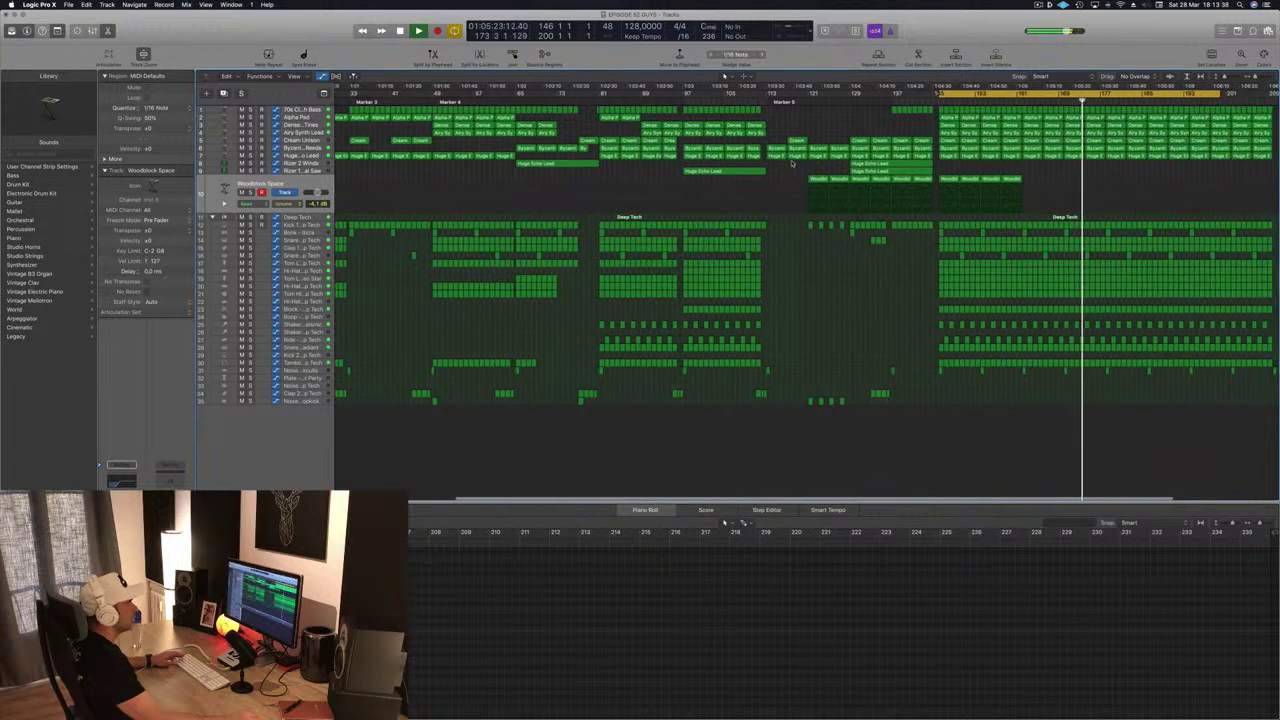
scroll(792, 165, left, 6)
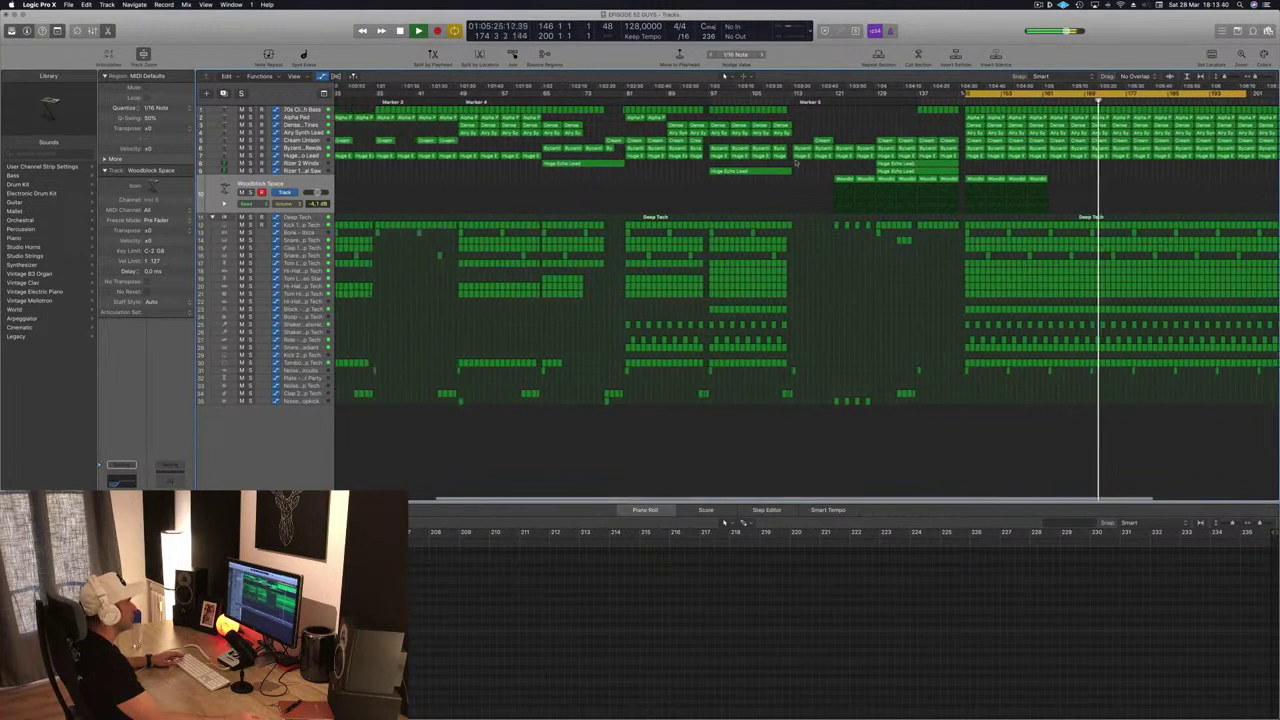
scroll(795, 162, right, 6)
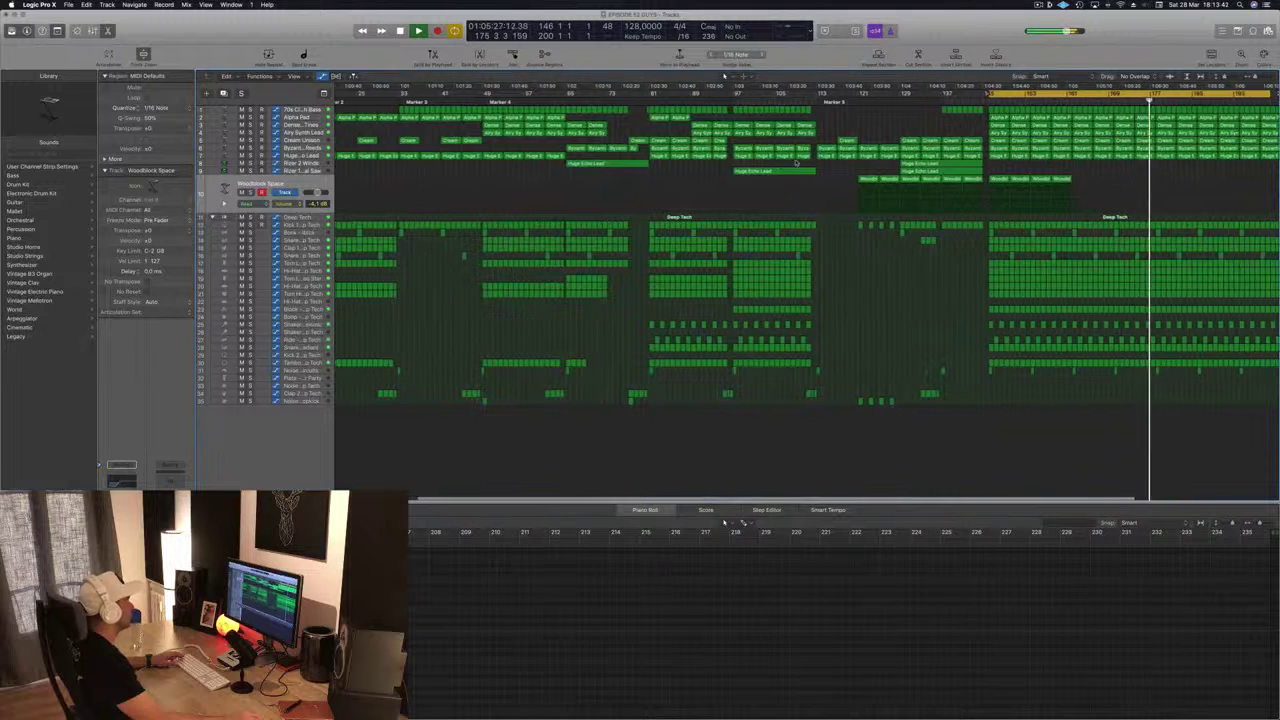
scroll(795, 162, right, 1)
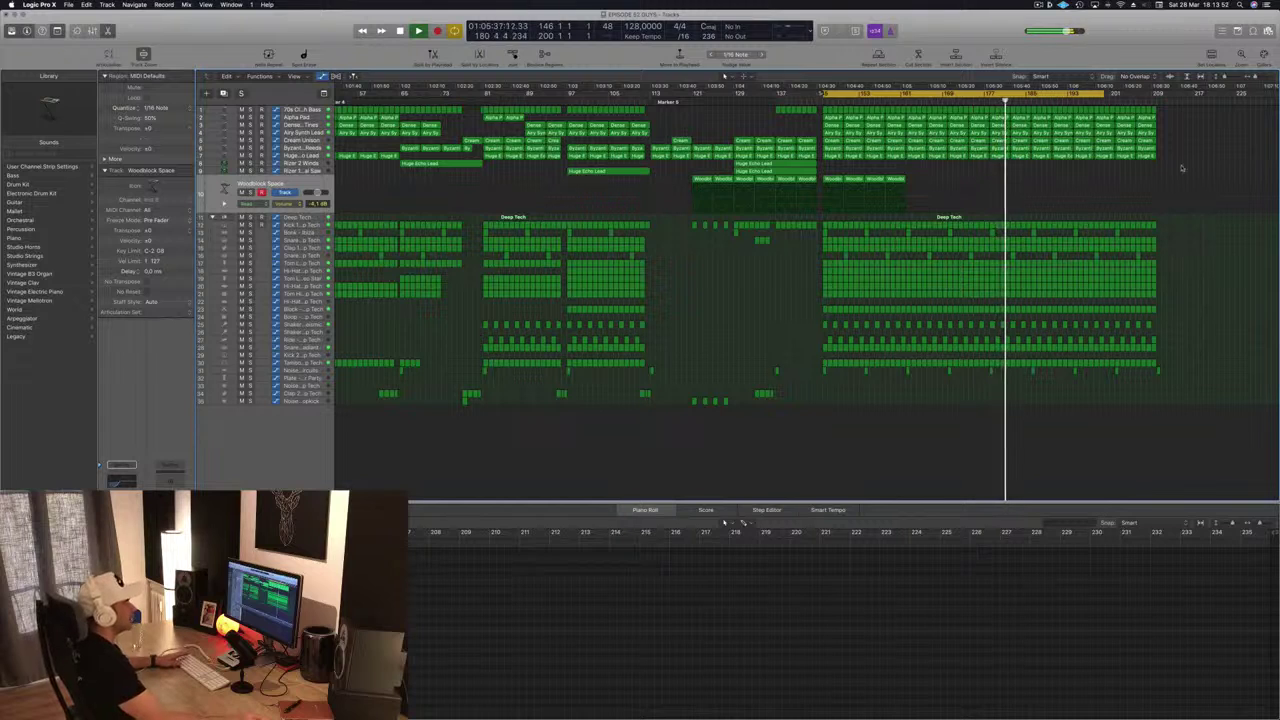
drag(1106, 93, 951, 96)
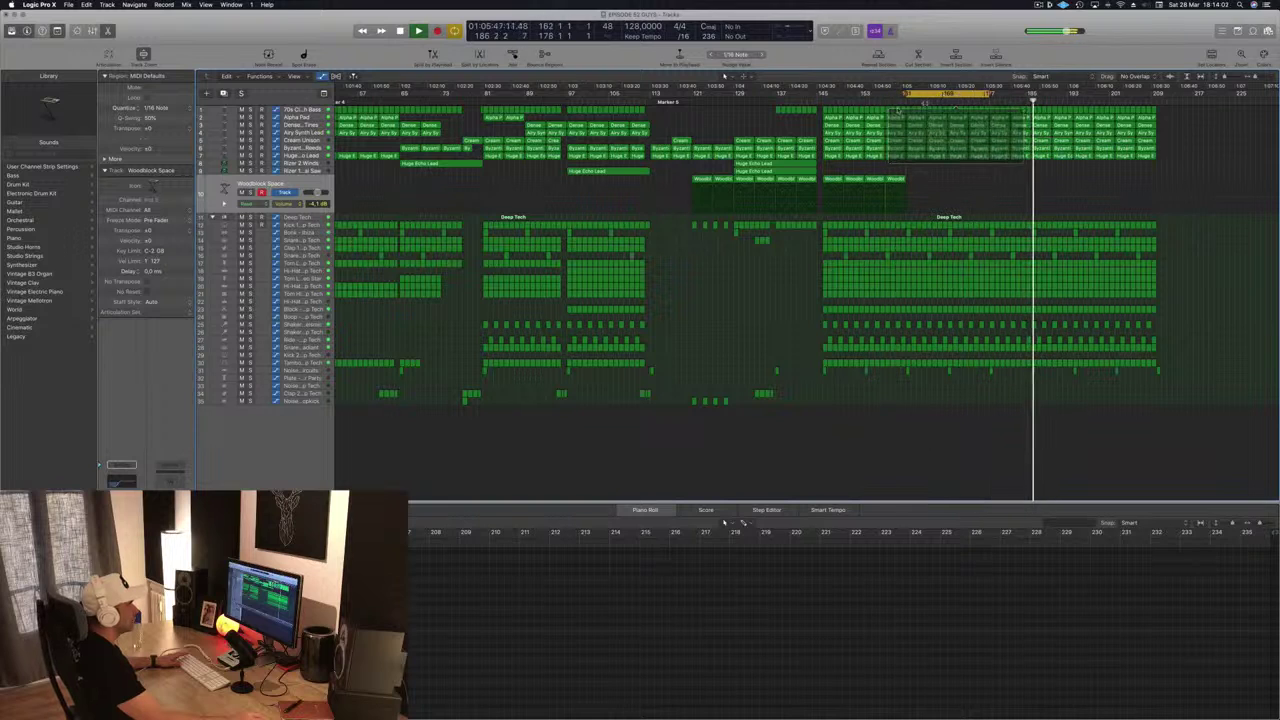
key(space)
key(space)
key(super+Right)
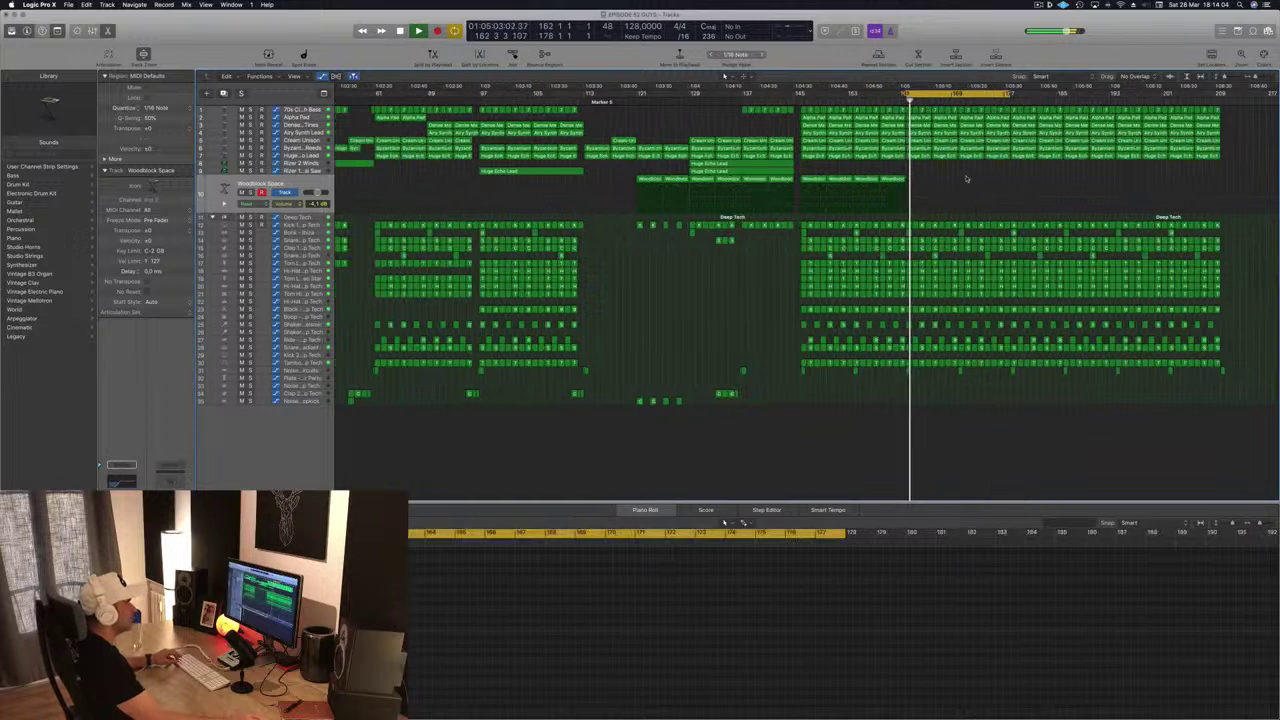
scroll(966, 178, left, 1)
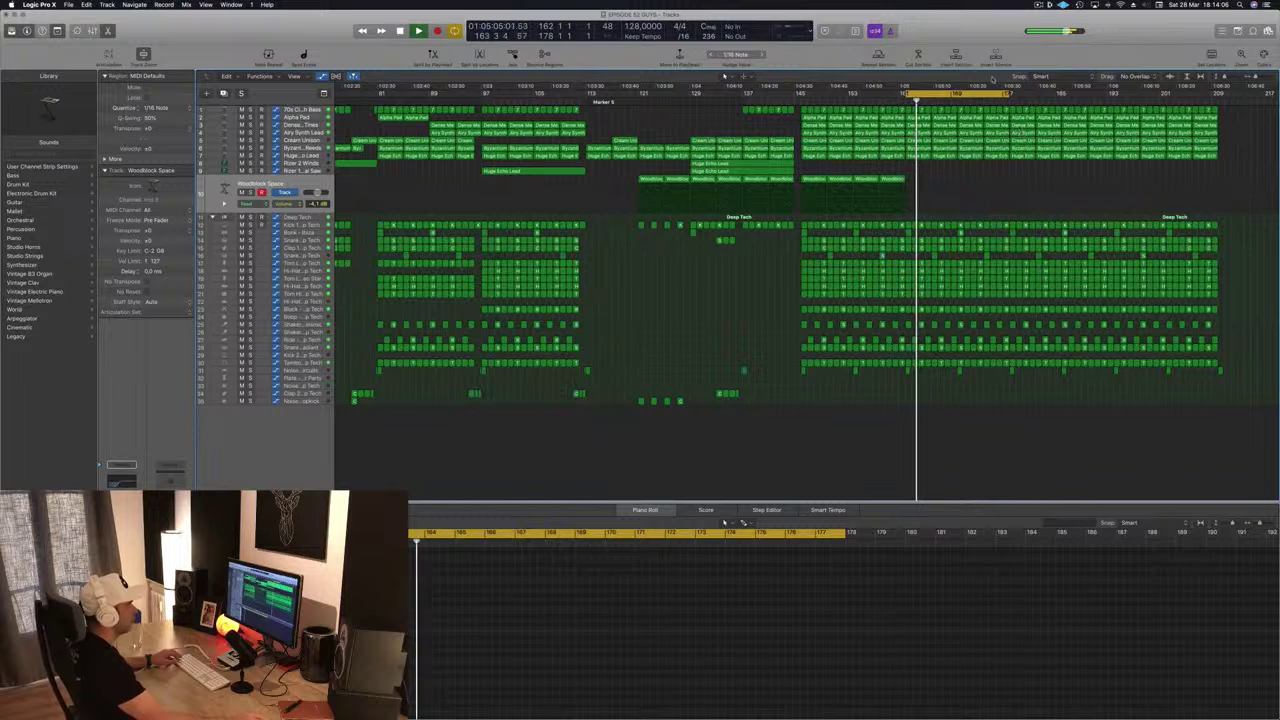
Move the cycle range to start at bar 178 and delete the first three Byzantium Reeds and Huge Echo Lead regions from there.
drag(968, 93, 1078, 93)
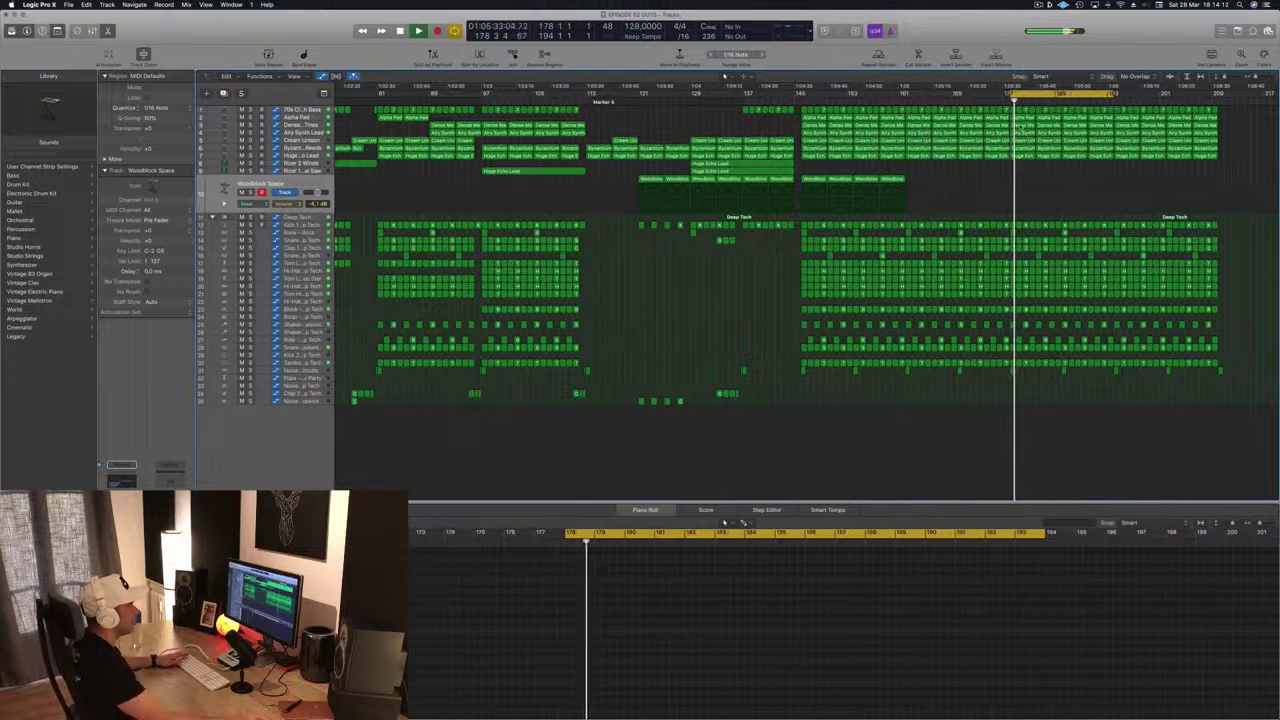
click(1025, 157)
key(Delete)
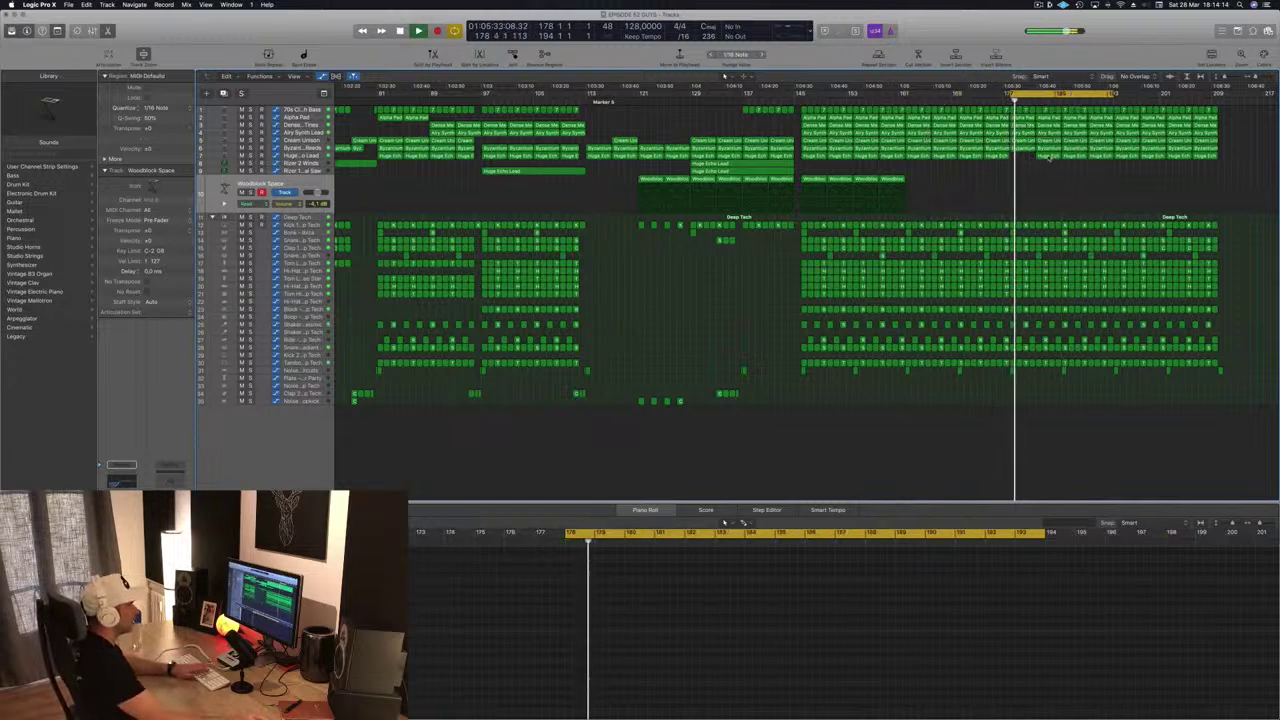
click(1048, 157)
key(Delete)
click(1071, 157)
key(Delete)
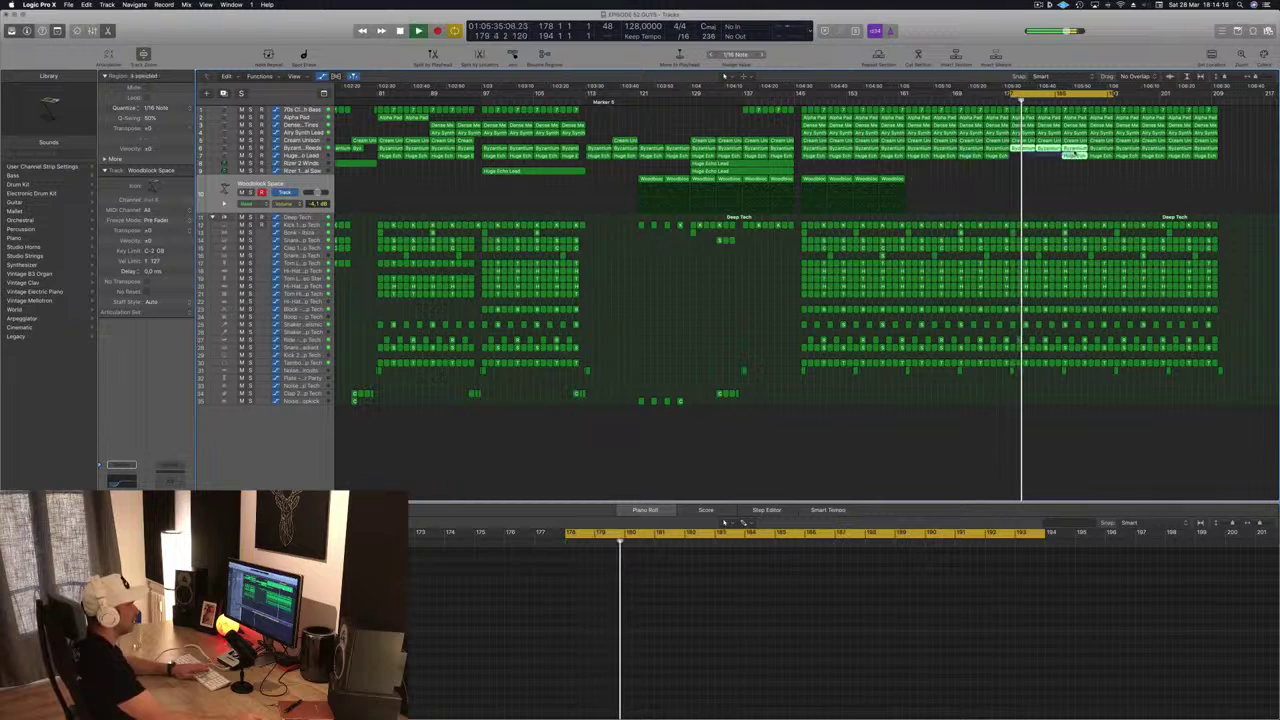
key(Delete)
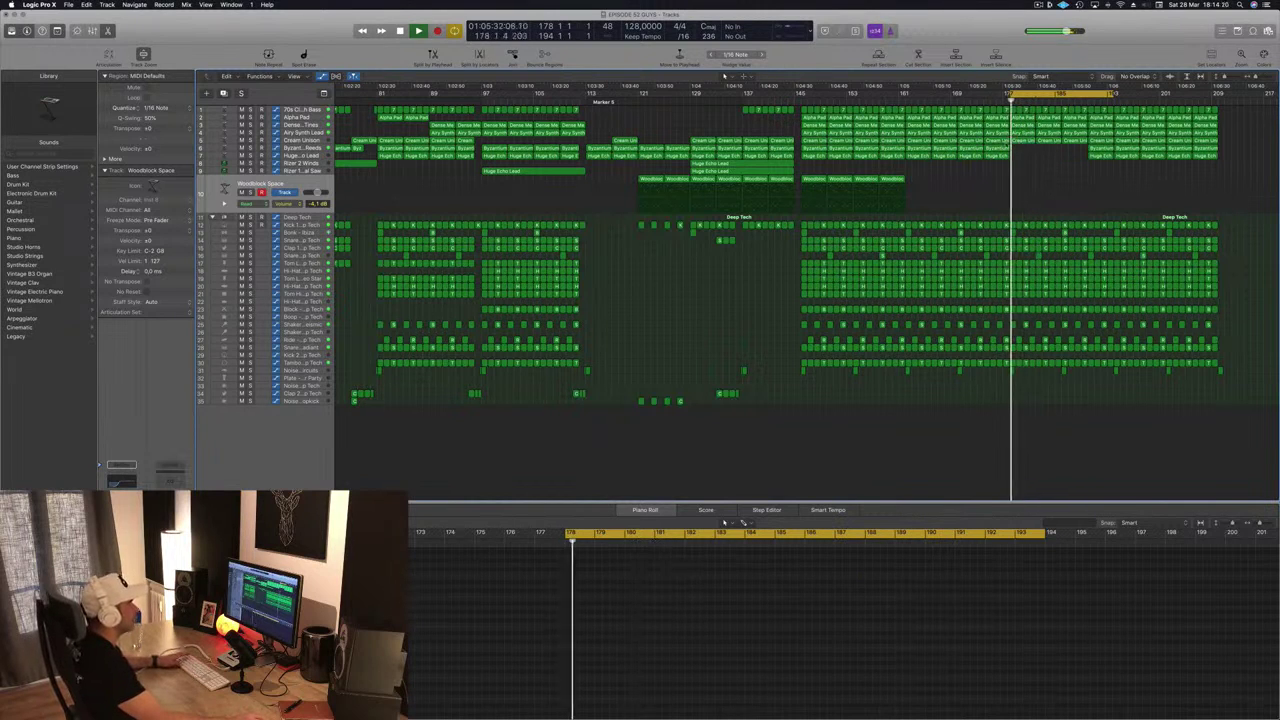
Select the Cream Unison regions from bar 178 and audition the track, soloed briefly, then within the mix from about bar 130.
click(1022, 141)
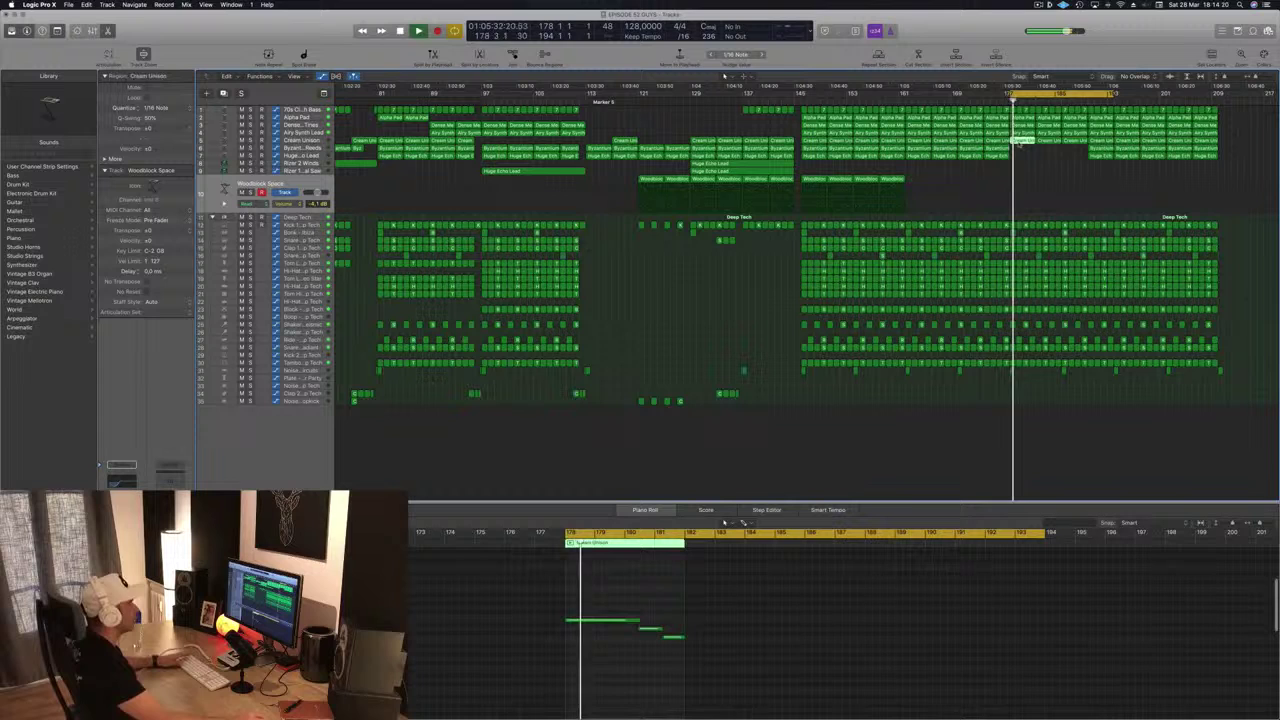
click(303, 141)
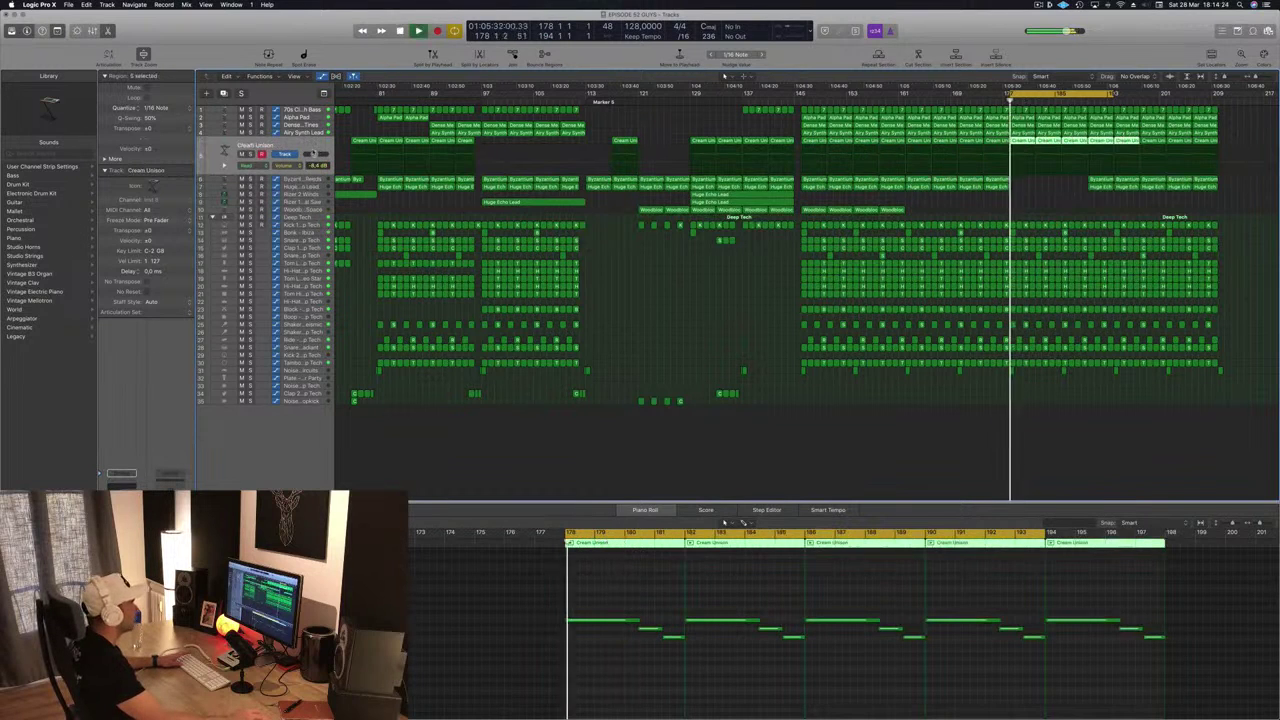
key(s)
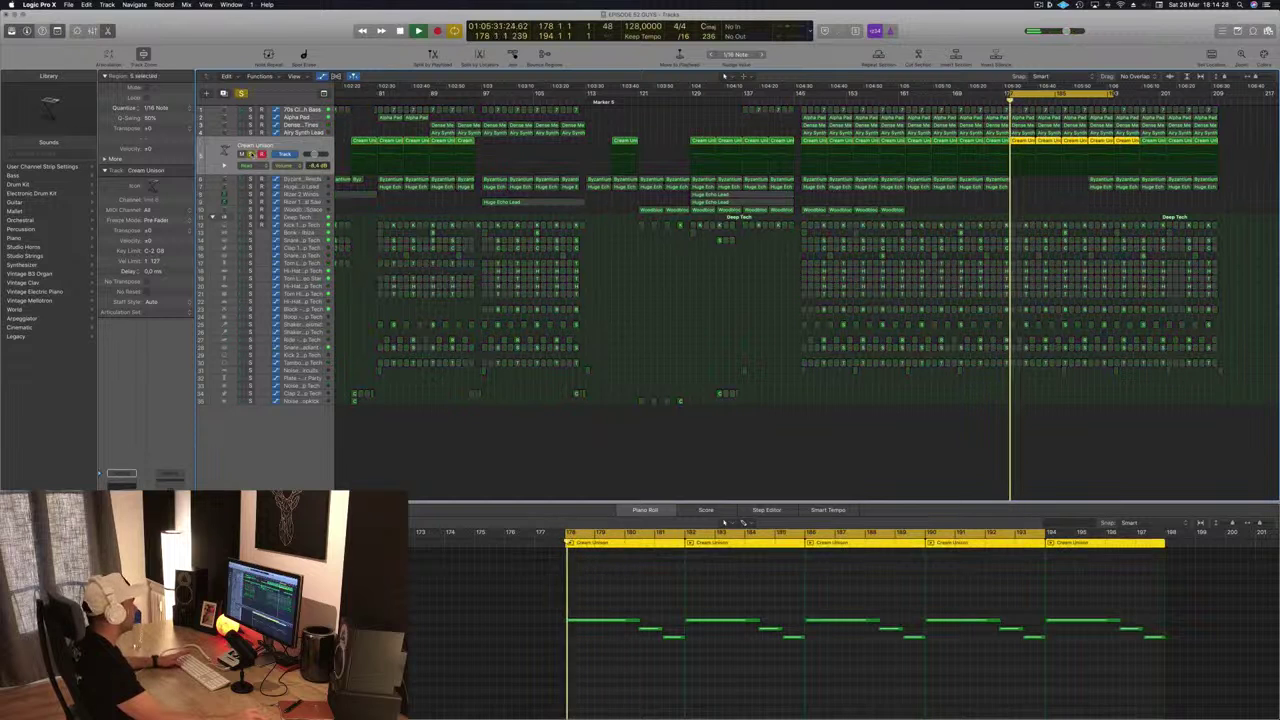
key(s)
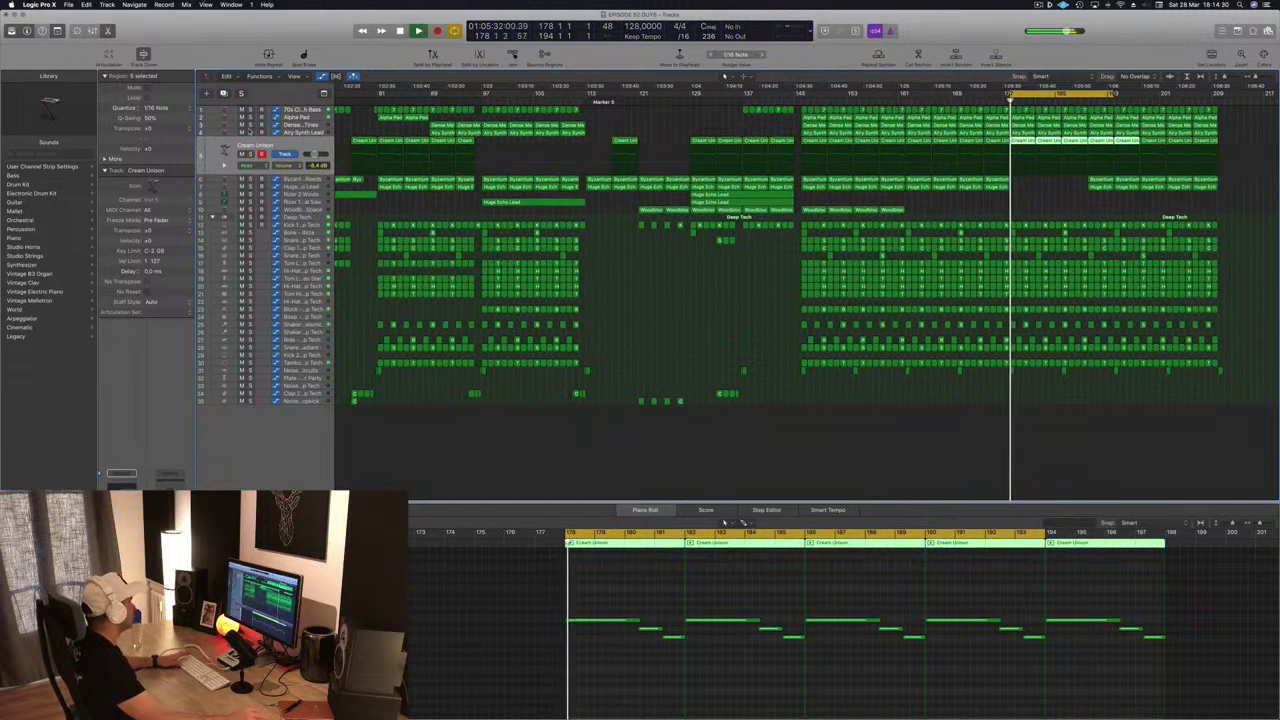
click(288, 166)
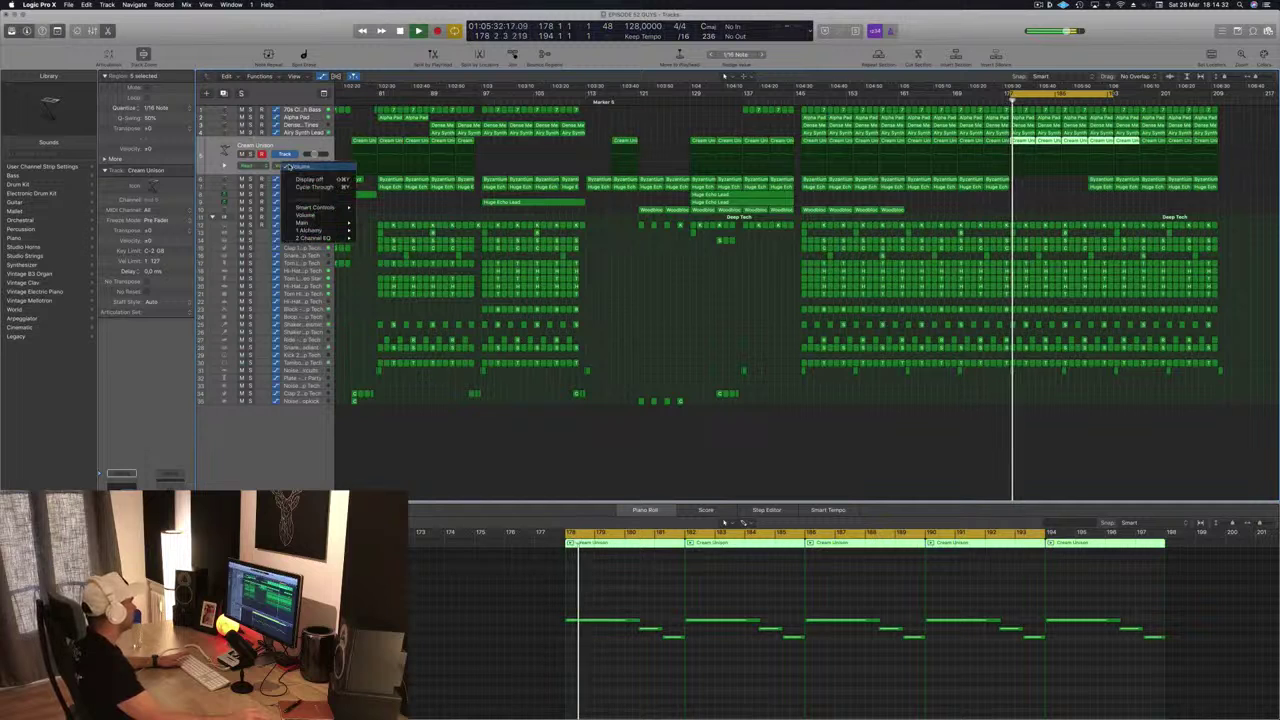
click(301, 166)
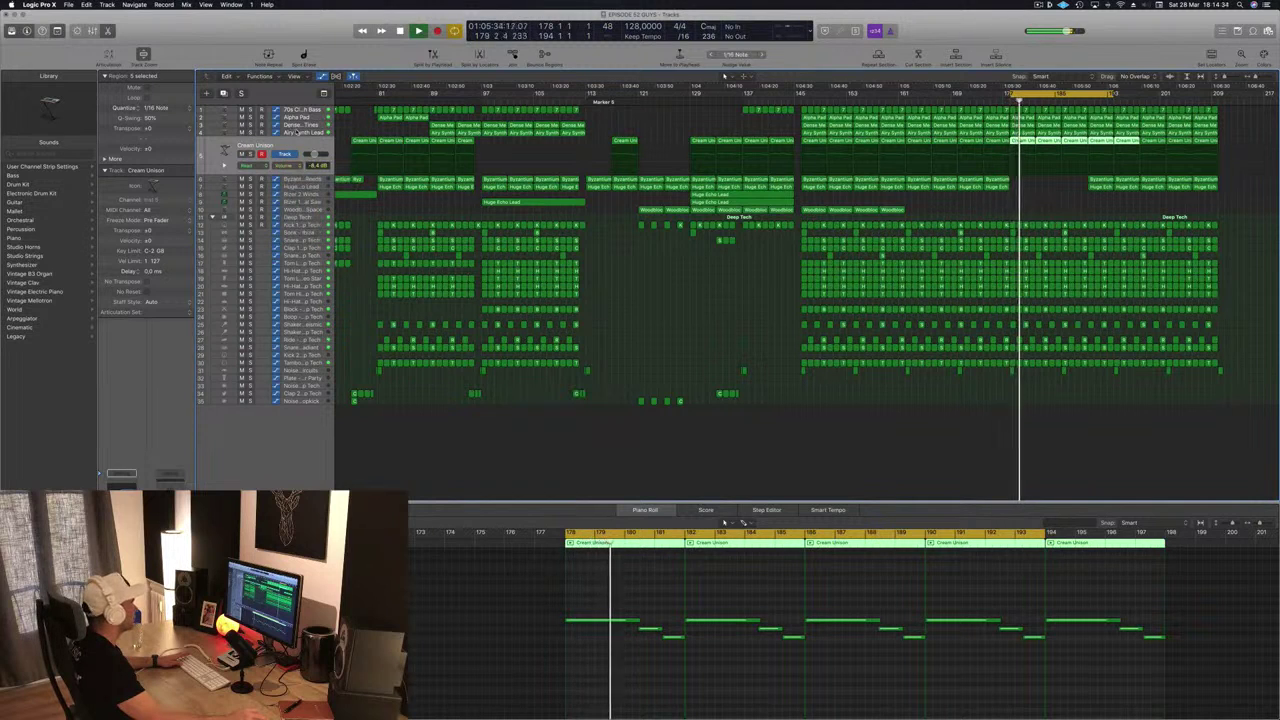
click(691, 100)
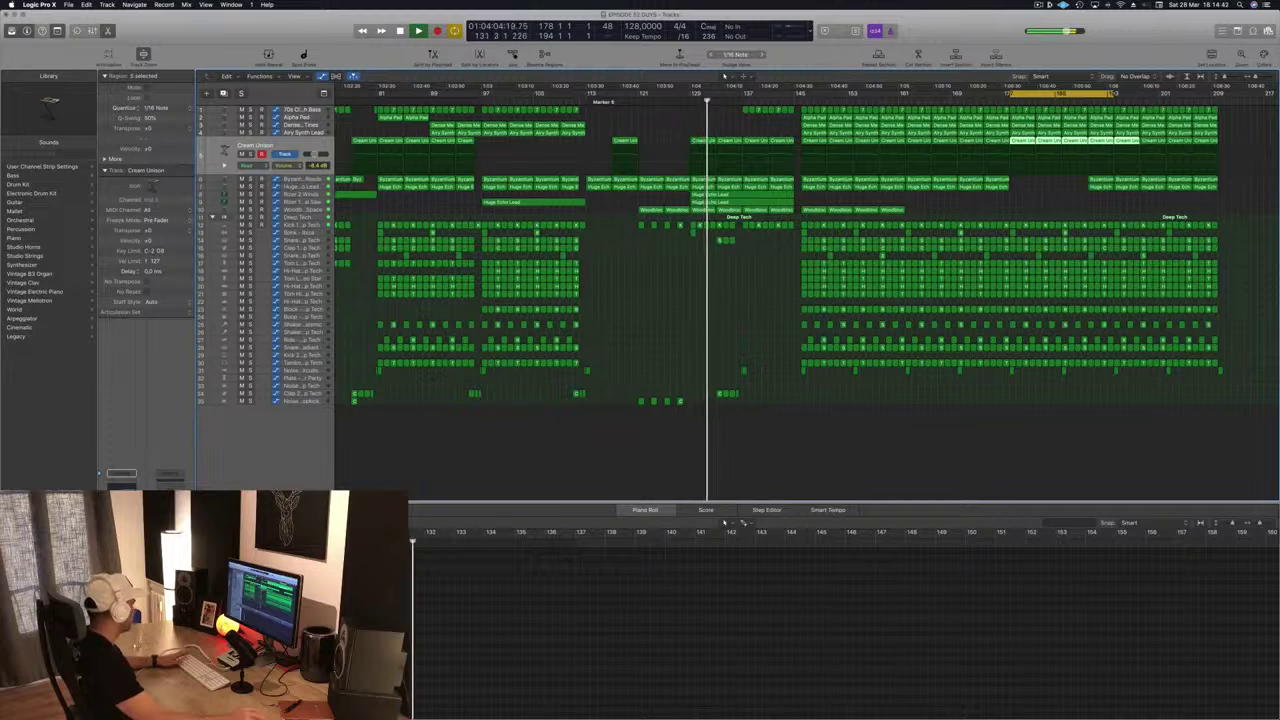
Open the Cream Unison track's Alchemy instrument, reload the Cream Unison preset and close the plug-in window.
key(v)
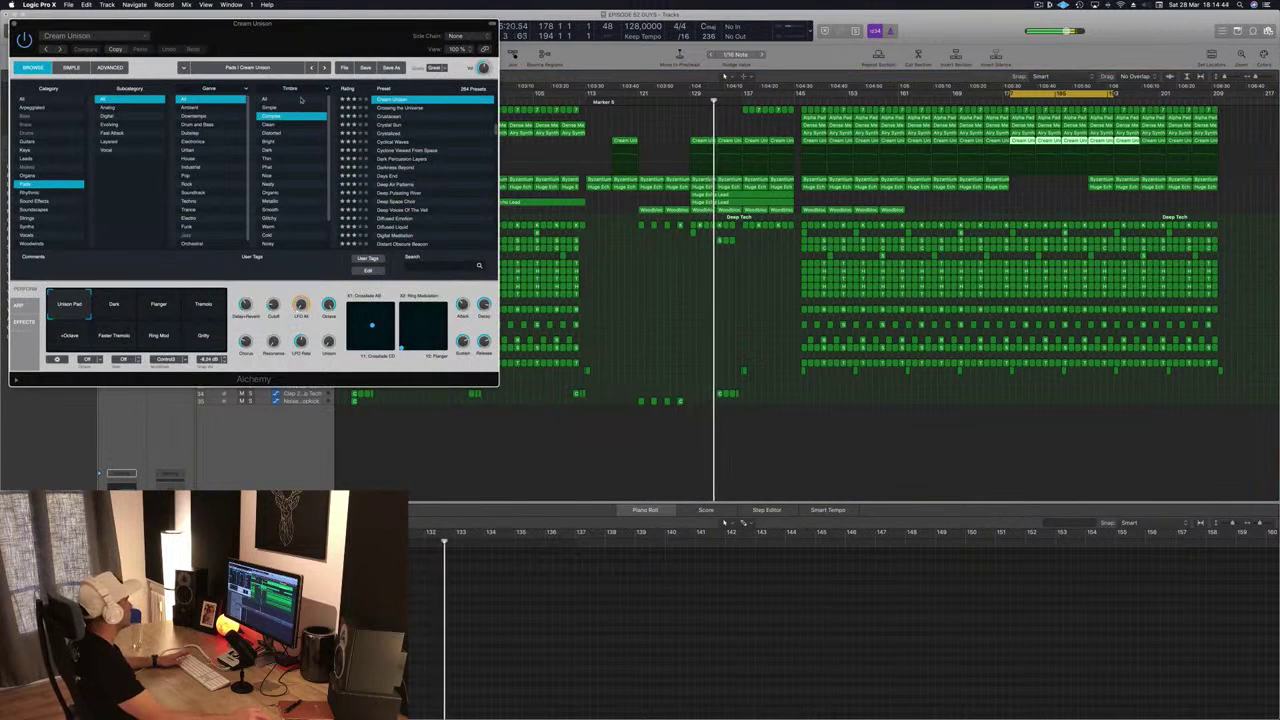
drag(340, 40, 841, 232)
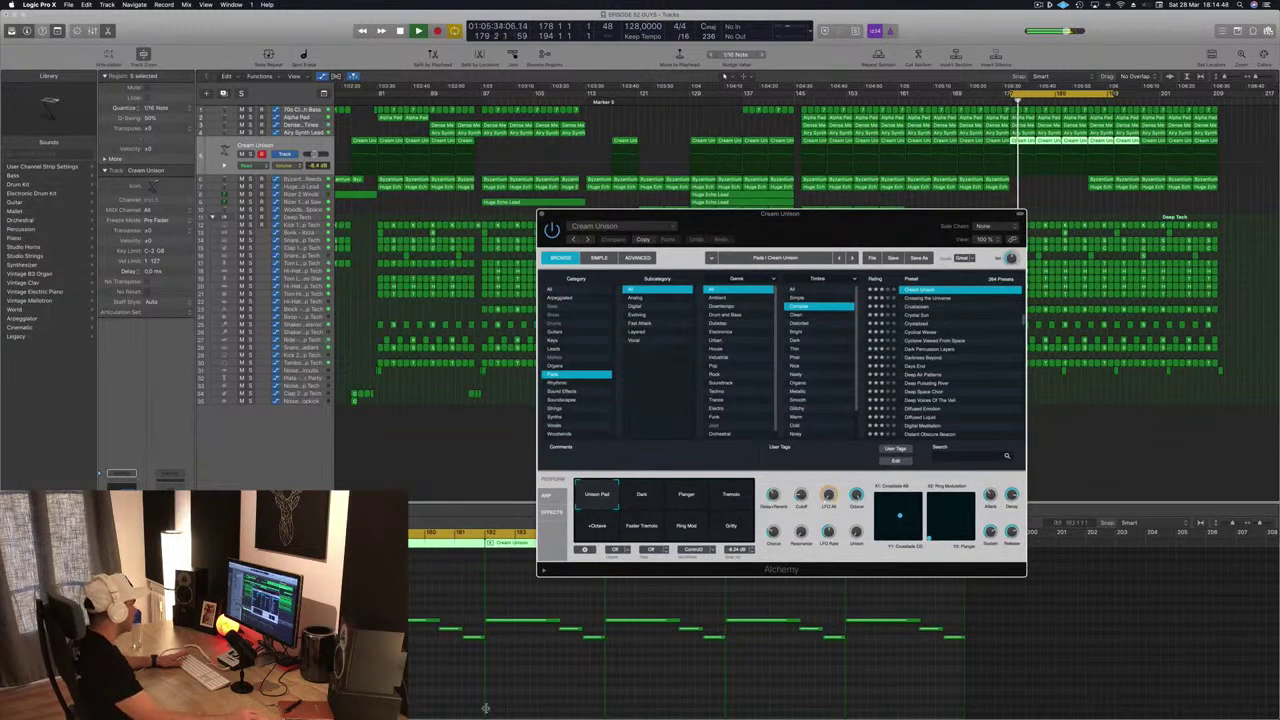
click(439, 697)
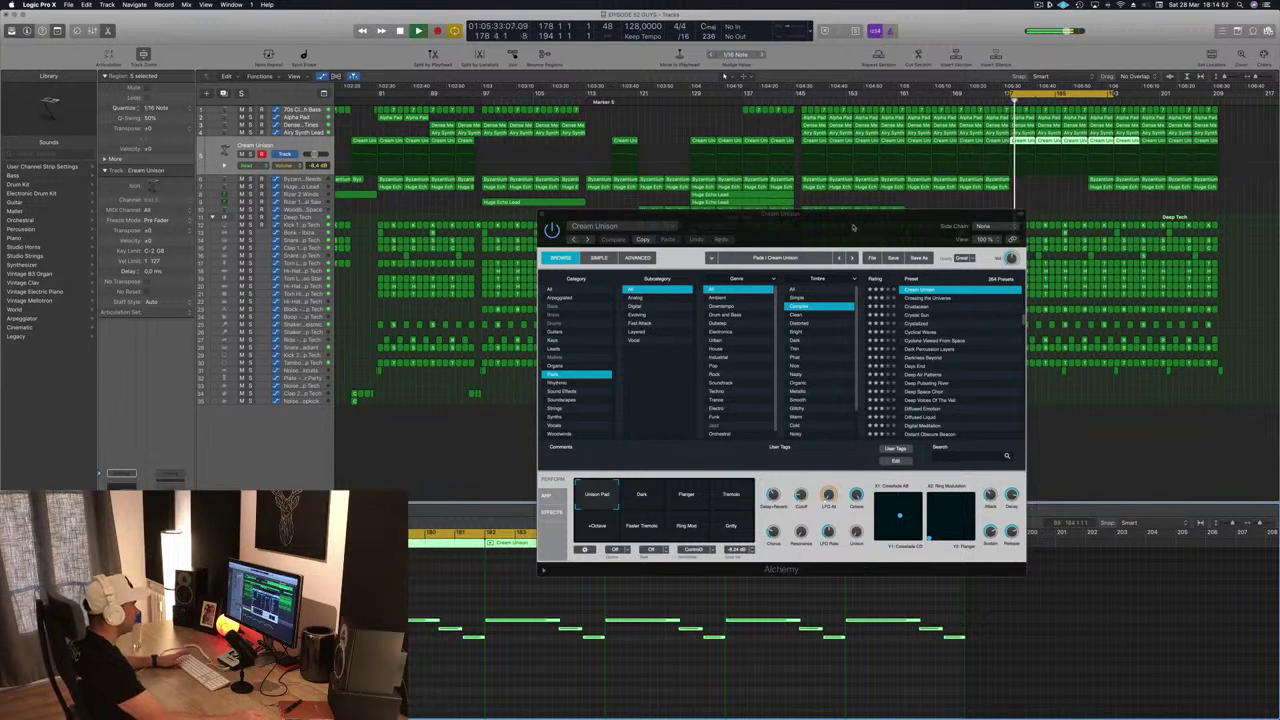
drag(853, 227, 780, 242)
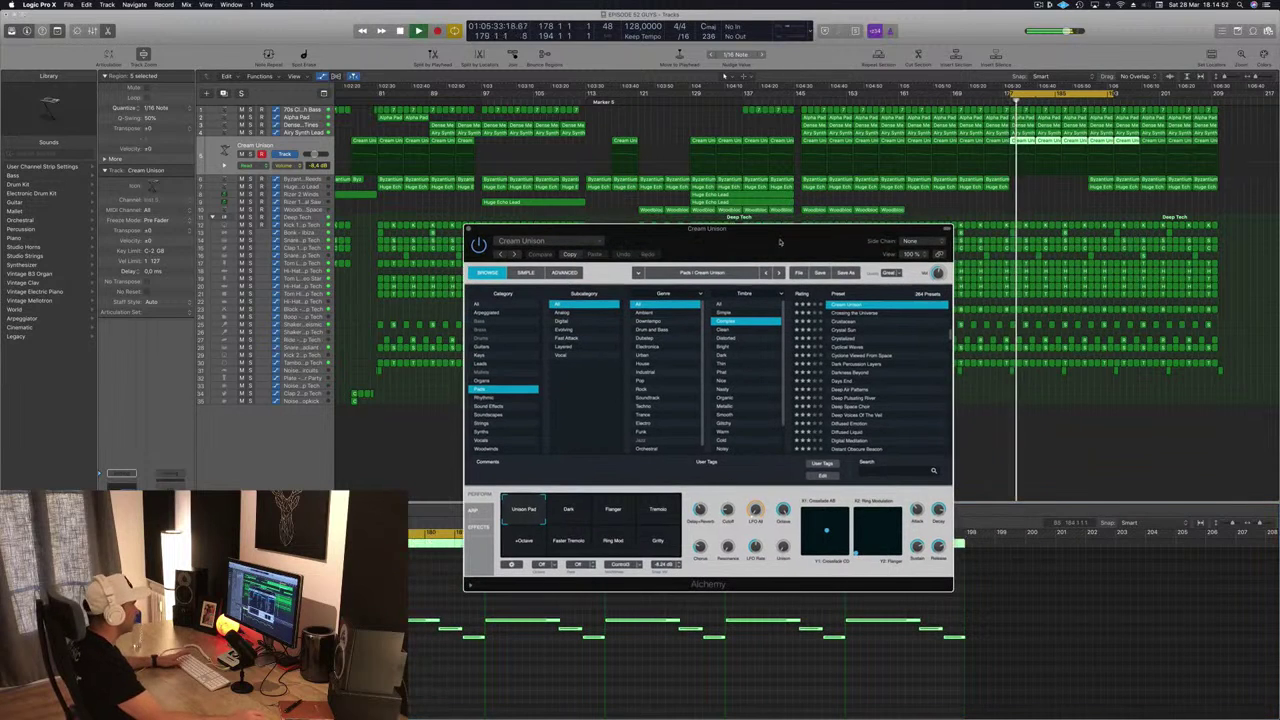
click(836, 313)
click(850, 304)
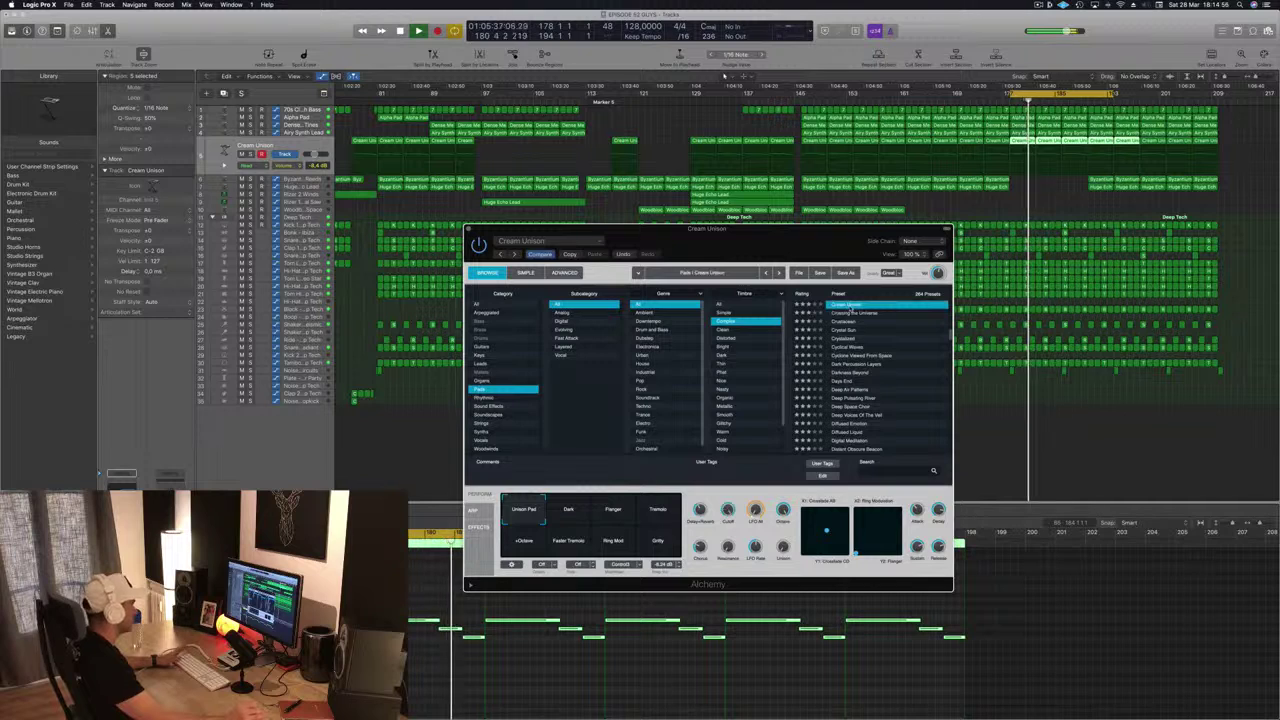
key(space)
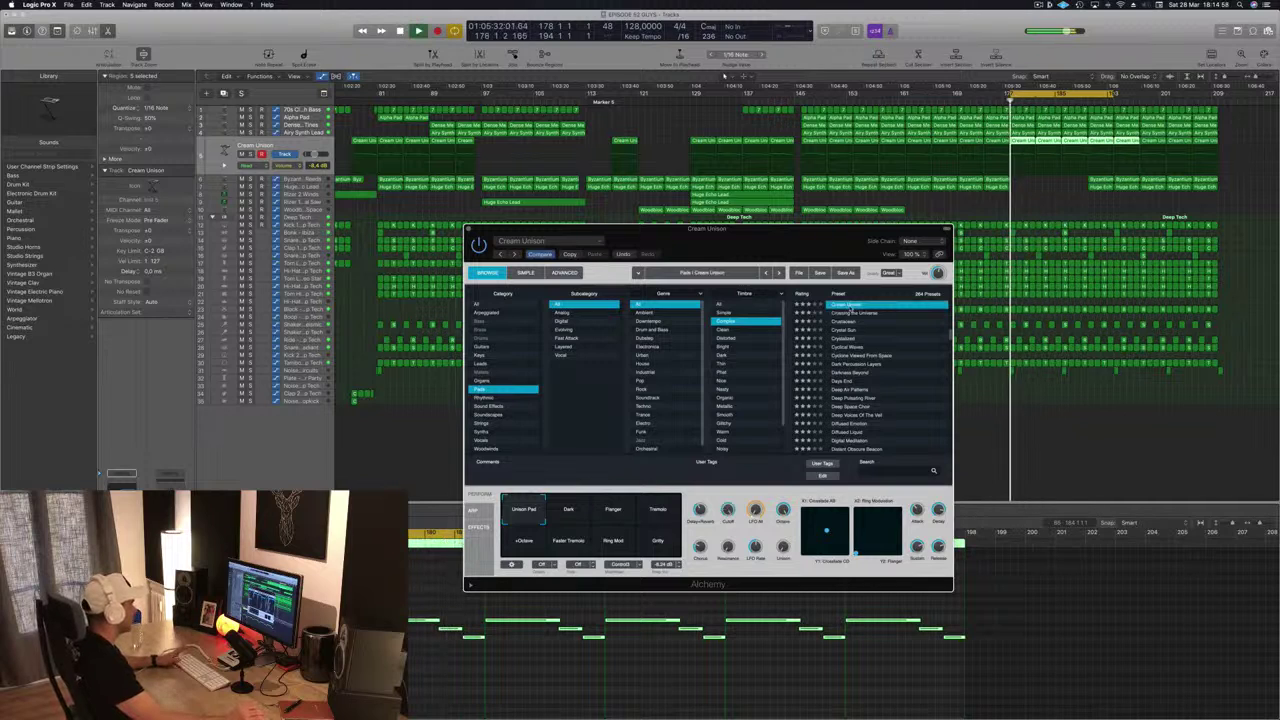
drag(466, 230, 438, 236)
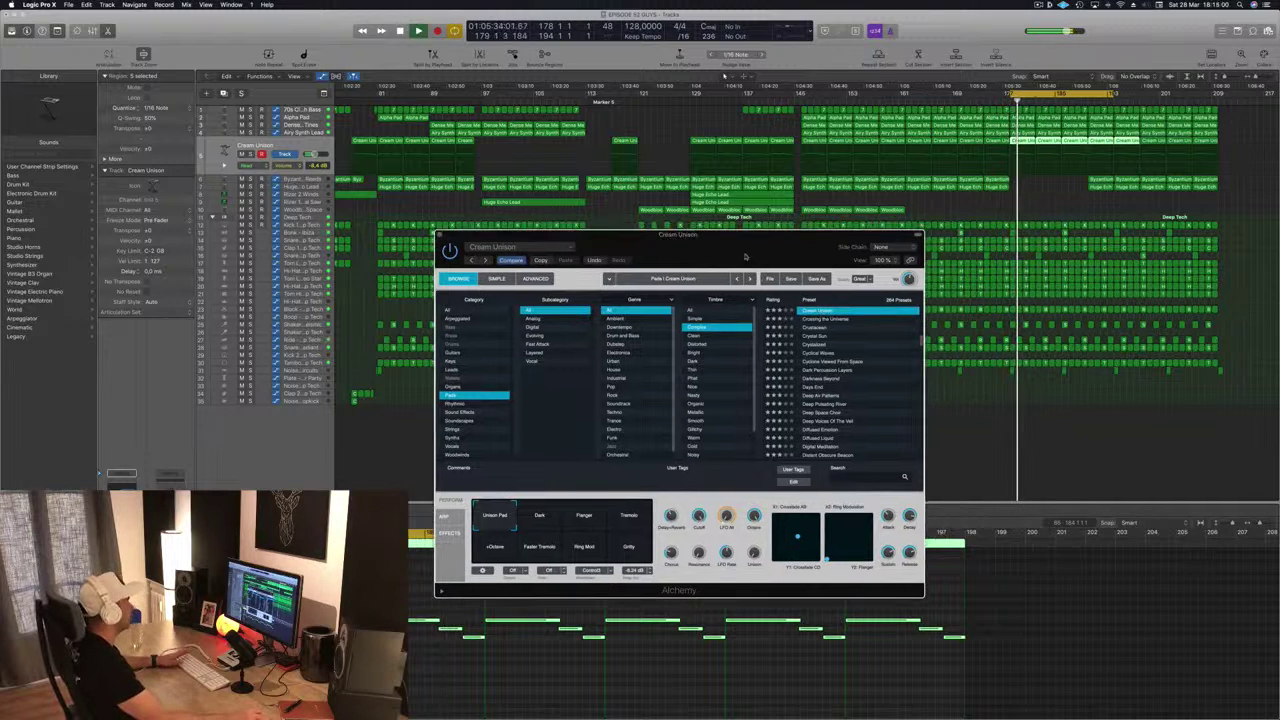
click(438, 236)
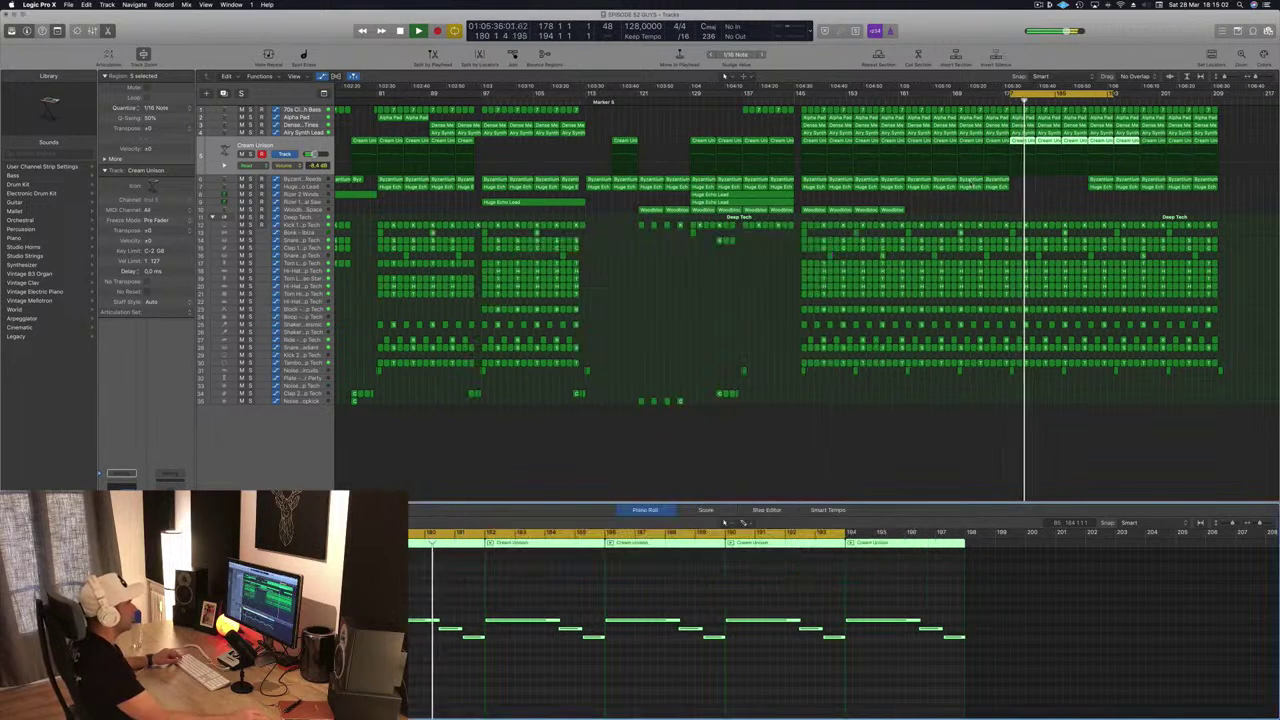
Delete the remaining Byzantium Reeds and Huge Echo Lead regions after bar 178, and the Cream Unison regions from bar 194 on.
key(super+Left)
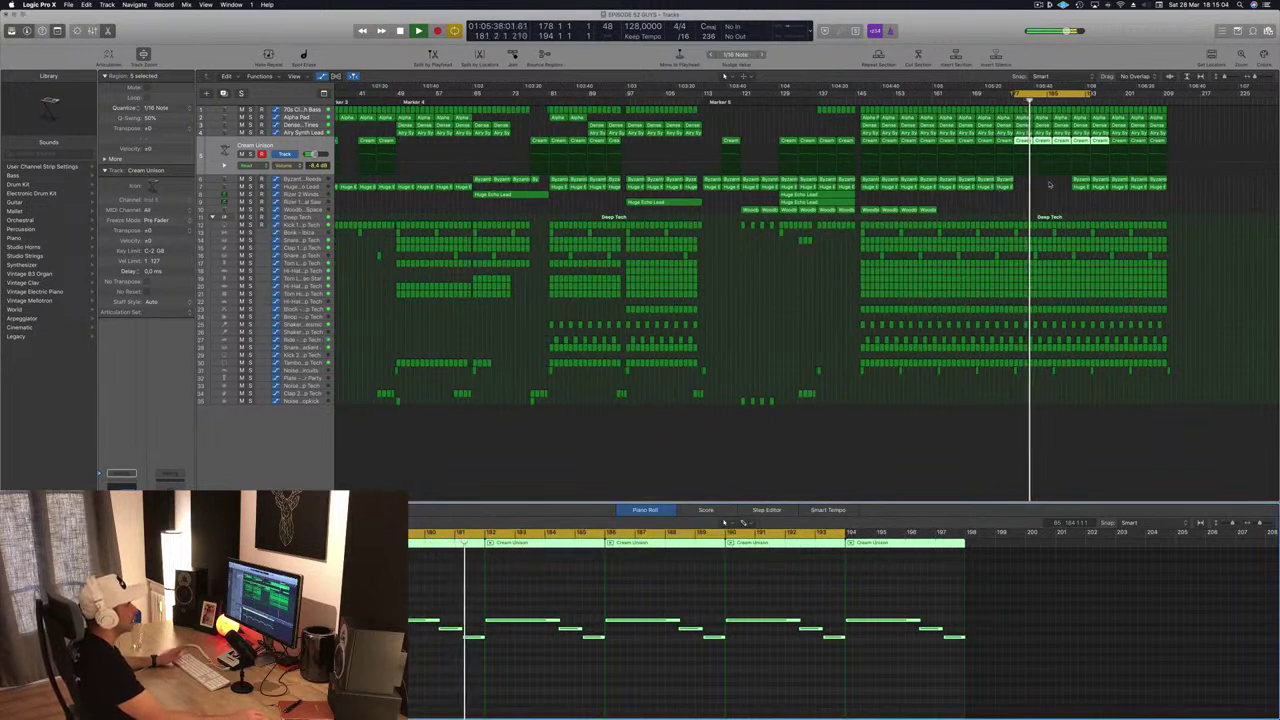
drag(1054, 186, 1181, 184)
key(Delete)
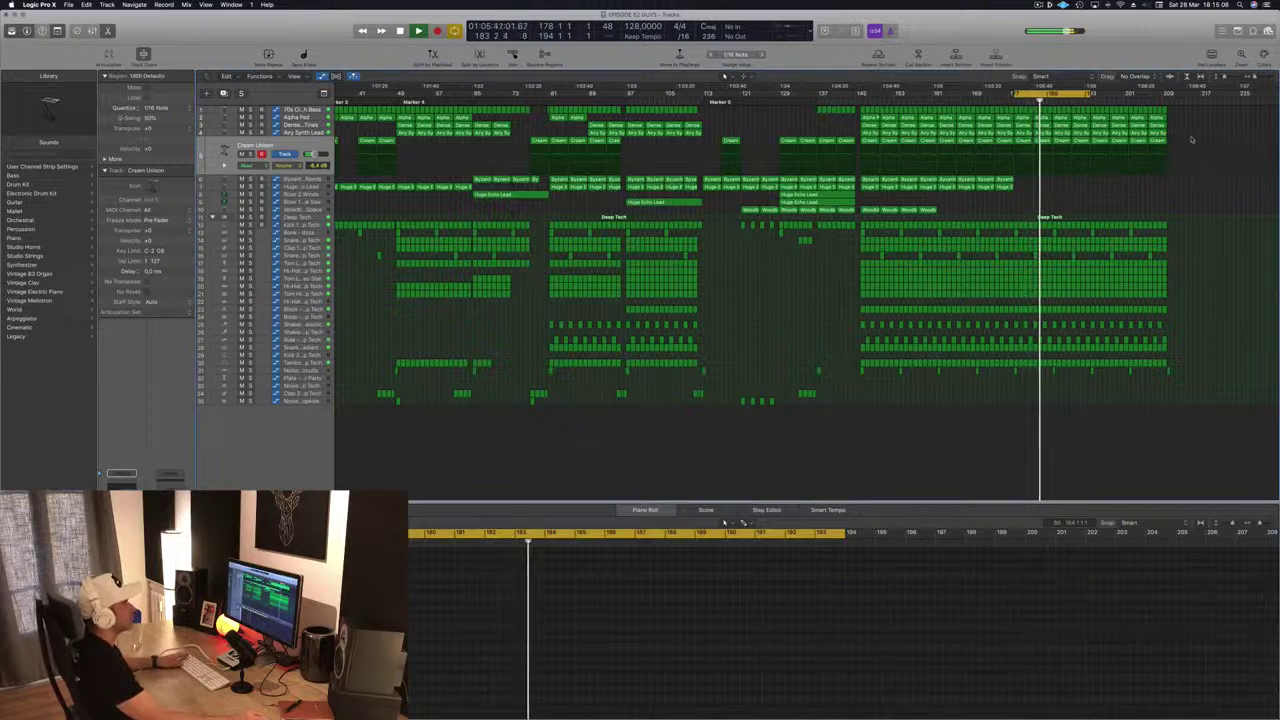
drag(1191, 139, 1101, 144)
key(Delete)
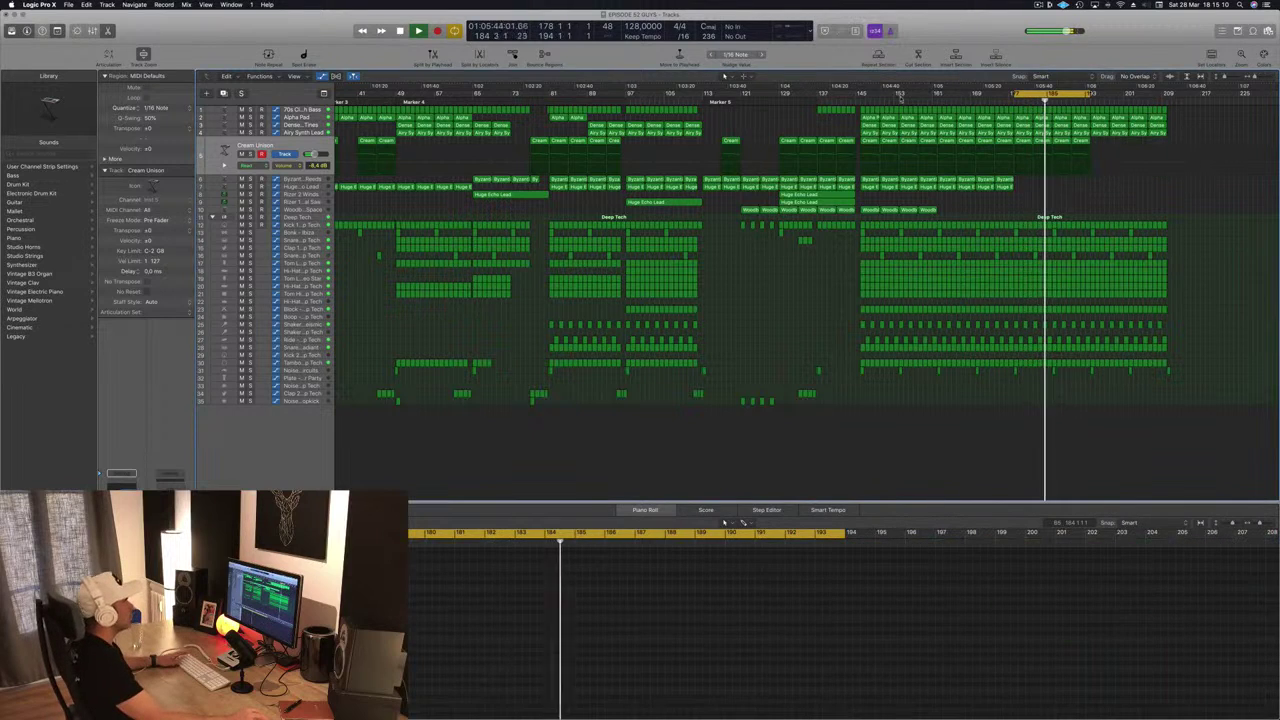
Delete the Cream Unison regions between bars 146 and 178 of the drop.
click(864, 150)
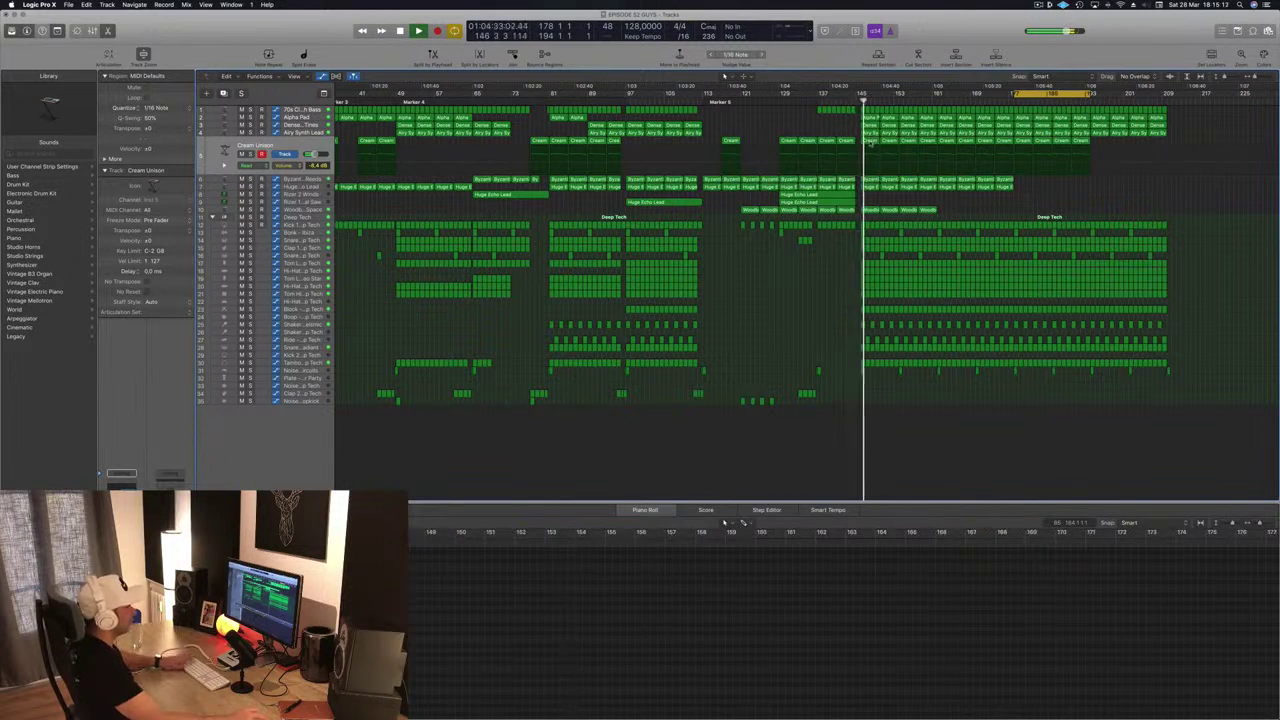
click(908, 141)
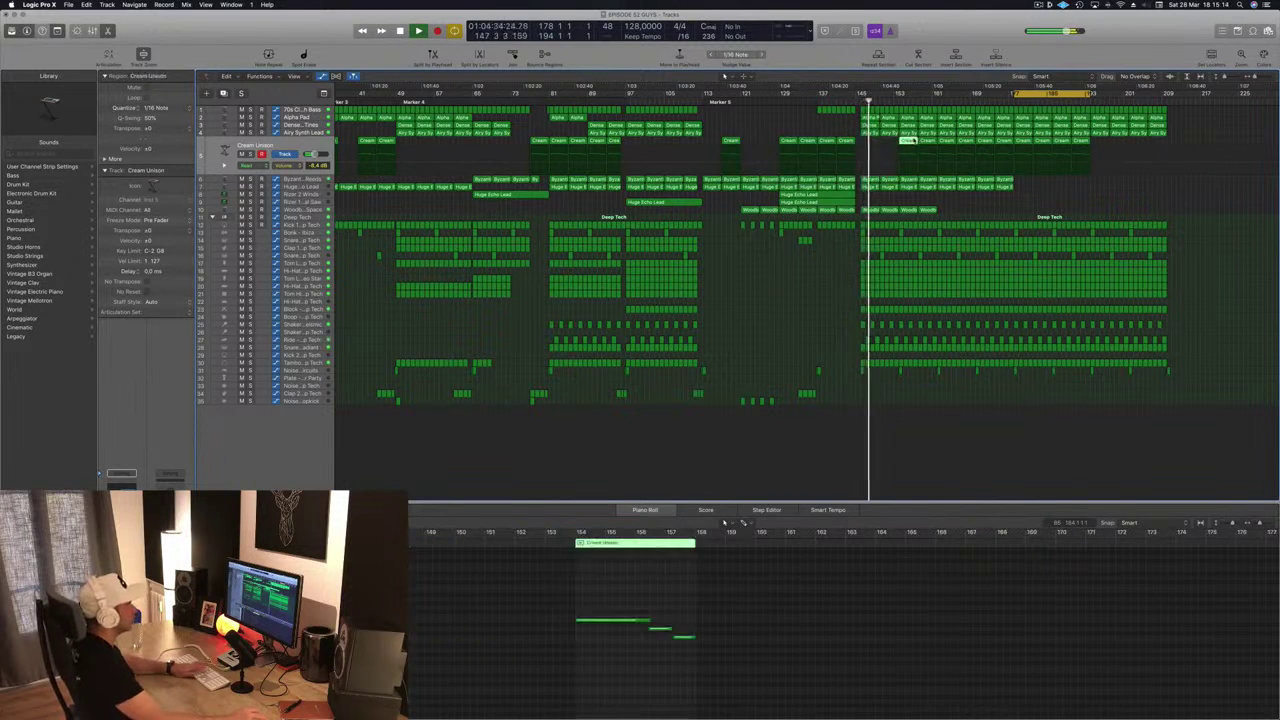
key(Delete)
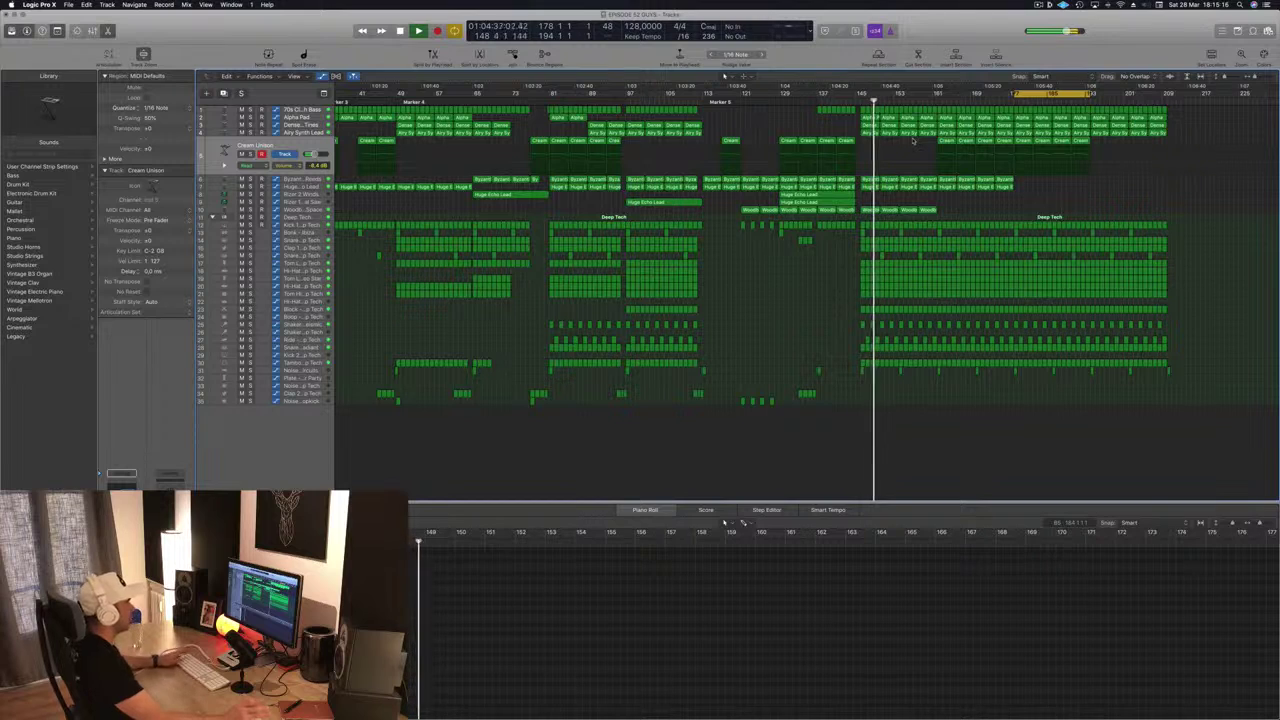
key(space)
key(space)
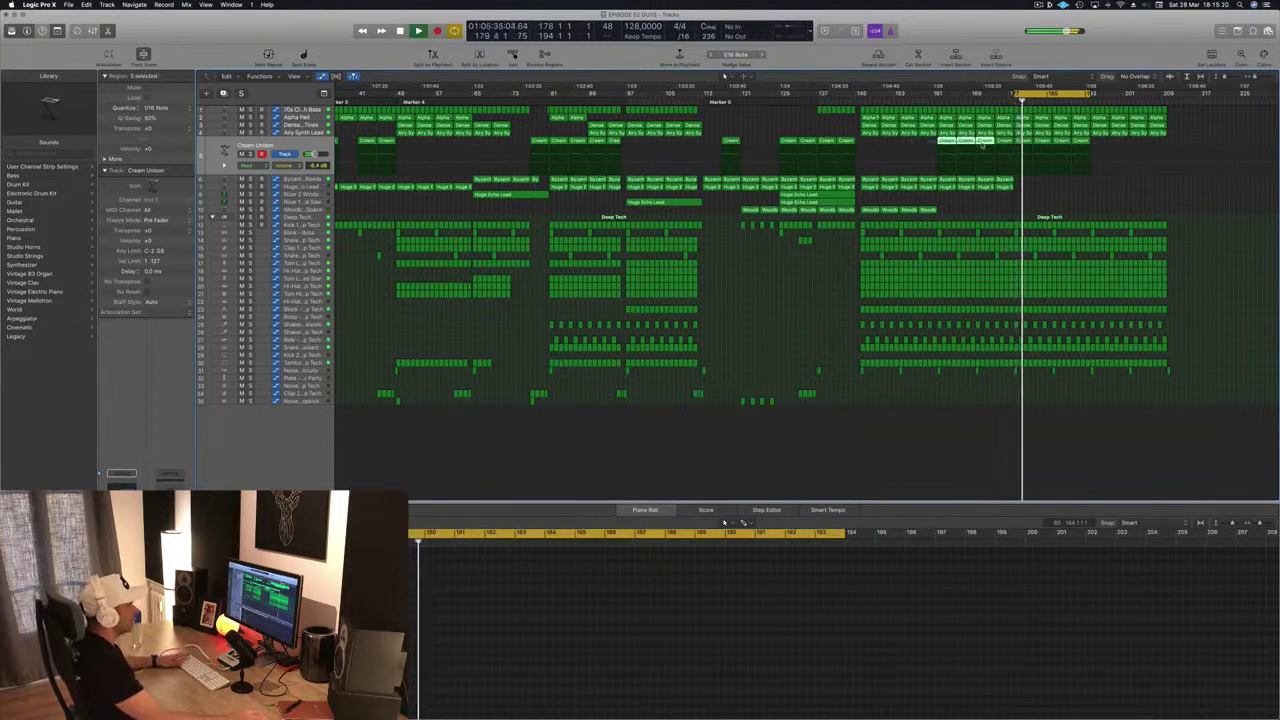
key(Delete)
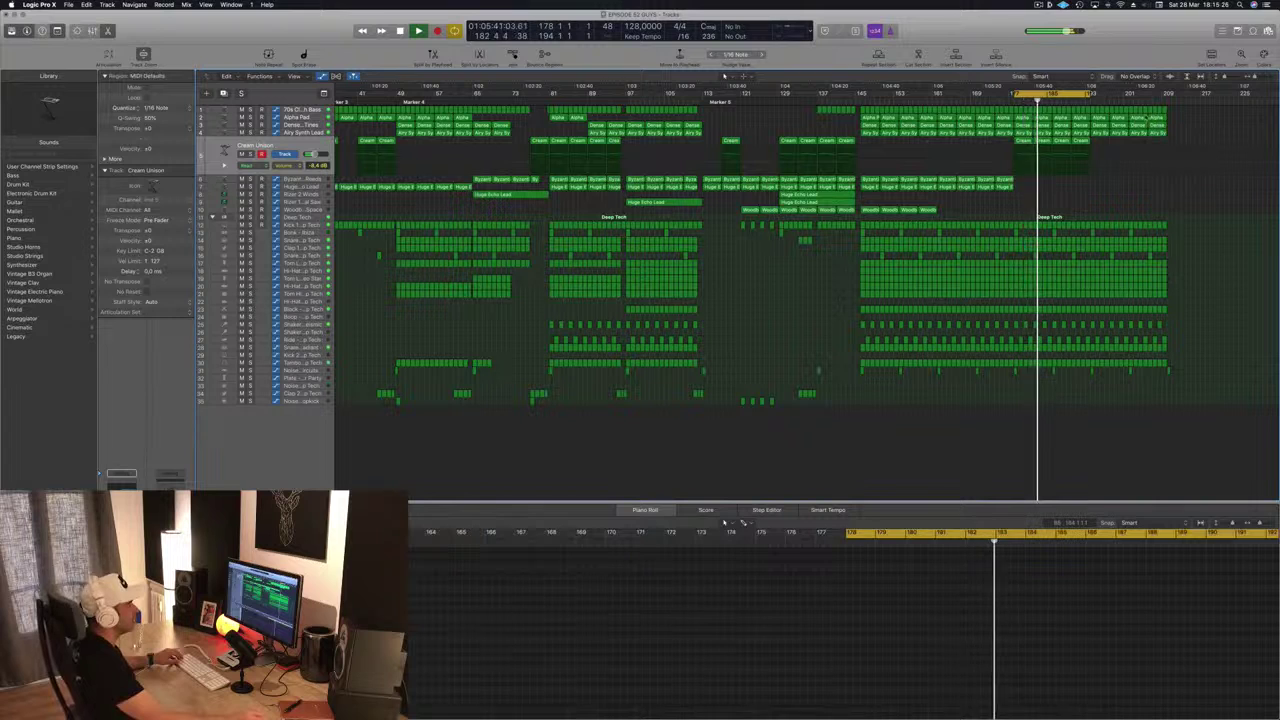
Delete the Alpha Pad and Dense Tines regions between bars 186 and 194.
click(1064, 132)
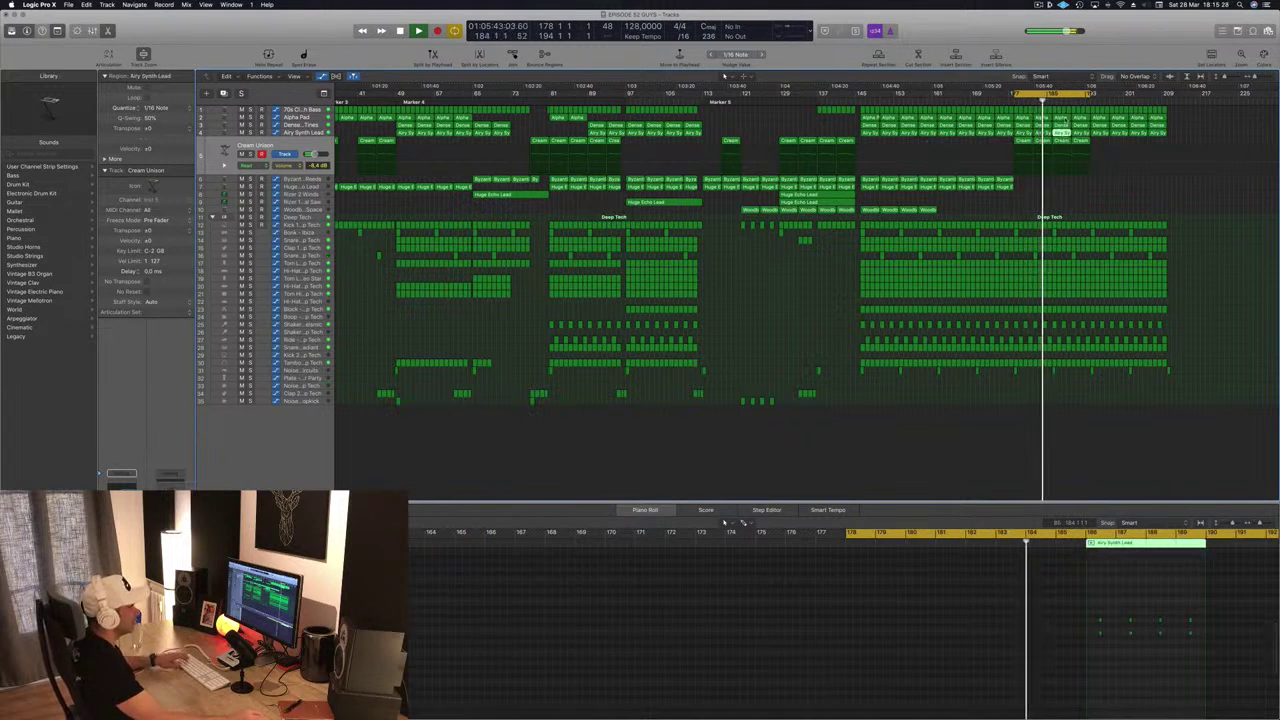
click(1066, 119)
key(Delete)
click(1064, 126)
key(Delete)
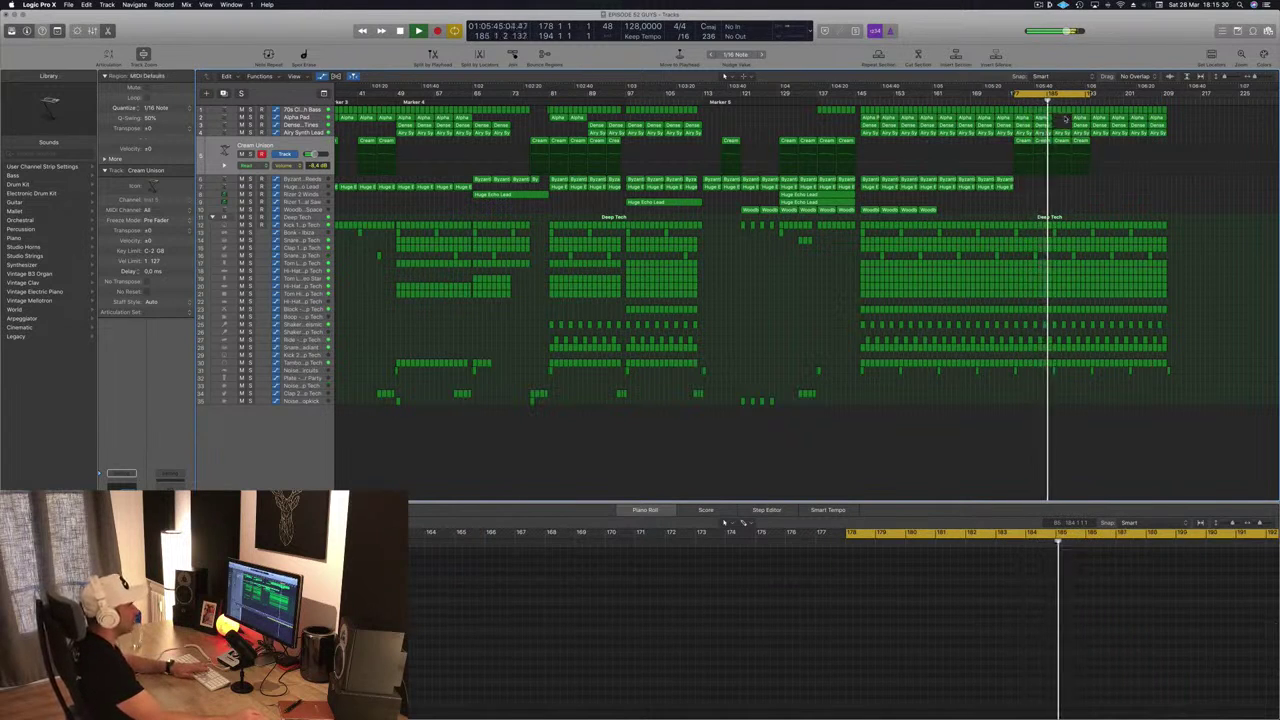
drag(1067, 118, 1080, 124)
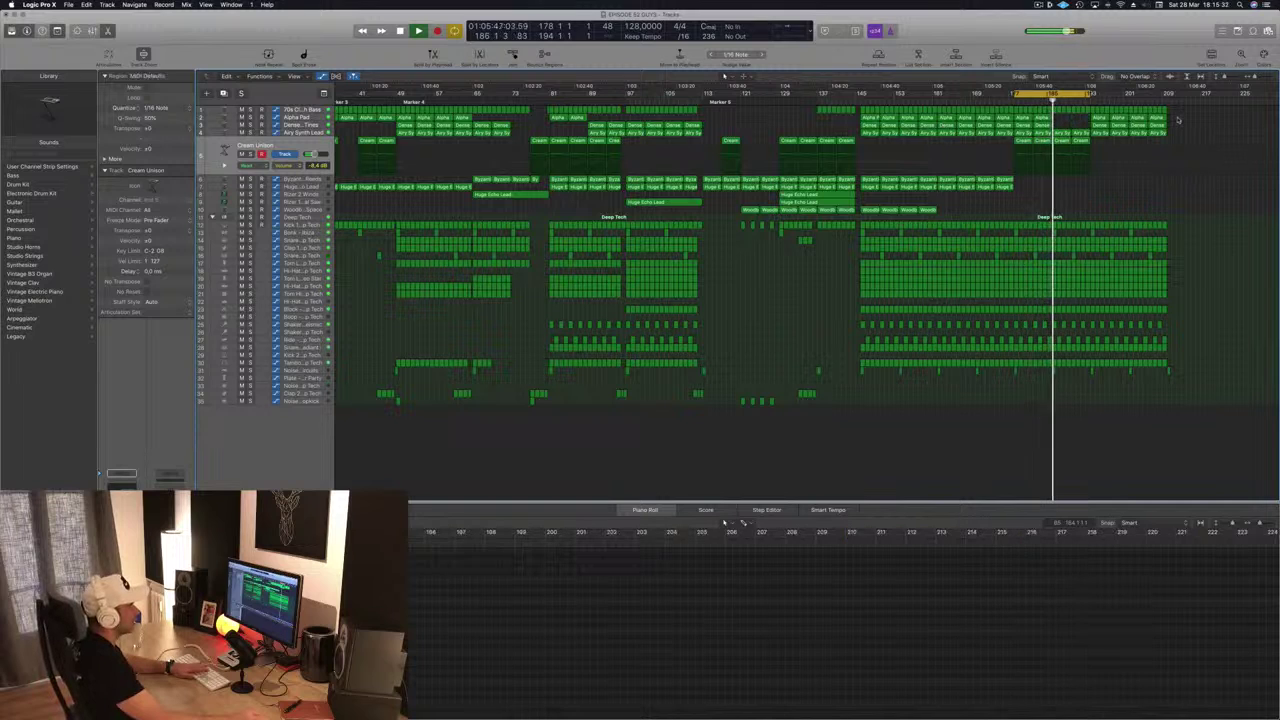
Delete the Alpha Pad, Dense Tines, Airy Synth Lead and 70s bass regions from bar 194 on, and extend the cycle range to bar 210.
drag(1178, 120, 1077, 142)
key(Delete)
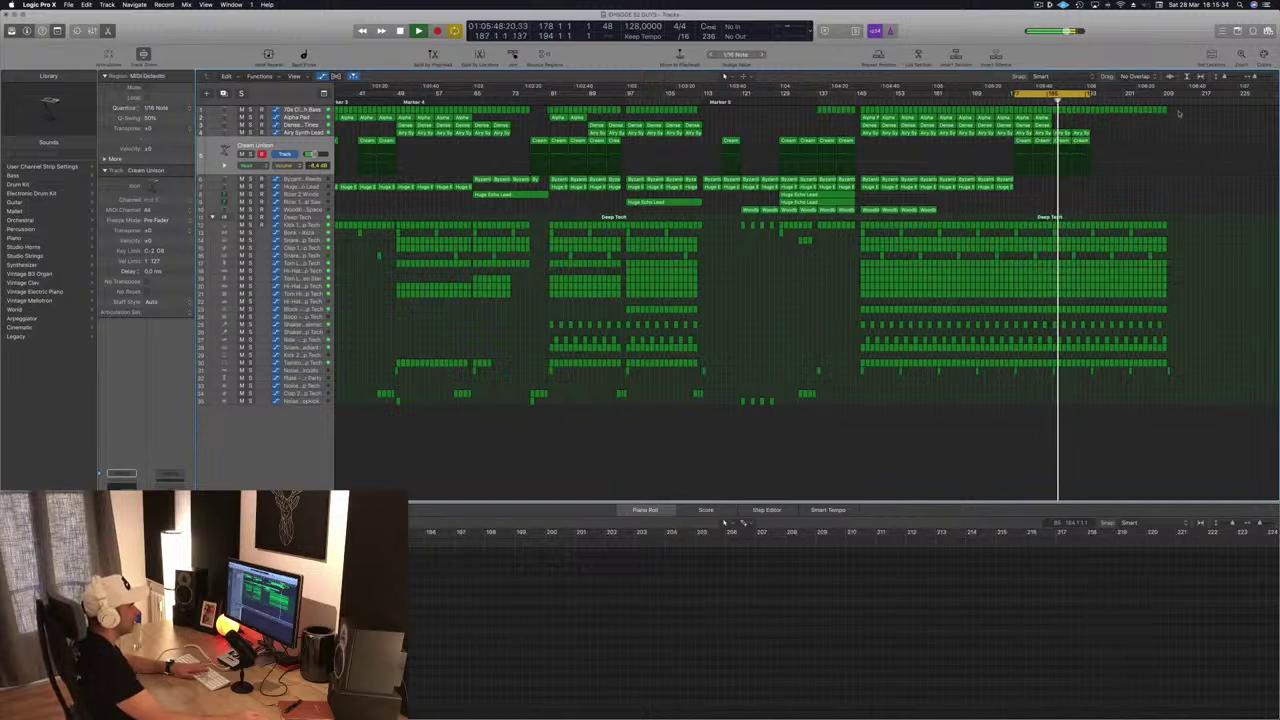
drag(1092, 119, 1172, 103)
key(Delete)
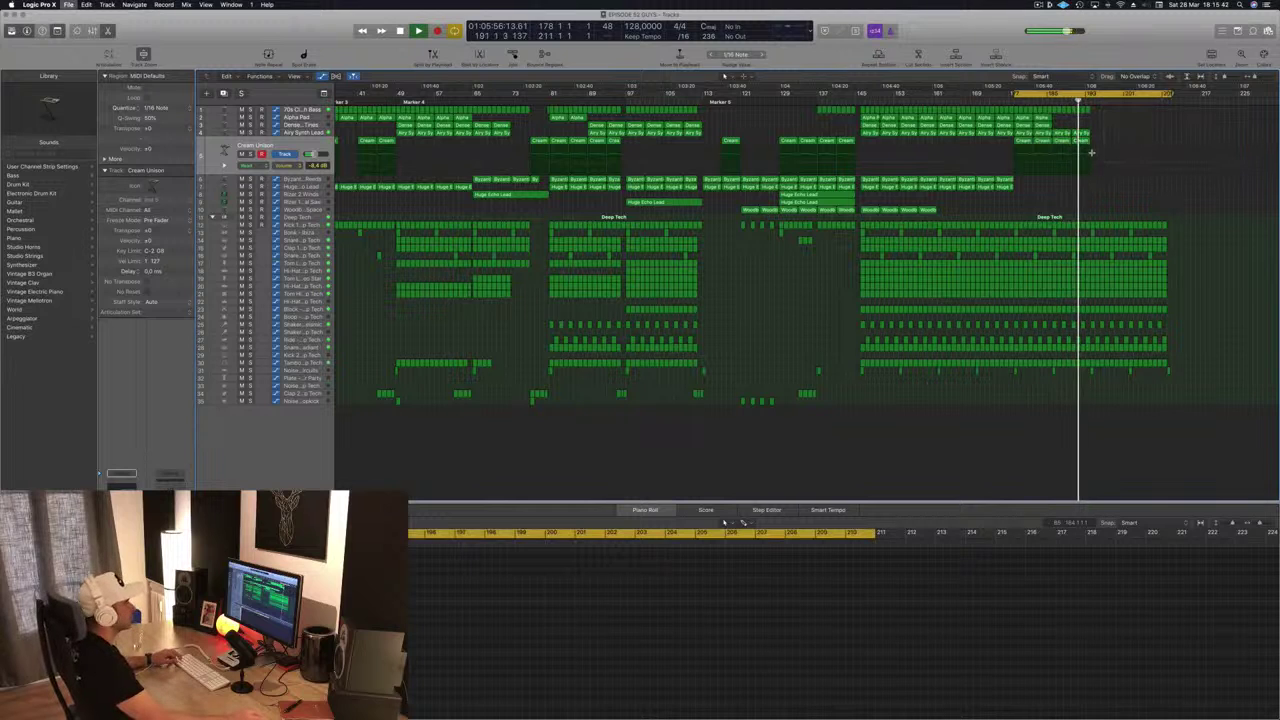
Extend the cycle range back so that it starts at bar 20.
scroll(1091, 153, down, 1)
scroll(904, 164, up, 1)
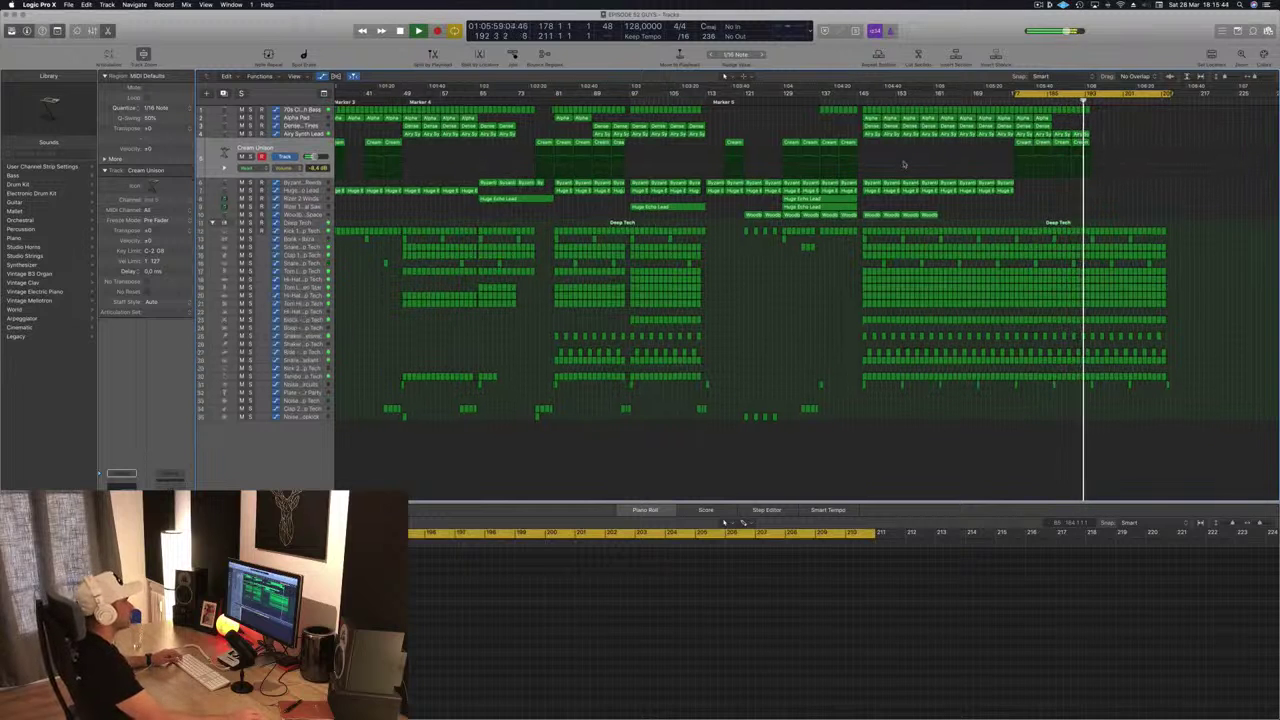
click(1043, 6)
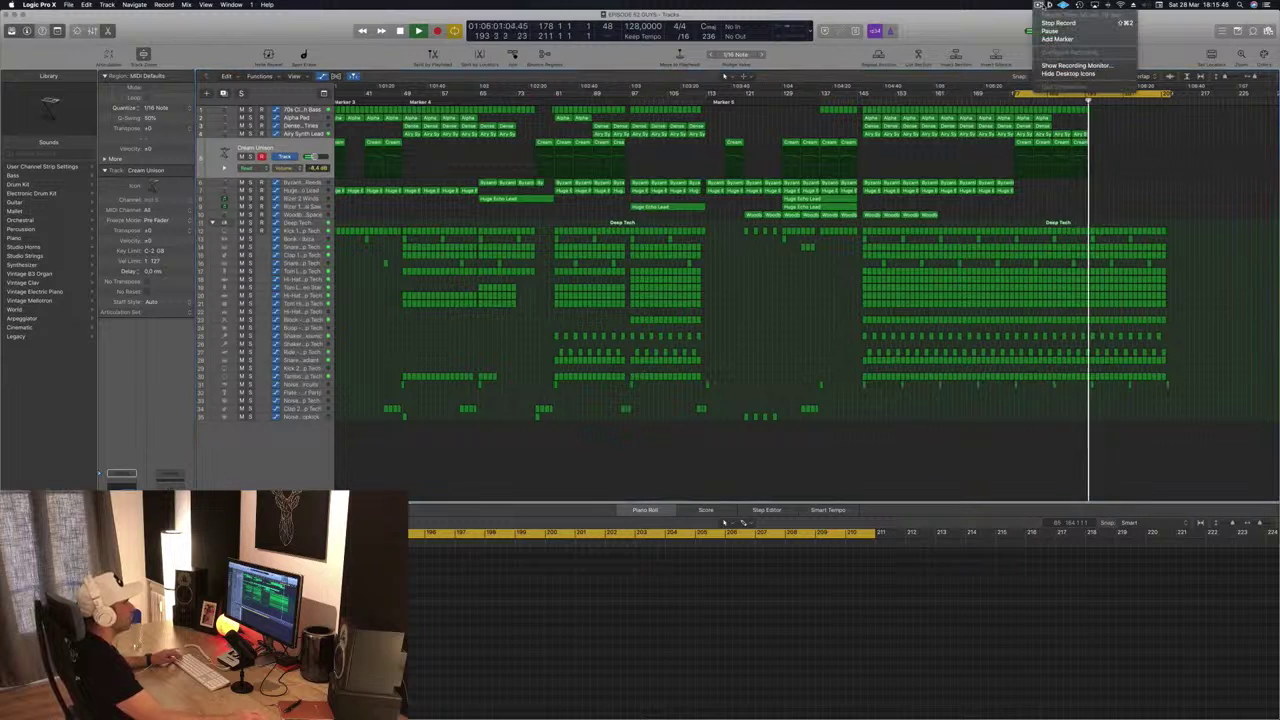
click(1043, 6)
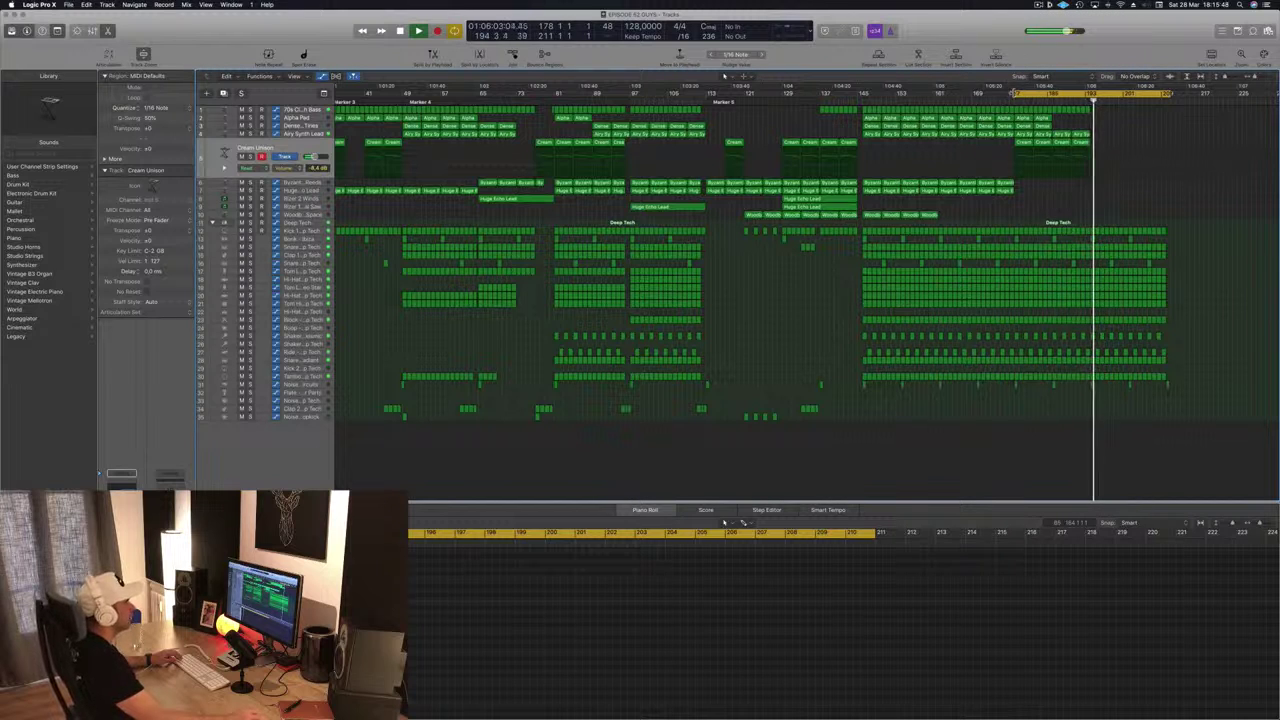
drag(1014, 93, 277, 125)
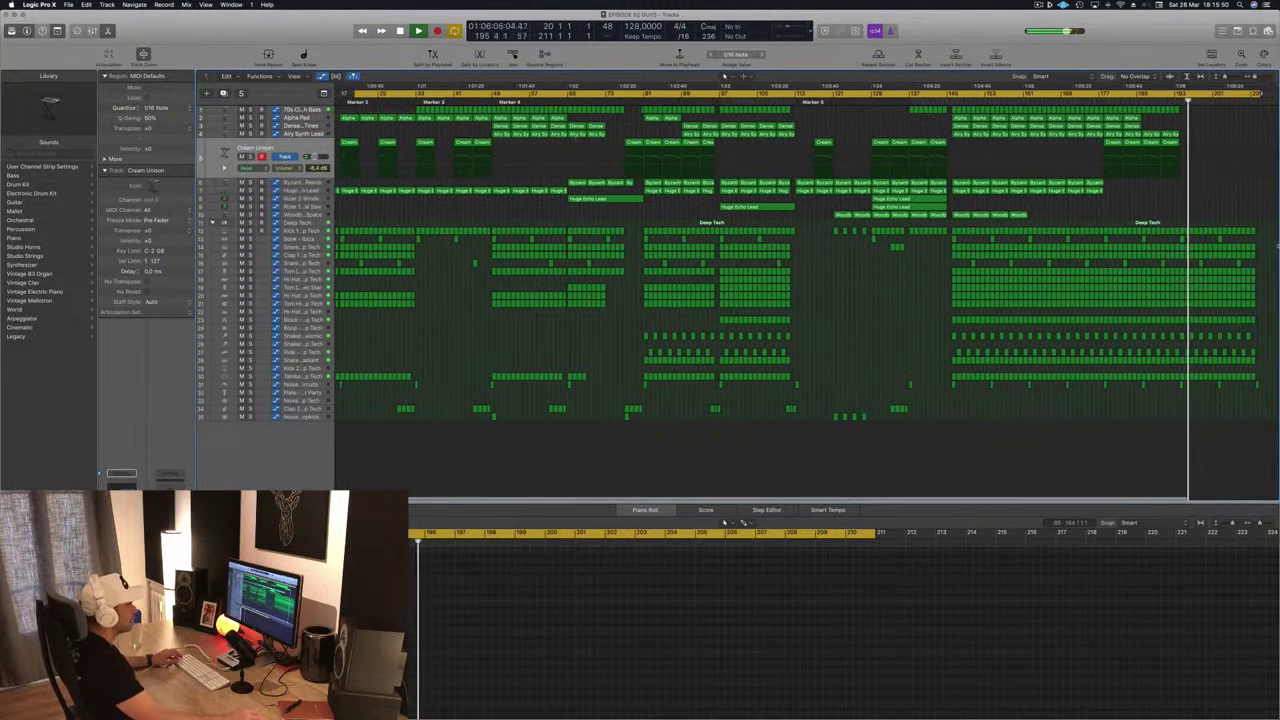
key(super+Right)
scroll(1266, 302, right, 2)
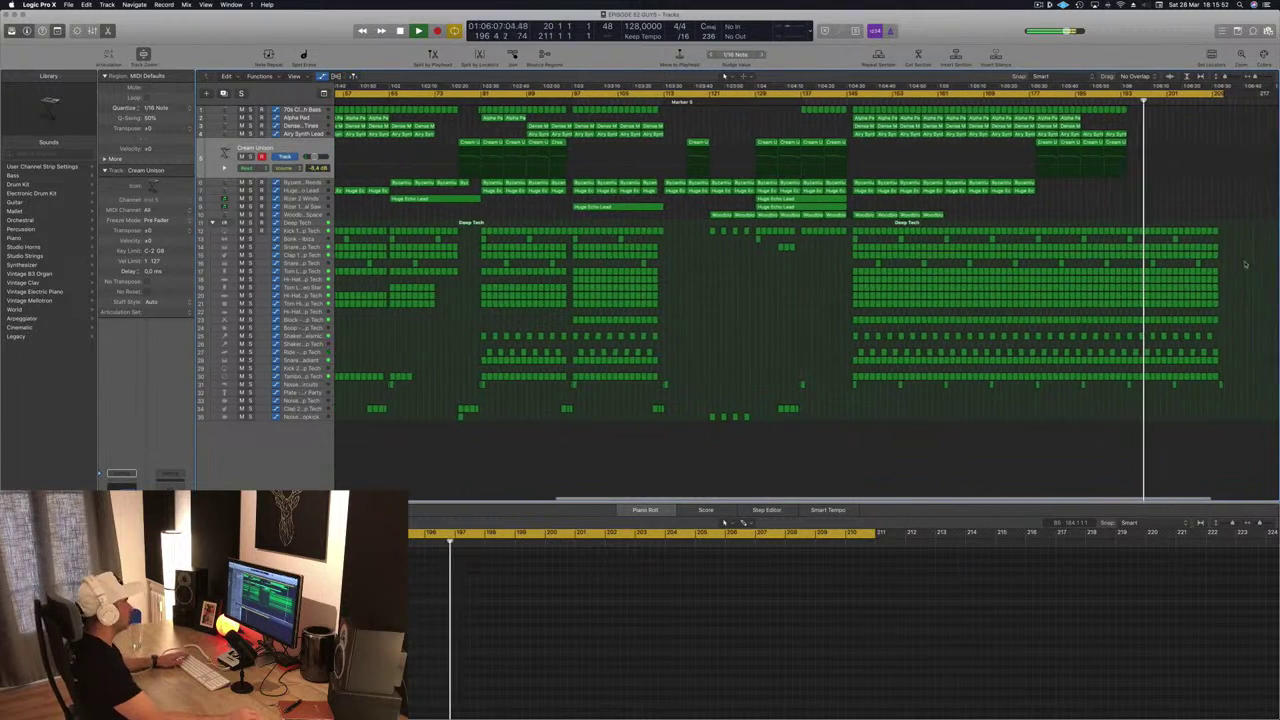
Delete the Tom Low - Video Star regions from bar 193 to the end of the drop and replay that section.
click(312, 287)
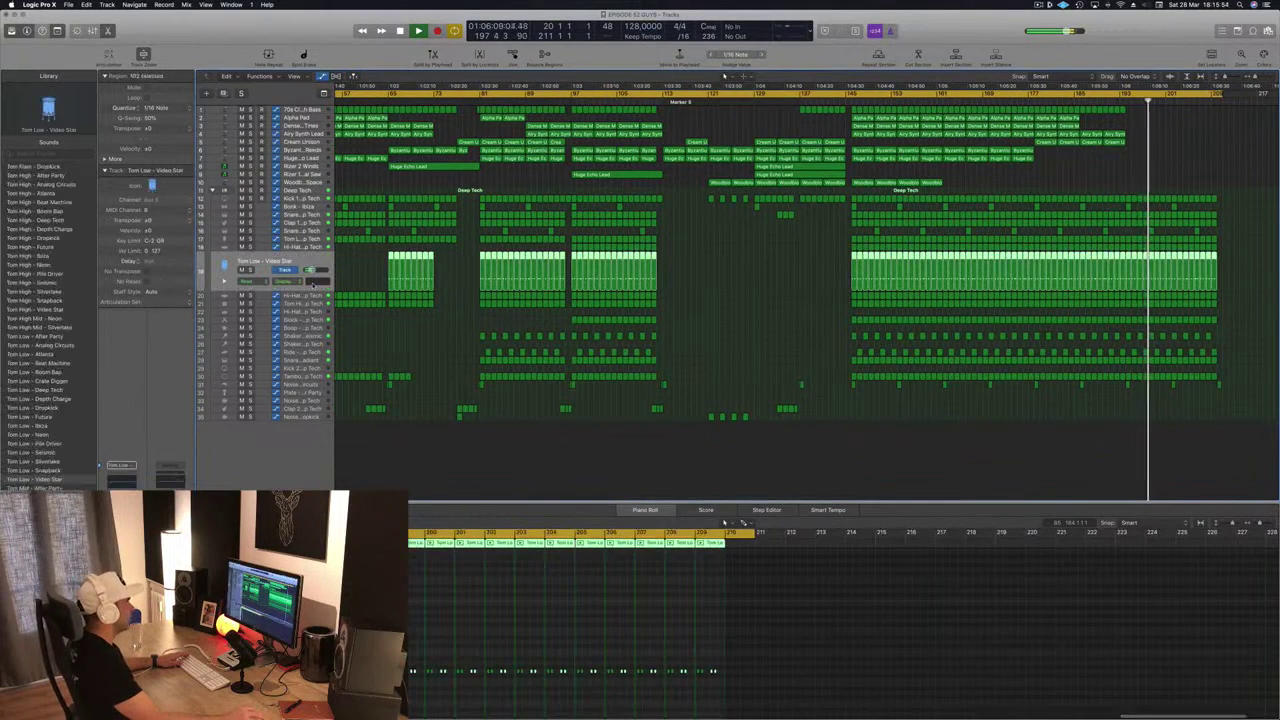
click(1210, 258)
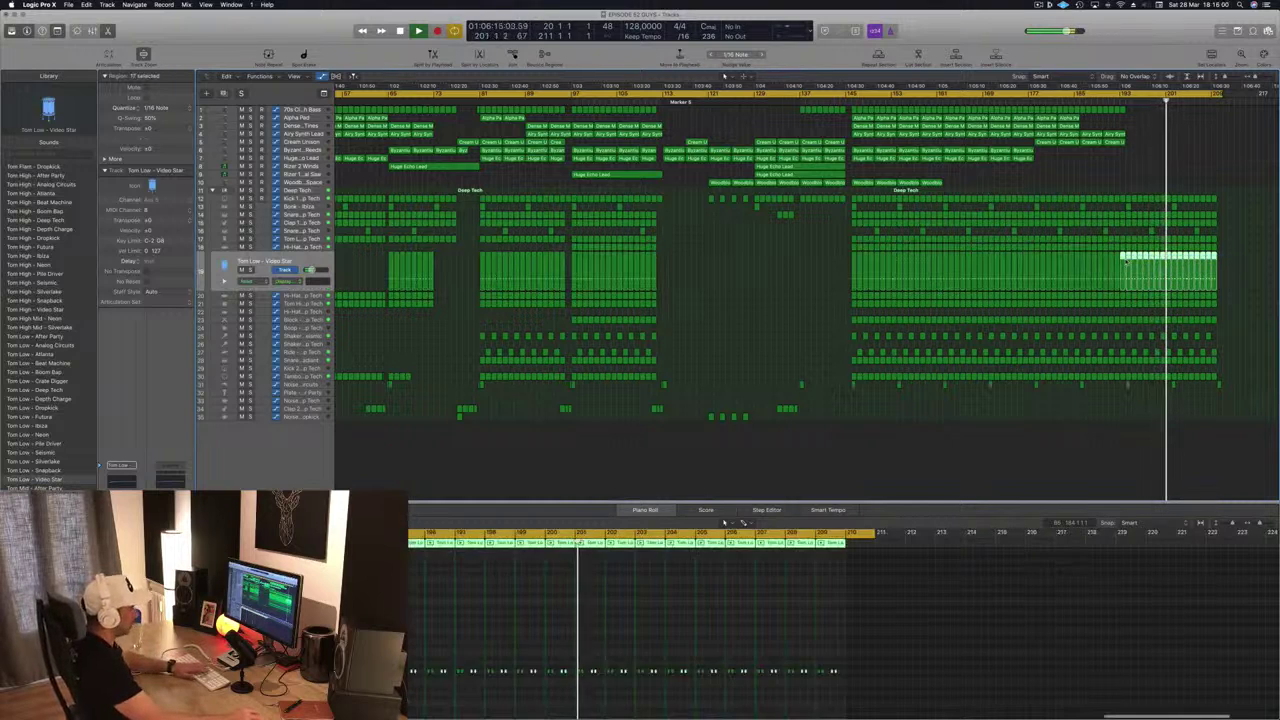
key(Delete)
click(1116, 99)
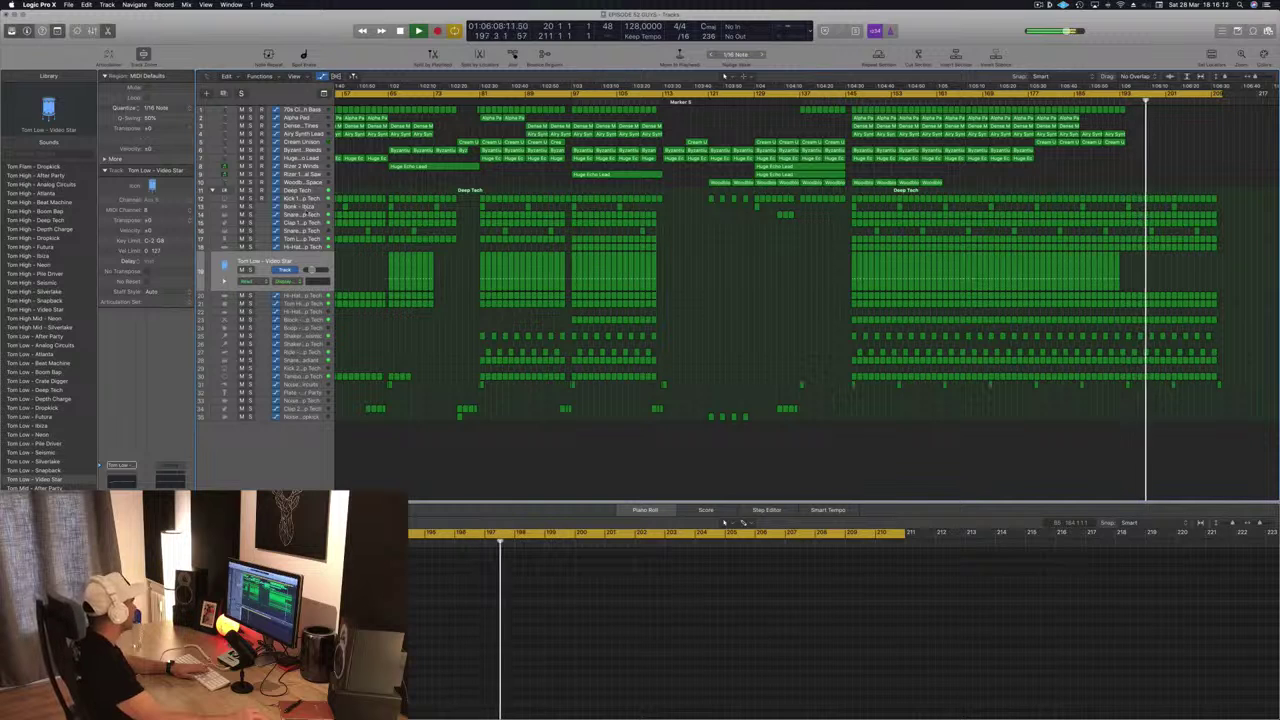
Audition the Tom Low - Deep Tech track in solo around bar 193 and delete its regions from bar 193 on.
click(307, 208)
key(super+z)
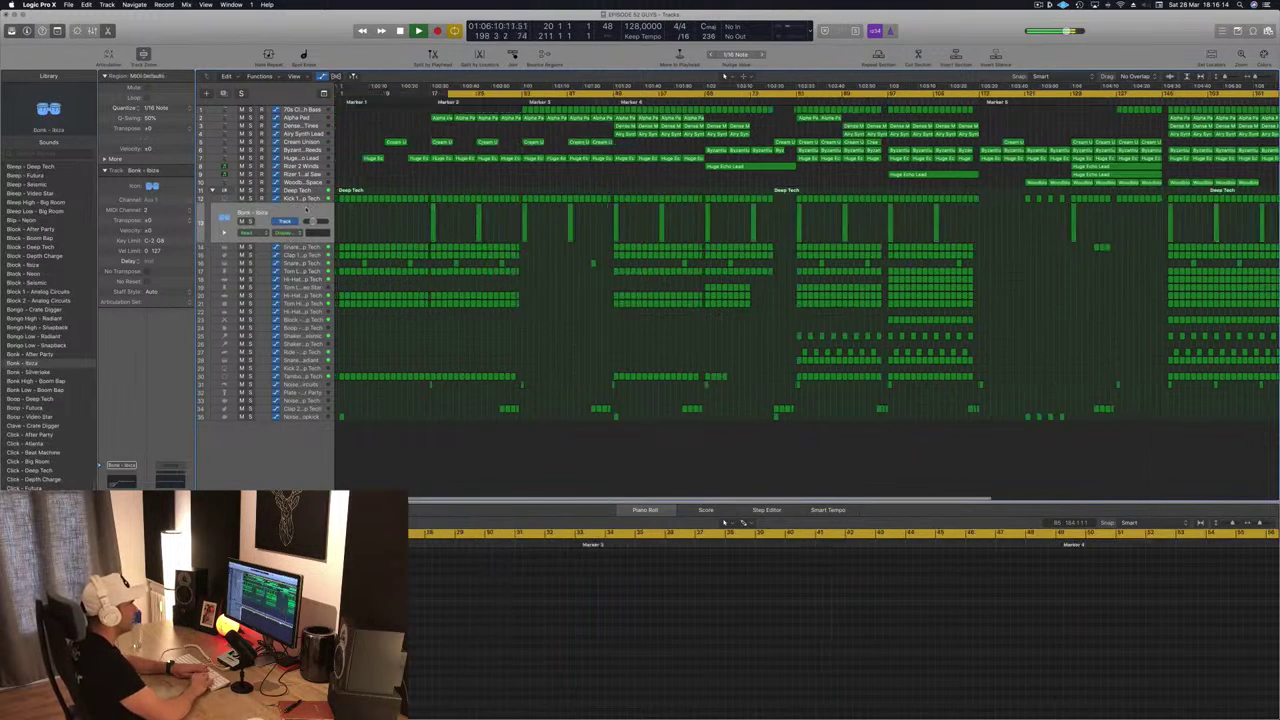
key(Down)
key(Down)
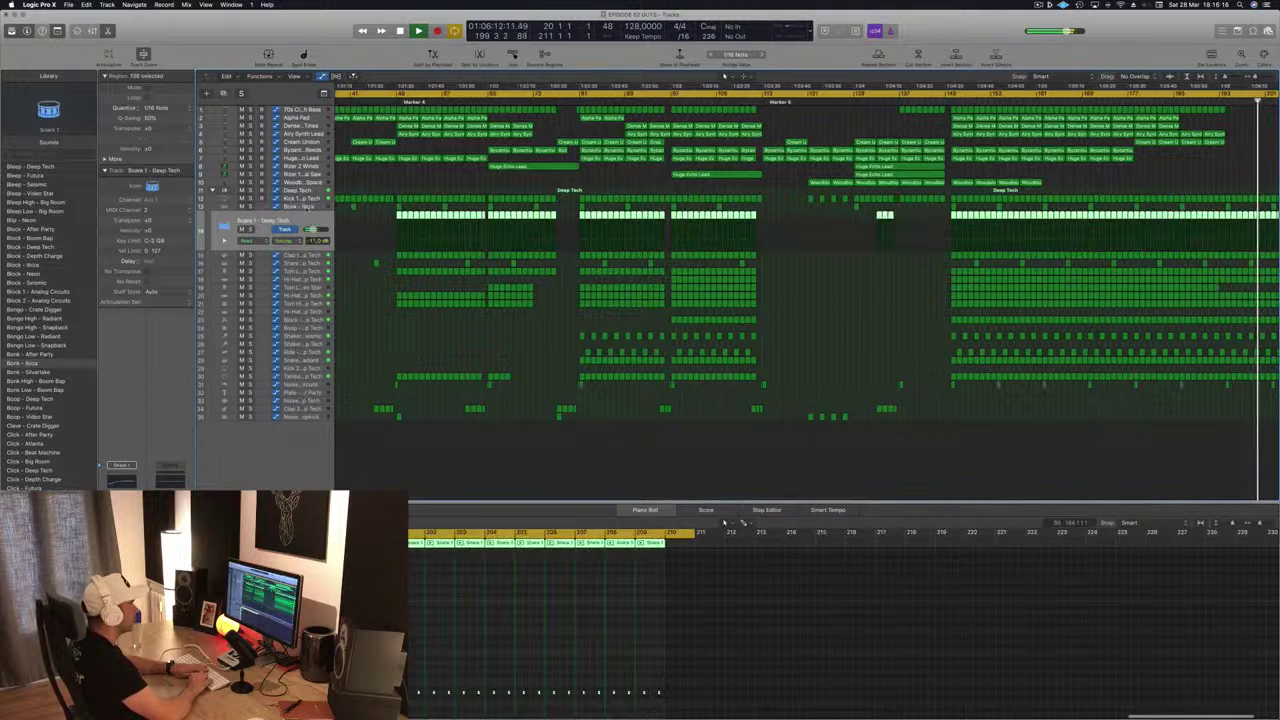
key(Down)
key(Down)
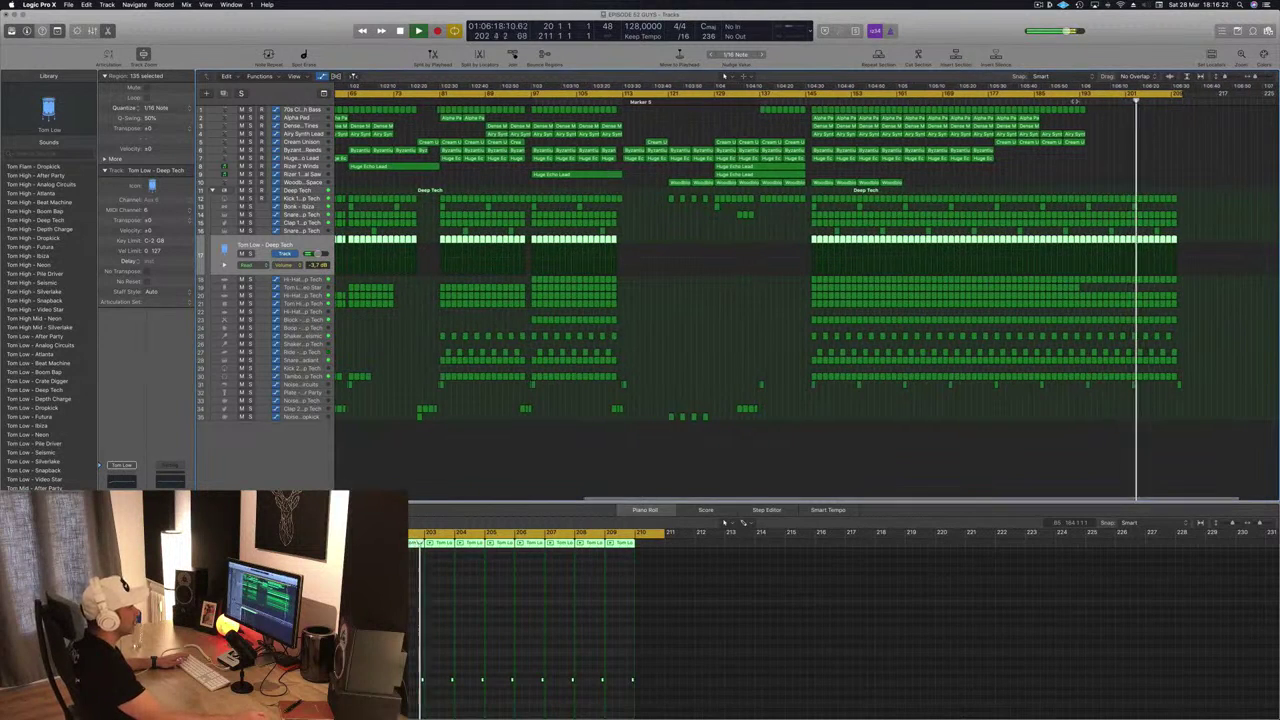
click(1075, 101)
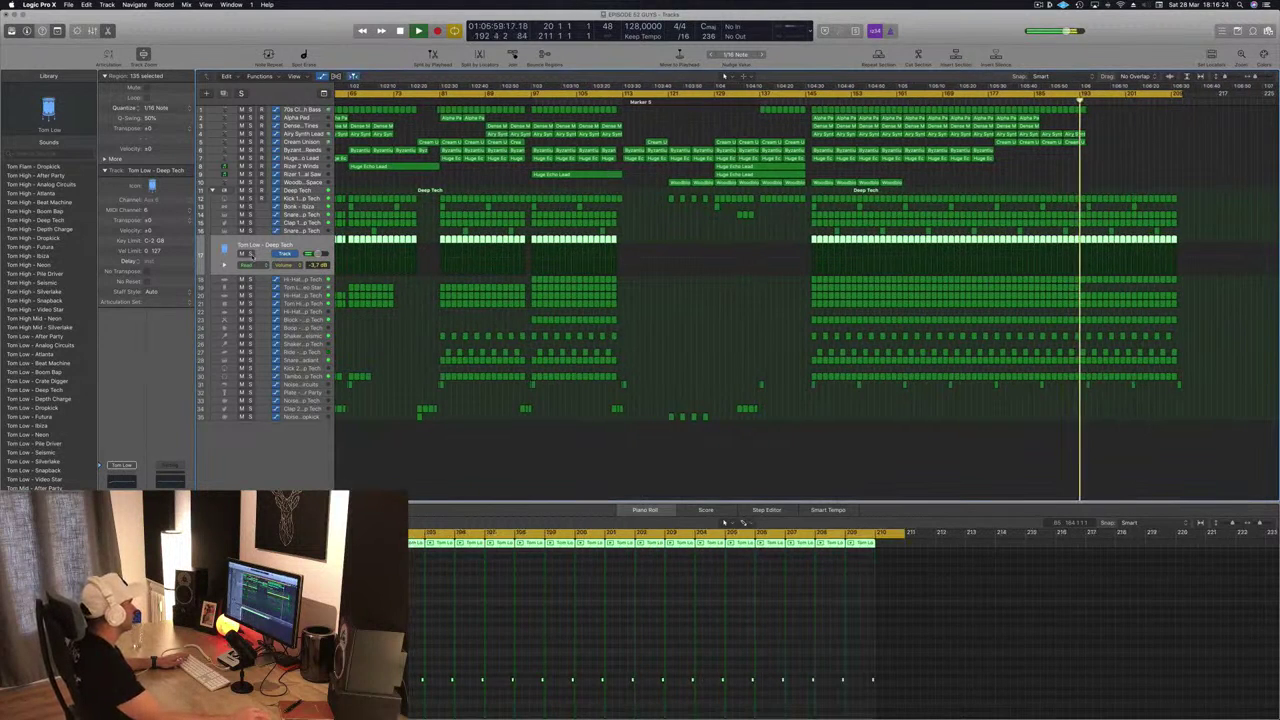
key(s)
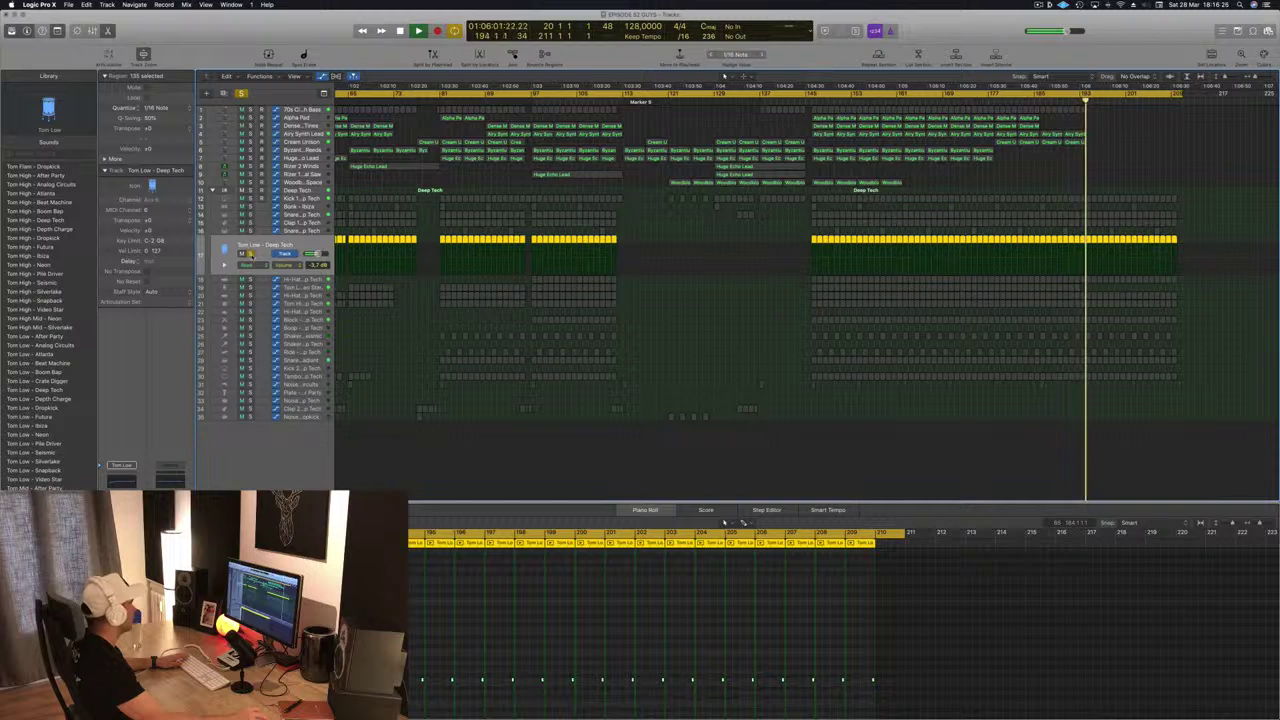
key(s)
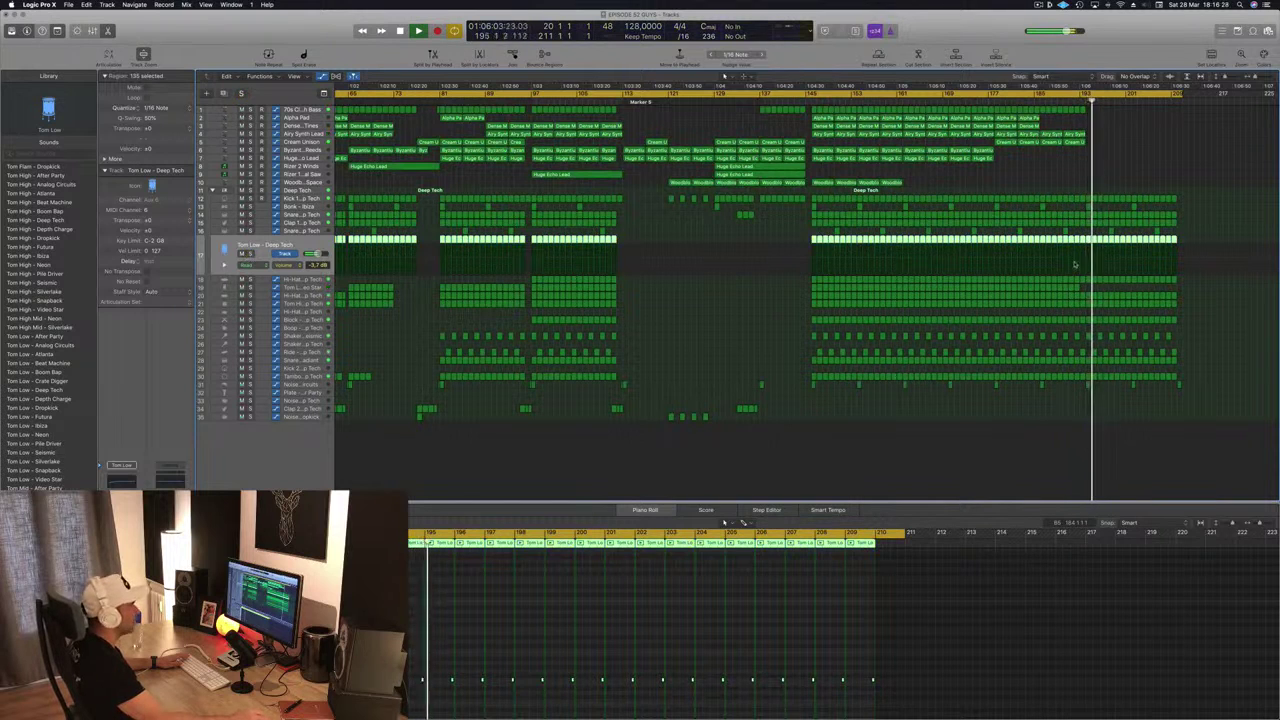
drag(1182, 240, 1082, 242)
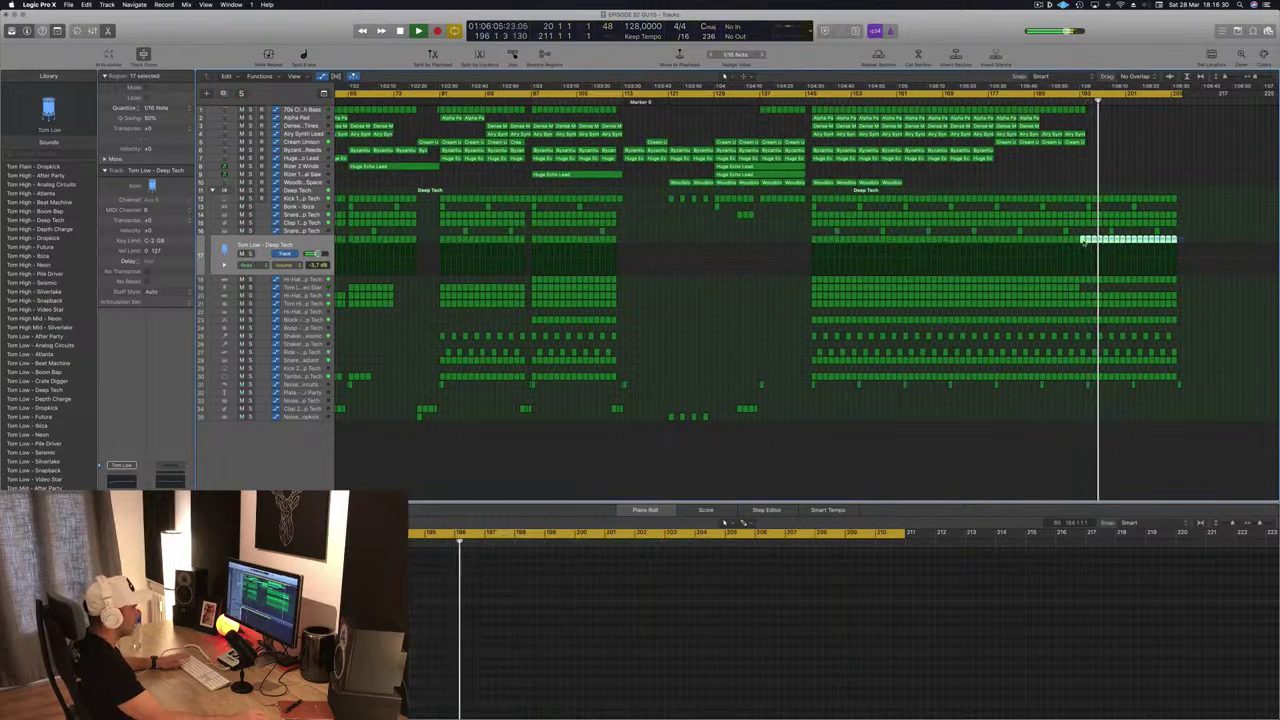
key(Delete)
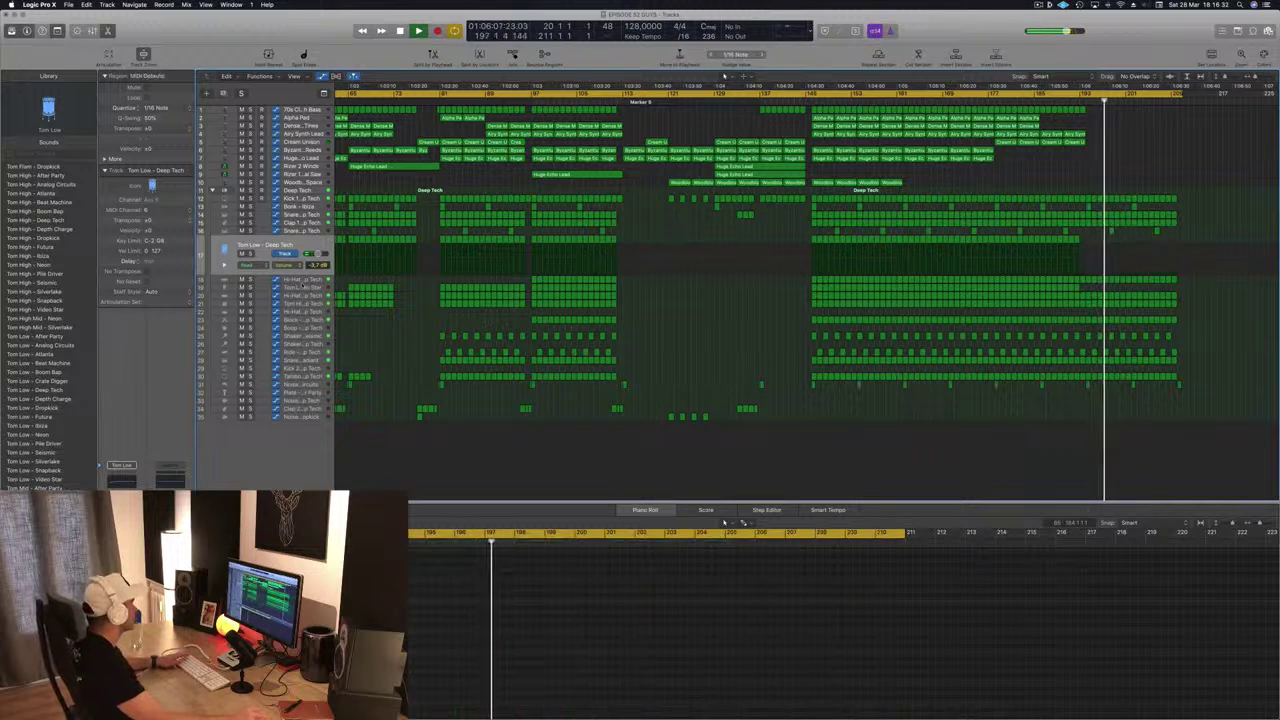
Check the Tom High - Deep Tech track with solo and delete its regions from bar 202 on.
click(310, 289)
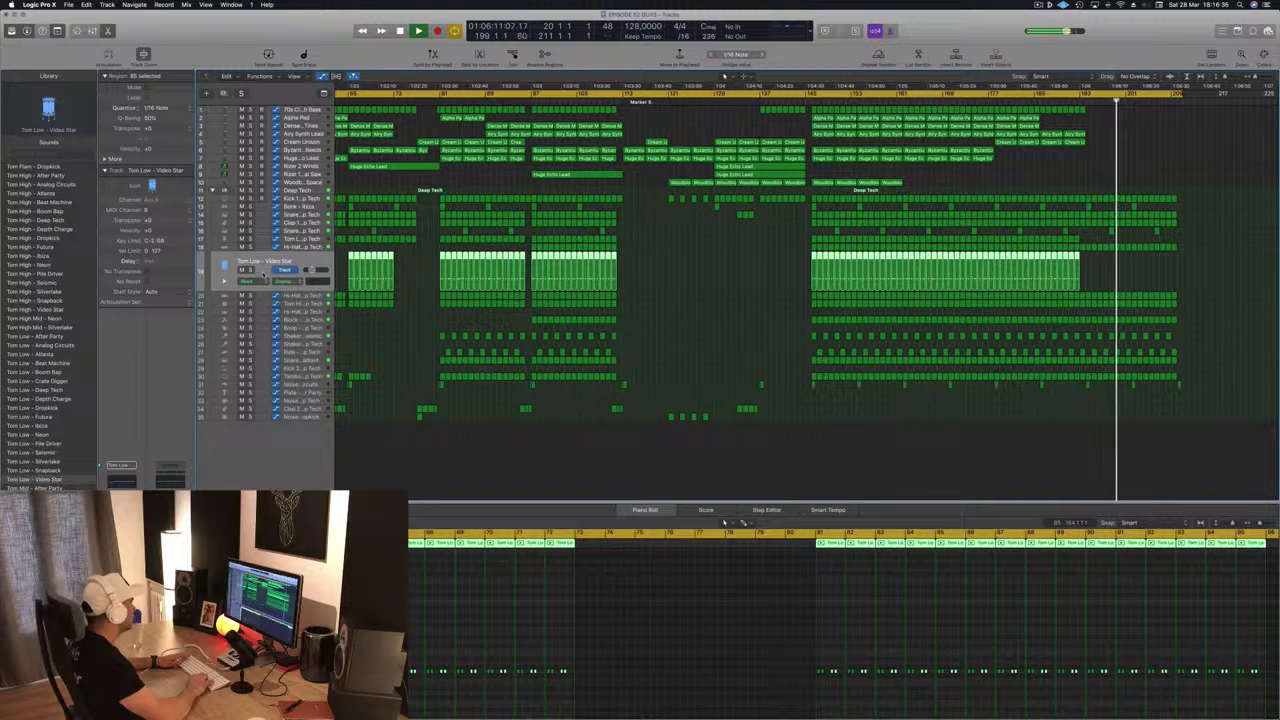
click(260, 293)
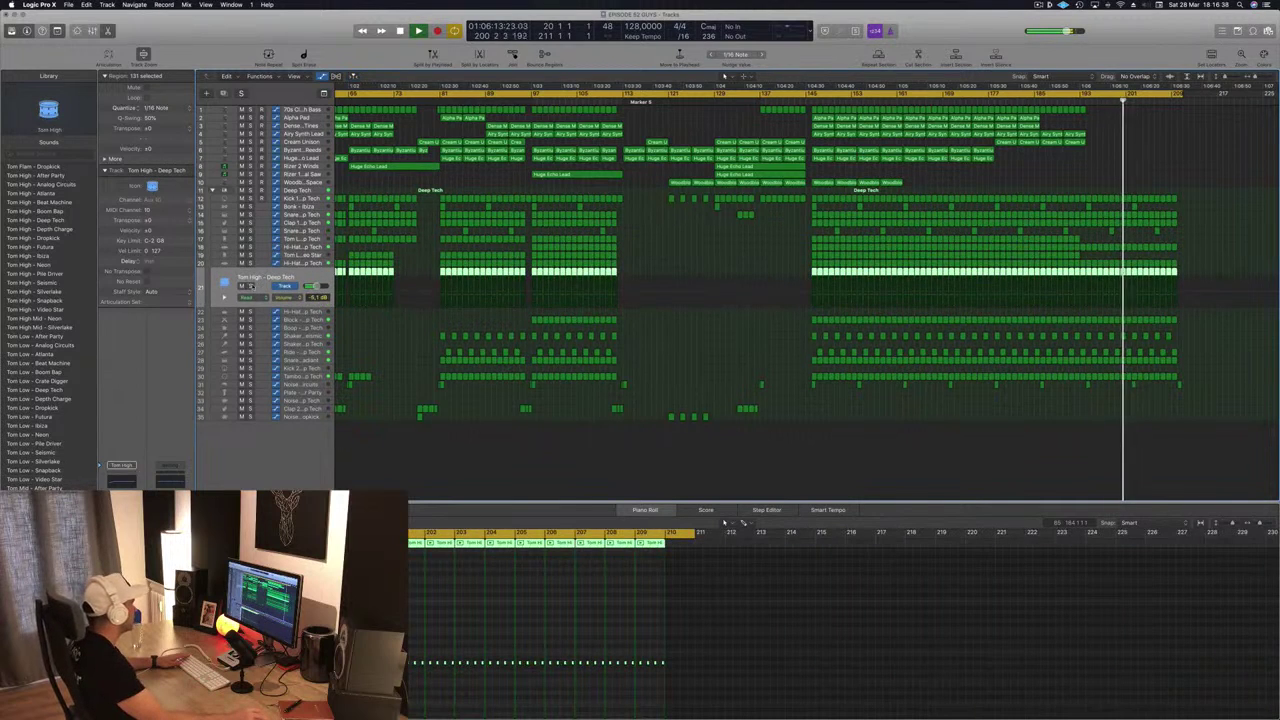
click(250, 286)
click(250, 286)
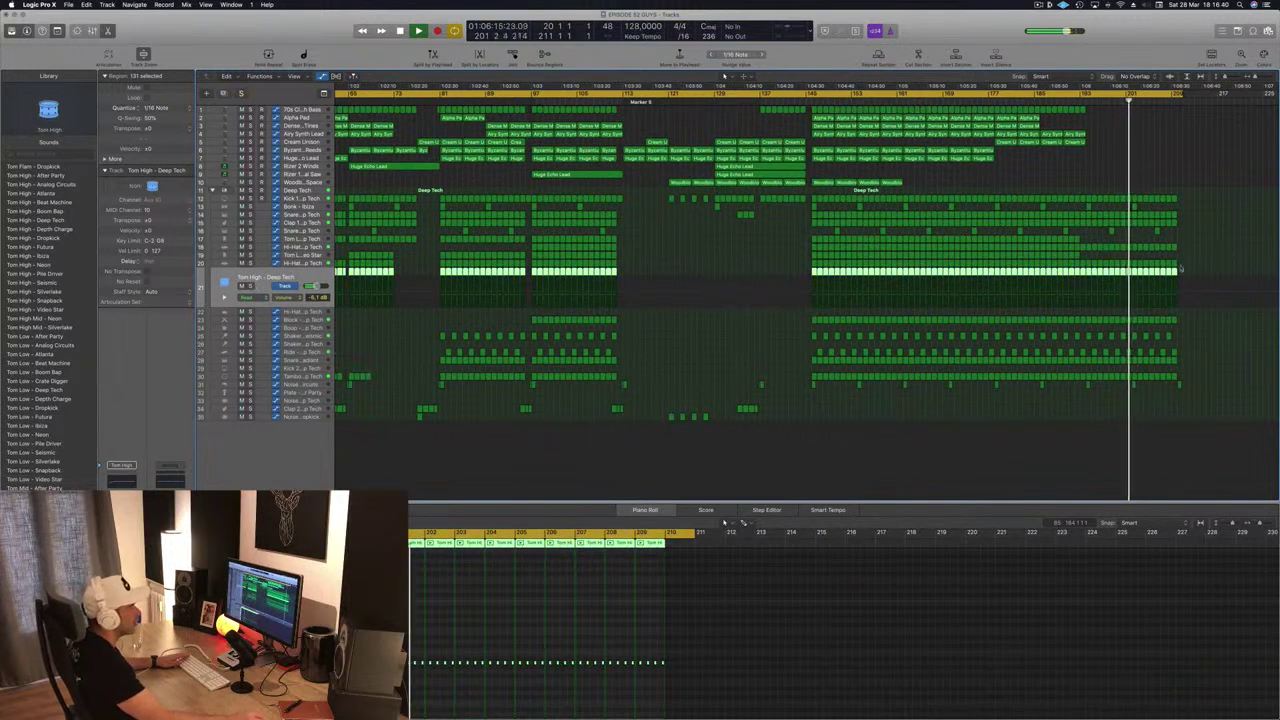
drag(1201, 272, 1136, 279)
key(Delete)
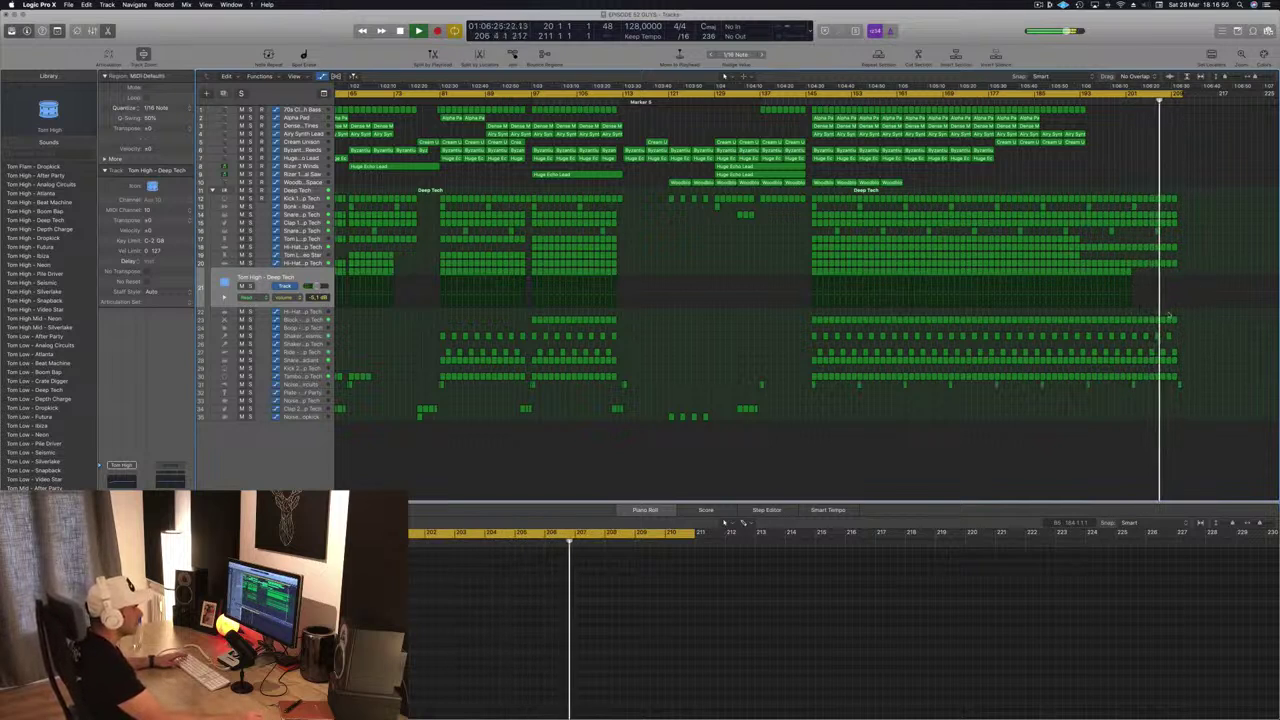
Stop playback and extend the cycle range back to bar 1 so that it covers the whole arrangement.
click(1134, 206)
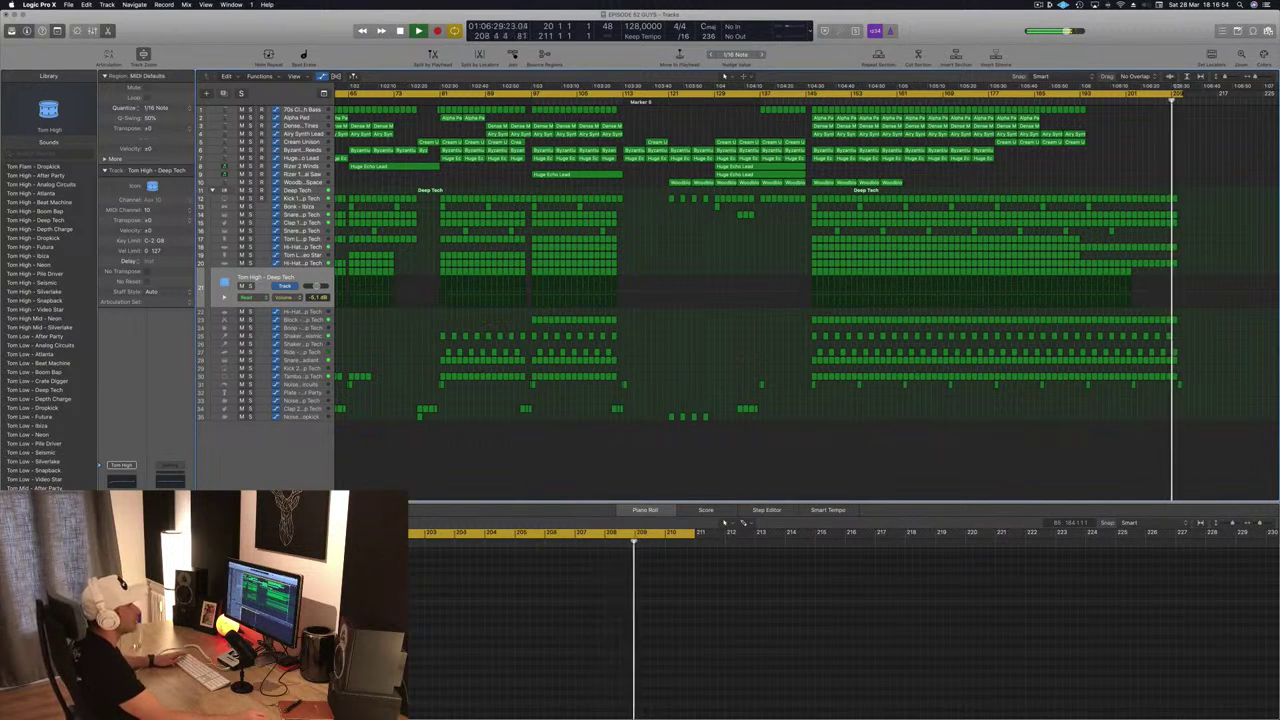
drag(1187, 92, 1197, 95)
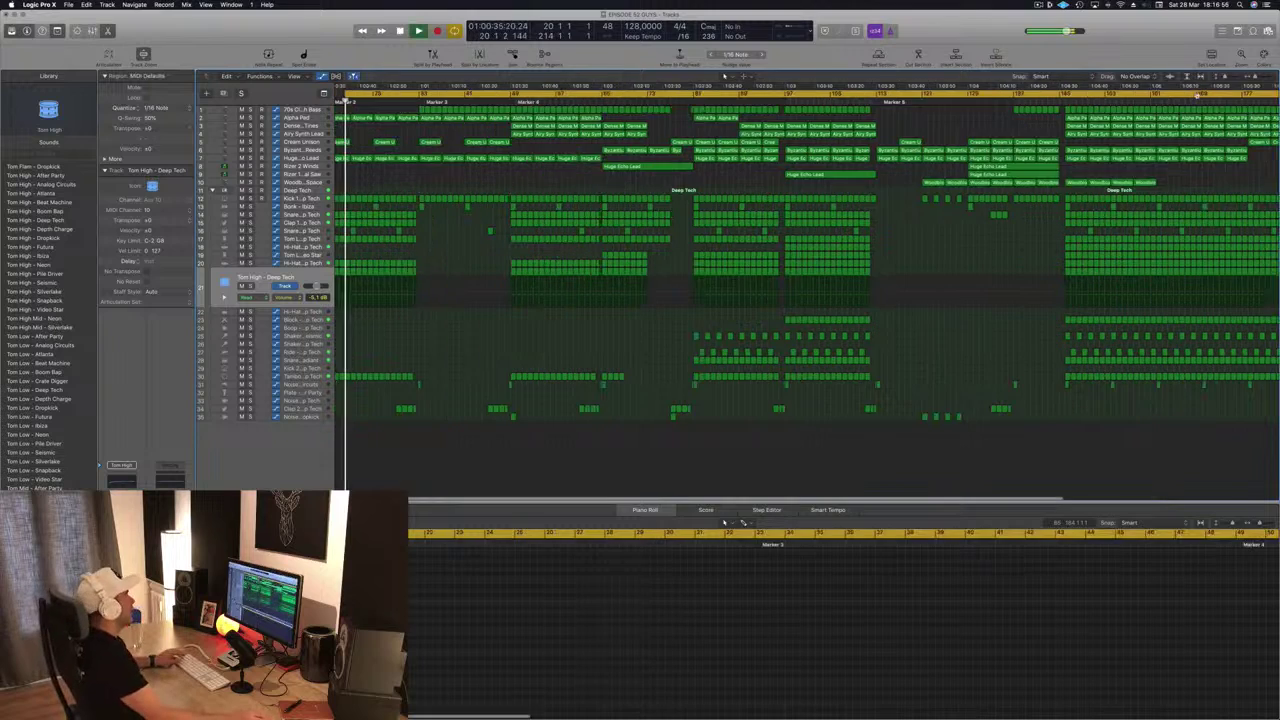
key(super+Left)
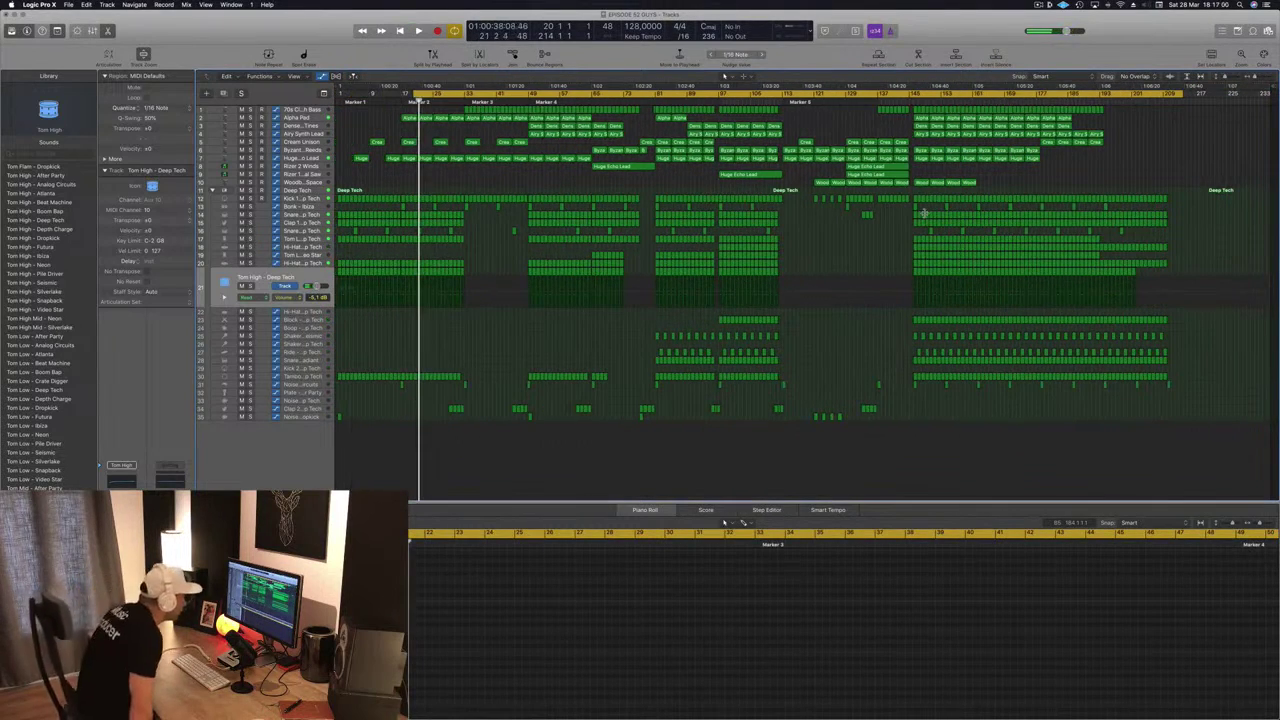
click(923, 214)
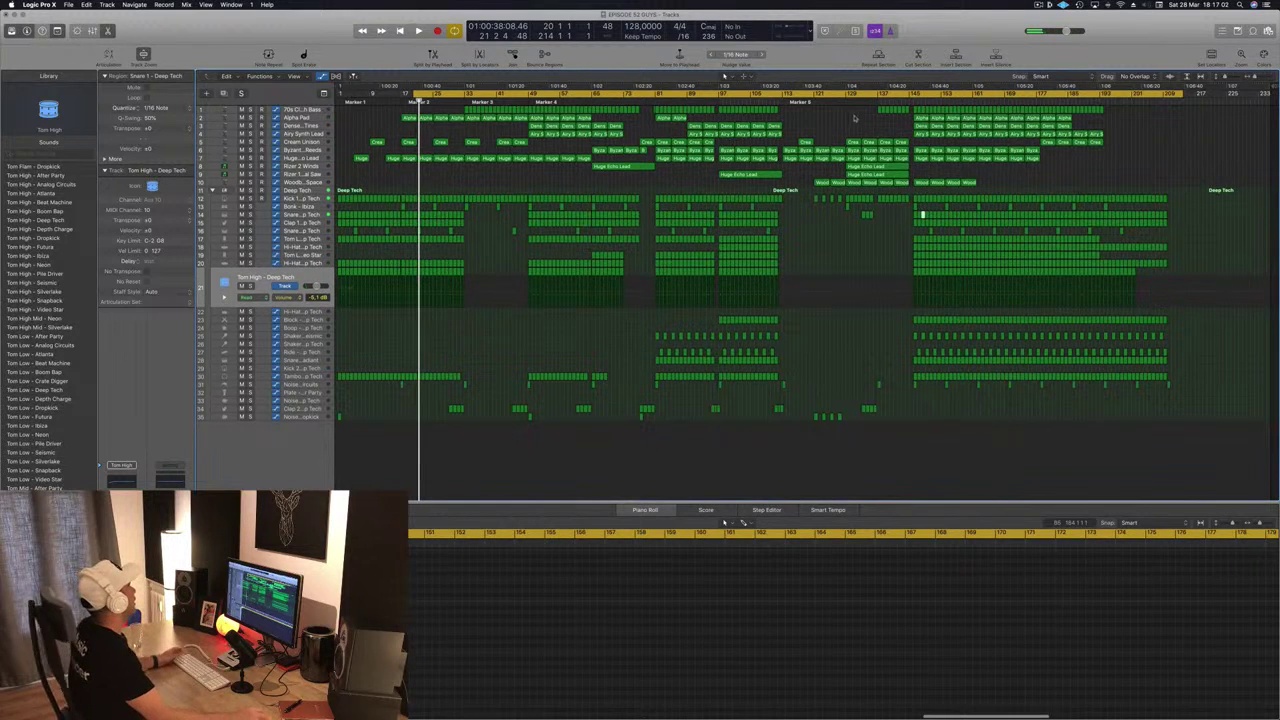
drag(414, 98, 333, 102)
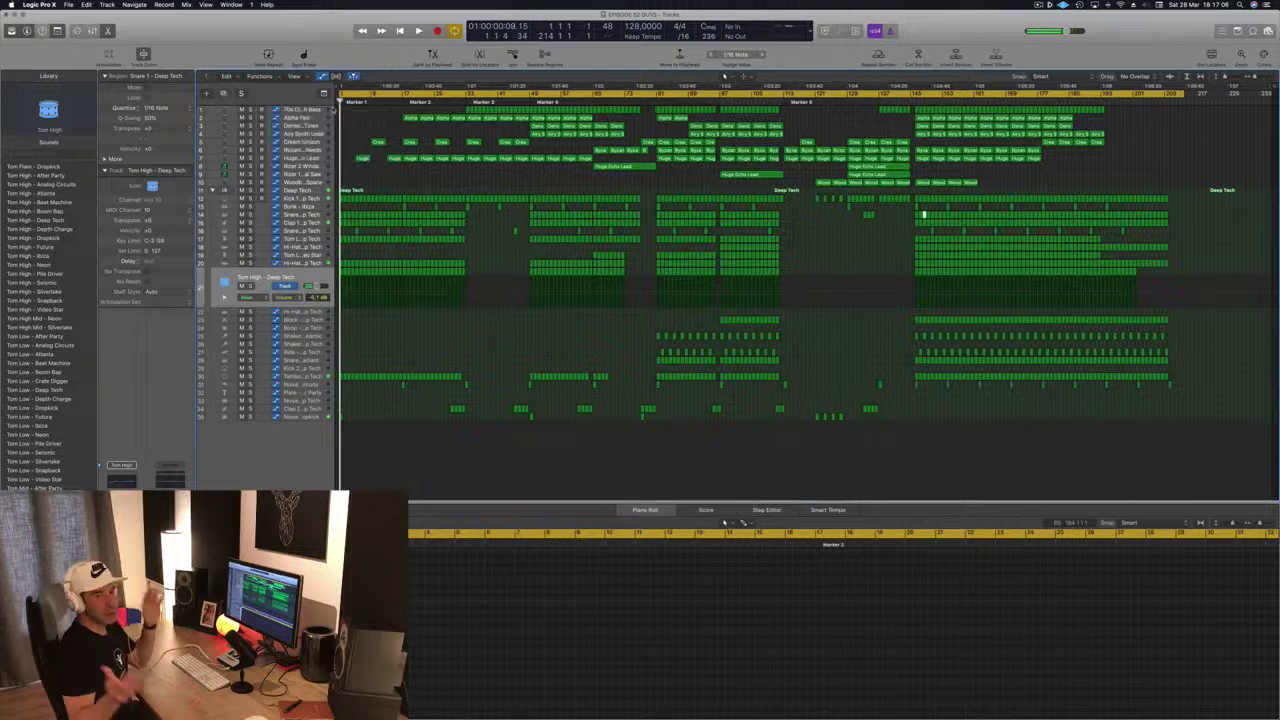